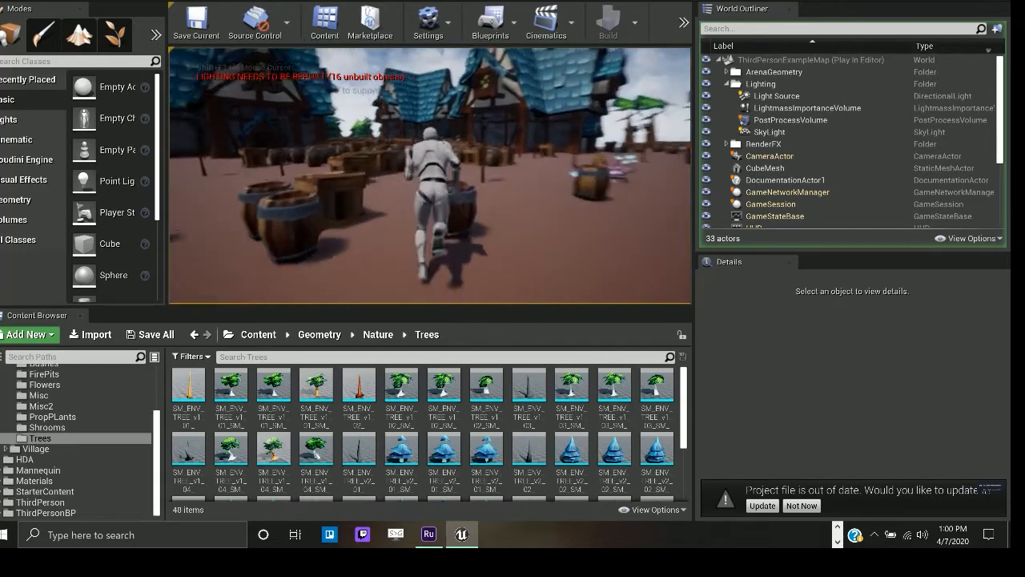
- Run the third-person character through the generated village to inspect its houses, props and trees, and end the play session
key(w)
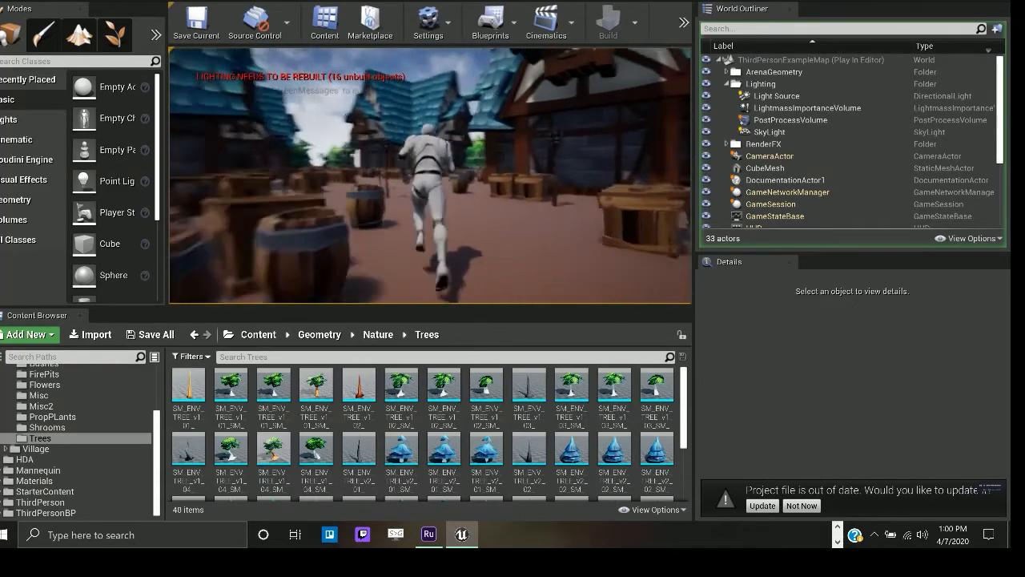
key(w)
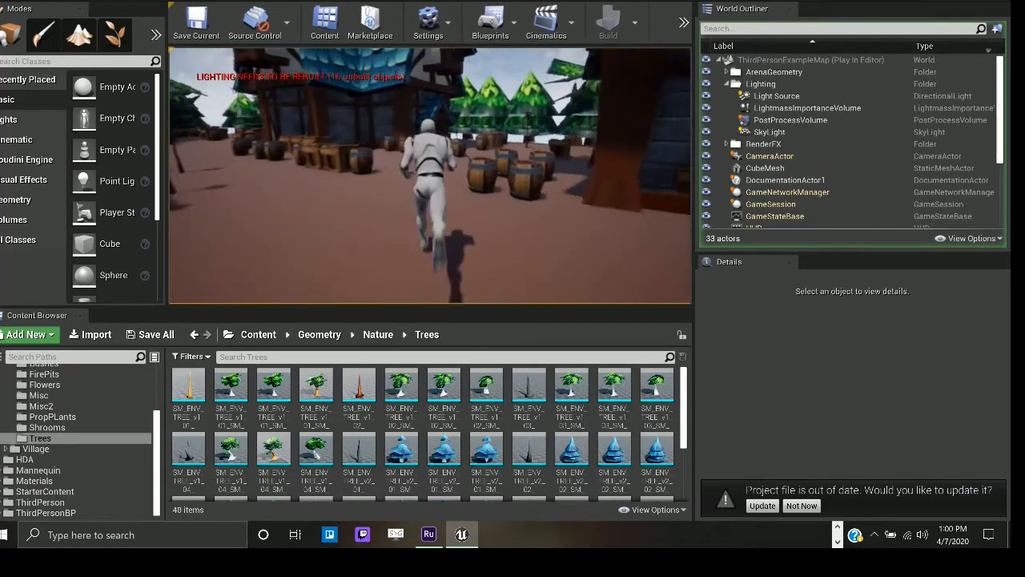
key(w)
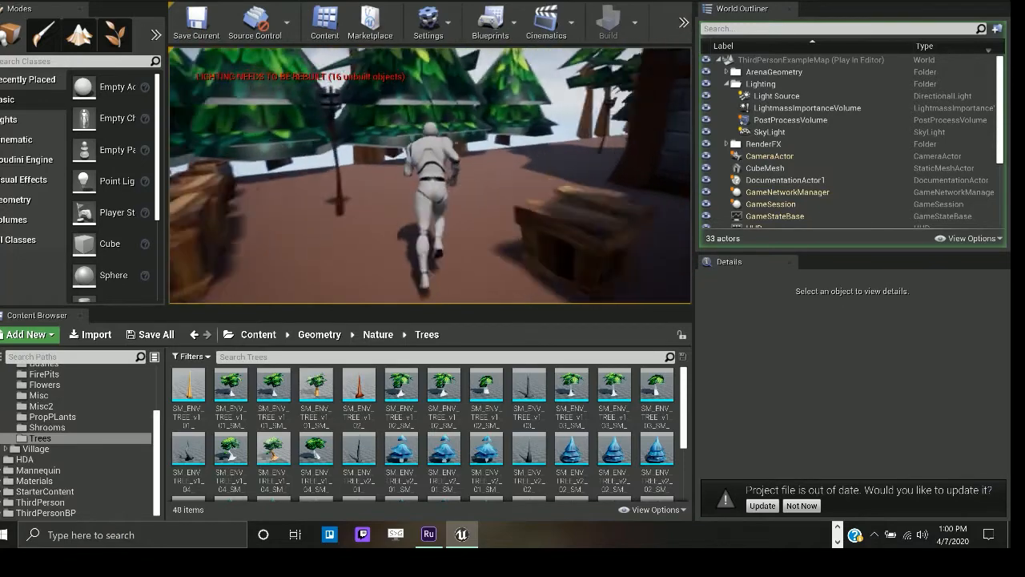
key(w)
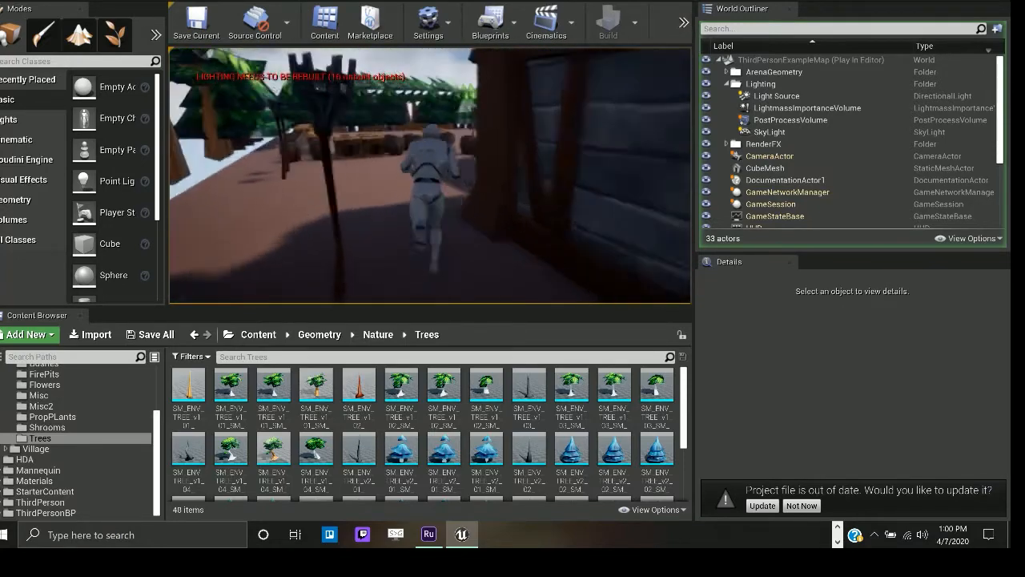
key(w)
key(w)
key(space)
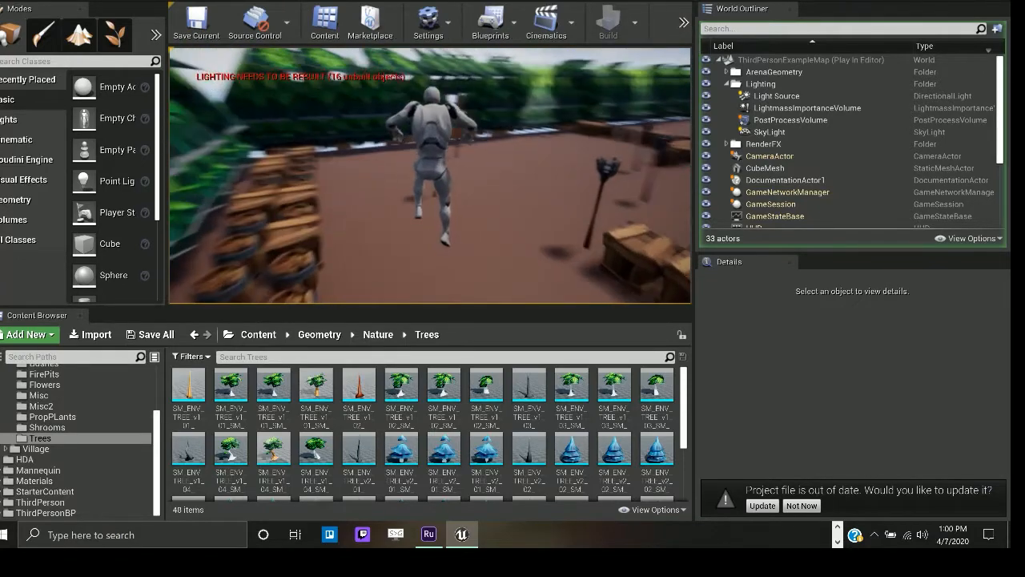
key(w)
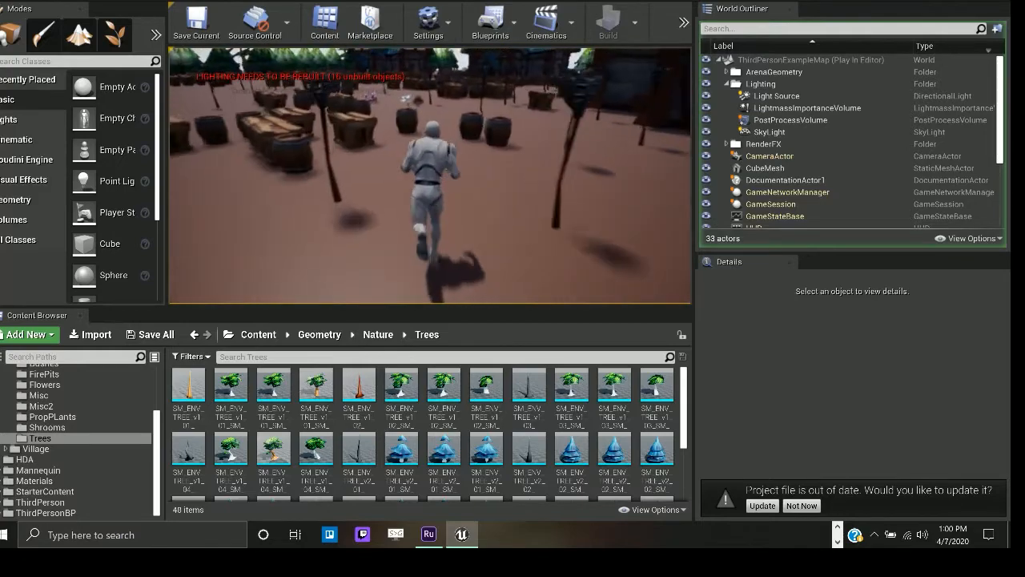
key(w)
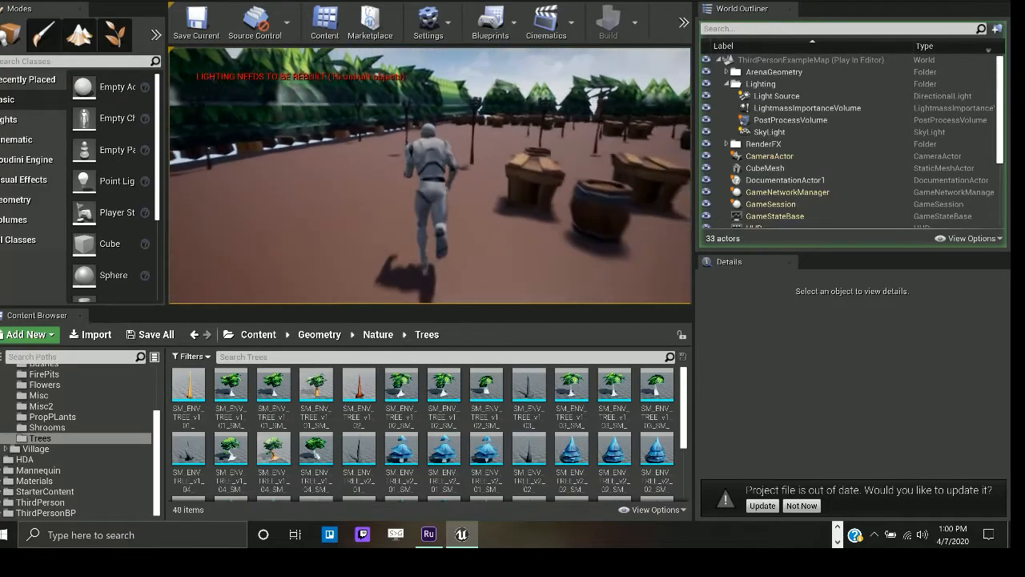
key(w)
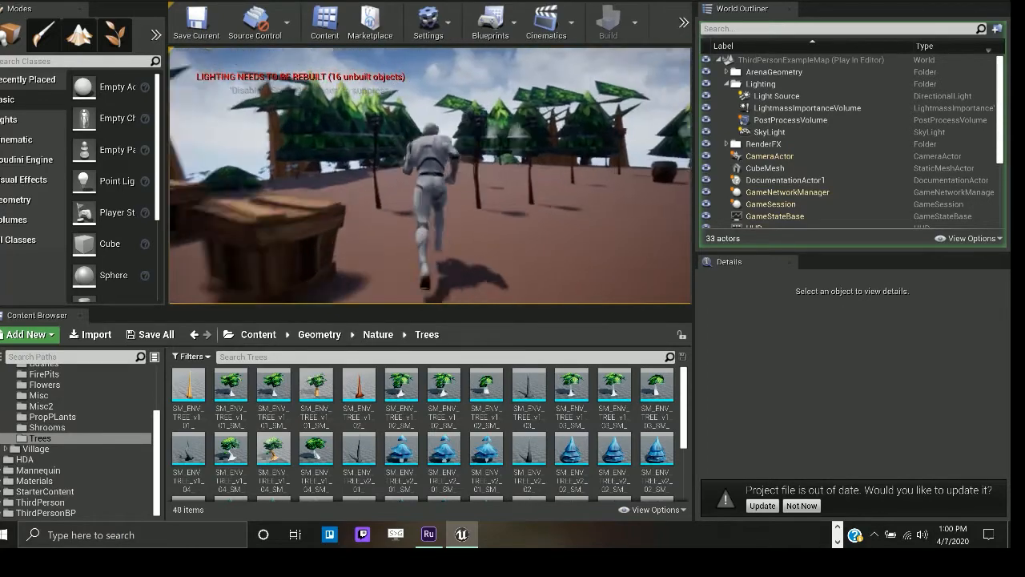
key(w)
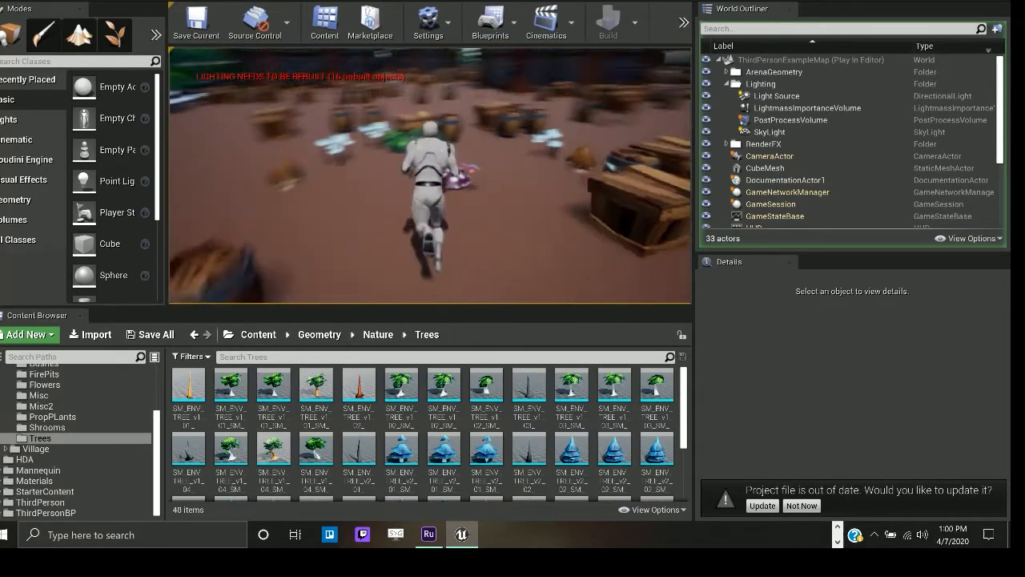
key(w)
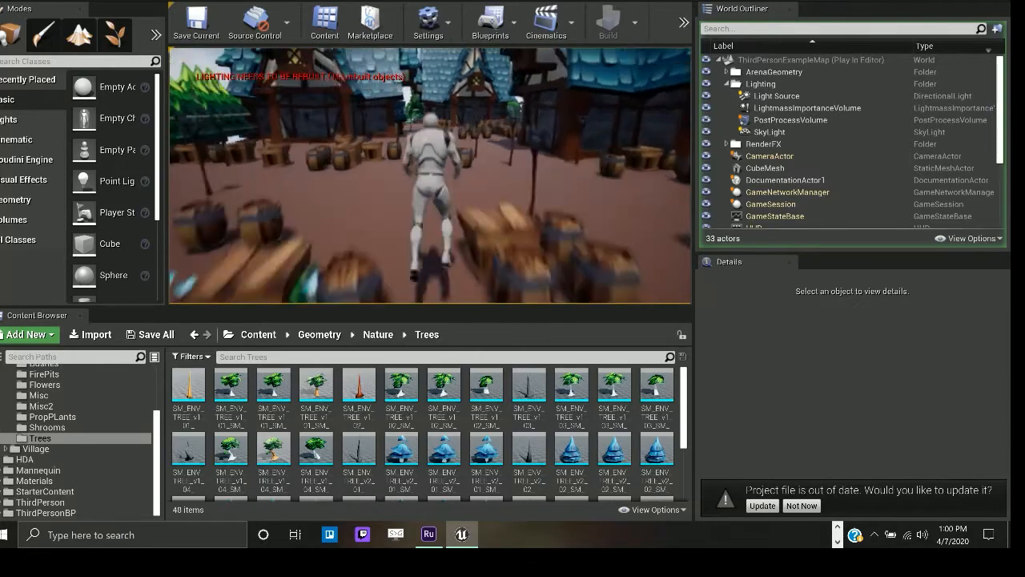
key(space)
key(w)
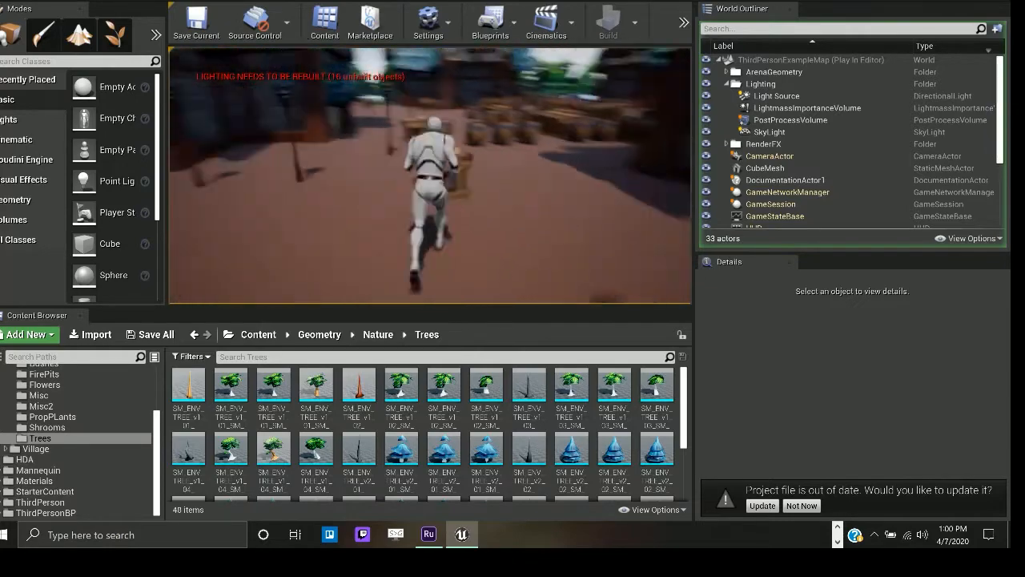
key(w)
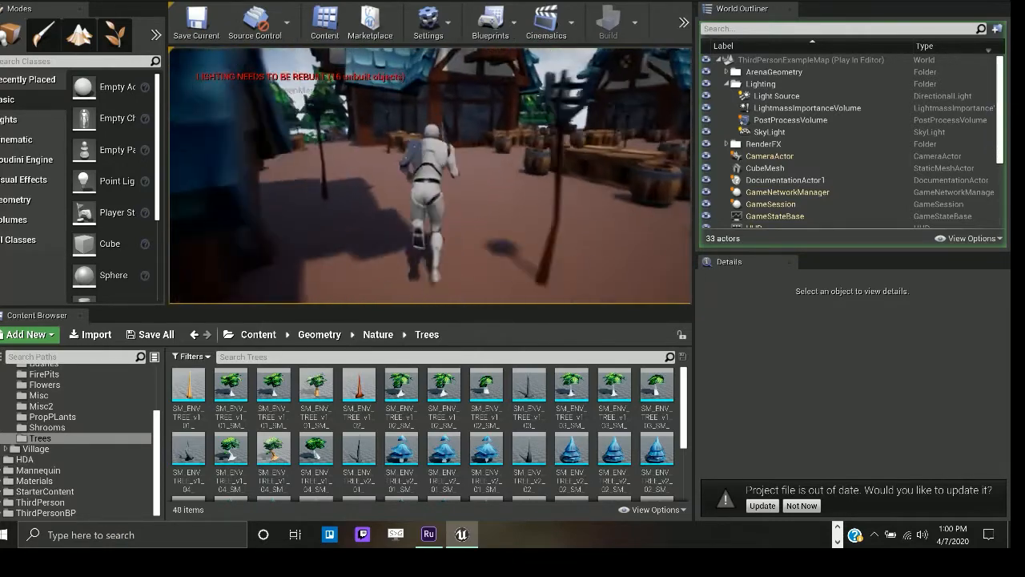
key(w)
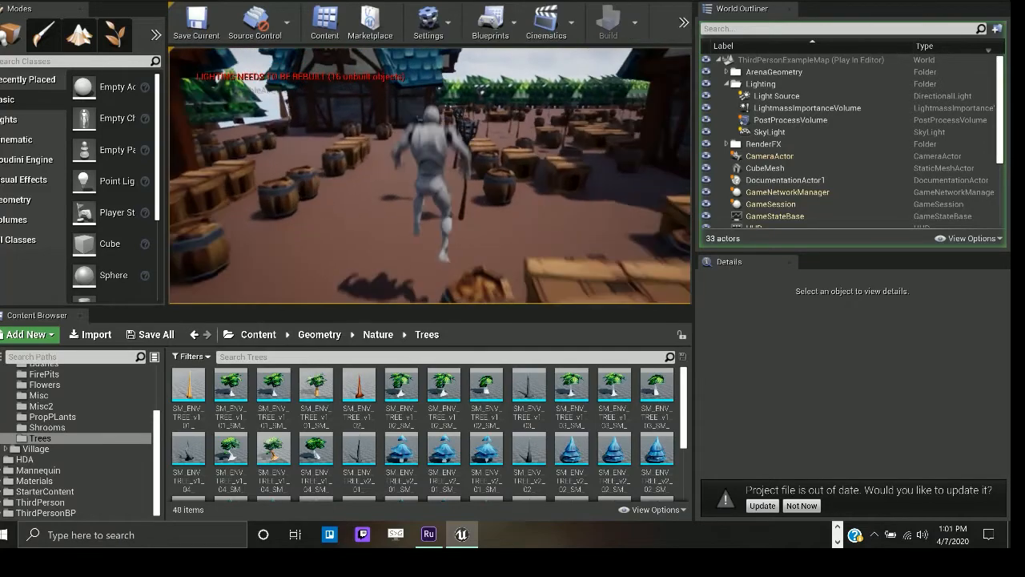
key(w)
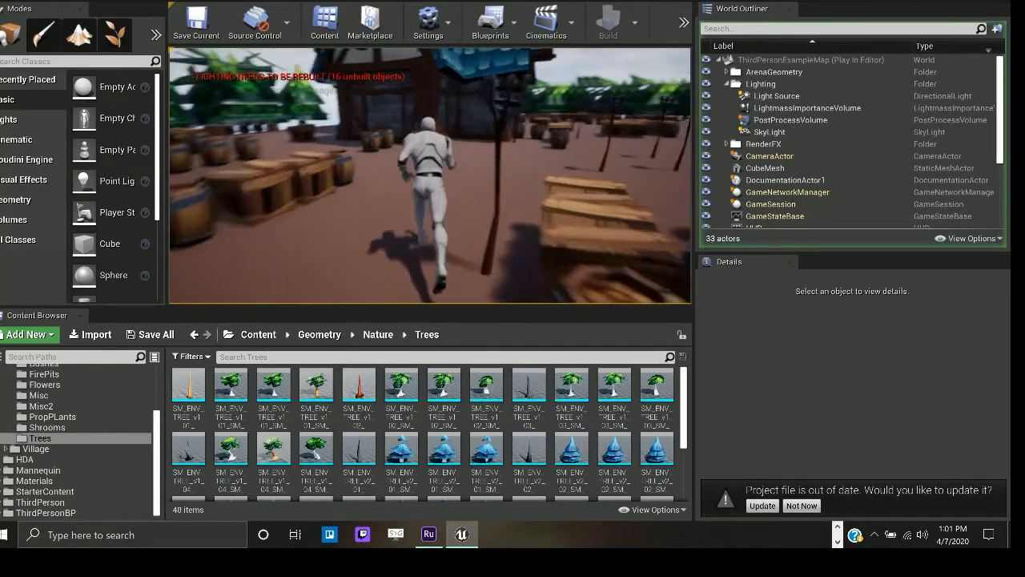
key(w)
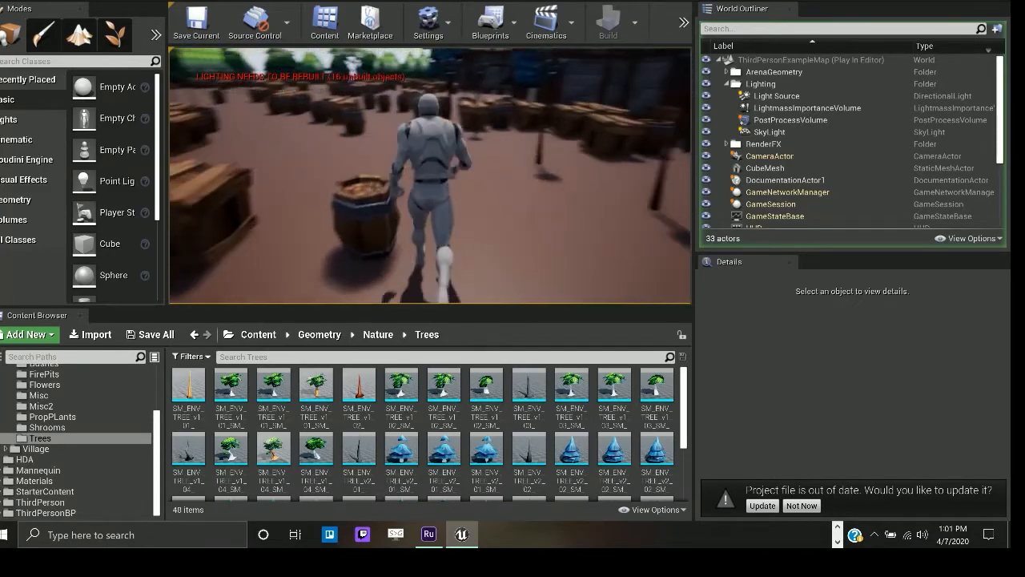
key(w)
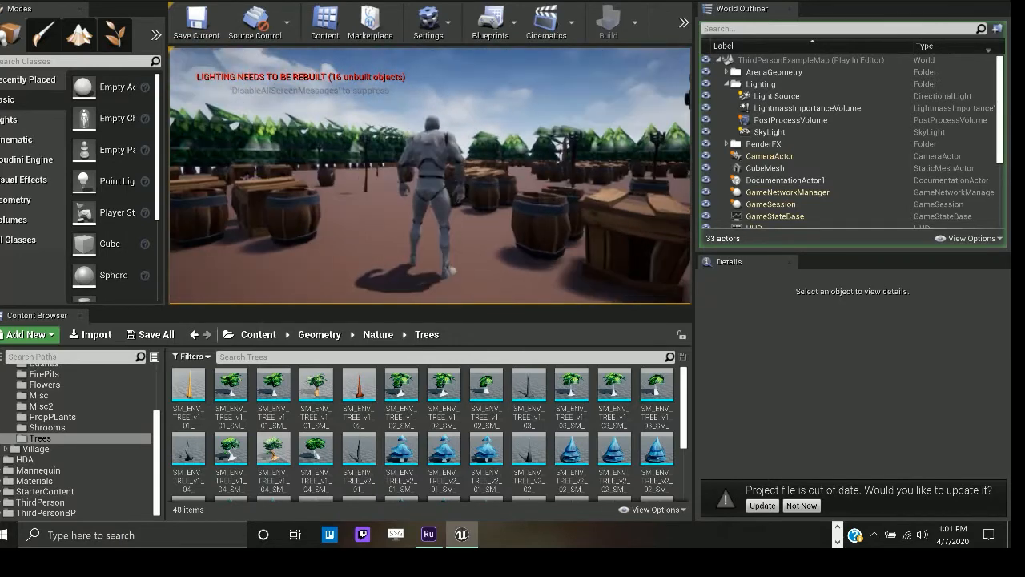
key(Escape)
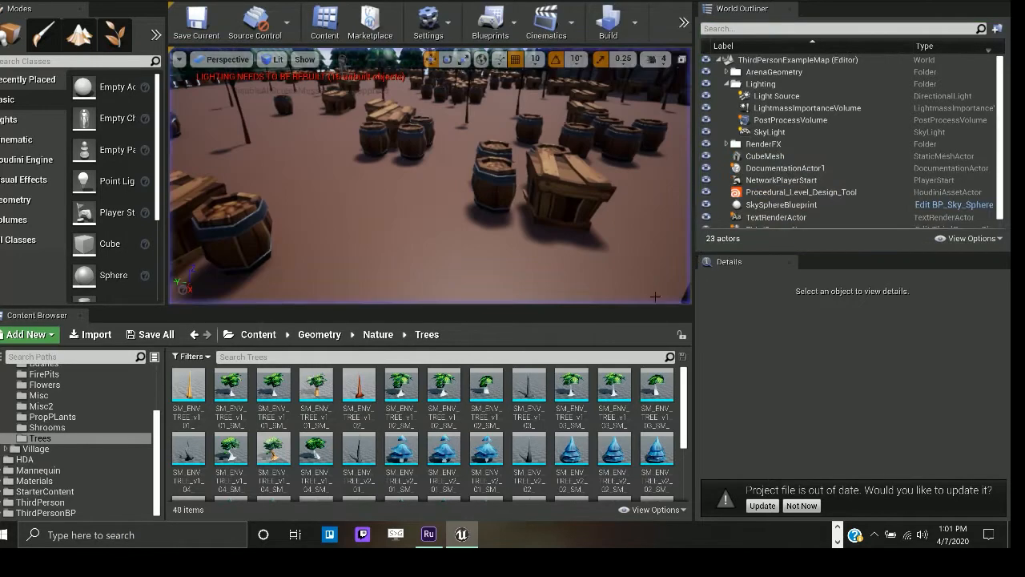
- Set both the Width and the Length of the Procedural_Level_Design_Tool actor to 6
click(848, 191)
scroll(843, 410, down, 3)
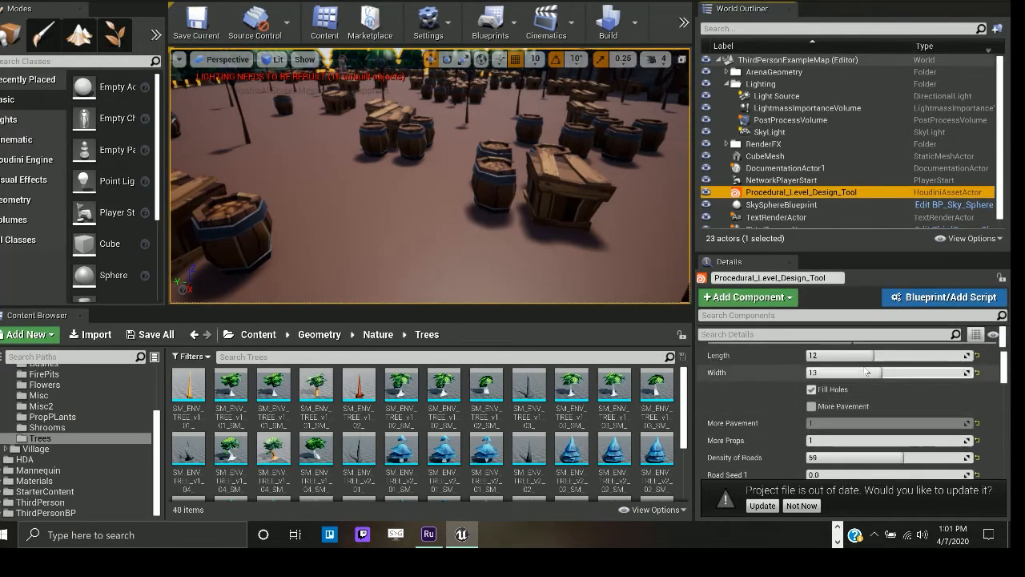
key(f)
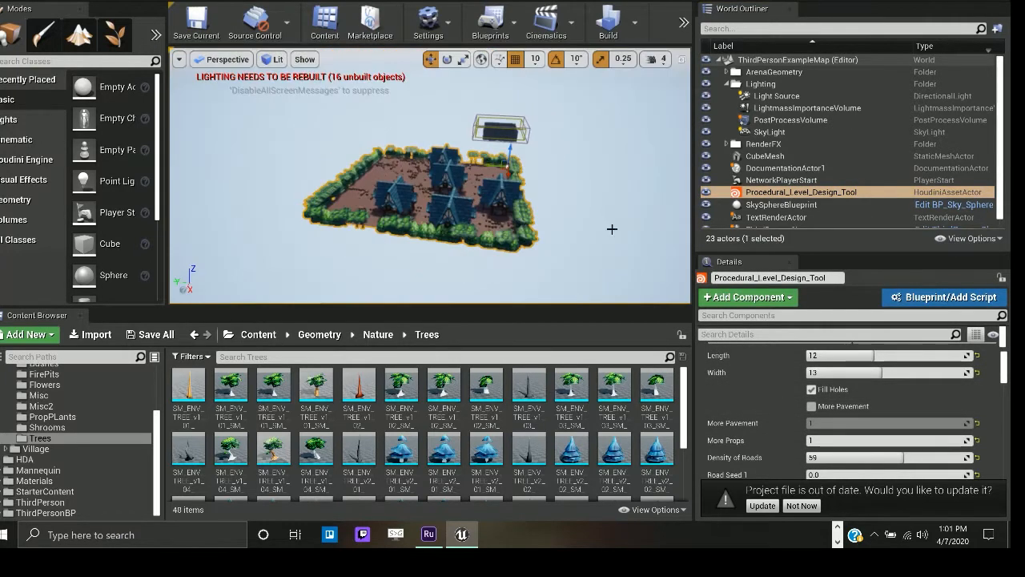
scroll(511, 141, up, 2)
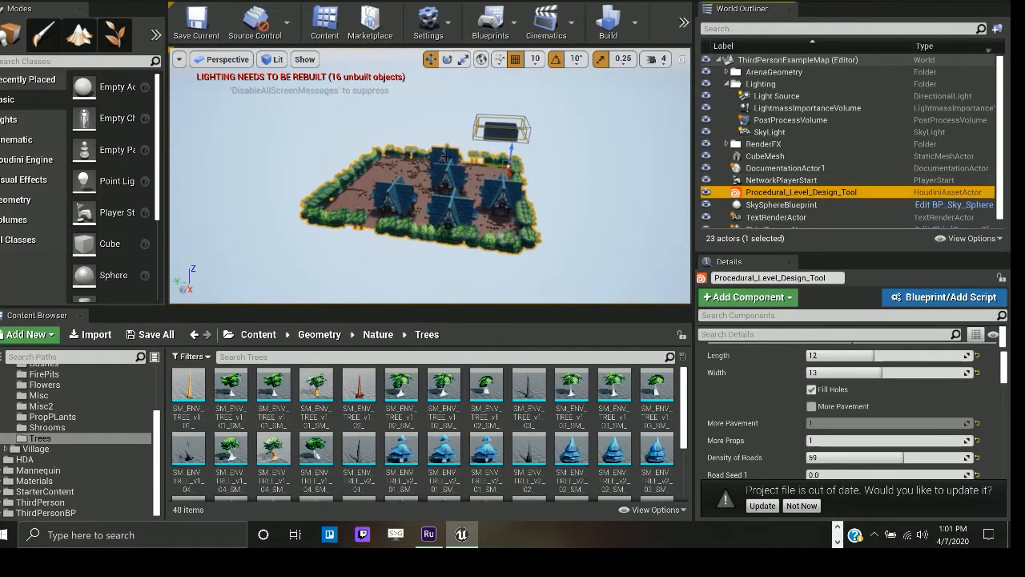
alt+drag(511, 141, 543, 280)
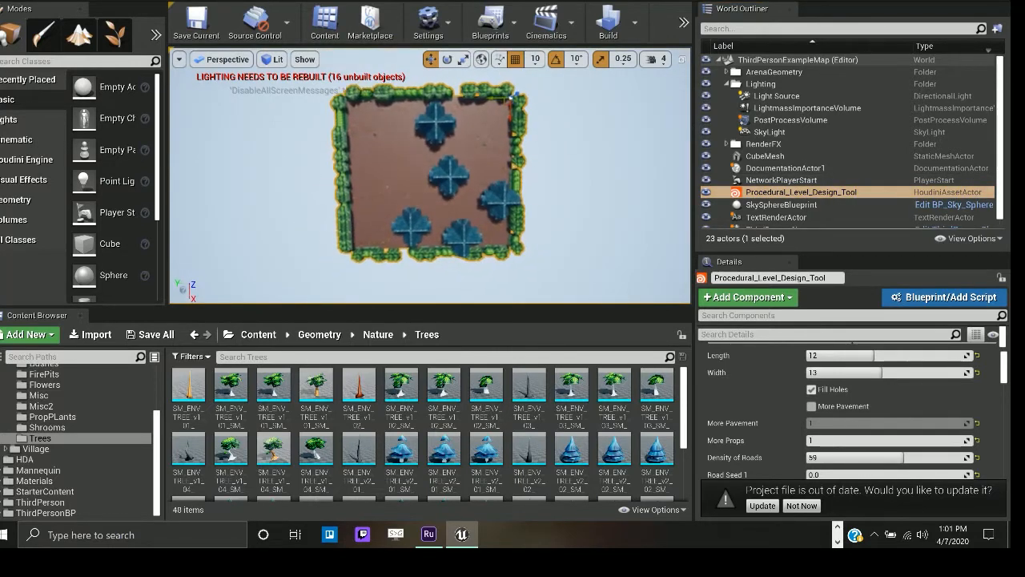
click(876, 373)
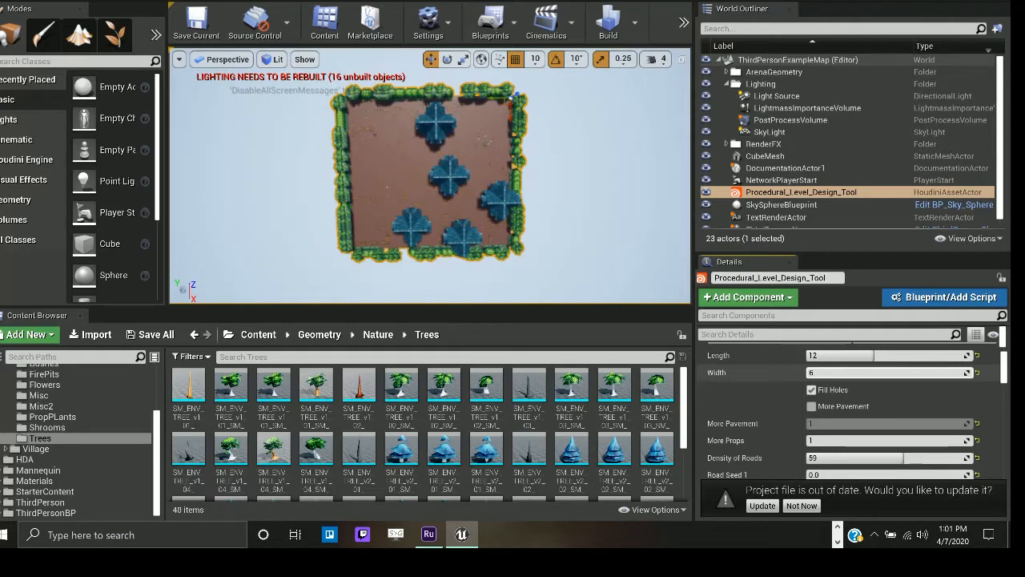
click(838, 356)
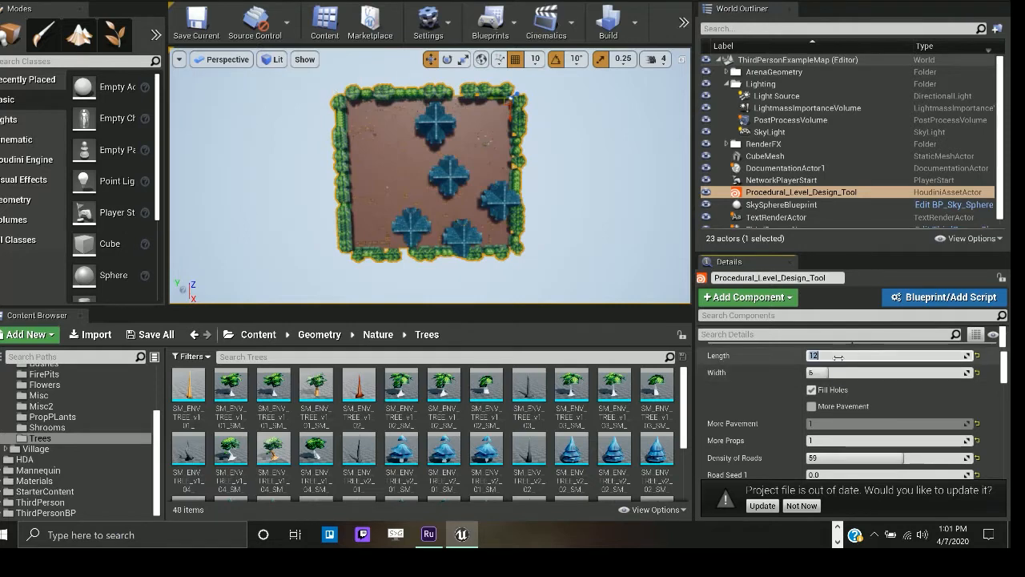
text(6)
key(Return)
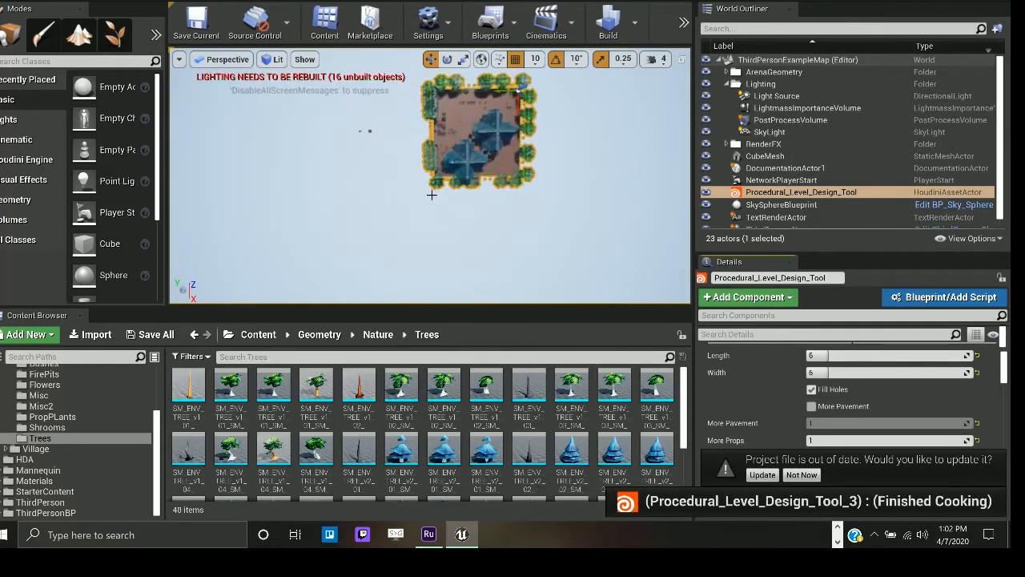
- Replace the SM_PROP_barrel_05 mesh in the level's output overrides with the blue SM_ENV_TREE_v2_02 tree mesh
key(f)
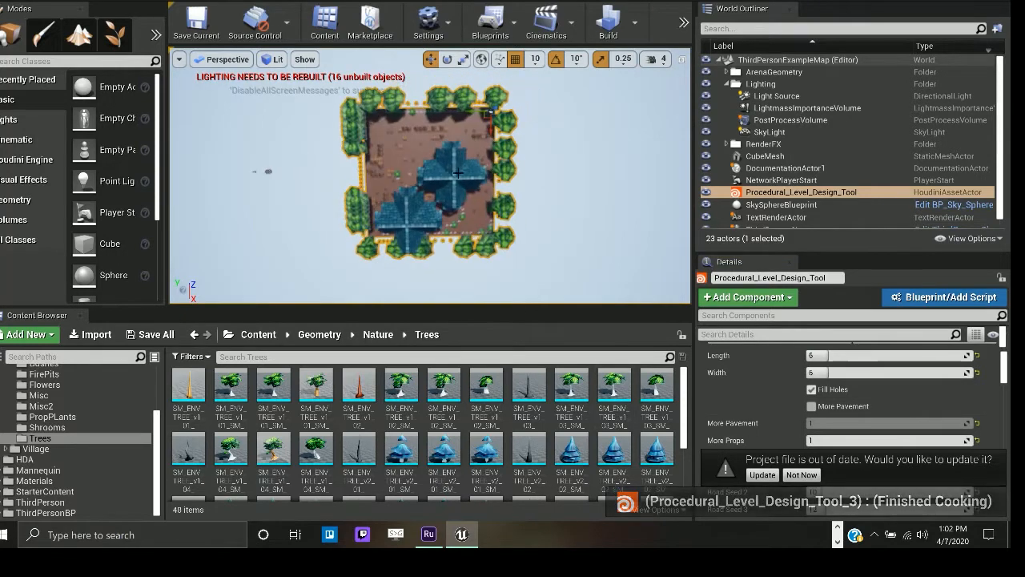
alt+drag(400, 208, 585, 140)
scroll(437, 233, up, 8)
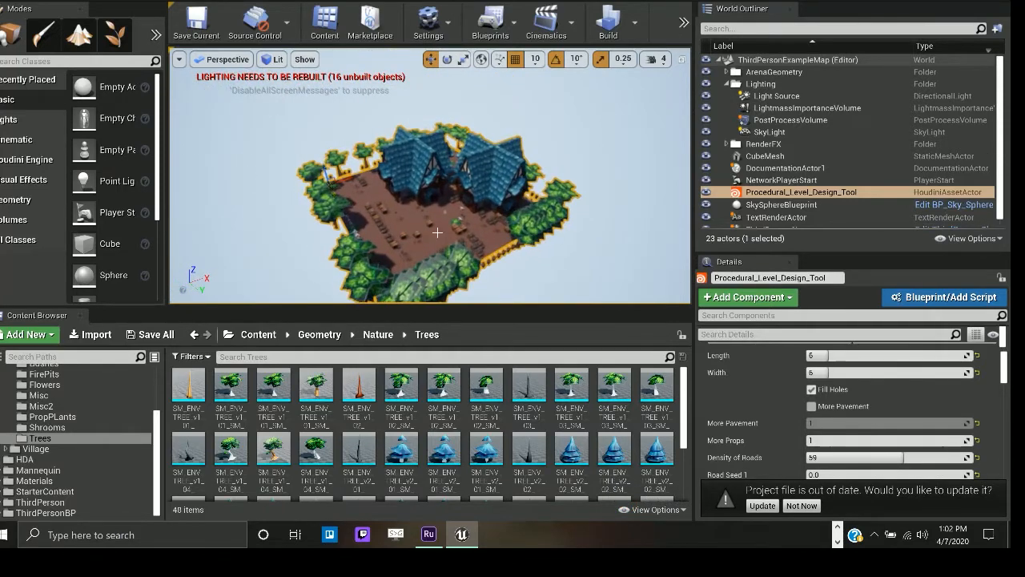
drag(438, 209, 437, 246)
key(w)
mouse_move(441, 195)
right_down()
mouse_move(444, 210)
mouse_move(409, 201)
mouse_move(437, 206)
mouse_move(441, 196)
right_up()
scroll(444, 211, down, 8)
scroll(862, 403, down, 4)
scroll(859, 397, down, 8)
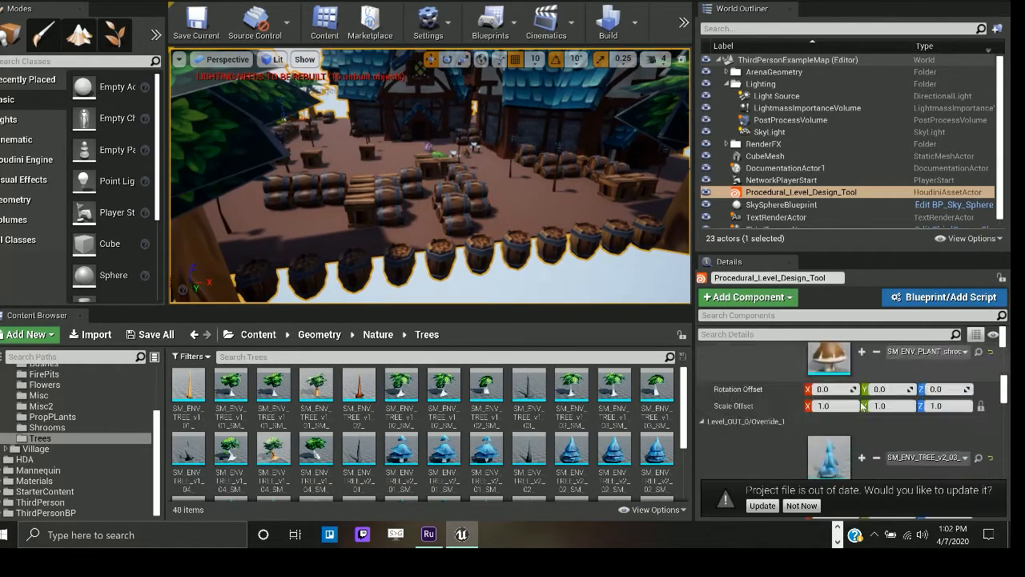
scroll(862, 405, down, 10)
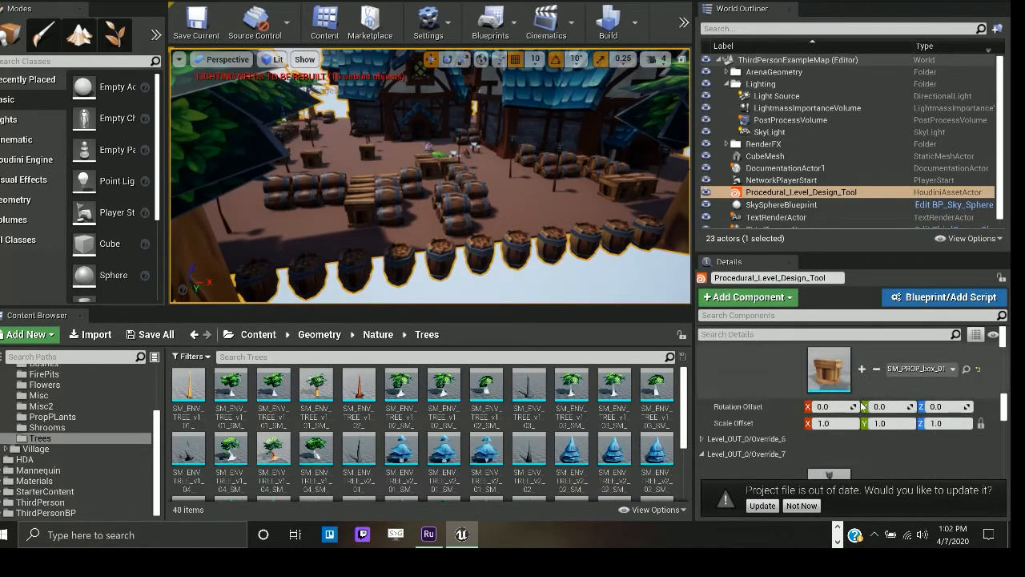
scroll(863, 405, down, 6)
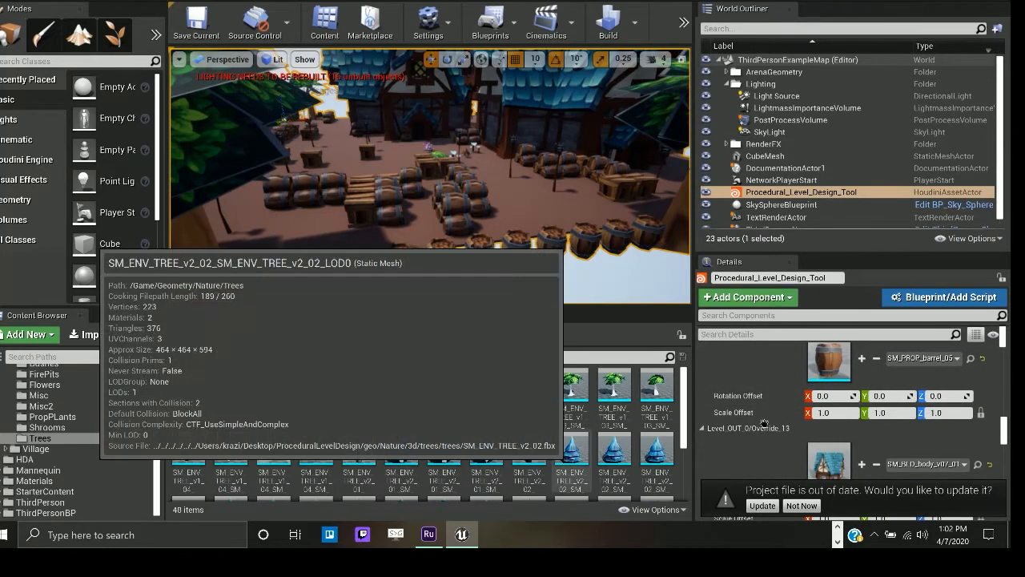
drag(567, 462, 859, 367)
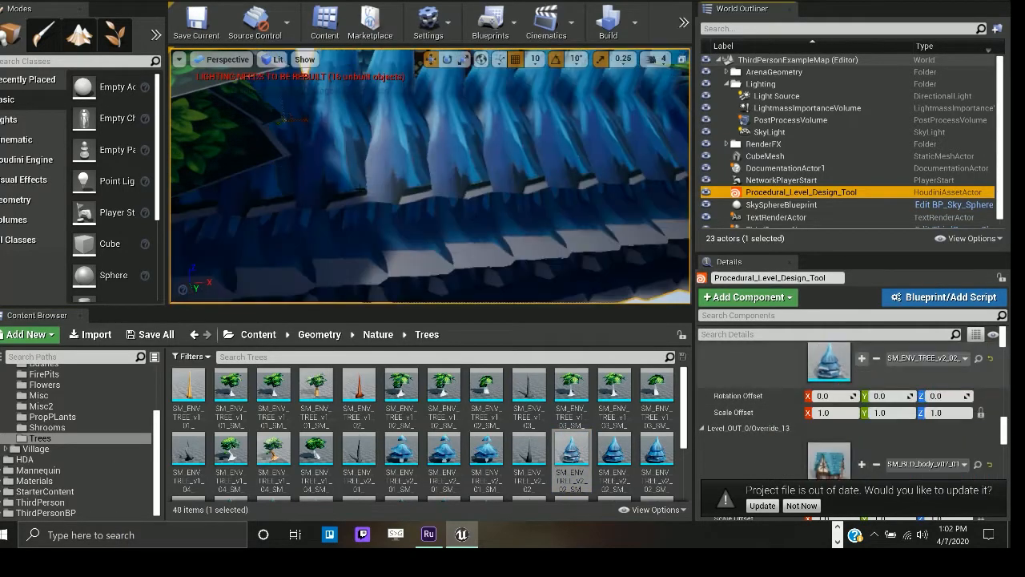
- Turn off Generate Buildings in the Building Generator parameters of the procedural level tool
mouse_move(430, 176)
right_down()
mouse_move(425, 226)
mouse_move(433, 164)
right_up()
scroll(867, 423, up, 10)
scroll(879, 418, up, 2)
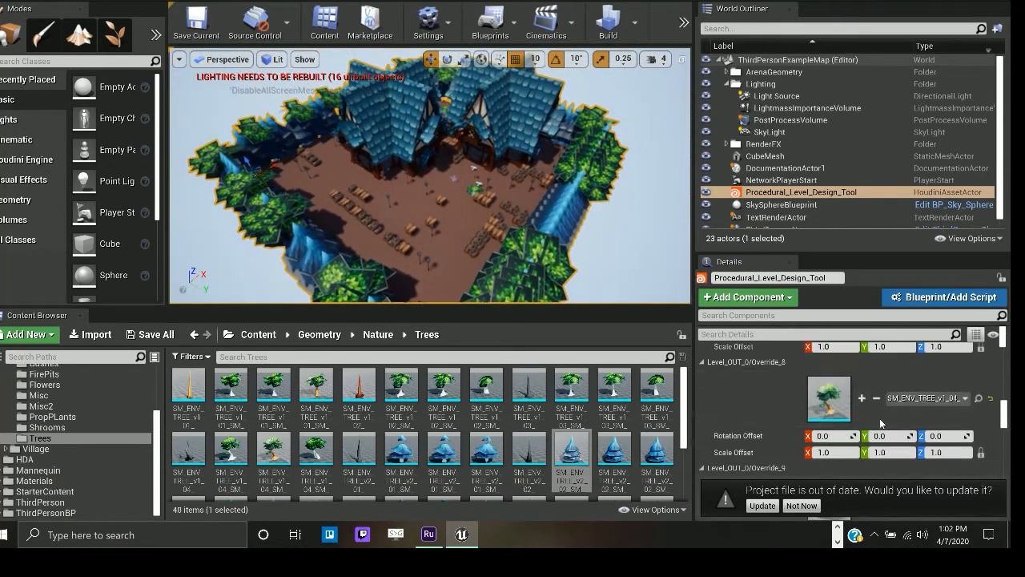
scroll(880, 419, up, 8)
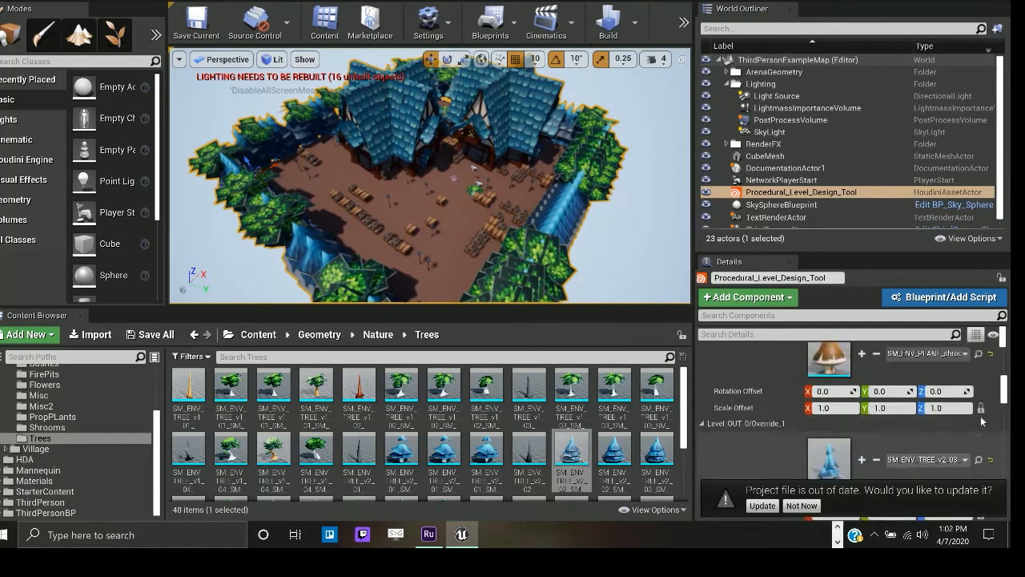
scroll(970, 408, up, 10)
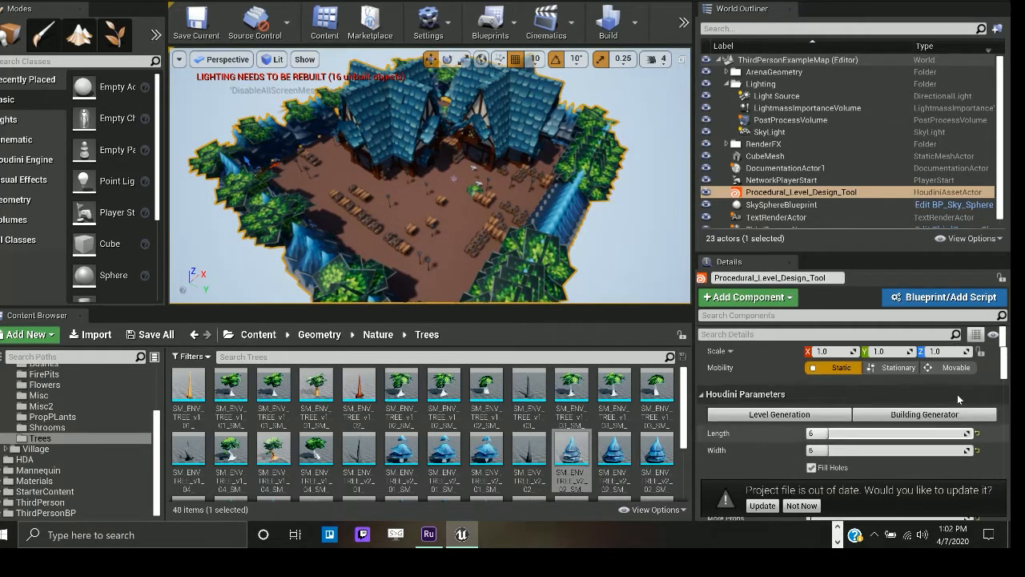
click(957, 416)
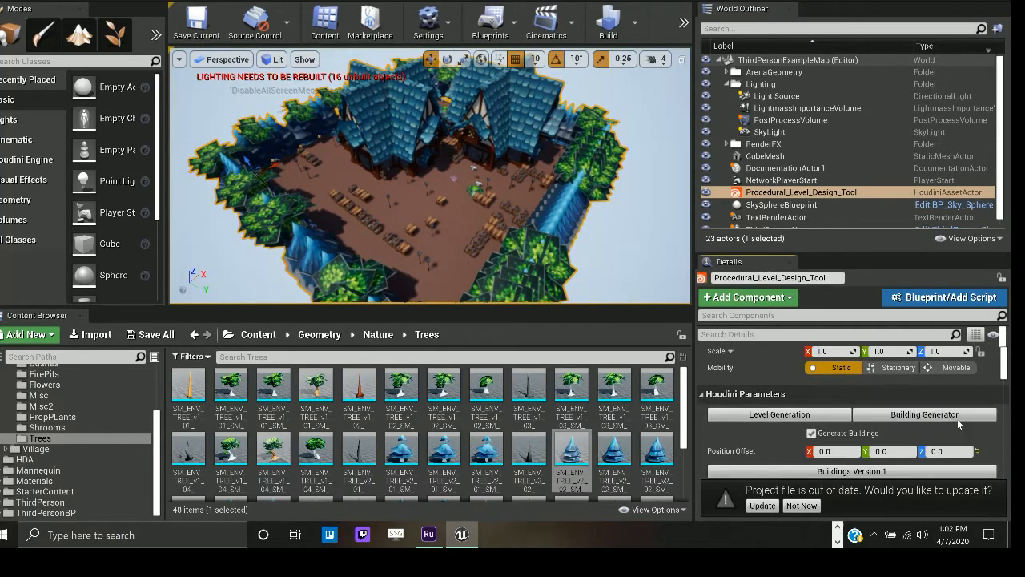
click(810, 433)
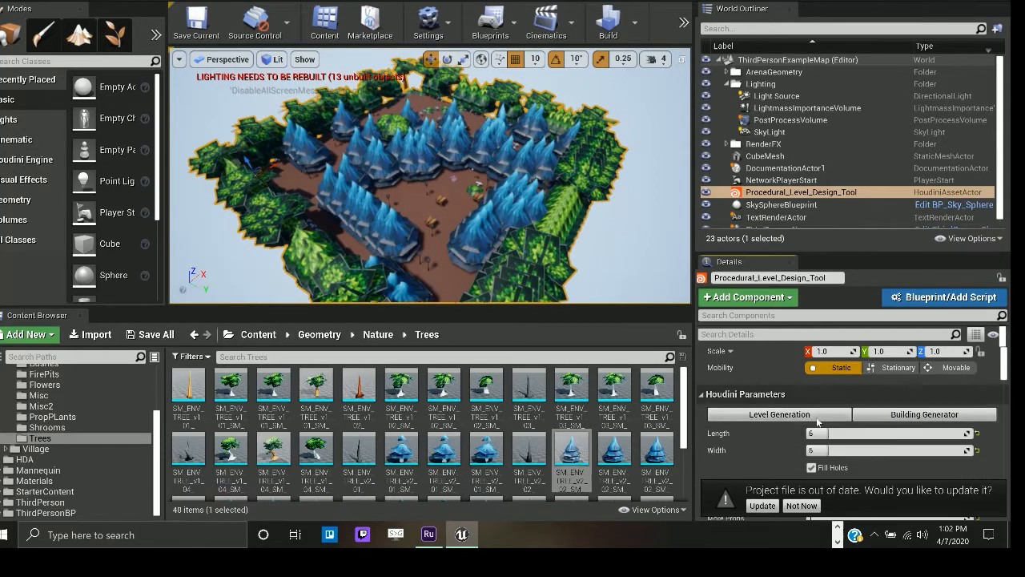
- Switch Fill Holes off and back on, and try More Pavement in the Level Generation parameters
scroll(883, 451, down, 5)
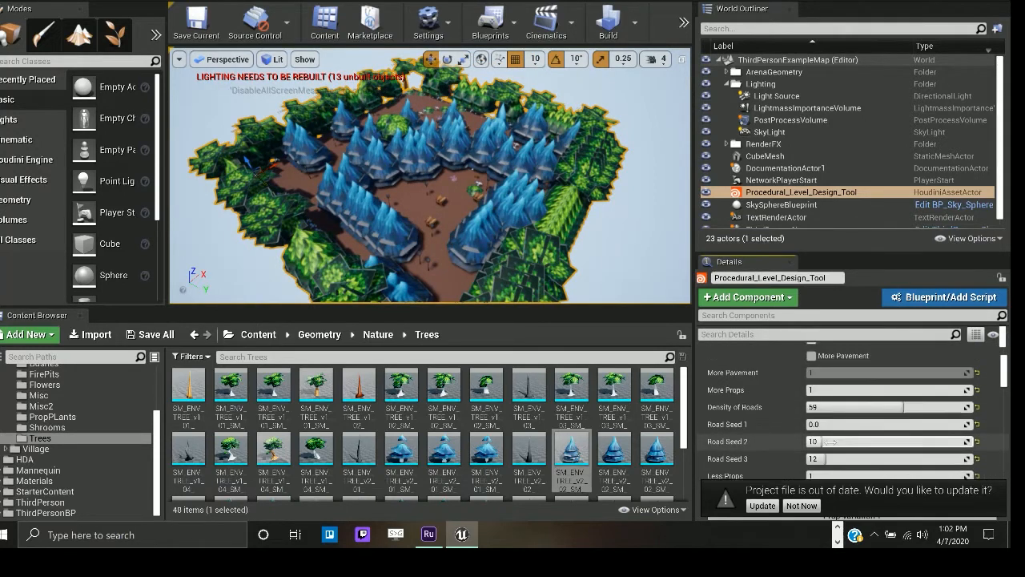
scroll(821, 441, up, 3)
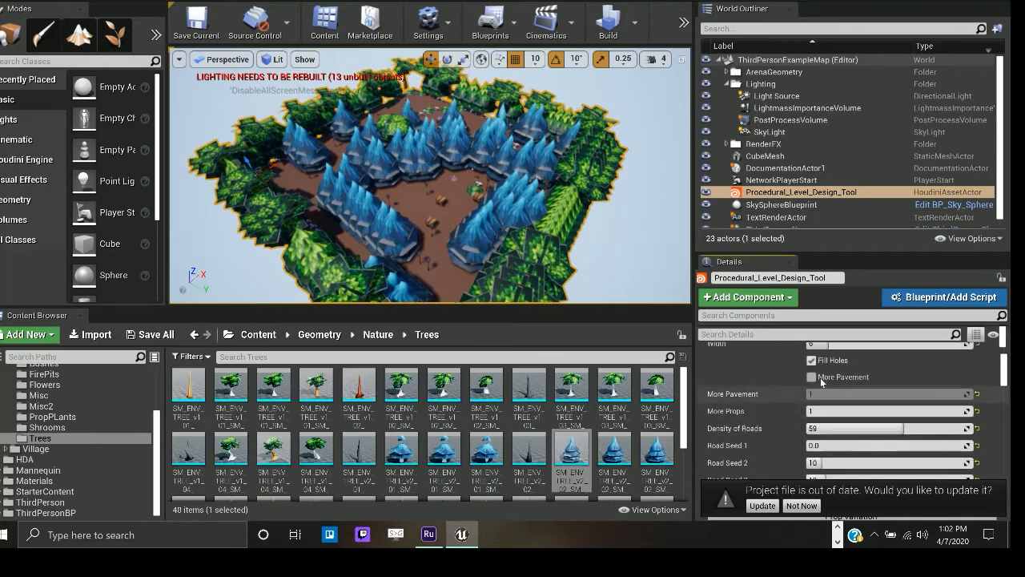
click(811, 360)
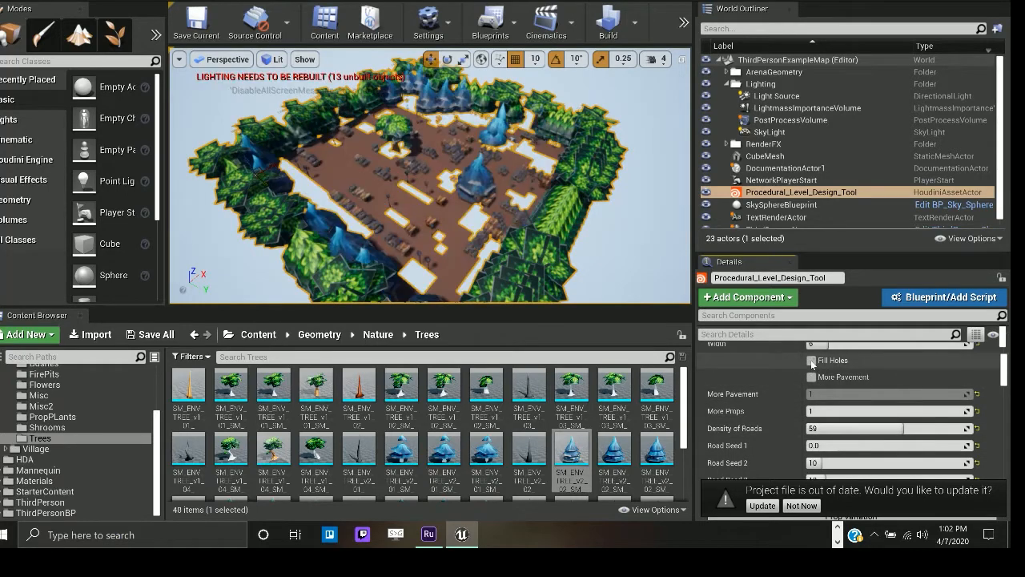
click(811, 360)
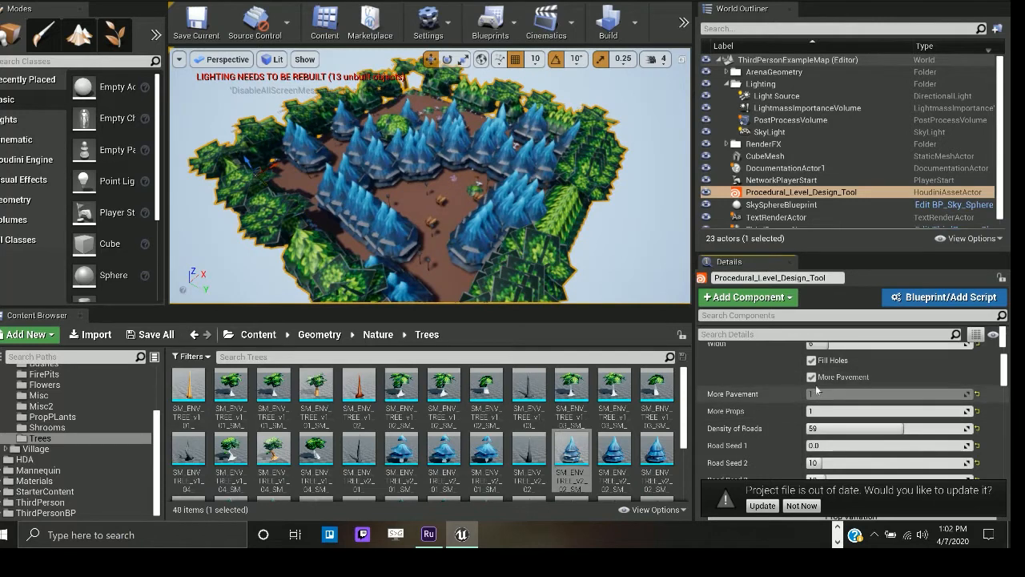
- Set the Less Props parameter of the level generation to 2
scroll(835, 410, down, 2)
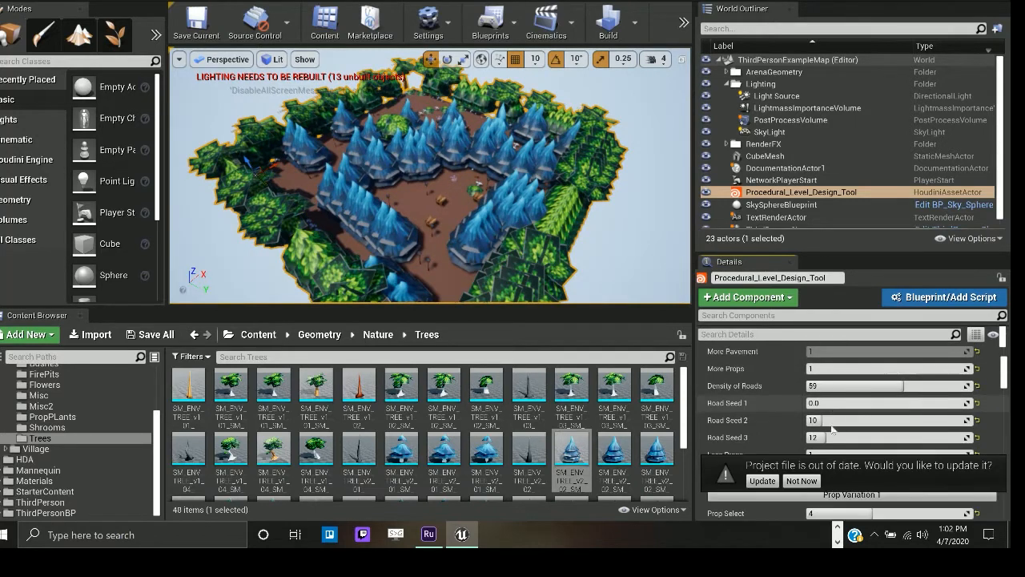
scroll(833, 416, down, 2)
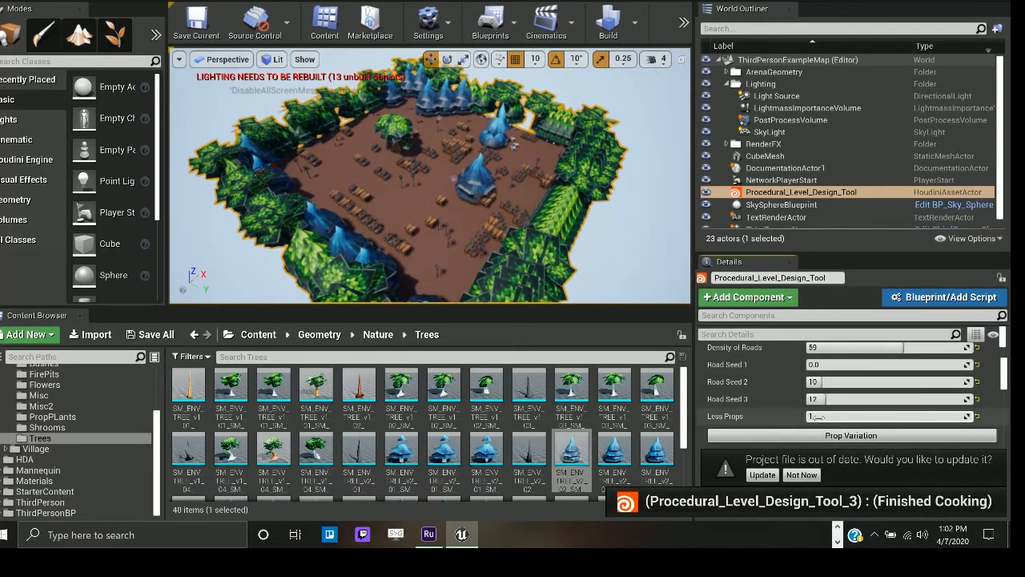
scroll(820, 420, up, 1)
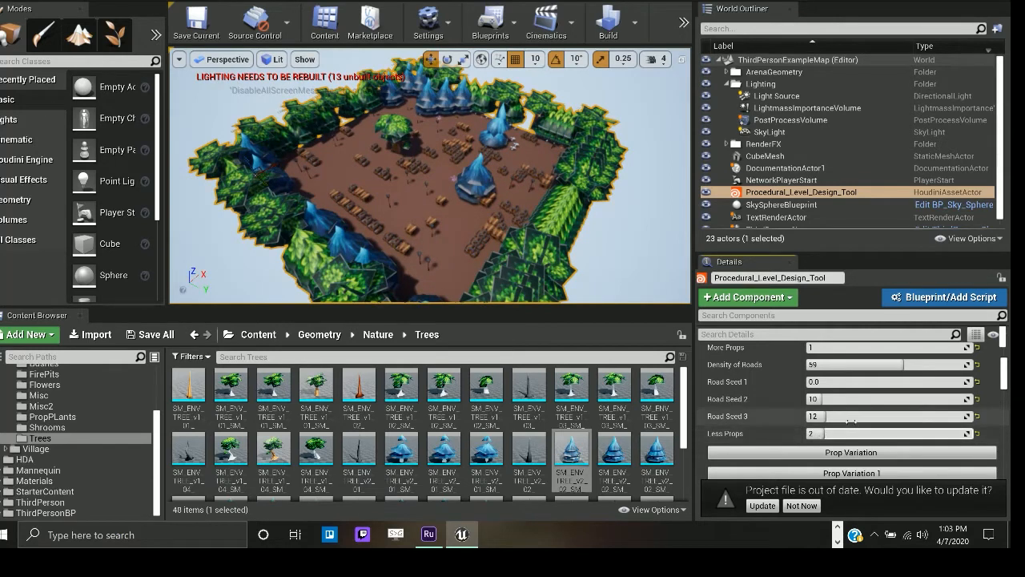
- Set Prop Variation 1 to select 4 of 7 with an offset of 5, and Prop Variation 2 to select 4 of 6
scroll(853, 426, down, 5)
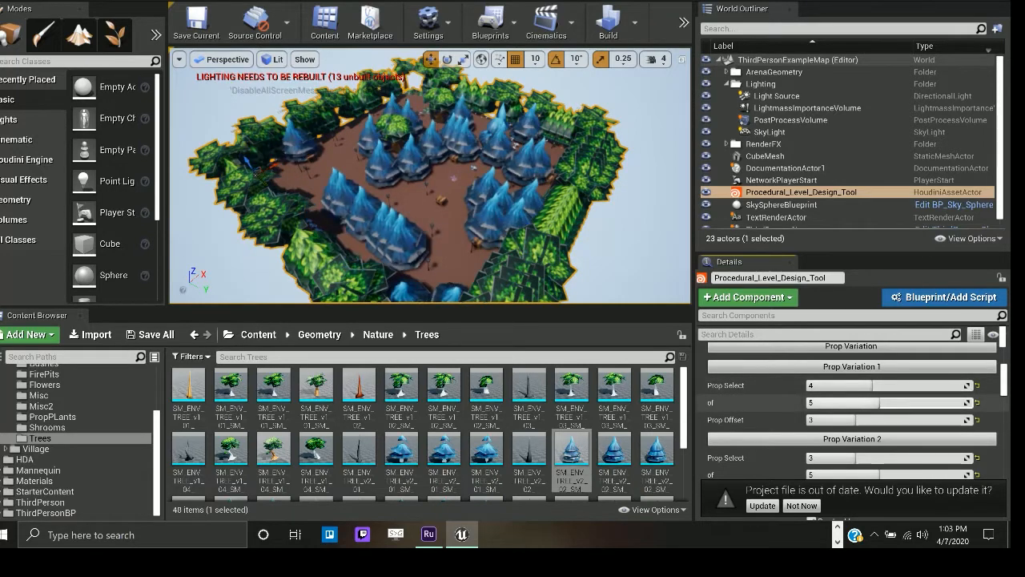
drag(879, 402, 897, 403)
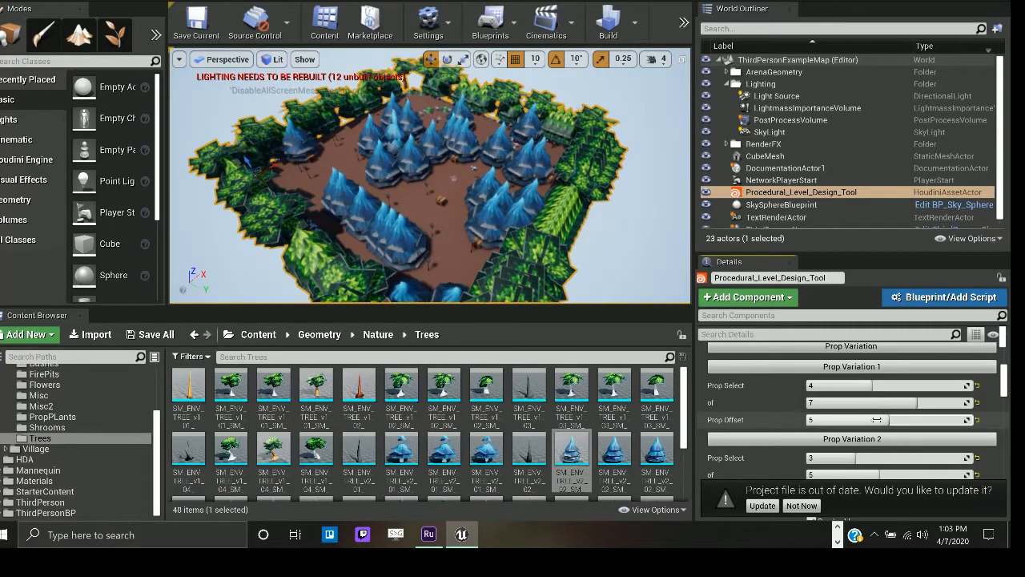
scroll(865, 429, down, 2)
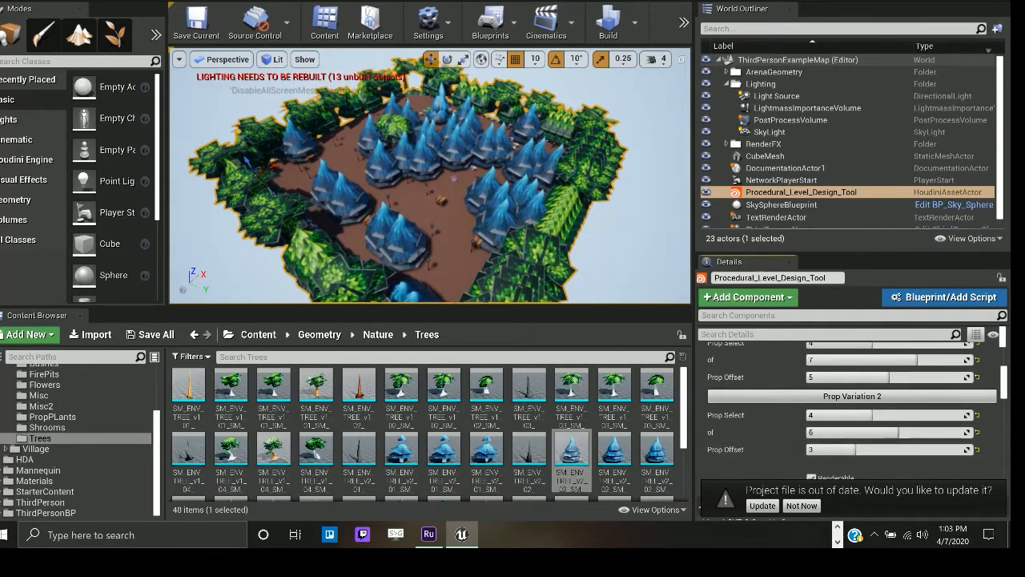
- Enlarge the generated level by setting its Length to 12 and its Width to 13
mouse_move(607, 218)
right_down()
mouse_move(591, 218)
mouse_move(607, 218)
right_up()
scroll(843, 358, up, 10)
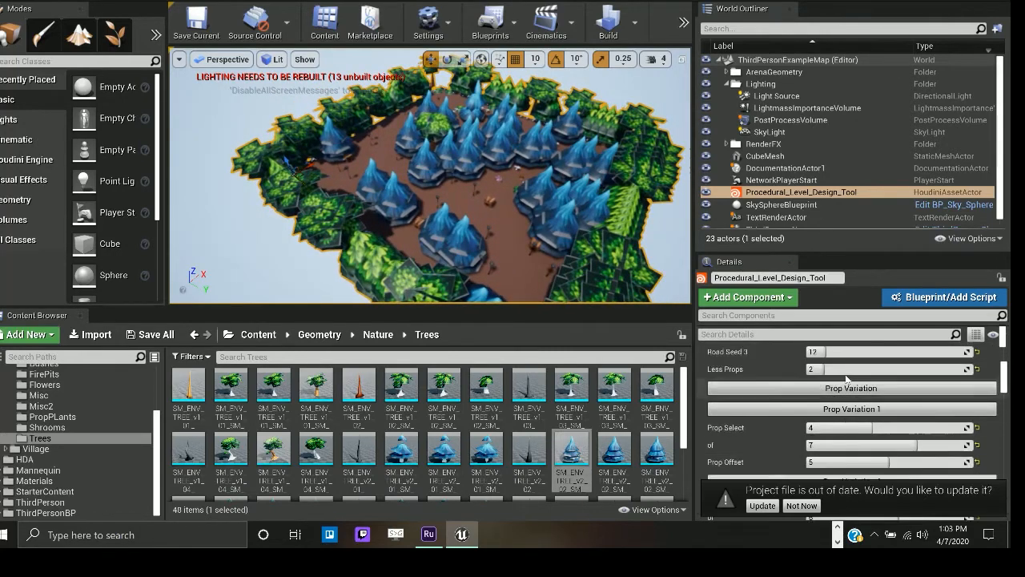
scroll(833, 405, down, 2)
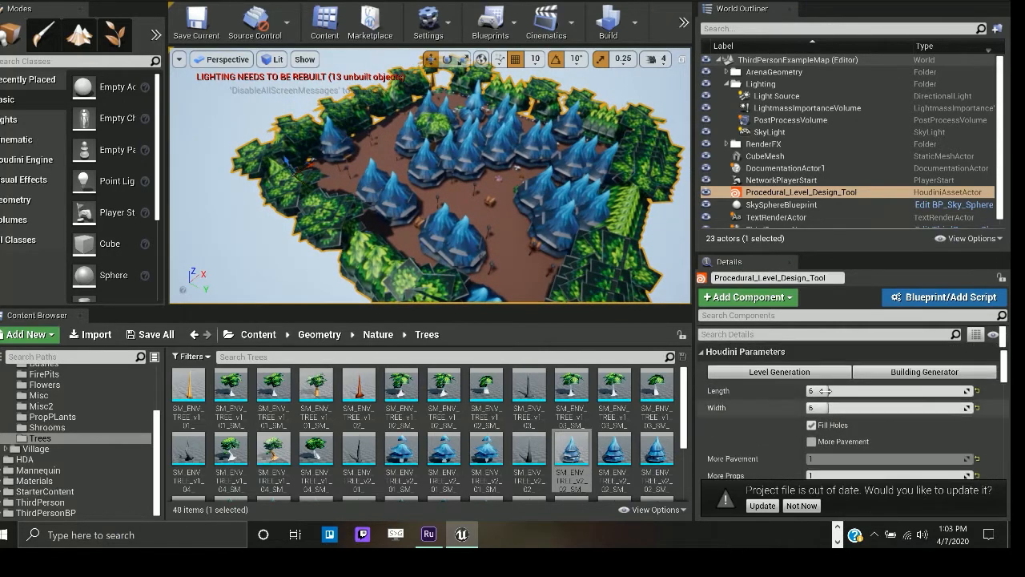
click(833, 390)
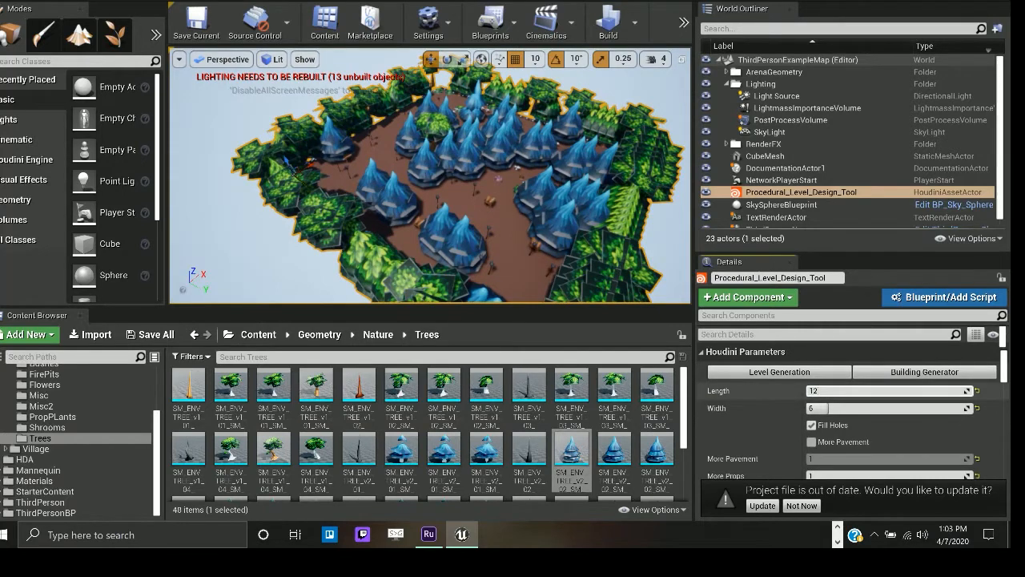
key(Return)
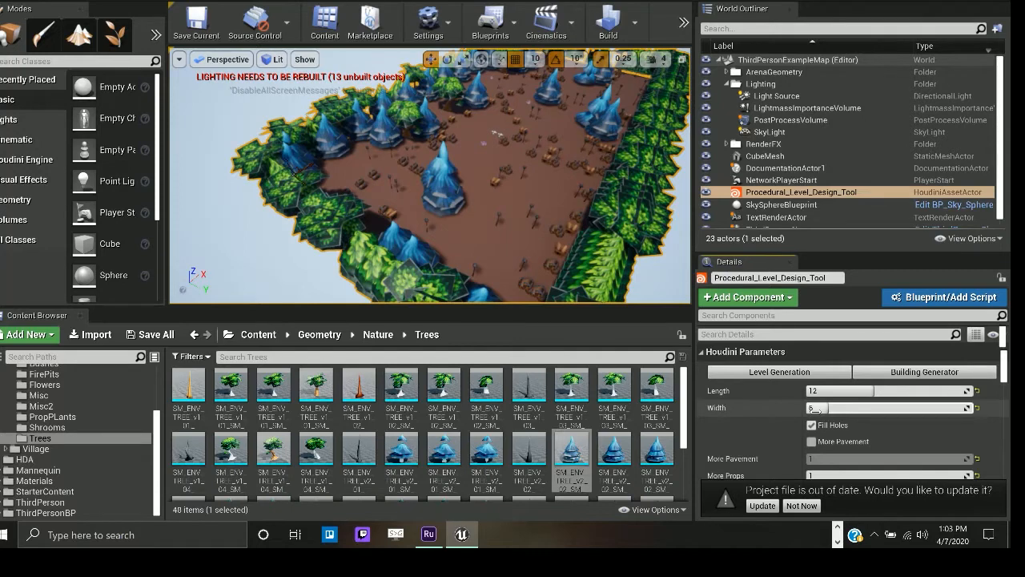
click(815, 408)
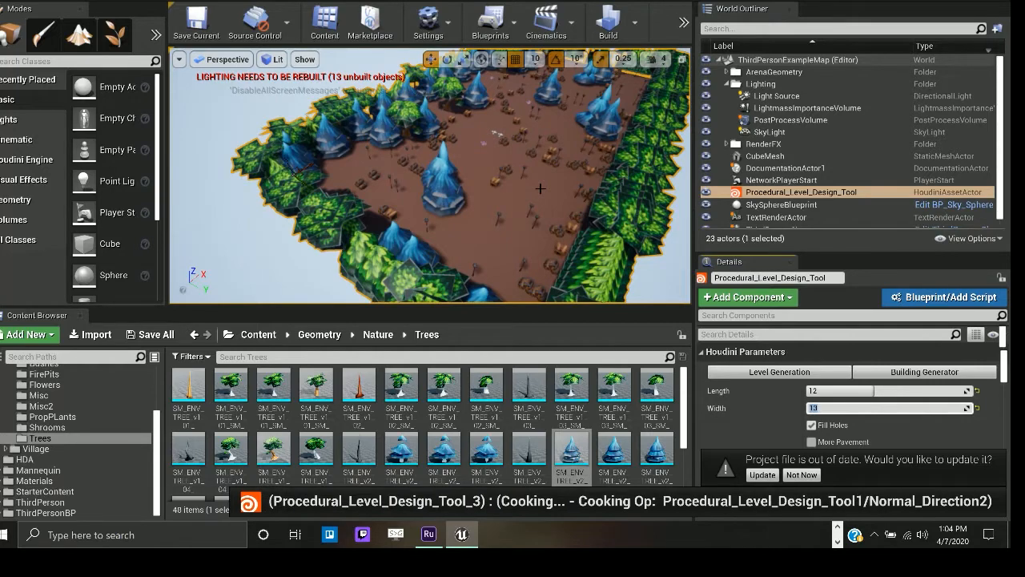
- Play the level in the selected viewport, run the character among the blue trees, crates and outer hedge, and end the session
click(683, 22)
mouse_move(721, 64)
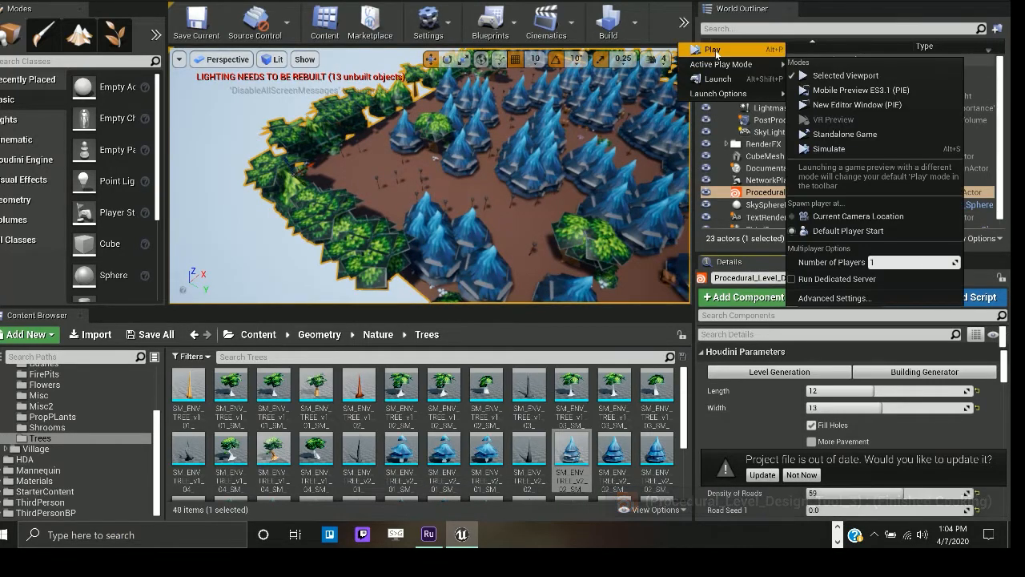
click(825, 72)
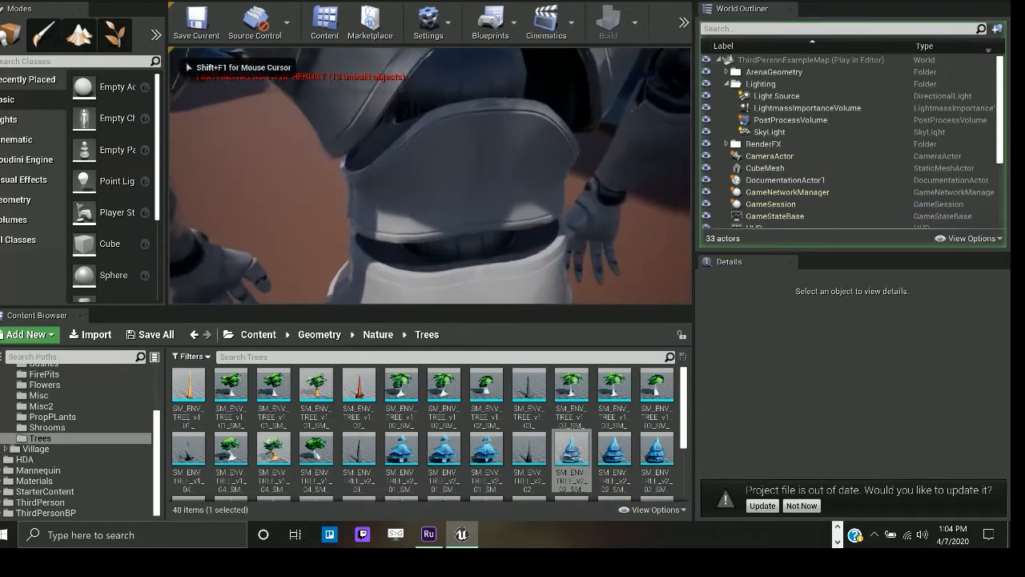
key(w)
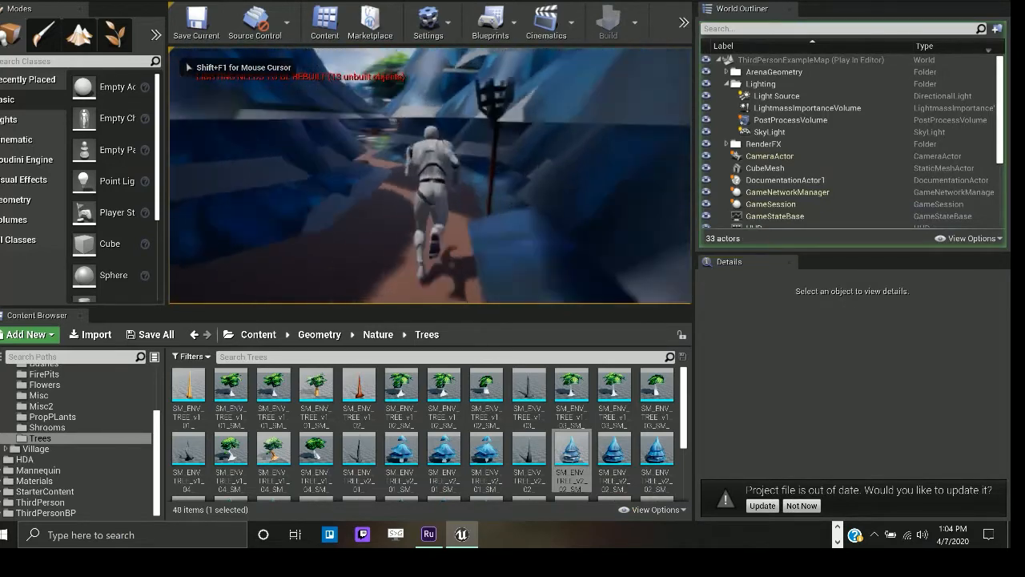
key(s)
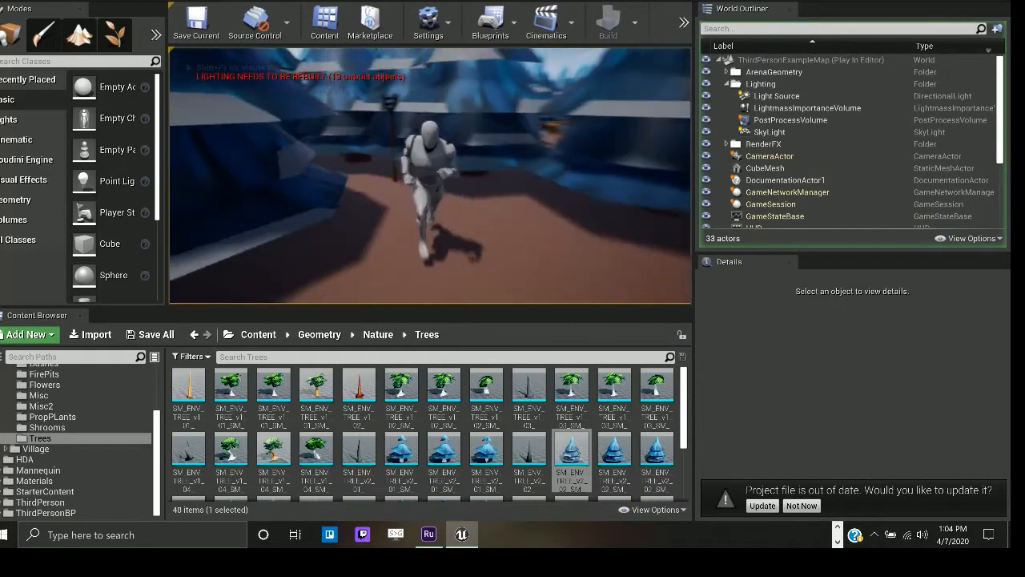
key(d)
key(w)
key(w)
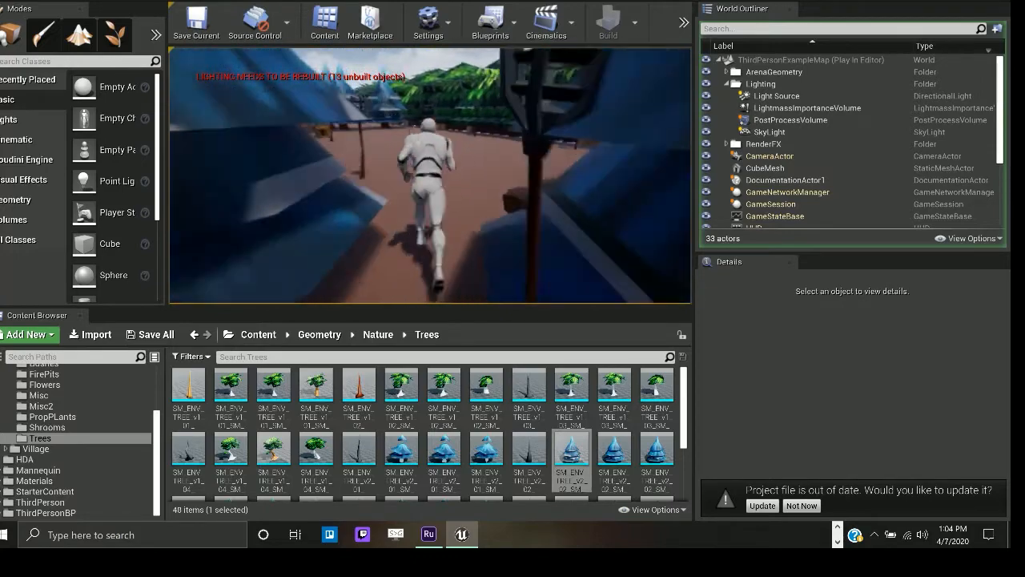
key(w)
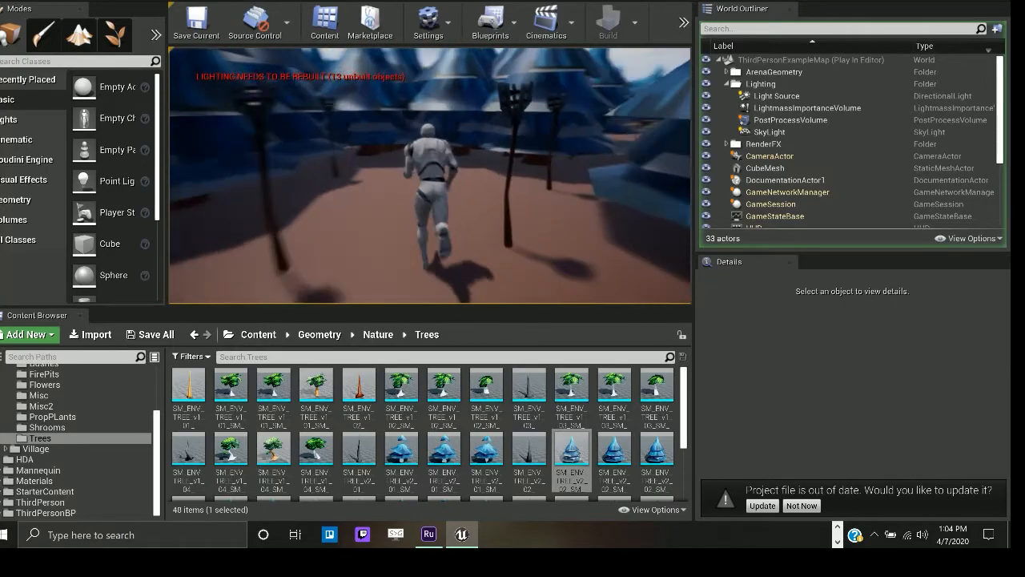
key(w)
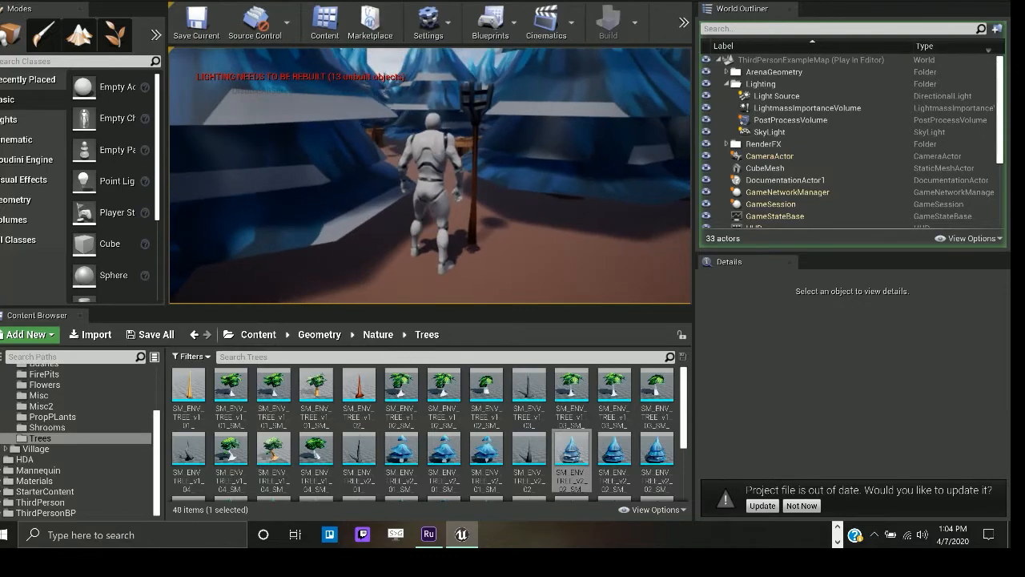
key(w)
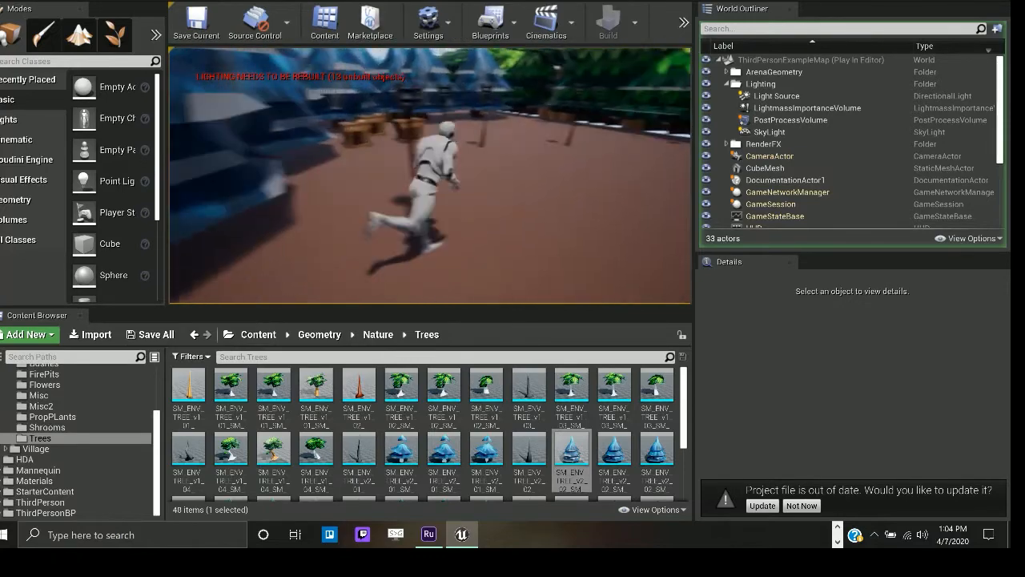
key(w)
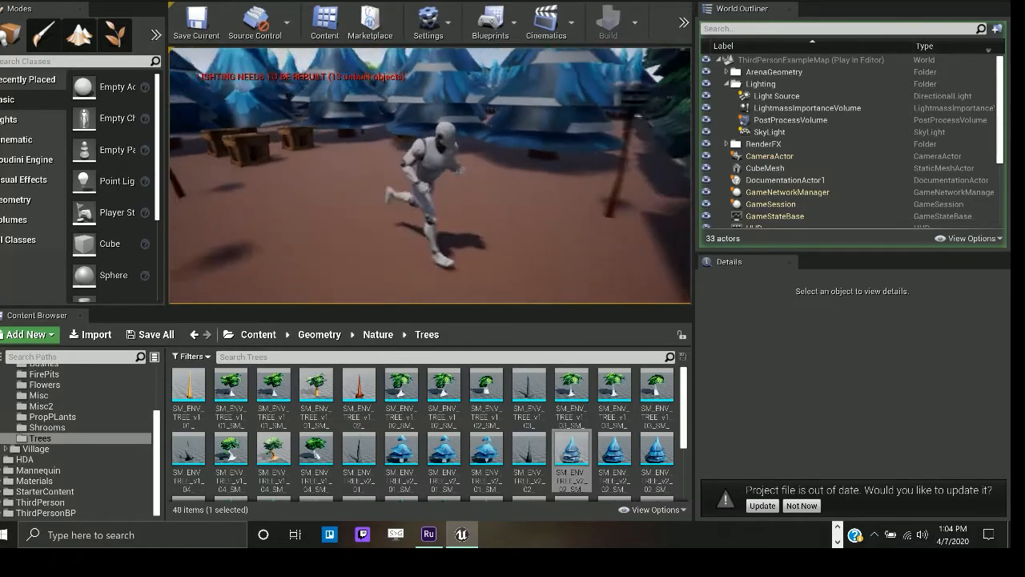
key(w)
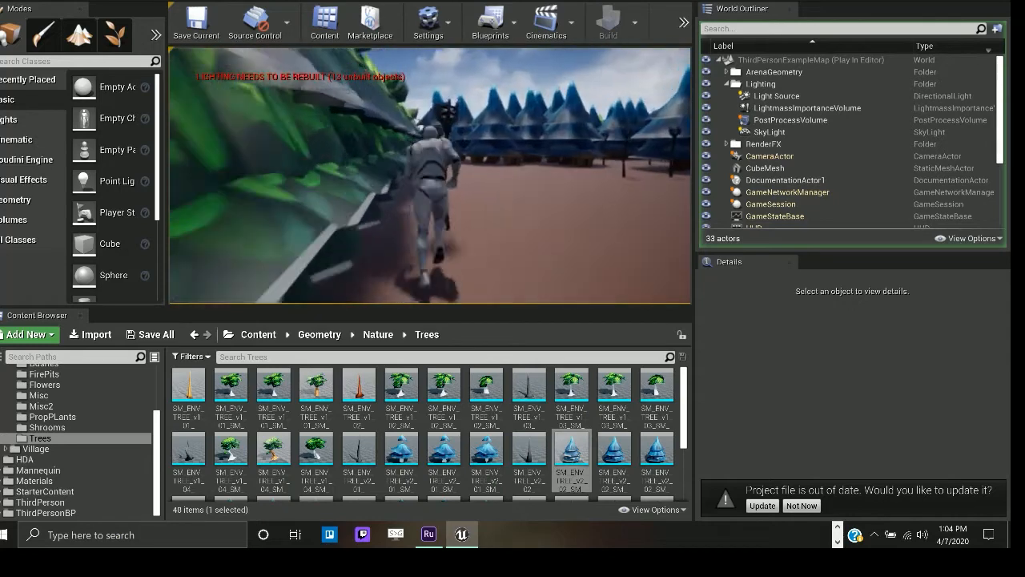
key(Escape)
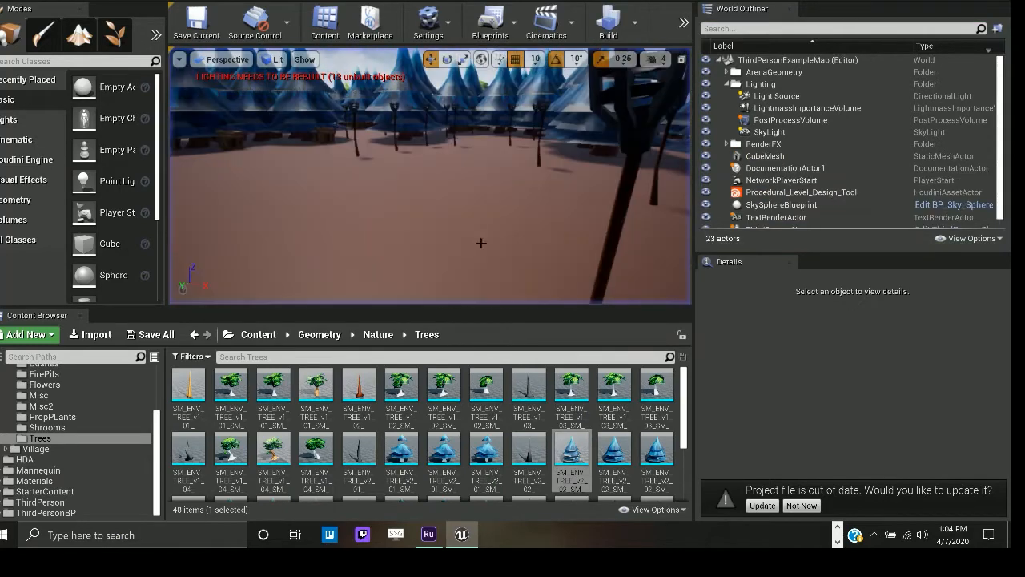
- Set the Scale Offset of the blue tree override on Procedural_Level_Design_Tool to 0.5 on X, Y and Z
click(809, 193)
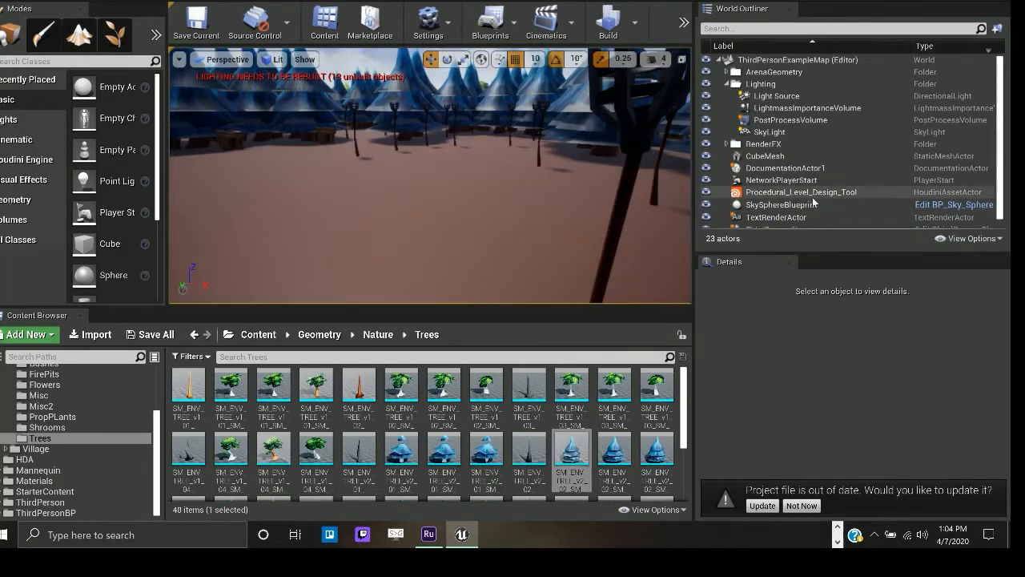
scroll(867, 377, down, 5)
scroll(868, 377, down, 10)
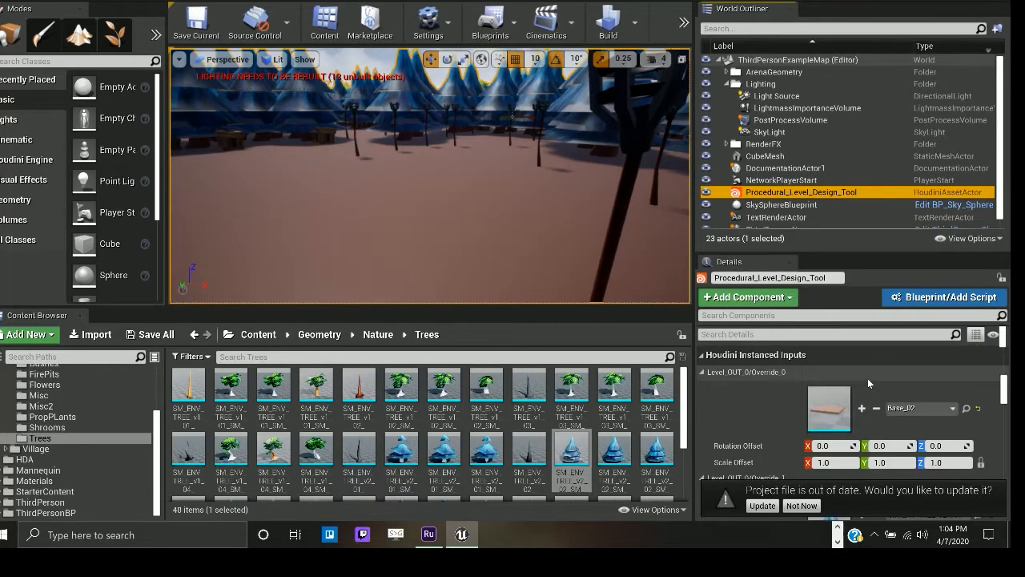
scroll(869, 384, down, 6)
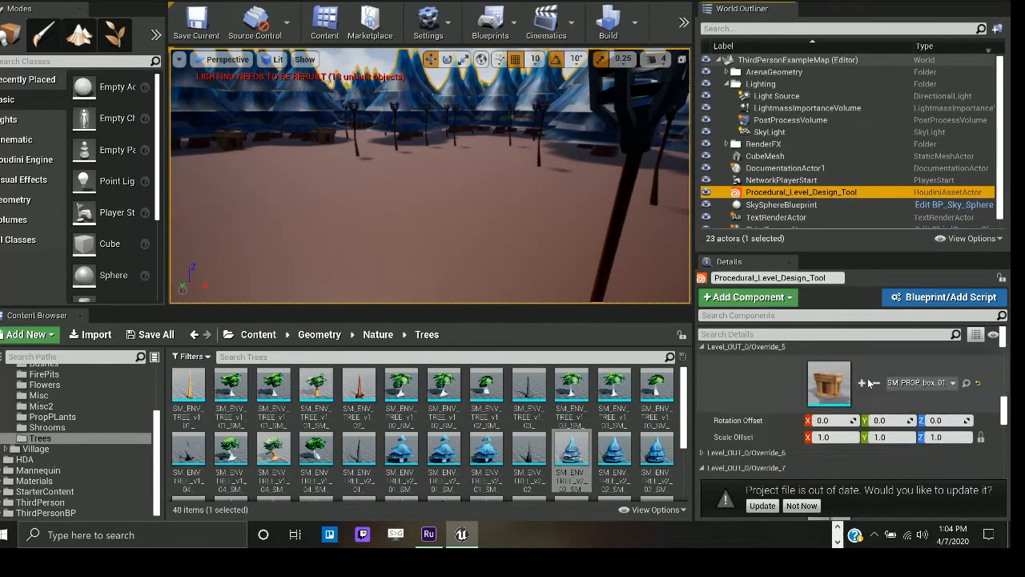
click(833, 373)
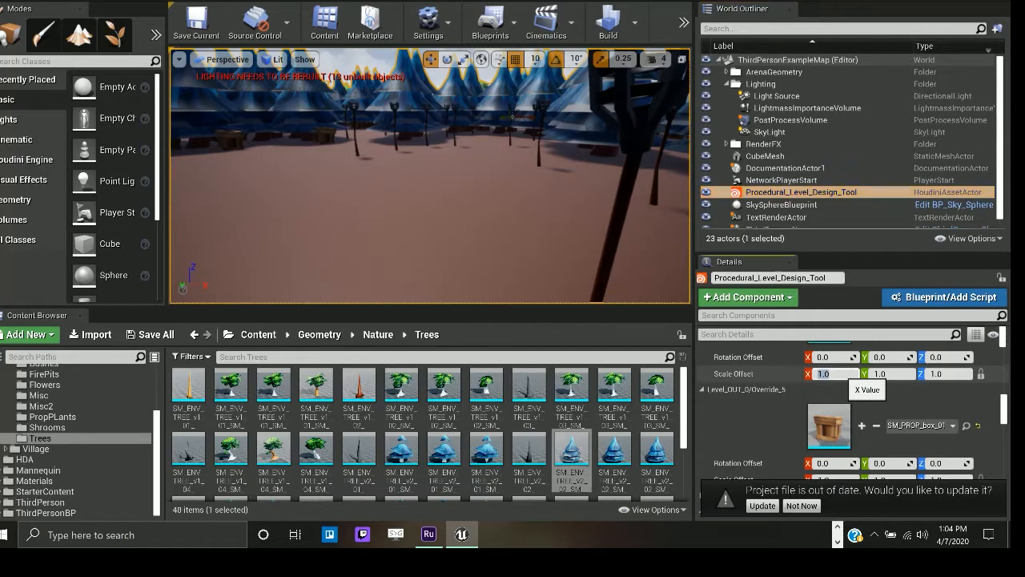
text(0.5)
key(Return)
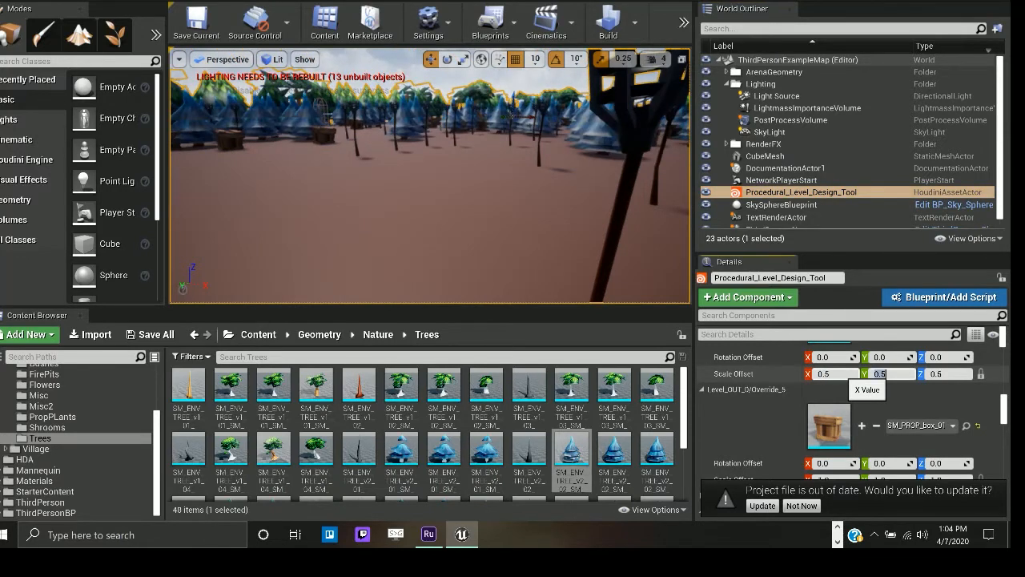
- Play the level in the selected viewport, run the character among the rescaled blue trees, crates, bushes and torches, and end the session
click(681, 26)
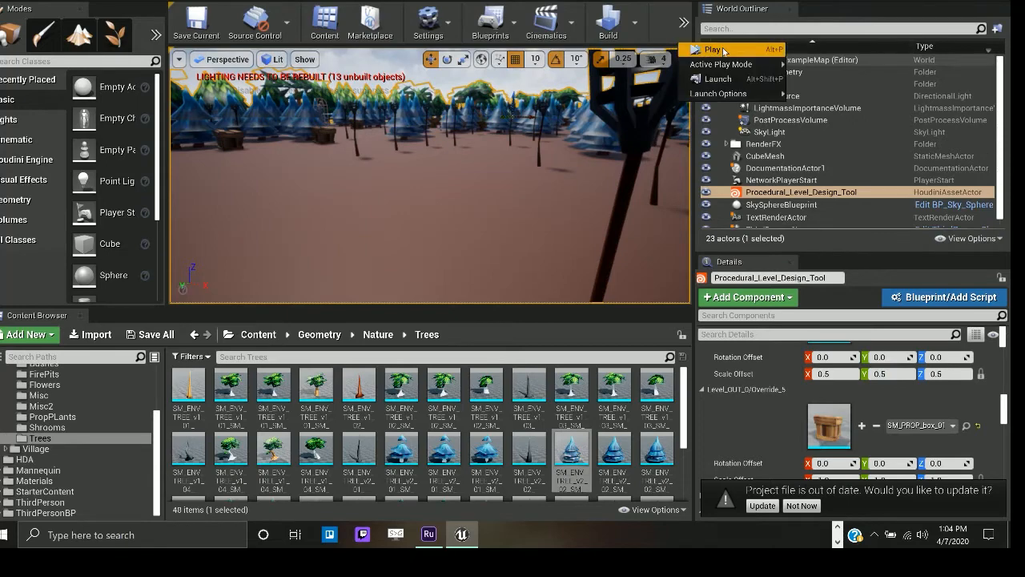
click(715, 49)
click(487, 205)
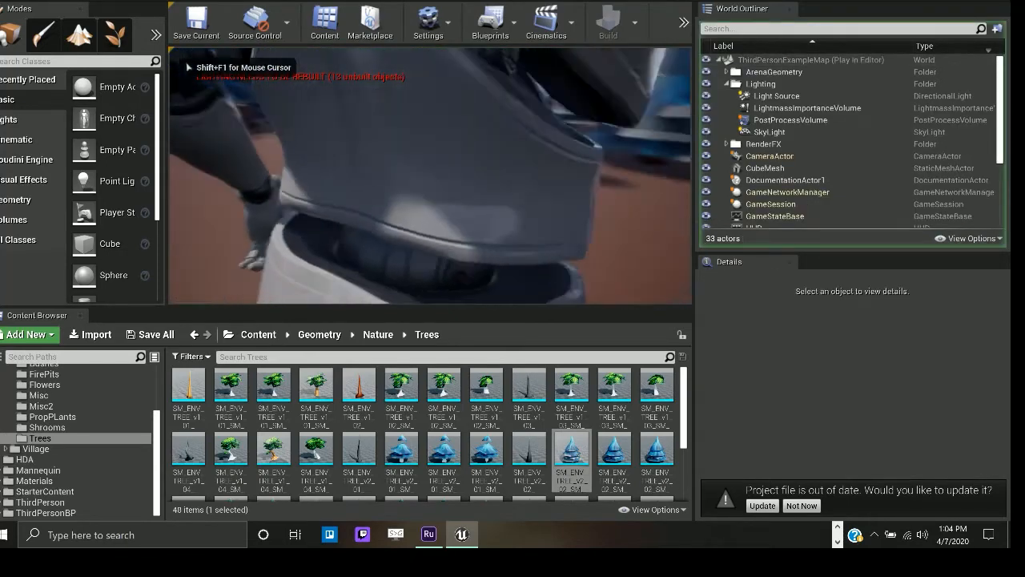
key(w)
key(w)
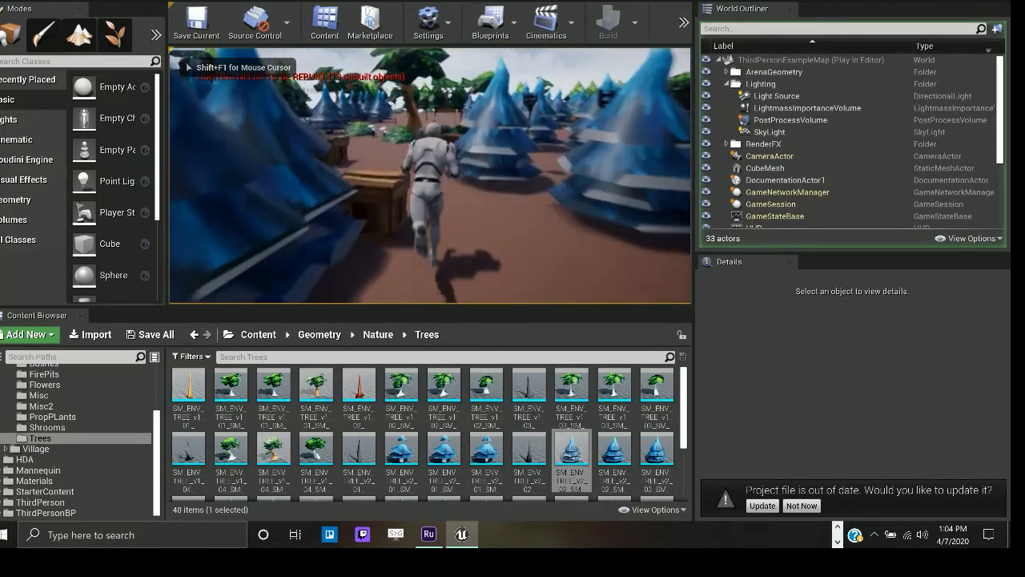
key(w)
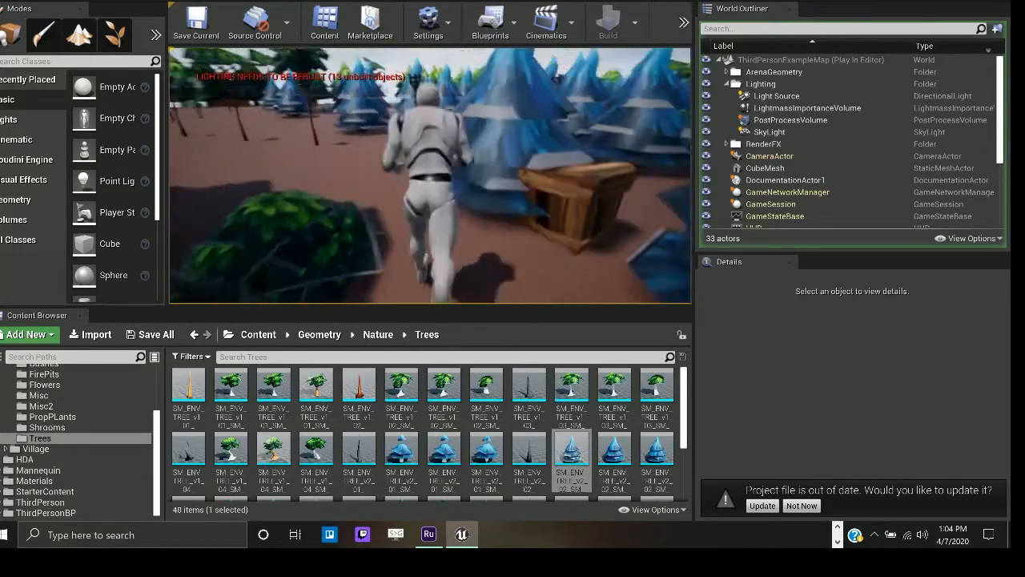
key(w)
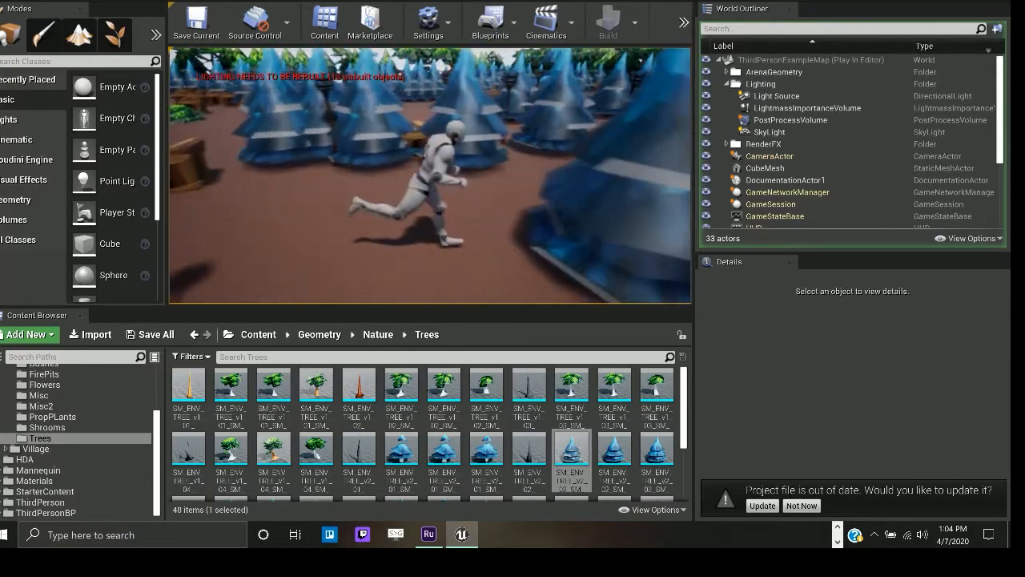
key(w)
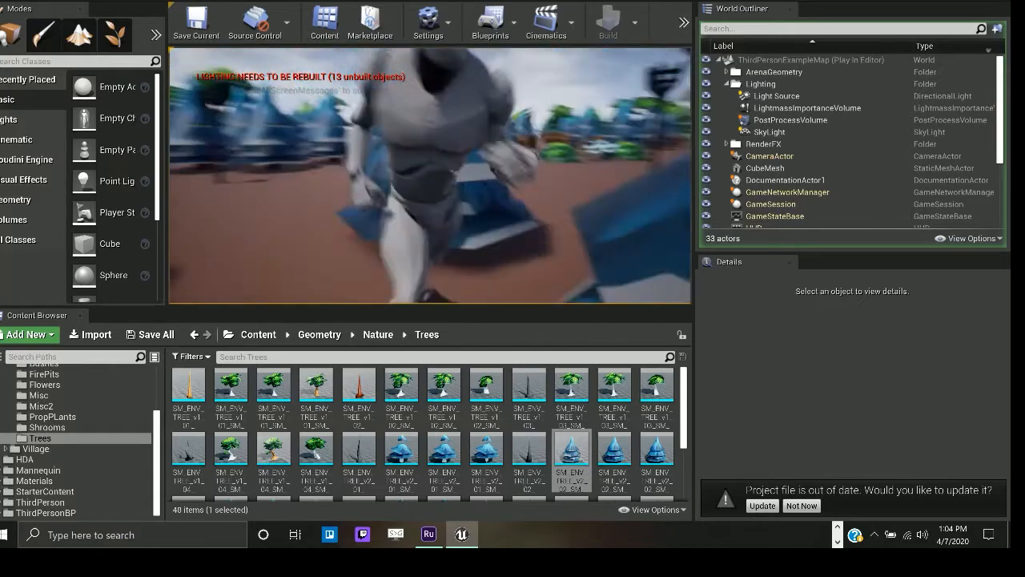
key(w)
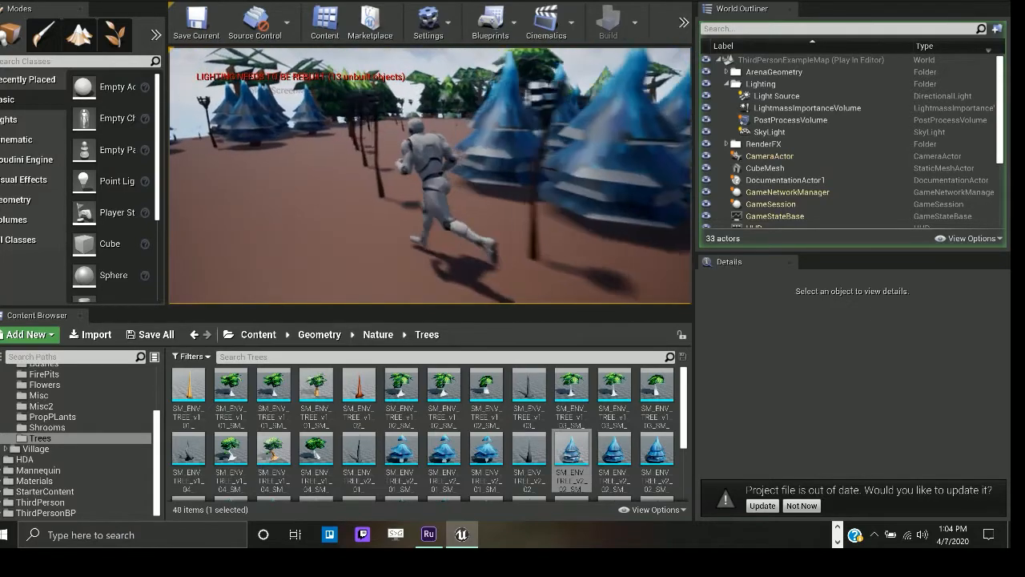
key(w)
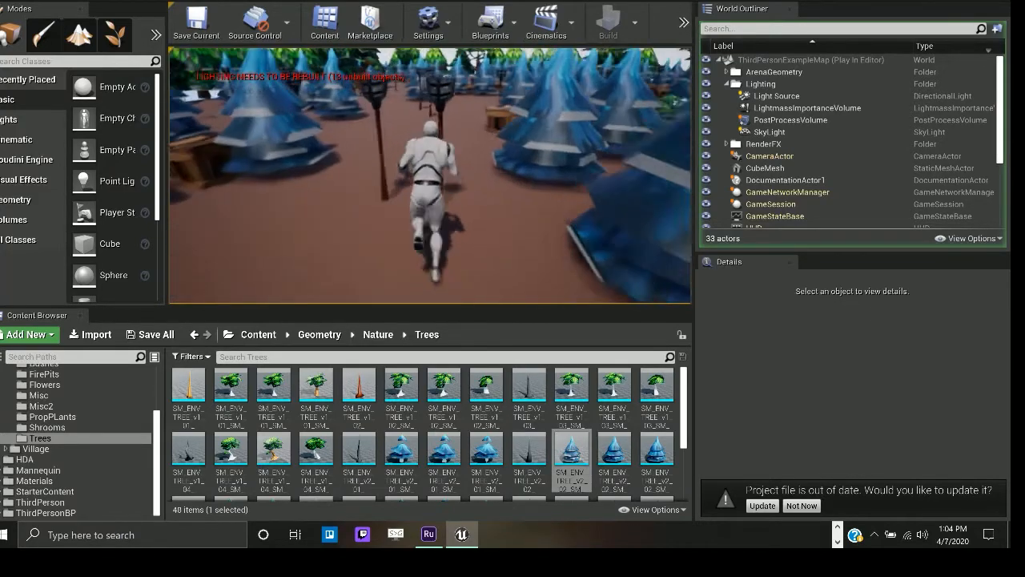
key(w)
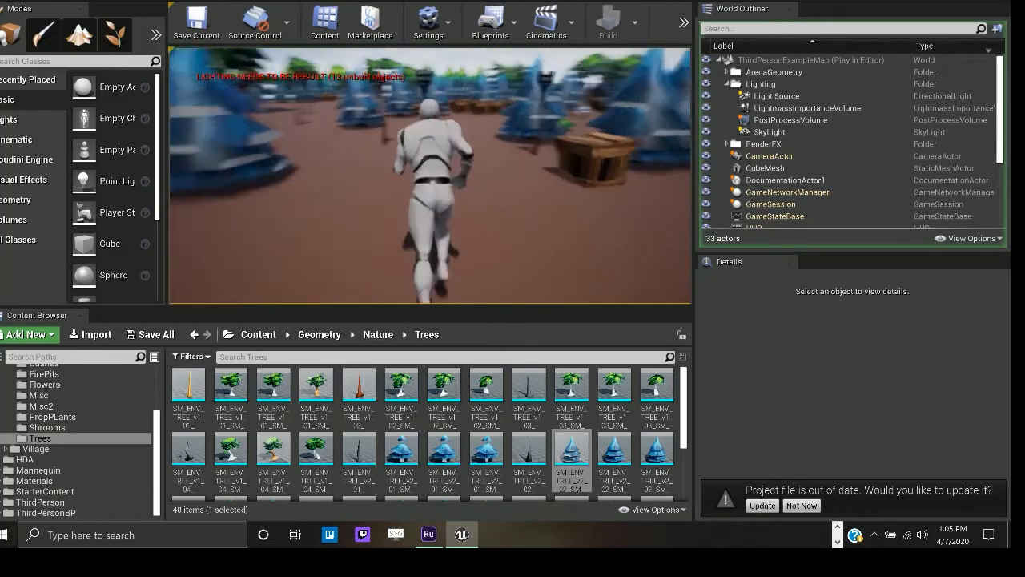
key(w)
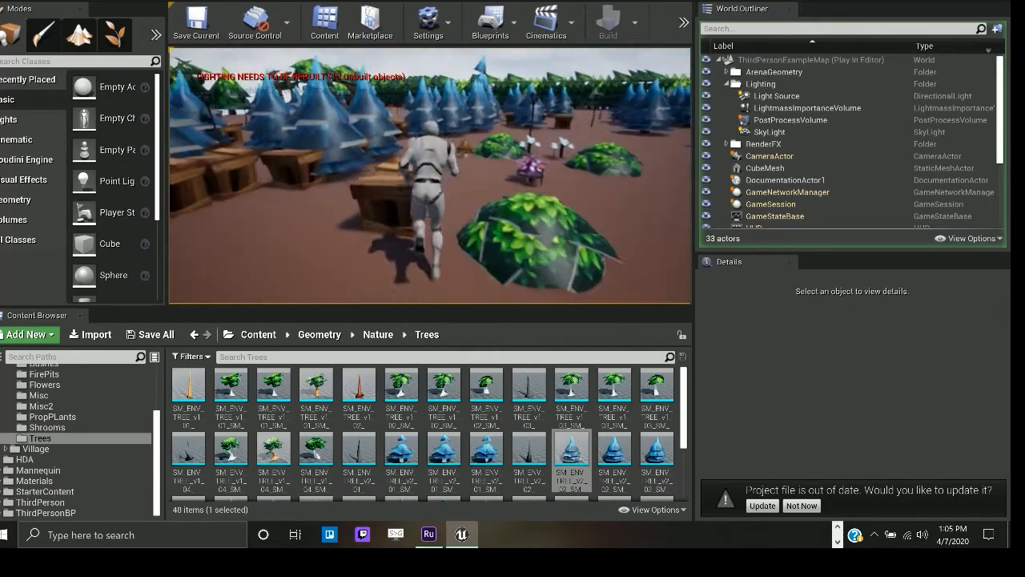
key(w)
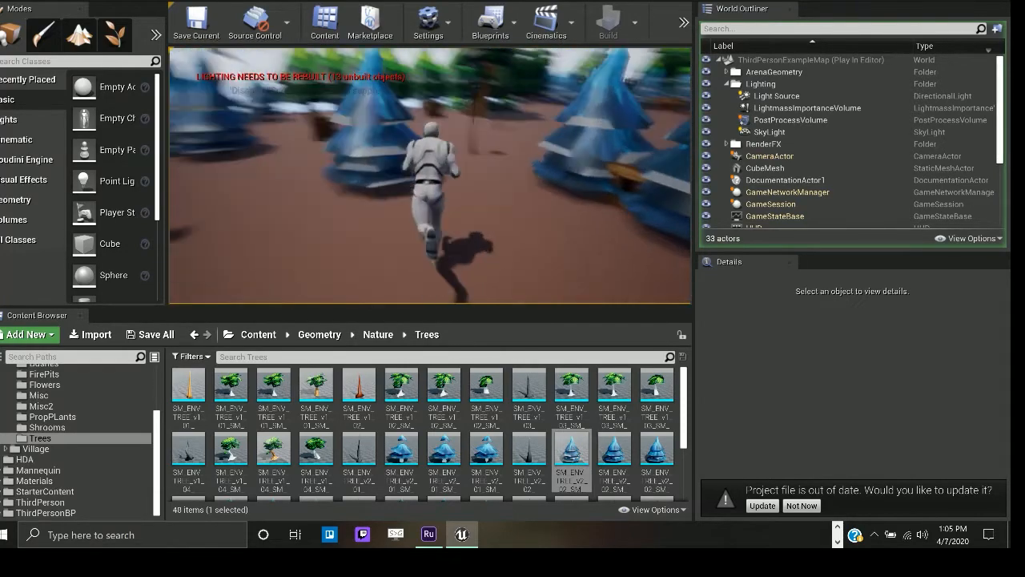
key(w)
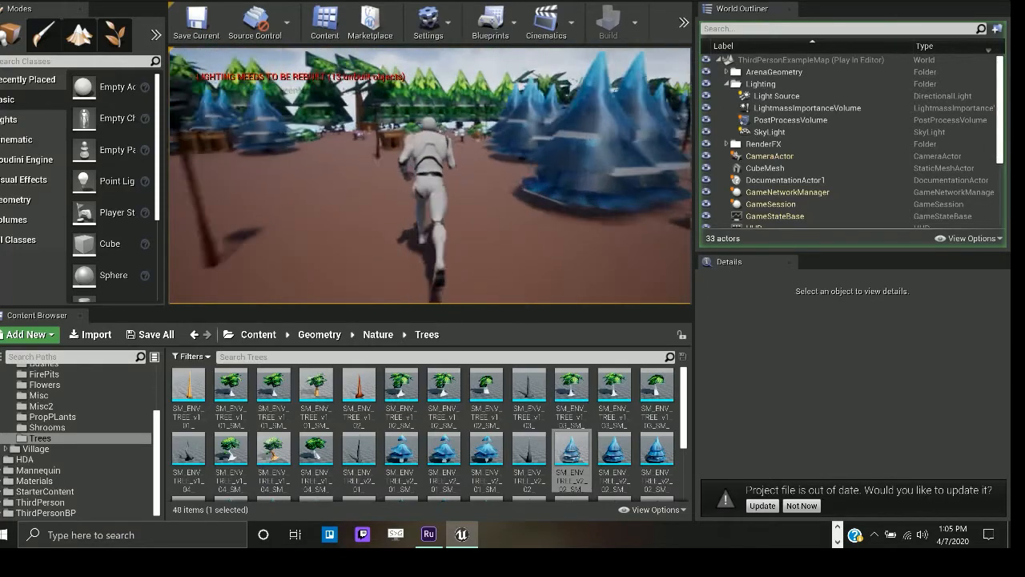
key(Escape)
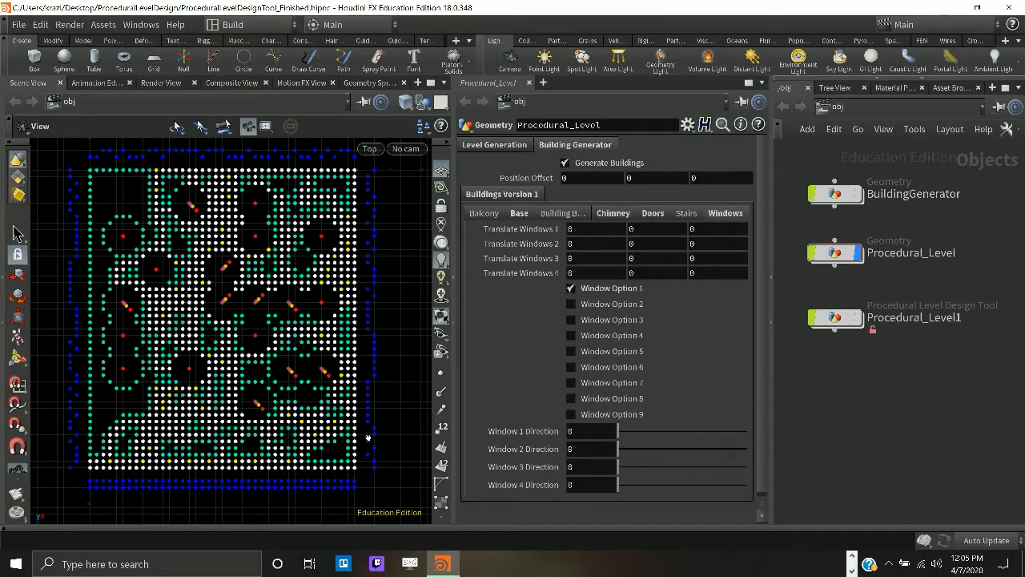
- Switch to Houdini, enter the Procedural_Level geometry network, widen the network editor, and locate the Level Size node group
double_click(835, 252)
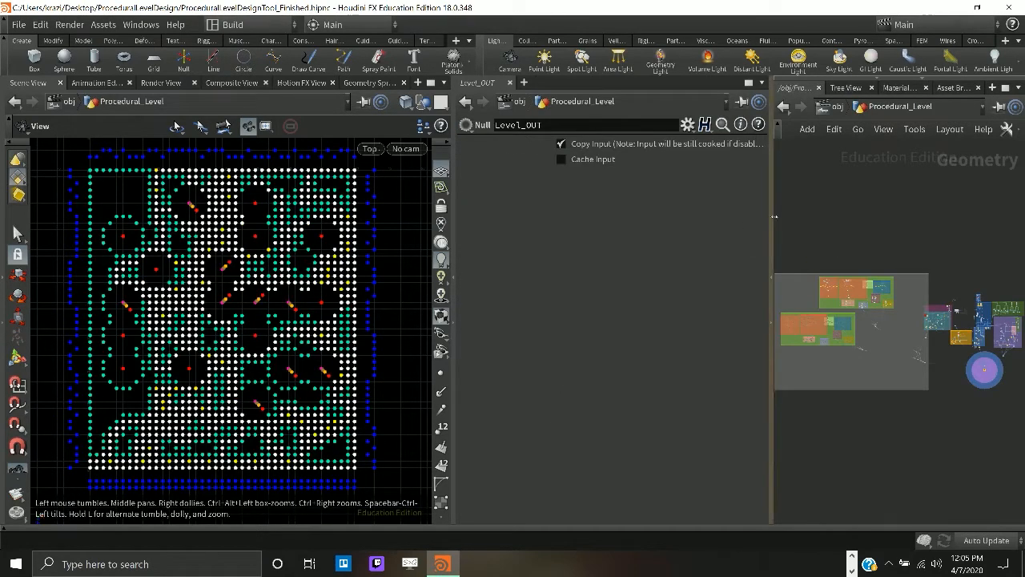
drag(768, 218, 638, 222)
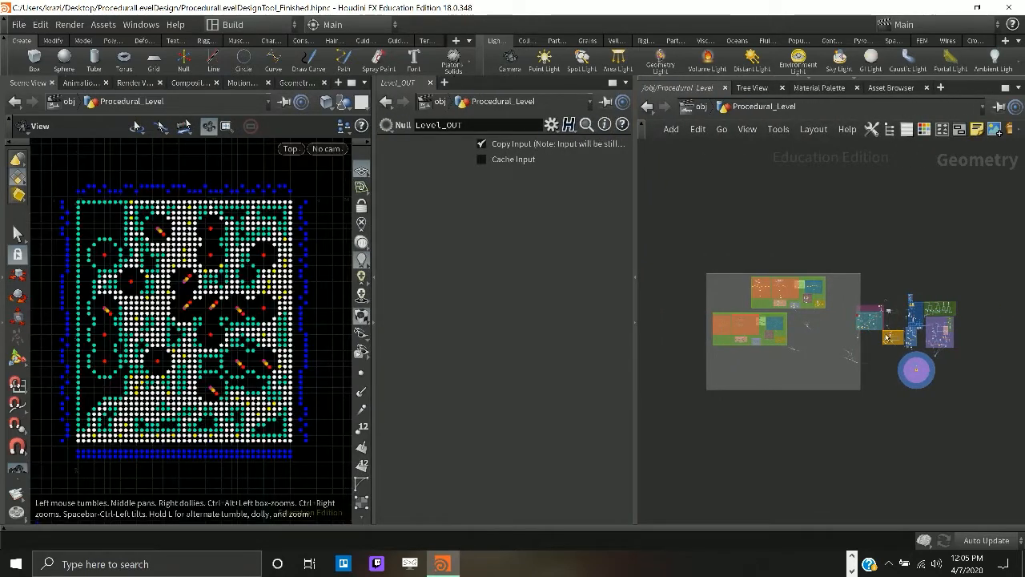
scroll(907, 330, up, 8)
middle_drag(852, 203, 786, 394)
scroll(854, 239, up, 4)
middle_drag(850, 240, 722, 446)
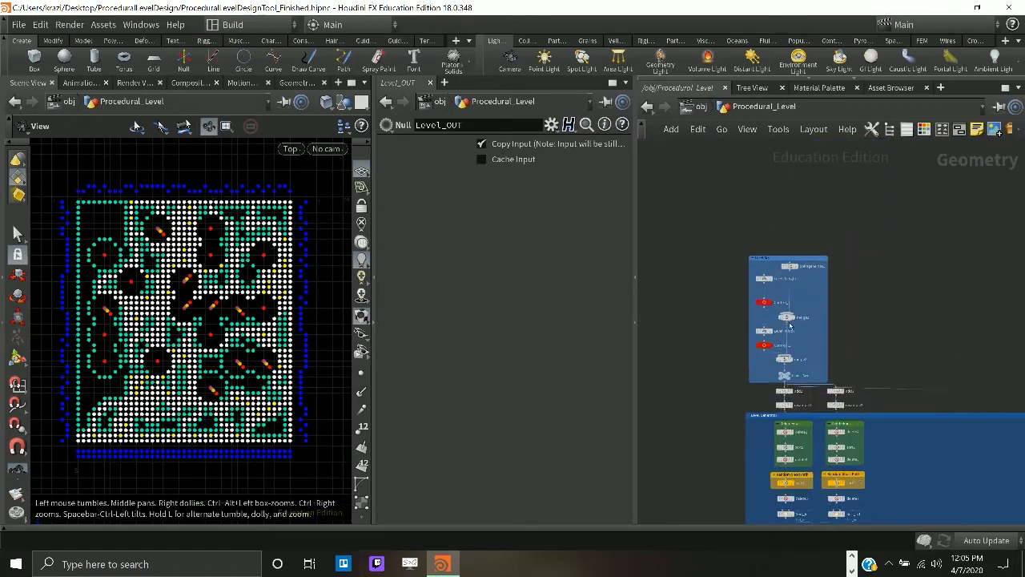
- Display the outputs of pointgenerate1, Level_Length and merge1 in the Level Size group one after another
scroll(804, 265, up, 4)
click(774, 263)
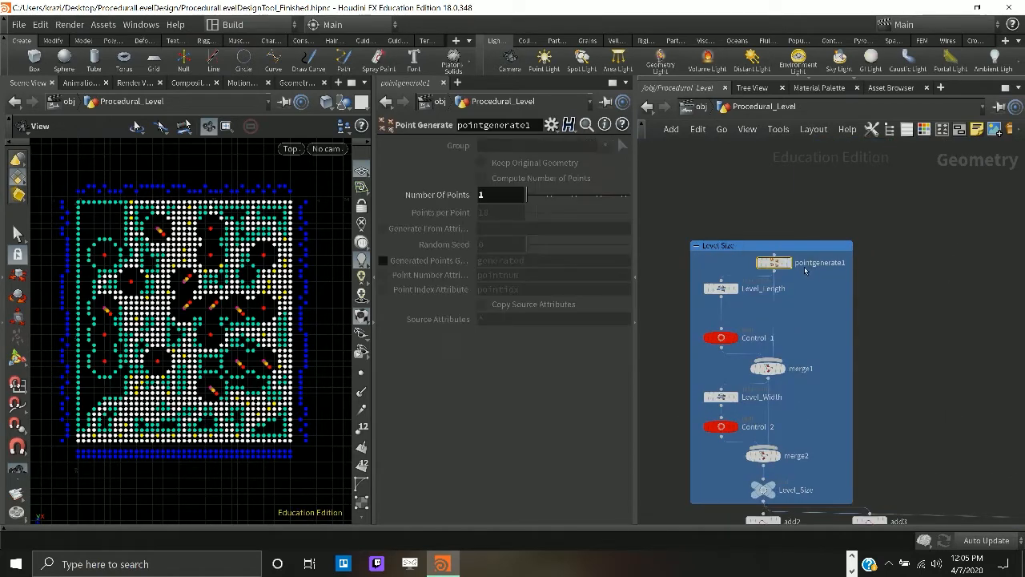
click(791, 244)
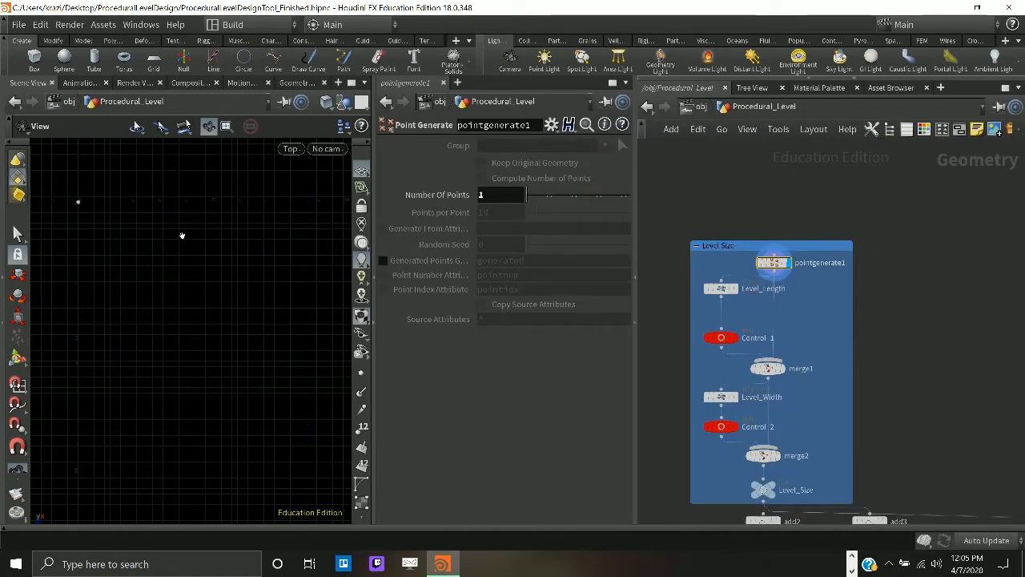
click(736, 289)
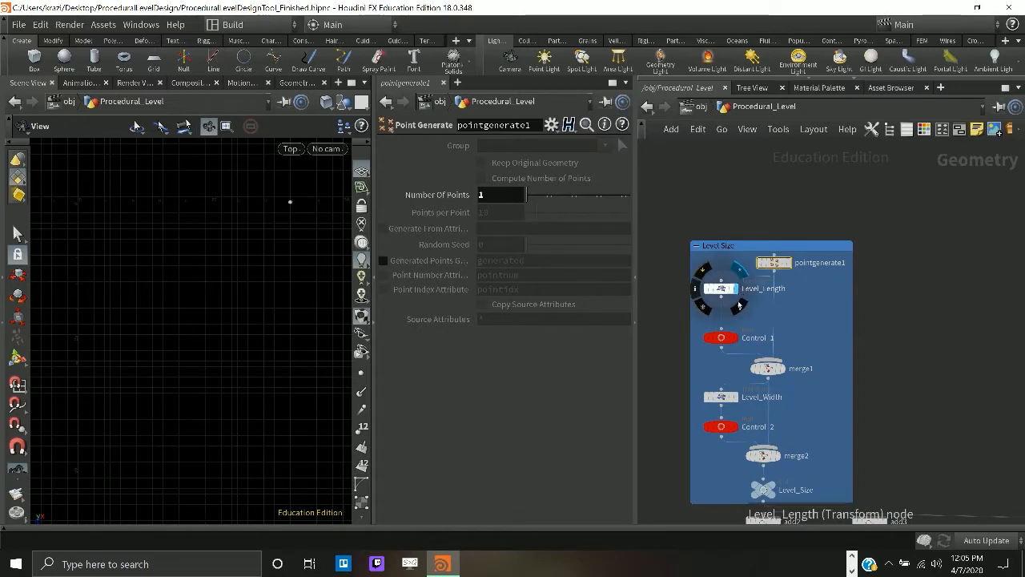
click(783, 368)
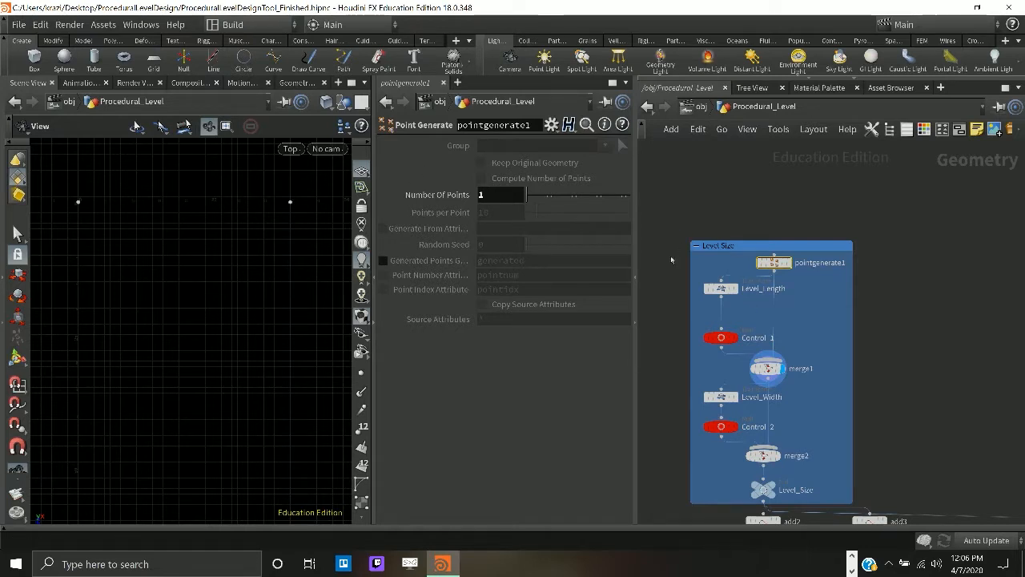
- Show the Length parameter of Control_1 and display the corner points produced by merge2
middle_drag(825, 356, 828, 276)
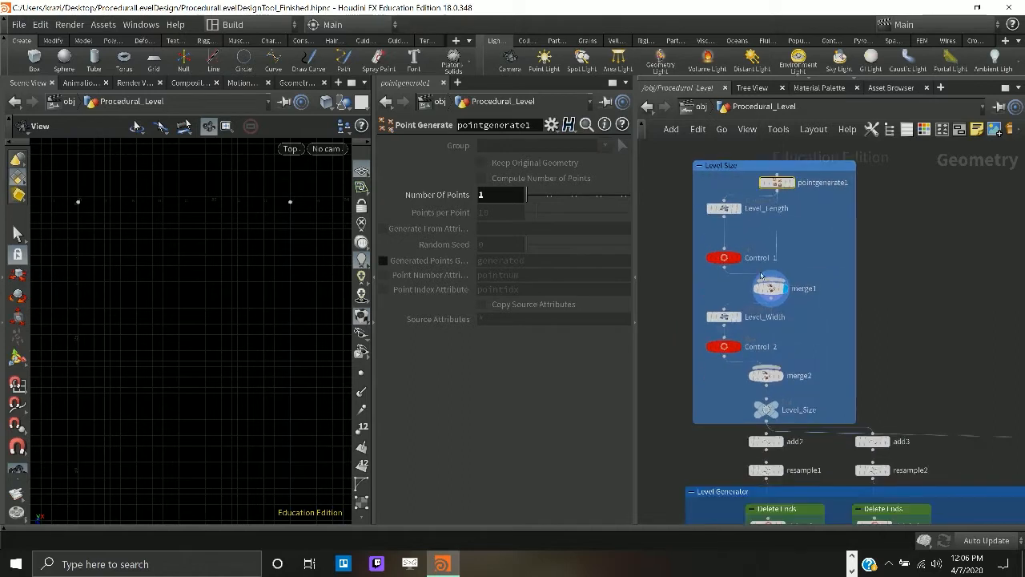
click(725, 257)
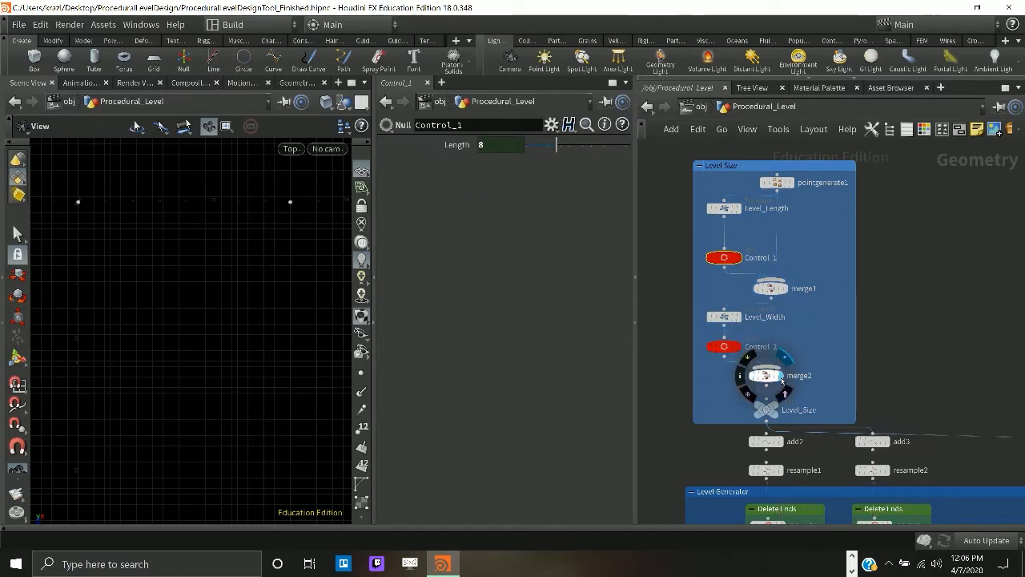
middle_drag(154, 353, 156, 329)
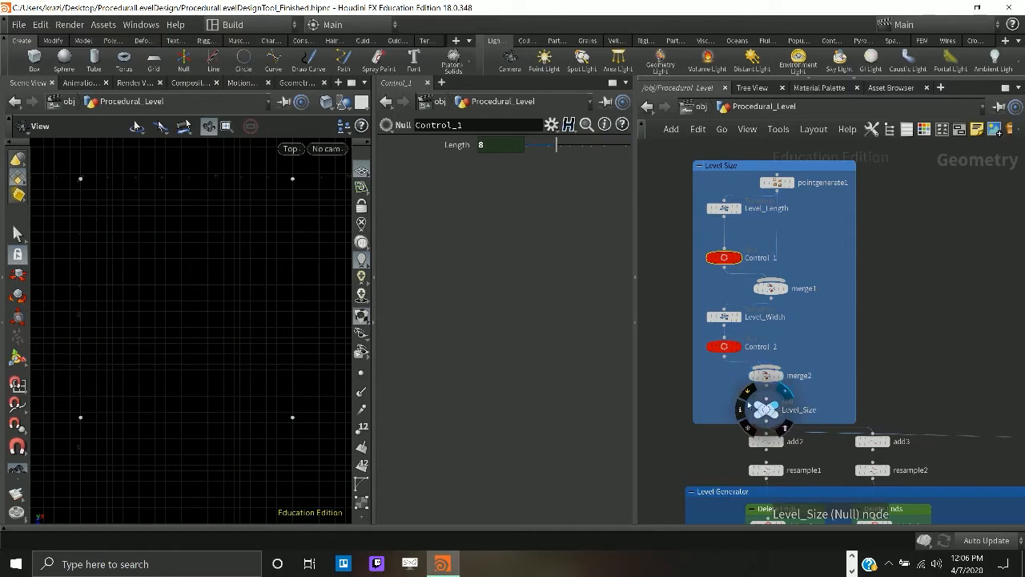
- Display the Level_Size output and examine the Level Generator group with its Delete Ends and Random Short Path nodes
middle_drag(784, 425, 760, 241)
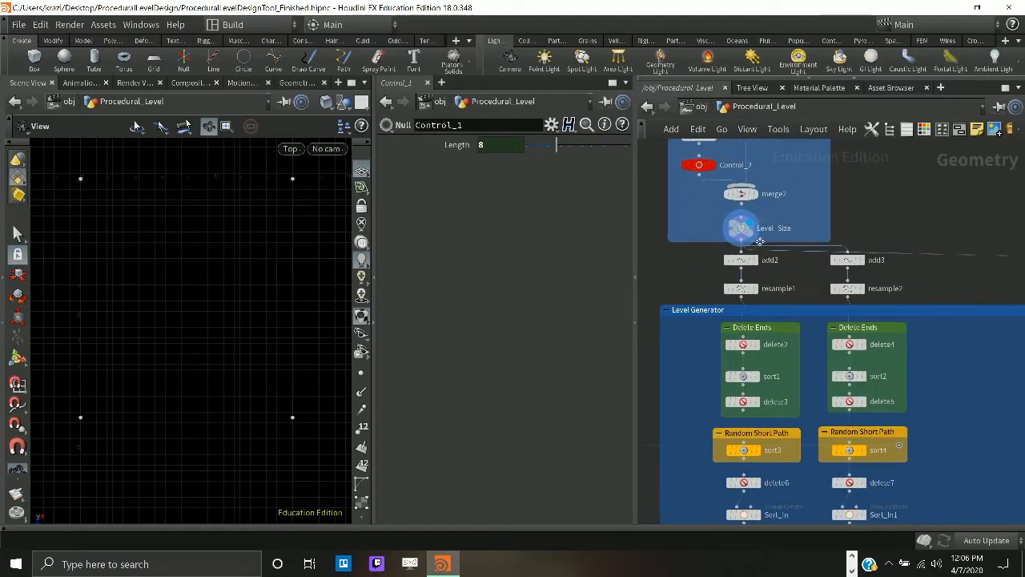
scroll(790, 290, down, 3)
scroll(803, 372, up, 3)
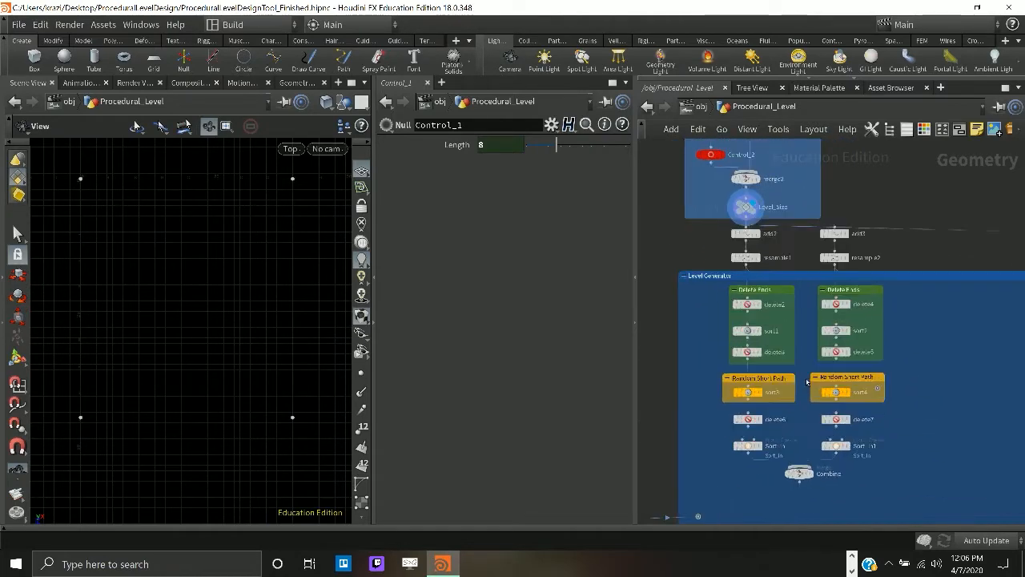
scroll(804, 403, down, 6)
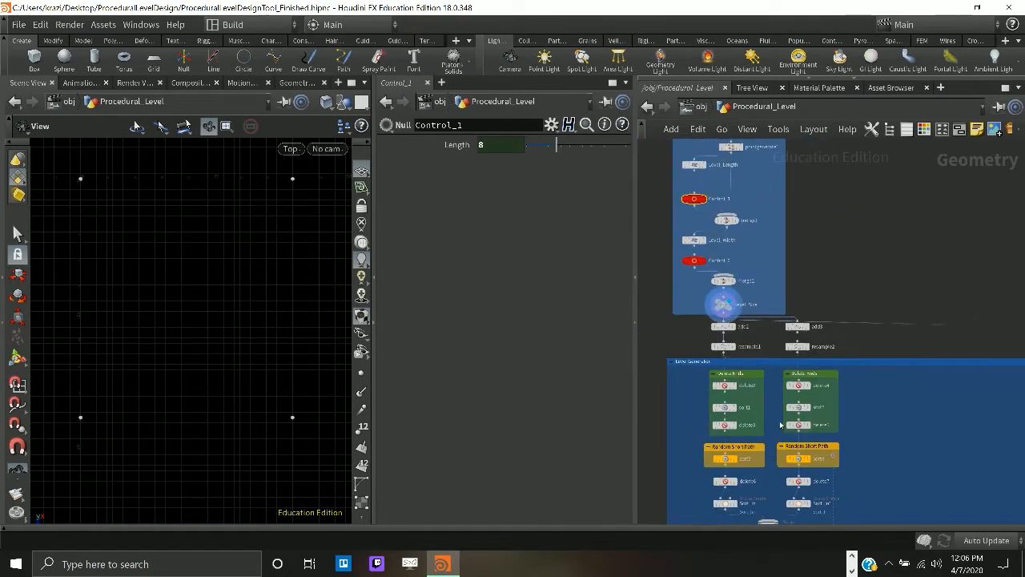
scroll(781, 425, up, 8)
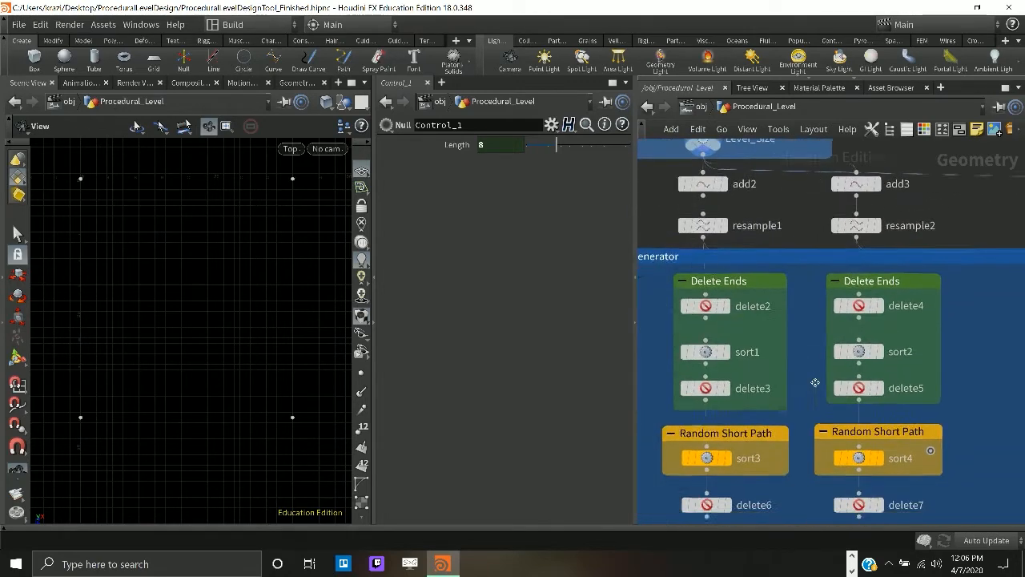
scroll(841, 352, down, 2)
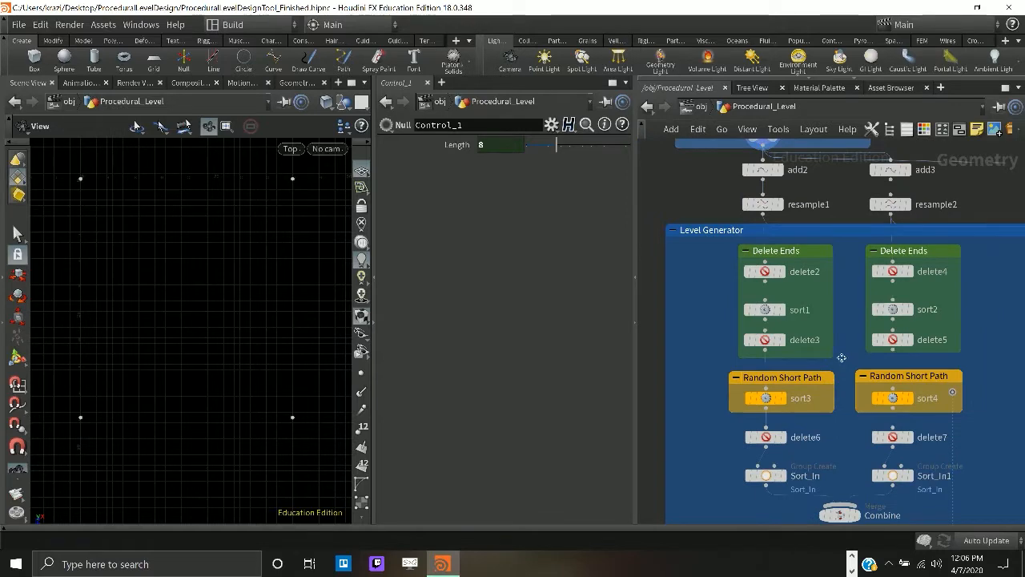
middle_drag(841, 357, 803, 391)
scroll(812, 300, down, 1)
- Compare the outputs of add2 and add3, keeping add3 templated and add2 displayed, and show the polygon settings of add2
click(757, 241)
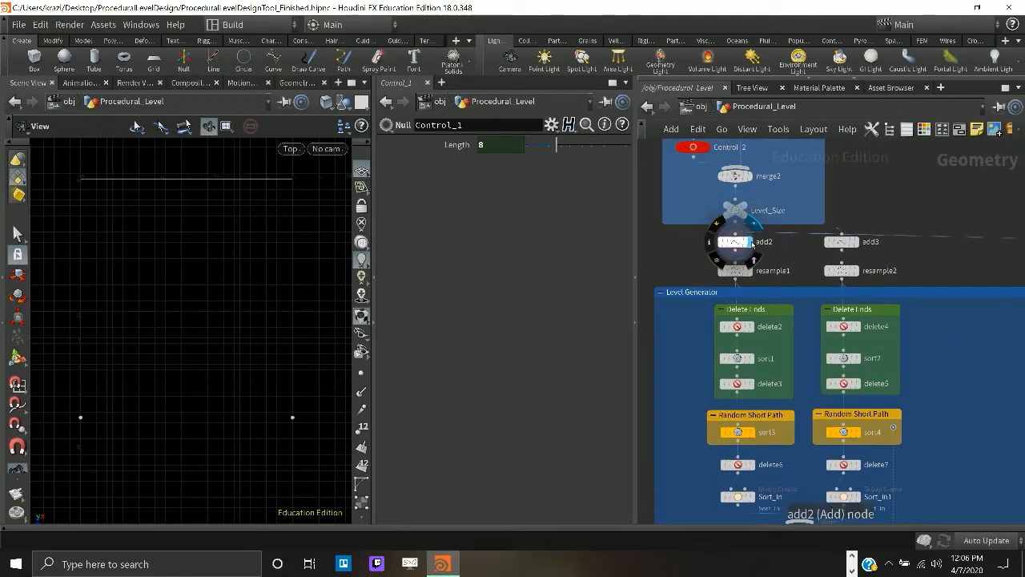
click(854, 246)
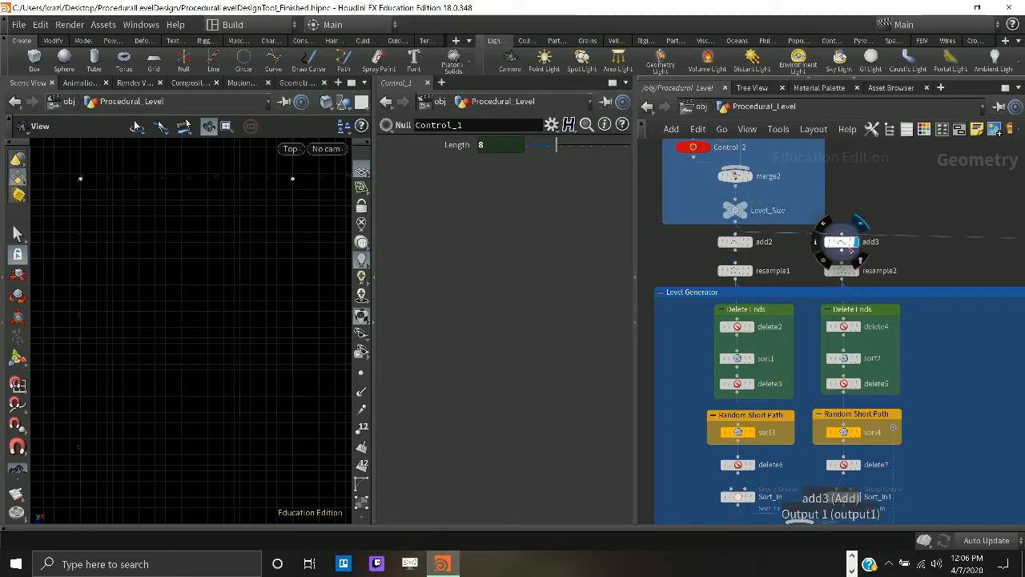
click(849, 241)
click(757, 241)
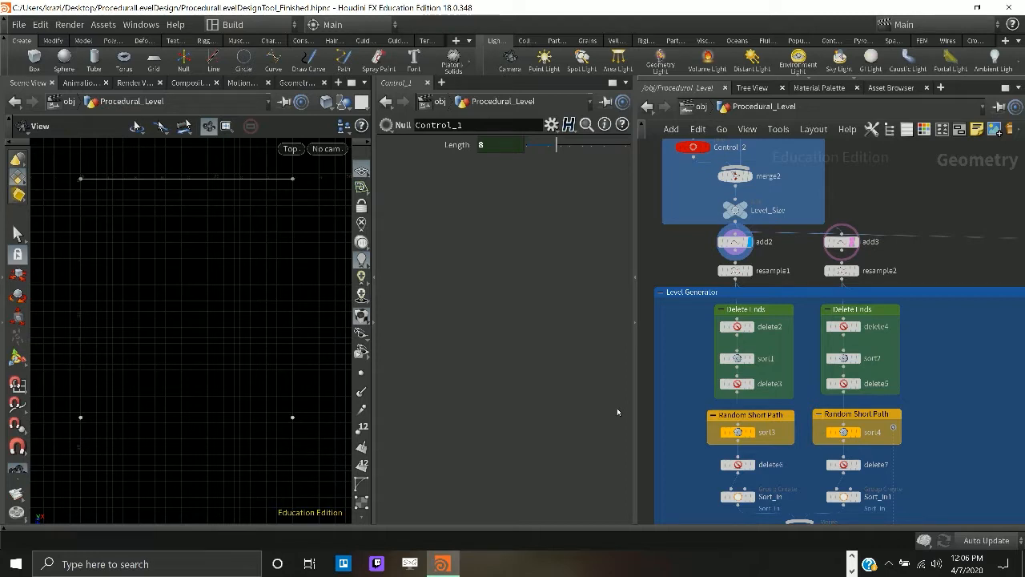
click(734, 241)
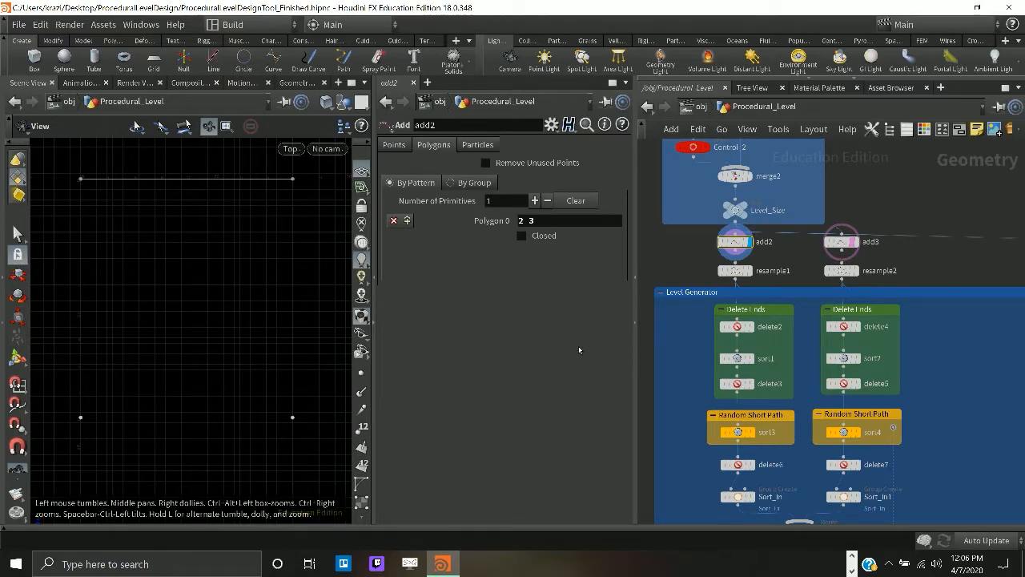
- Open a floating parameter window for the Procedural_Level object and place it below the add2 parameters, with the object's inner network showing again
click(703, 108)
click(765, 254)
right_click(775, 257)
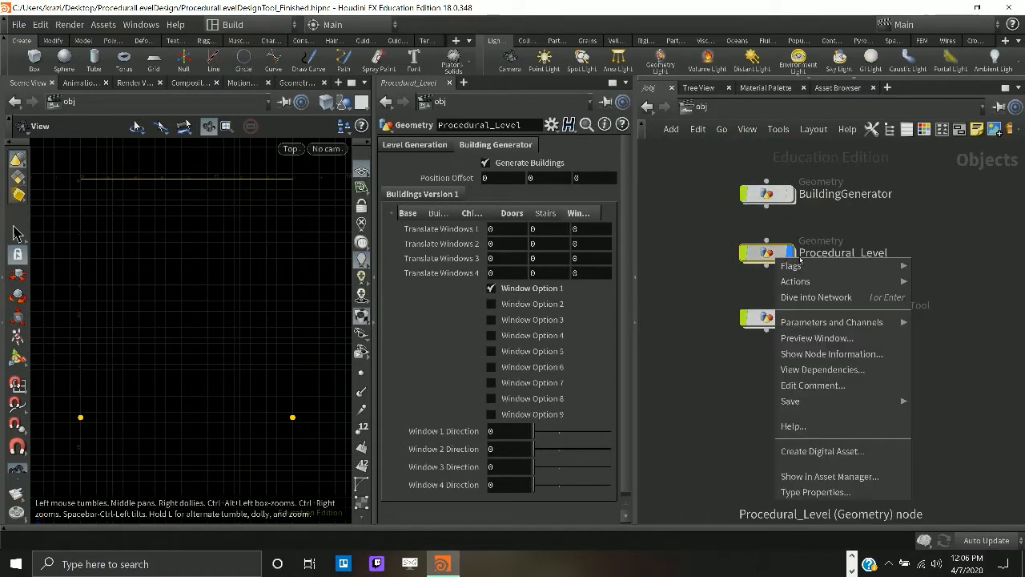
mouse_move(900, 330)
click(721, 319)
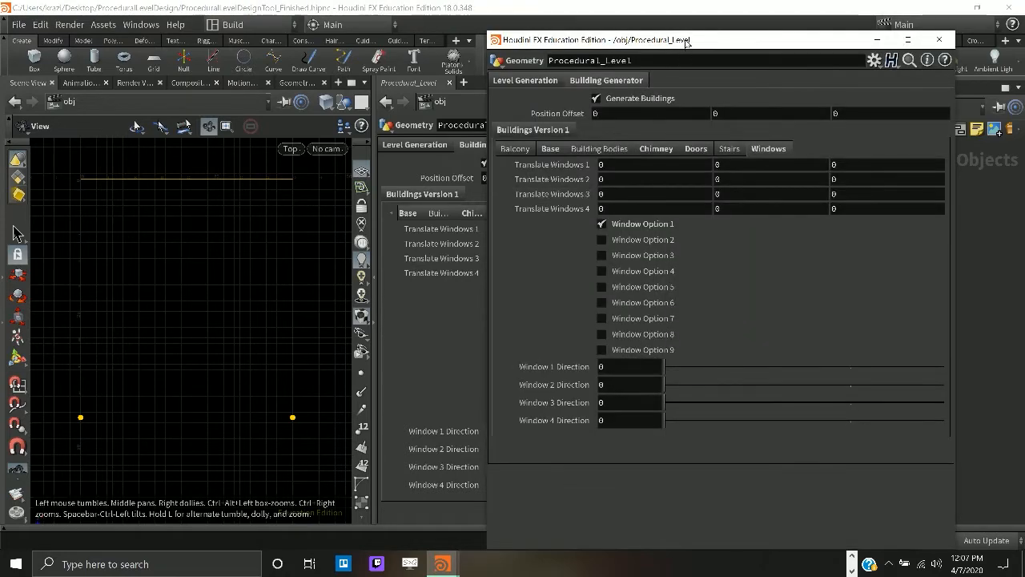
drag(686, 42, 396, 465)
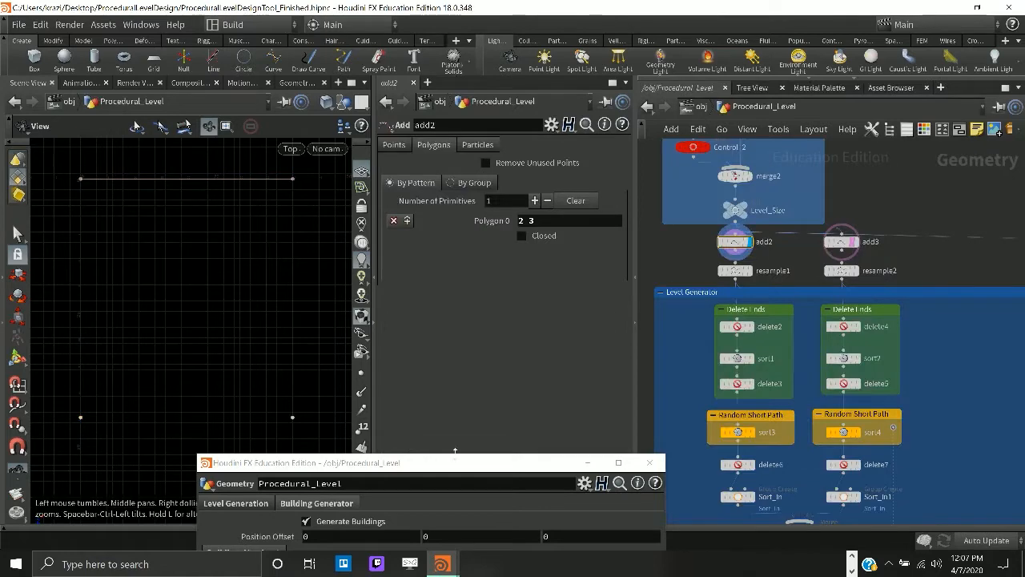
- Try several level sizes in the Procedural_Level Level Generation parameters, finish with Length 8 and Width 10, and minimize the floating window
drag(454, 462, 666, 109)
click(442, 149)
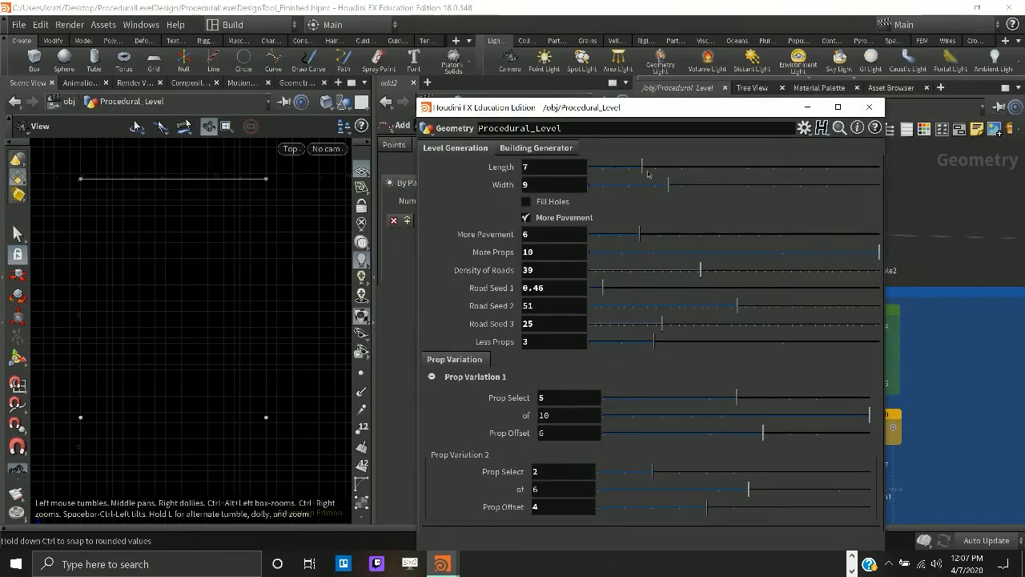
mouse_move(637, 197)
mouse_down()
mouse_move(601, 200)
mouse_move(651, 194)
mouse_up()
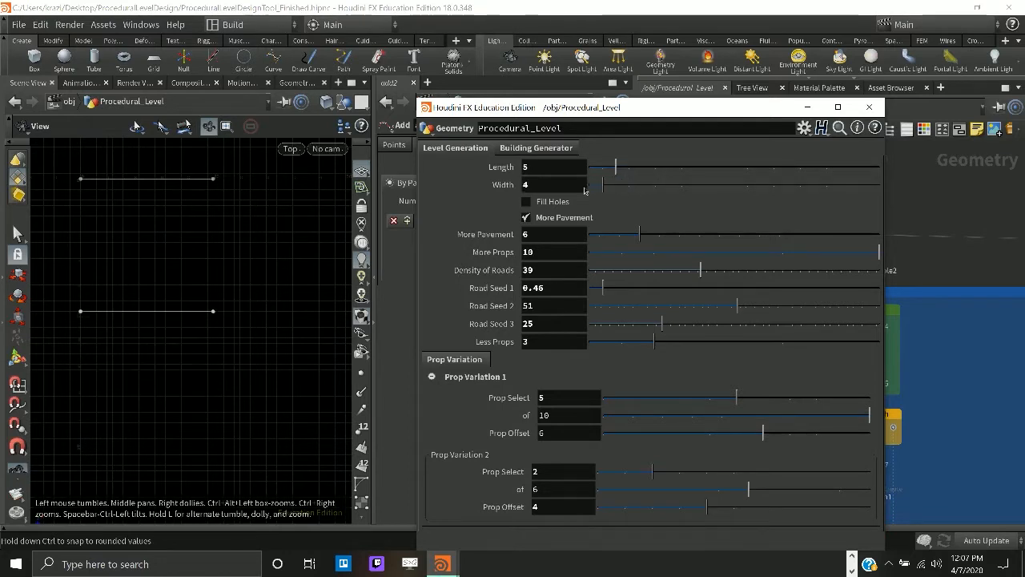
drag(585, 190, 695, 187)
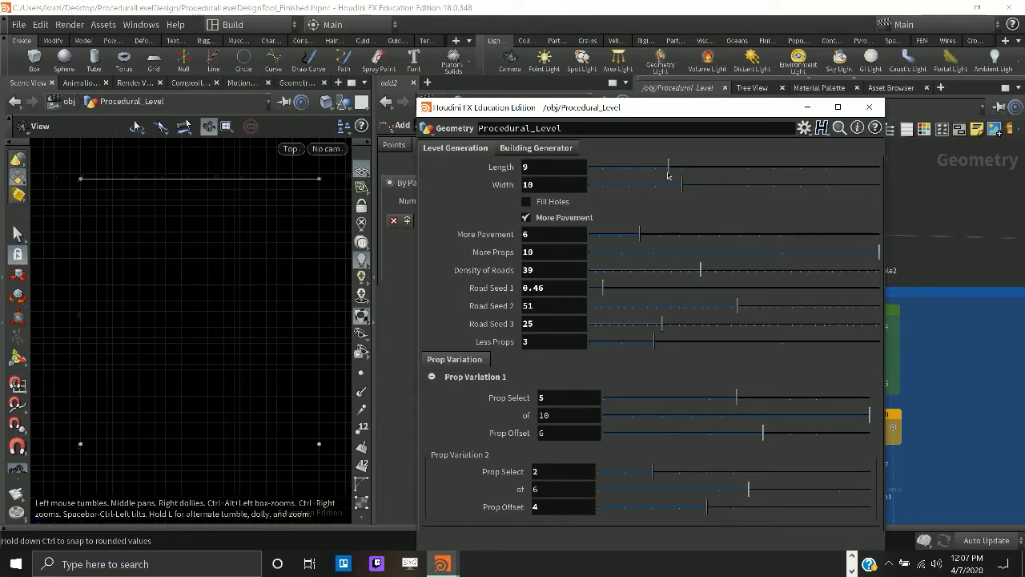
drag(651, 178, 657, 170)
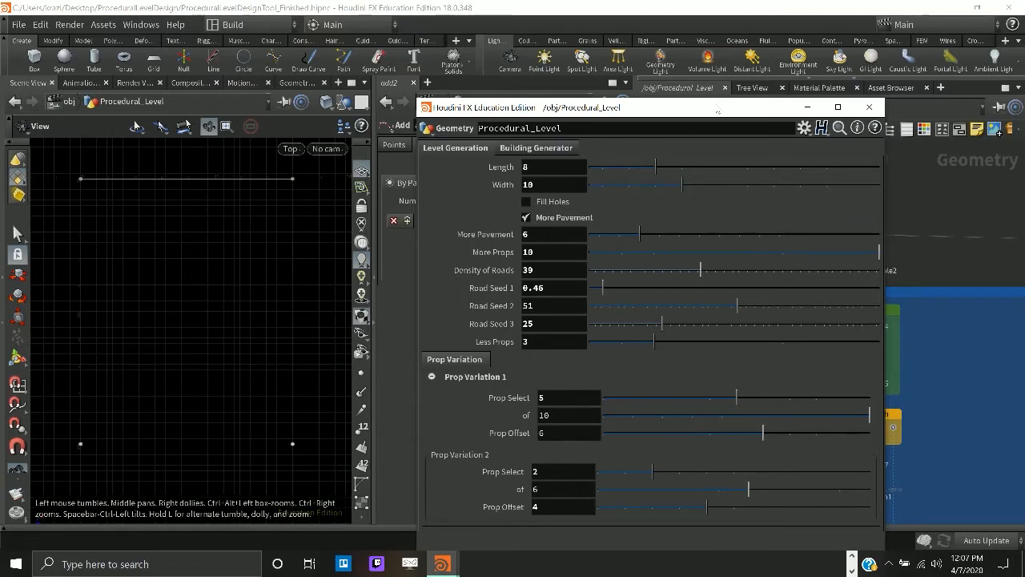
drag(722, 110, 580, 394)
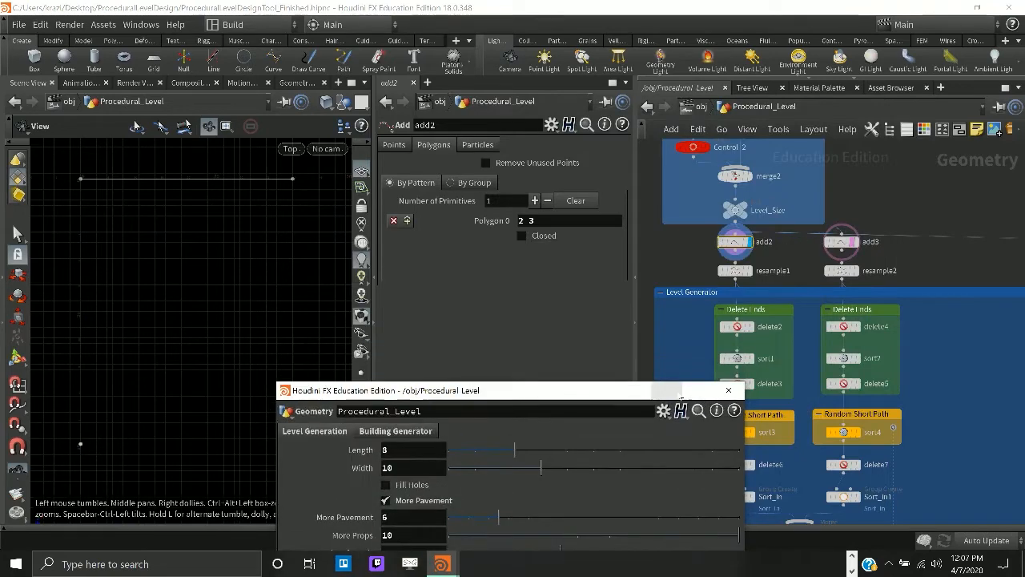
click(679, 393)
- Display the resample1 output with resample2 templated to show the points along both level edges
scroll(760, 284, up, 2)
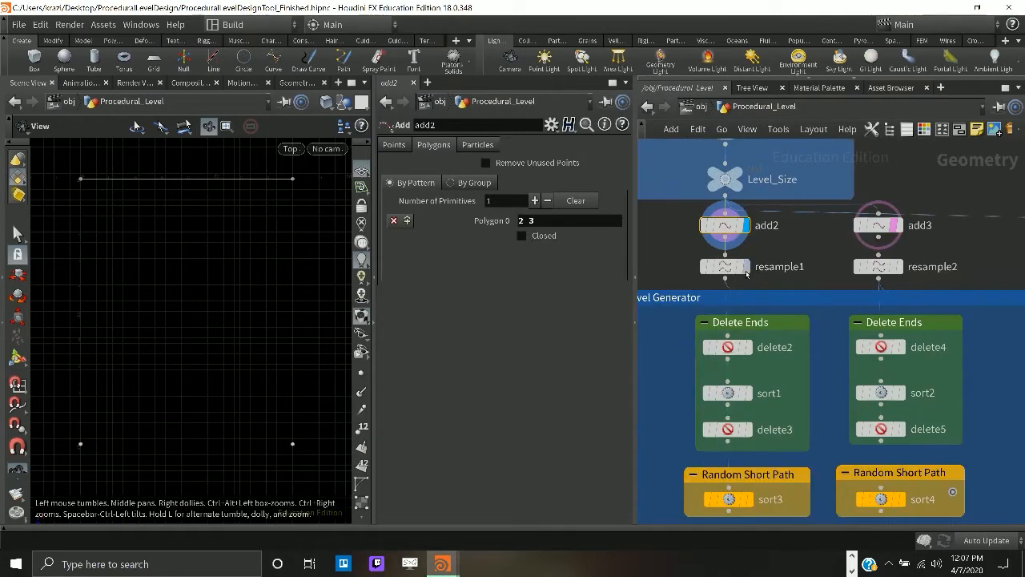
click(744, 267)
mouse_move(895, 270)
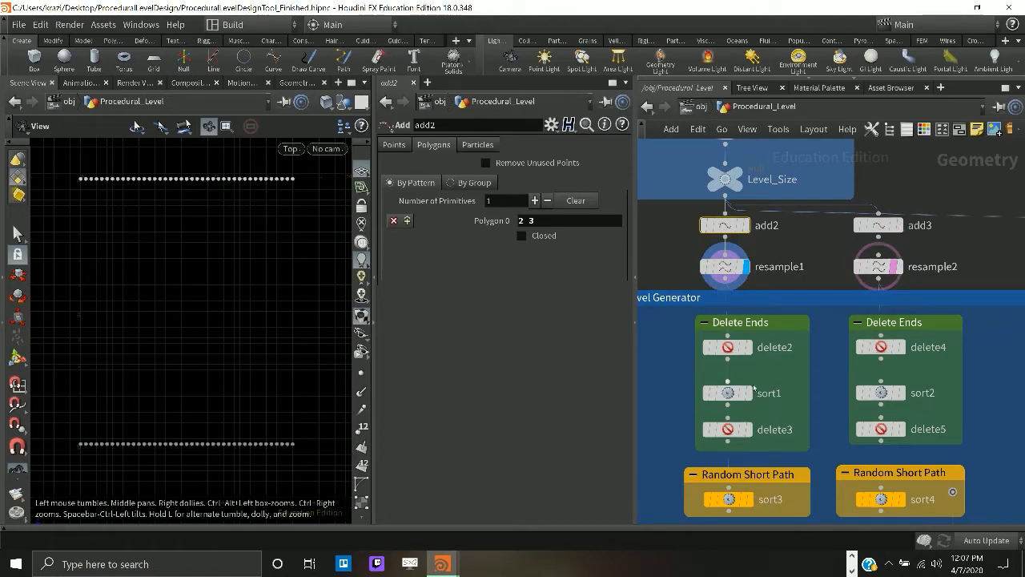
- Display the delete2 output and template delete4 to show the trimmed ends of both point rows
middle_drag(773, 368, 787, 298)
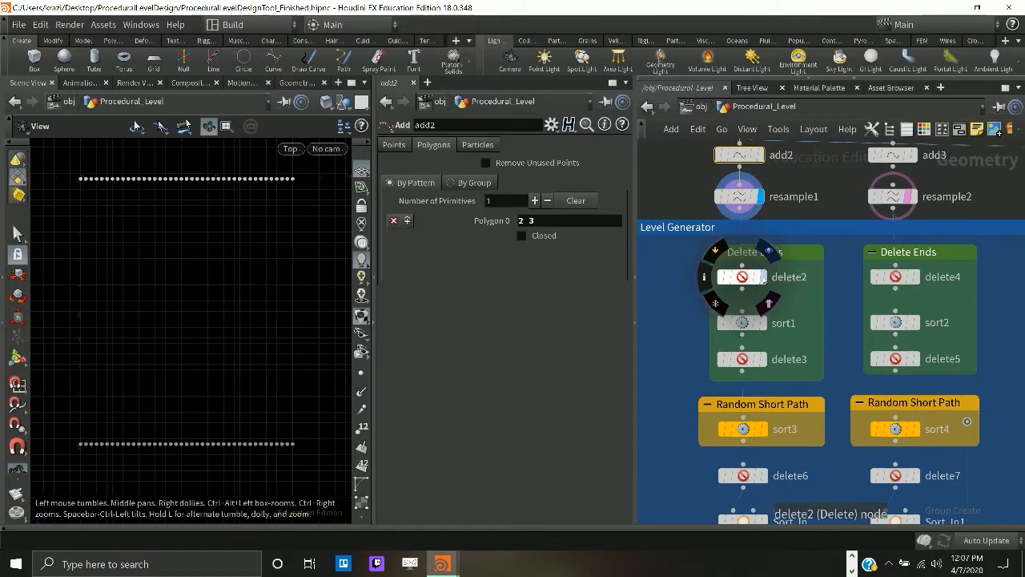
click(765, 277)
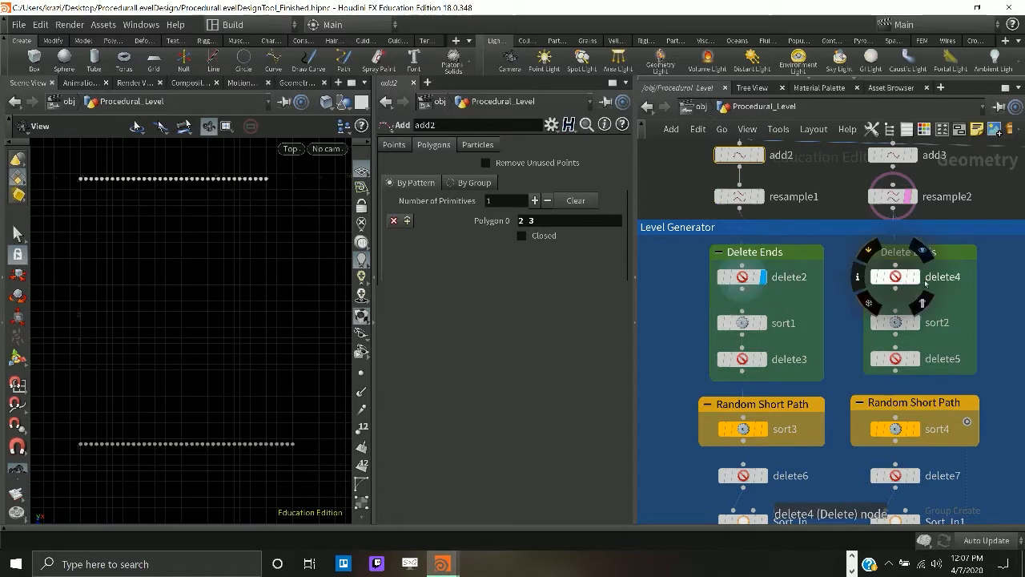
click(913, 280)
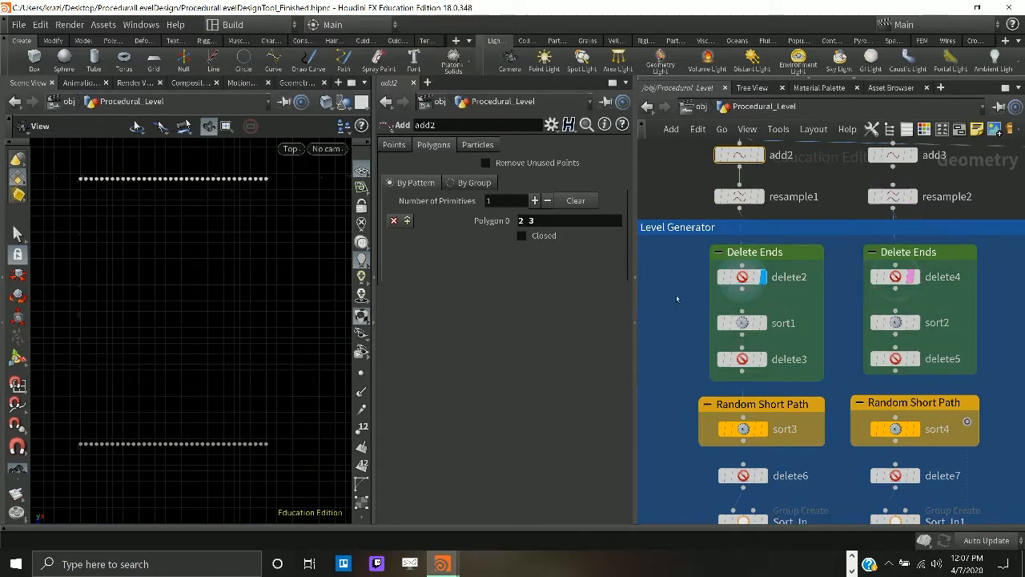
- Display the sort1 node with its parameters and turn on point numbers in the viewport for its row of points
scroll(772, 311, down, 2)
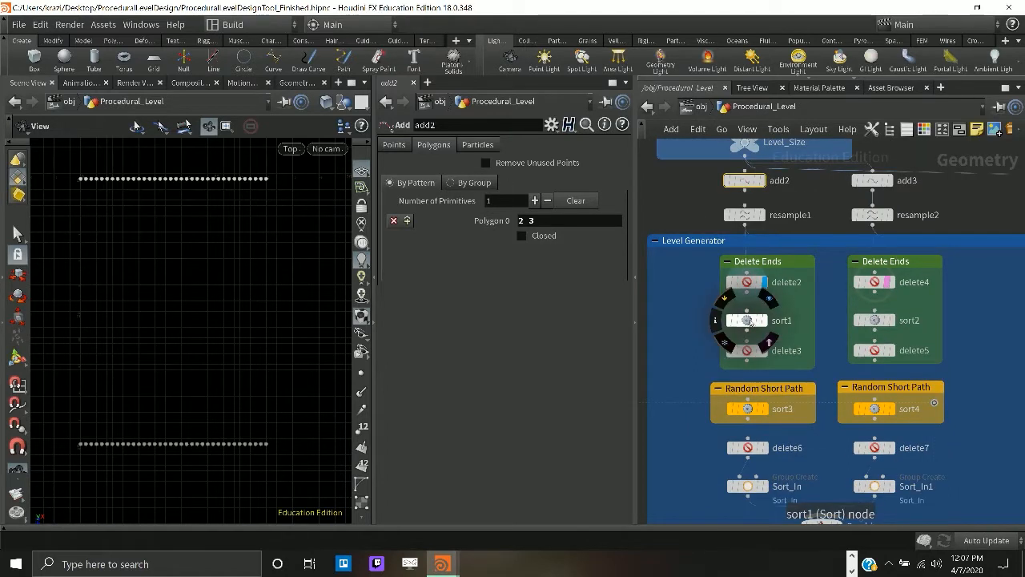
click(749, 320)
mouse_move(751, 321)
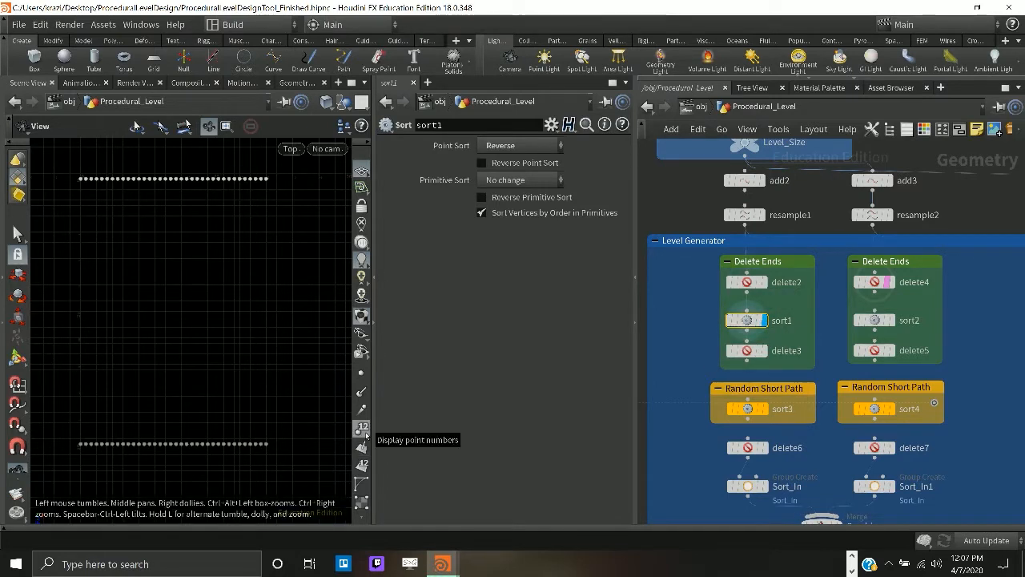
scroll(210, 218, up, 3)
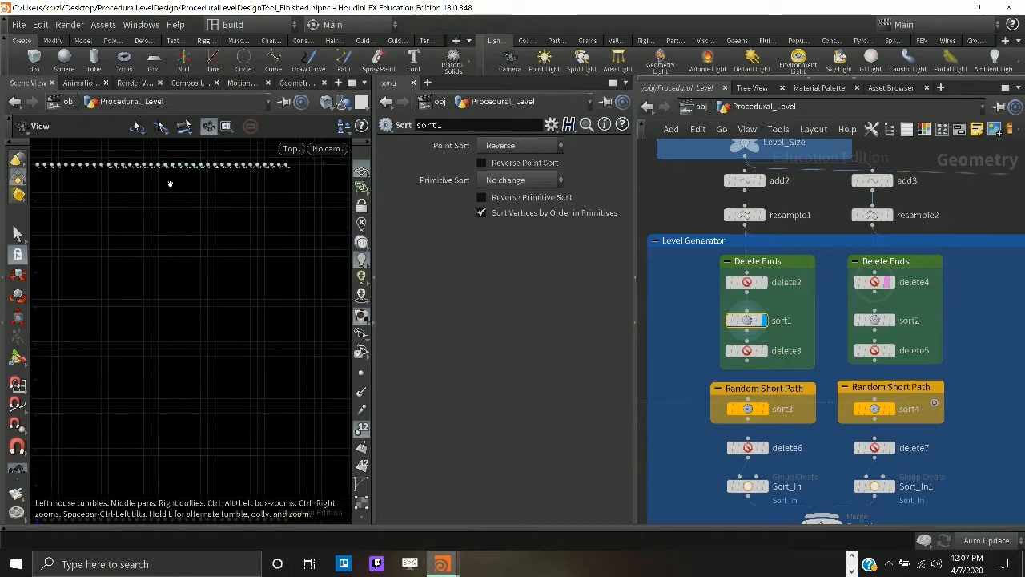
scroll(170, 183, up, 2)
middle_drag(169, 183, 208, 320)
scroll(187, 357, up, 2)
middle_drag(188, 357, 224, 359)
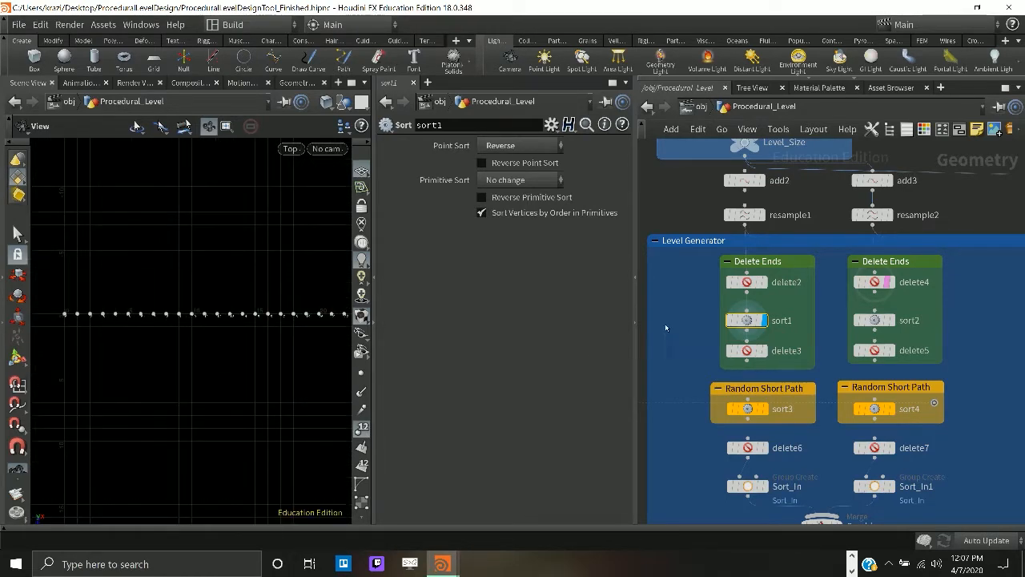
- Switch the display back to delete2 and widen the viewport around the start of its numbered point row
click(766, 283)
scroll(96, 320, up, 3)
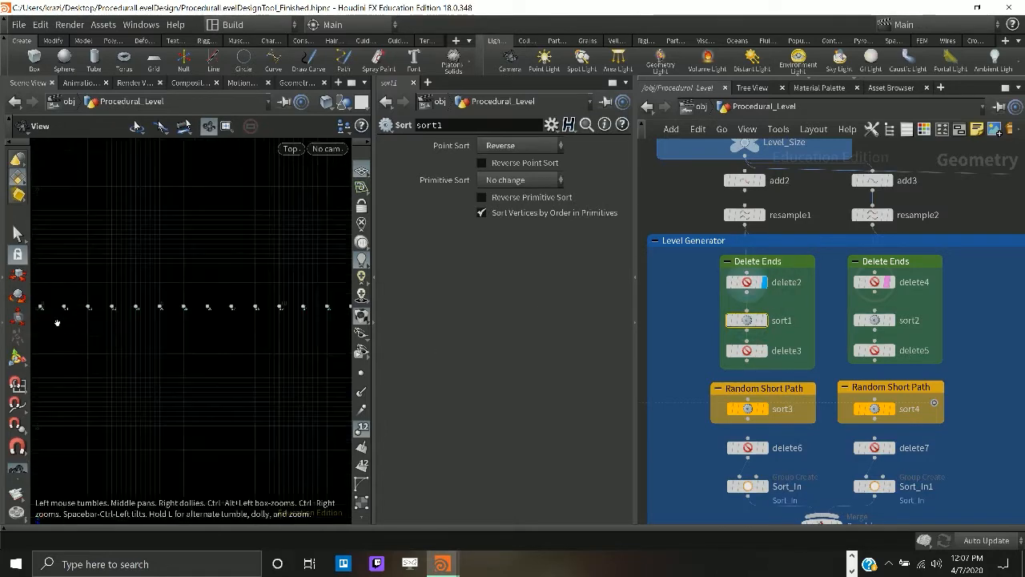
middle_drag(57, 322, 178, 344)
scroll(168, 336, up, 4)
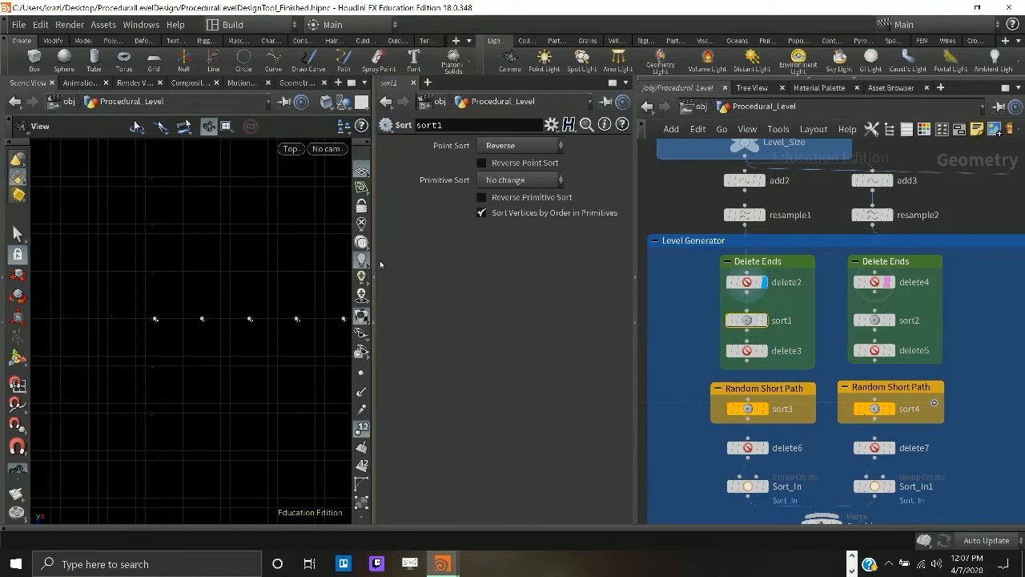
drag(373, 265, 475, 265)
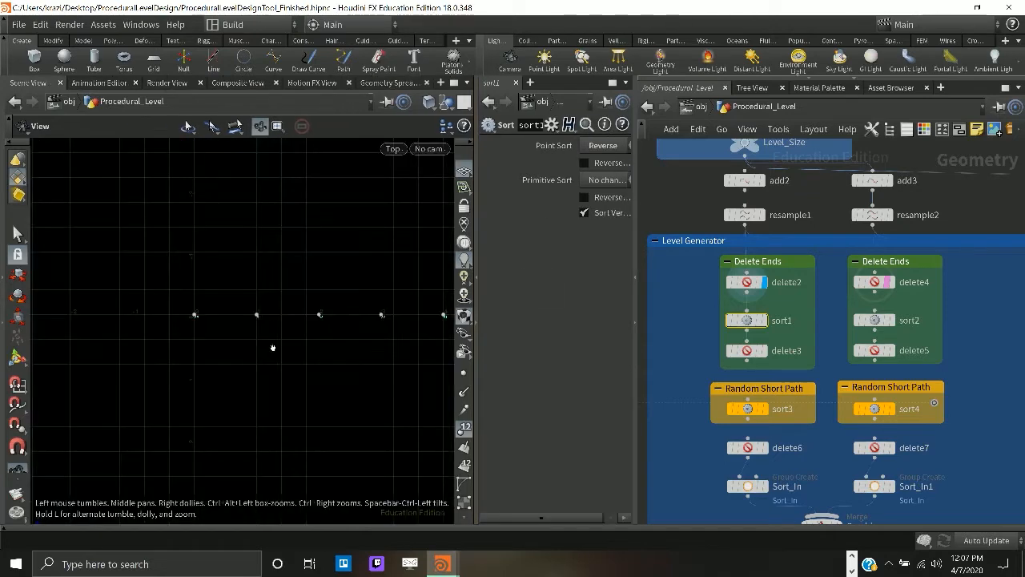
- Examine the point numbering of the delete2 output from the first point to the last along the row
scroll(271, 347, up, 2)
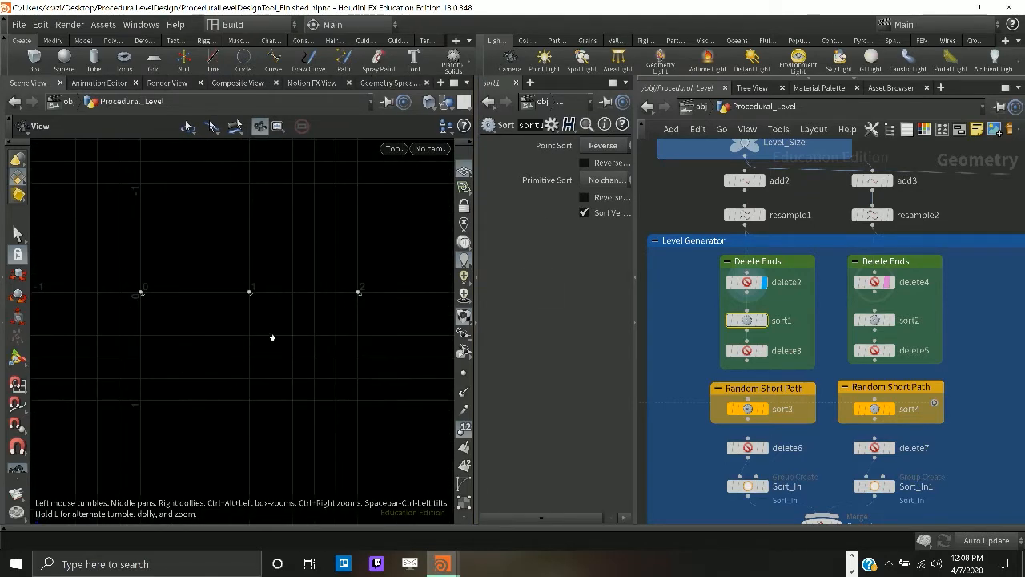
scroll(272, 343, down, 7)
mouse_move(320, 311)
middle_down()
mouse_move(59, 213)
mouse_move(47, 279)
mouse_move(15, 317)
middle_up()
mouse_move(320, 282)
middle_down()
mouse_move(61, 250)
mouse_move(55, 342)
mouse_move(29, 355)
middle_up()
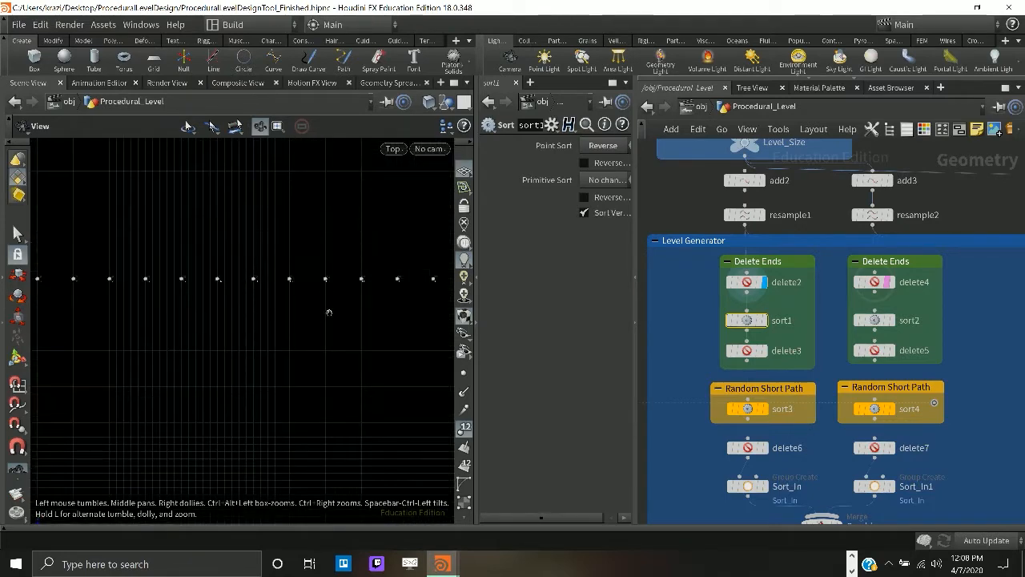
middle_drag(329, 313, 36, 315)
scroll(306, 316, up, 3)
middle_drag(336, 315, 2, 346)
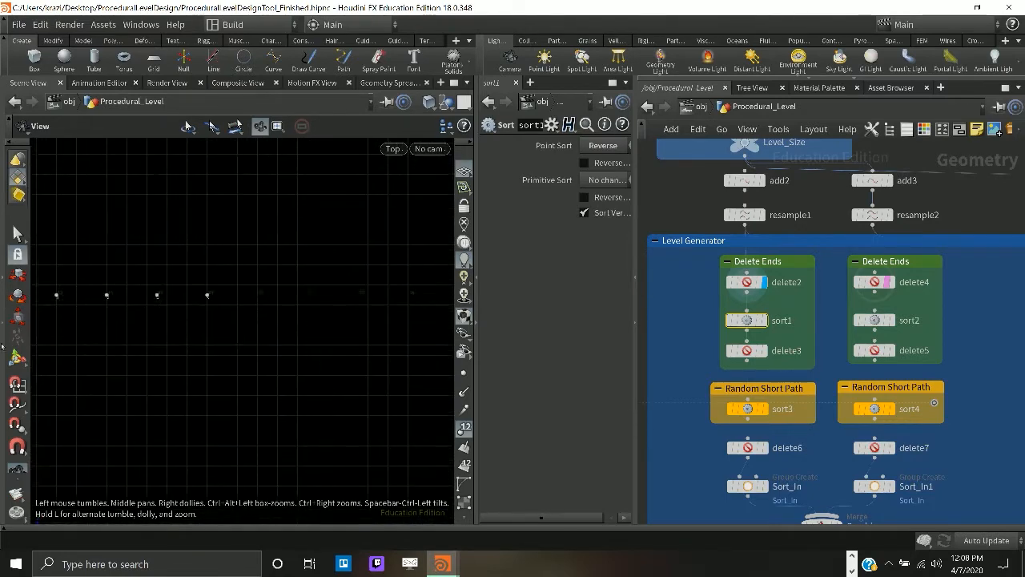
scroll(168, 339, up, 2)
middle_drag(195, 311, 371, 337)
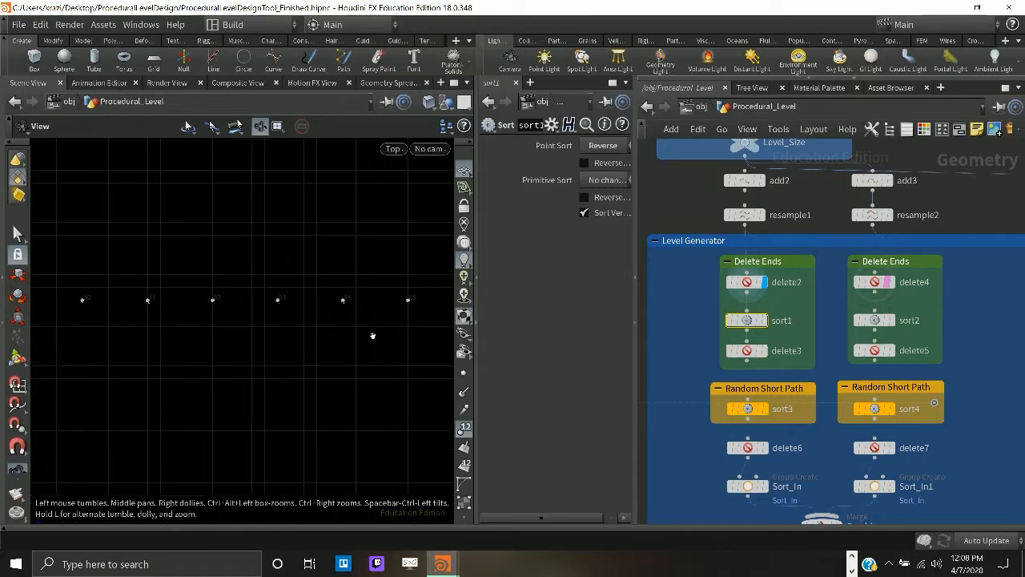
scroll(360, 341, down, 10)
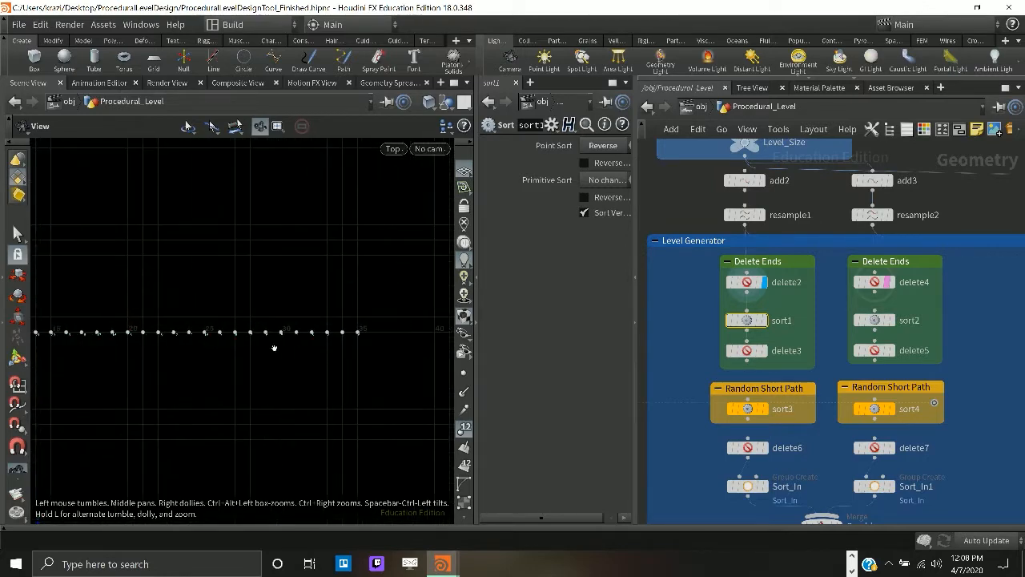
scroll(249, 345, down, 6)
middle_drag(253, 333, 318, 272)
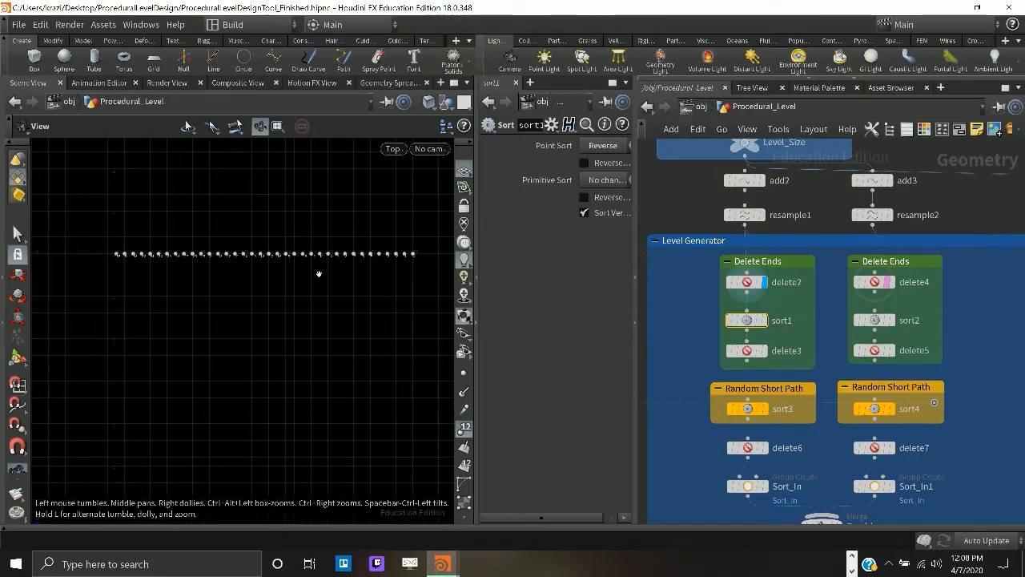
- Display the sort1 output again and compare its reversed point row with the templated row from delete4
click(765, 320)
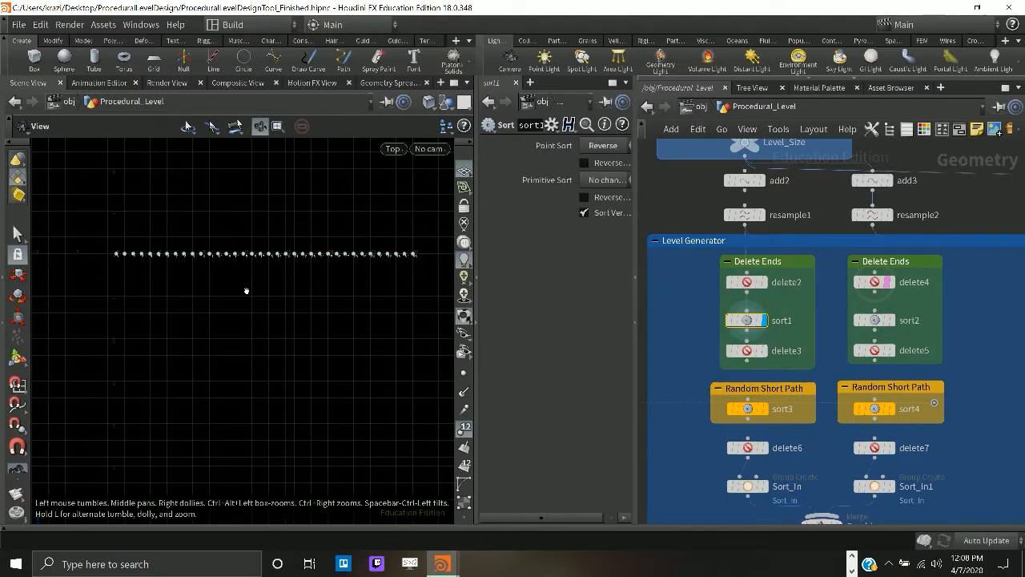
scroll(245, 291, down, 4)
scroll(238, 305, up, 6)
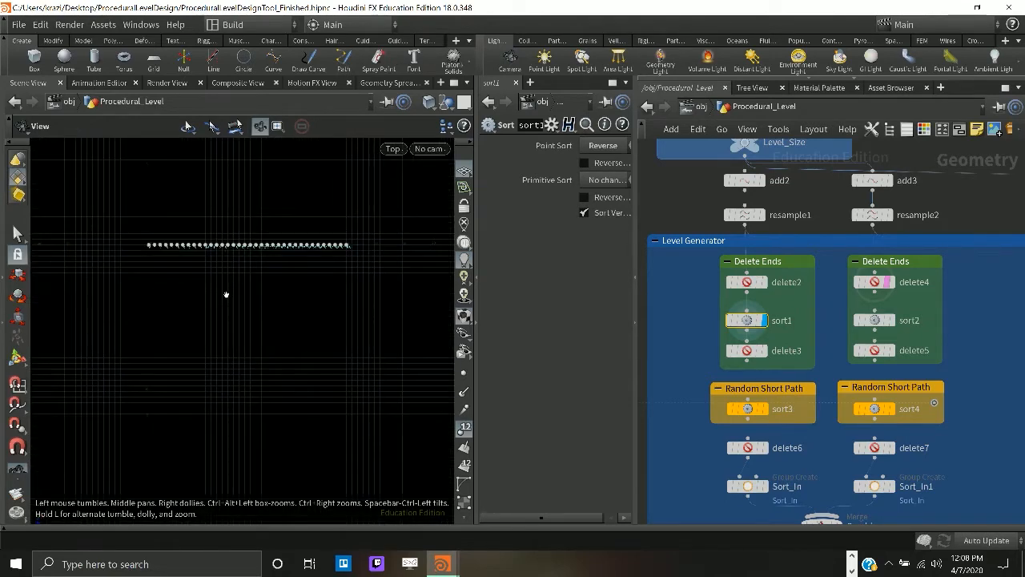
scroll(253, 325, up, 3)
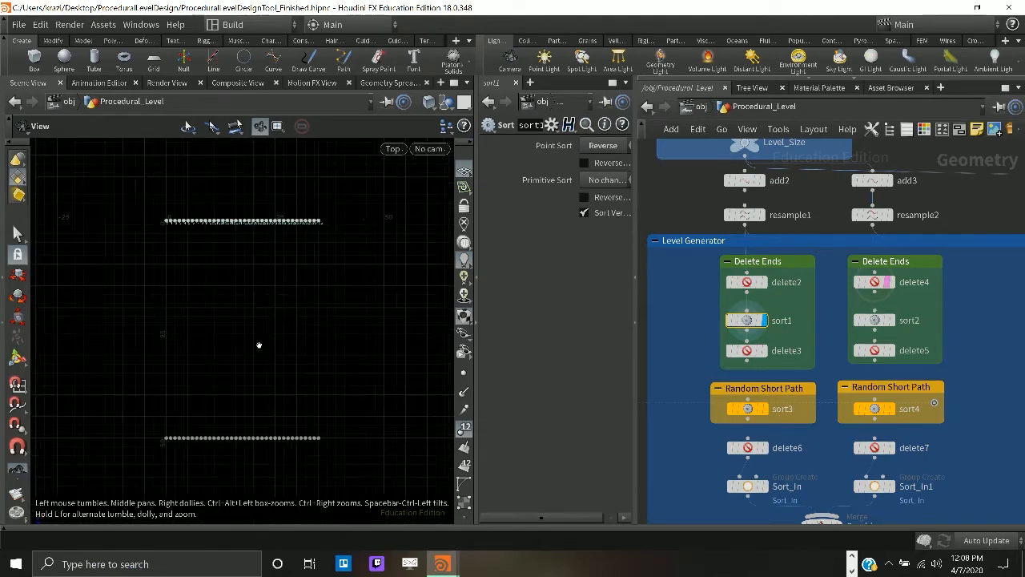
middle_drag(259, 345, 255, 316)
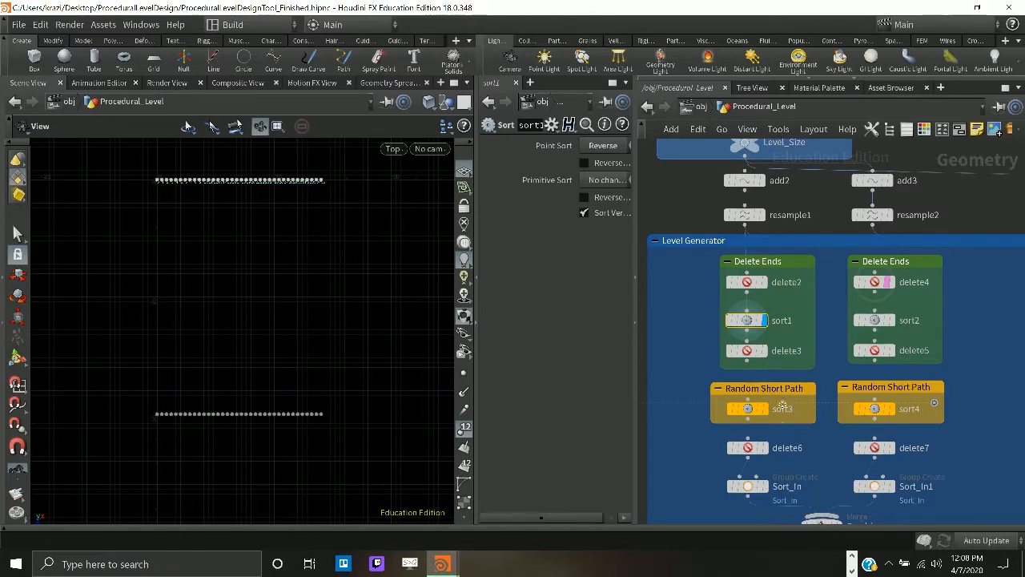
- Narrow the viewport again, display sort3 in the Random Short Path group, and show its sort parameters
middle_drag(783, 405, 782, 337)
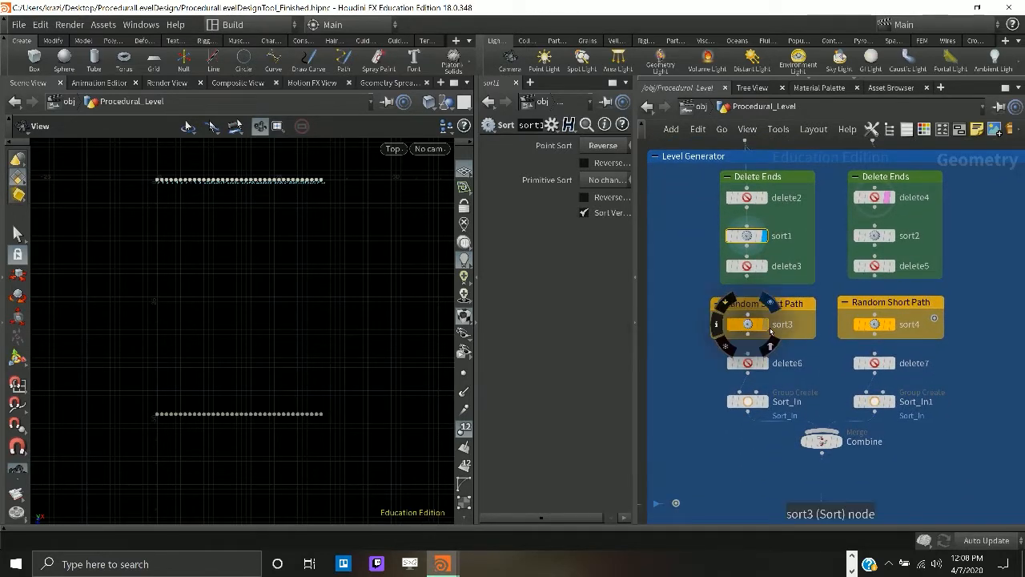
drag(477, 242, 375, 252)
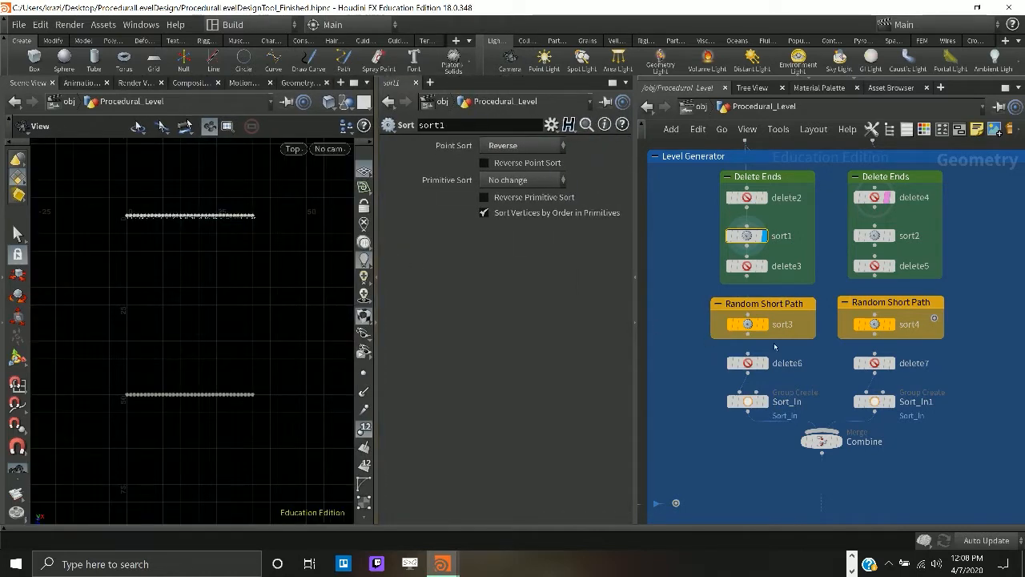
scroll(763, 330, up, 1)
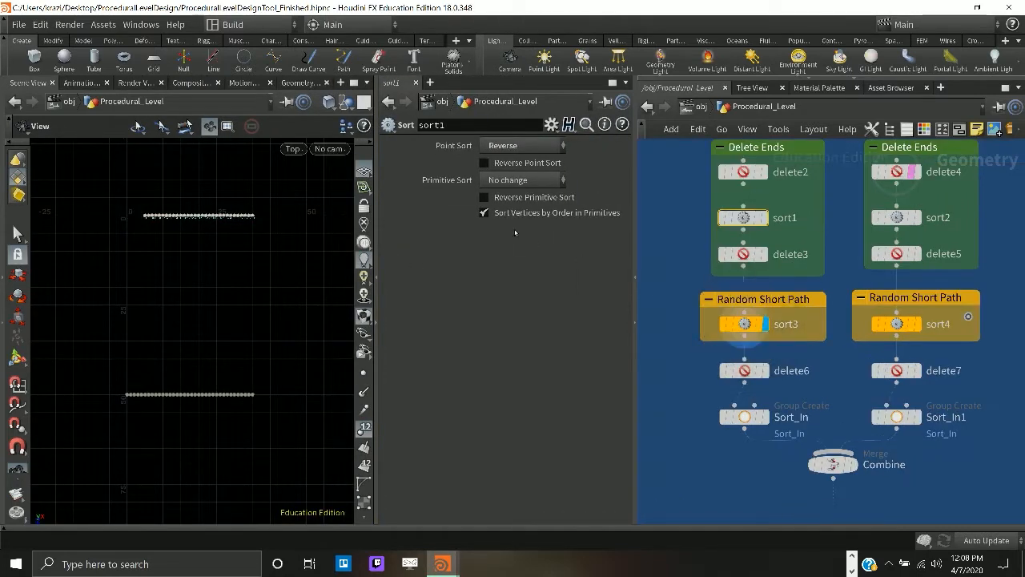
mouse_move(759, 331)
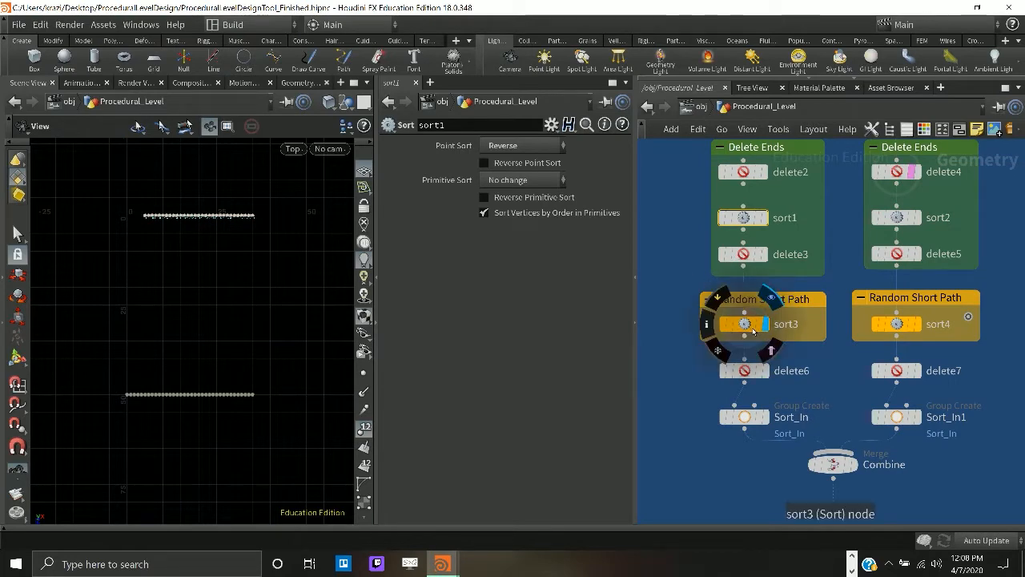
click(751, 327)
- Examine the randomized point numbers along the sort3 row up close, and view both point rows together
scroll(223, 242, up, 5)
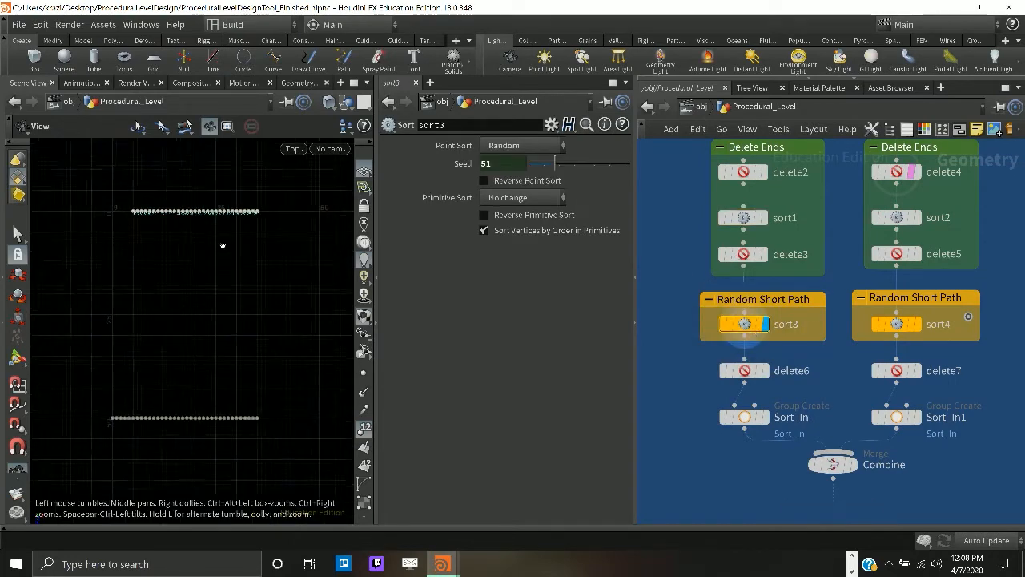
middle_drag(172, 211, 290, 339)
middle_drag(209, 289, 208, 309)
scroll(209, 309, up, 6)
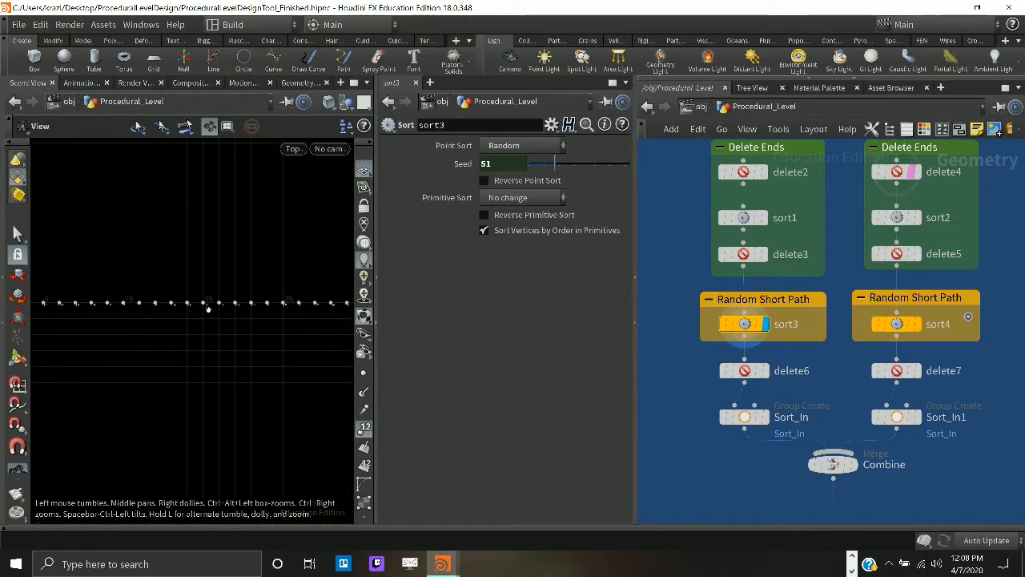
middle_drag(270, 332, 144, 302)
scroll(171, 300, down, 8)
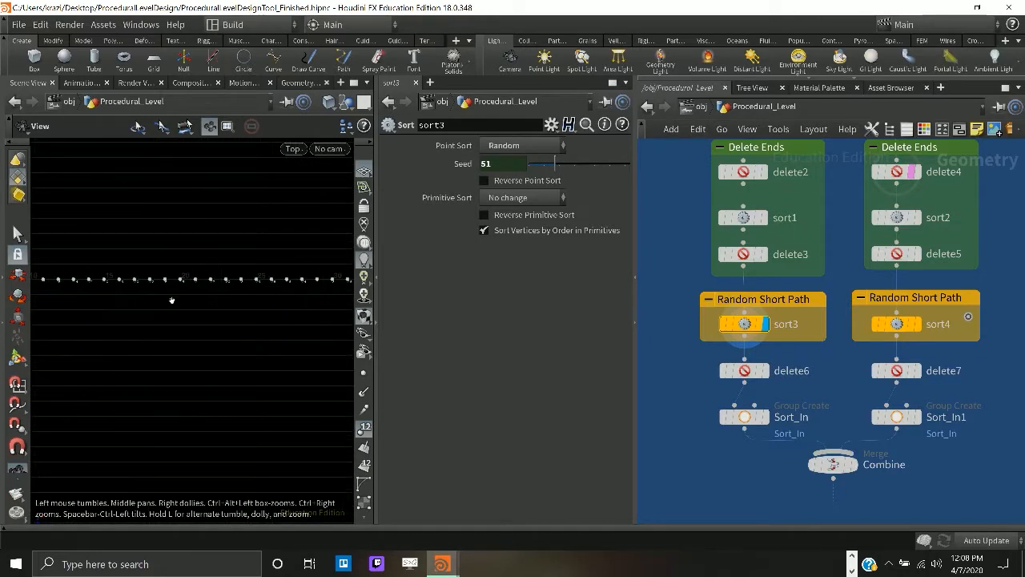
scroll(185, 329, down, 7)
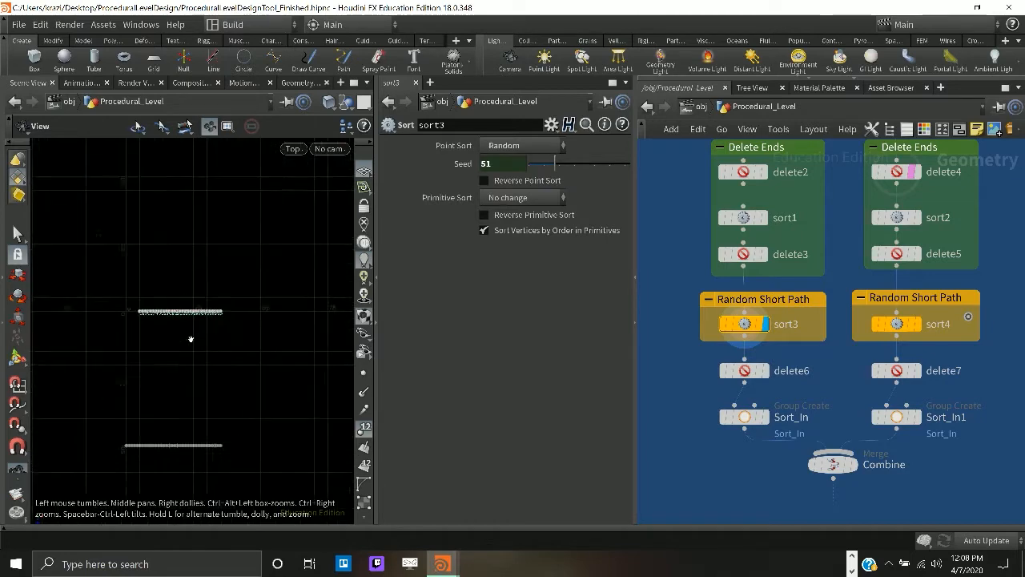
- Template the sort4 output beside the sort3 row to compare both randomized point rows, and display the merged Combine output
middle_drag(193, 351, 189, 262)
scroll(190, 262, up, 5)
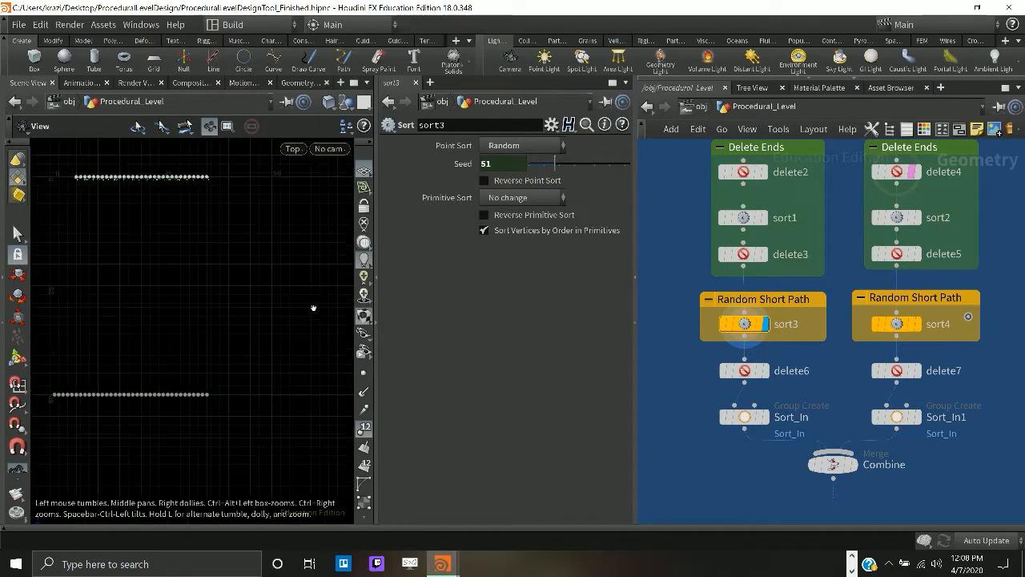
mouse_move(916, 329)
click(924, 350)
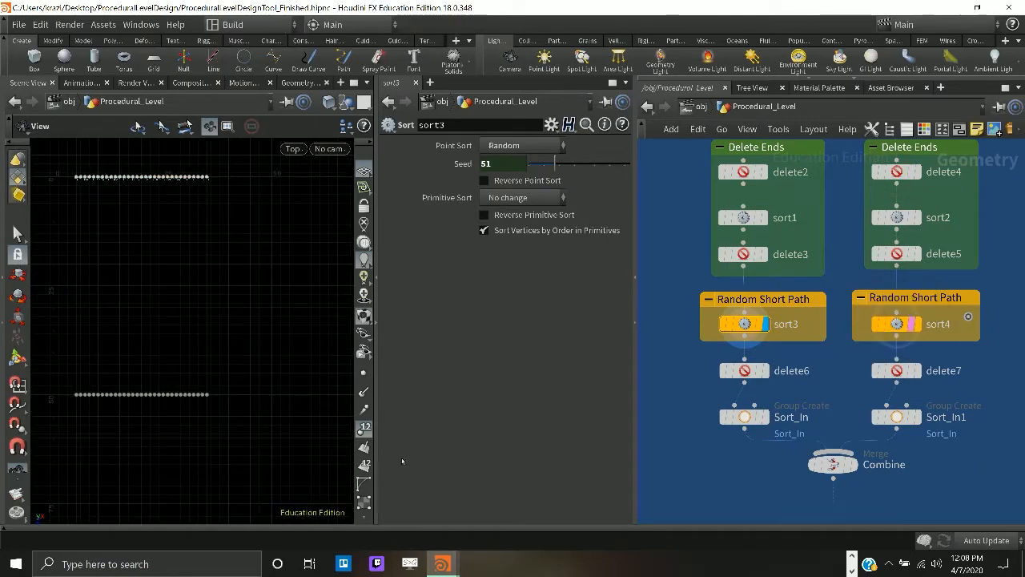
scroll(211, 338, down, 2)
middle_drag(210, 338, 200, 295)
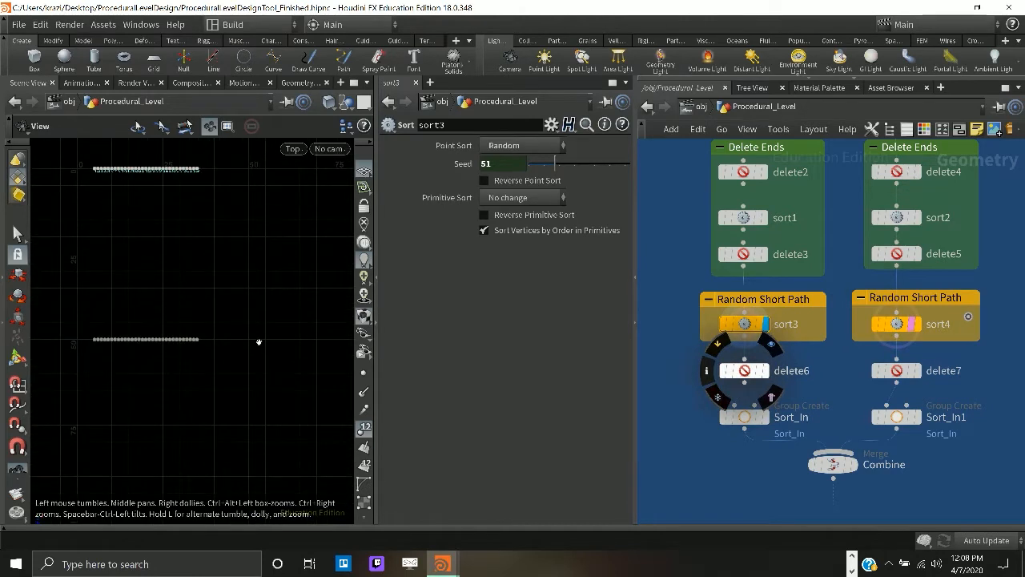
click(854, 464)
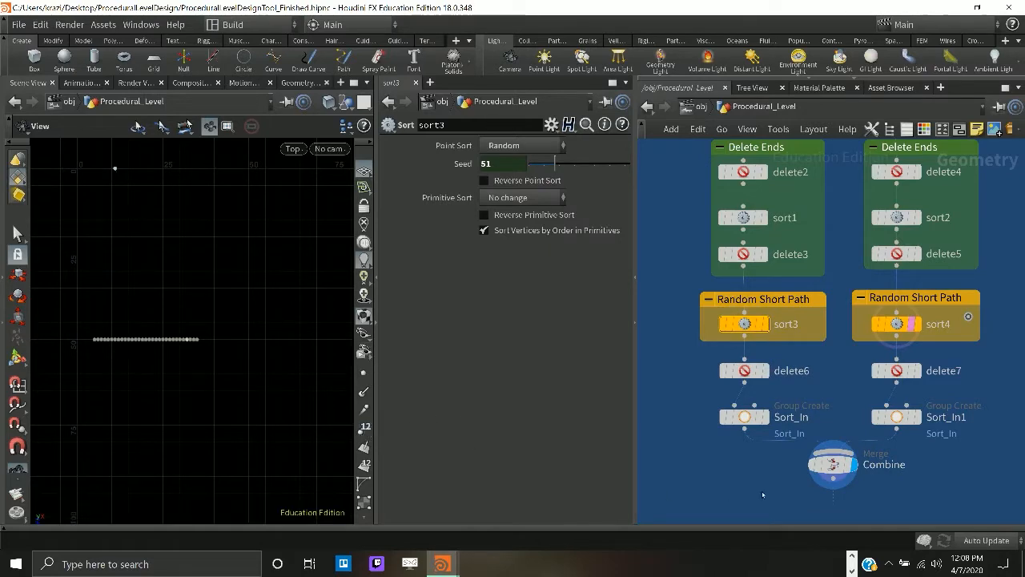
- Locate grouptransfer4 further down the blue network and display its grid output
scroll(833, 448, down, 6)
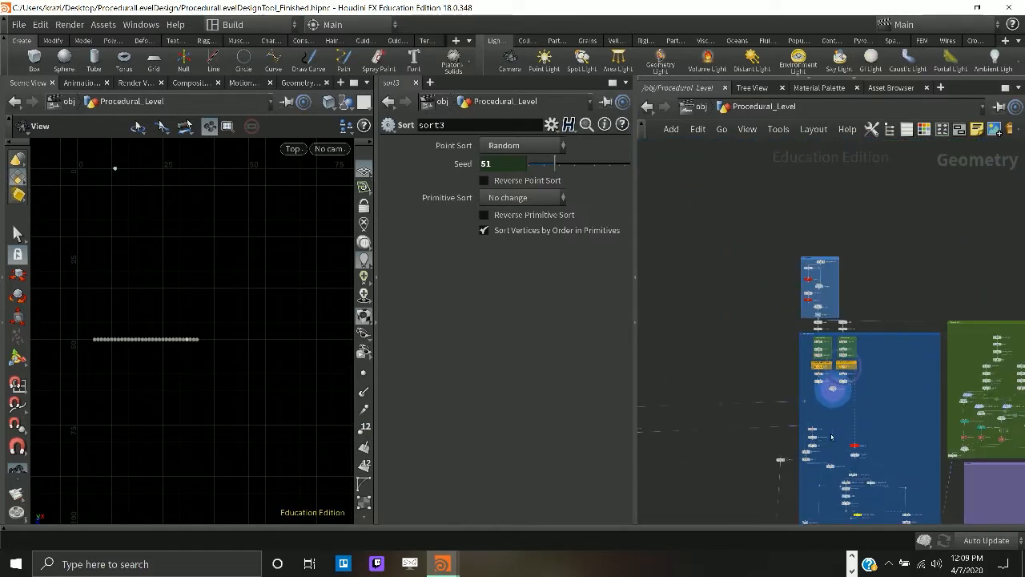
scroll(831, 436, up, 6)
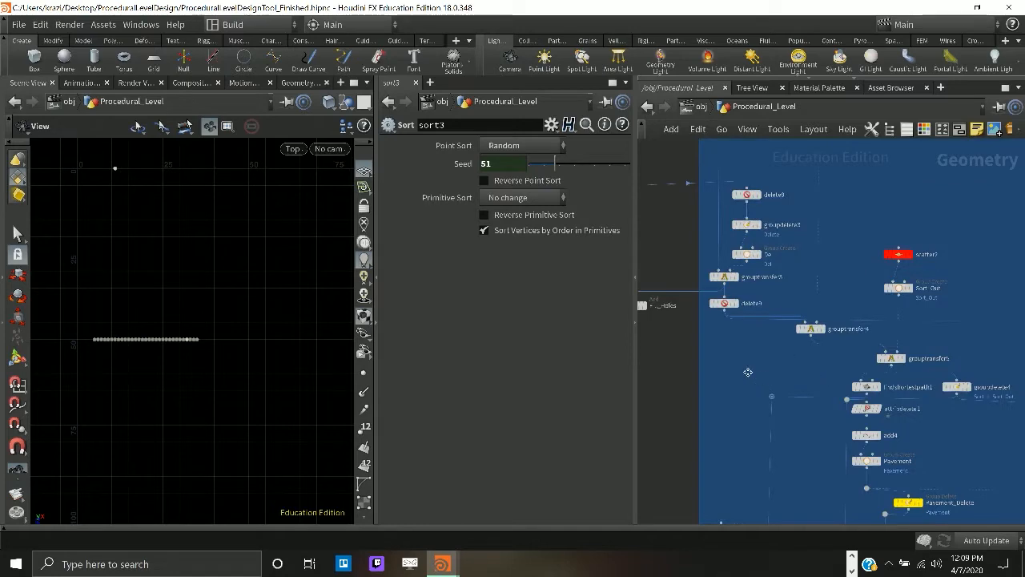
middle_drag(749, 371, 717, 361)
scroll(739, 370, down, 5)
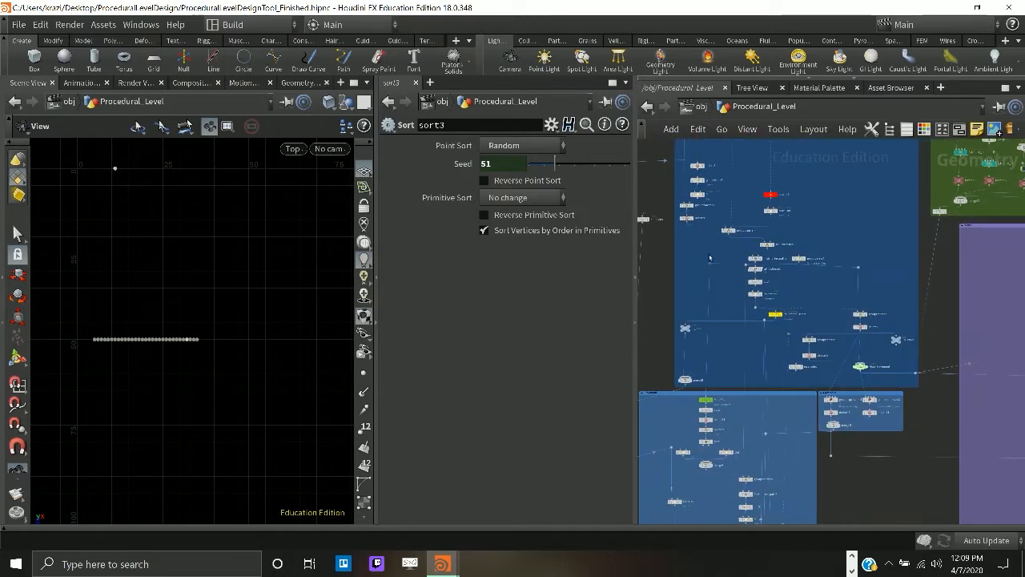
scroll(773, 349, up, 3)
middle_drag(773, 350, 816, 471)
middle_drag(736, 395, 727, 481)
middle_drag(764, 380, 763, 458)
scroll(737, 316, up, 2)
middle_drag(738, 318, 780, 443)
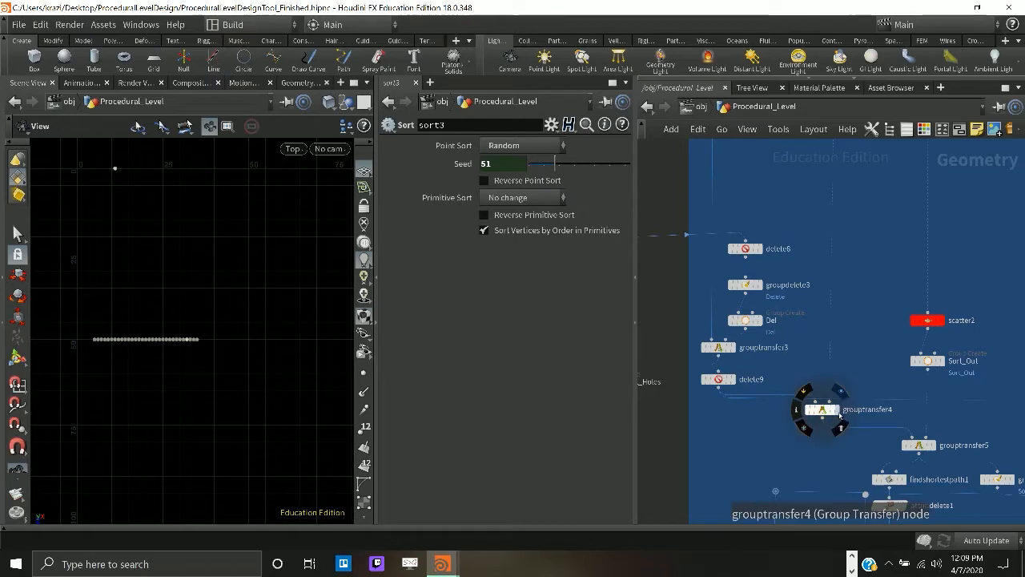
click(838, 414)
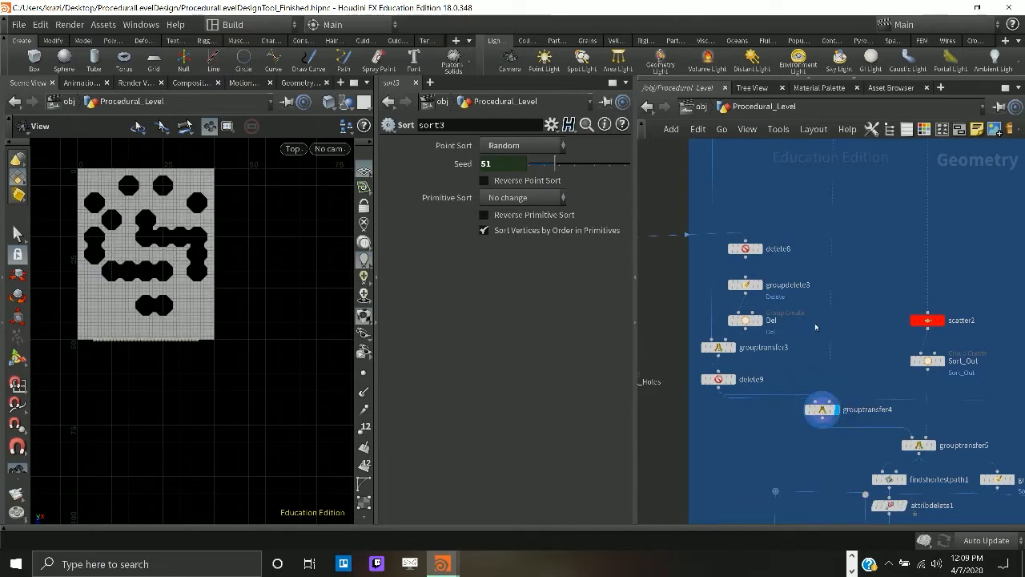
- Display the scatter2 points and template the Combine output together with them
middle_drag(817, 324, 797, 470)
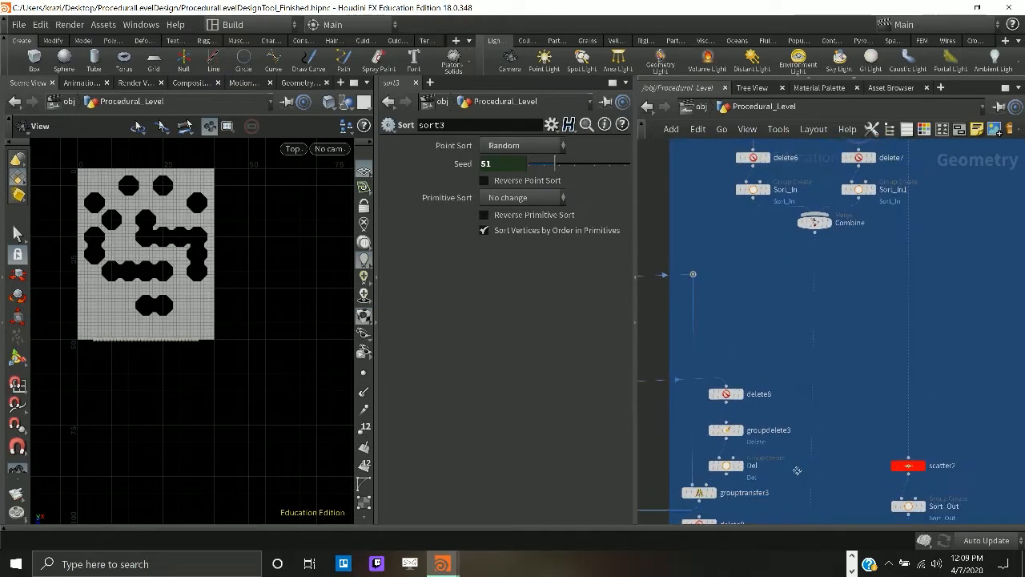
click(921, 466)
middle_drag(813, 473, 781, 390)
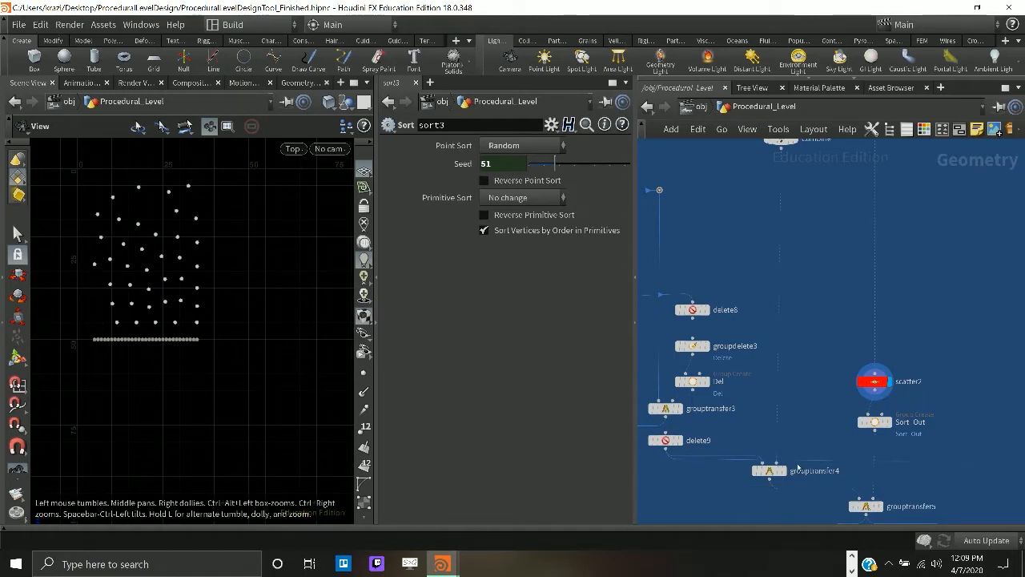
middle_drag(797, 217, 828, 416)
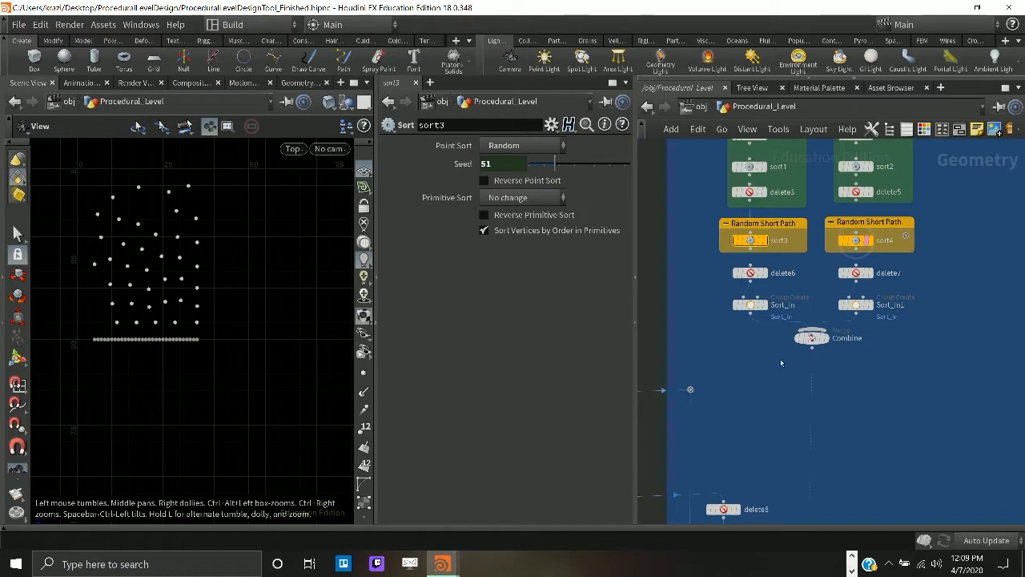
click(826, 347)
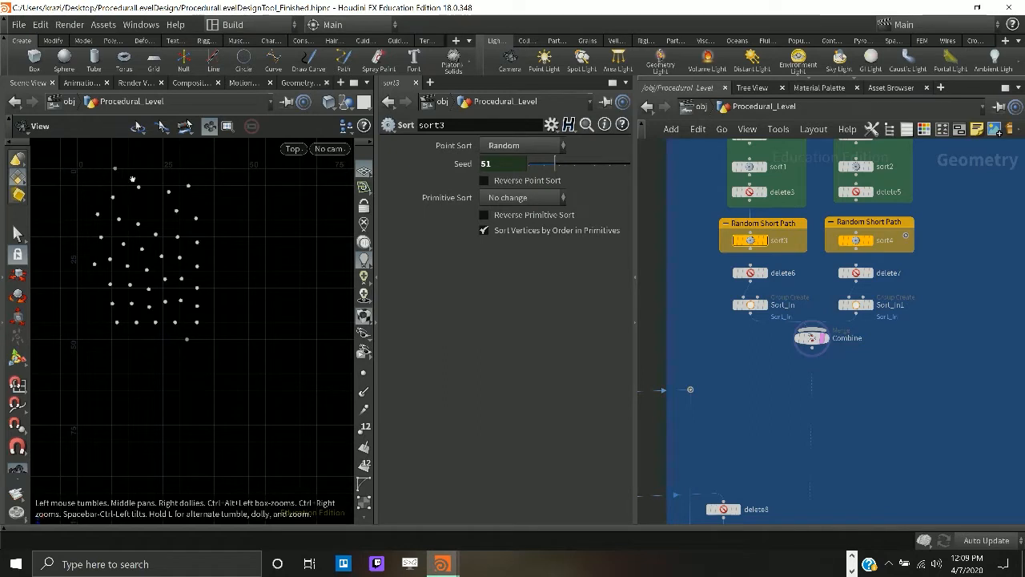
- Display the Sort_Out point group below scatter2 and show its Group Create parameters
middle_drag(843, 449, 732, 186)
middle_drag(778, 372, 764, 273)
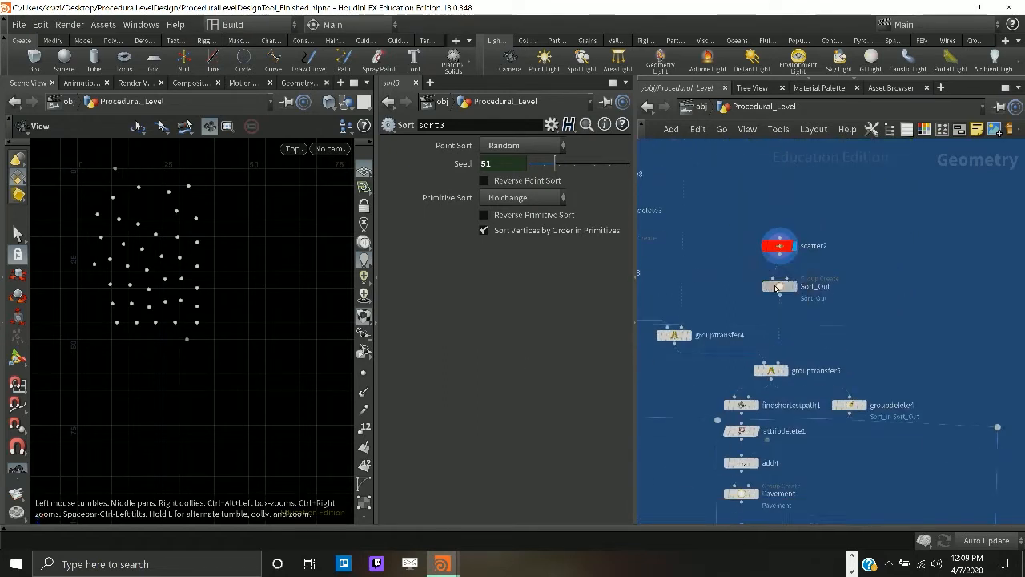
click(795, 288)
scroll(781, 316, down, 3)
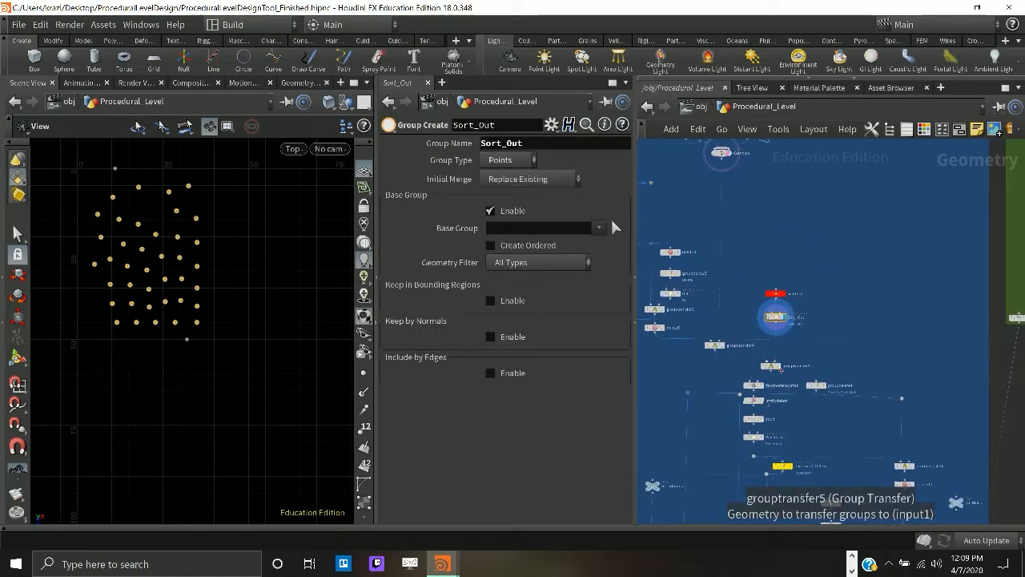
- Show the grouptransfer5 parameters and inspect its displayed grid output up close
click(773, 366)
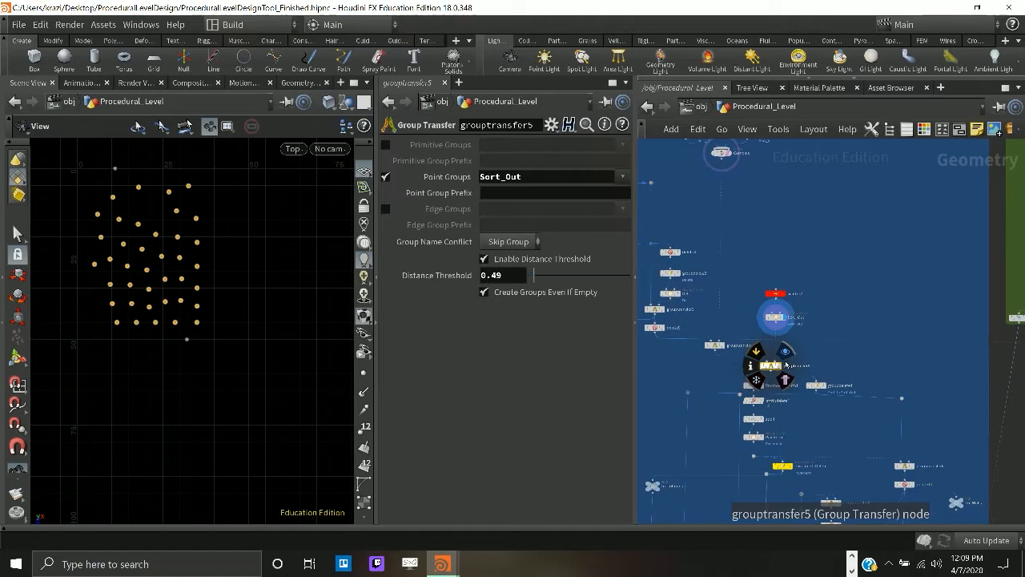
click(786, 365)
middle_drag(196, 316, 261, 400)
scroll(261, 400, up, 2)
scroll(683, 358, up, 2)
- Step through the delete8, groupdelete3 and Del nodes, showing their point output and group parameters
middle_drag(683, 358, 809, 416)
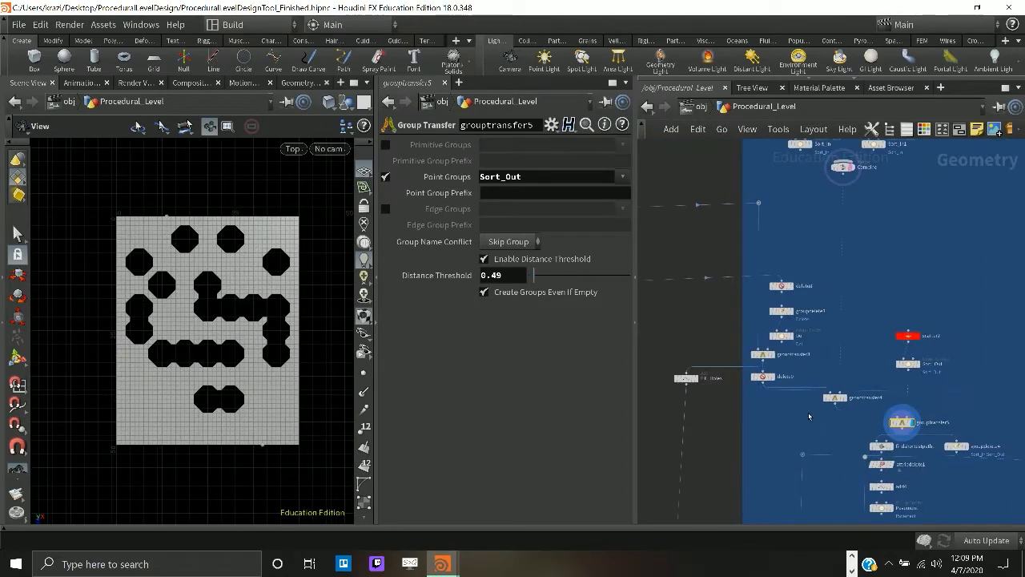
click(799, 271)
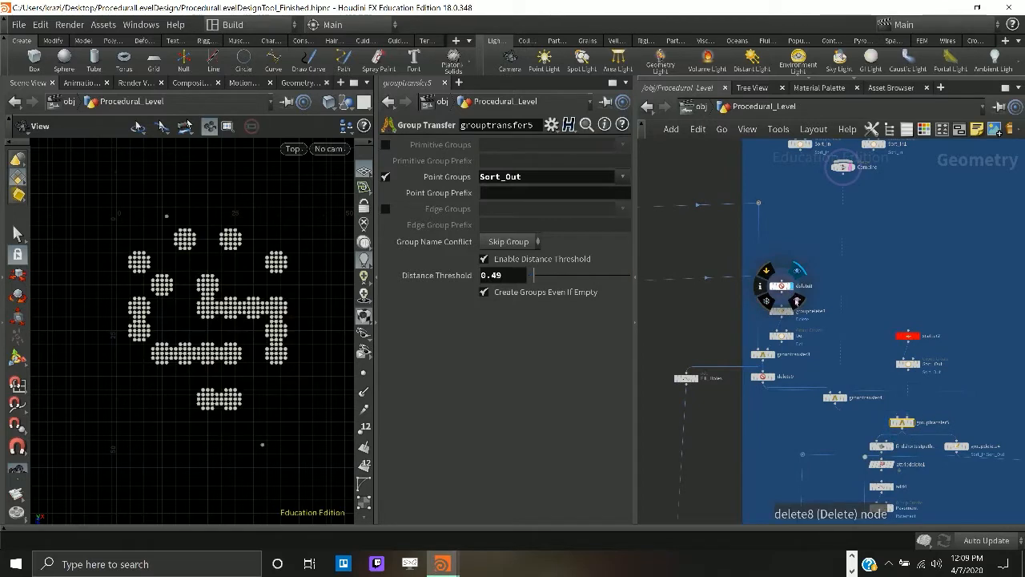
click(782, 312)
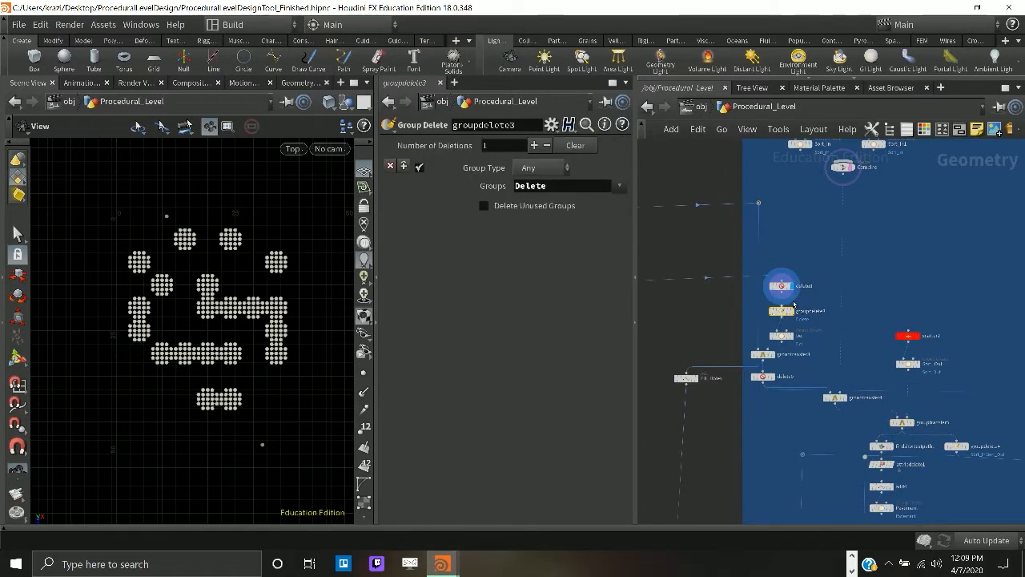
mouse_move(791, 314)
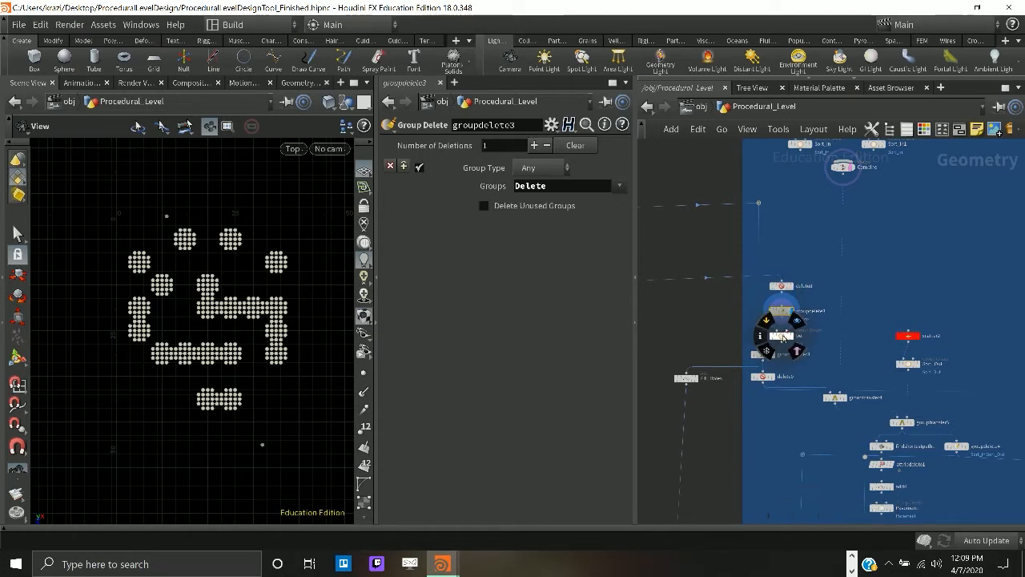
click(782, 335)
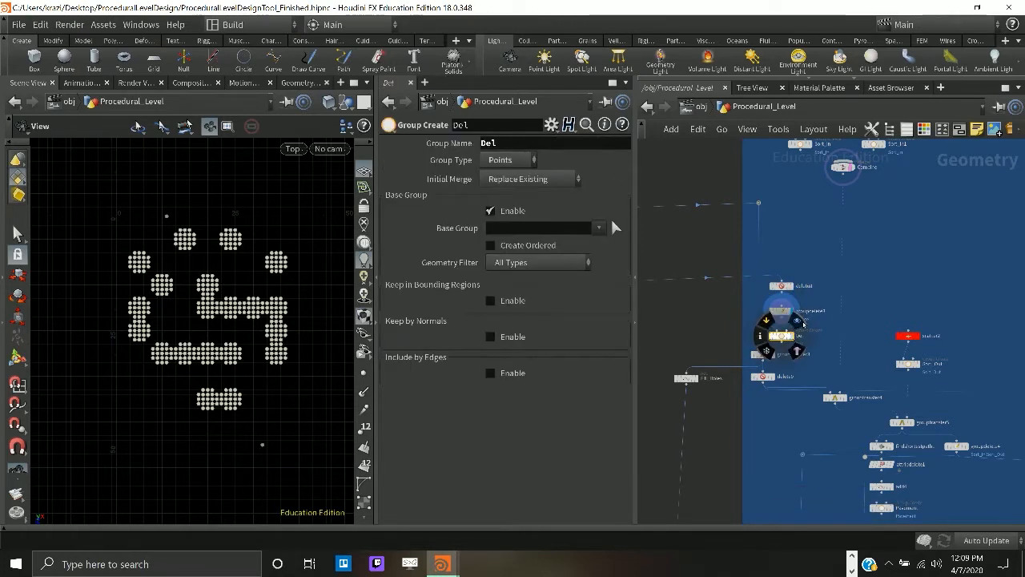
- Show the grouptransfer3 parameters and grid output, and display the delete9 result below it
click(774, 354)
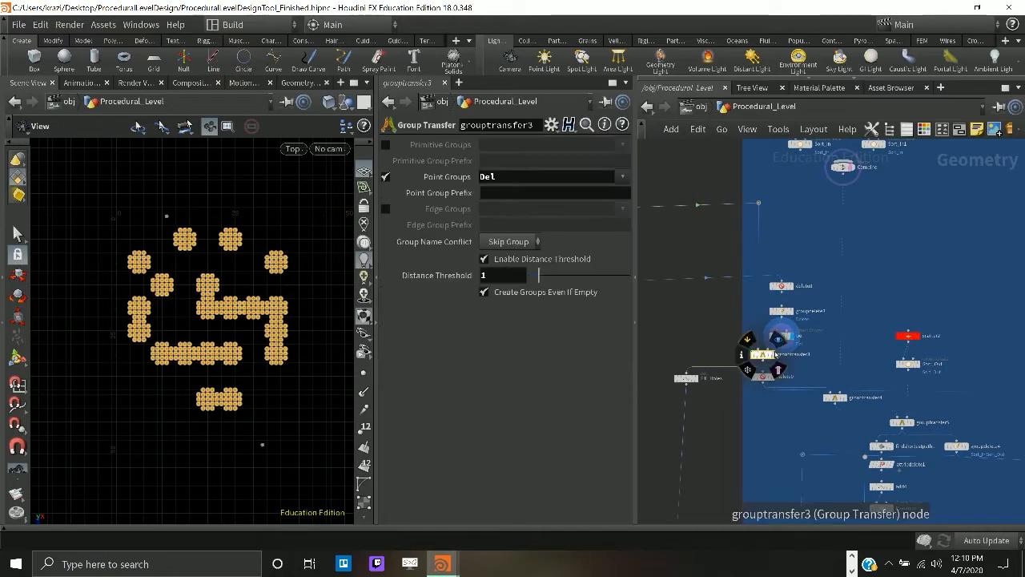
click(771, 354)
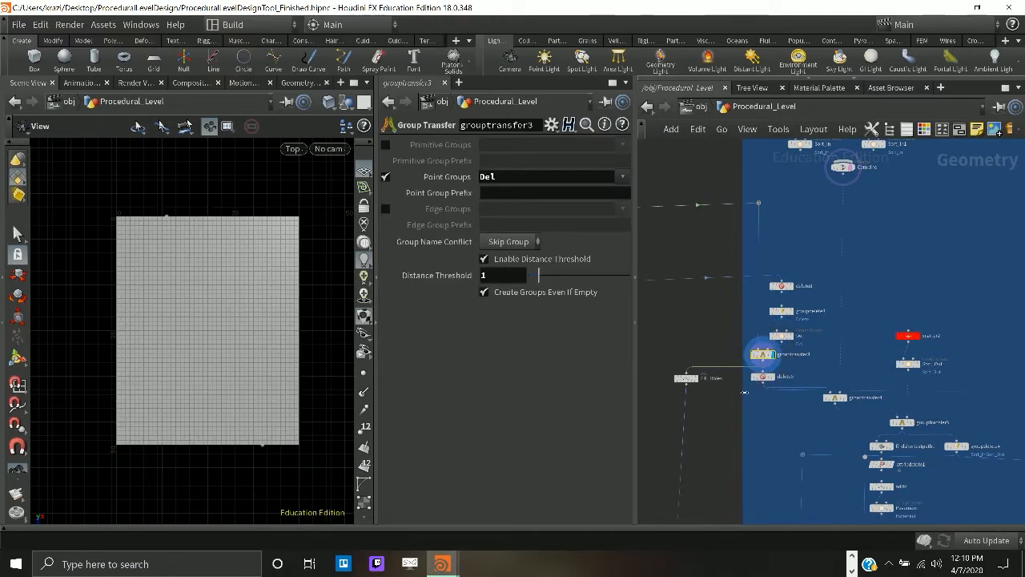
mouse_move(765, 380)
click(779, 363)
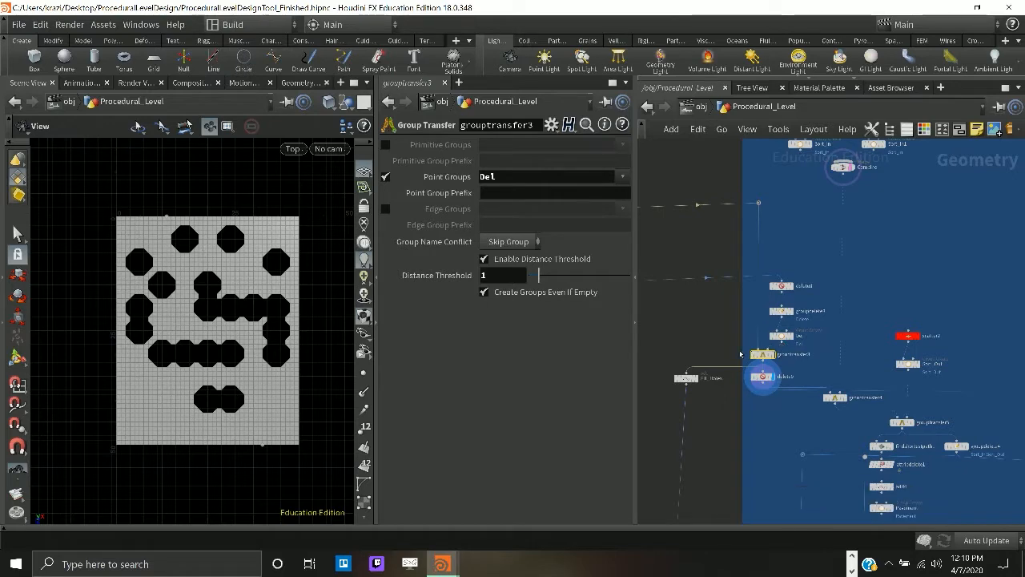
- Locate the More Grid Stuff network box and display the Grid1x1 output
middle_drag(721, 348, 915, 366)
scroll(825, 363, down, 1)
scroll(825, 363, down, 5)
middle_drag(749, 357, 841, 350)
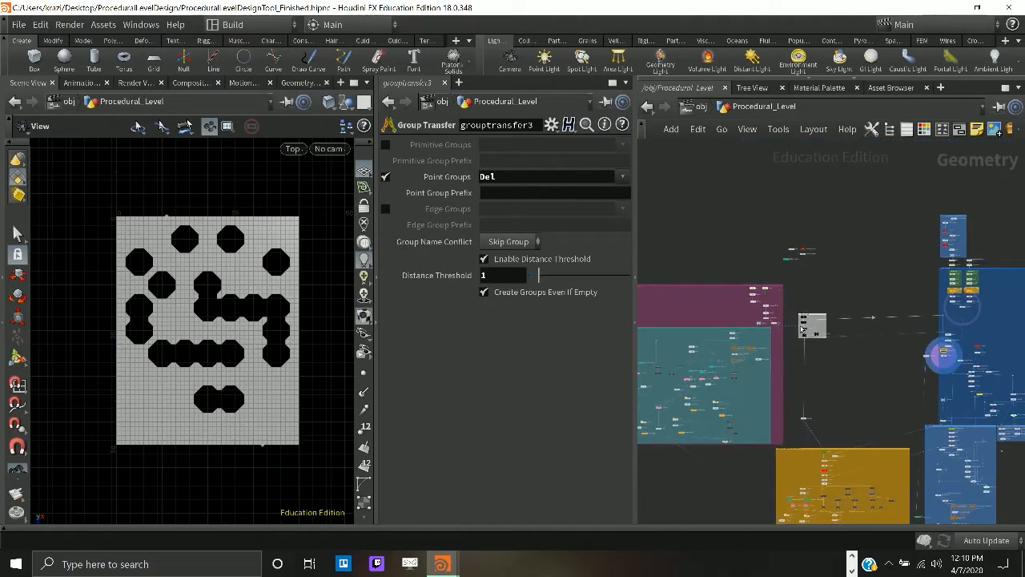
scroll(803, 326, up, 8)
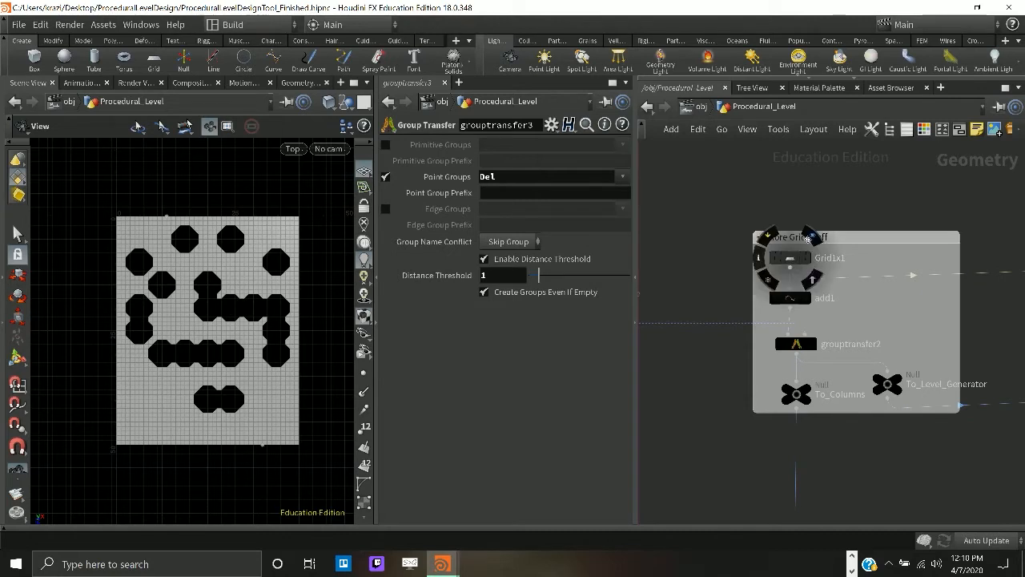
click(807, 257)
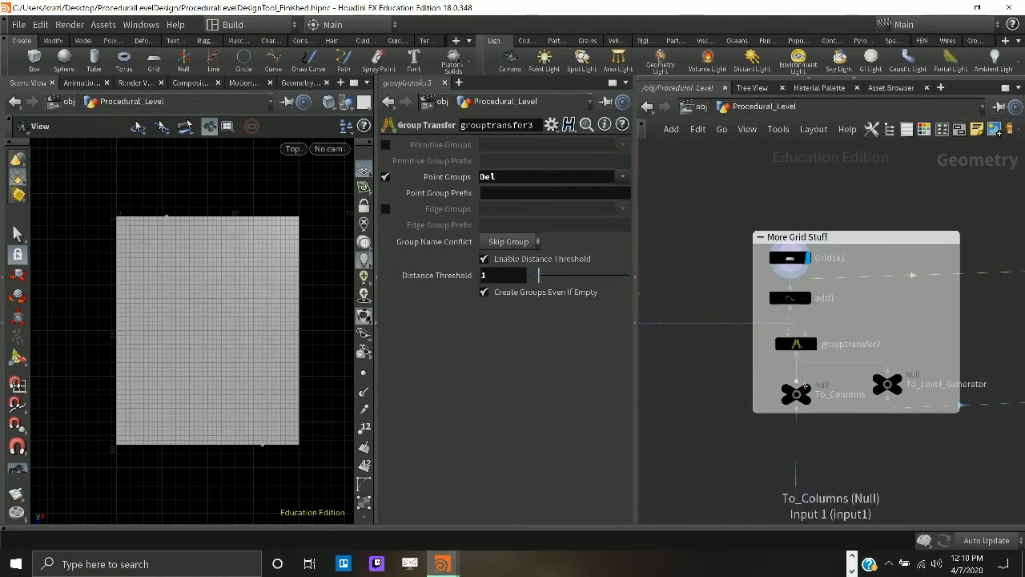
- Display the To_Level_Generator output and show the parameters of the add1 node
mouse_move(899, 383)
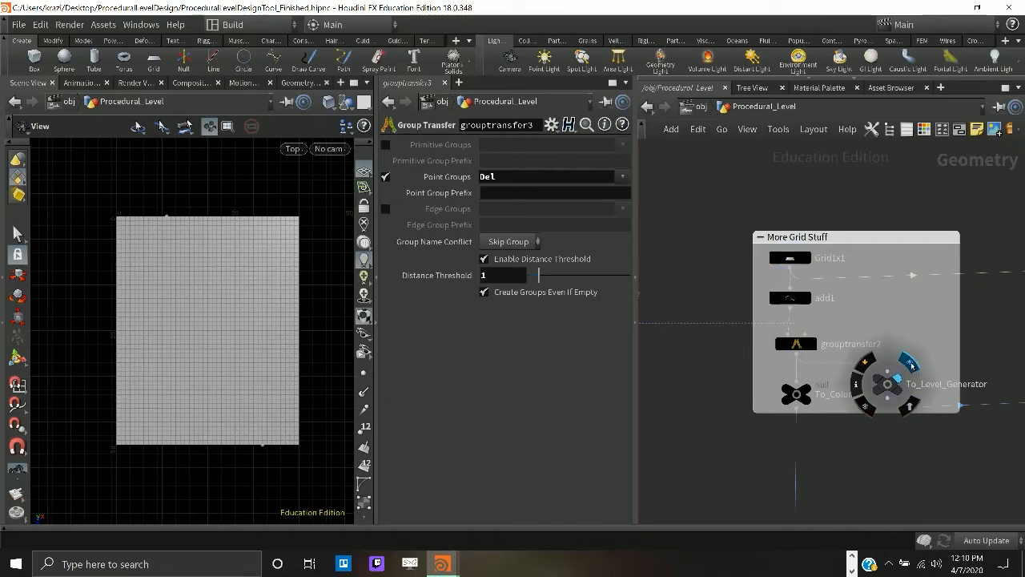
click(908, 362)
click(789, 298)
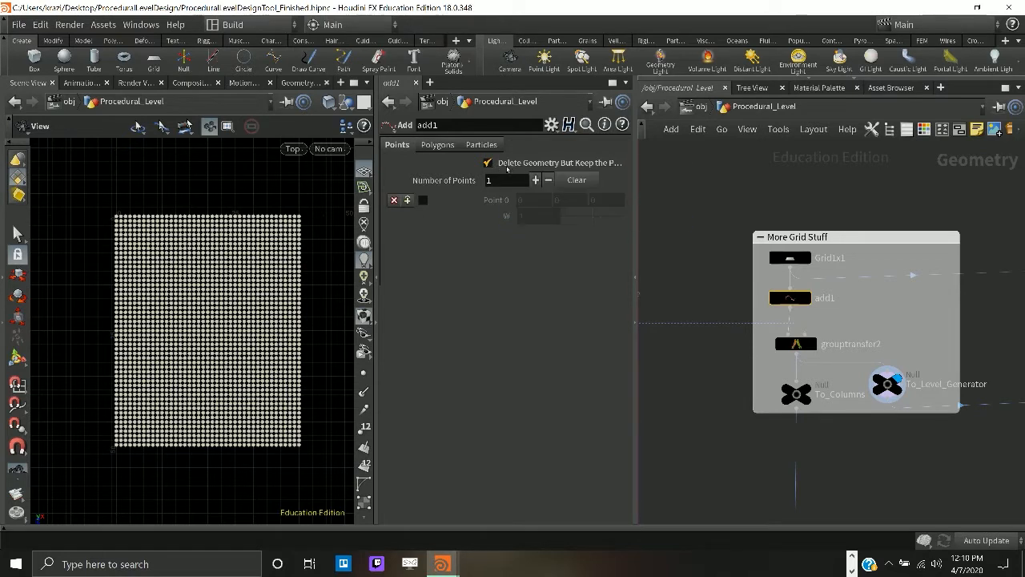
- Show the grouptransfer2 parameters for the Delete point group and display the node's output
scroll(831, 345, down, 1)
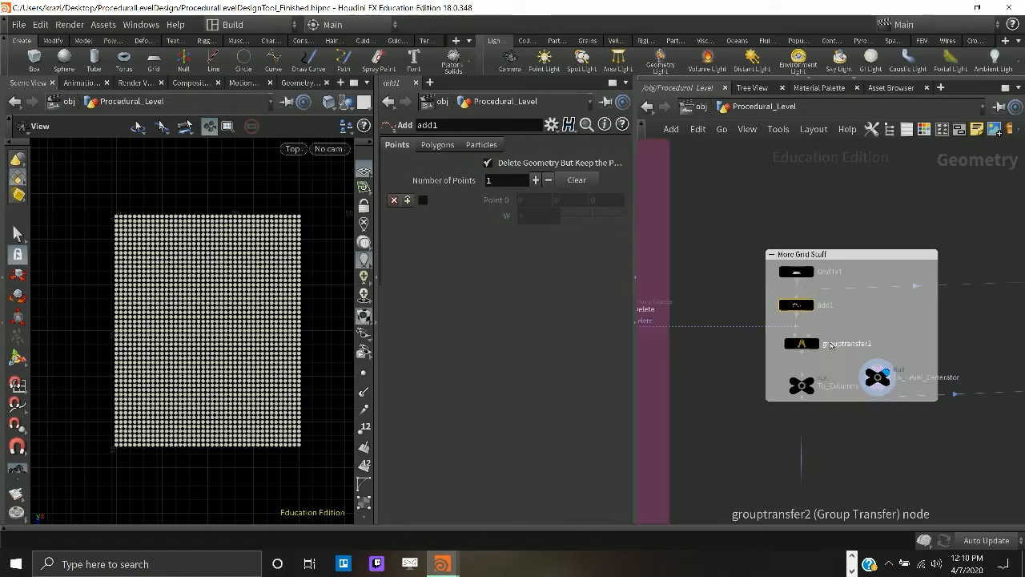
click(831, 343)
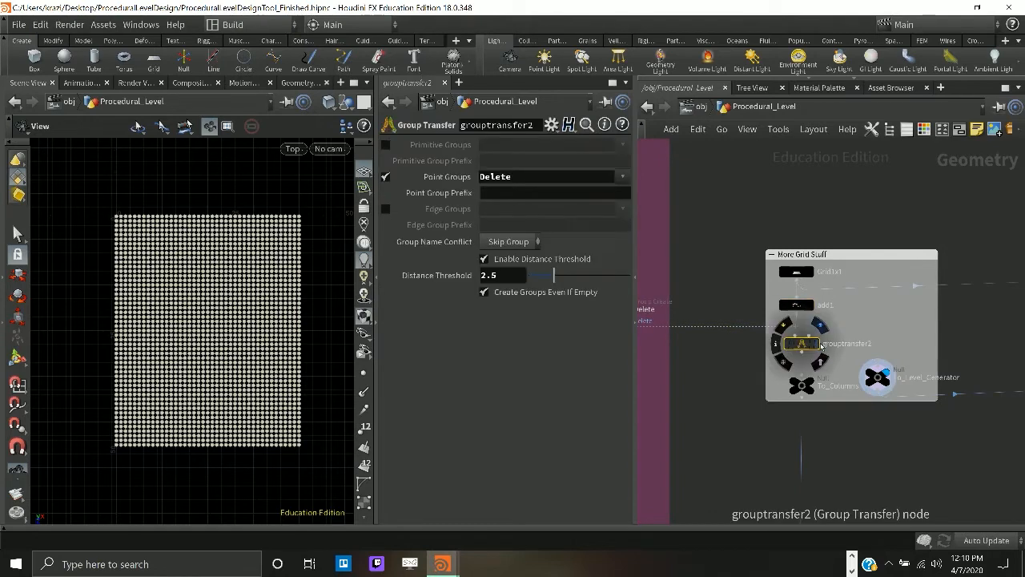
click(822, 326)
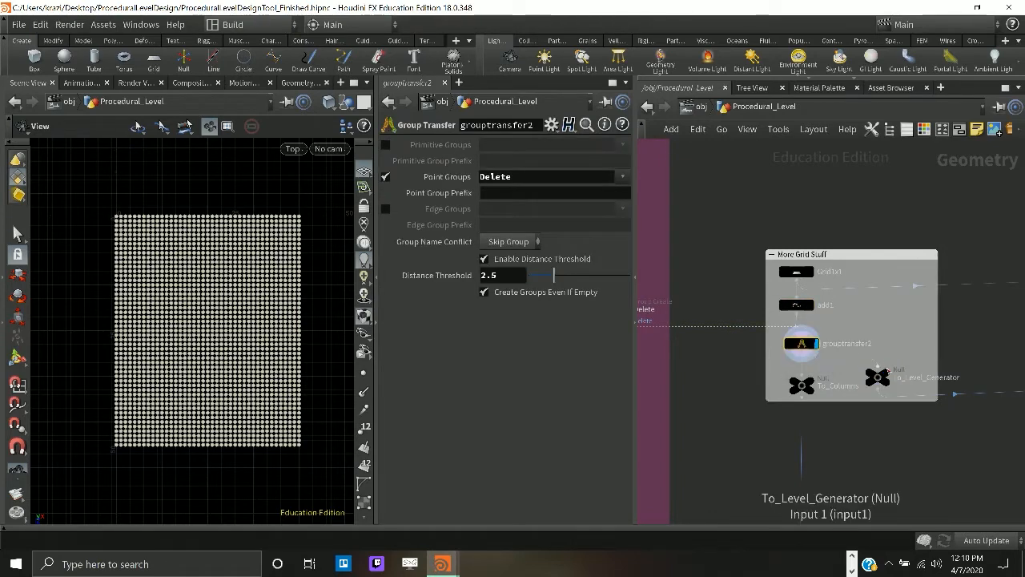
- Return to the blue network and display the delete8 points again
scroll(877, 368, down, 5)
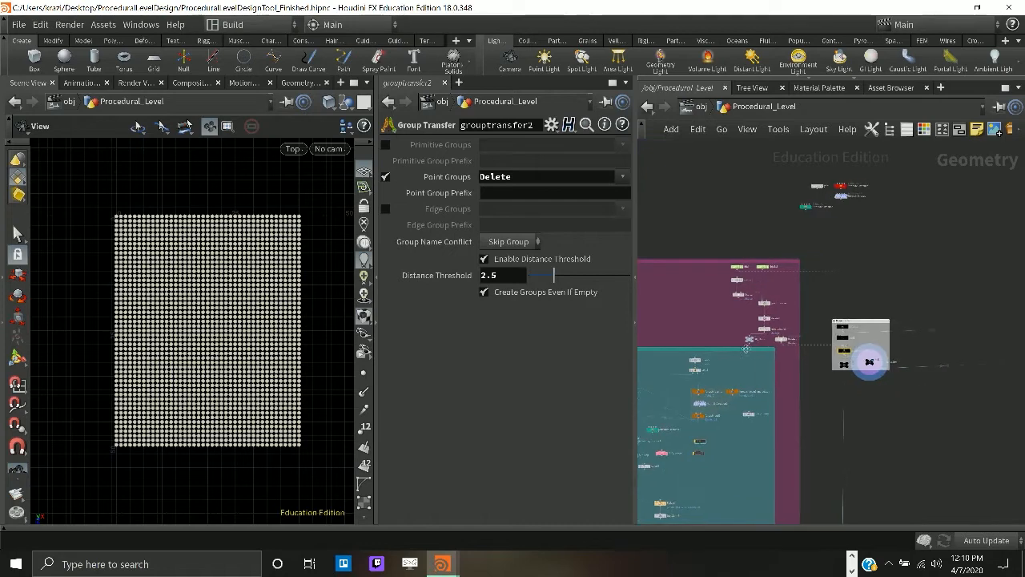
scroll(842, 344, up, 5)
middle_drag(786, 333, 757, 286)
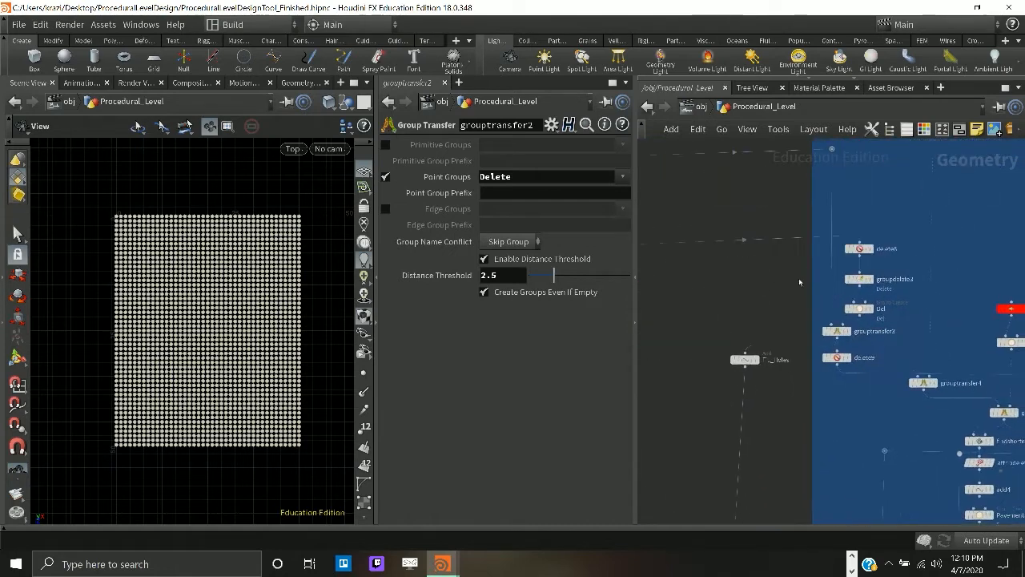
click(873, 252)
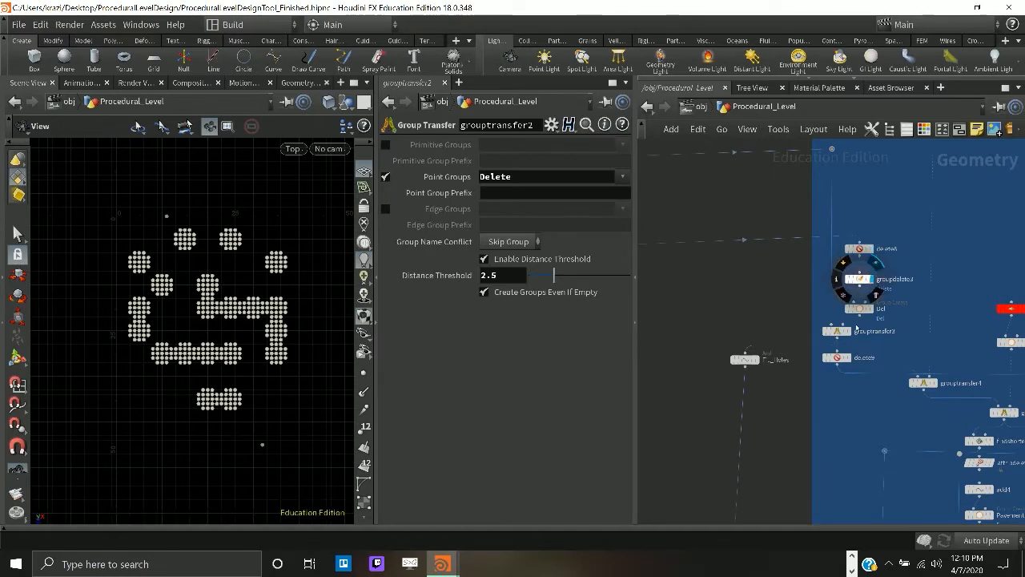
- Display the delete9 output, followed by the grouptransfer5 and groupdelete4 outputs further down the blue network
click(837, 357)
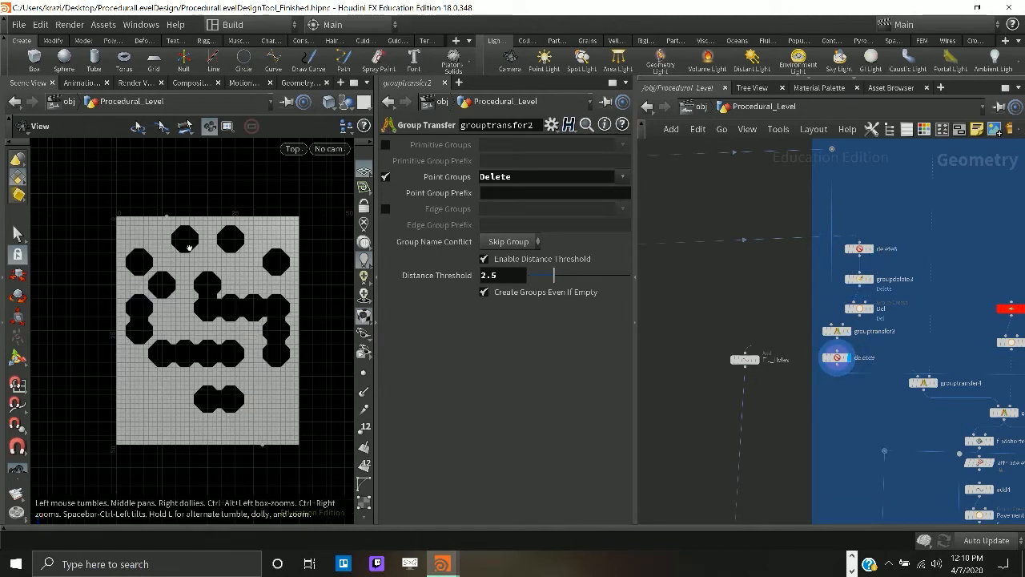
scroll(741, 403, up, 1)
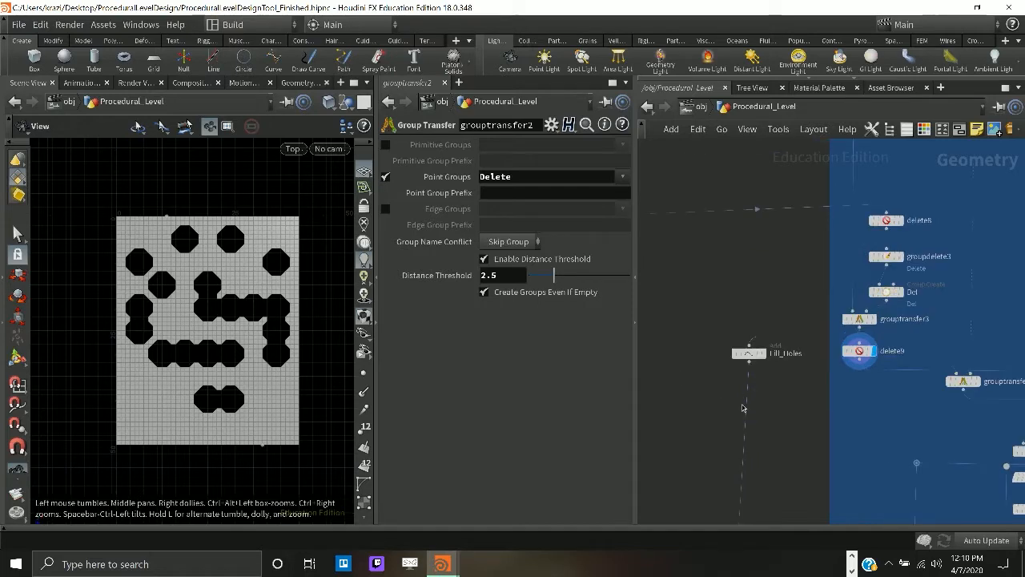
middle_drag(744, 405, 520, 358)
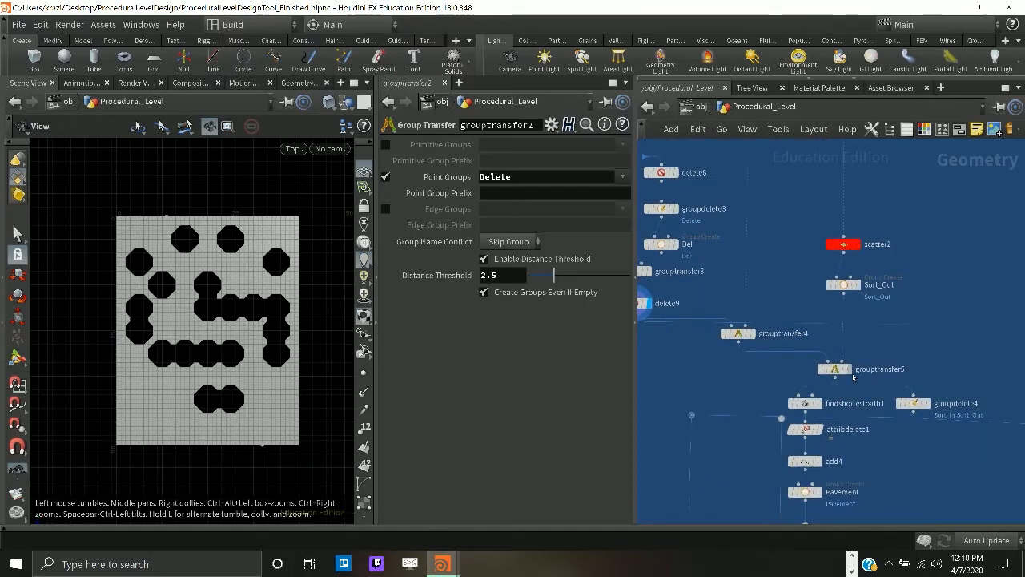
mouse_move(853, 375)
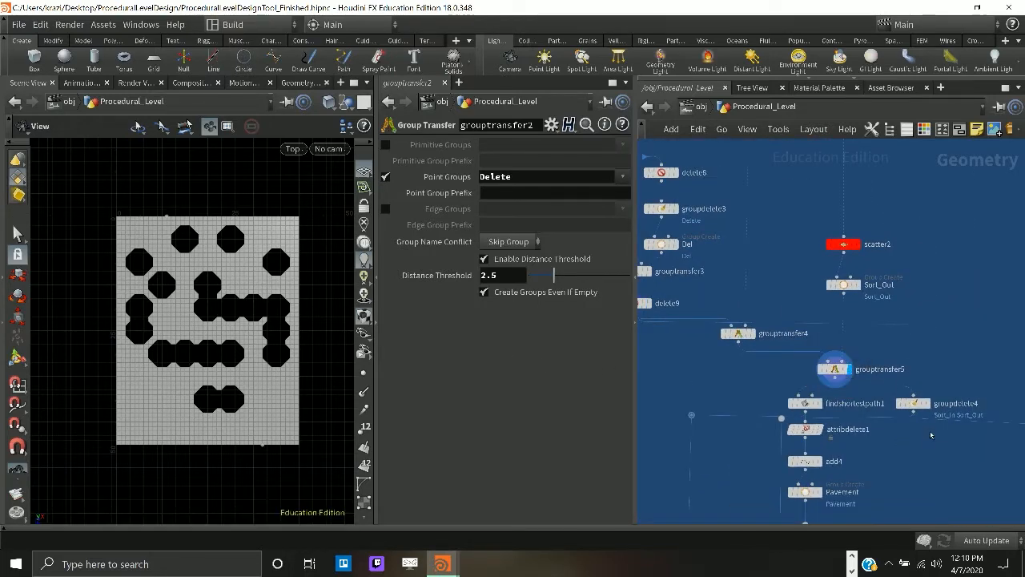
mouse_move(891, 402)
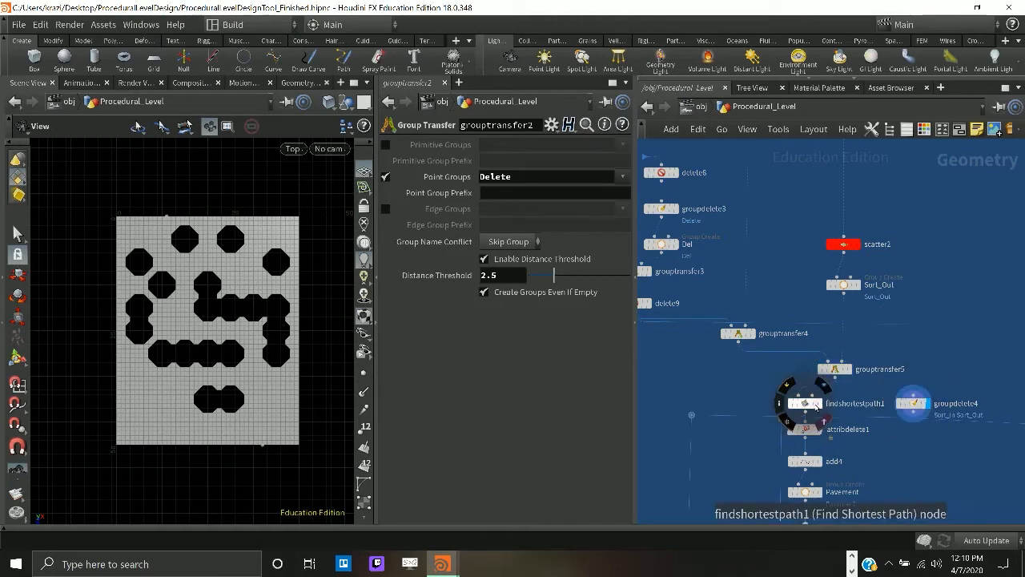
- Display the paths from the findshortestpath1 node and return the display to groupdelete4
click(820, 404)
scroll(892, 448, down, 2)
scroll(892, 448, up, 3)
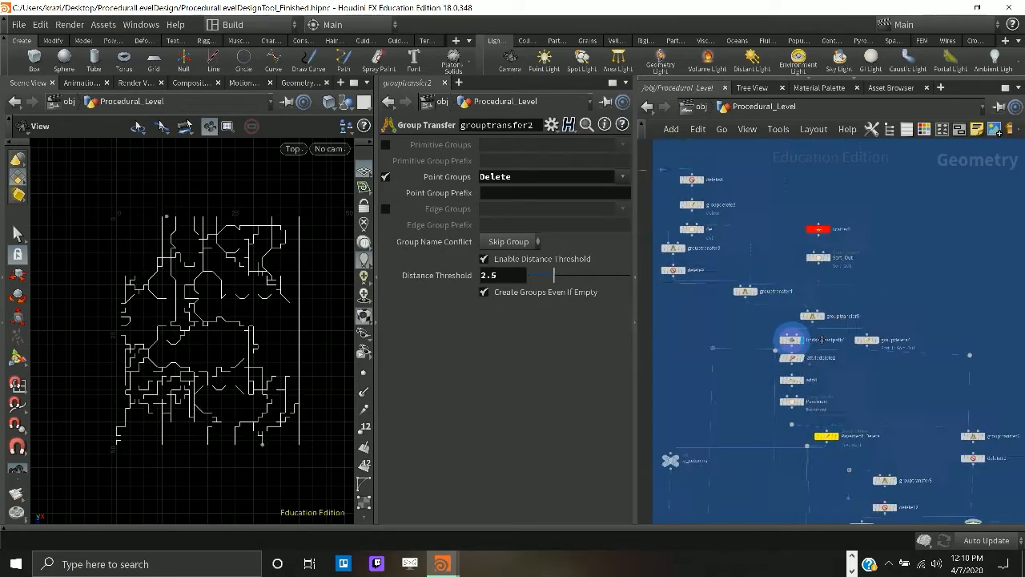
click(875, 279)
scroll(878, 372, down, 3)
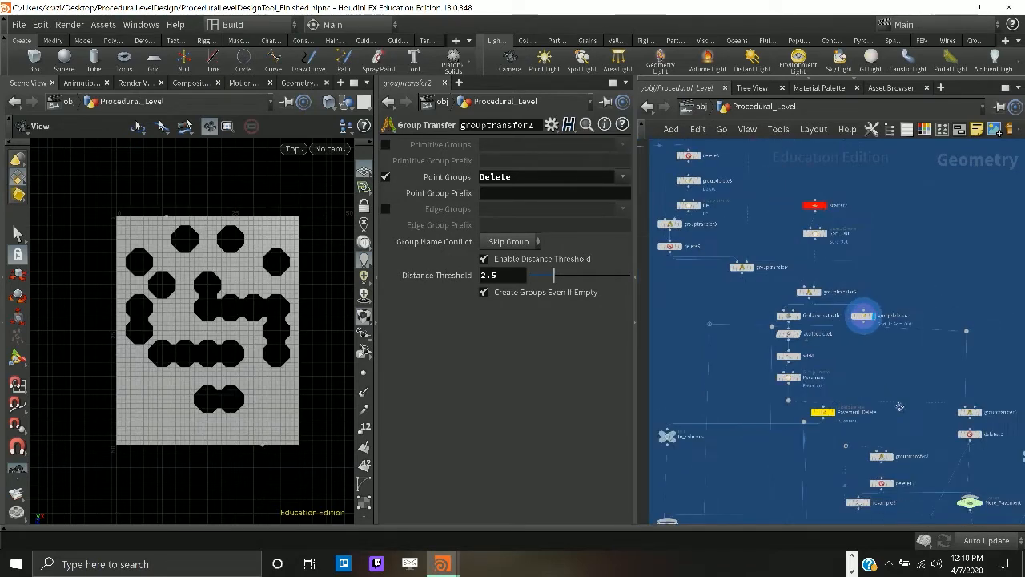
- Display the grouptransfer6 output and the delete10 result below it
middle_drag(897, 404, 790, 339)
scroll(833, 340, up, 4)
mouse_move(903, 358)
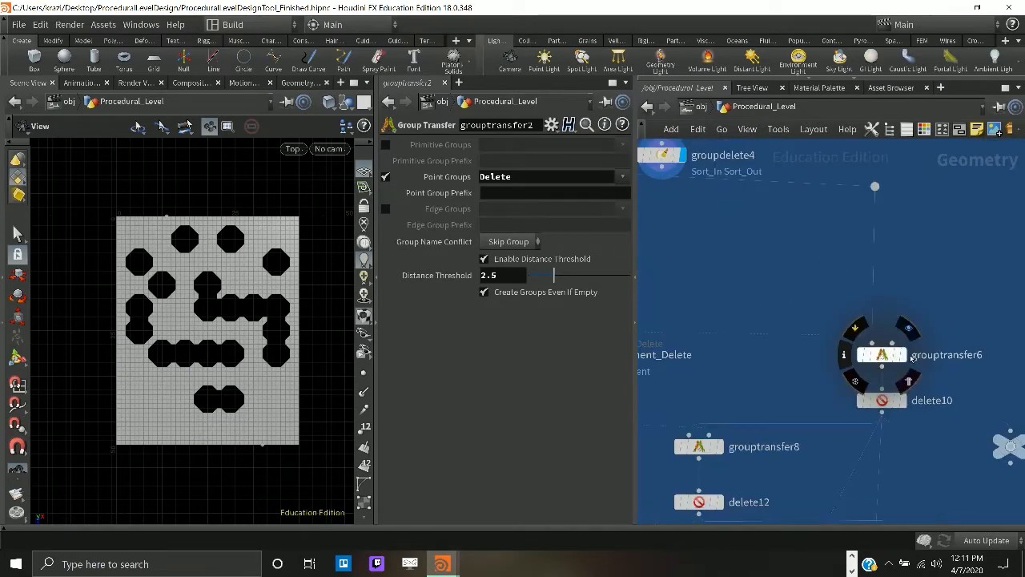
click(909, 328)
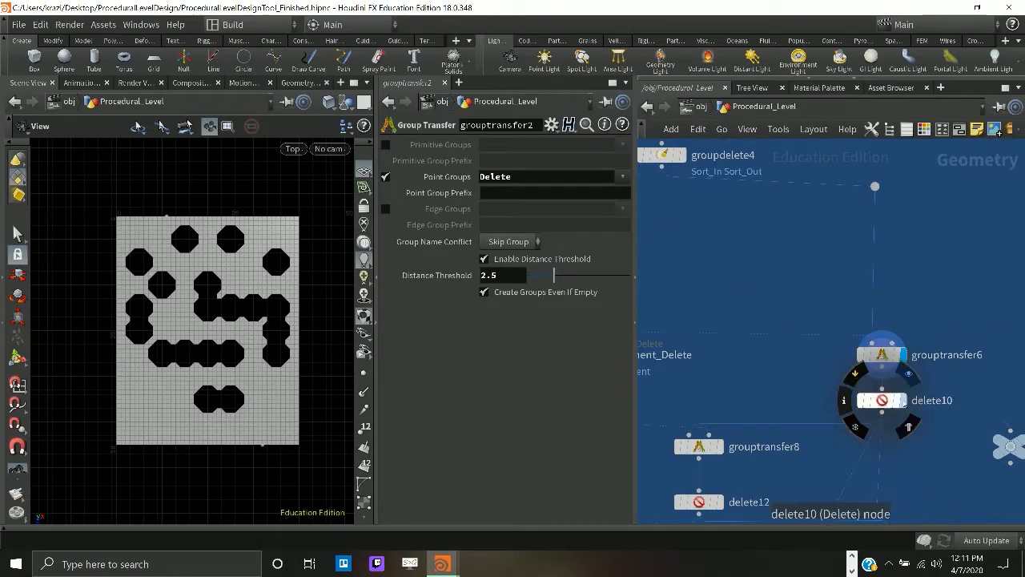
click(904, 401)
scroll(709, 376, down, 2)
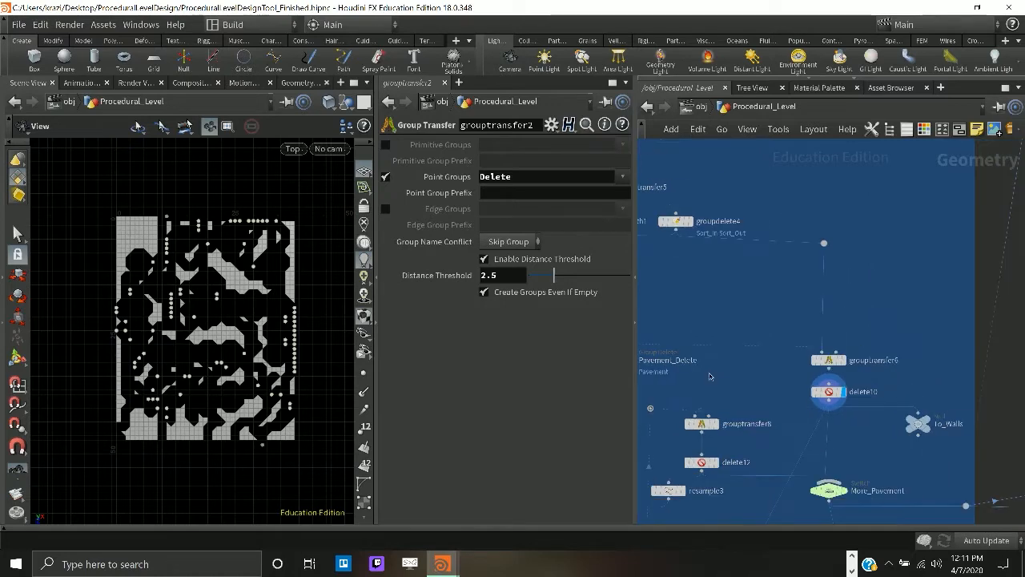
- Look at the Pavement_Delete area, check the Level Generation parameters of Procedural_Level at object level, and re-enter its network
middle_drag(712, 377, 824, 381)
middle_drag(724, 357, 779, 366)
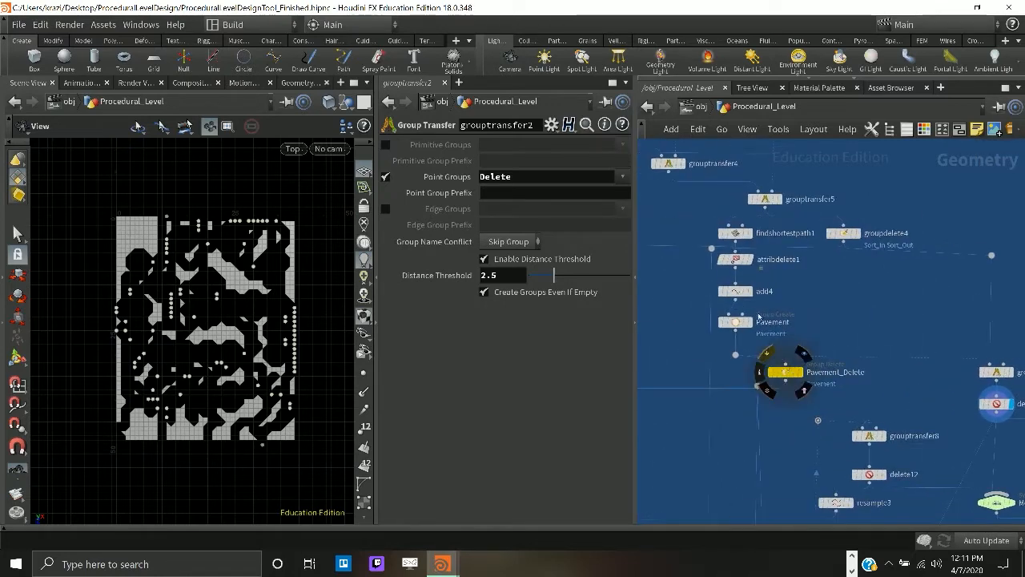
click(691, 108)
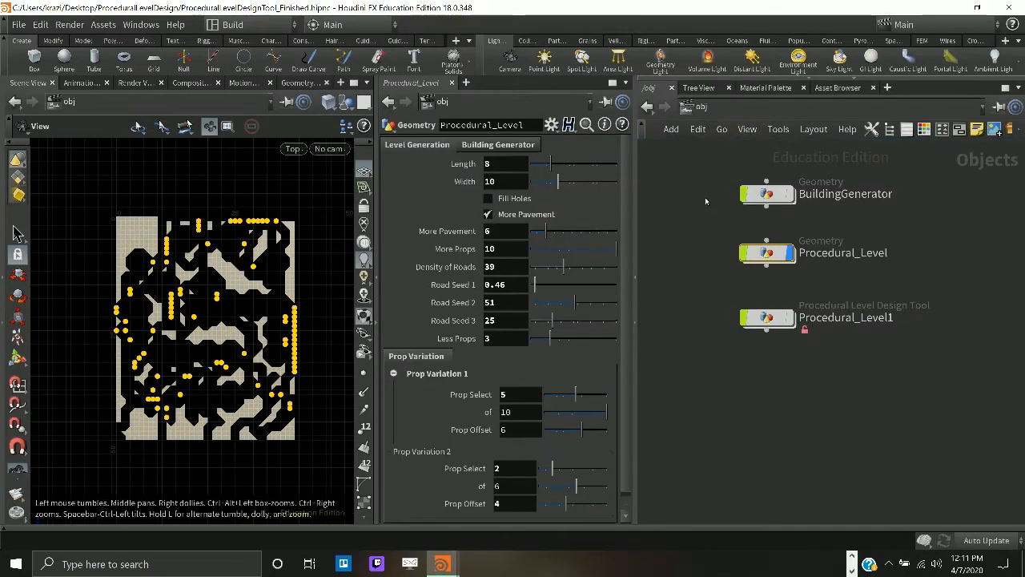
double_click(768, 253)
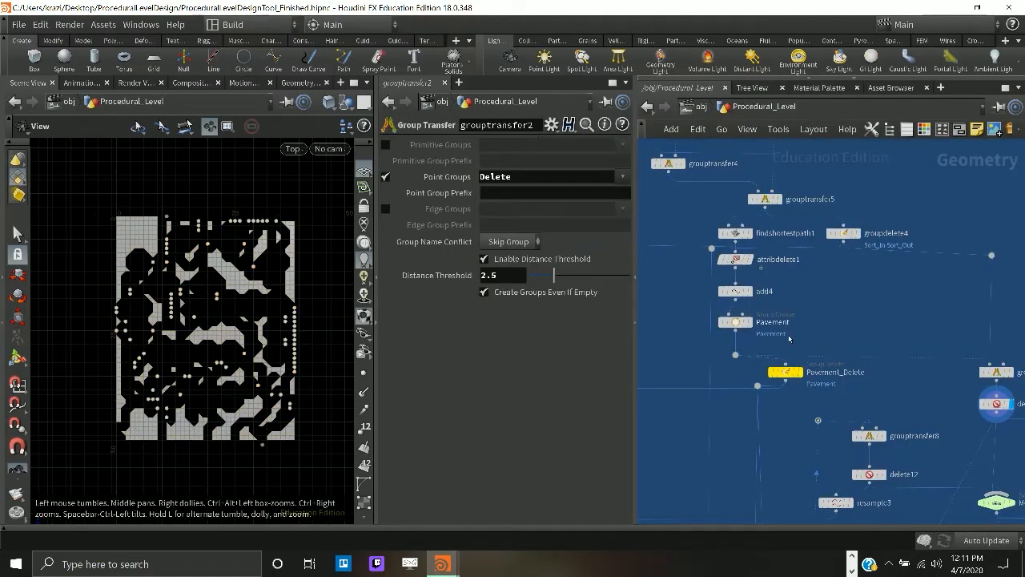
- Locate the Level_OUT null at the end of the network and display the complete level
key(h)
middle_drag(723, 463, 671, 239)
scroll(755, 338, up, 10)
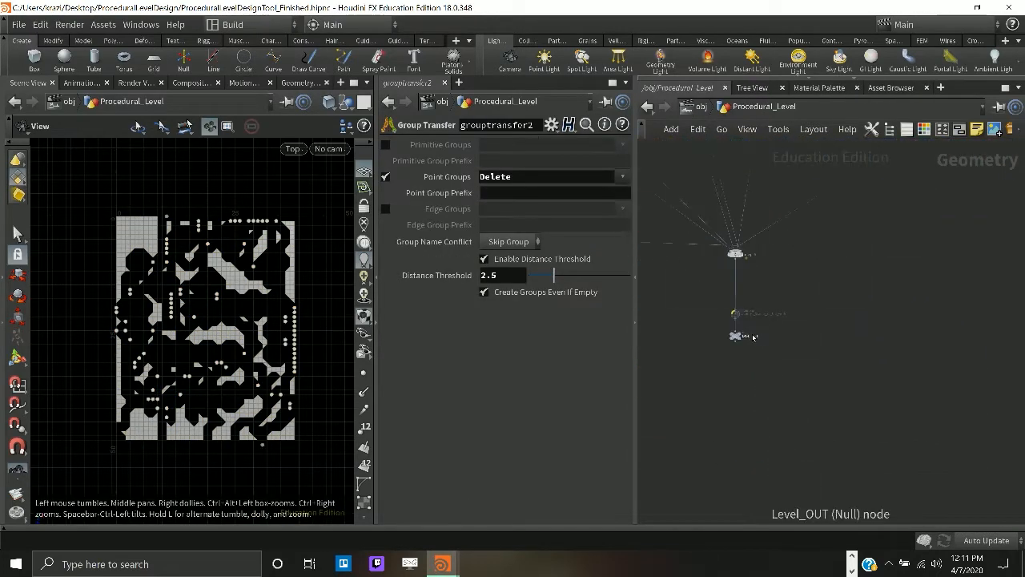
click(731, 316)
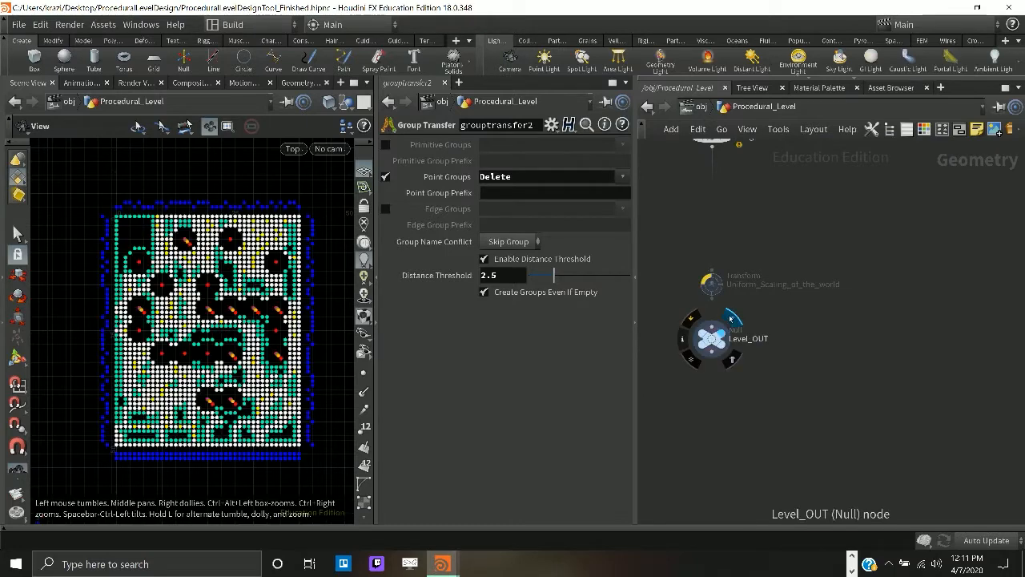
- Show the Building Generator parameters of the Procedural_Level object and enable Generate Buildings
click(697, 108)
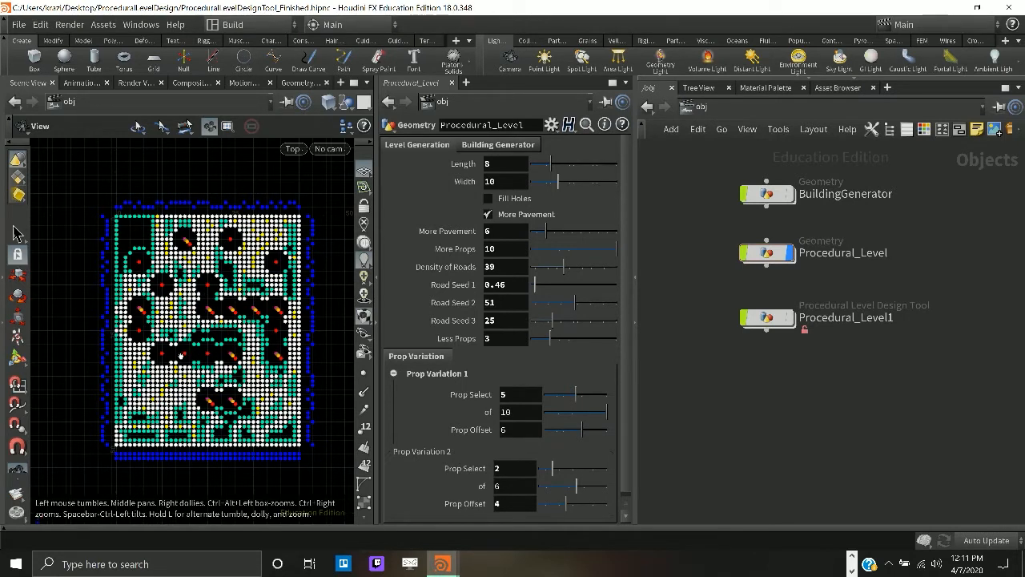
click(499, 144)
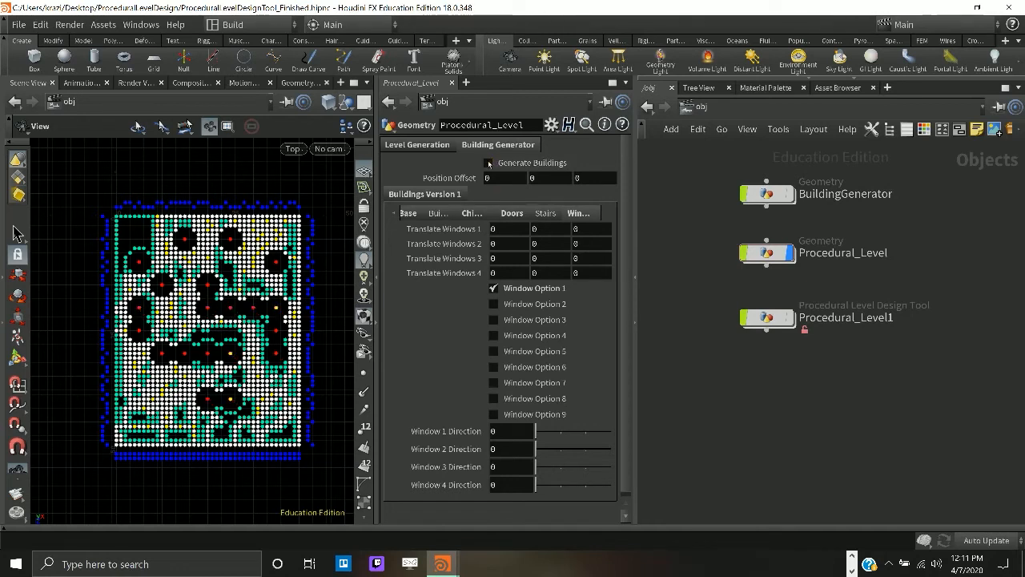
click(490, 164)
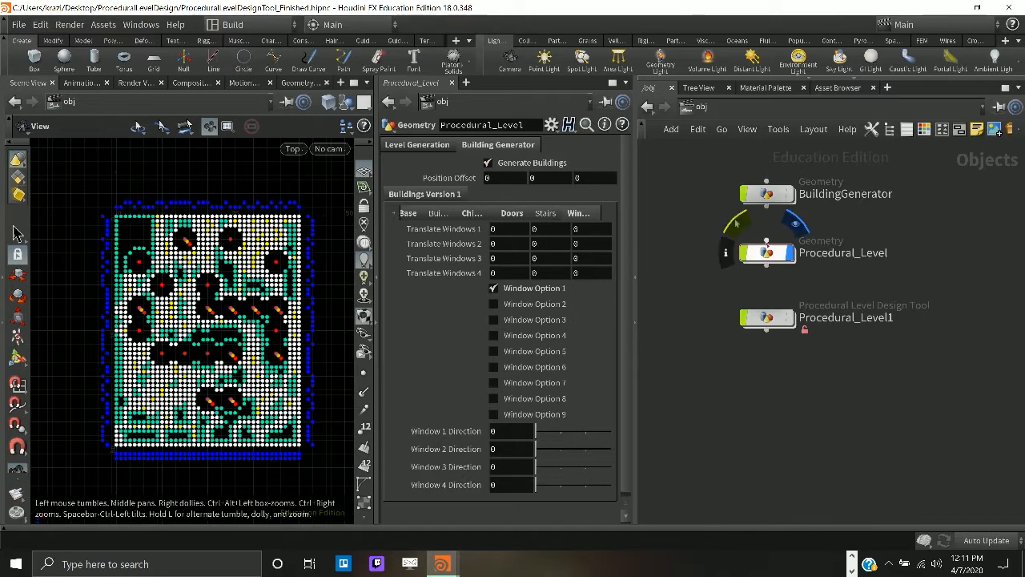
- Re-enter the Procedural_Level network and display the yellow Pavement_Delete node's output
double_click(767, 253)
scroll(732, 384, down, 10)
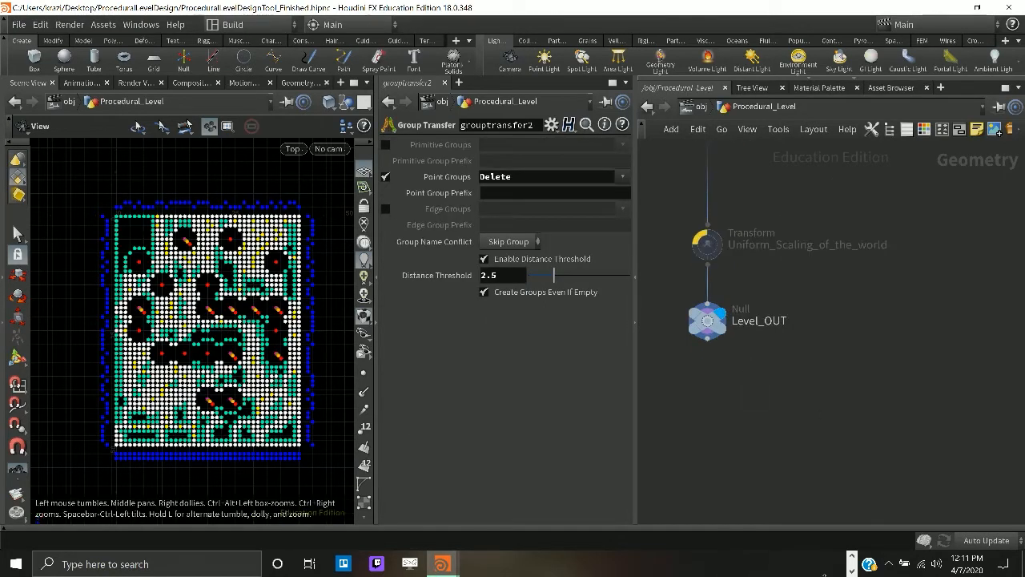
scroll(785, 349, up, 10)
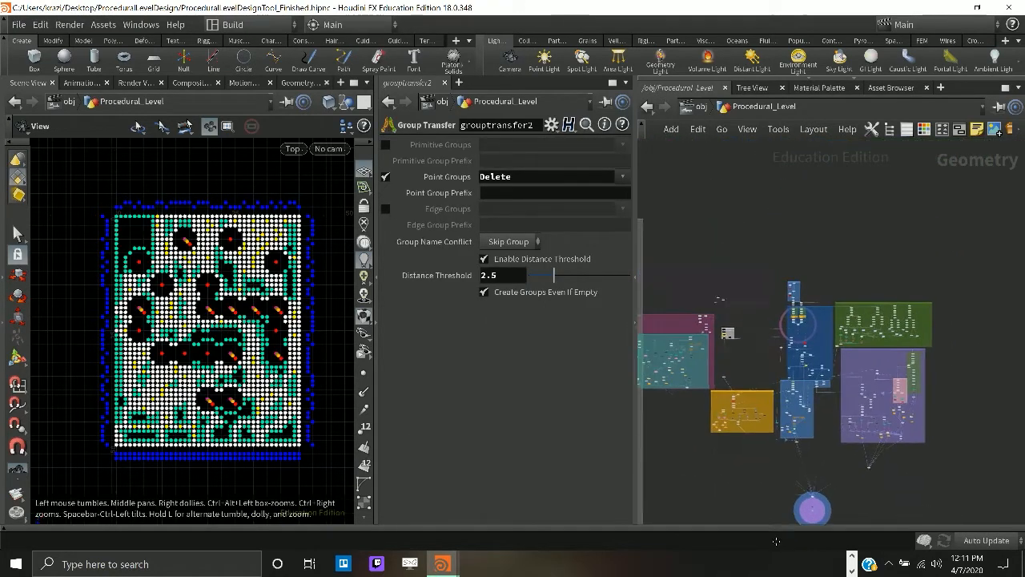
scroll(769, 392, up, 3)
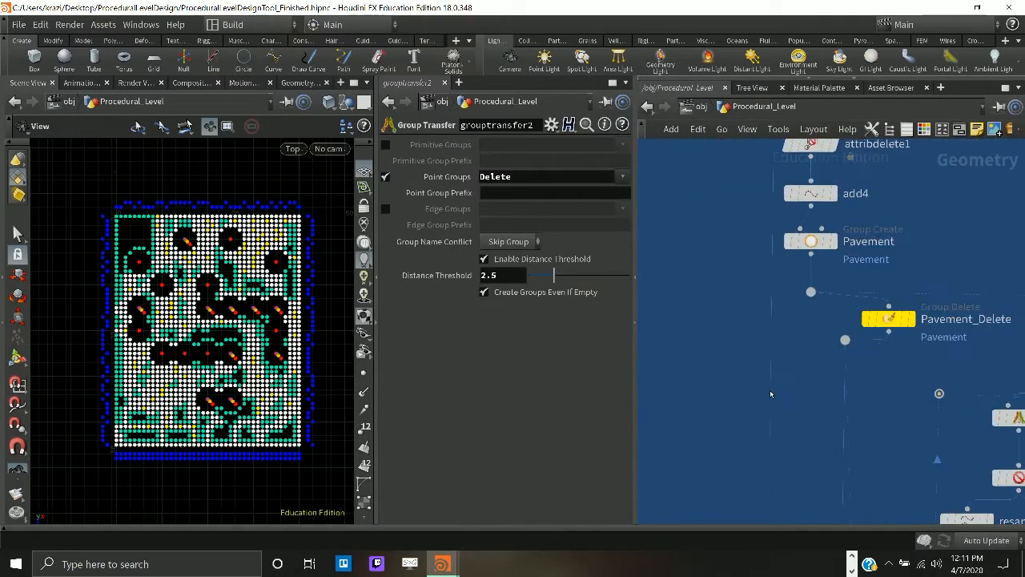
click(918, 290)
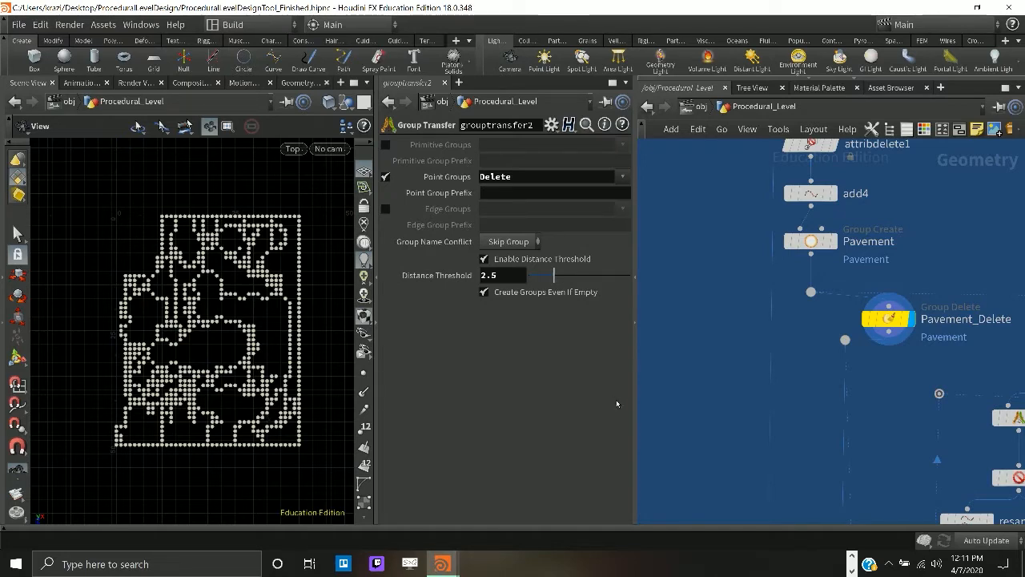
- Locate the Pavement network box and display the output of its MorePavement node
scroll(701, 416, down, 5)
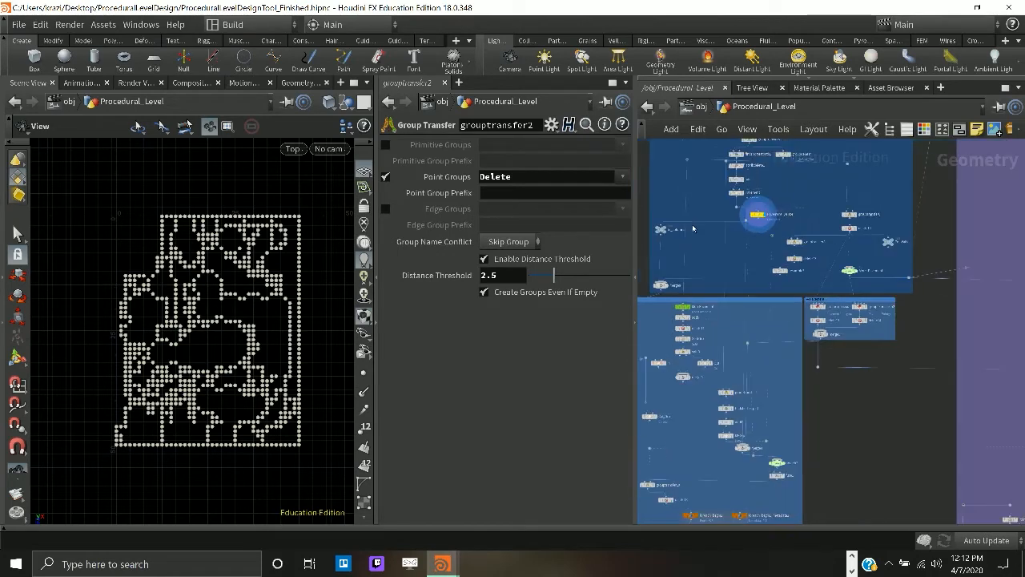
scroll(694, 229, down, 2)
scroll(775, 260, down, 2)
scroll(774, 261, up, 5)
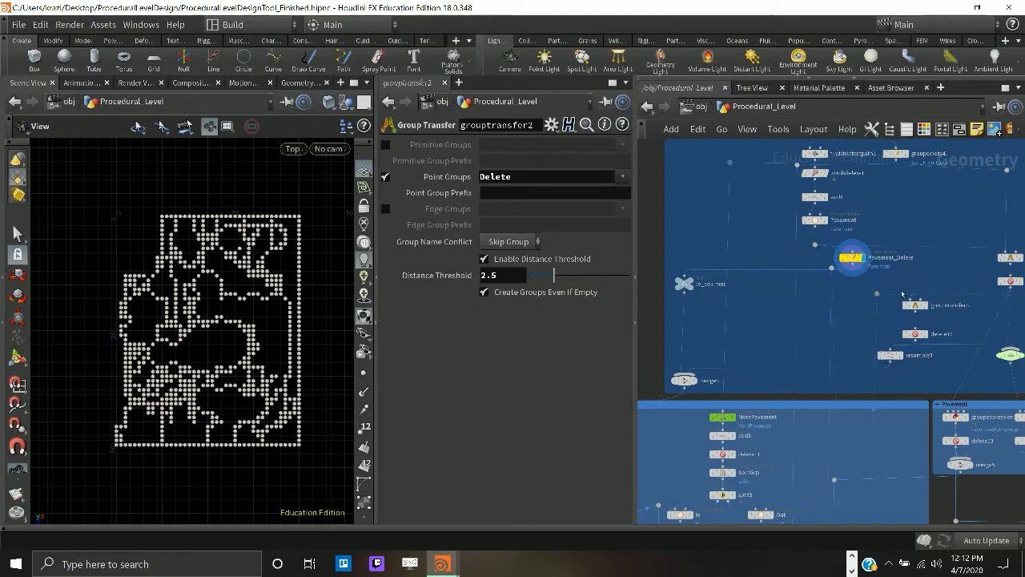
middle_drag(847, 350, 837, 199)
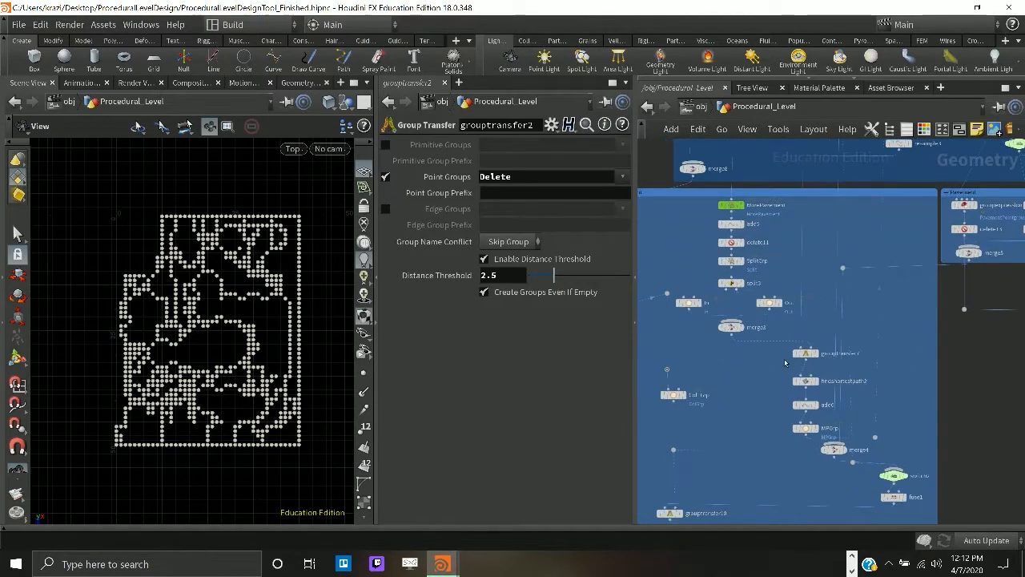
scroll(747, 225, up, 1)
middle_drag(704, 278, 789, 295)
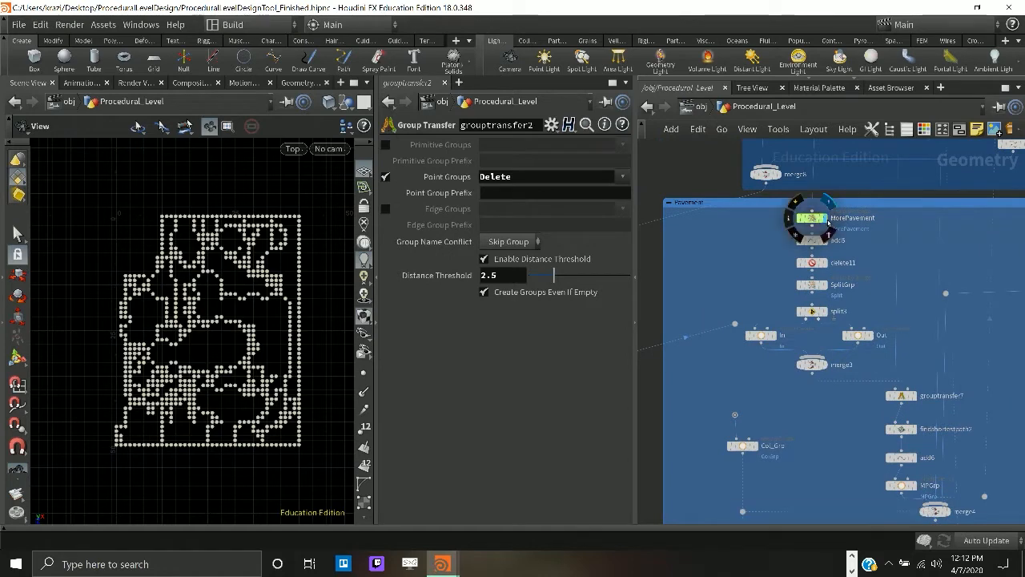
- Display the add5 output and the delete11 points, and show the delete11 parameters for the MorePavement group
click(829, 230)
scroll(837, 224, up, 3)
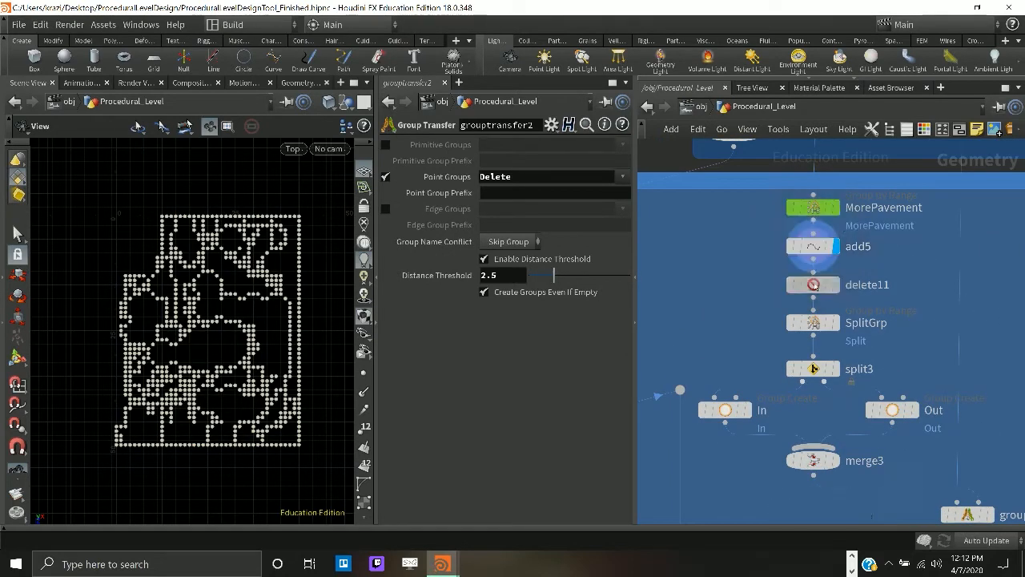
click(830, 284)
click(834, 284)
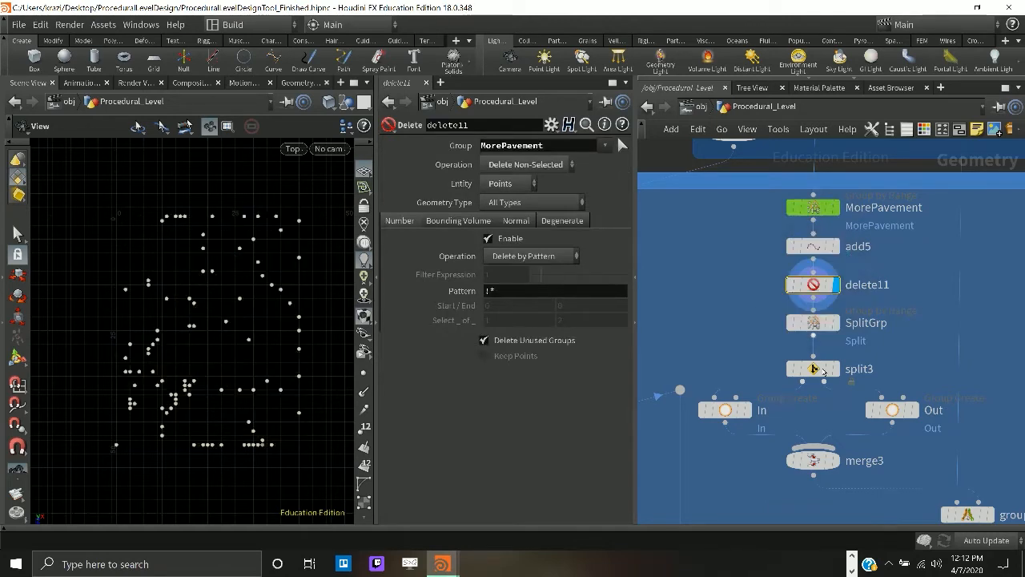
scroll(140, 238, up, 1)
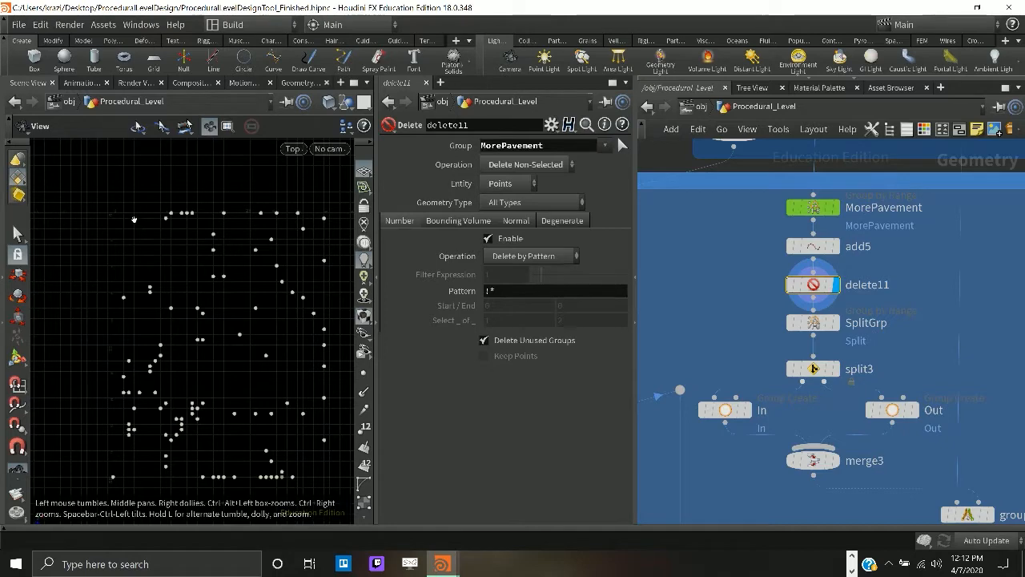
- Follow the Pavement network down past the foreach loop and display the Attribute_instance35 output
scroll(851, 387, down, 4)
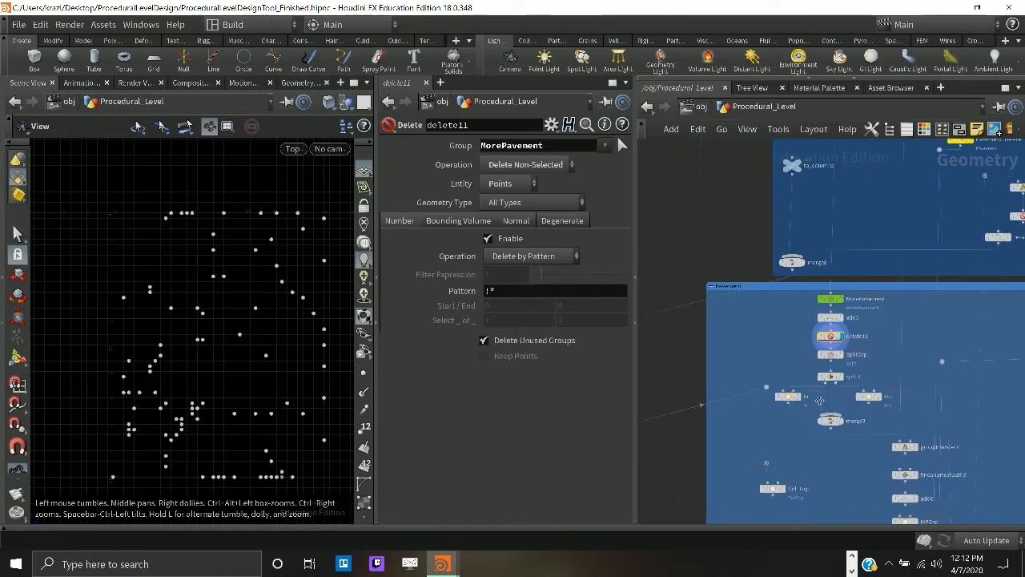
middle_drag(867, 517, 841, 321)
scroll(842, 342, down, 1)
scroll(841, 342, down, 1)
middle_click(828, 417)
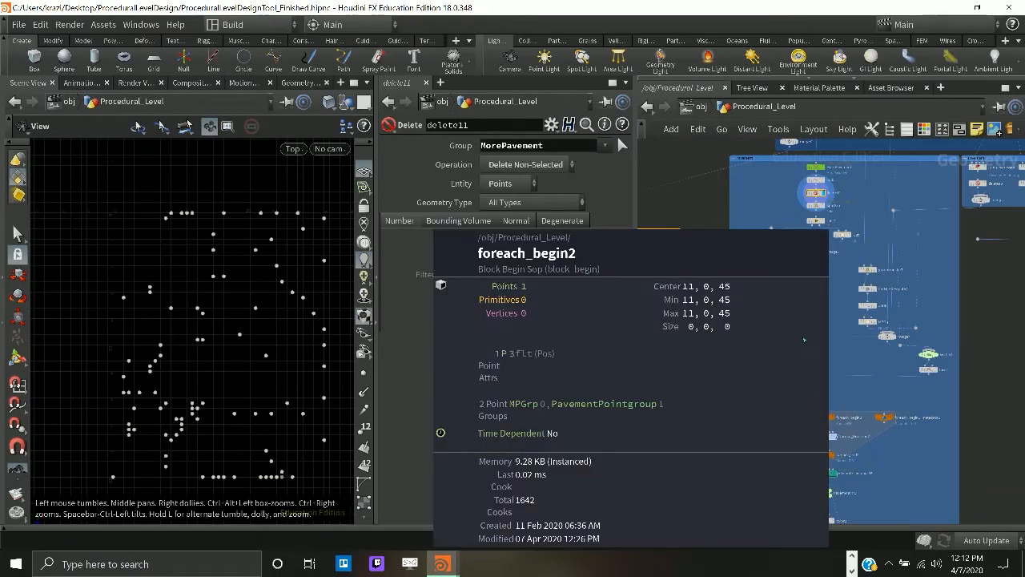
middle_drag(862, 378, 857, 352)
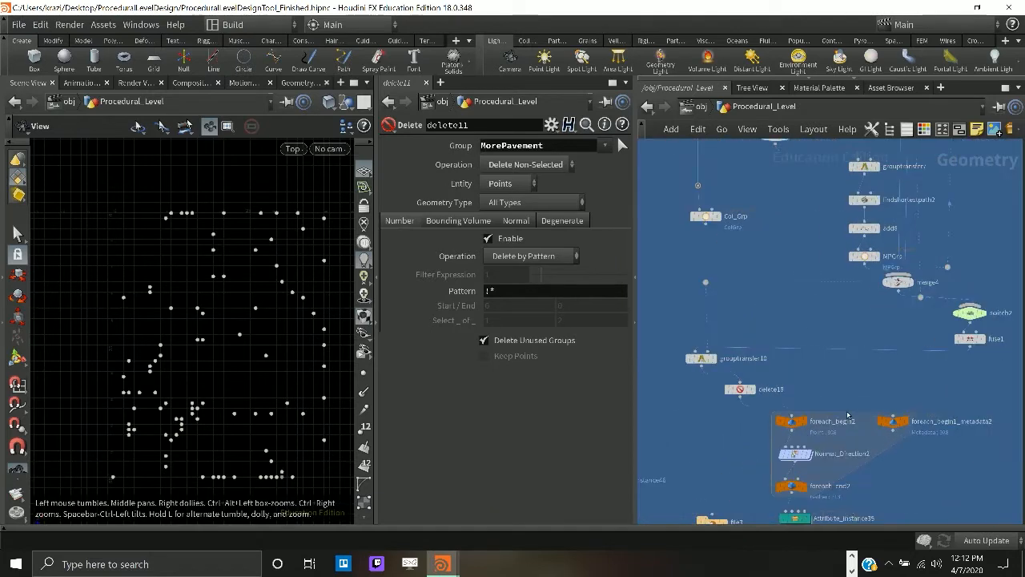
scroll(861, 357, down, 2)
scroll(861, 361, up, 5)
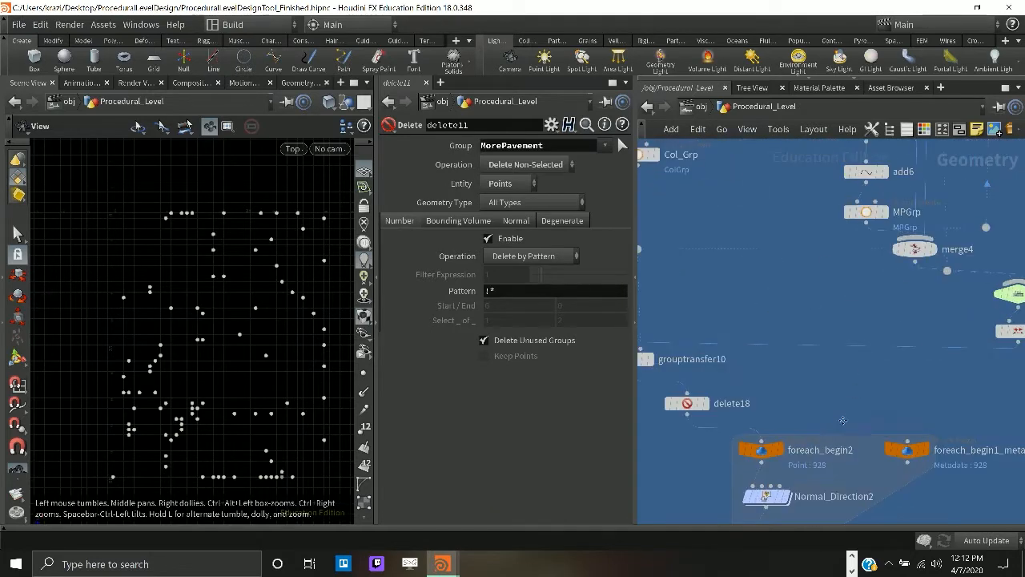
mouse_move(861, 349)
middle_down()
mouse_move(858, 316)
mouse_move(856, 354)
middle_up()
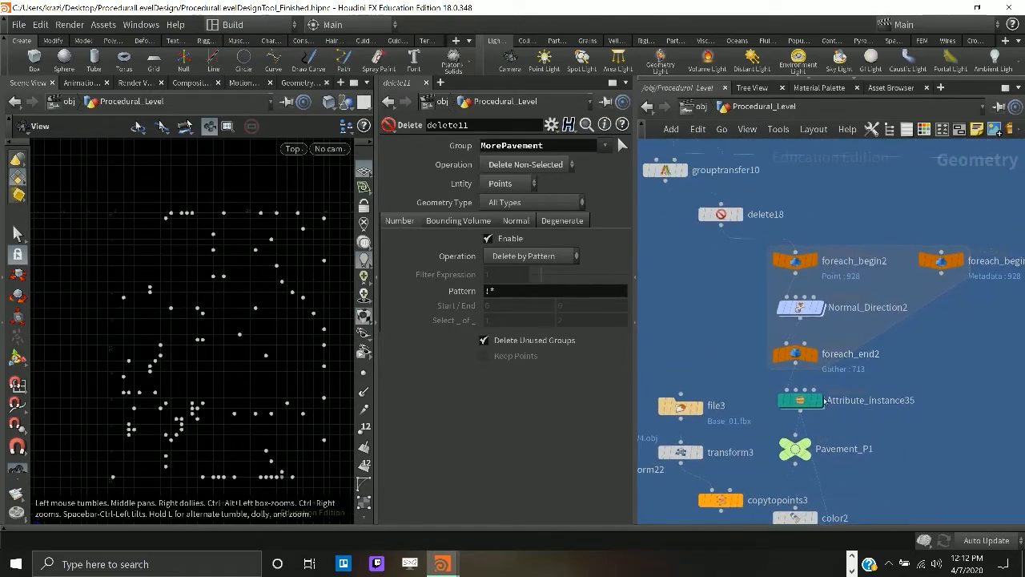
mouse_move(822, 406)
mouse_move(825, 434)
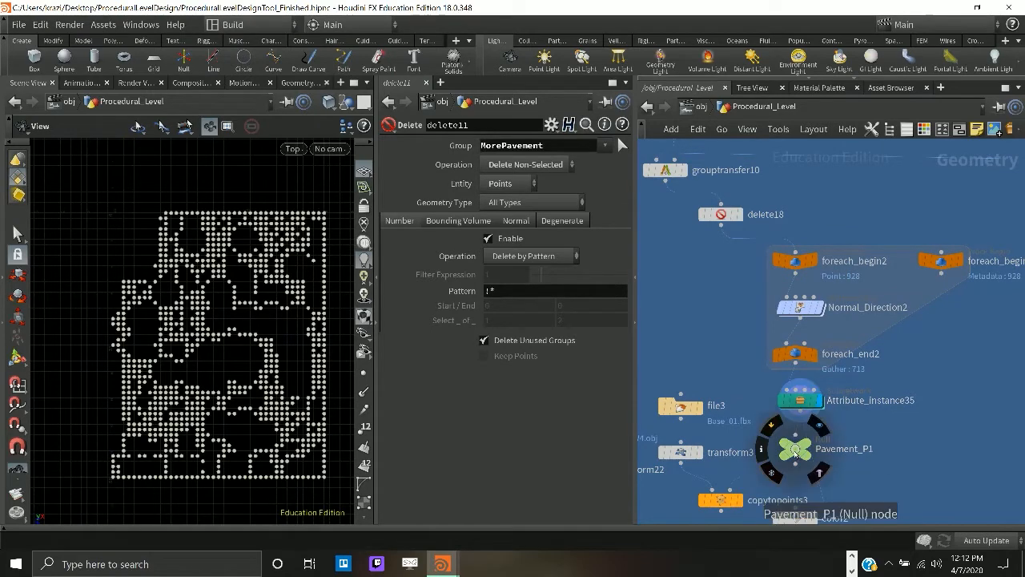
- Display the copytopoints3 output framed in the viewport and show the parameters of its source file3 node
middle_drag(741, 504, 799, 396)
mouse_move(798, 395)
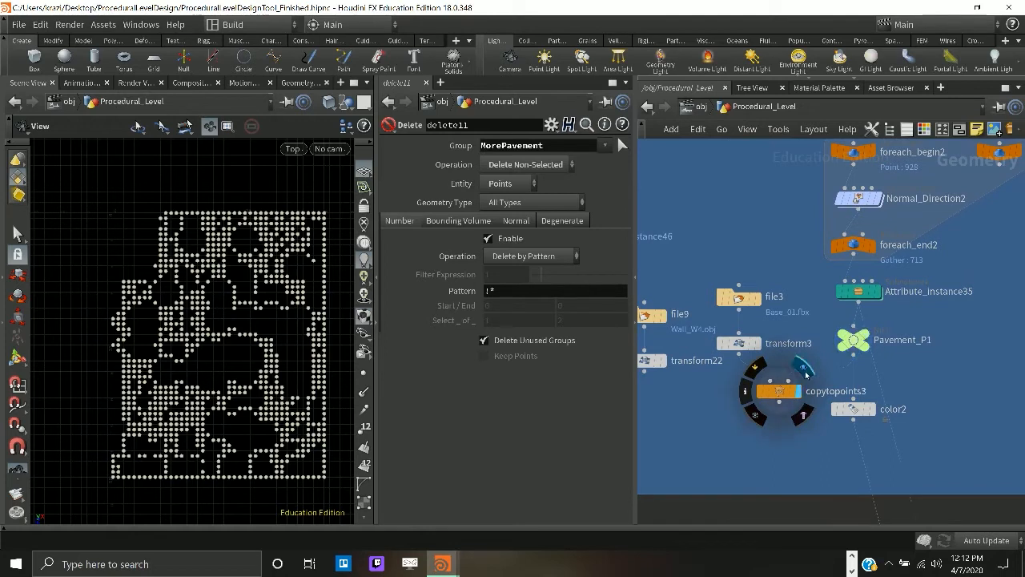
click(805, 370)
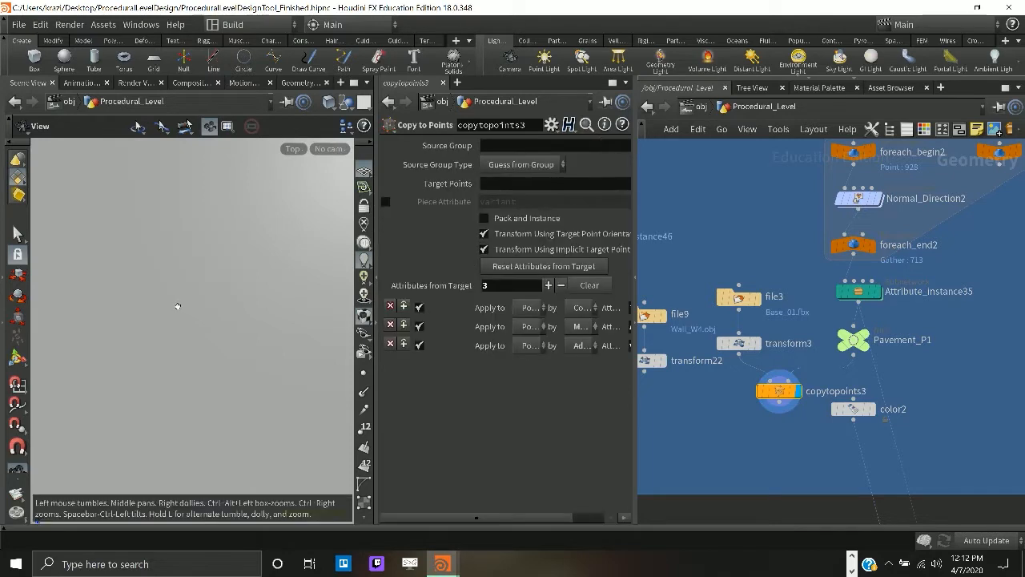
key(f)
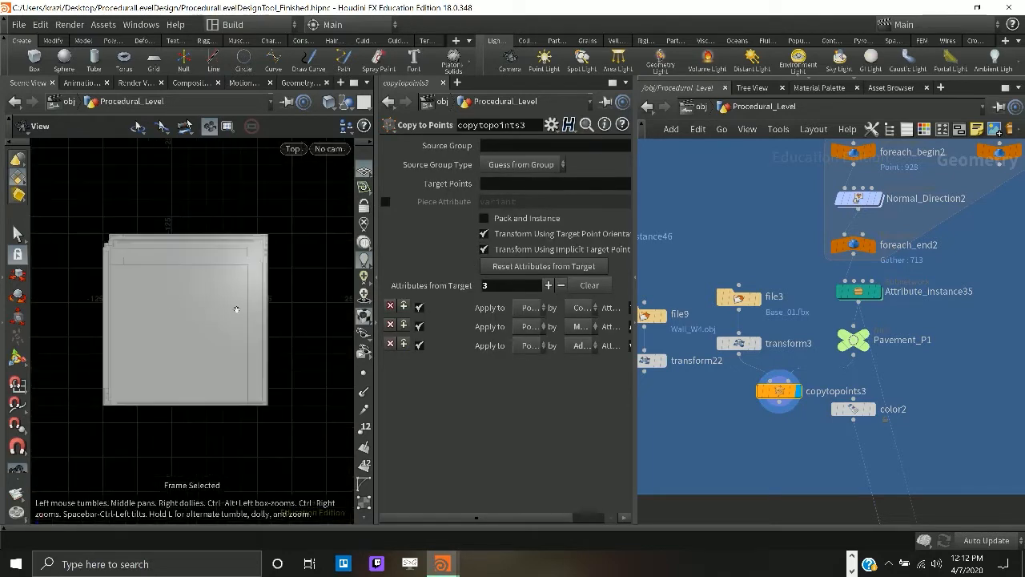
click(744, 304)
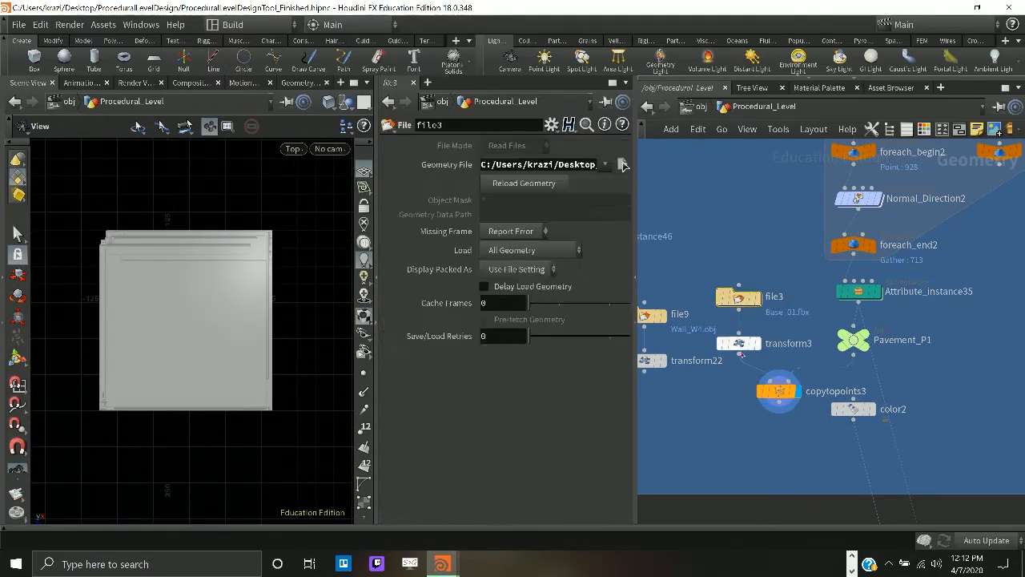
- Revert the transform3 node's Uniform Scale to its default of 1 and save the scene
click(741, 343)
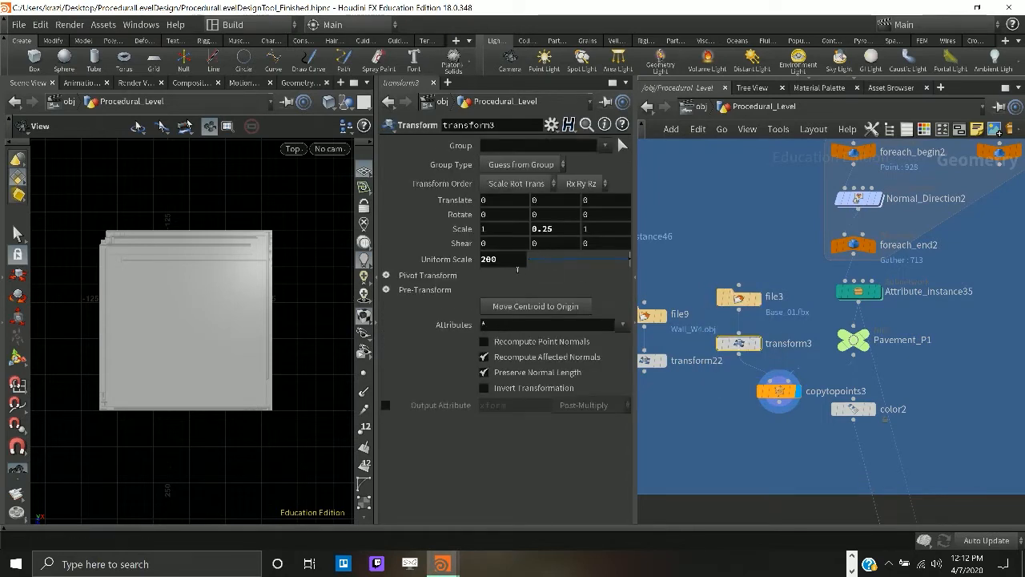
right_click(419, 262)
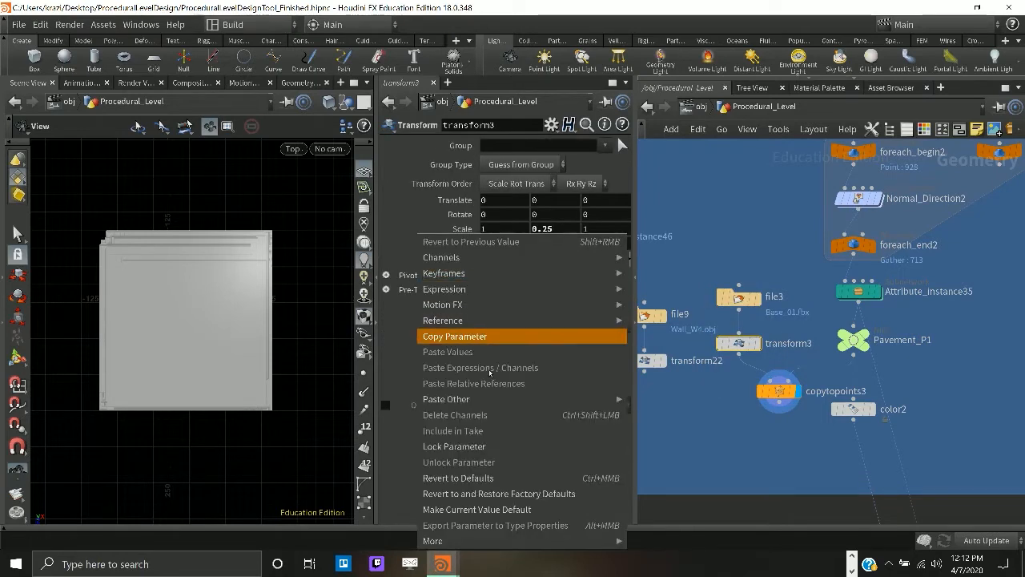
click(458, 477)
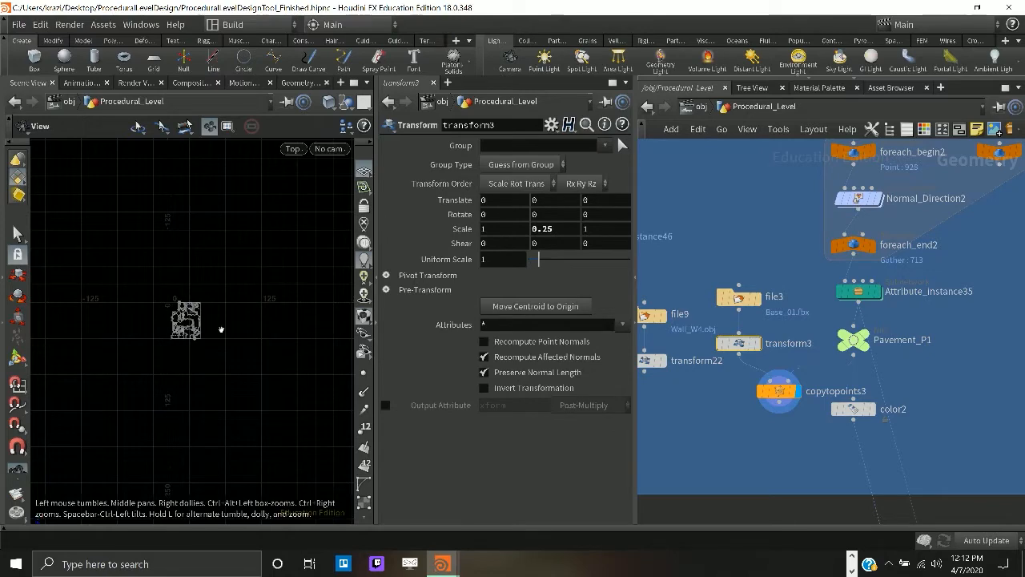
key(f)
scroll(254, 328, down, 3)
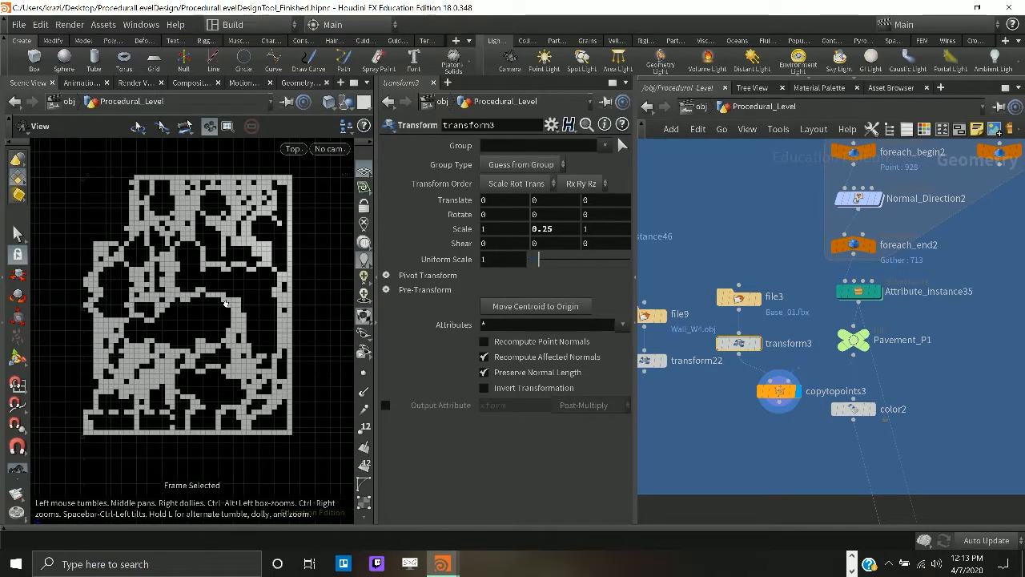
key(ctrl+s)
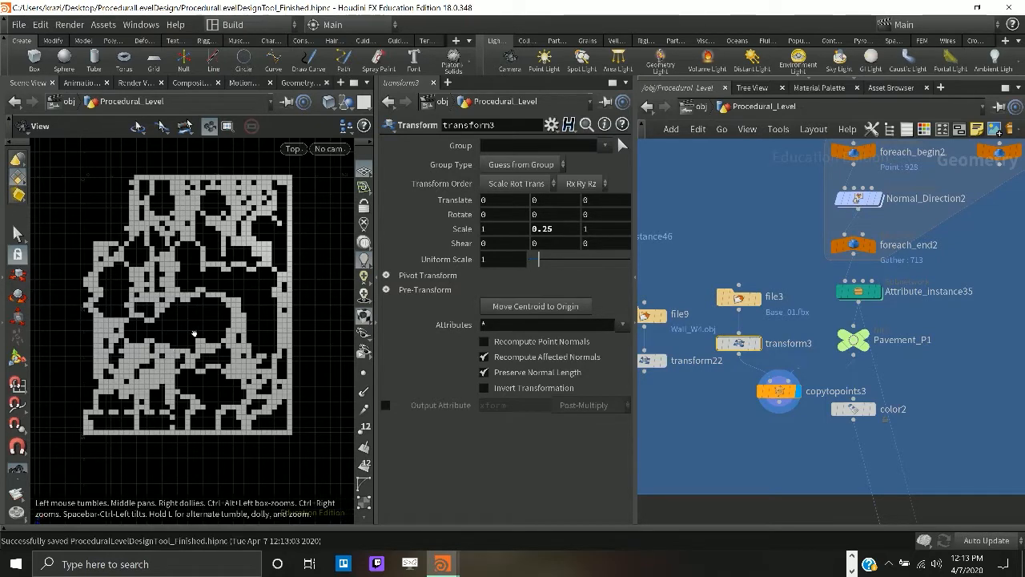
- Show the Normal_Direction2 parameters and display the Attribute_instance35 output
click(859, 198)
middle_drag(892, 244, 865, 274)
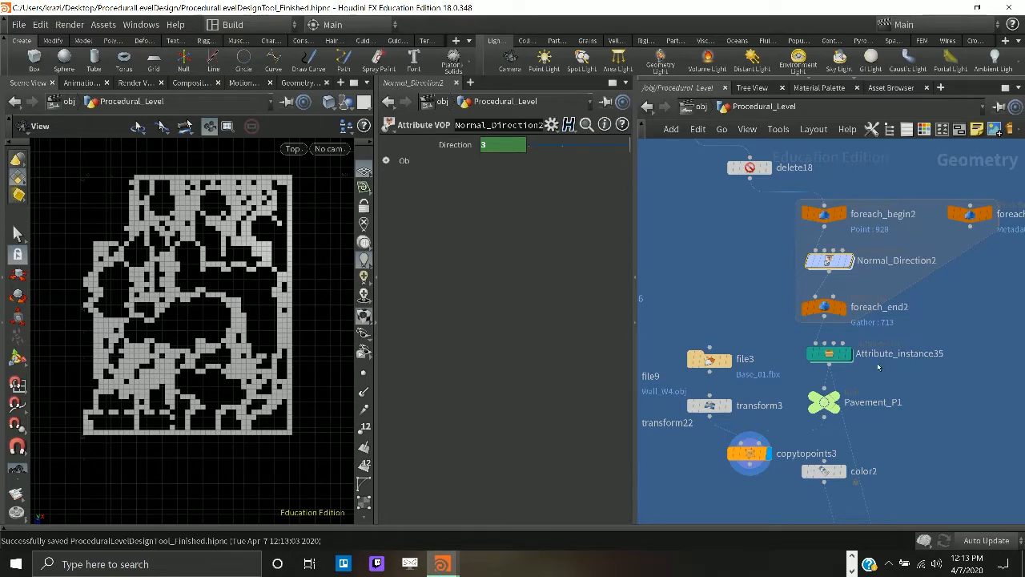
click(849, 354)
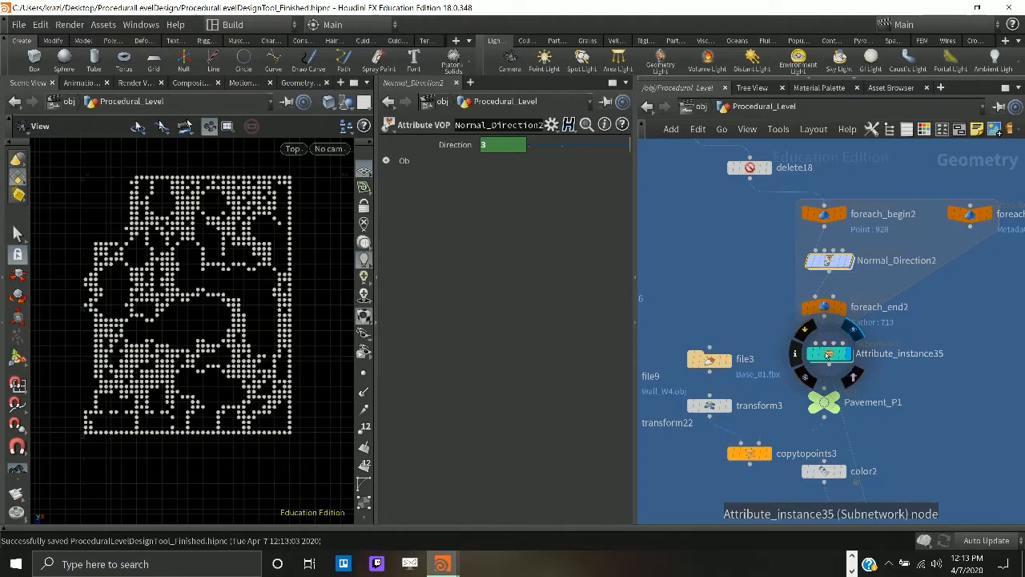
- Enter the Attribute_instance35 subnetwork and inspect the parameters of add1, clean1 and attribcreate156, including the unreal_instance attribute name
double_click(828, 355)
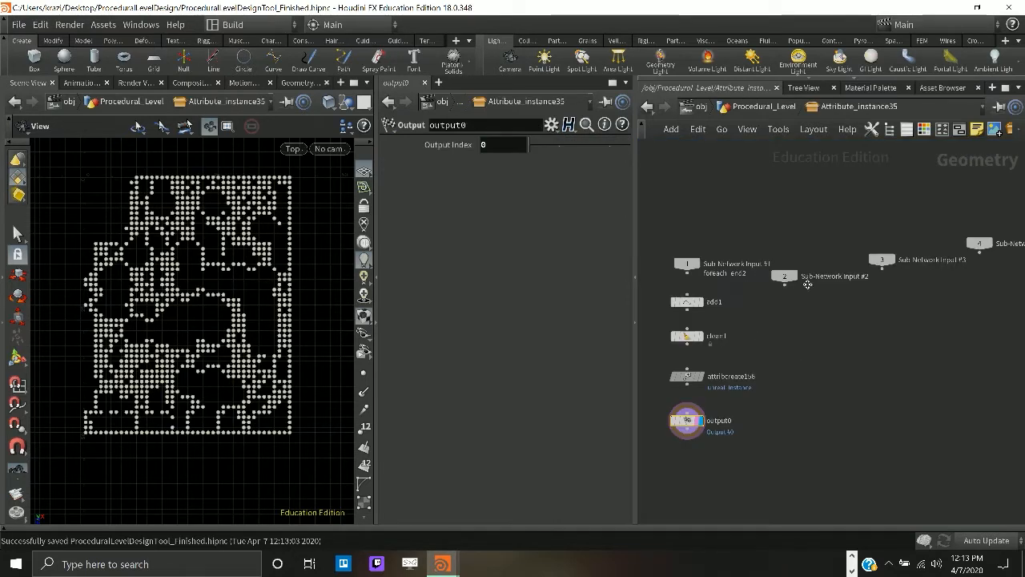
middle_drag(808, 285, 822, 289)
scroll(824, 291, up, 4)
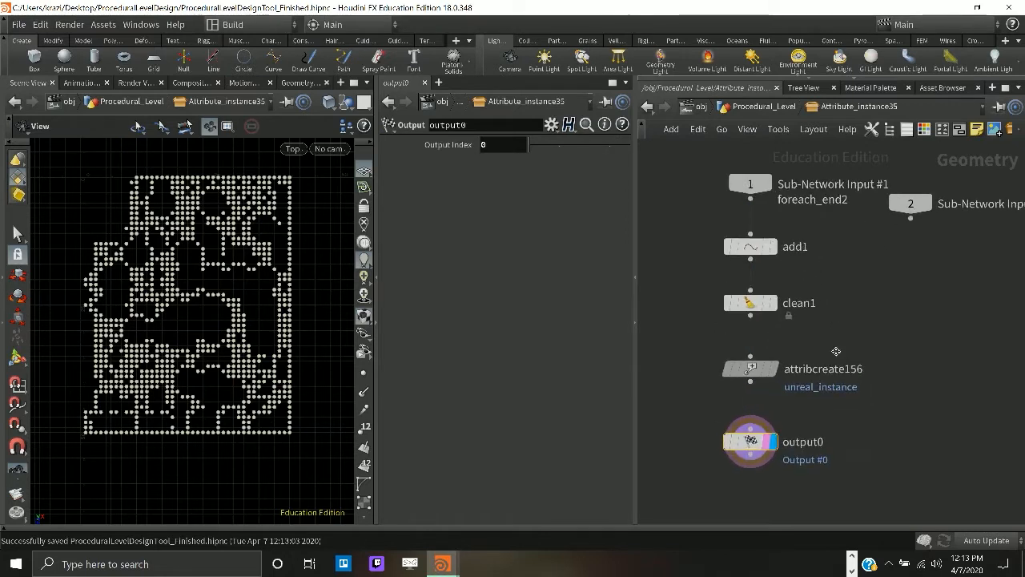
middle_drag(835, 351, 826, 370)
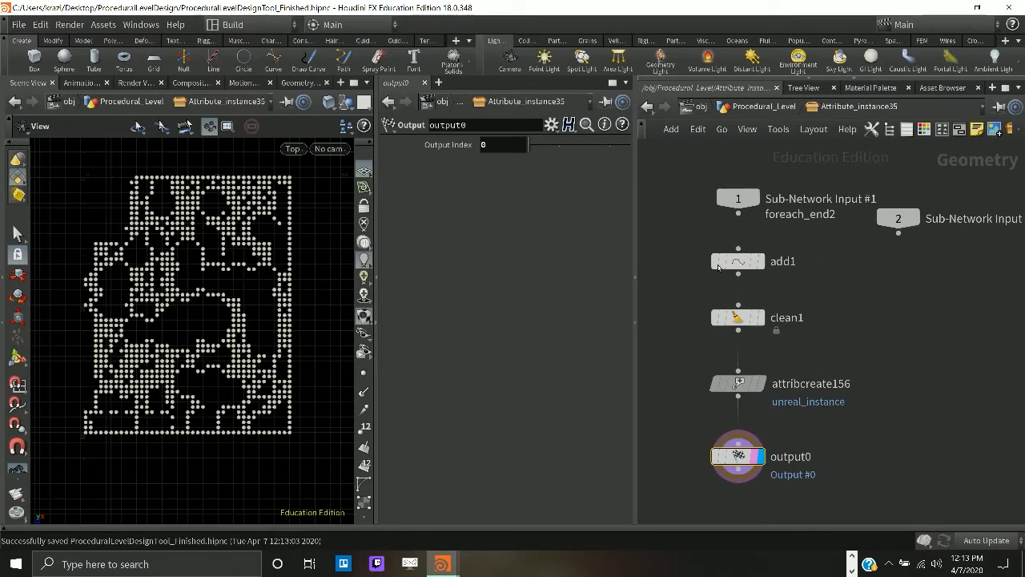
click(725, 264)
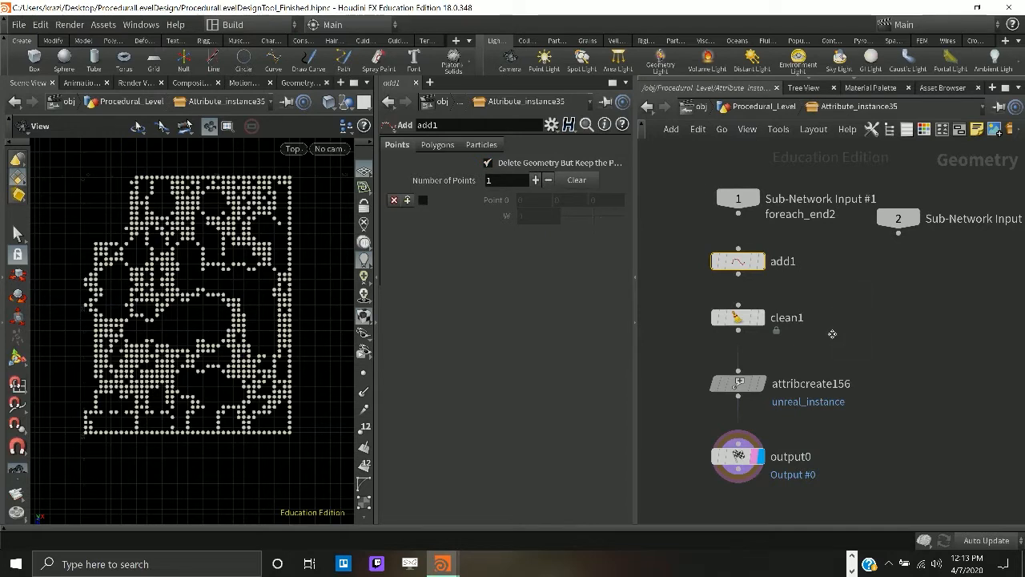
middle_drag(832, 333, 834, 293)
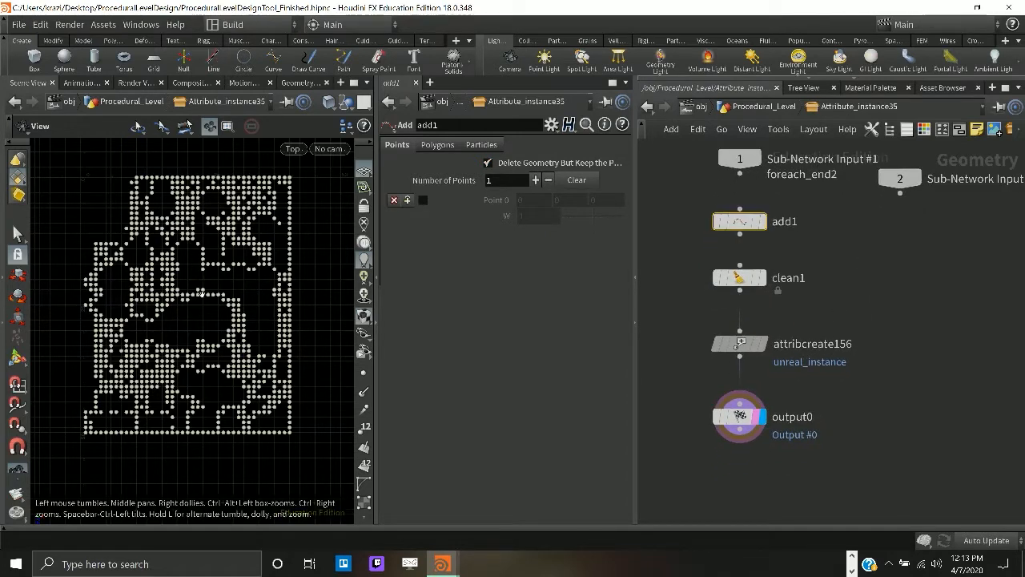
click(739, 278)
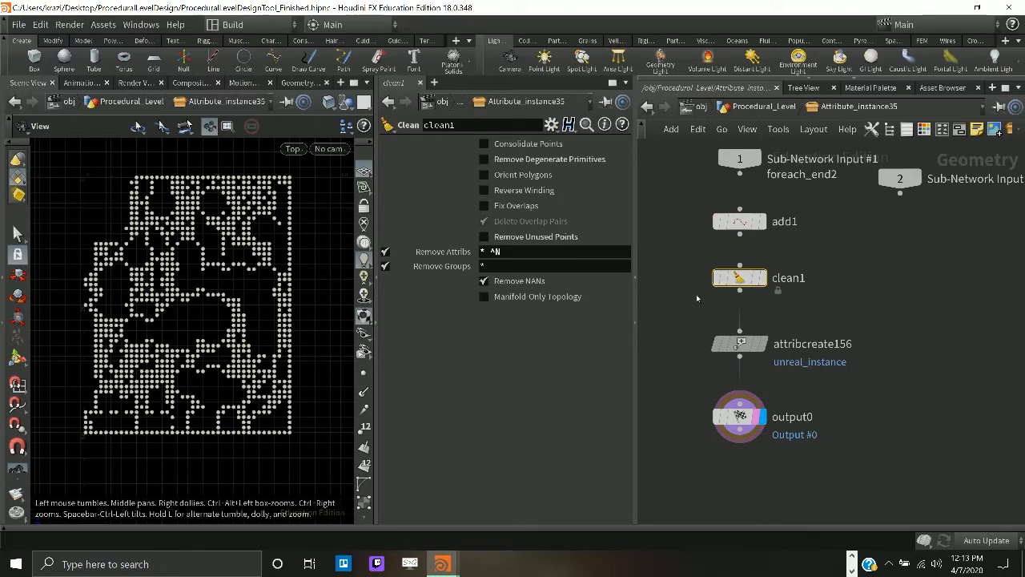
mouse_move(740, 345)
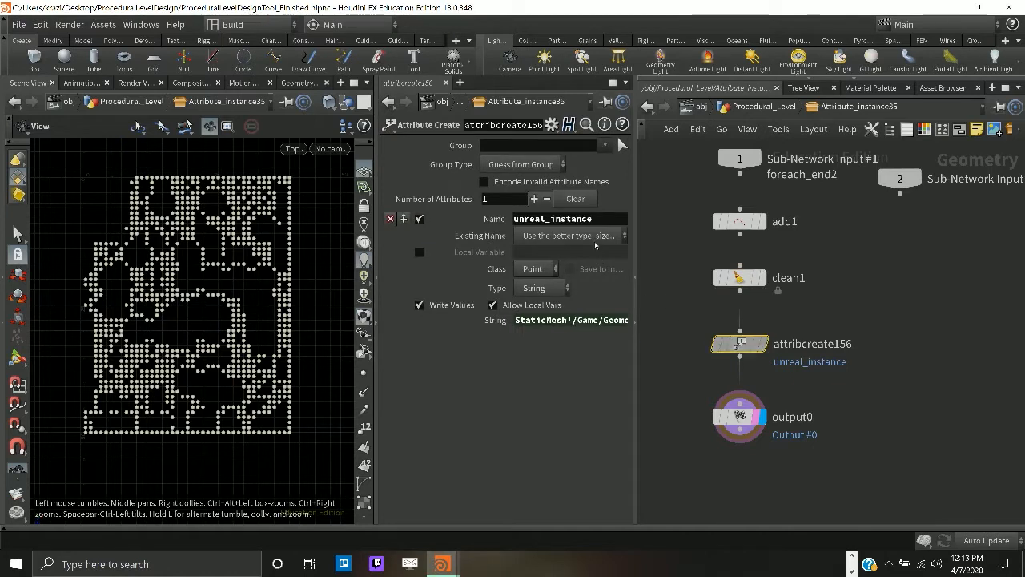
click(608, 223)
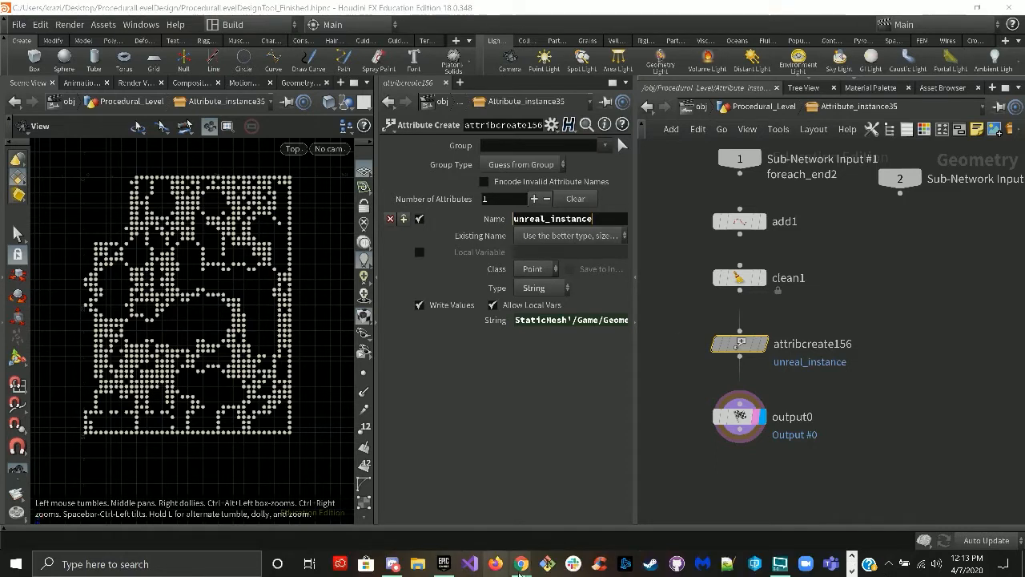
- Switch to Chrome's Houdini Engine for Unreal documentation and go to the Attribute Instancers section of the Instances page
mouse_move(520, 564)
click(486, 530)
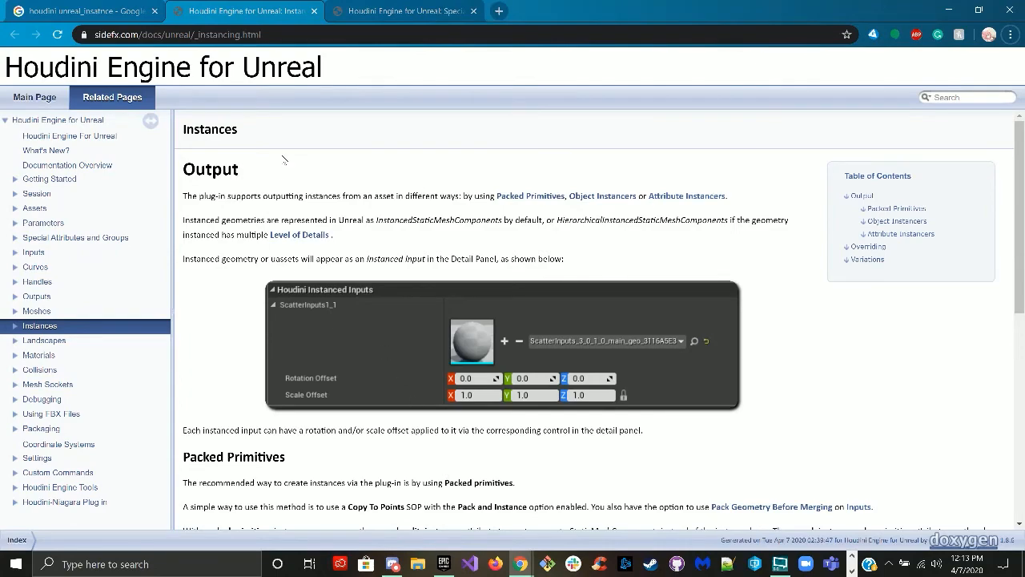
scroll(283, 164, down, 8)
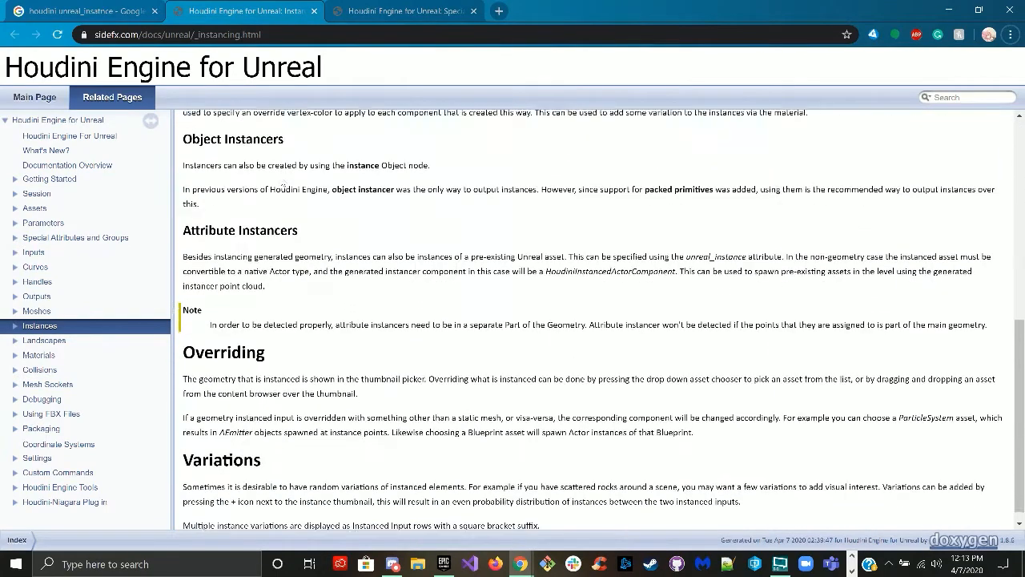
- Show the Special Attributes and Groups documentation page and highlight the description of unreal_instance
click(404, 11)
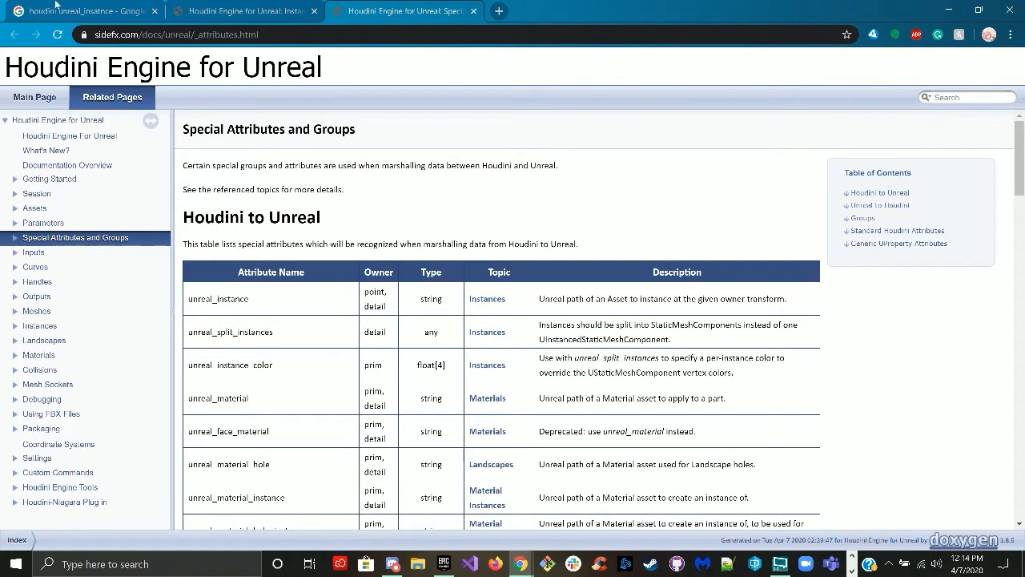
click(240, 11)
click(405, 11)
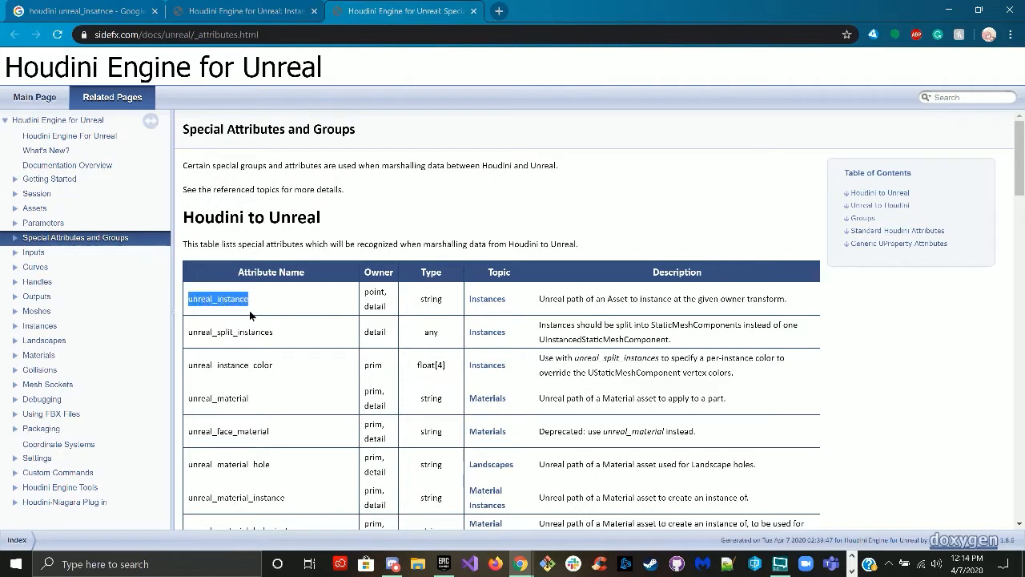
drag(365, 291, 793, 310)
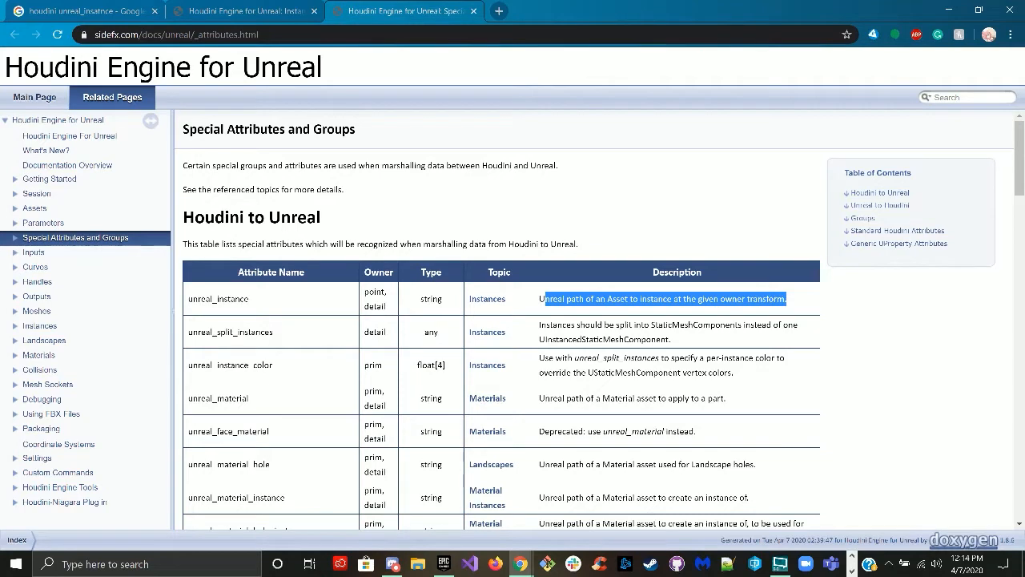
- Compare the Special Attributes page with the Instances page and review the Instances page back up to its Output section
click(229, 6)
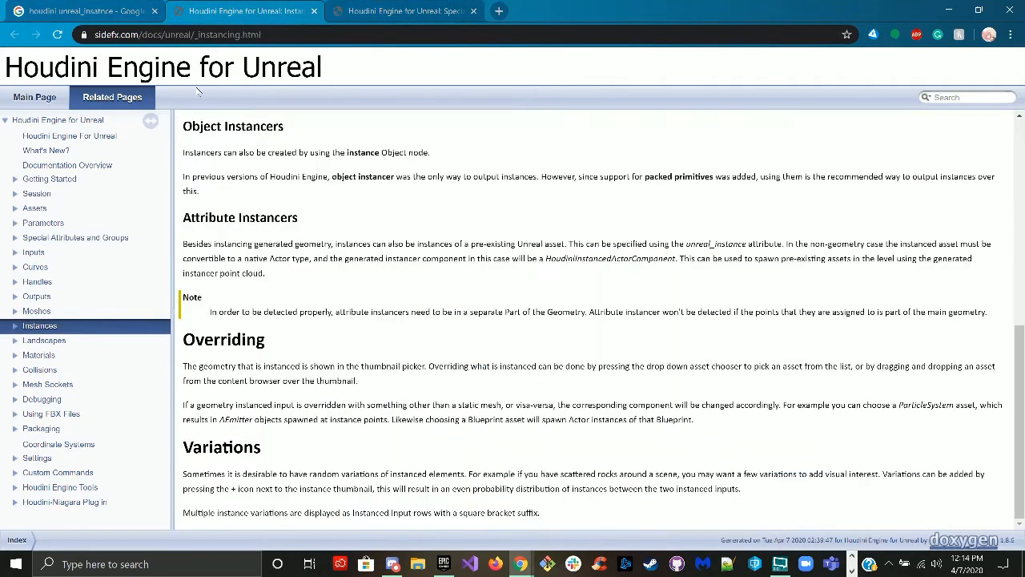
click(353, 16)
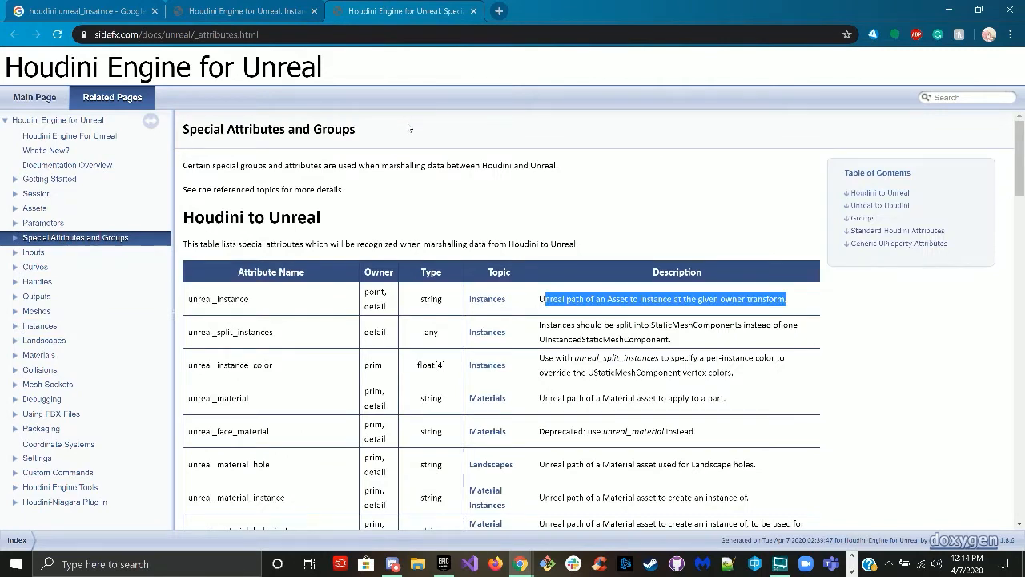
click(248, 11)
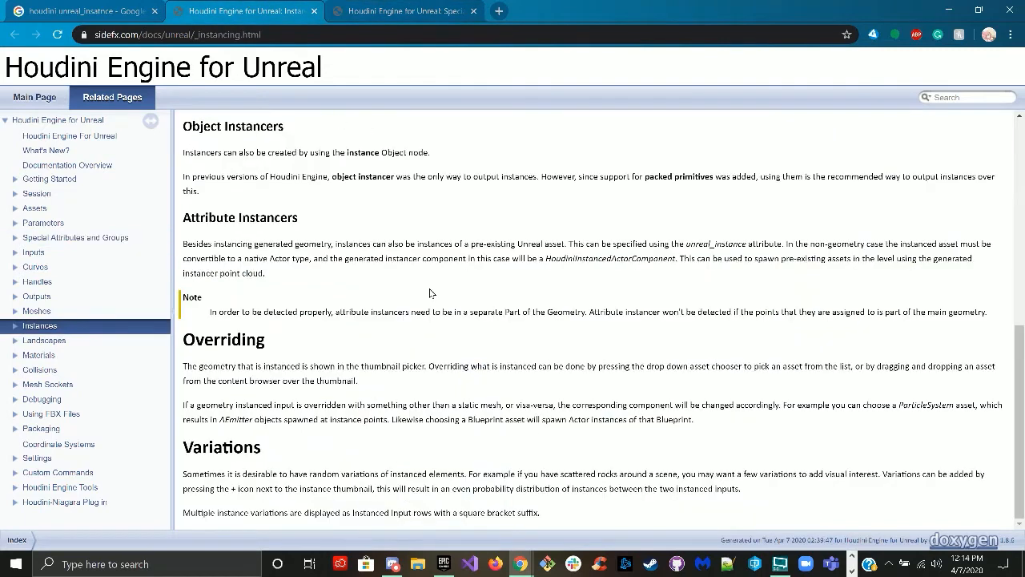
scroll(430, 292, up, 10)
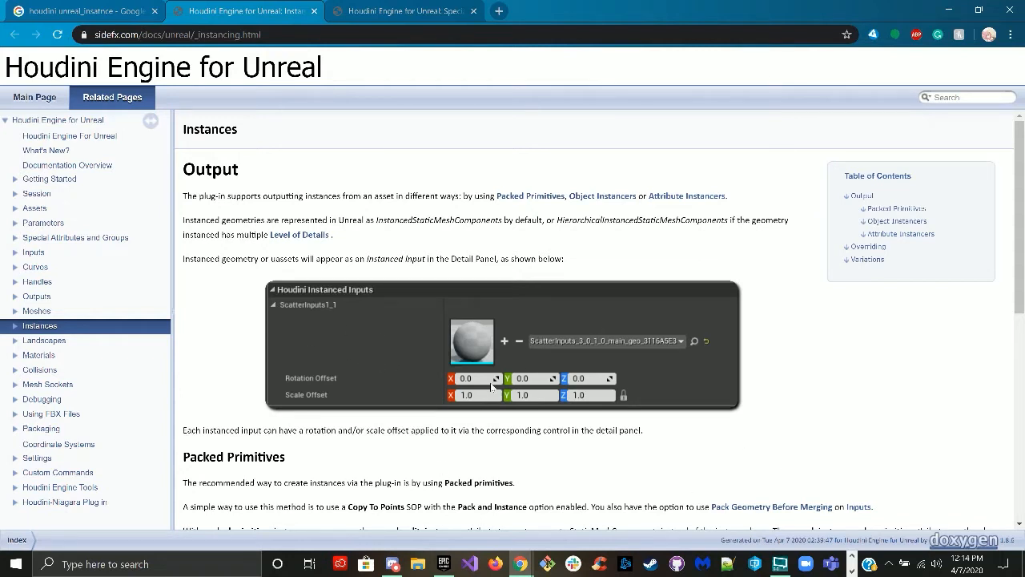
- Switch back to Houdini, check the String value of attribcreate156 and go up to the Procedural_Level network
click(947, 10)
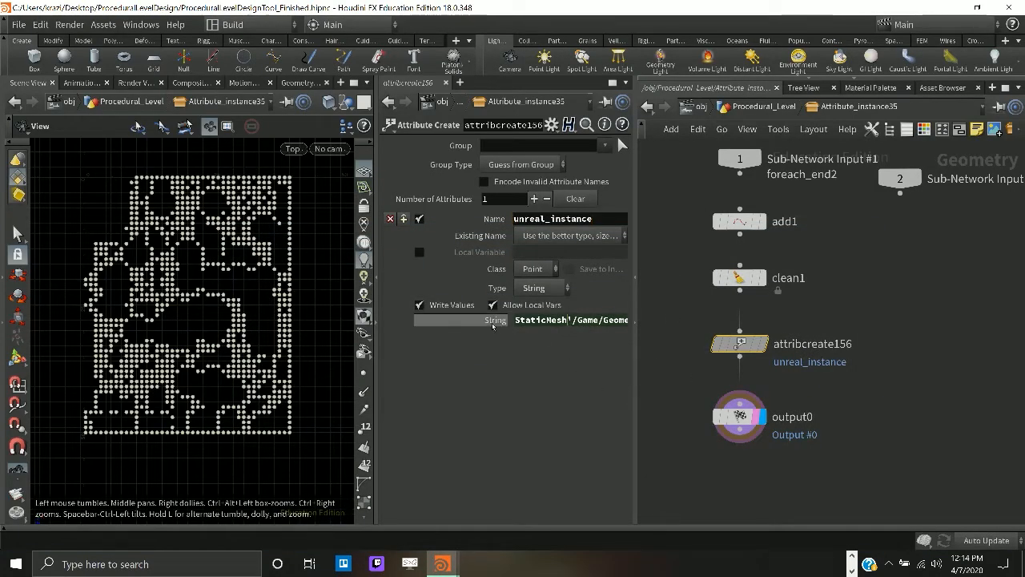
click(492, 322)
click(750, 112)
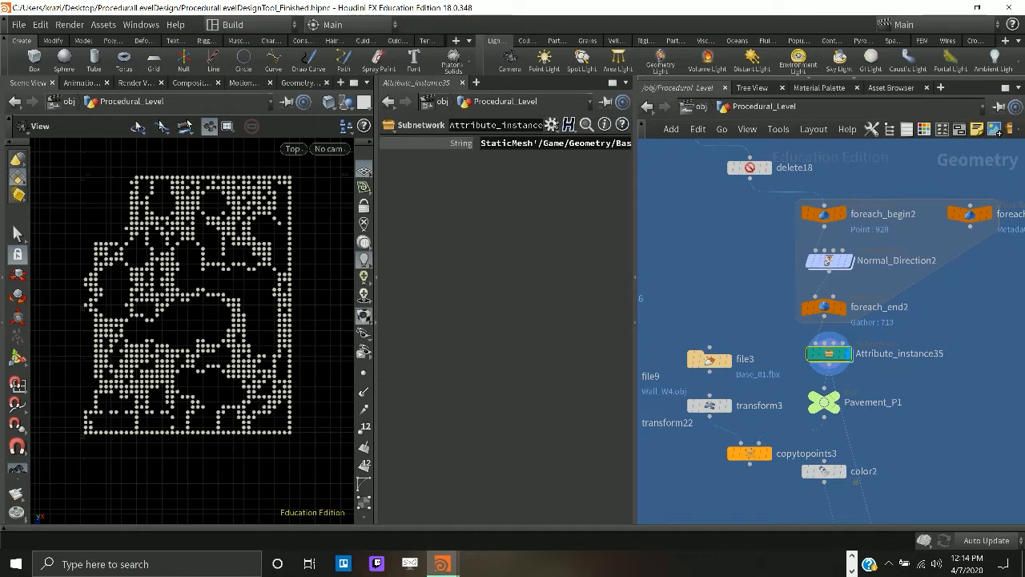
- Inspect the String parameter in Attribute_instance35's parameter interface and close the editor without changes
click(551, 125)
click(597, 141)
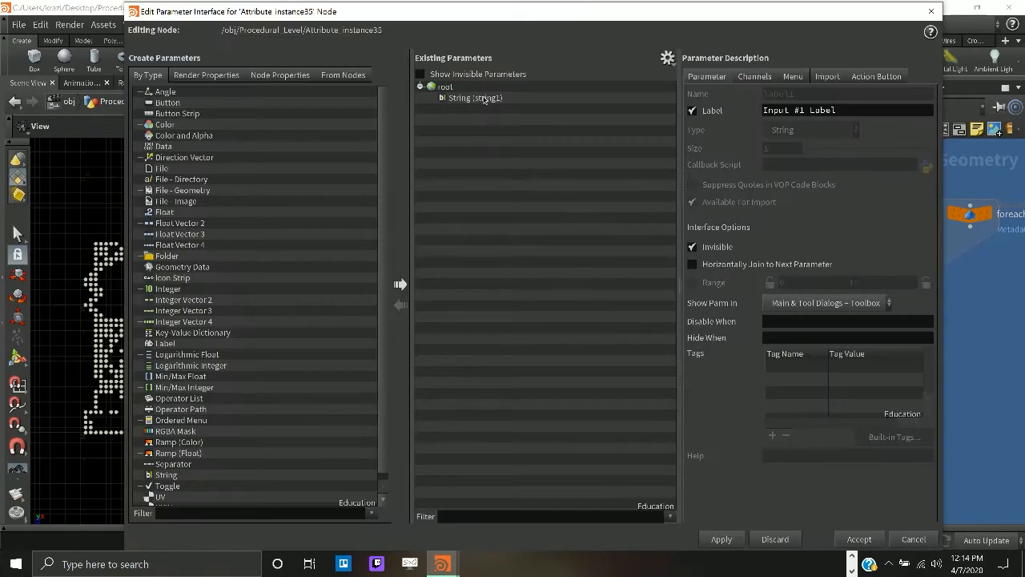
click(484, 98)
click(912, 539)
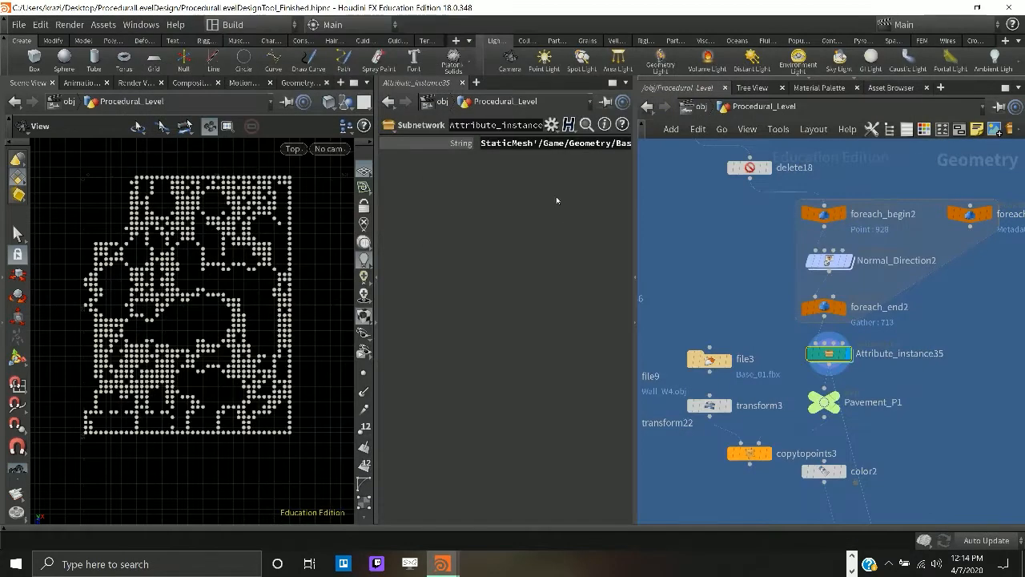
right_click(462, 150)
click(409, 239)
- Display the output of the Pavement_P1 null and show the end of the Pavement network box
scroll(879, 325, down, 3)
scroll(879, 324, up, 3)
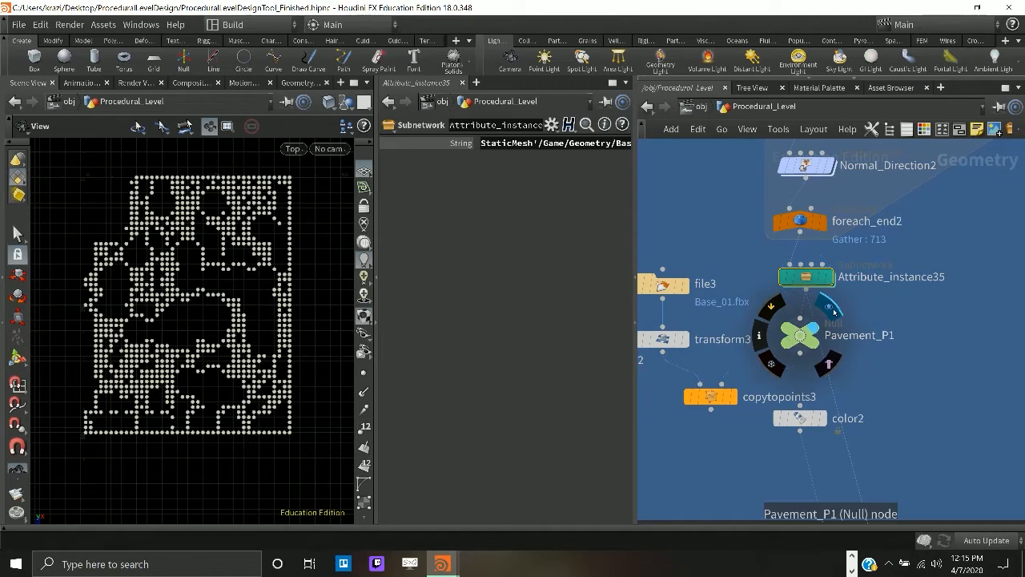
click(831, 308)
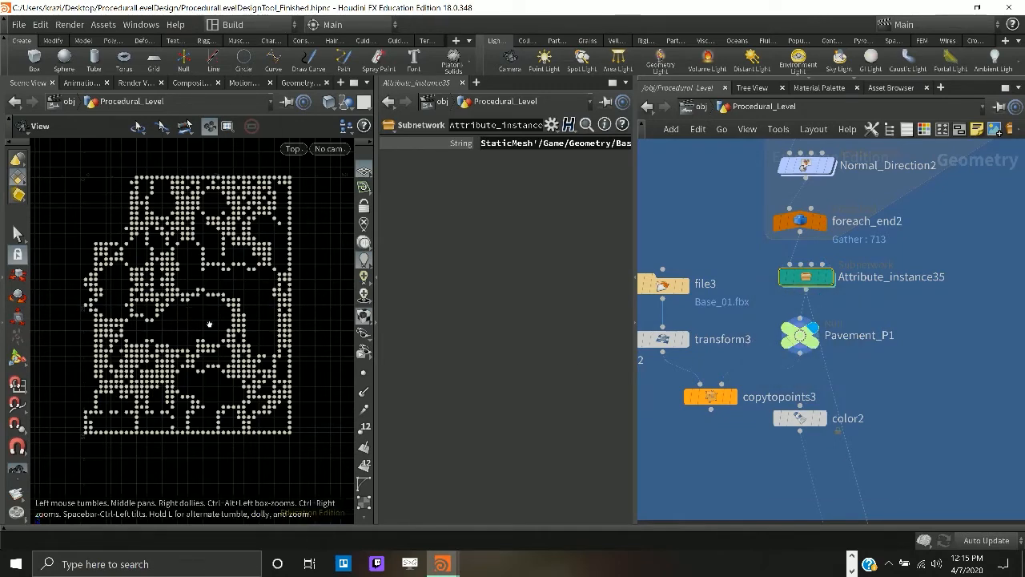
scroll(793, 412, down, 5)
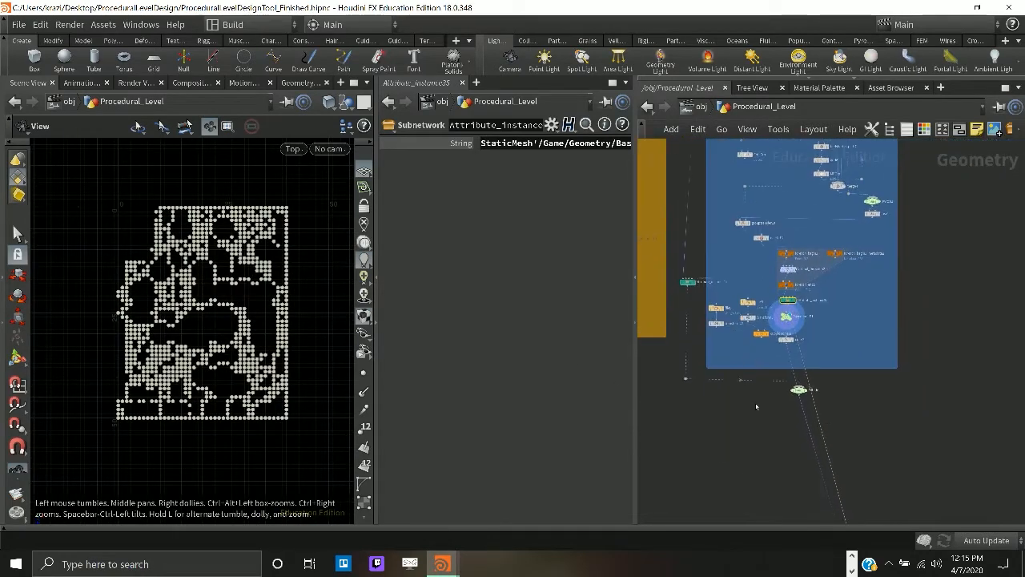
- Open the Level Generation parameters of Procedural_Level, set More Pavement to 4, and switch the More Pavement option off and back on
mouse_move(442, 564)
click(512, 512)
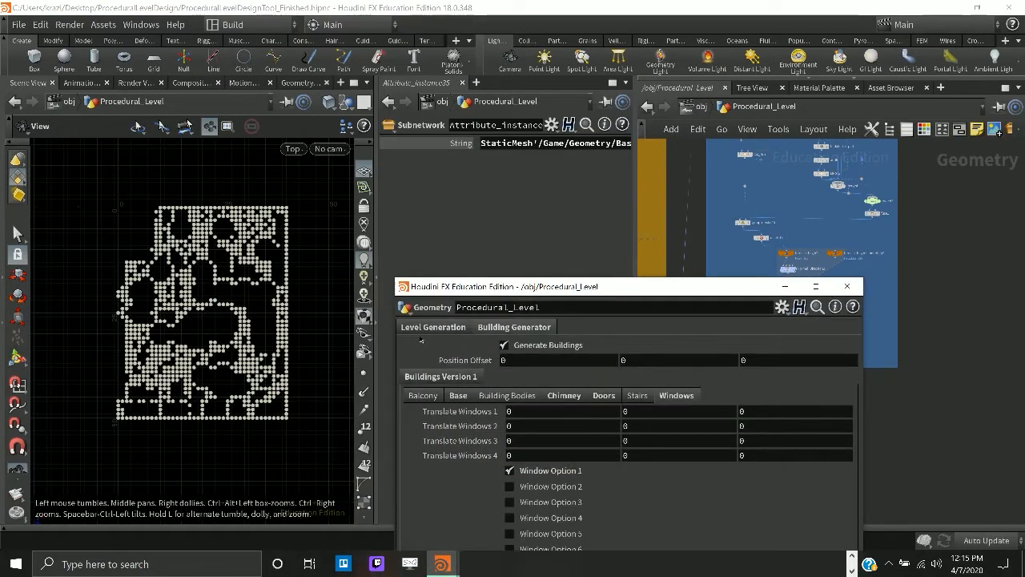
click(437, 327)
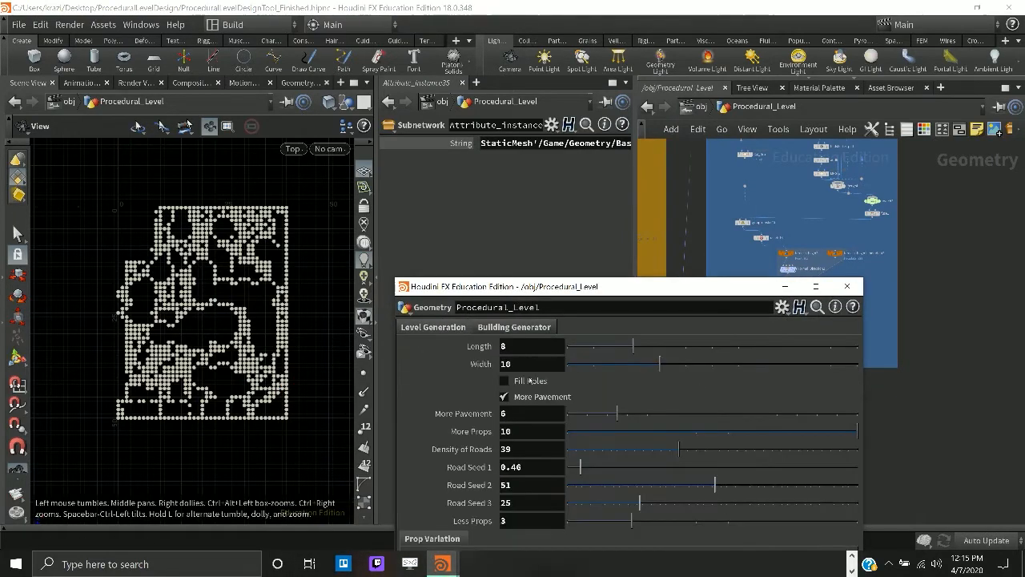
click(597, 415)
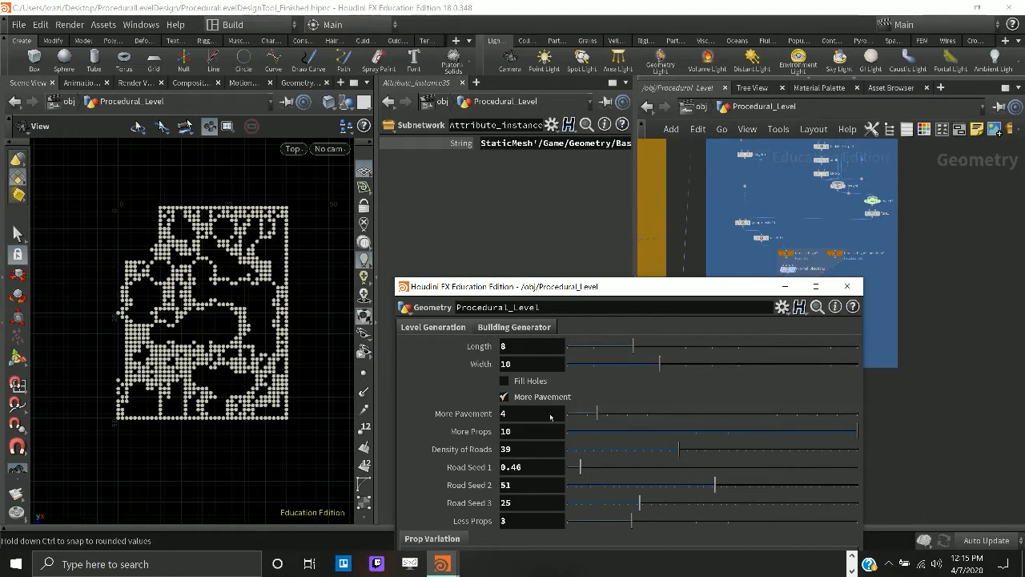
click(505, 398)
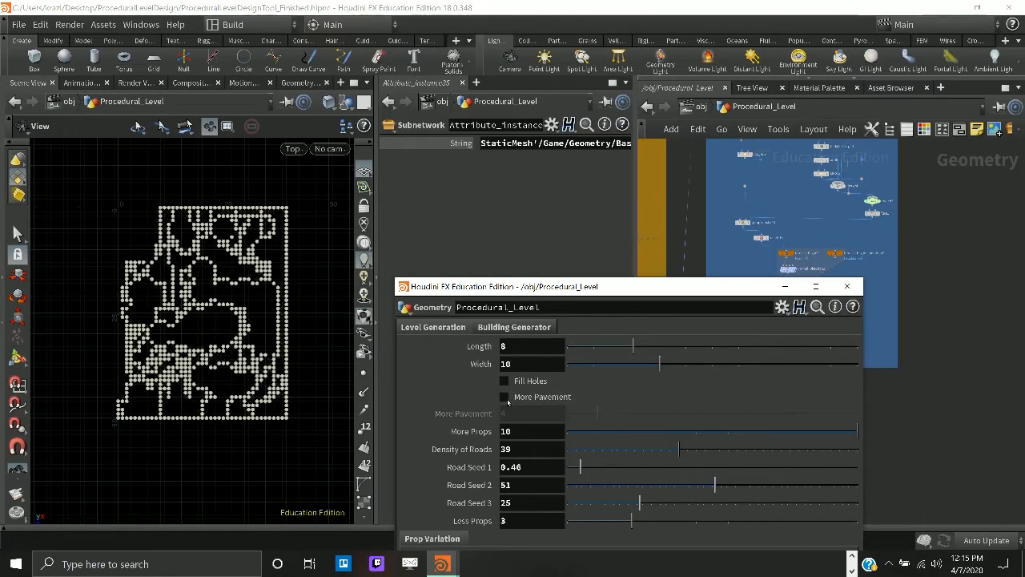
click(505, 398)
- Lower More Pavement to 2 and toggle its option off and on again to compare the pavement points
drag(599, 416, 583, 418)
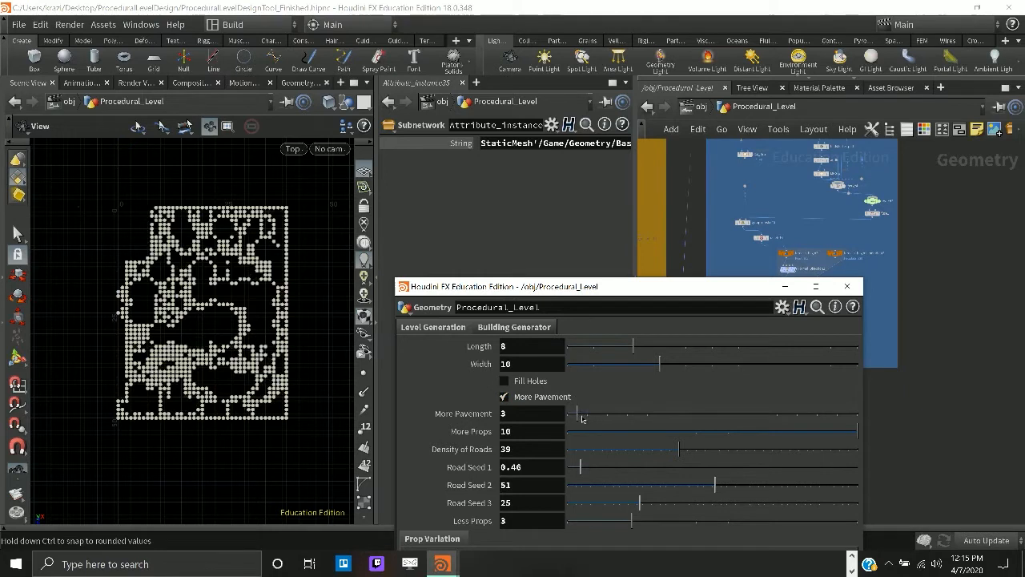
click(507, 400)
click(504, 397)
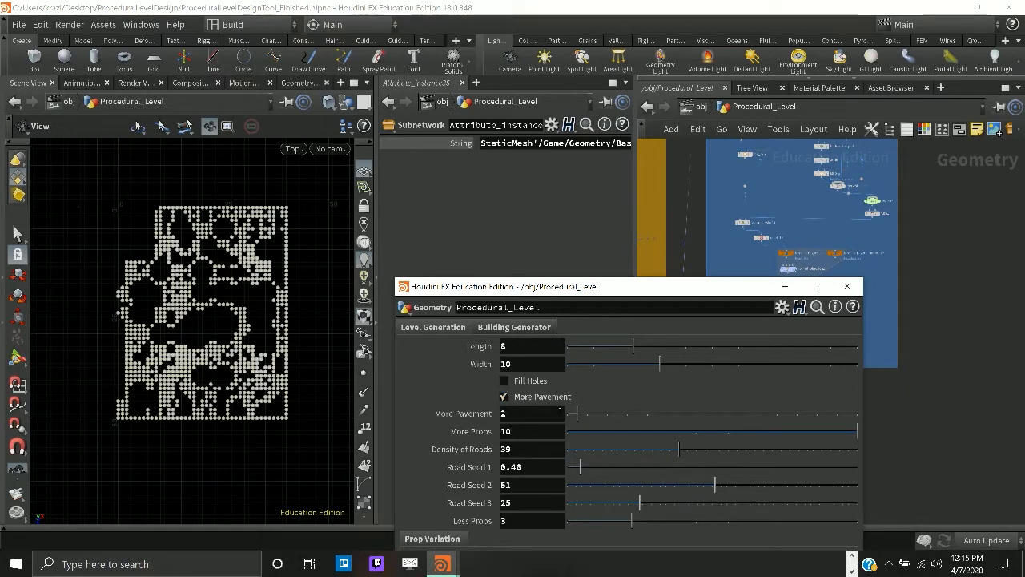
- Raise More Pavement to 17 and move the floating parameter window clear of the network
drag(577, 417, 637, 419)
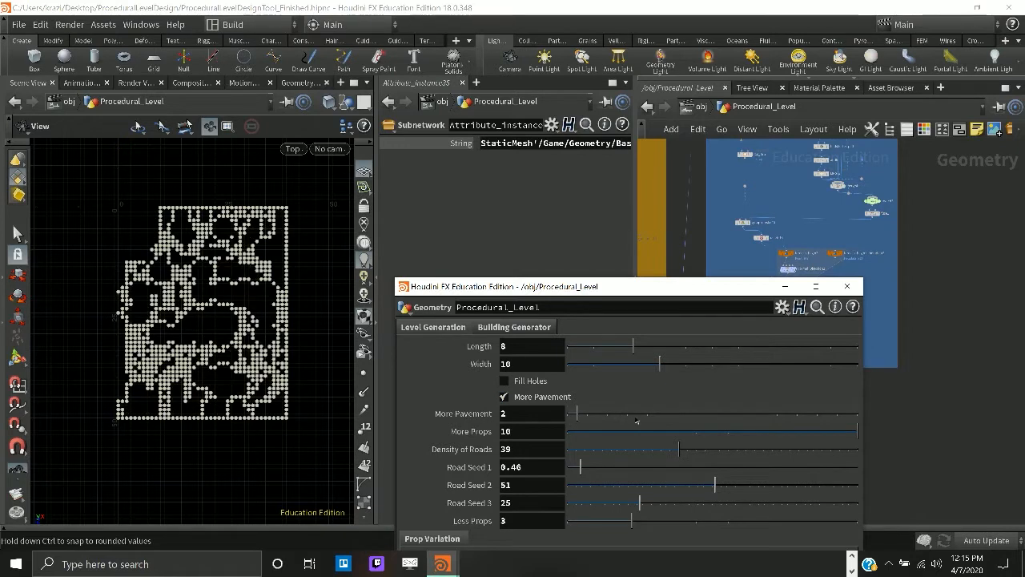
click(714, 416)
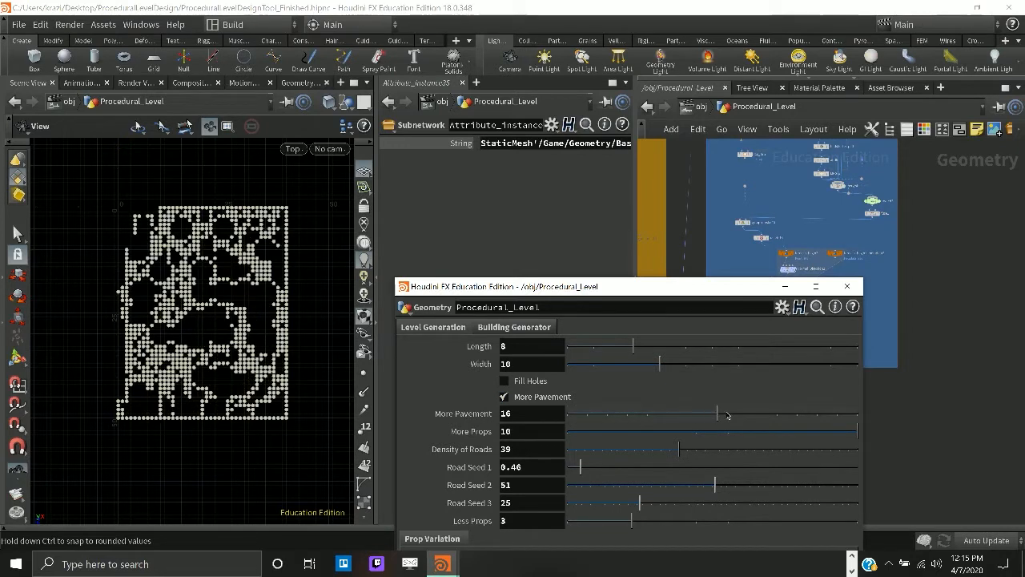
click(727, 415)
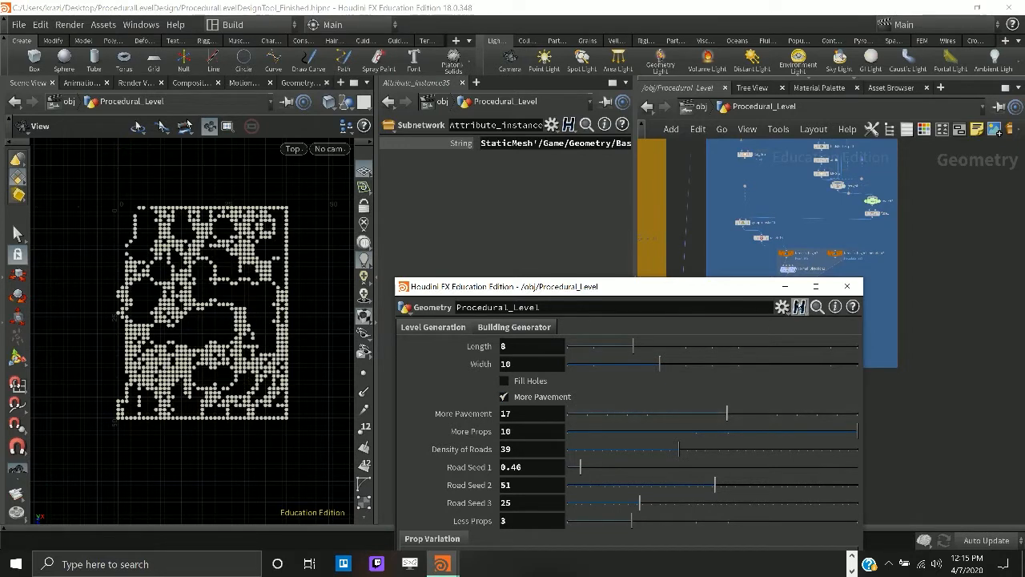
drag(762, 287, 732, 521)
- Display the output of the Combined merge node in the teal network box
scroll(809, 434, down, 4)
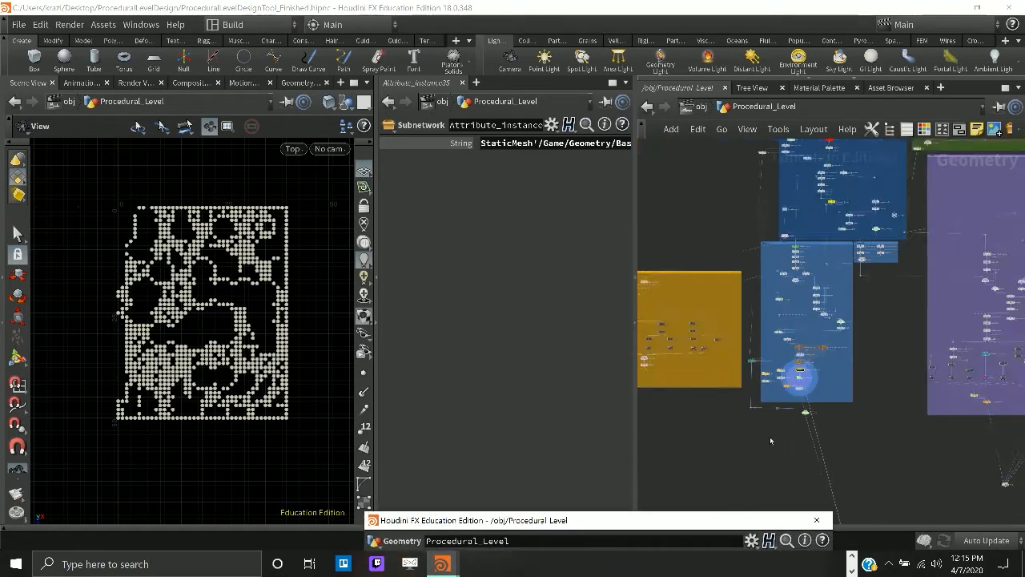
scroll(769, 436, up, 2)
scroll(770, 437, up, 2)
scroll(780, 439, down, 5)
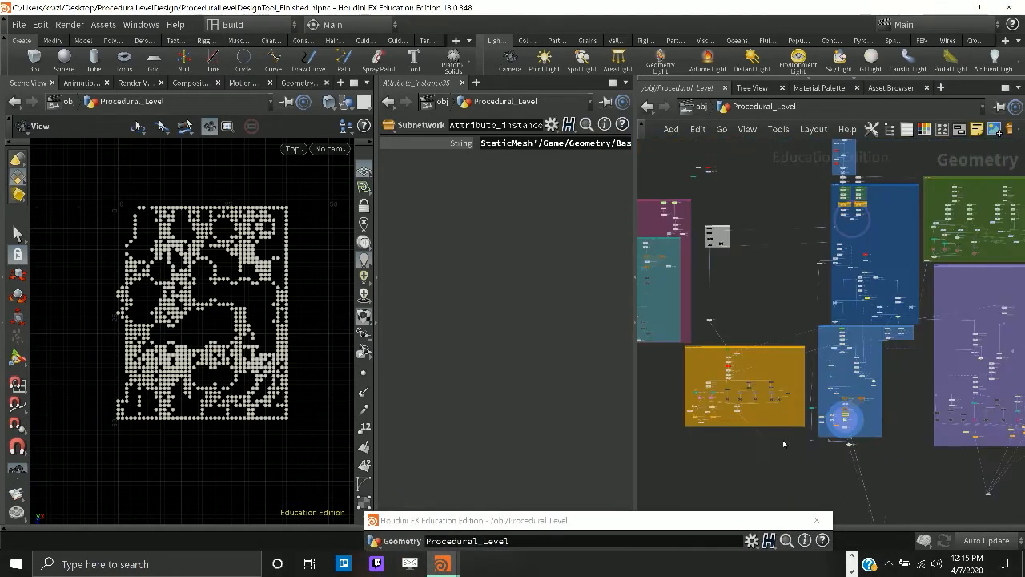
scroll(782, 440, up, 8)
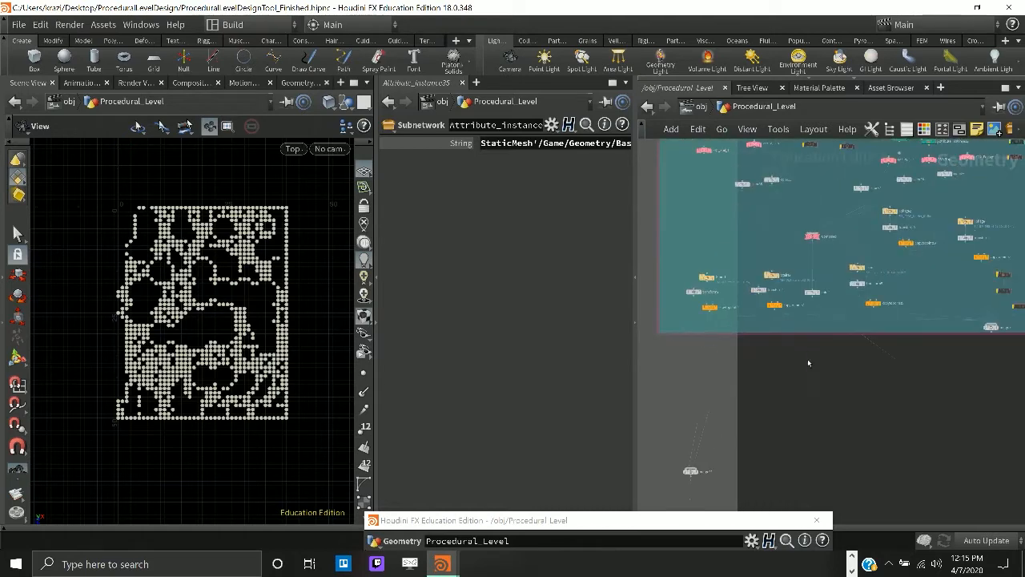
middle_drag(808, 363, 799, 473)
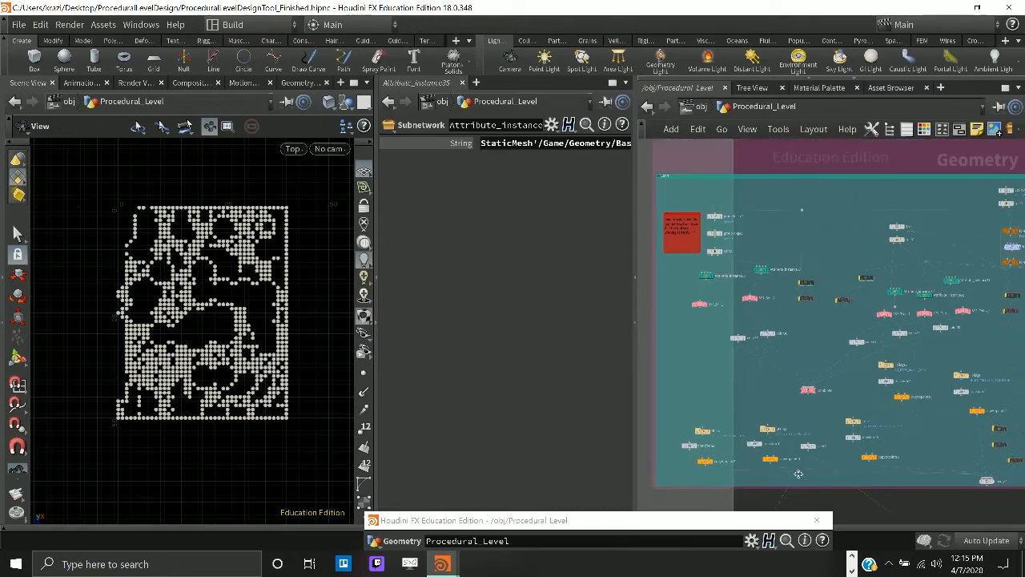
scroll(723, 333, up, 5)
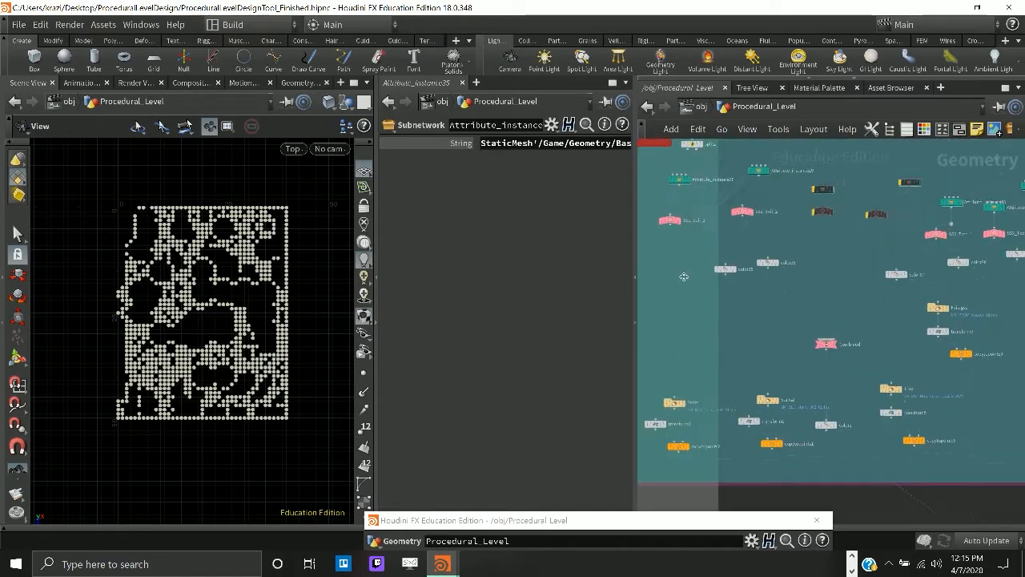
mouse_move(826, 322)
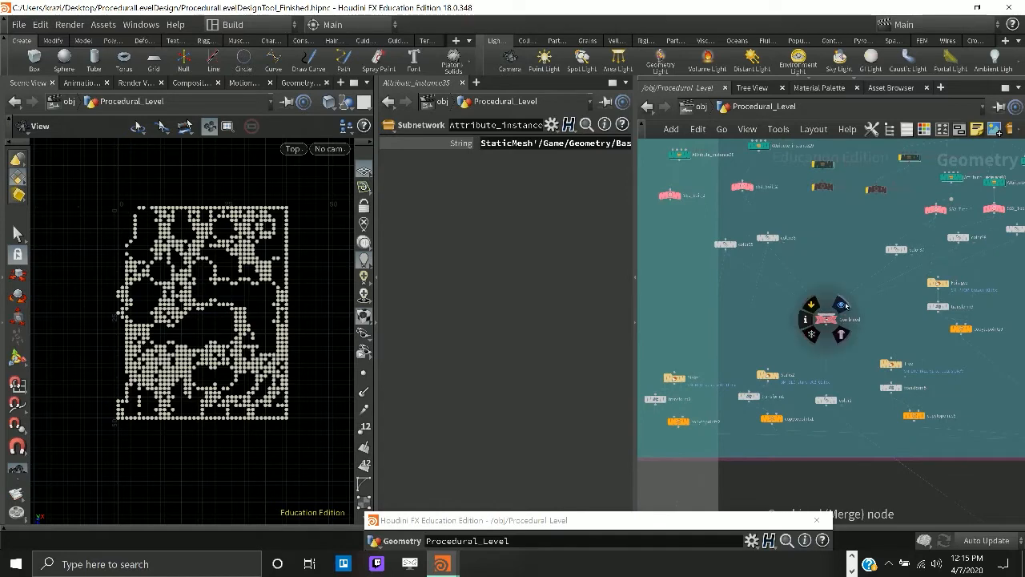
click(842, 304)
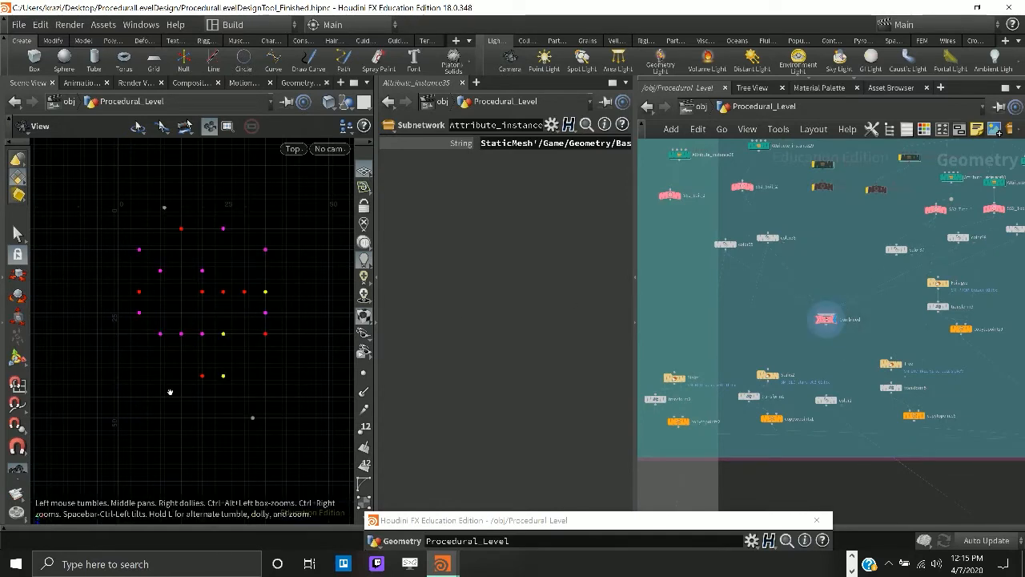
- Inspect the color35 node's parameters and display the color35 and color36 outputs one after the other
scroll(916, 326, down, 2)
scroll(866, 323, up, 2)
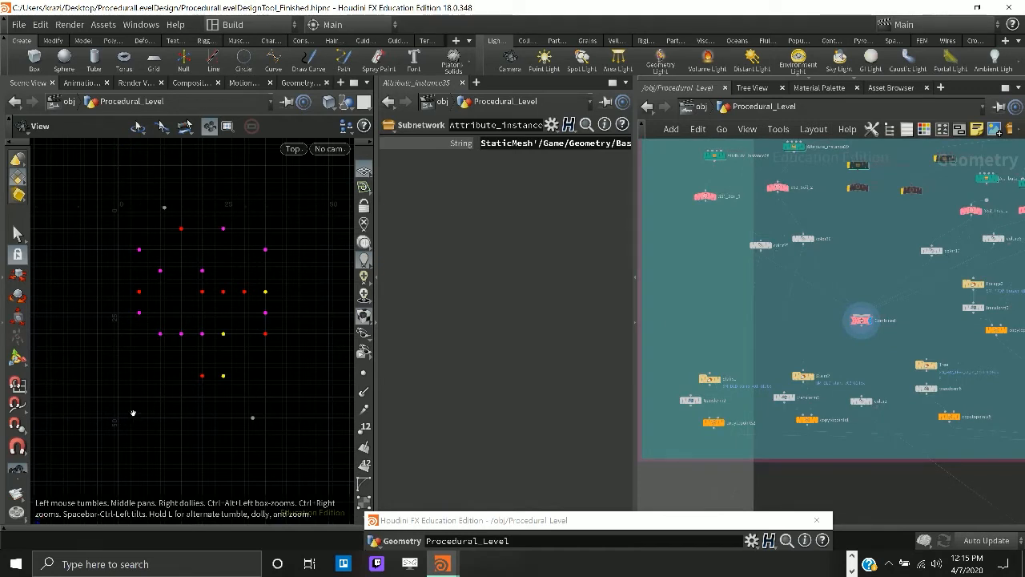
scroll(793, 266, up, 2)
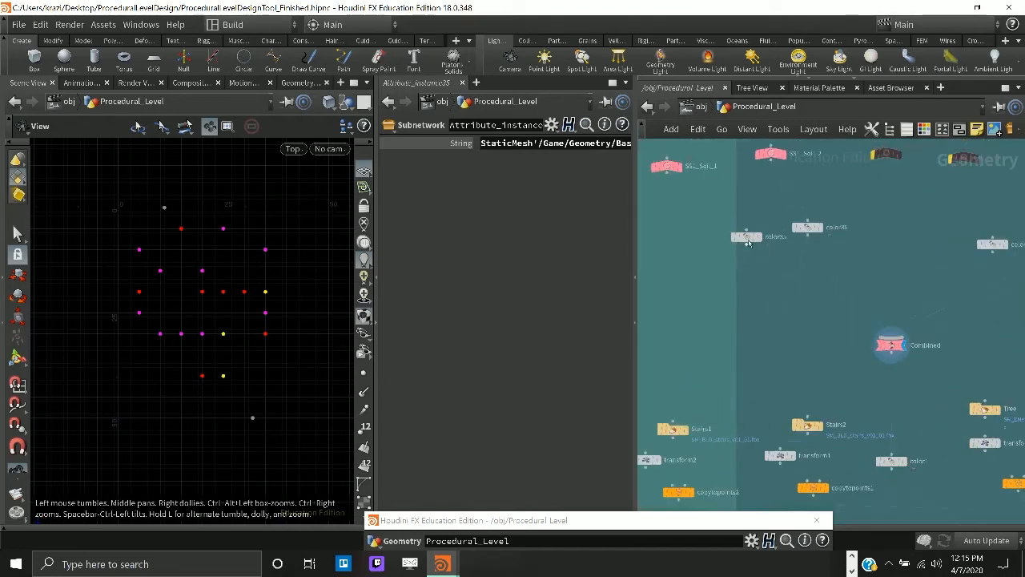
click(746, 238)
middle_drag(746, 238, 789, 382)
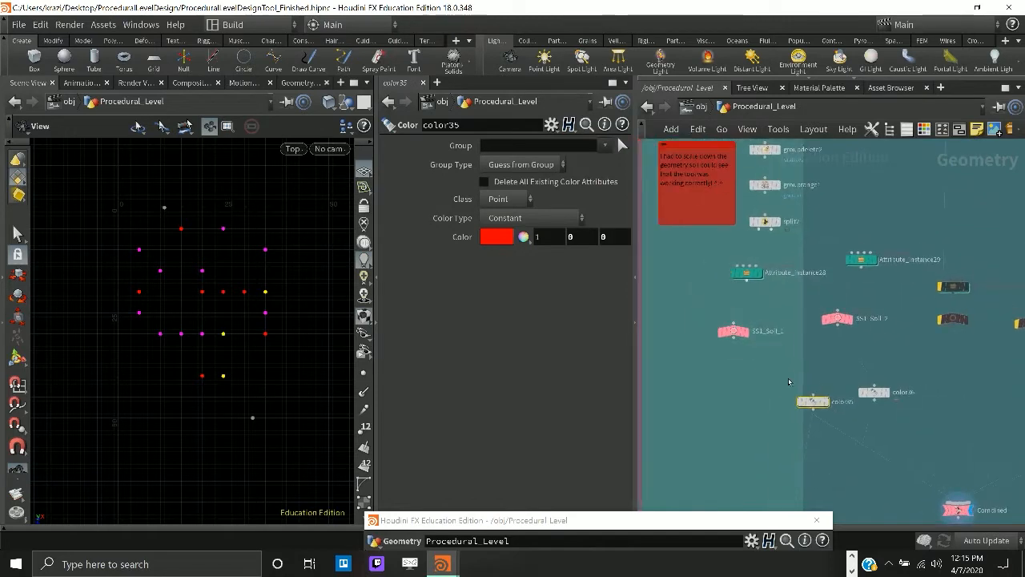
click(825, 404)
mouse_move(891, 396)
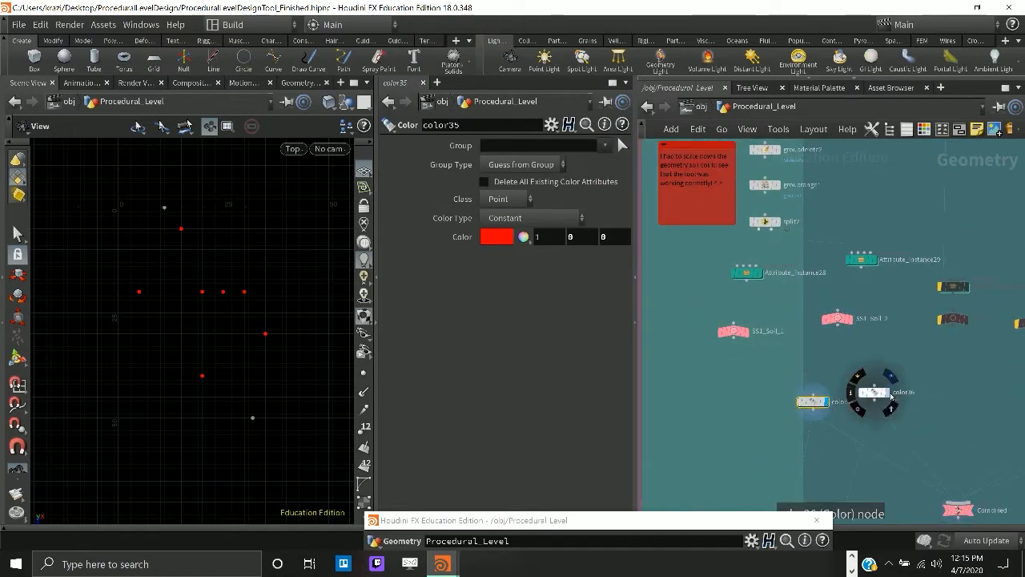
click(890, 396)
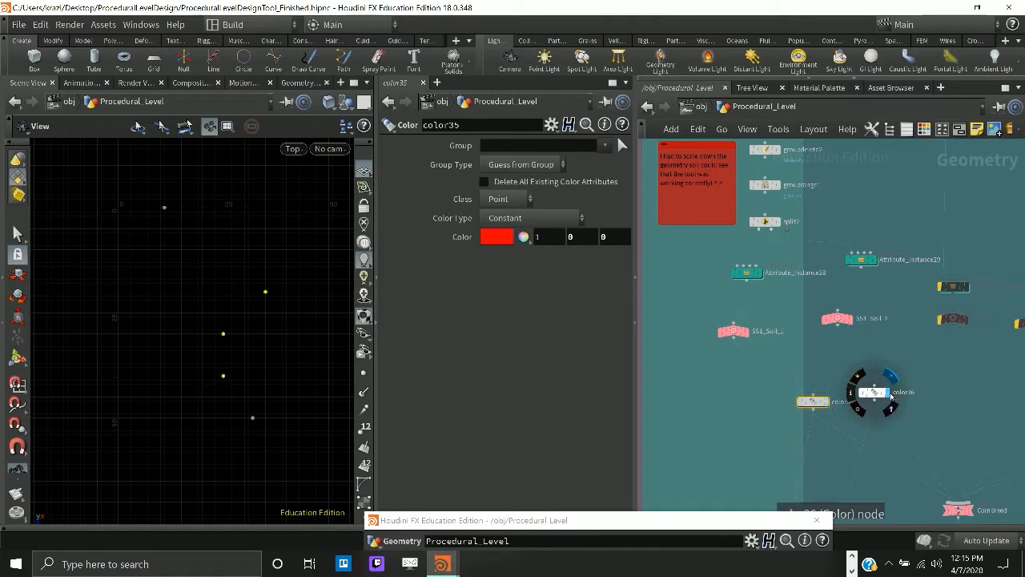
- Show the parameters of the grouprange1 node and widen the parameter pane on both sides
middle_drag(828, 375, 825, 405)
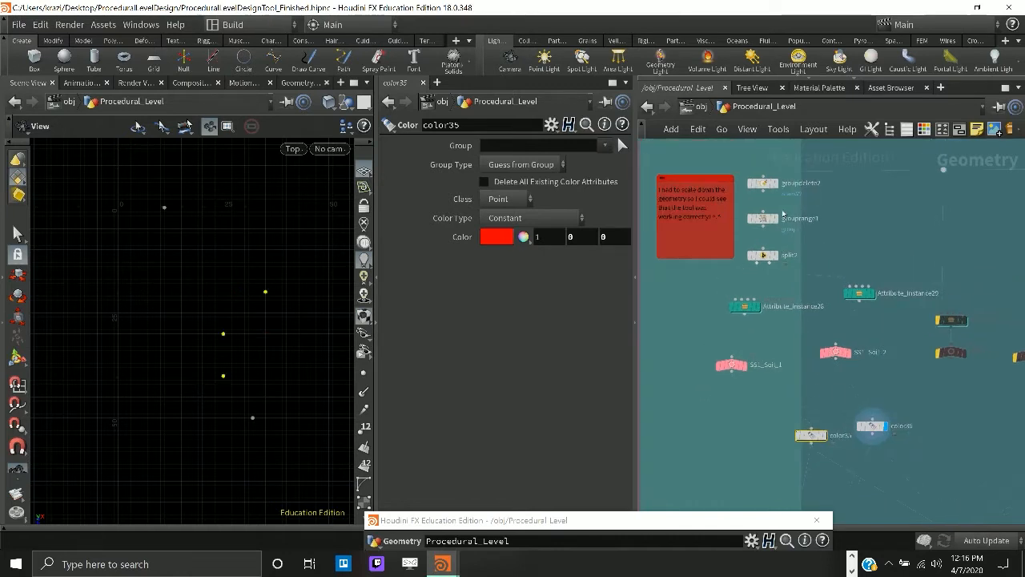
click(765, 218)
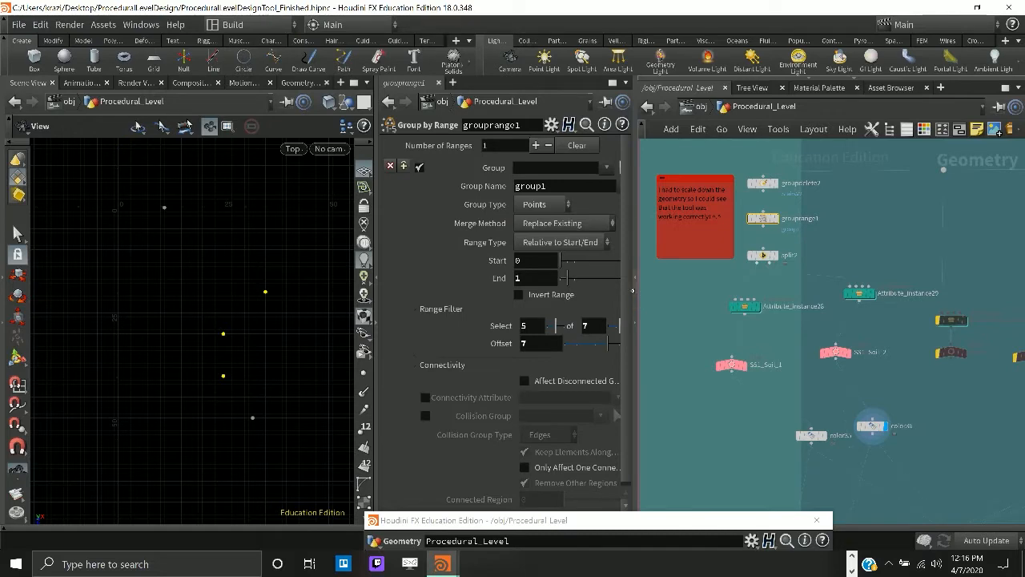
drag(641, 222, 664, 227)
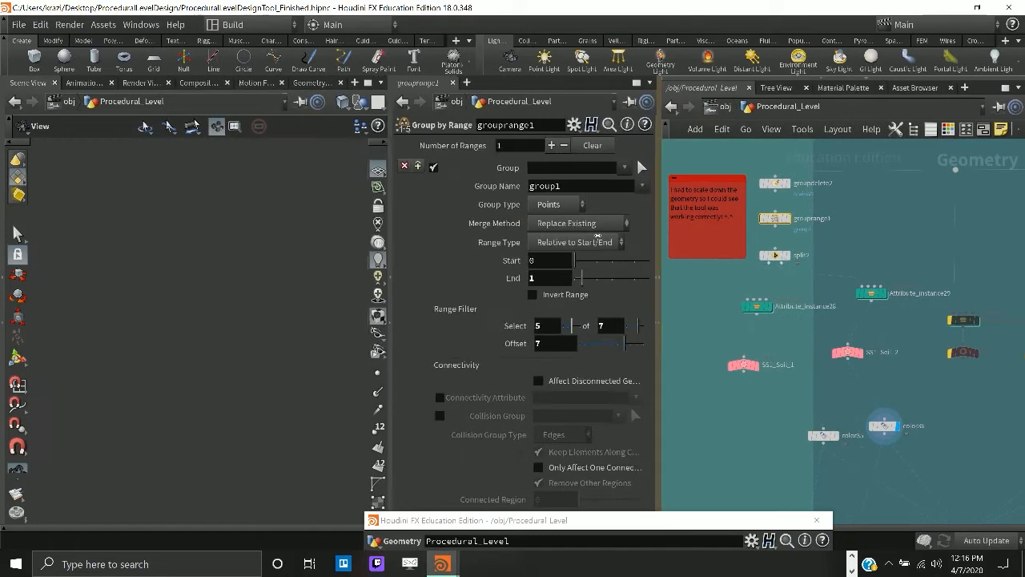
drag(394, 275, 346, 259)
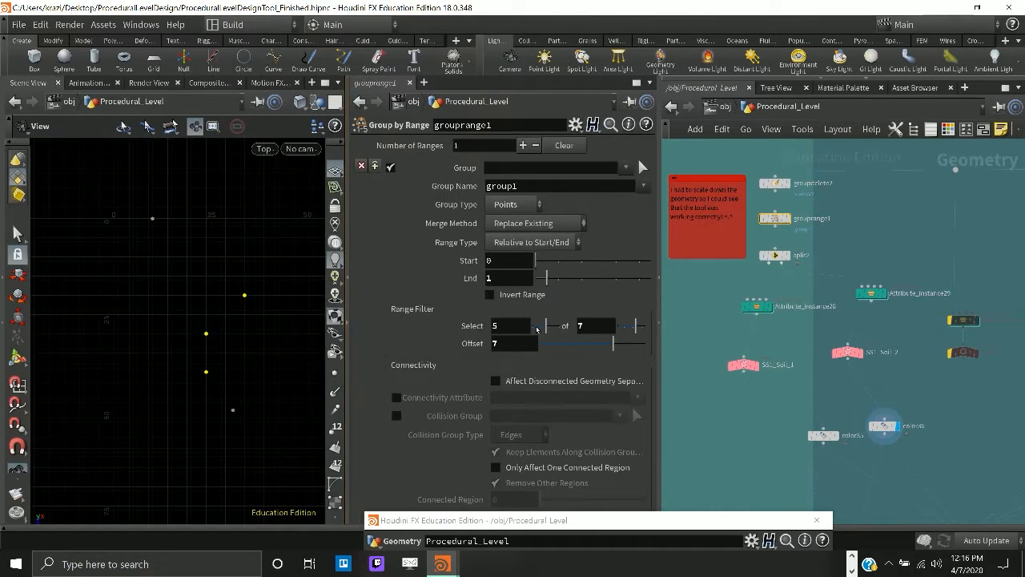
- Try a range filter of 3 of 8 with offset 3 on grouprange1, and undo these parameter changes
drag(615, 344, 572, 343)
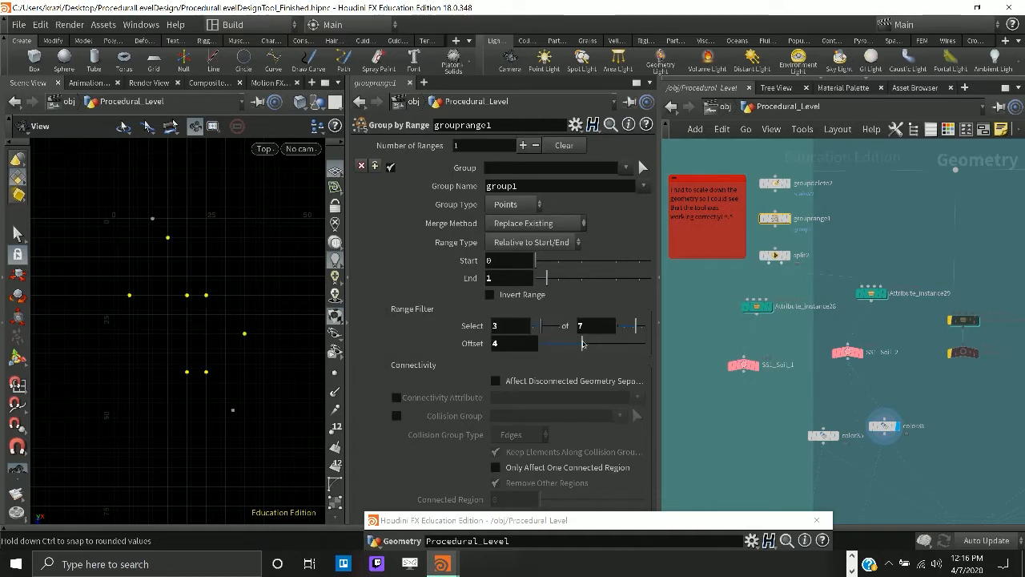
drag(637, 327, 640, 326)
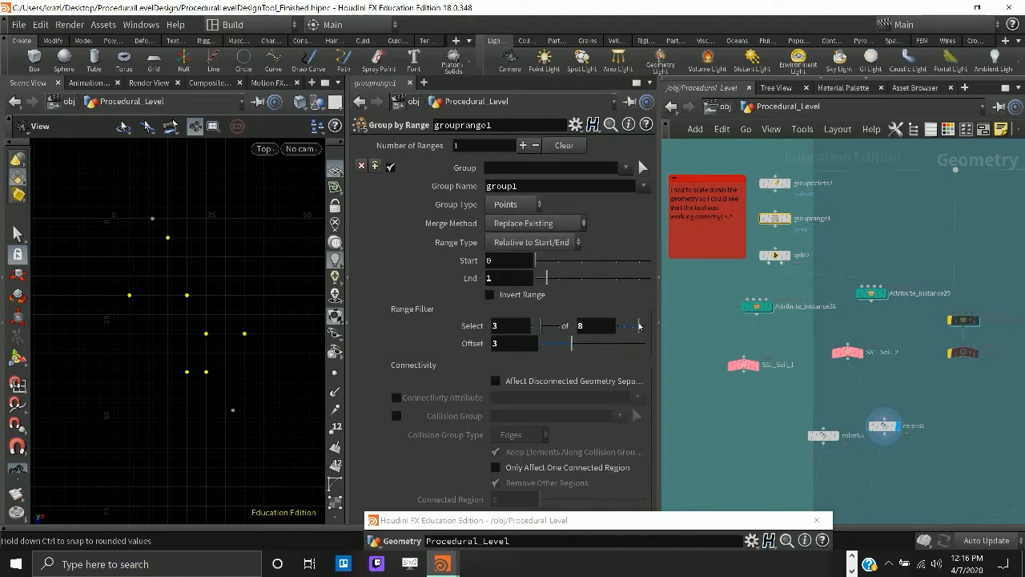
key(ctrl+z)
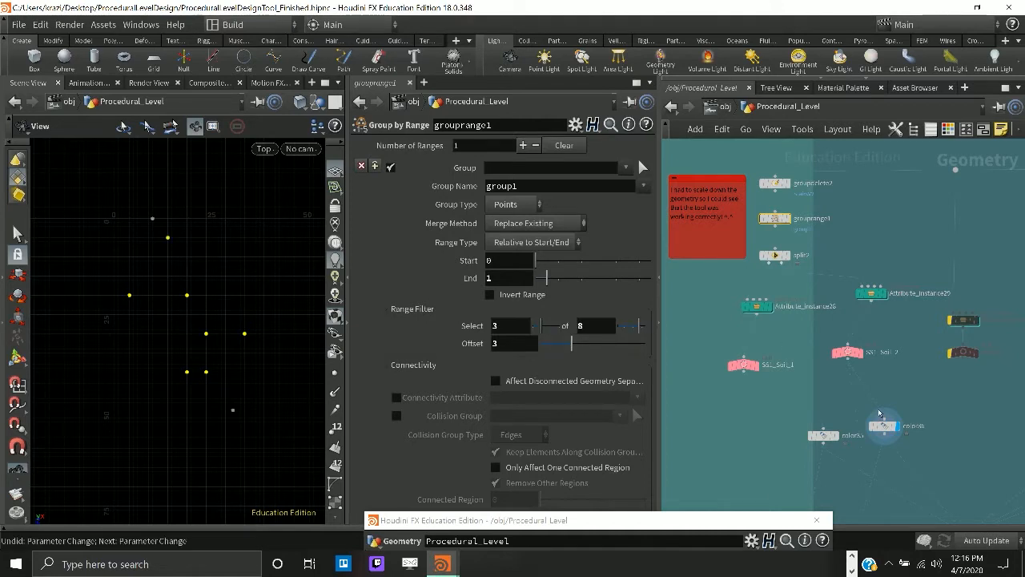
key(ctrl+z)
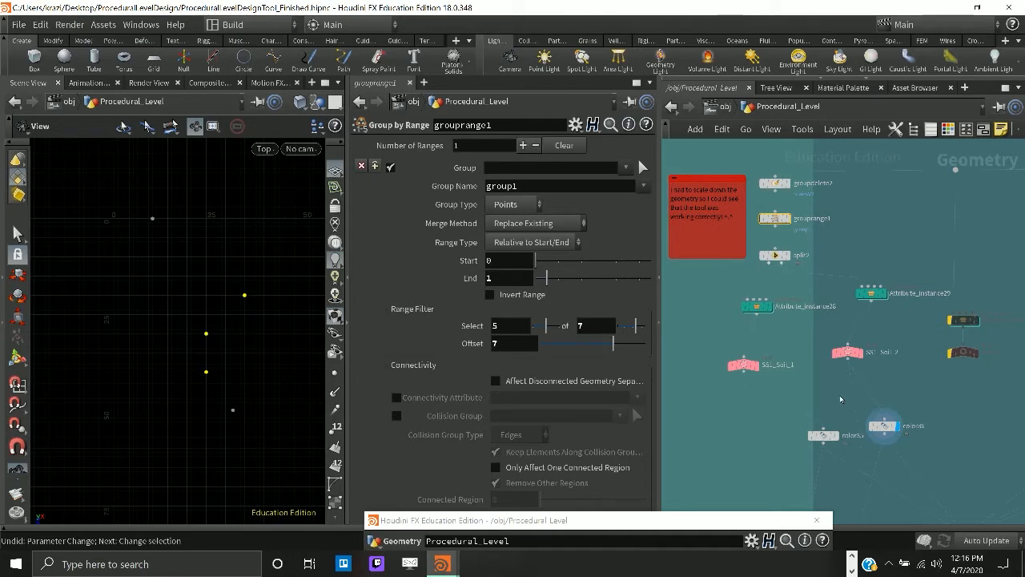
- Display the outputs of split2, color35 and color36 in turn to compare how the points are divided
middle_drag(841, 398, 838, 364)
mouse_move(780, 231)
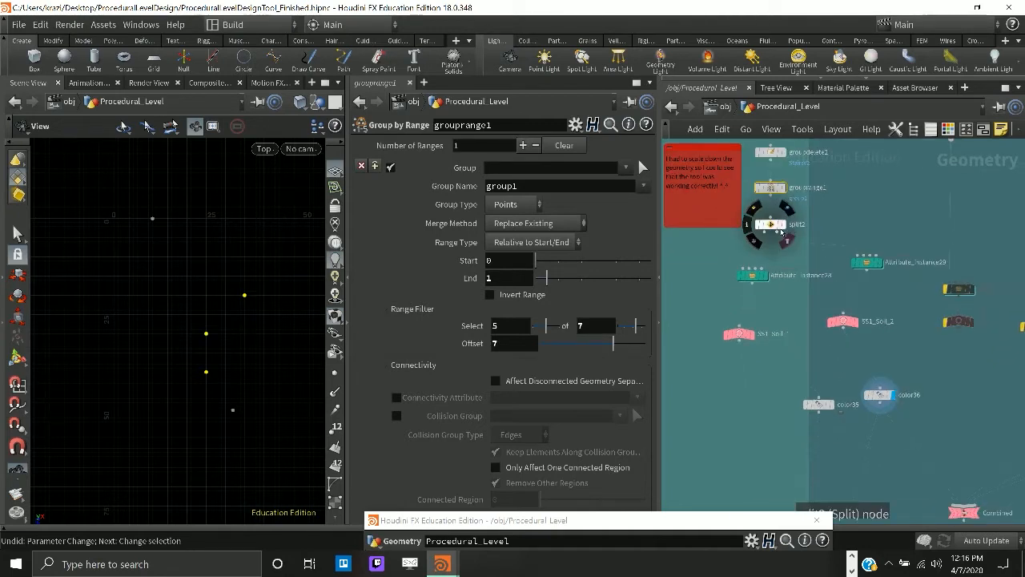
scroll(785, 232, down, 2)
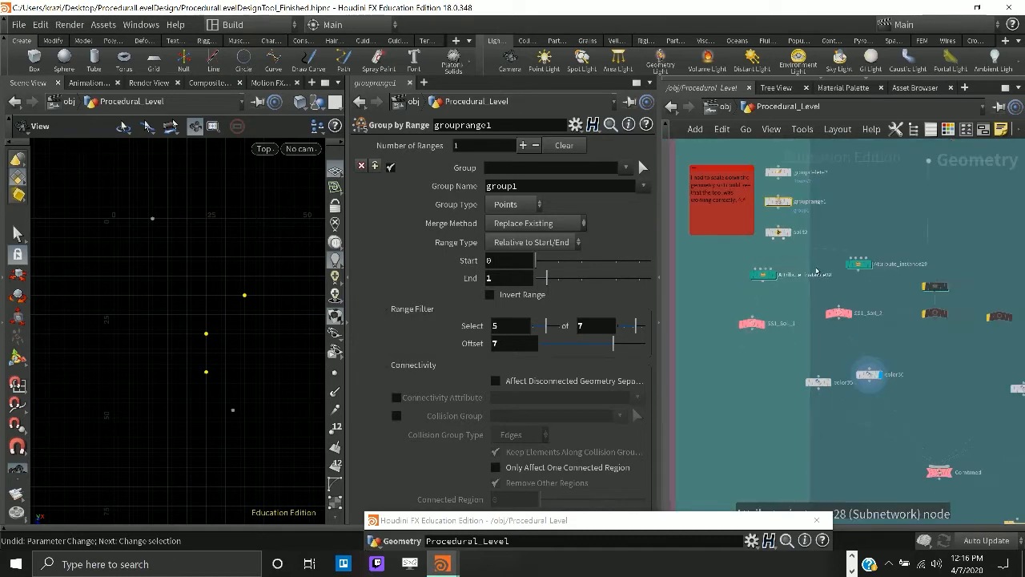
click(791, 234)
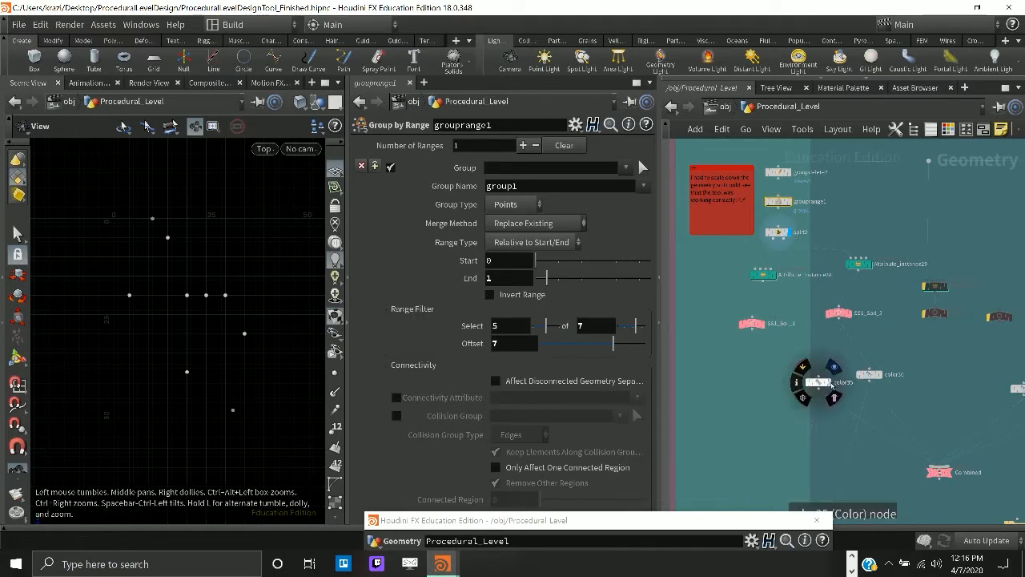
click(833, 367)
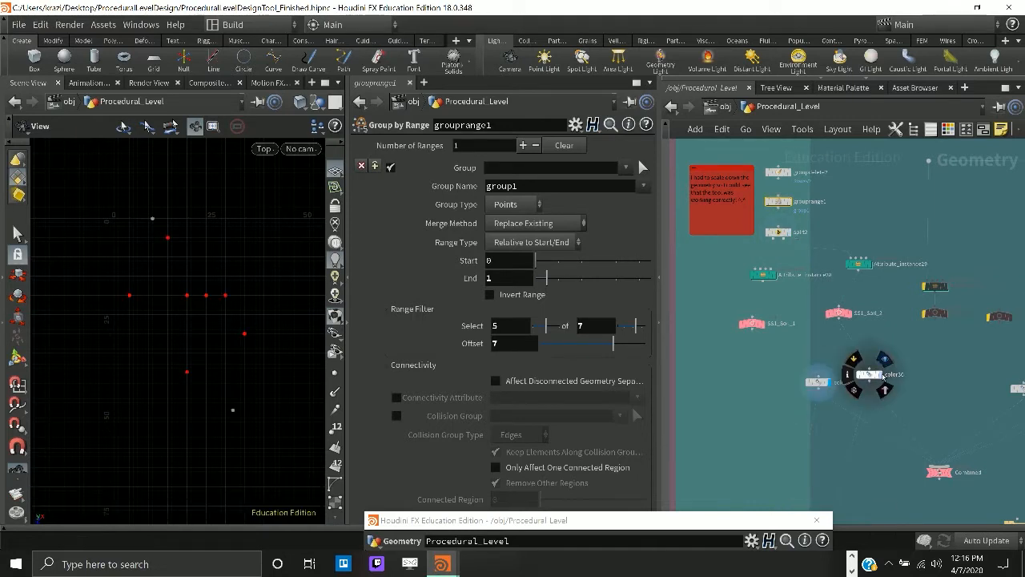
click(886, 375)
- Display the outputs of color37, color38 and color39 one after another to compare their points
middle_drag(945, 392, 800, 319)
scroll(800, 319, up, 3)
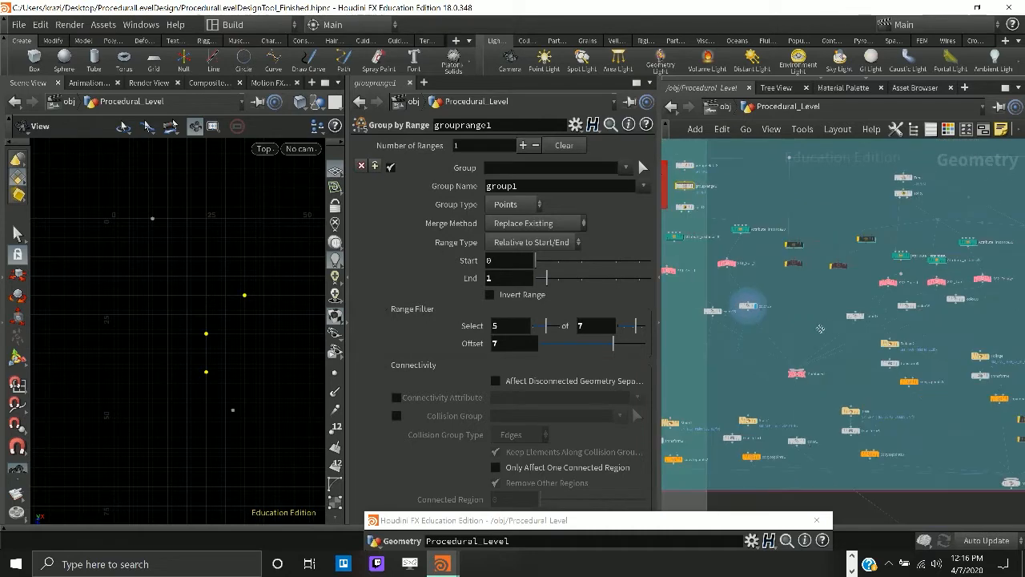
middle_drag(757, 386, 745, 375)
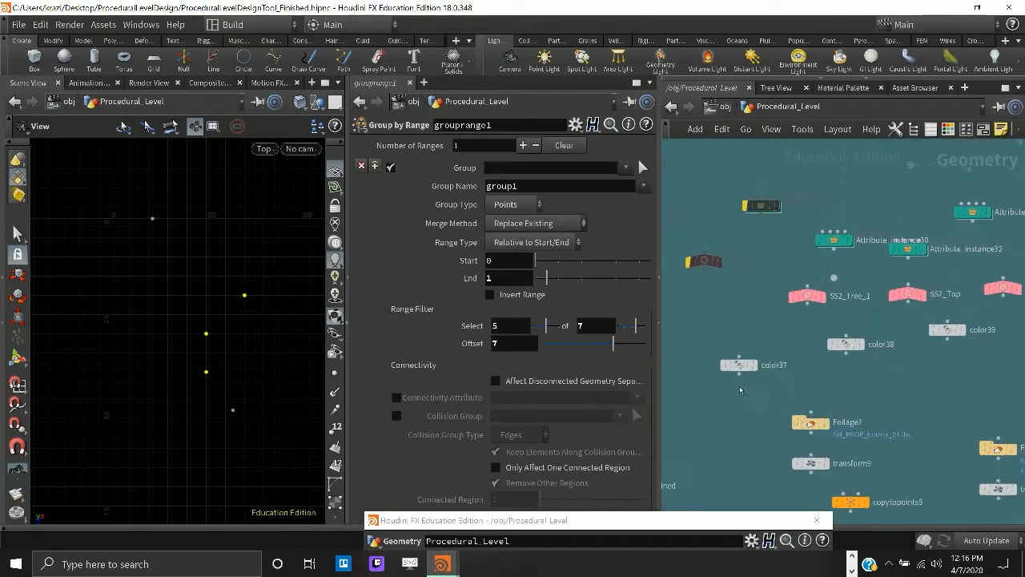
click(754, 362)
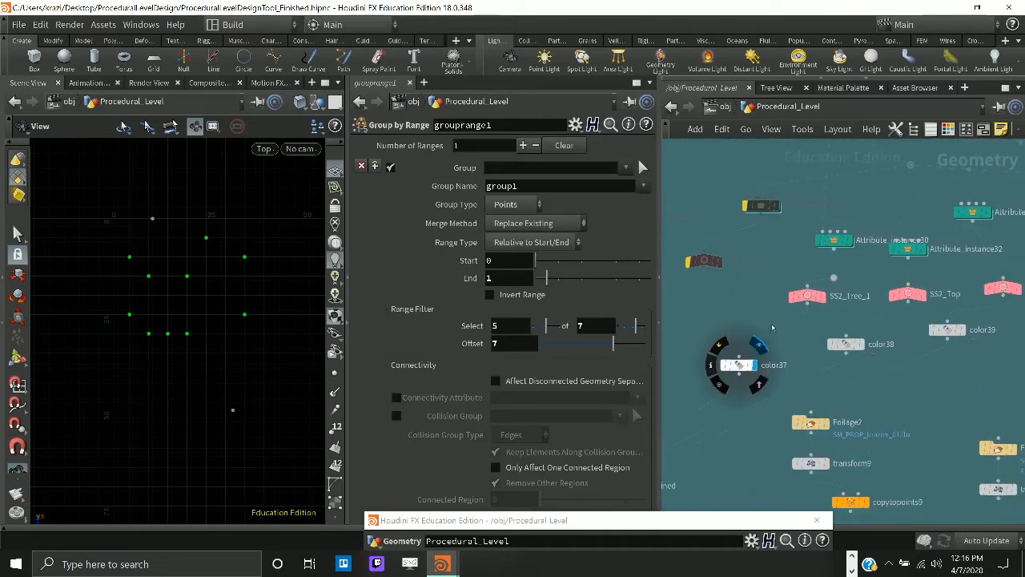
click(862, 344)
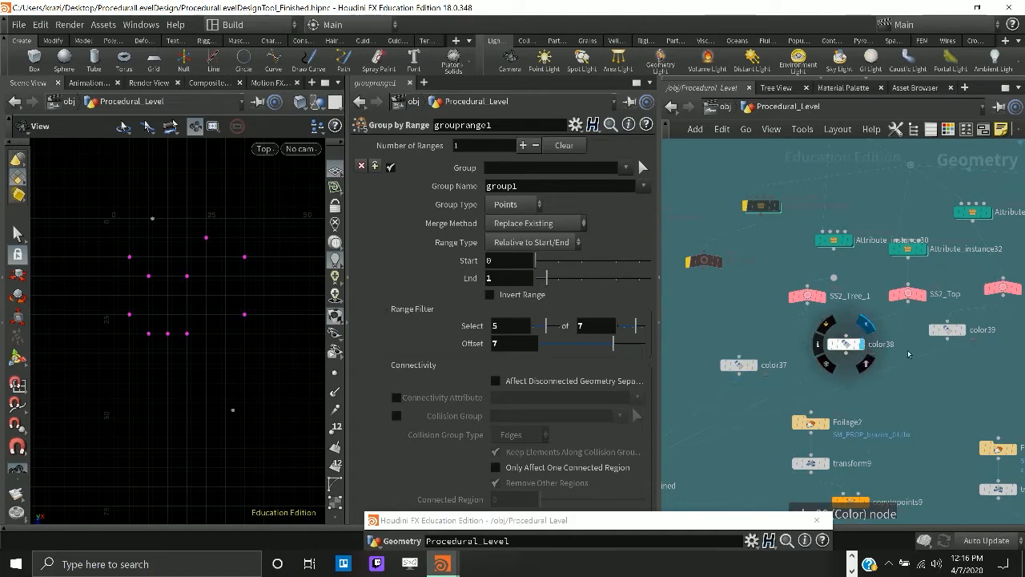
click(963, 335)
- Display the output of the Combined merge node to view all coloured prop points together
scroll(897, 332, down, 3)
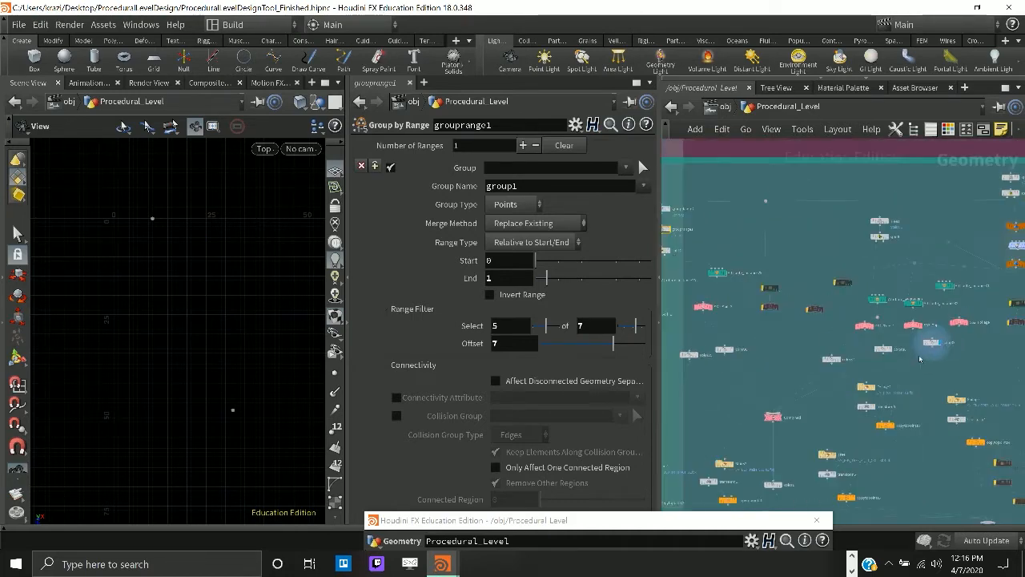
scroll(934, 325, up, 3)
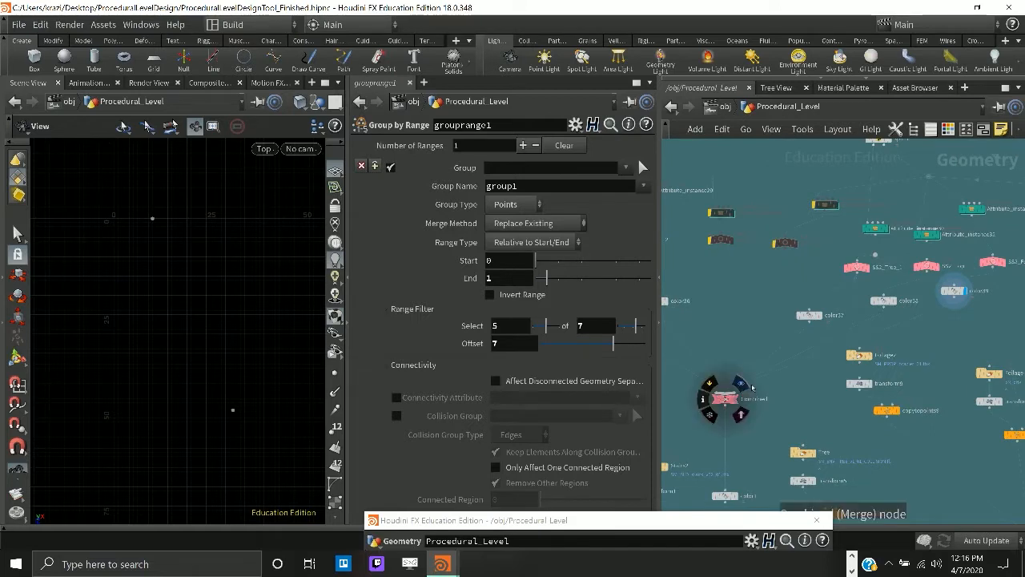
click(745, 386)
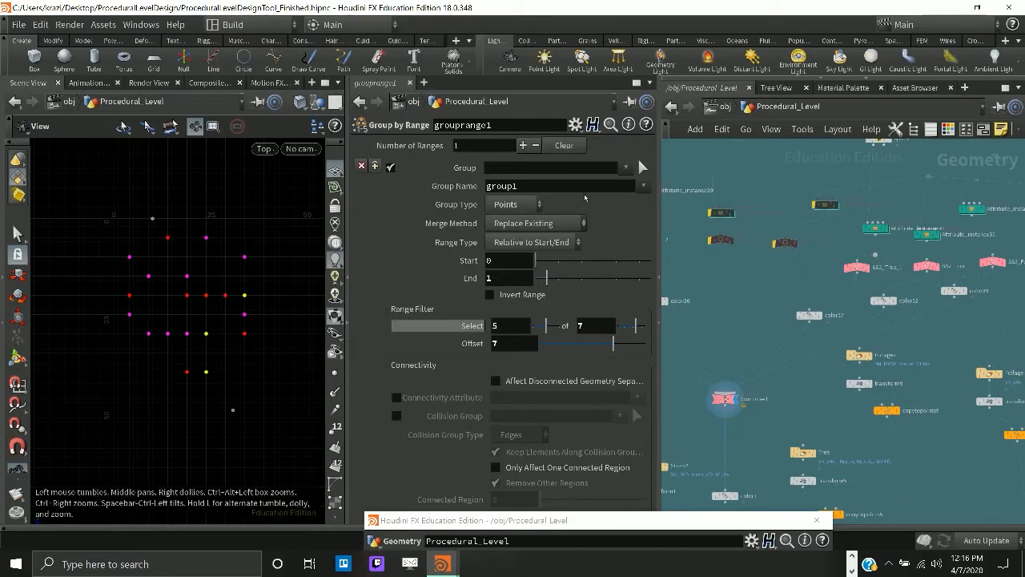
- Examine the network around the Combined node, including the prop branches below it and the SS1_Soil nodes above
scroll(805, 361, down, 5)
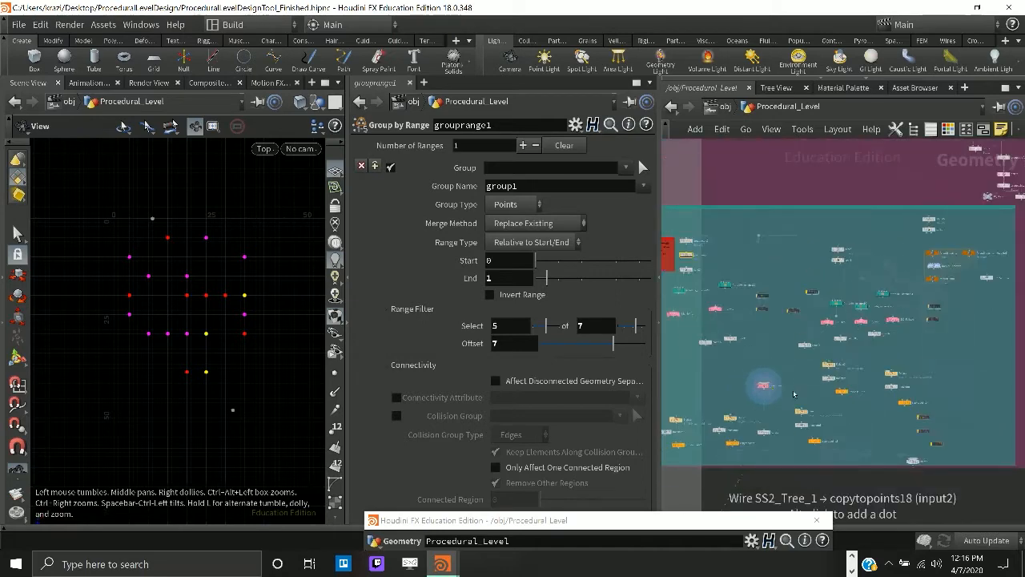
scroll(799, 353, up, 3)
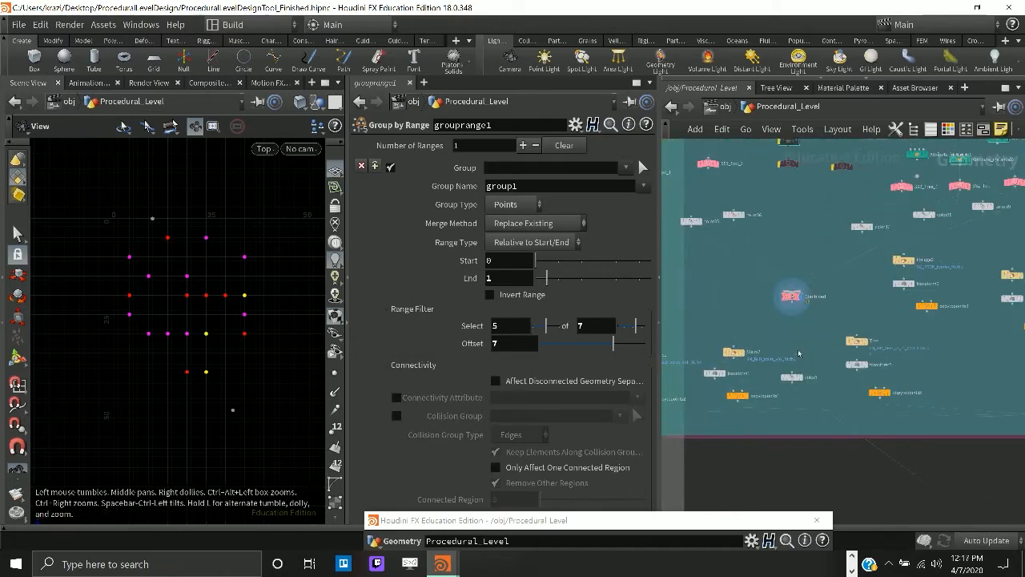
scroll(798, 353, down, 1)
scroll(791, 377, up, 2)
scroll(744, 424, up, 1)
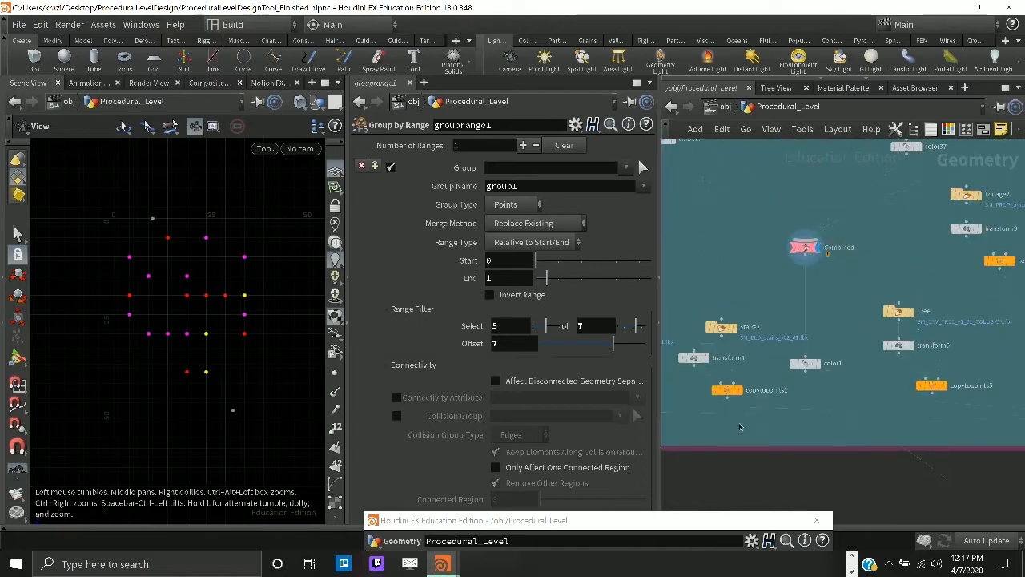
middle_drag(787, 418, 708, 460)
scroll(756, 434, down, 3)
scroll(756, 435, up, 2)
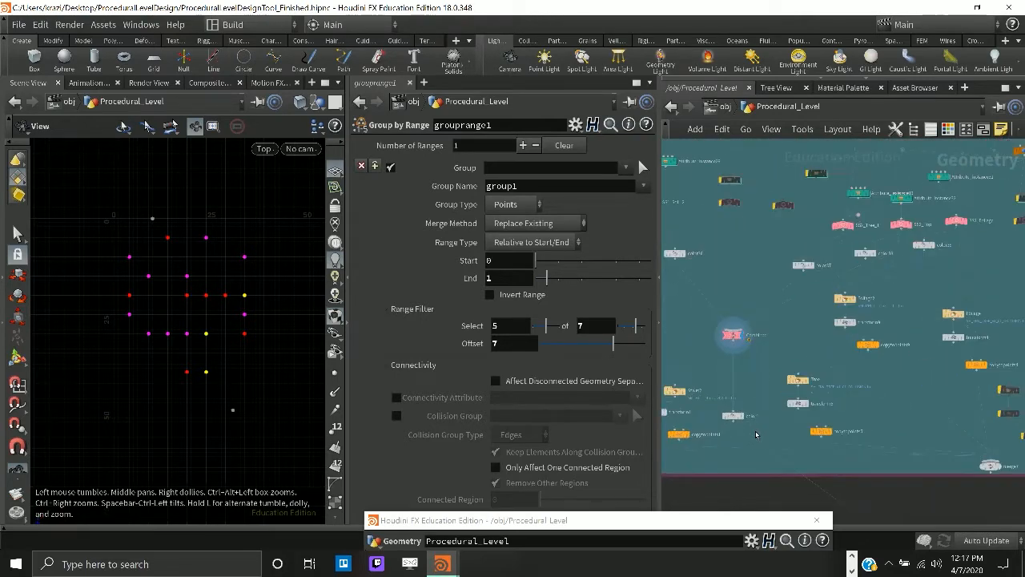
scroll(837, 383, up, 1)
middle_drag(838, 388, 1022, 471)
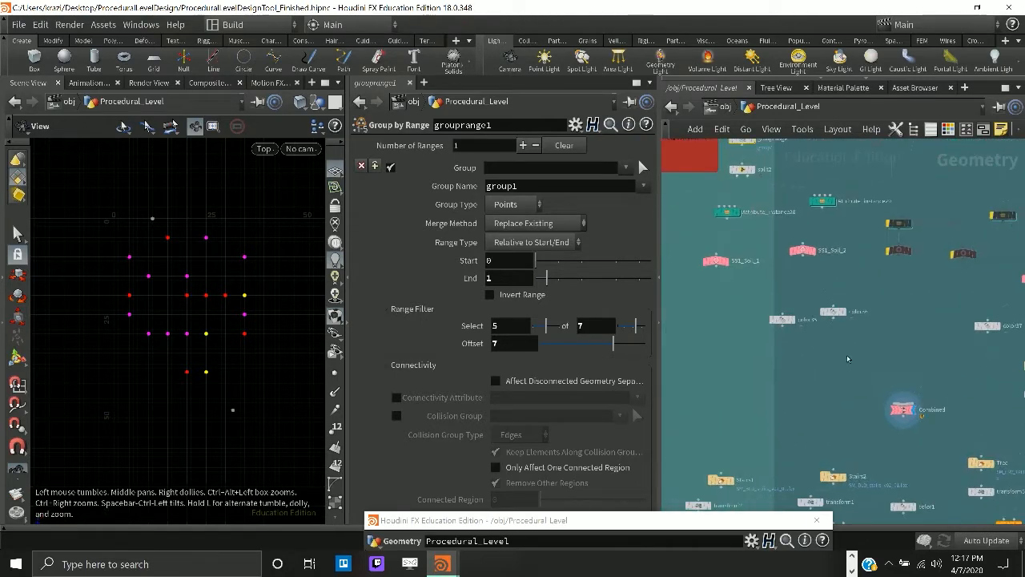
- Show the Attribute_instance28 parameters and read through its static mesh path string to the end
click(728, 213)
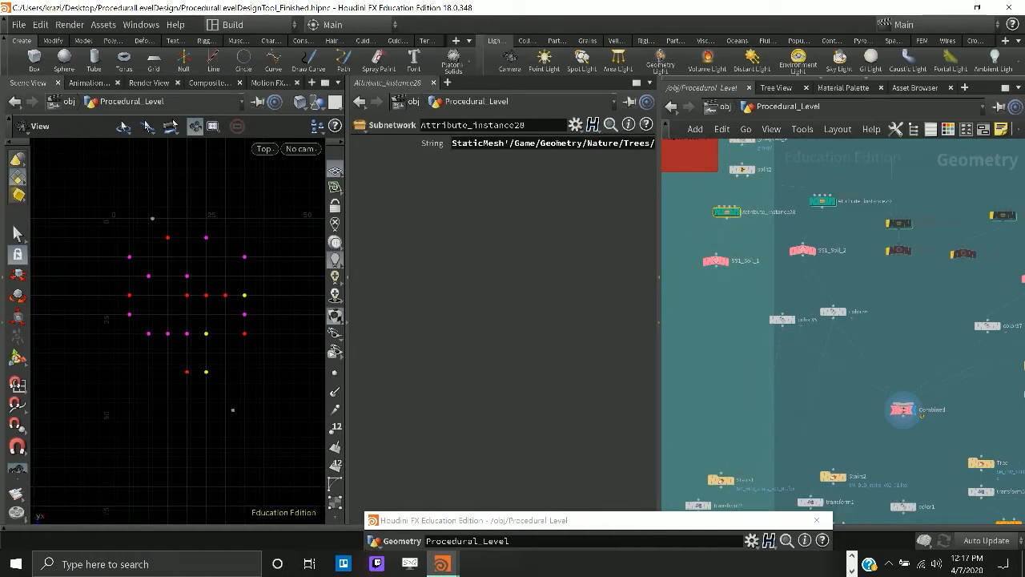
click(558, 143)
key(Right)
key(Right)
key(Right)
key(Right)
key(Right)
key(Right)
key(Right)
key(Right)
key(Right)
key(Right)
key(Right)
key(Right)
key(Right)
key(Right)
key(Right)
key(Right)
key(Right)
key(Right)
key(Right)
key(Right)
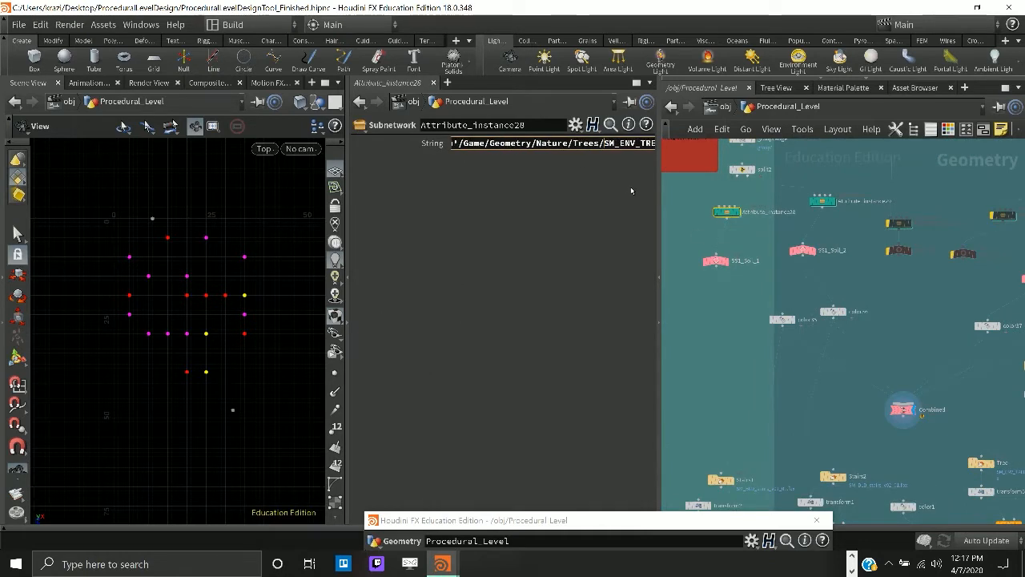
key(Right)
key(Right)
key(Right)
key(Right)
key(Right)
key(Right)
key(Right)
key(Right)
key(Right)
key(Right)
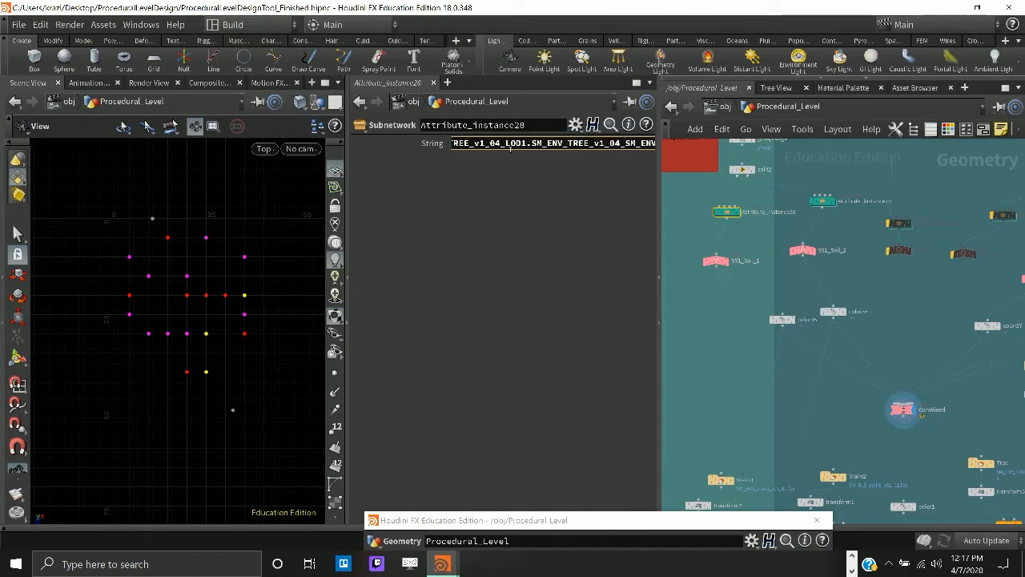
key(Right)
key(Right)
key(Right)
key(Right)
key(Right)
key(Right)
key(Right)
key(Right)
key(Right)
key(Right)
key(Right)
key(Right)
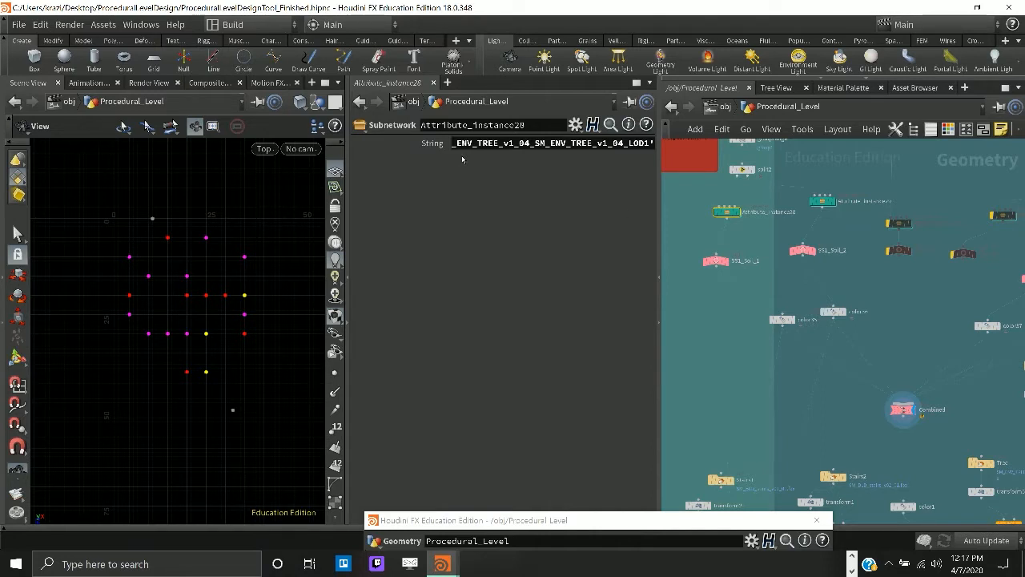
- Go to the orange network box and bring up the node info of merge9 and CC1_Soil_2
scroll(745, 264, down, 6)
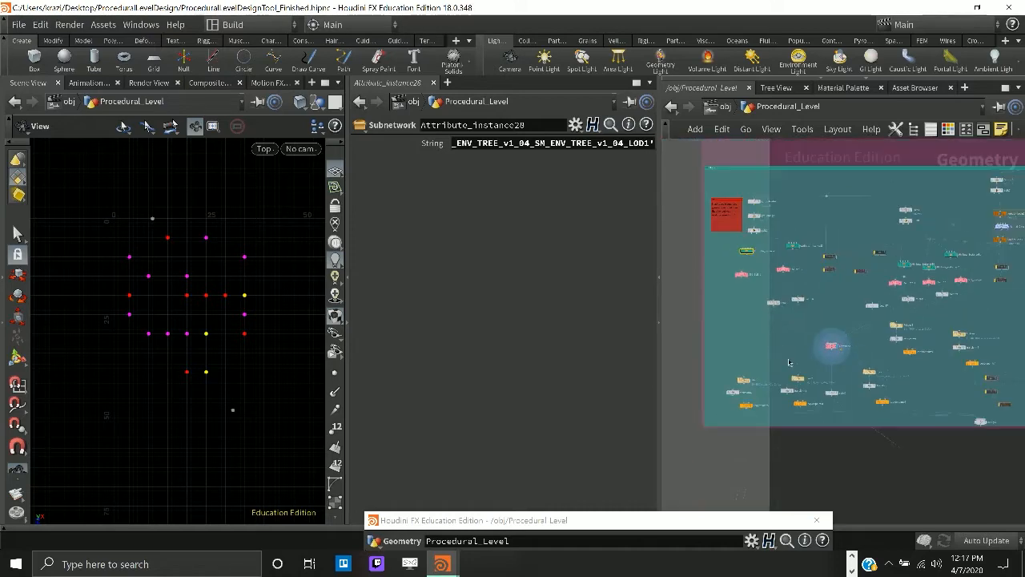
scroll(761, 272, down, 5)
scroll(842, 385, down, 1)
middle_drag(798, 374, 674, 349)
scroll(832, 353, up, 5)
scroll(755, 338, up, 2)
middle_click(717, 338)
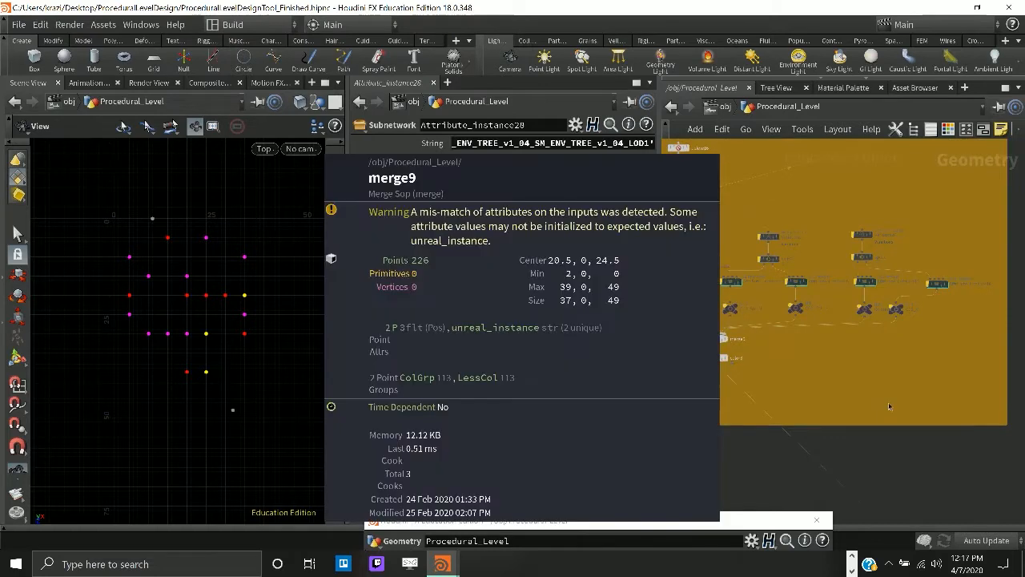
middle_click(766, 326)
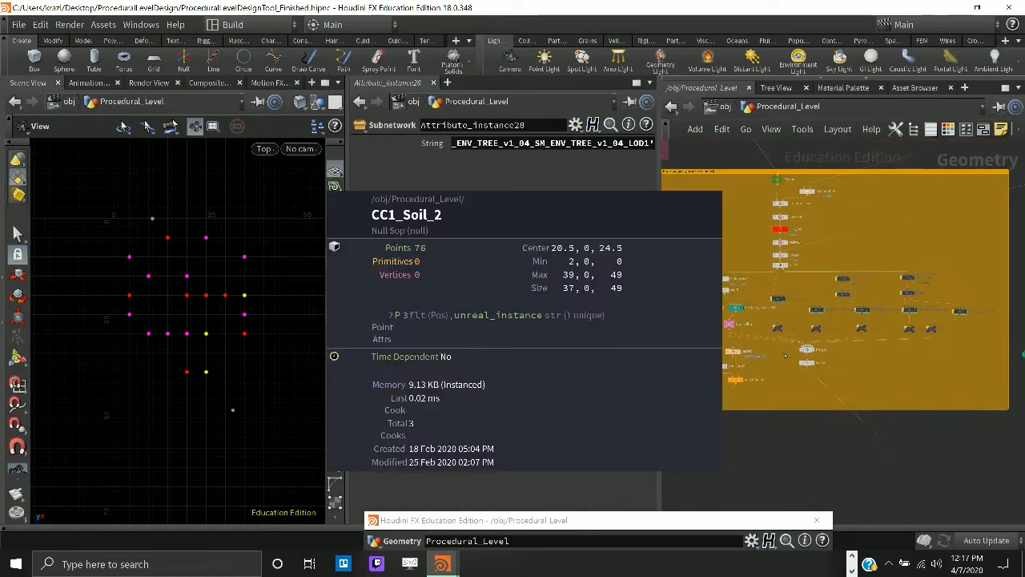
- Display the output of the merge9 node in the orange network box
scroll(713, 169, up, 3)
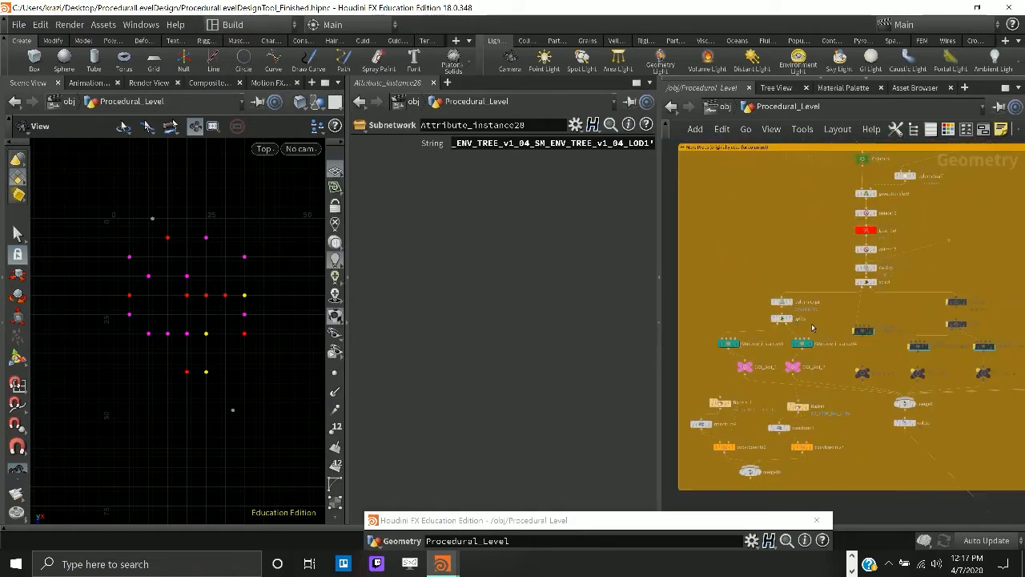
scroll(796, 396, up, 2)
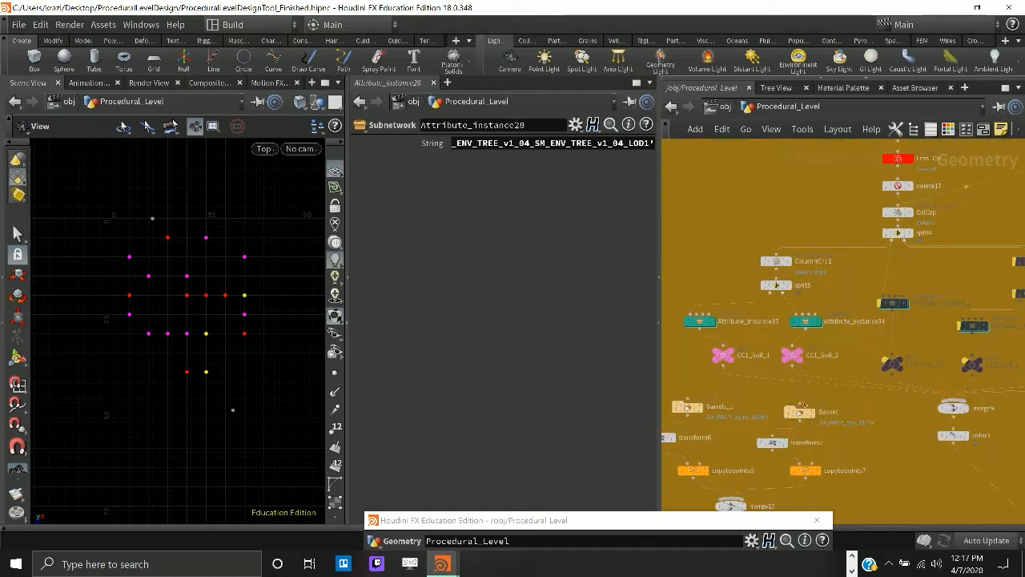
middle_drag(871, 434, 811, 399)
click(909, 358)
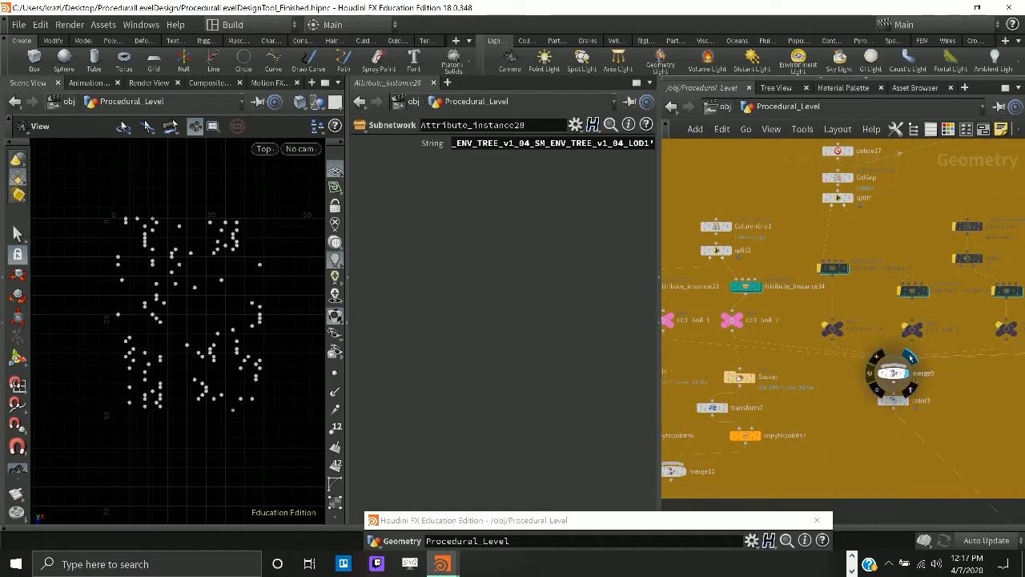
- Display the outputs of CC1_Soil_1, CC1_Soil_2 and merge9 in turn to compare how the points are split
scroll(741, 316, down, 5)
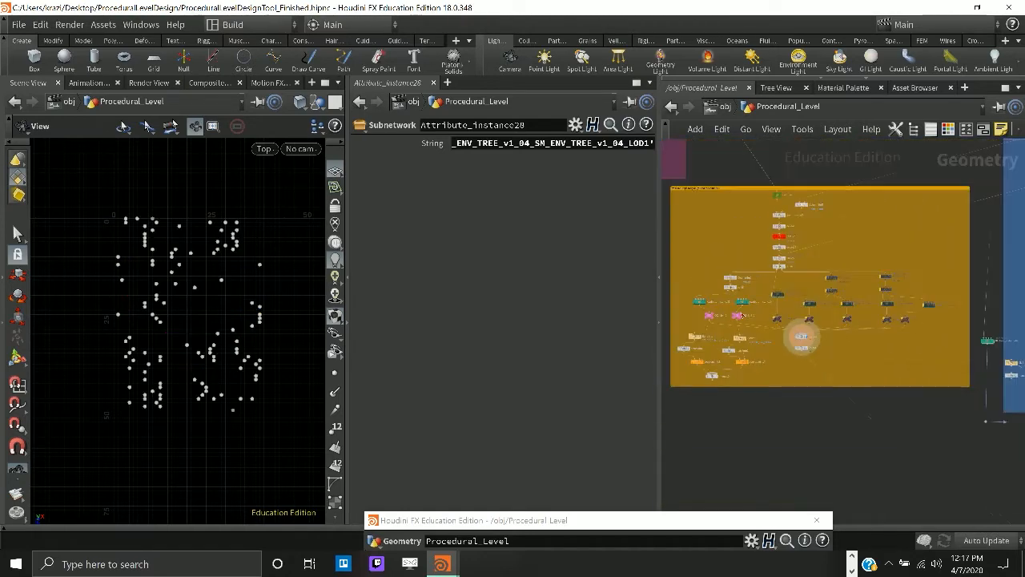
scroll(809, 321, up, 5)
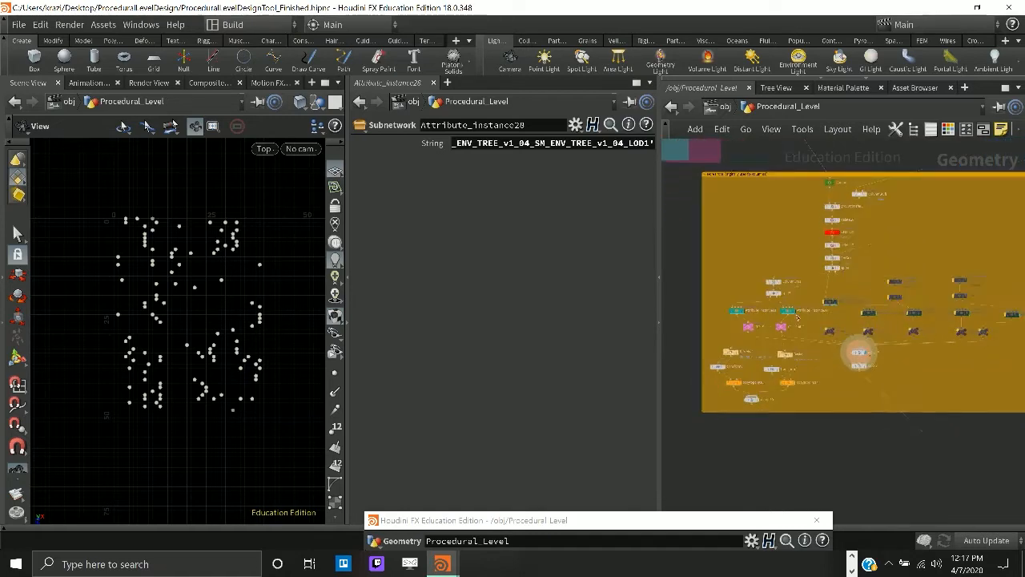
scroll(761, 324, up, 2)
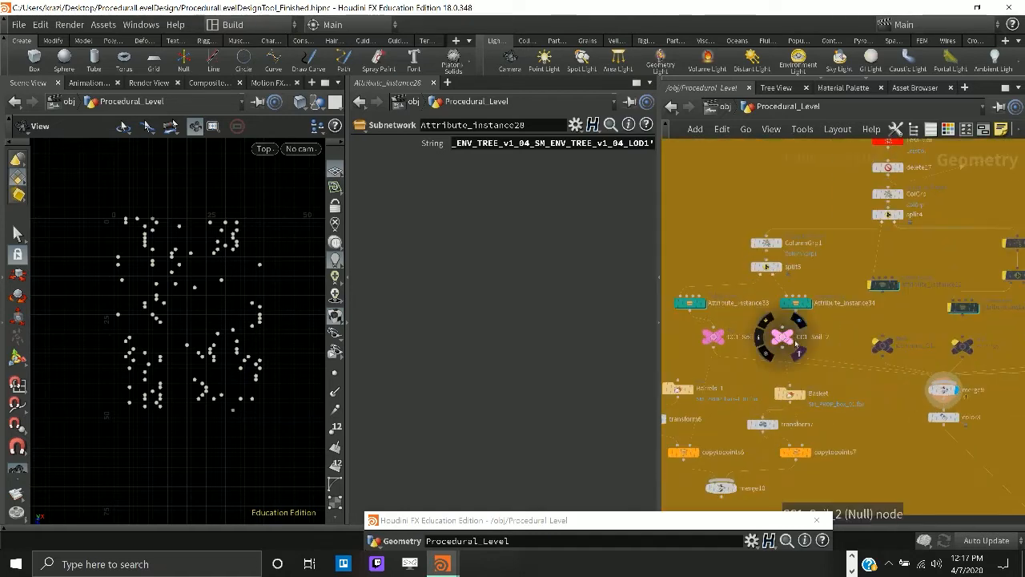
click(729, 322)
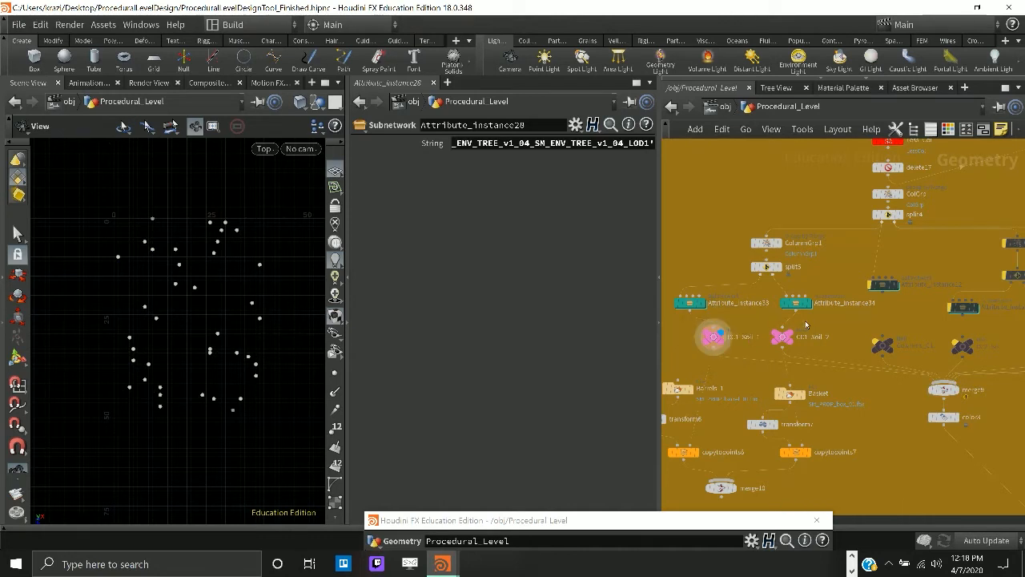
click(799, 321)
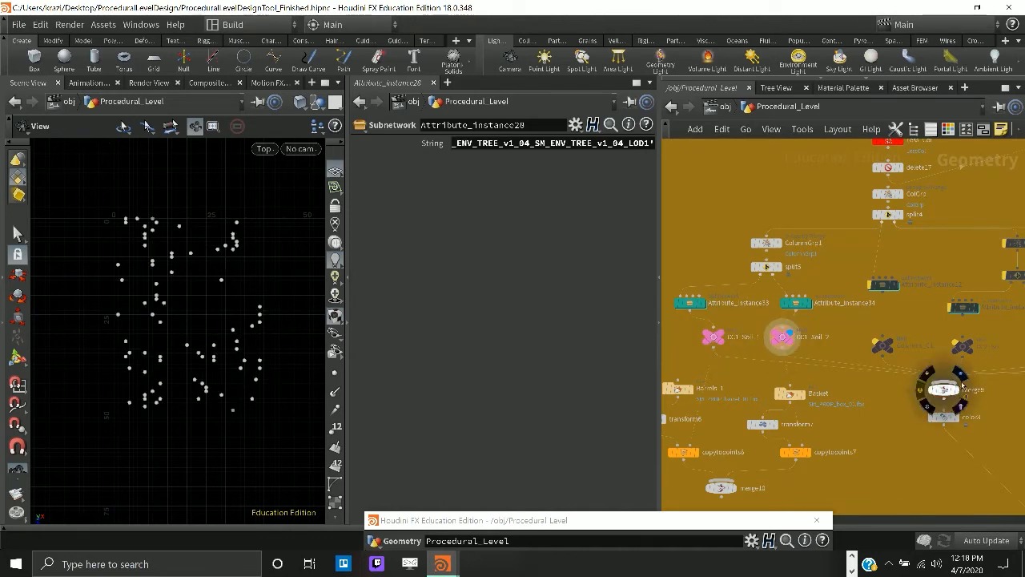
click(960, 390)
- Bring up the Procedural_Level parameters, try adjusting Prop Variation 1, undo the changes and minimize the window
drag(659, 520, 773, 85)
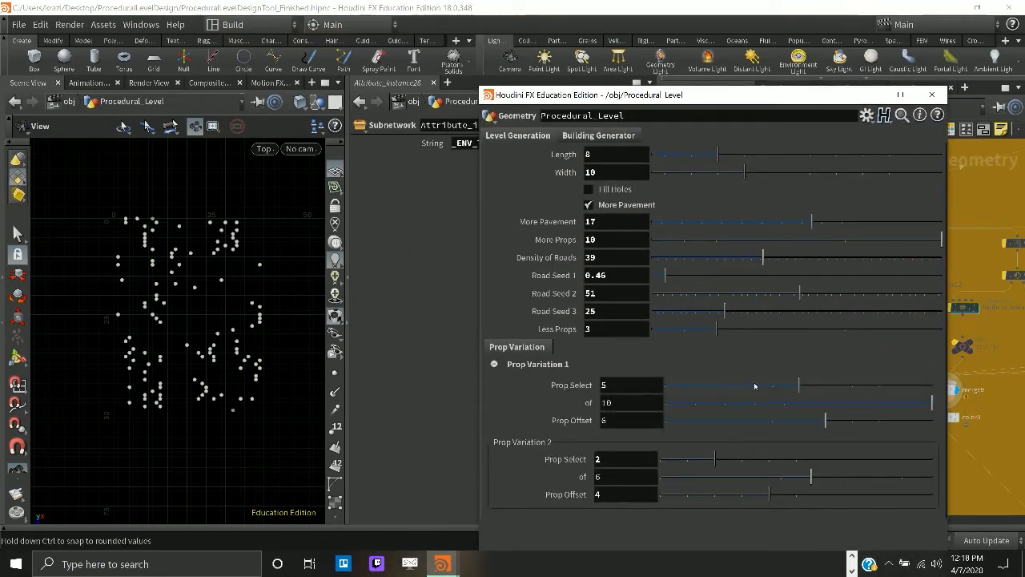
drag(763, 391, 847, 408)
key(ctrl+z)
key(ctrl+z)
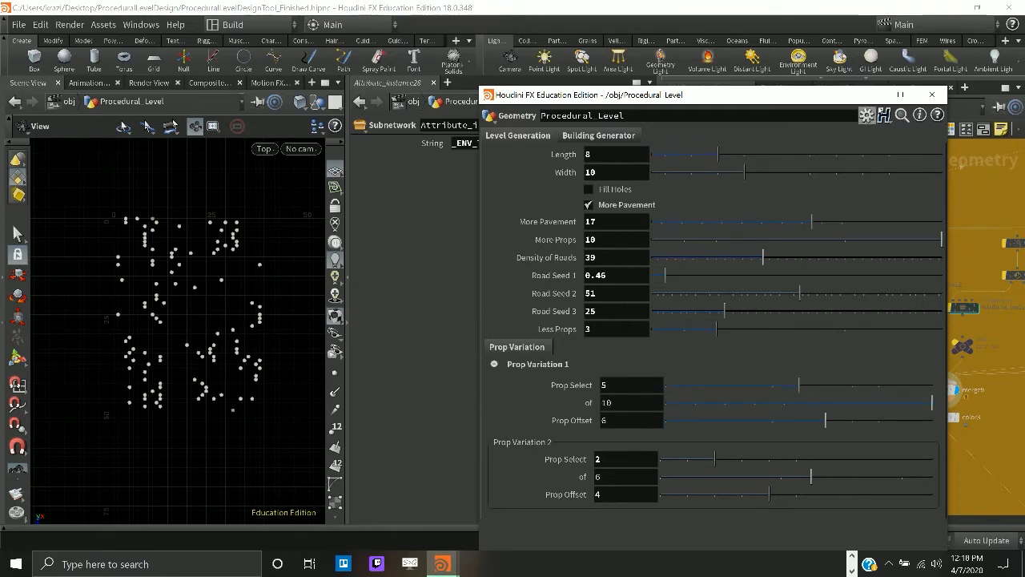
click(882, 94)
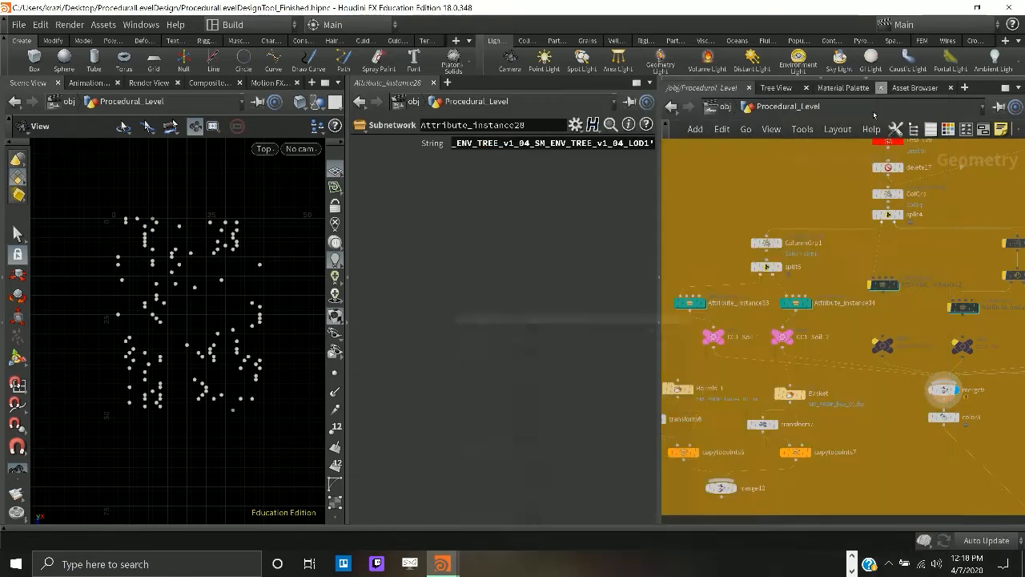
- Show the ColumnGrp1 parameters and check the channel reference behind its range filter Select value
mouse_move(795, 342)
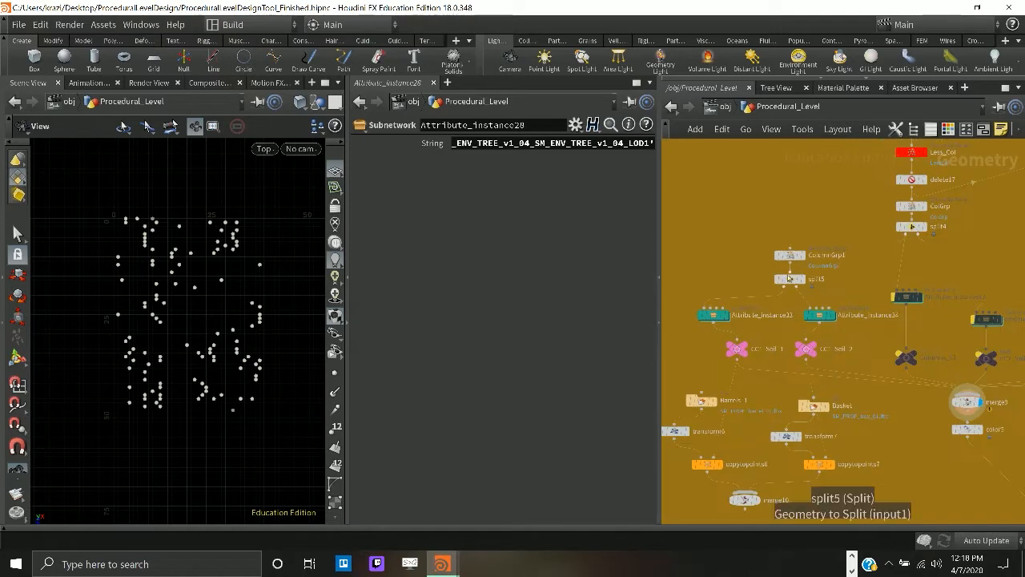
click(791, 277)
click(796, 257)
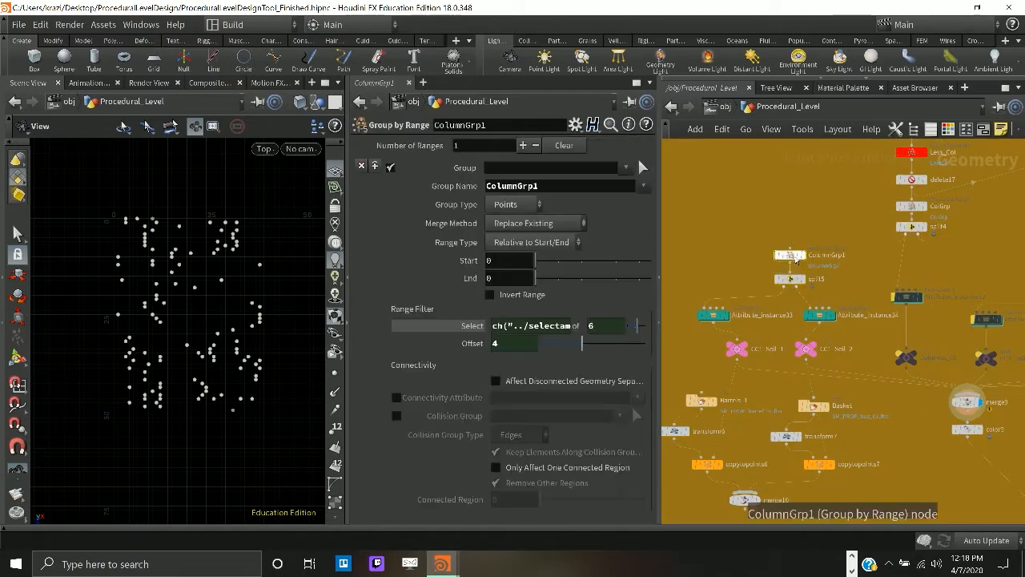
click(479, 326)
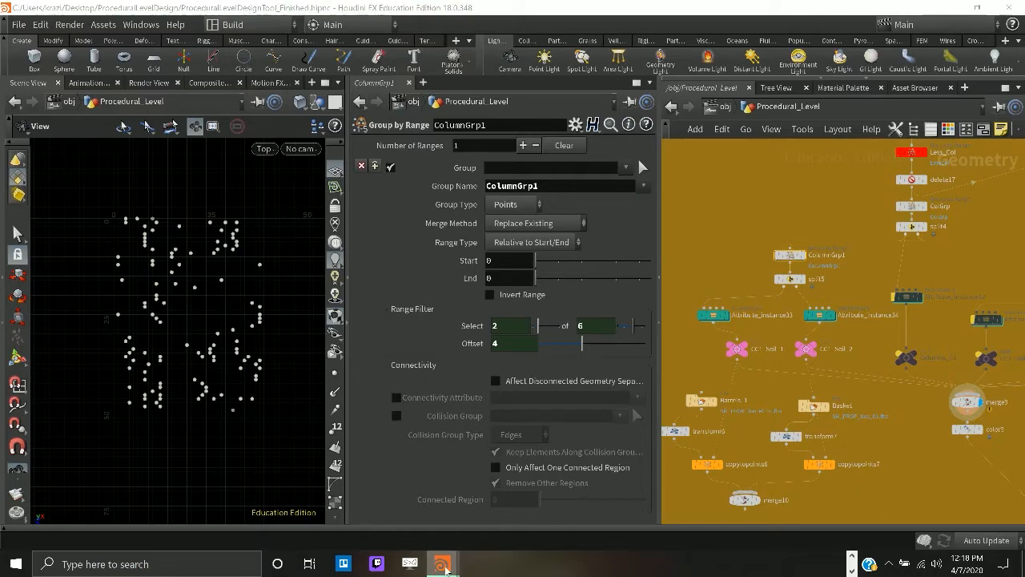
- Bring up the Procedural_Level parameters beside ColumnGrp1, set Prop Variation 2's Prop Select to 3, undo a further trial change and move the window aside
mouse_move(444, 565)
click(458, 513)
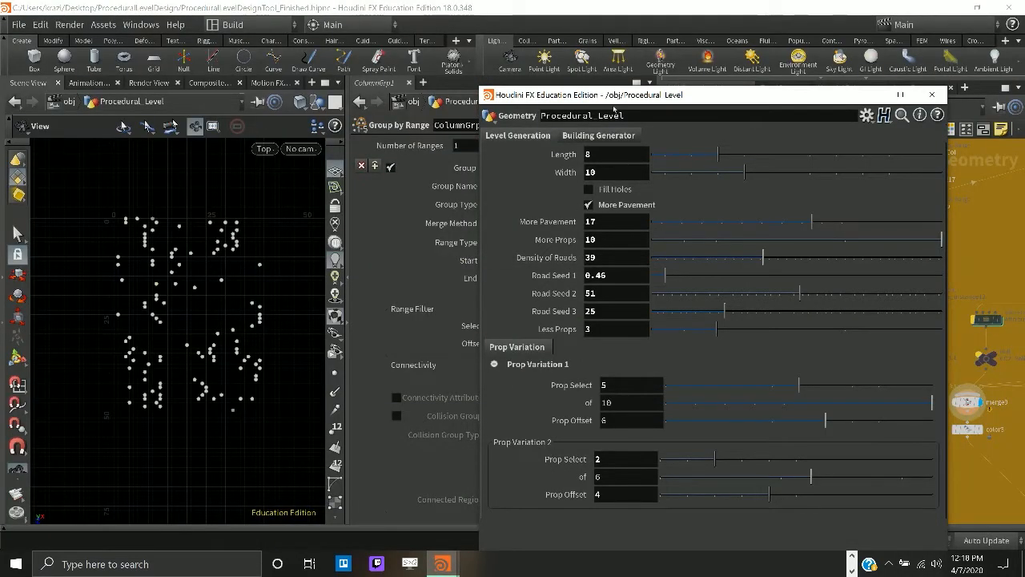
drag(613, 103, 735, 79)
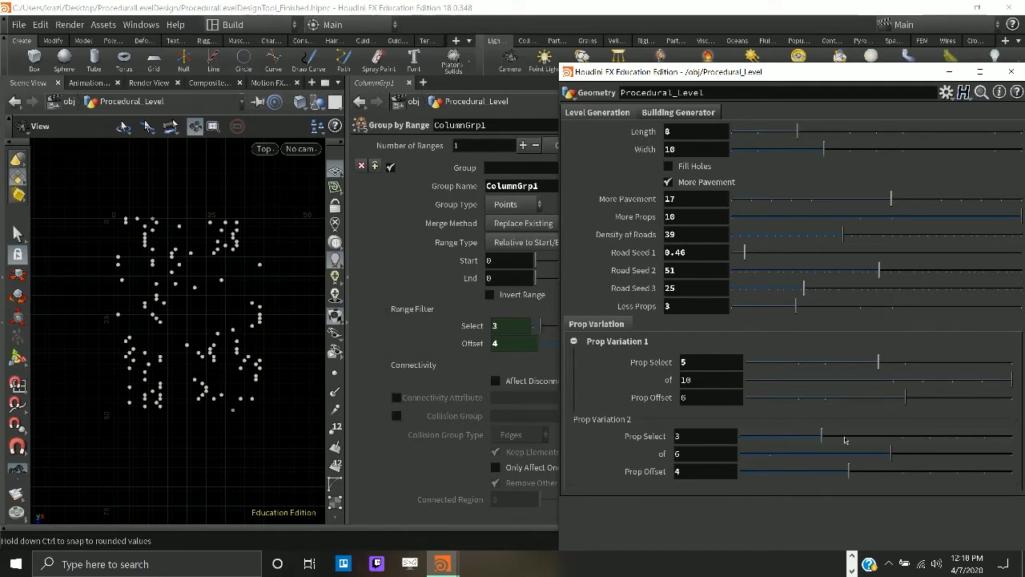
drag(846, 440, 908, 439)
key(ctrl+z)
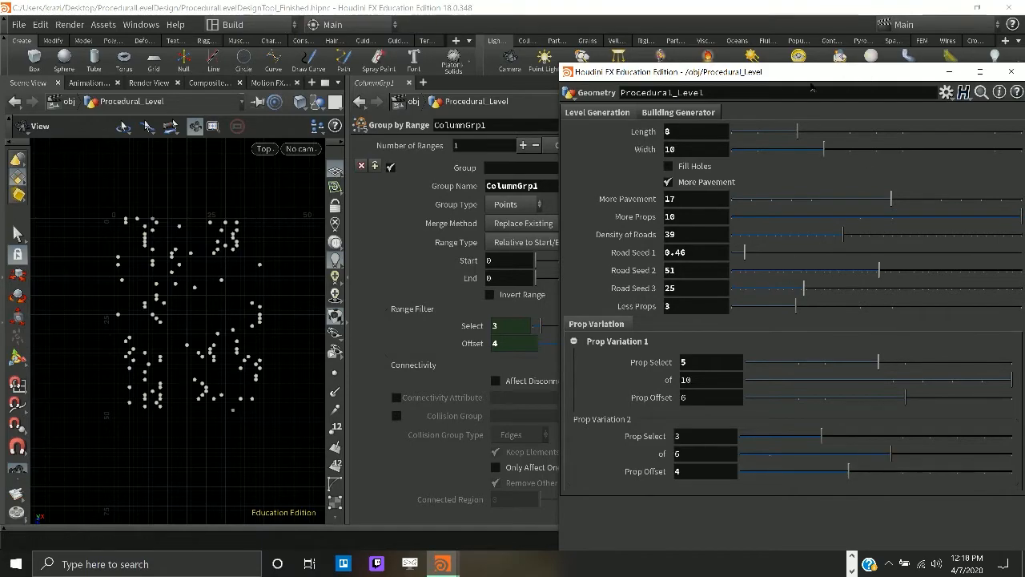
drag(812, 90, 654, 486)
- Display the output of the color node below the border merge in the green network box
scroll(869, 427, down, 5)
middle_drag(901, 417, 642, 402)
scroll(721, 300, down, 1)
scroll(756, 323, up, 6)
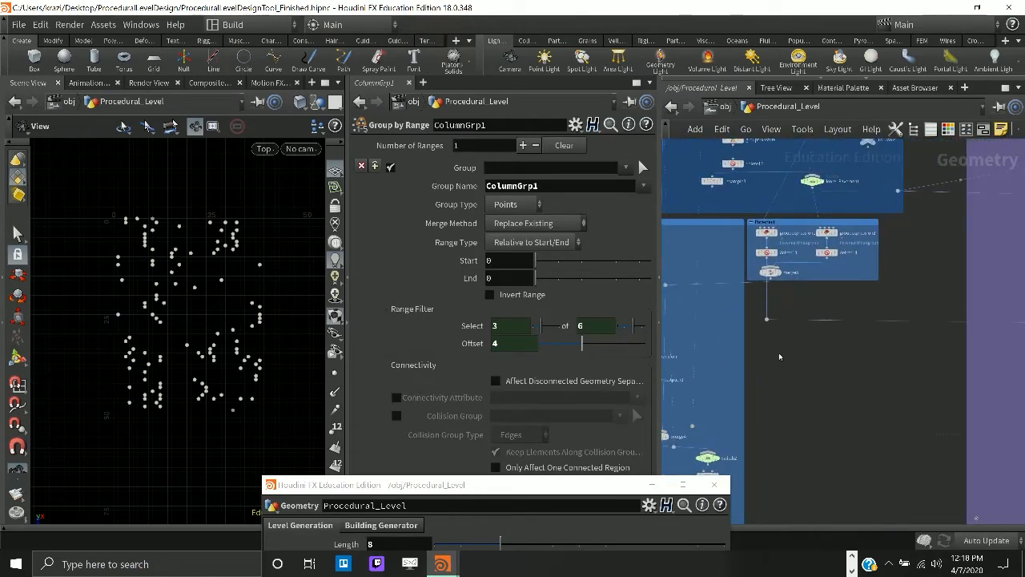
scroll(775, 174, down, 6)
scroll(774, 174, up, 5)
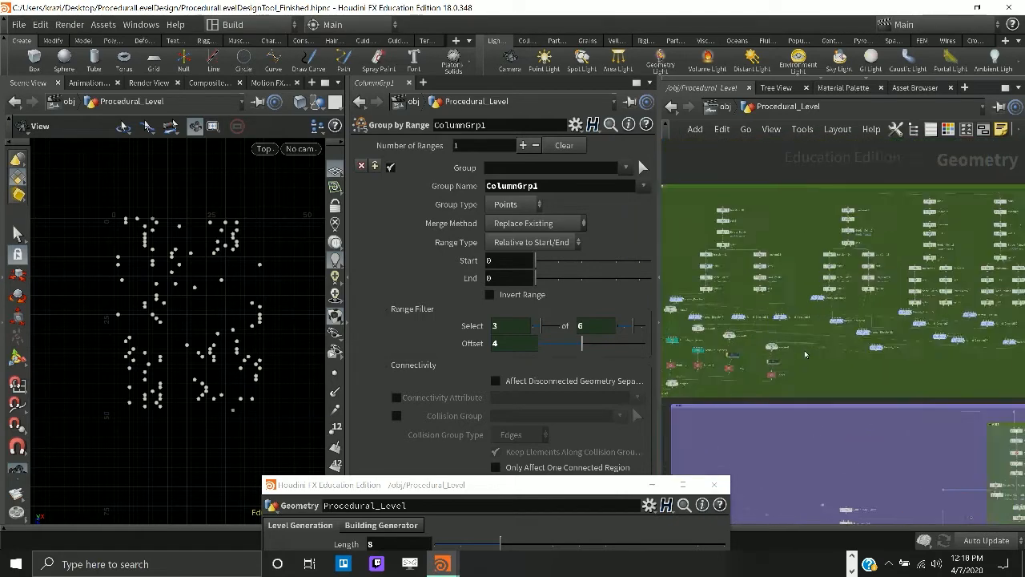
scroll(805, 355, up, 2)
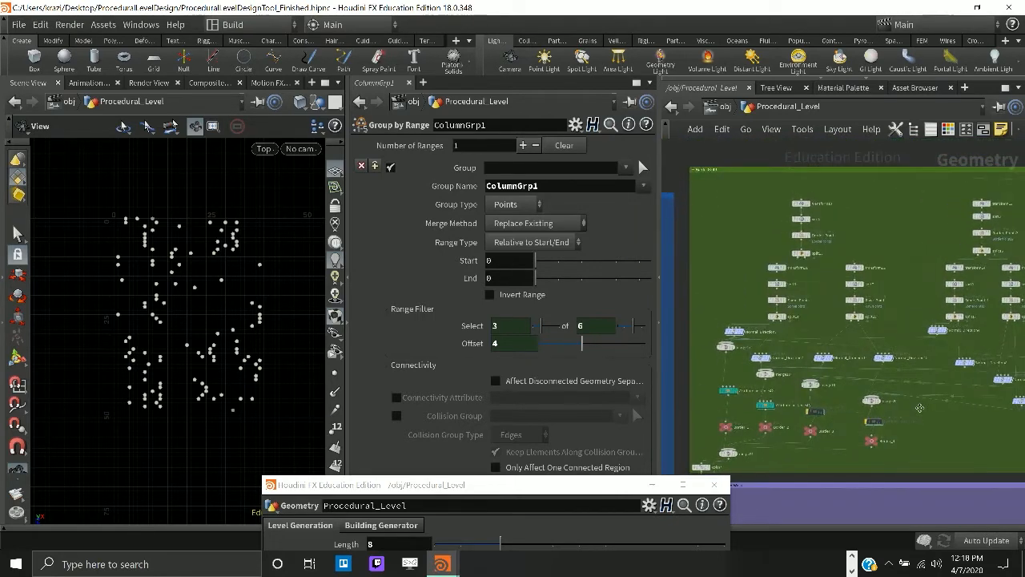
scroll(728, 280, down, 4)
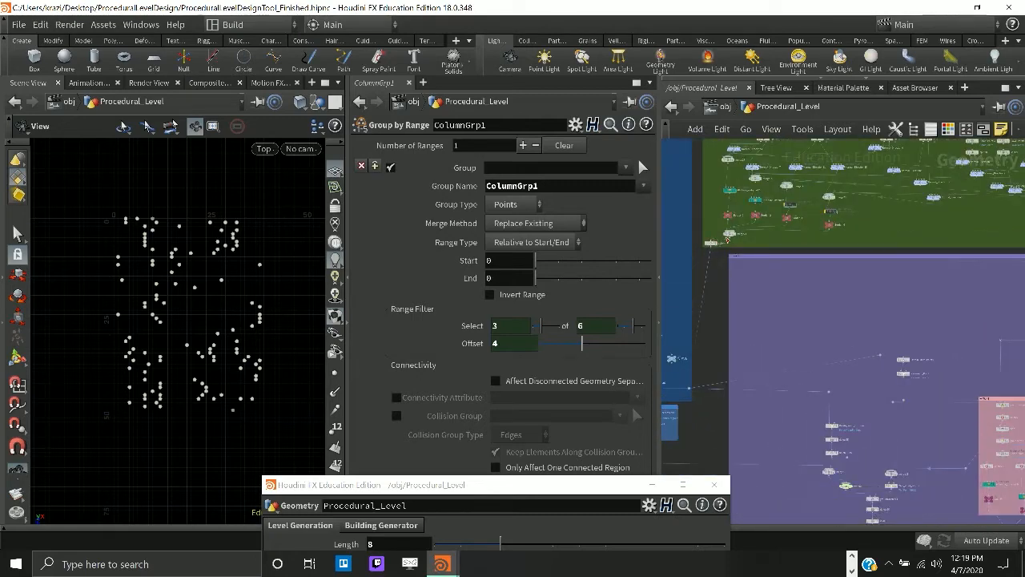
mouse_move(716, 248)
click(725, 229)
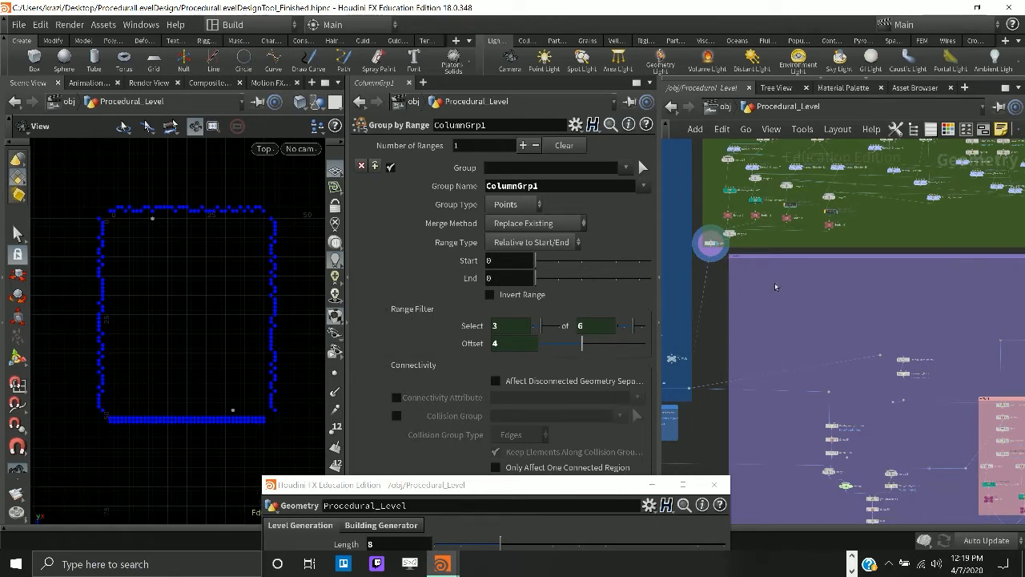
- Examine the Border_1 to Border_4 branches that feed the displayed color node in the green network box
scroll(827, 283, up, 3)
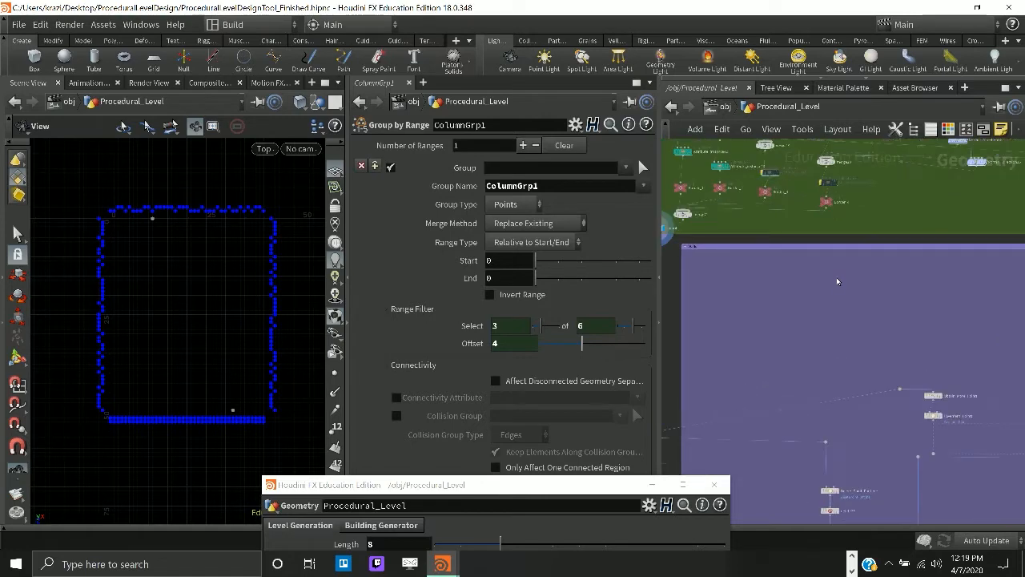
scroll(826, 329, down, 5)
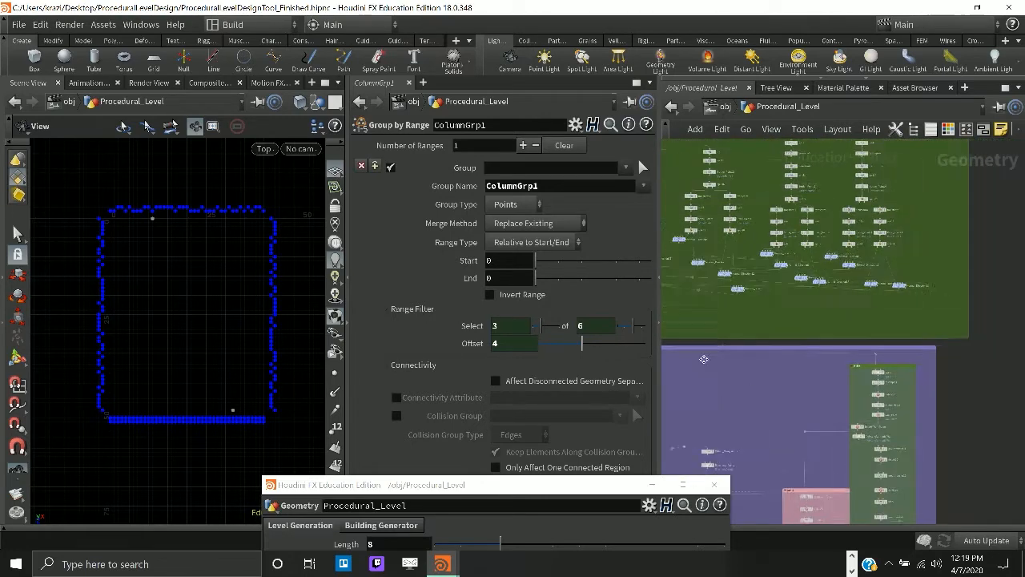
scroll(745, 418, up, 5)
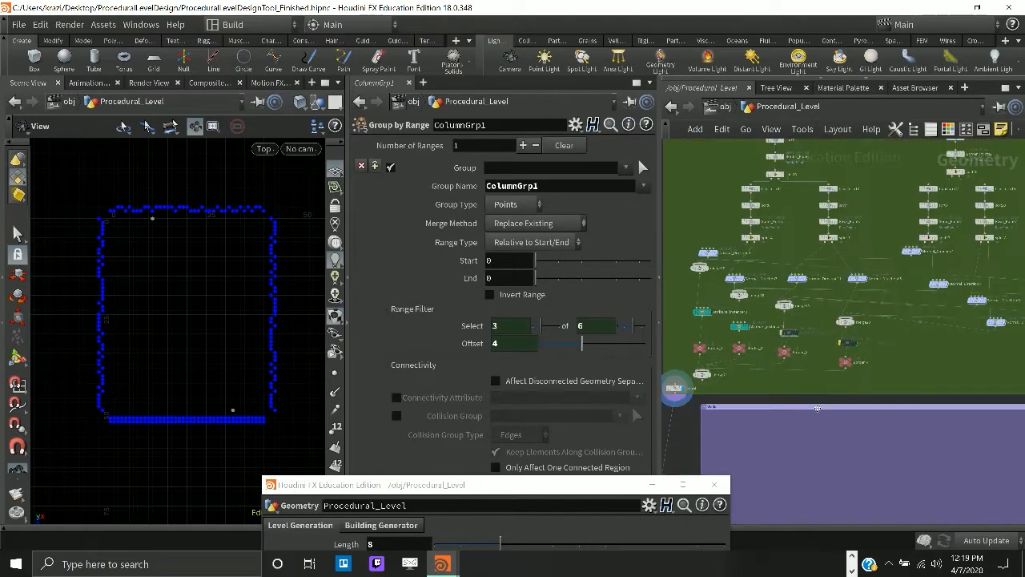
middle_drag(771, 391, 888, 377)
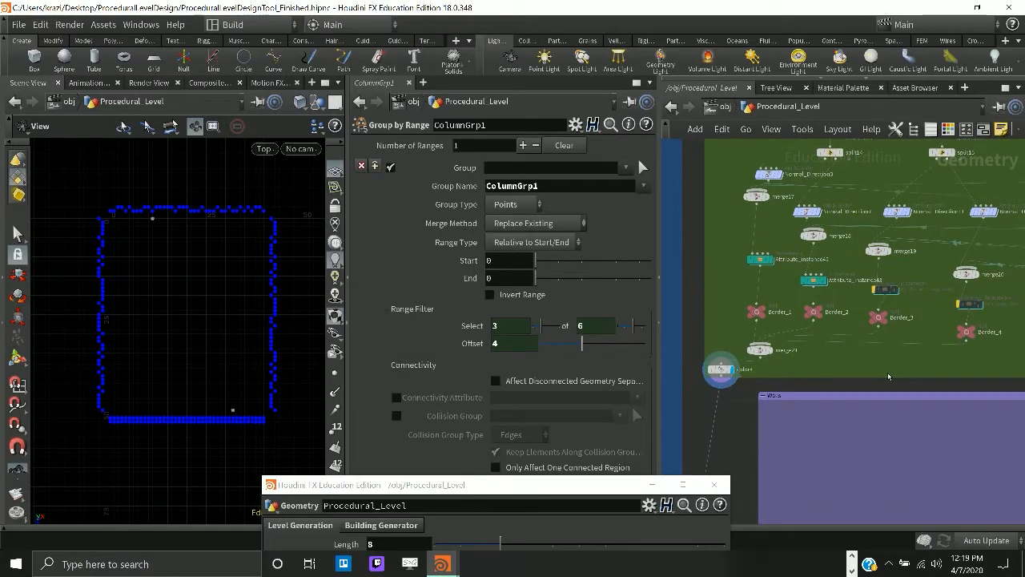
scroll(889, 376, down, 2)
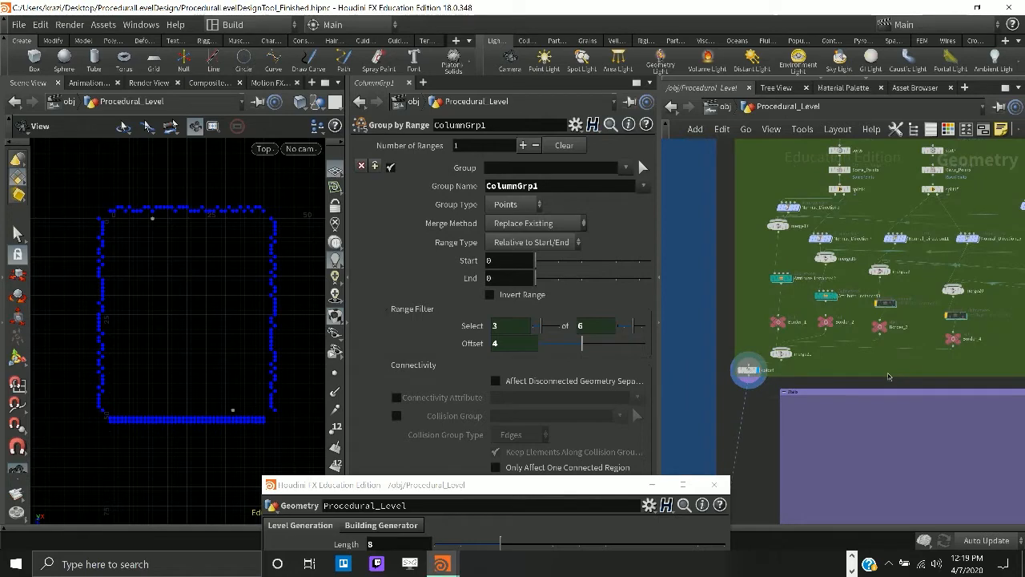
scroll(888, 377, up, 3)
scroll(876, 413, down, 3)
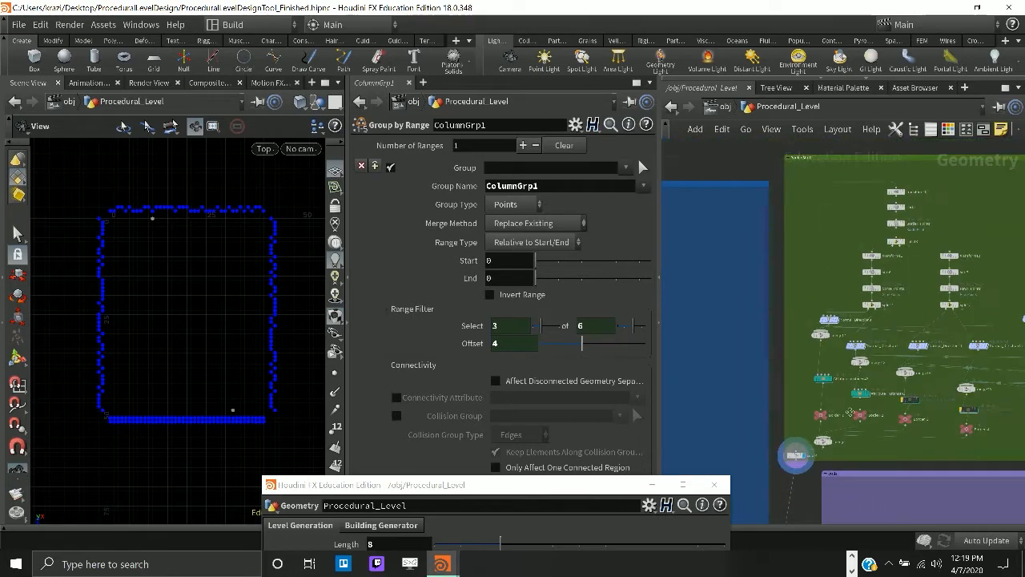
- Display the output of the merge node feeding OUT_WALL_POINTS in the purple walls network box
middle_drag(893, 510, 797, 210)
scroll(829, 371, down, 3)
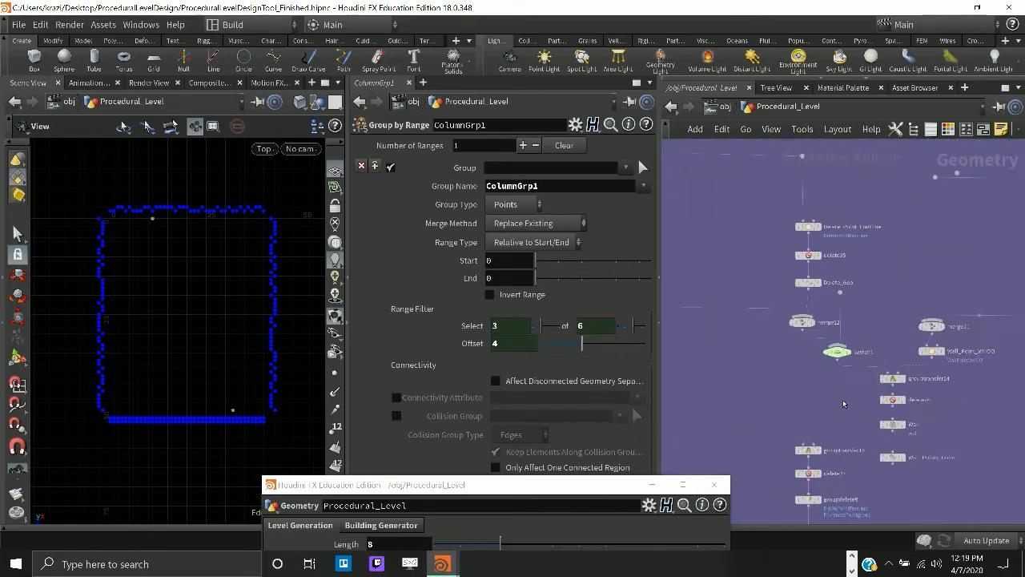
scroll(761, 385, up, 4)
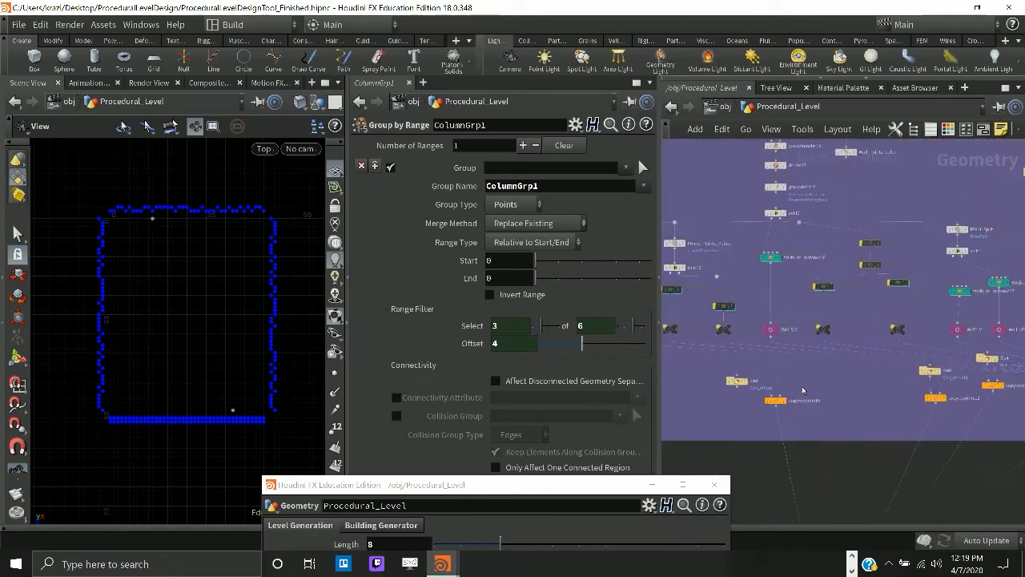
middle_drag(871, 481, 832, 268)
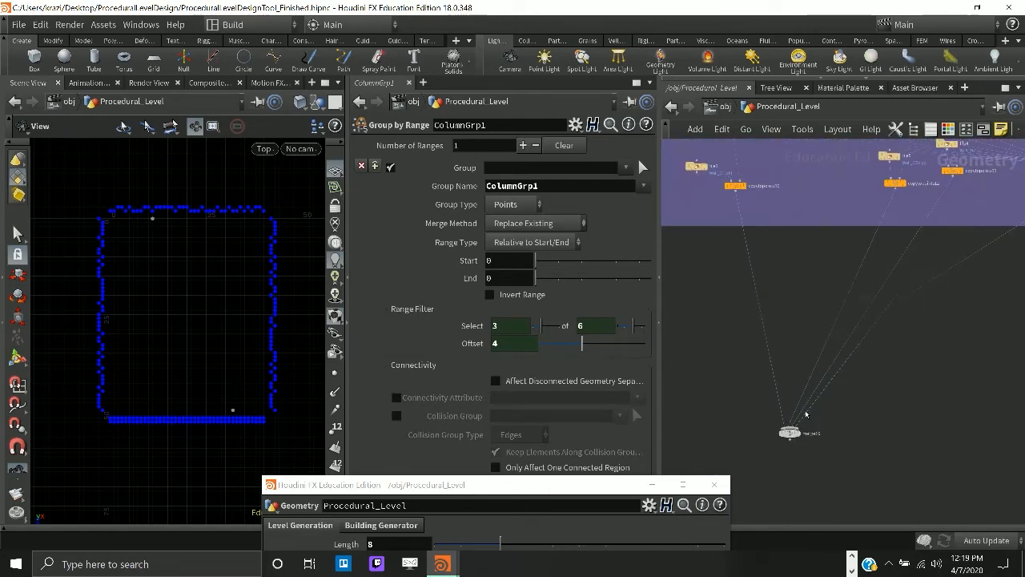
scroll(806, 414, down, 3)
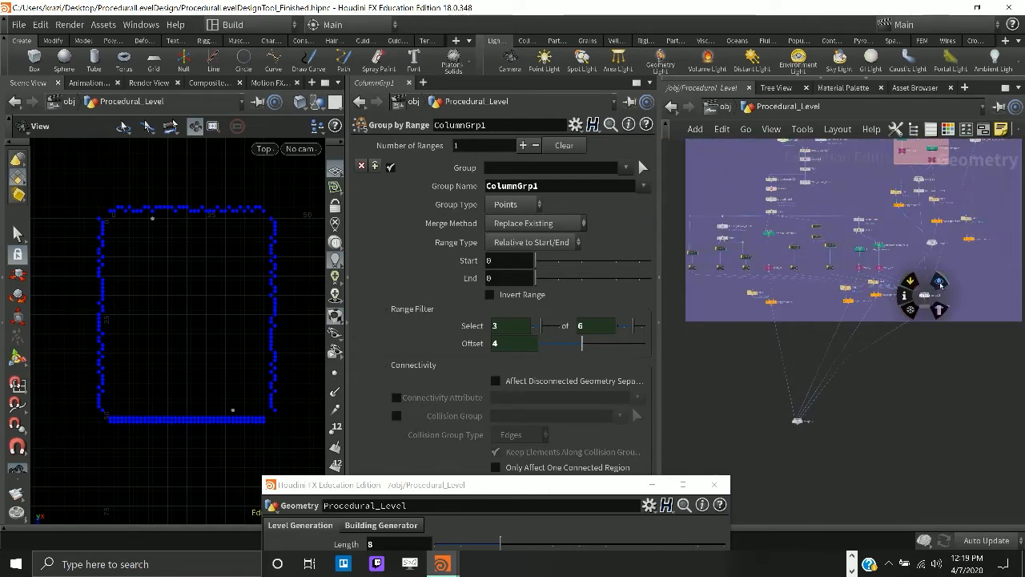
click(939, 282)
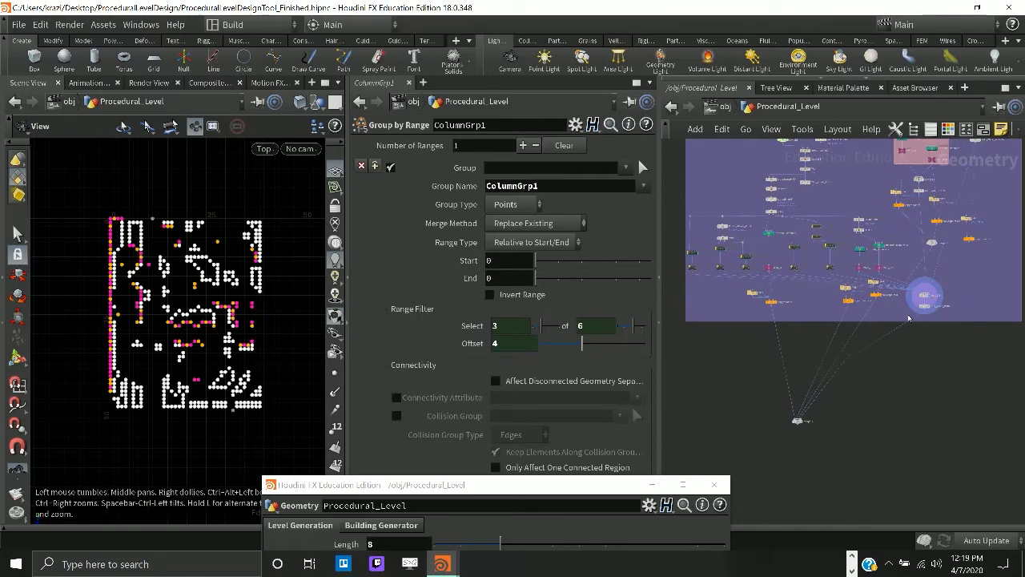
- Trace the links leaving the walls network box and display the OUT_WALL_POINTS color node
middle_drag(908, 318, 962, 393)
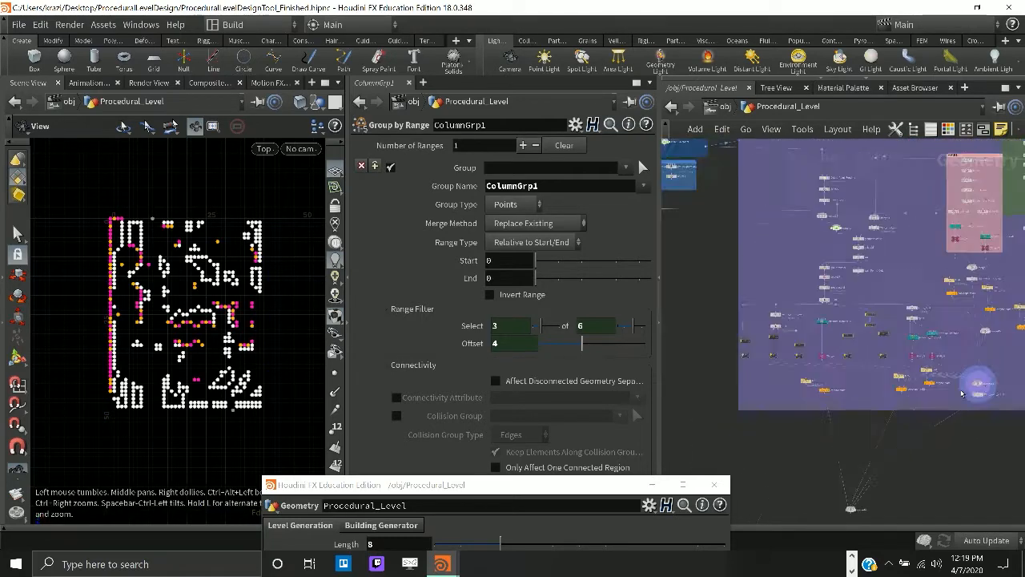
scroll(930, 399, down, 4)
middle_drag(824, 429, 792, 407)
scroll(875, 398, up, 2)
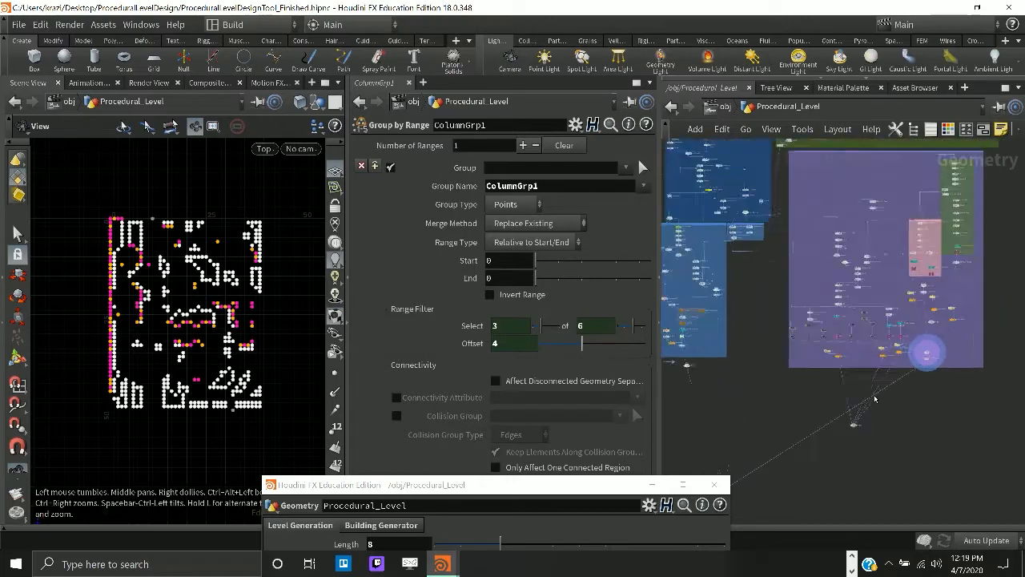
scroll(875, 398, up, 5)
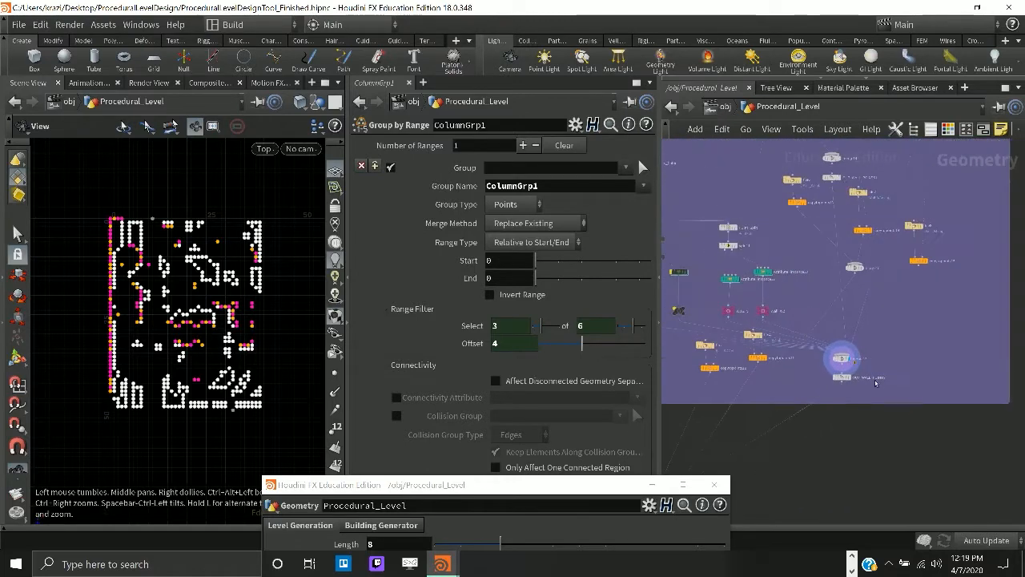
scroll(857, 377, up, 2)
click(837, 358)
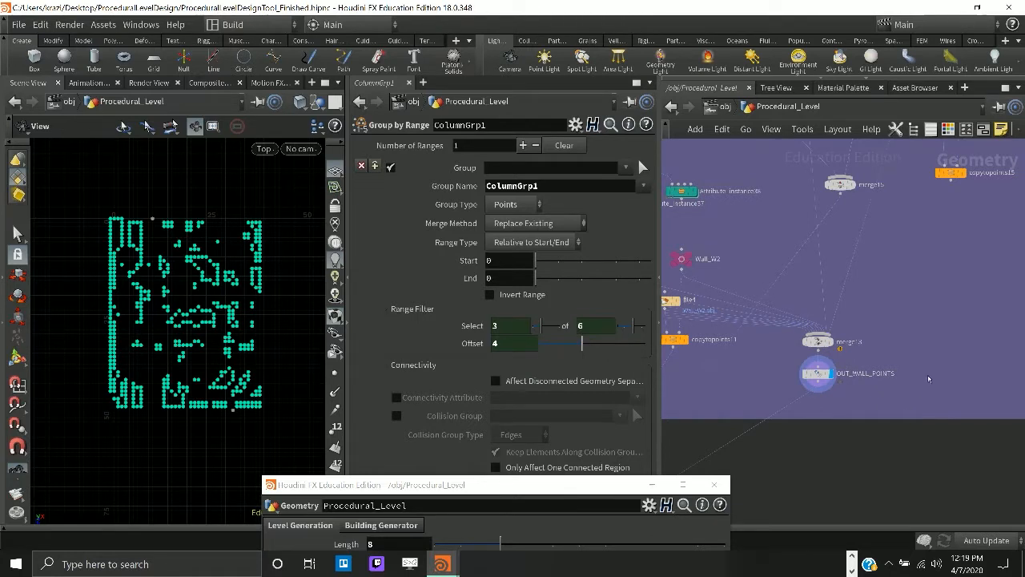
- Display Attribute_instance37 above WW2_V and read through the mesh path in its String parameter to the end
middle_drag(771, 282, 966, 286)
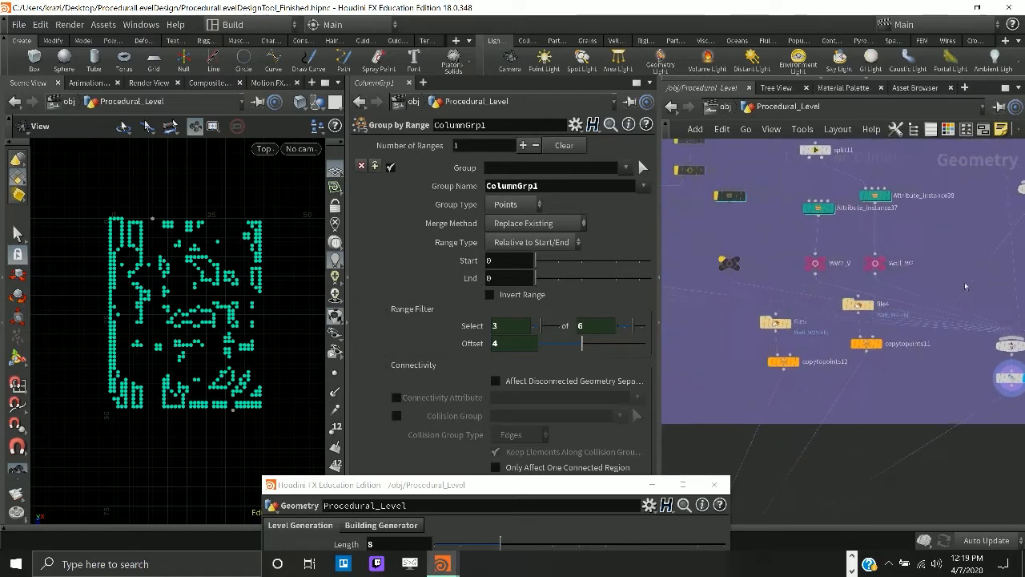
click(830, 214)
click(834, 209)
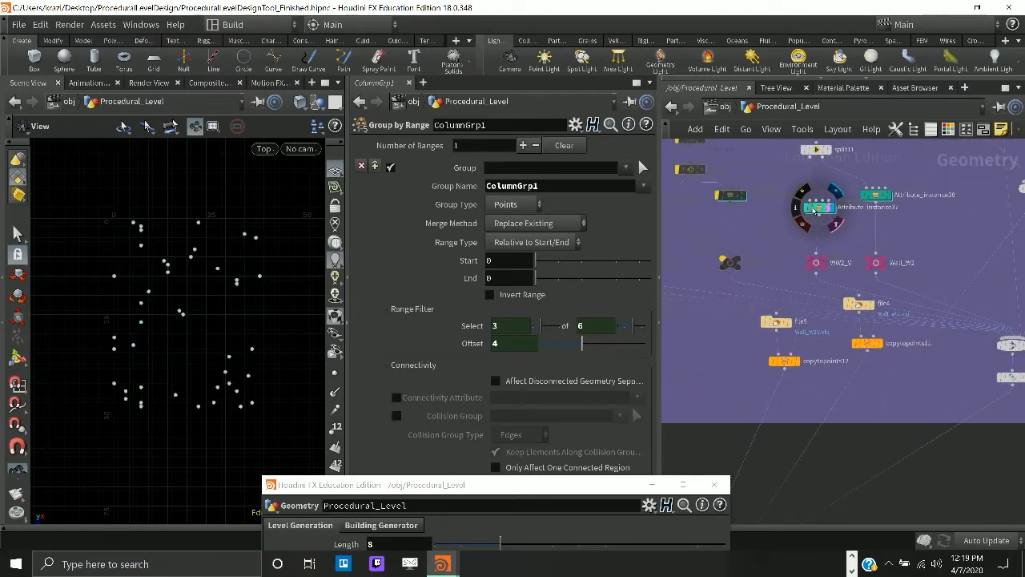
click(830, 211)
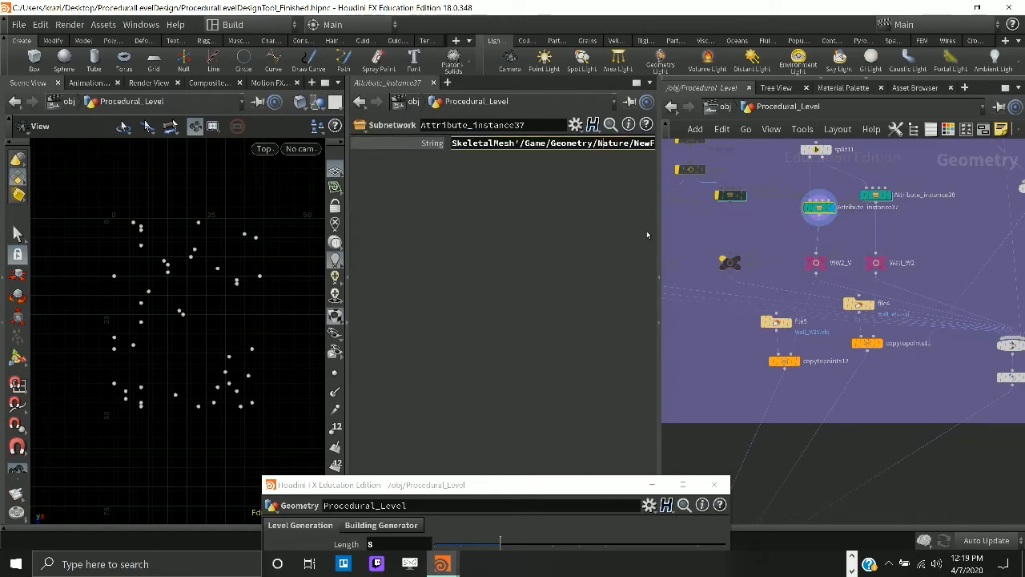
key(Right)
key(Right)
key(Right)
key(Right)
key(Right)
key(Right)
key(Right)
key(Right)
key(Right)
key(Right)
key(Right)
key(Right)
key(Right)
key(Right)
key(Right)
key(Right)
key(Right)
key(Right)
key(Right)
key(Right)
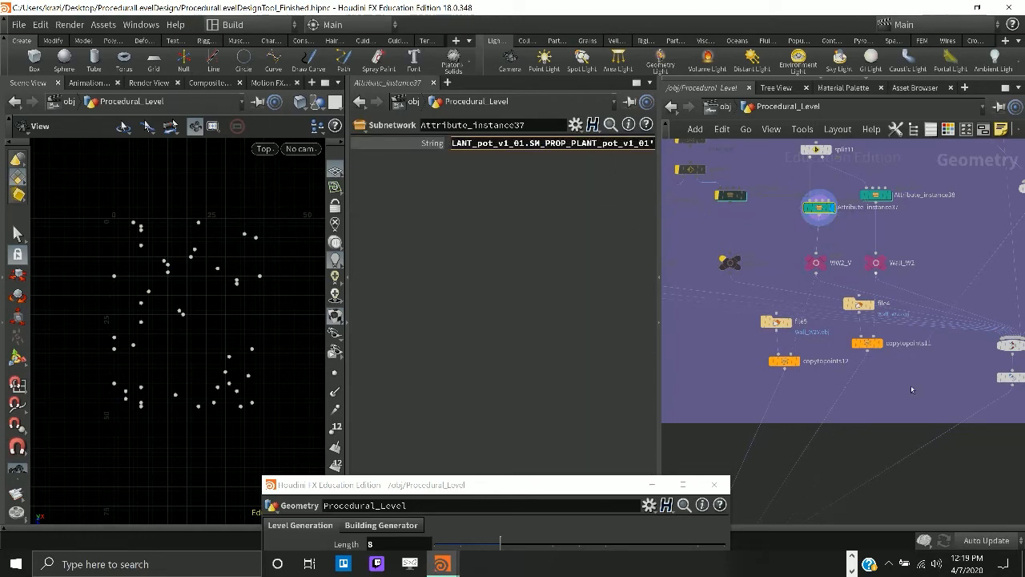
- Display OUT_WALL_POINTS again, and follow the links to merge6 to display the combined points at Level_OUT
key(h)
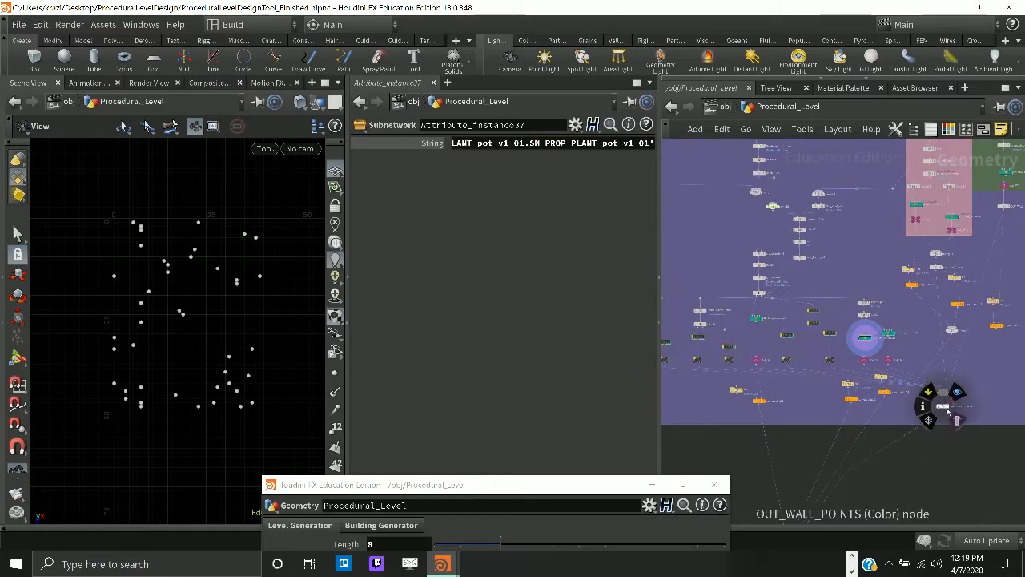
click(957, 391)
scroll(789, 439, down, 1)
middle_drag(789, 440, 907, 250)
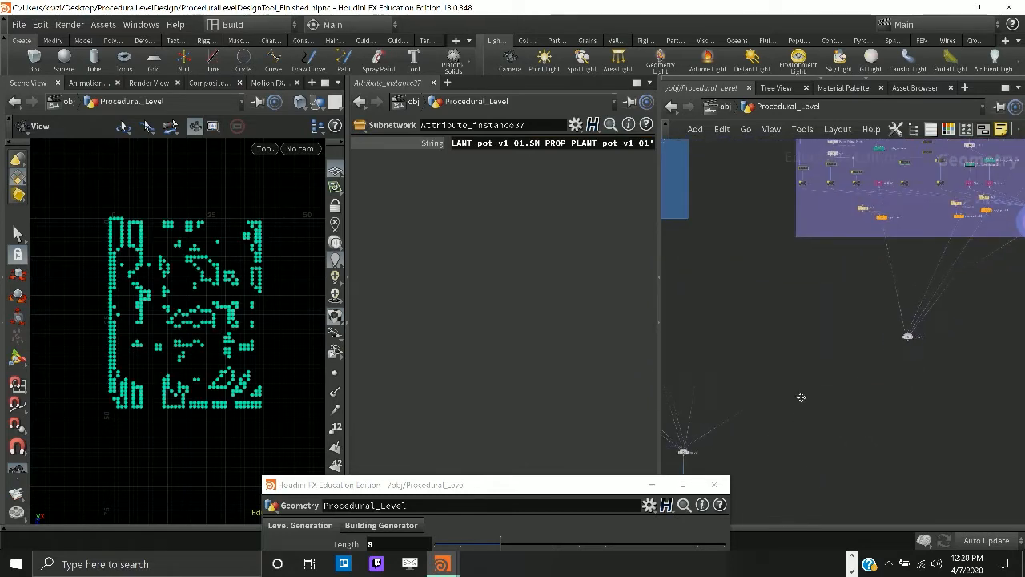
middle_drag(801, 398, 923, 266)
scroll(823, 332, up, 5)
mouse_move(773, 297)
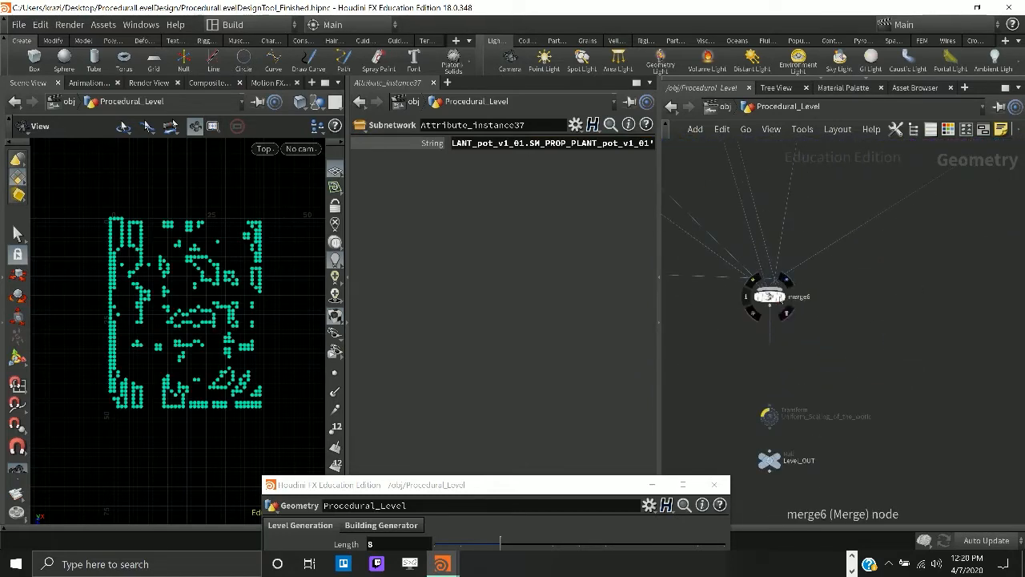
click(792, 283)
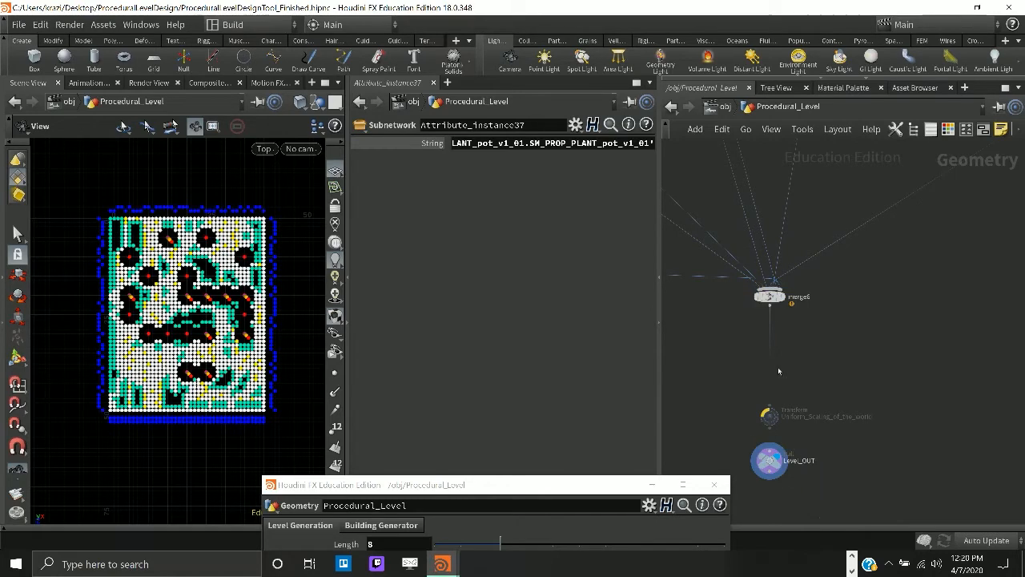
- Look over the large green network box with its orange sub-boxes, and return to the obj level with Procedural_Level selected
scroll(781, 377, down, 6)
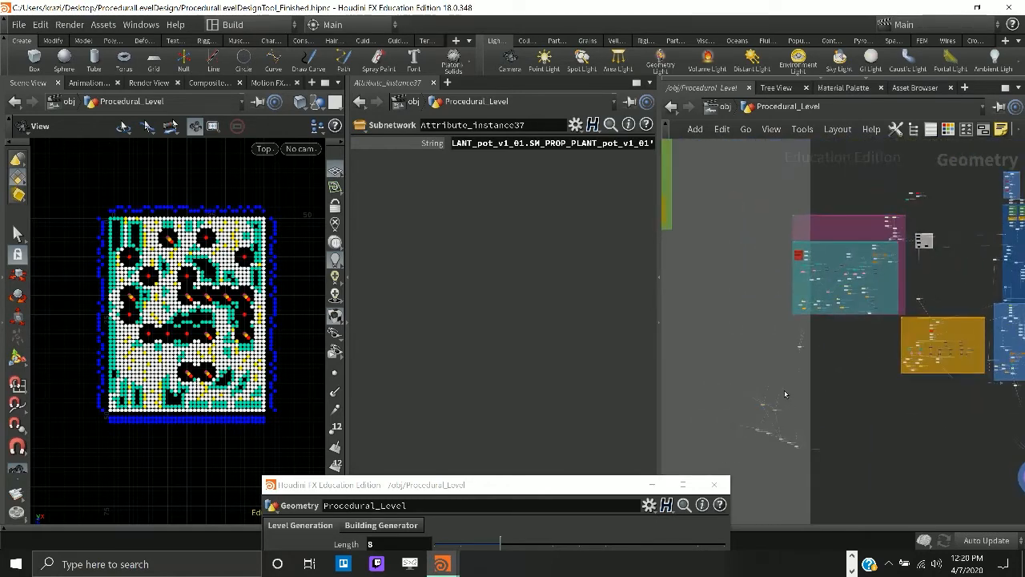
scroll(778, 394, down, 6)
middle_drag(764, 395, 950, 536)
scroll(844, 348, up, 8)
scroll(716, 351, up, 5)
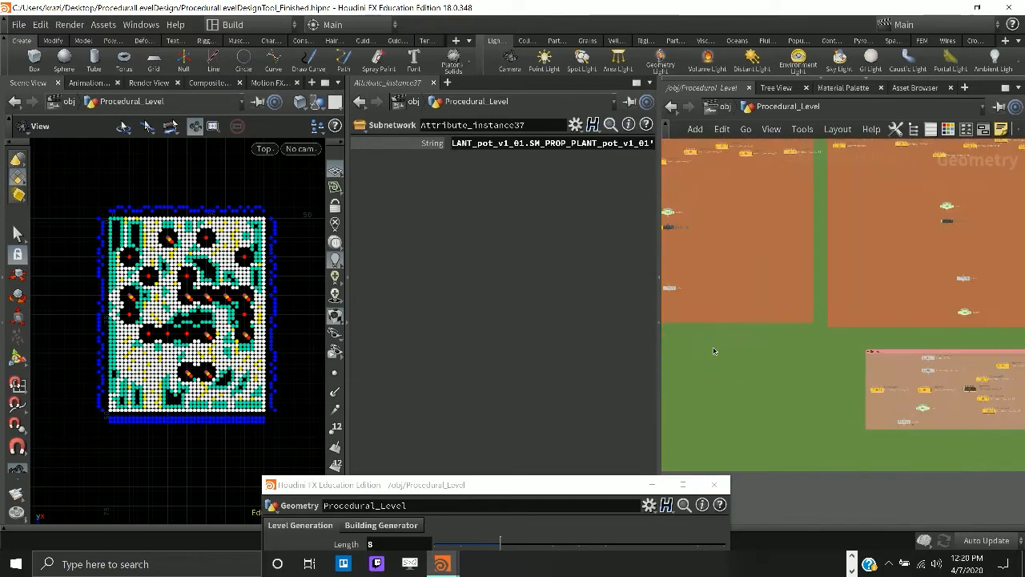
middle_drag(714, 351, 878, 428)
scroll(871, 415, down, 5)
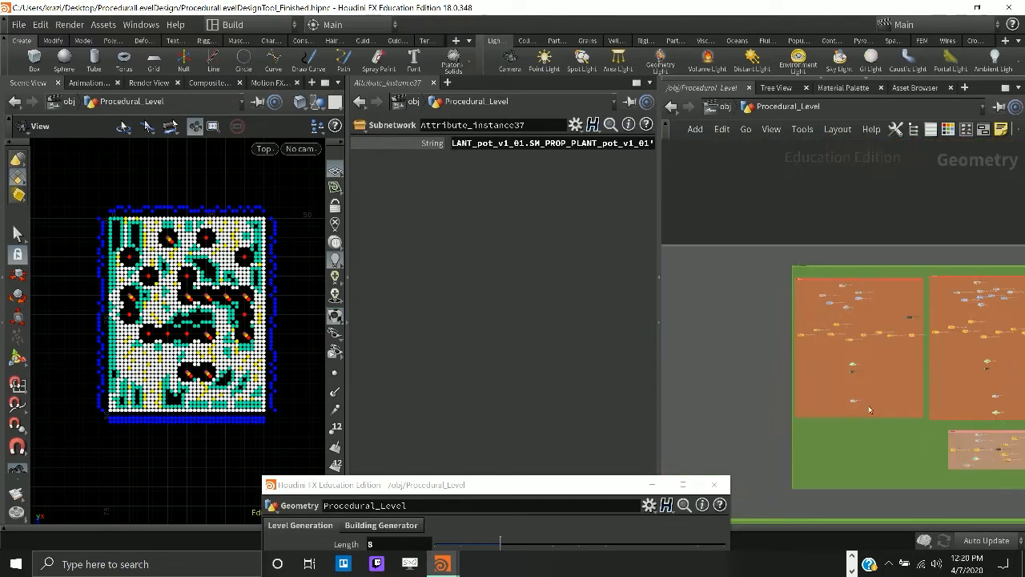
click(724, 107)
click(804, 257)
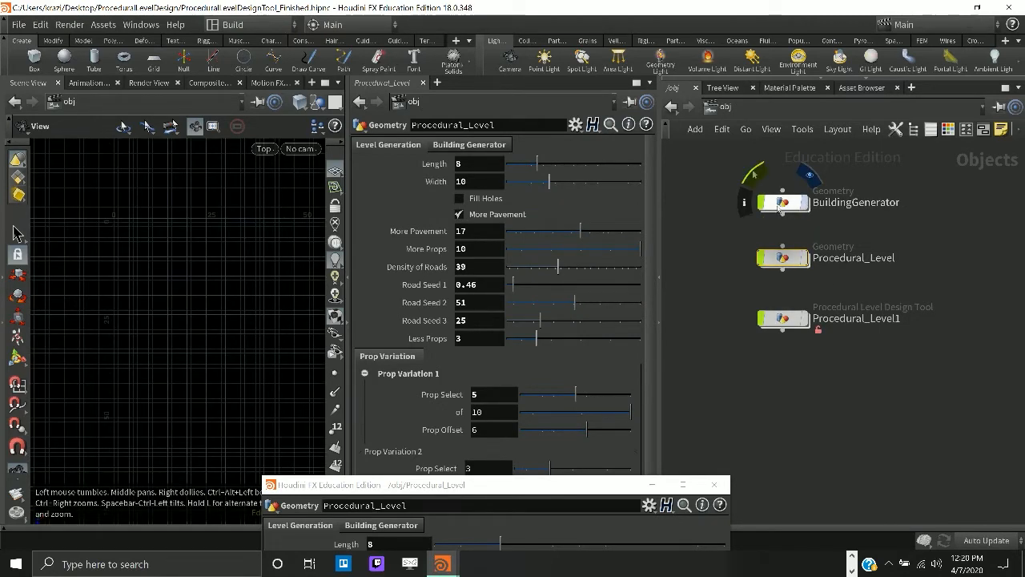
- Display and select the BuildingGenerator object, and frame its points in the perspective view from an angle
click(804, 203)
click(785, 207)
key(f)
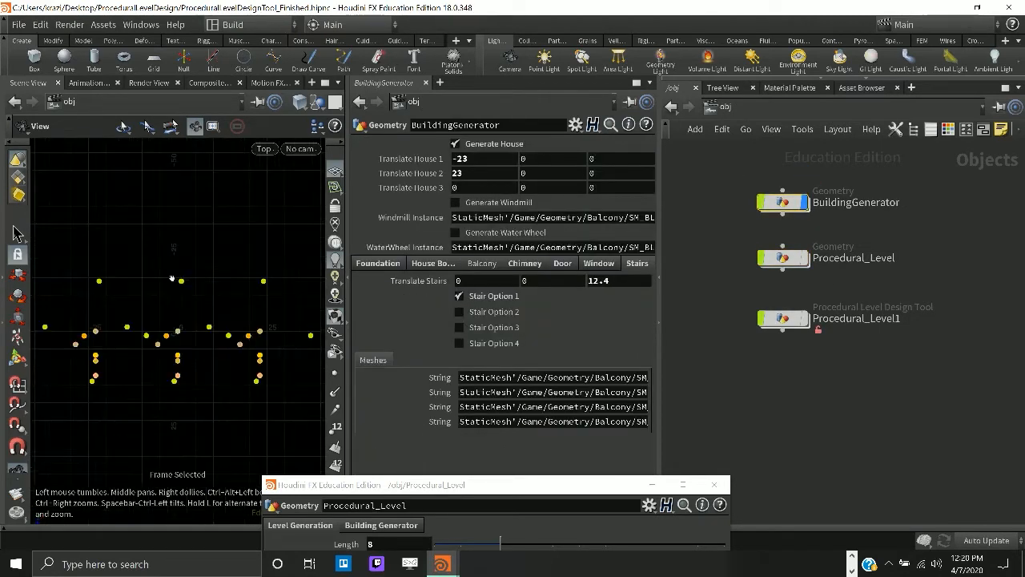
key(space+1)
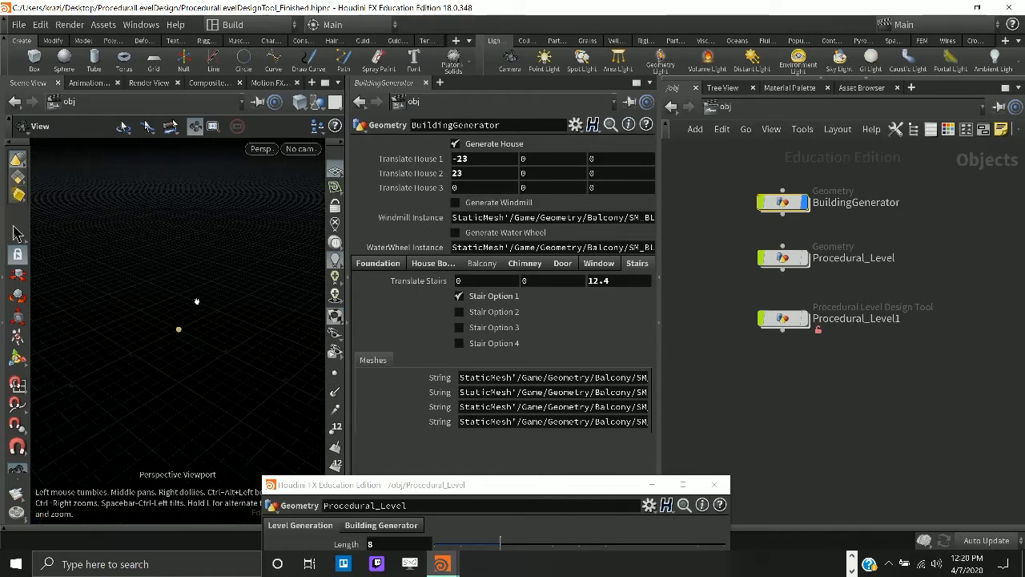
key(f)
drag(136, 346, 276, 375)
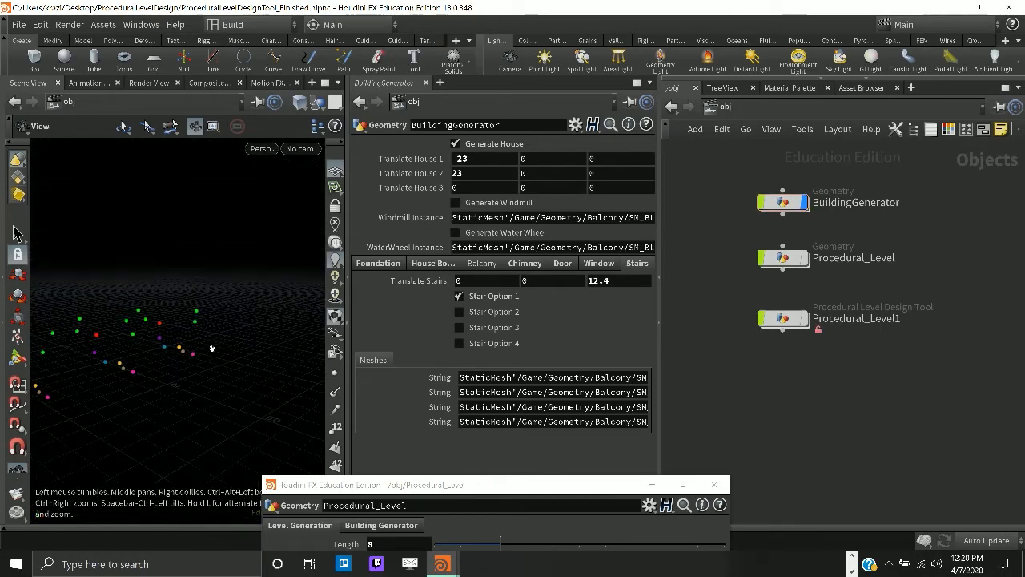
- Open the BuildingGenerator network and examine the blue network box with the Building_Instance subnetworks feeding switch11
double_click(777, 202)
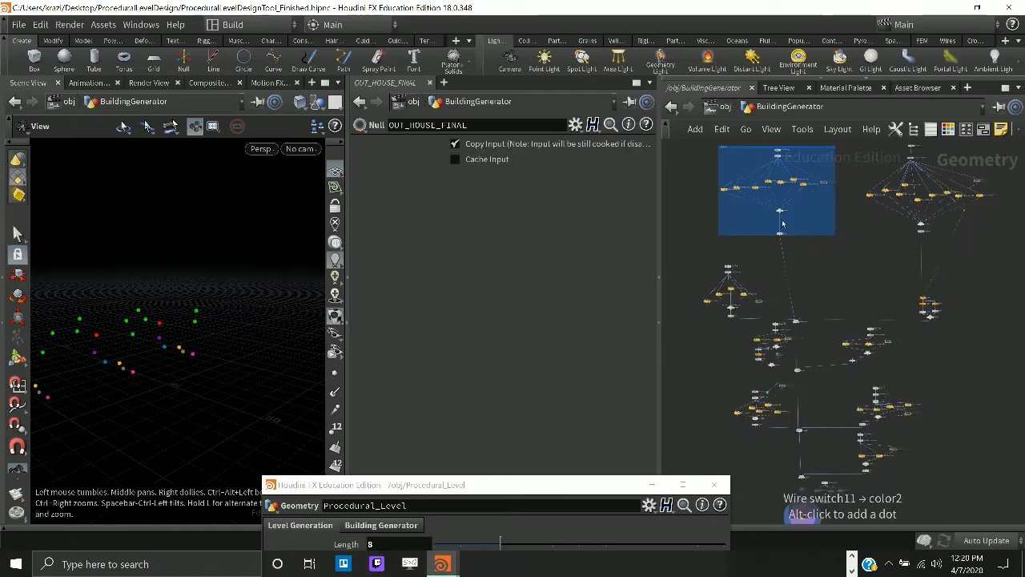
scroll(781, 223, up, 5)
scroll(783, 236, down, 5)
scroll(766, 302, up, 5)
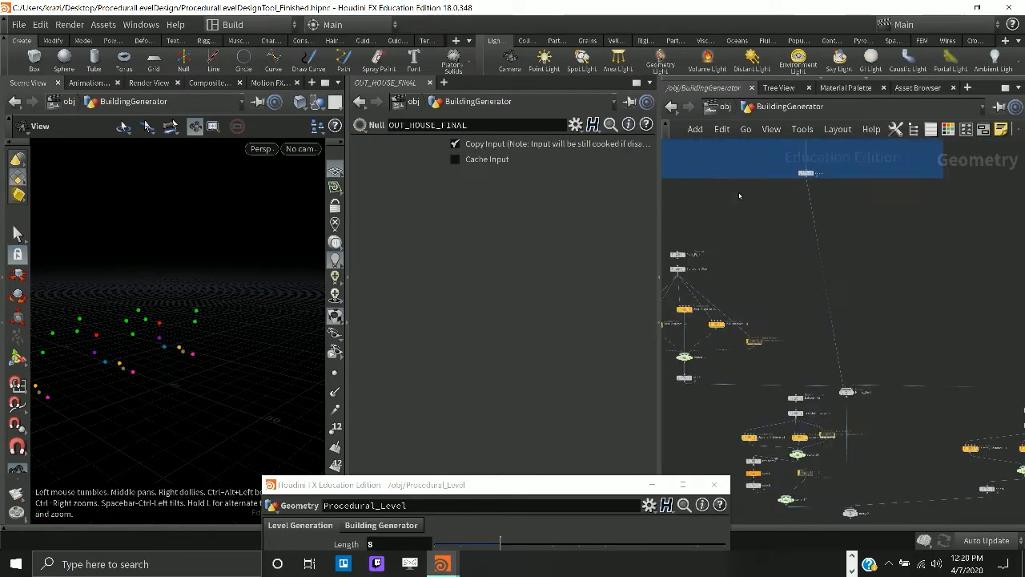
middle_drag(740, 195, 767, 534)
scroll(767, 465, up, 4)
middle_drag(765, 464, 695, 514)
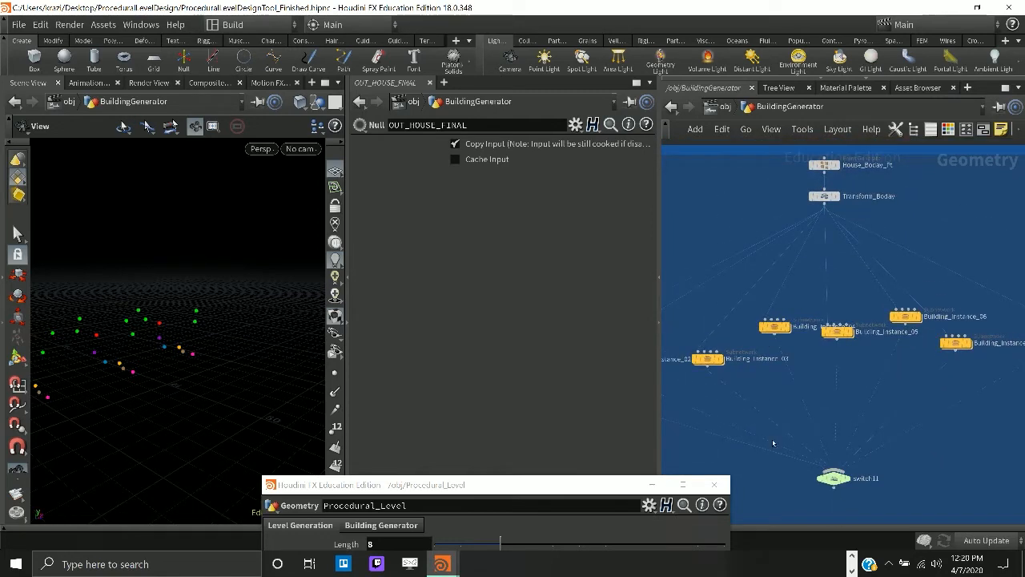
scroll(773, 443, down, 4)
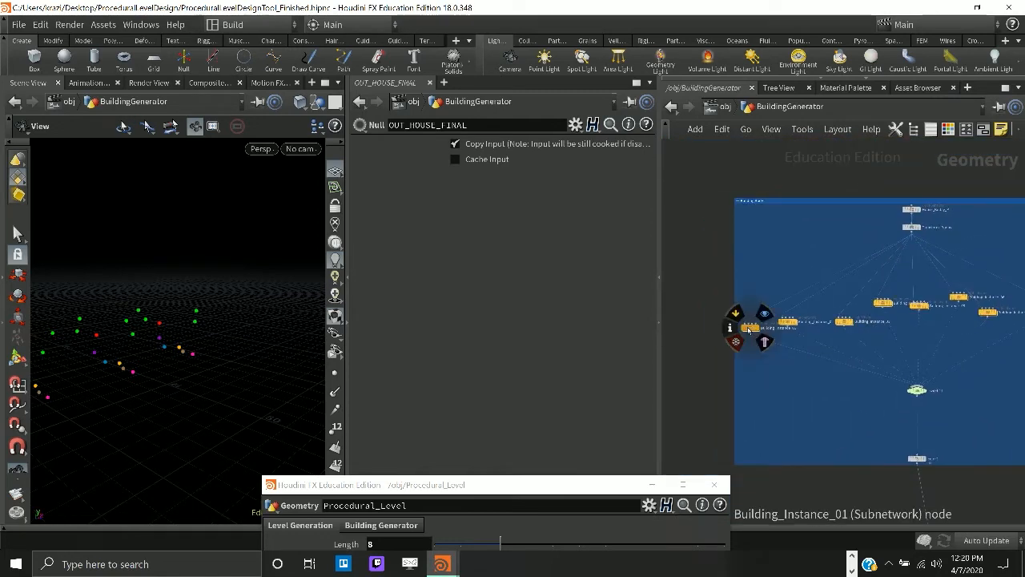
- Inspect the static mesh parameters of the Building_Instance_01 and Building_Instance_02 subnetworks
click(749, 328)
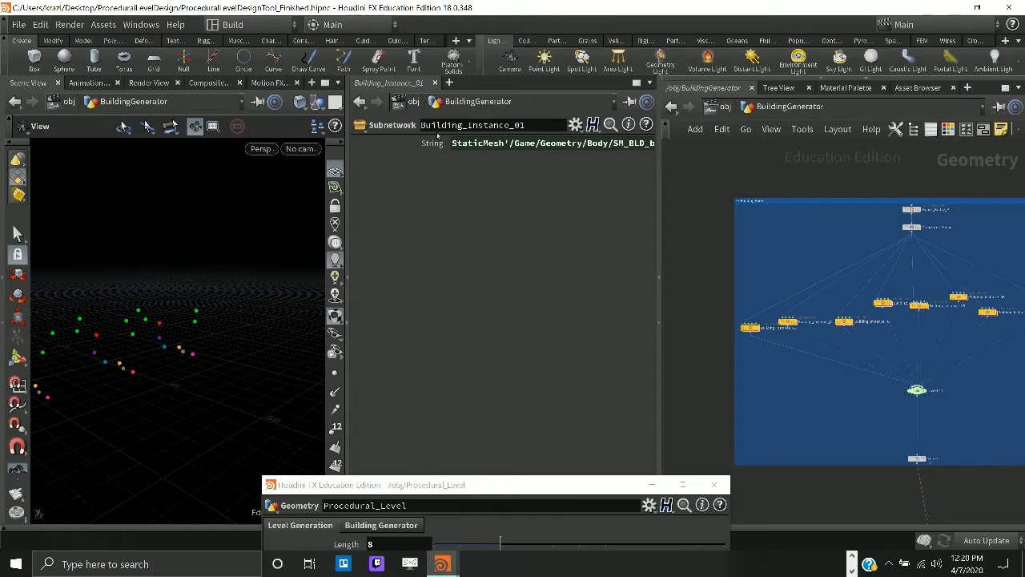
click(786, 322)
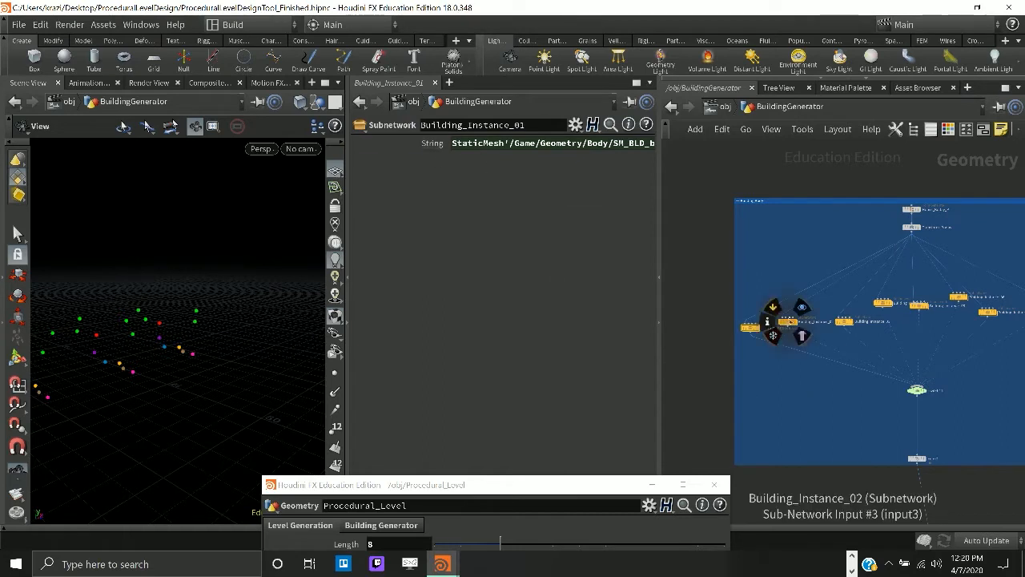
click(844, 318)
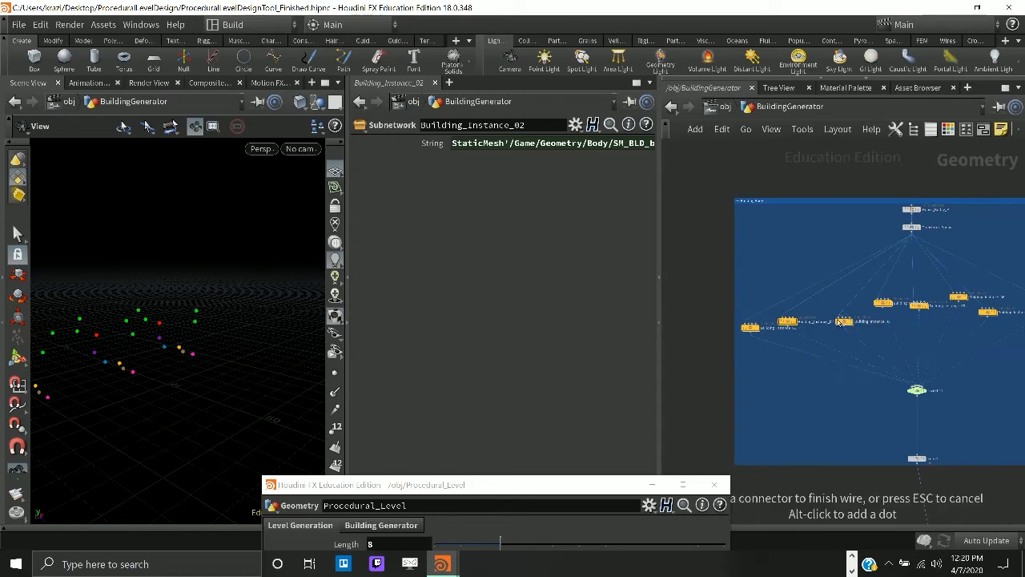
click(875, 400)
- Display the color2 node at the end of the building instance network and frame its point in the viewport
middle_drag(896, 458, 814, 259)
scroll(814, 259, up, 4)
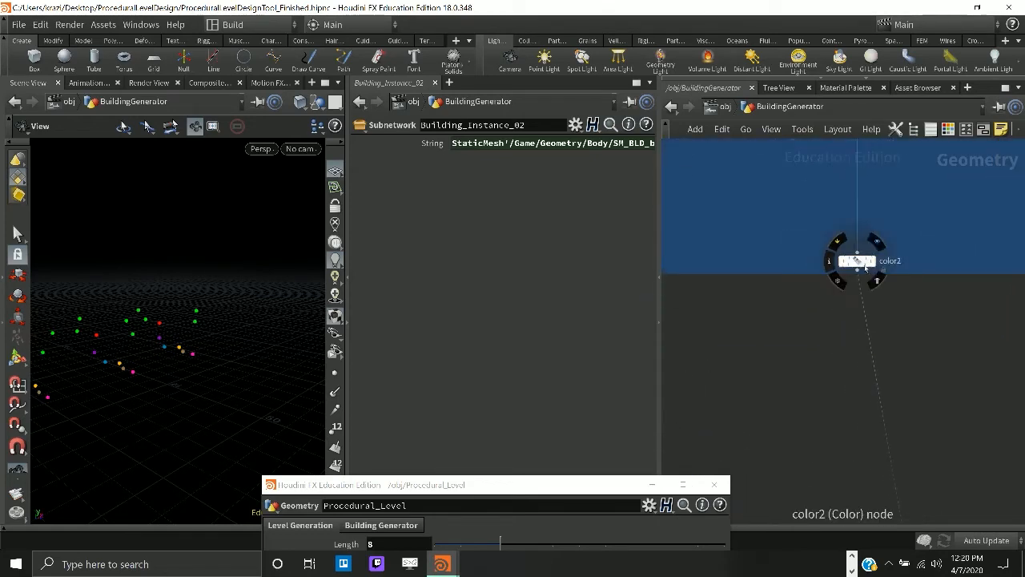
click(878, 241)
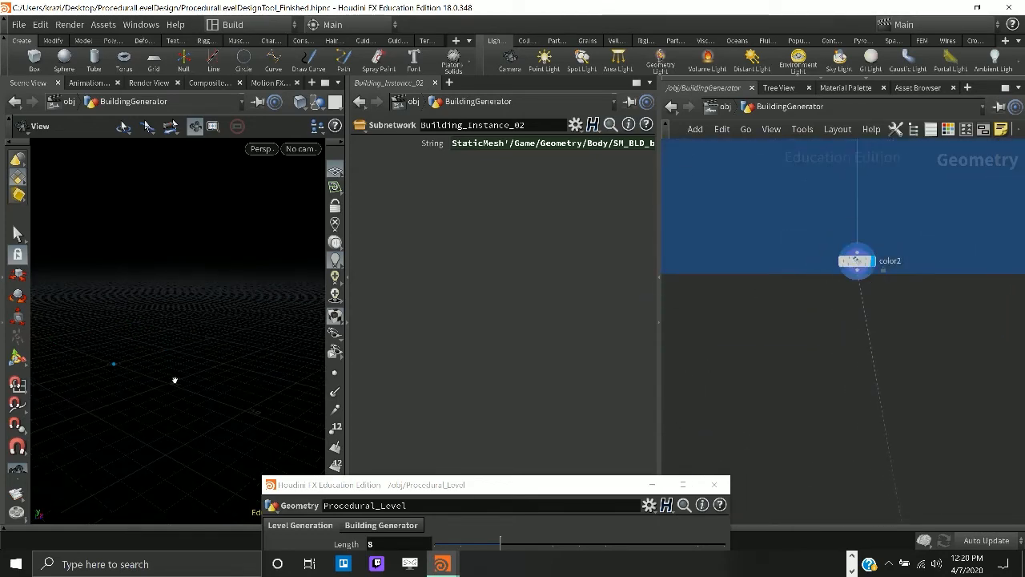
key(f)
drag(204, 358, 149, 296)
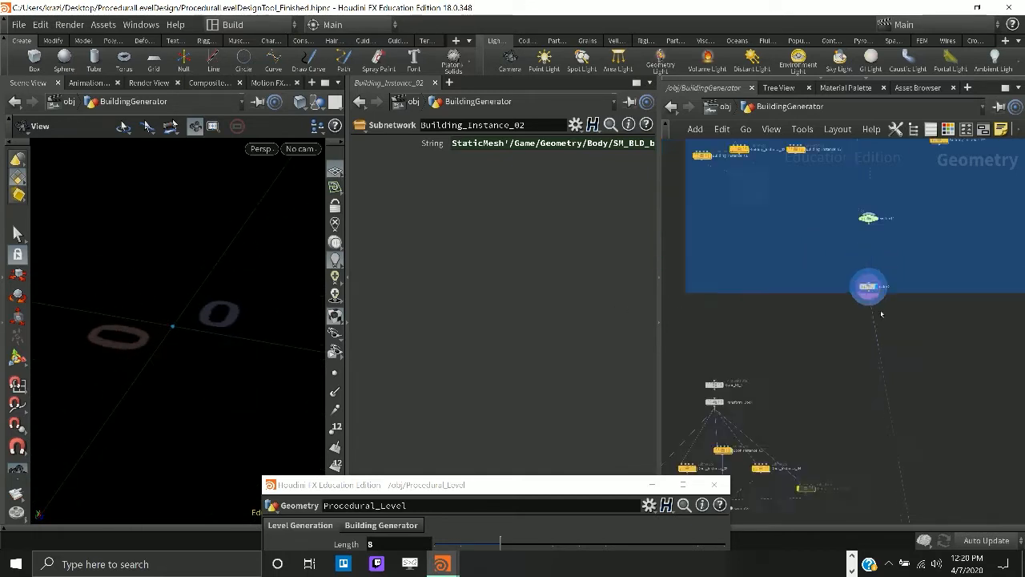
- Display the color node ending the smaller instance branch below the building network and frame its point
scroll(797, 310, down, 6)
middle_drag(798, 310, 795, 156)
scroll(837, 314, up, 3)
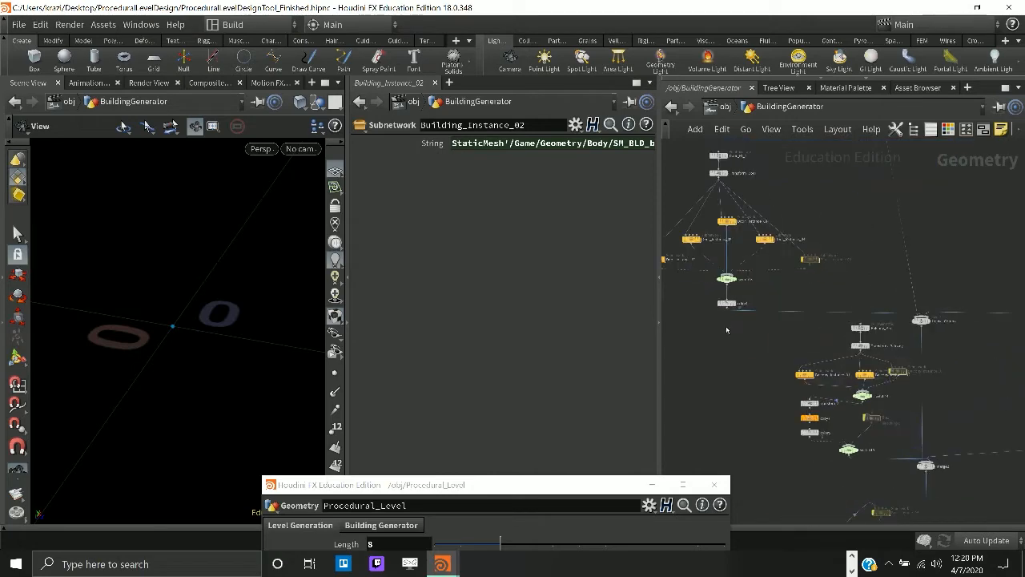
click(727, 303)
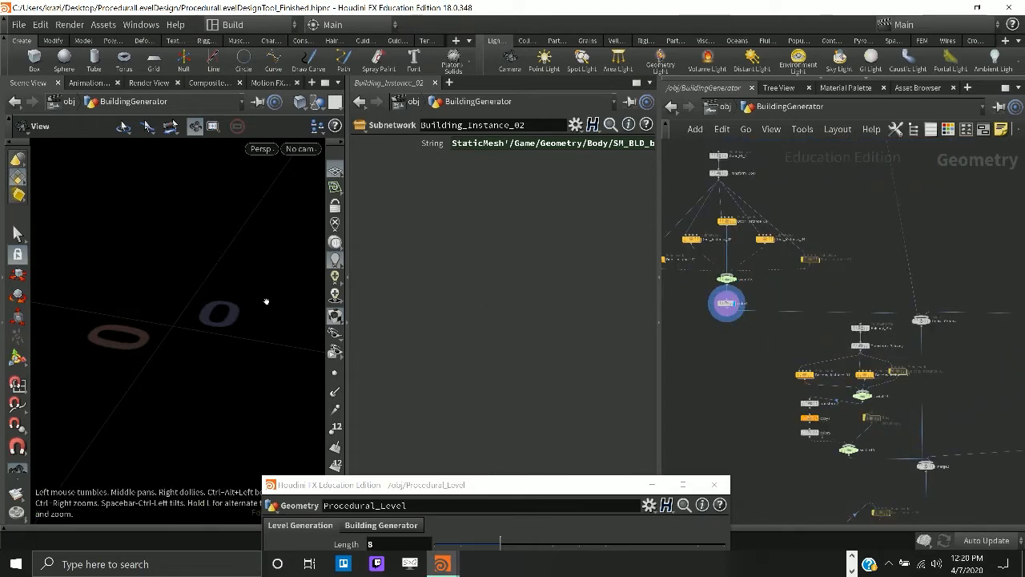
key(f)
drag(209, 360, 247, 344)
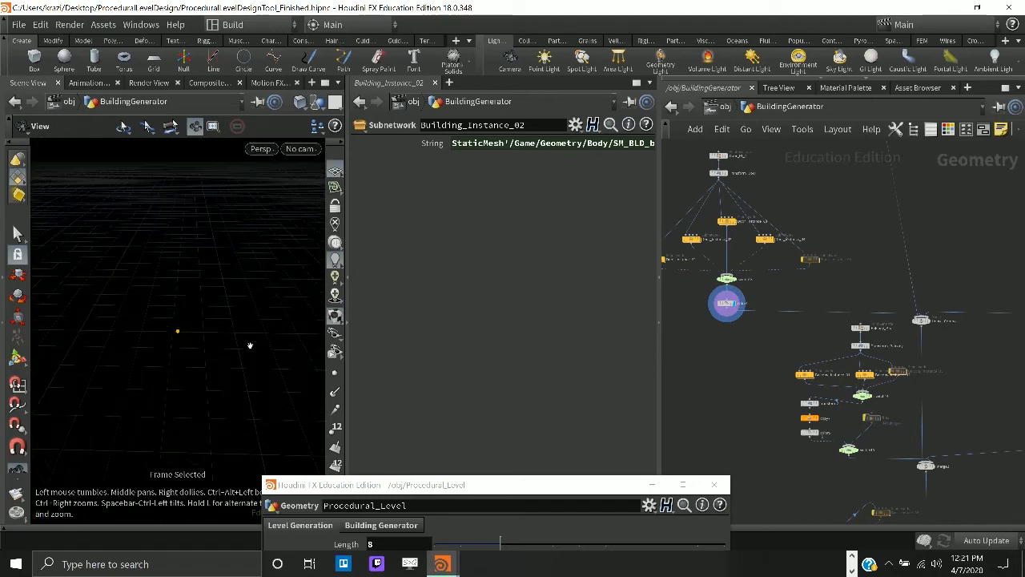
- Display the switch node that ends the branch of copy and color nodes, and frame its points
middle_drag(966, 333, 705, 409)
scroll(1001, 401, up, 1)
middle_drag(1002, 401, 925, 426)
scroll(926, 421, up, 2)
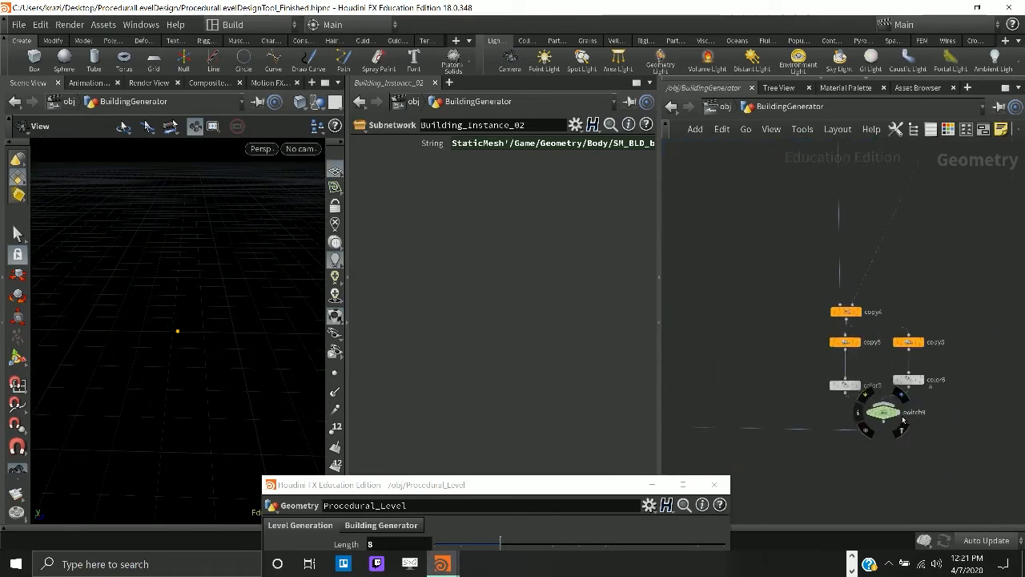
scroll(897, 400, down, 2)
middle_click(861, 354)
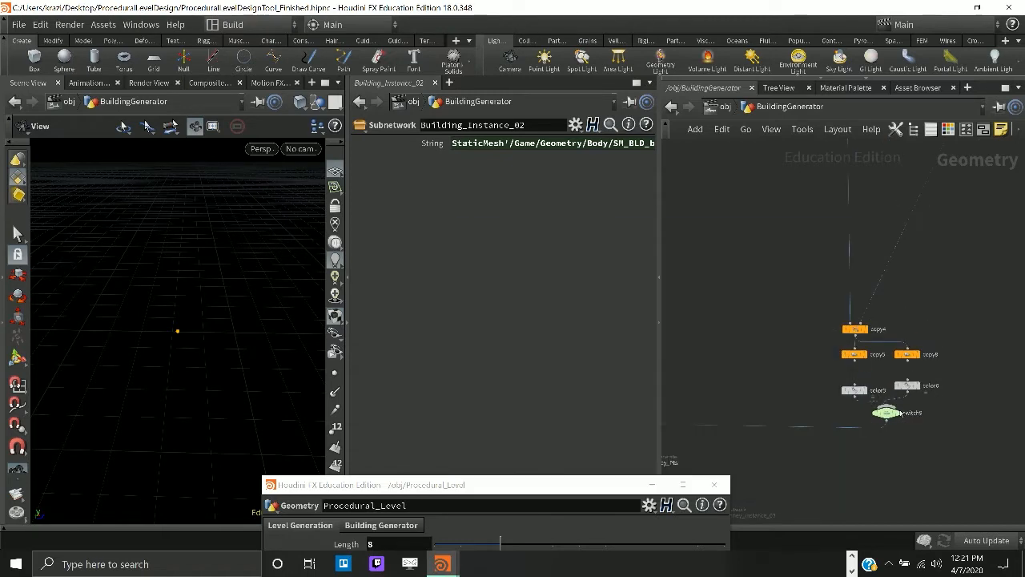
key(g)
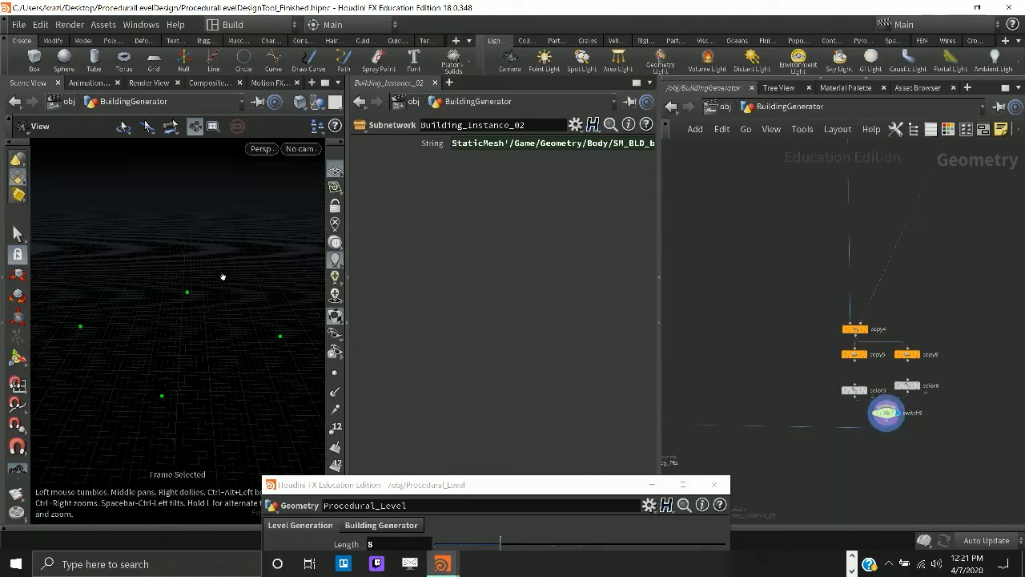
- Check the Balcony settings under Building Generator in the Procedural_Level parameters, and put the floating window away
scroll(820, 227, down, 5)
middle_drag(825, 270, 828, 300)
scroll(879, 413, up, 3)
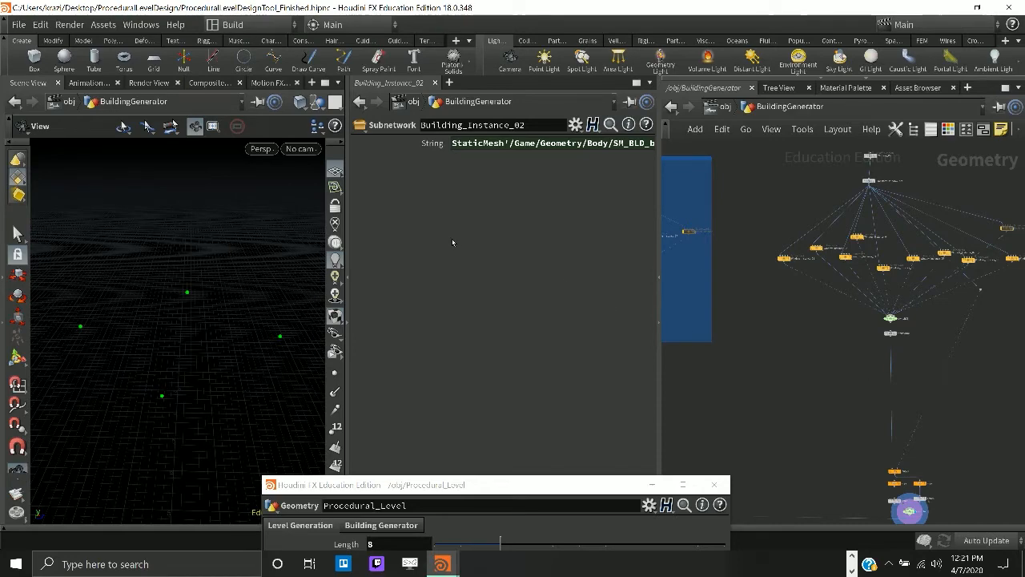
drag(606, 489, 670, 156)
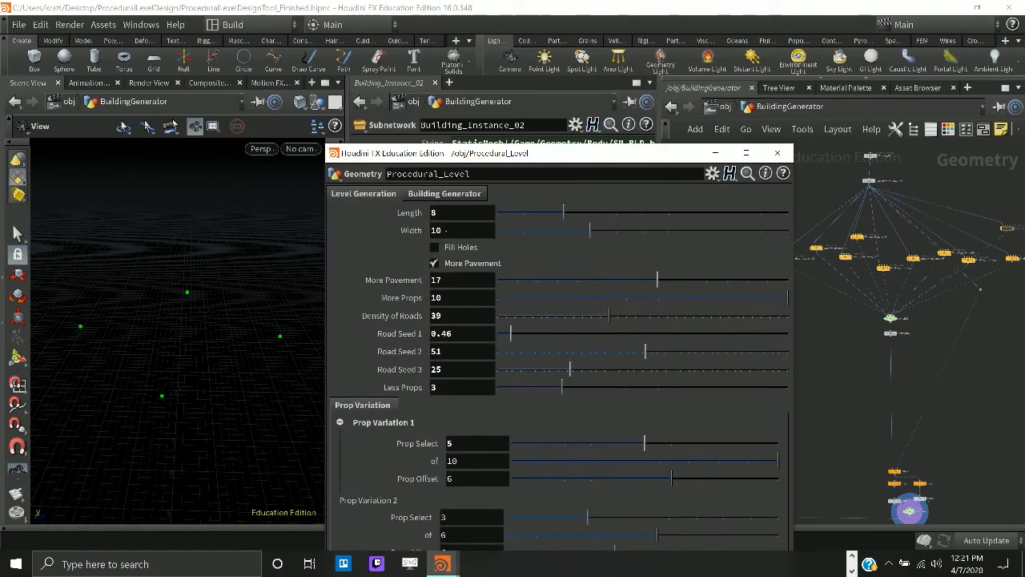
click(446, 193)
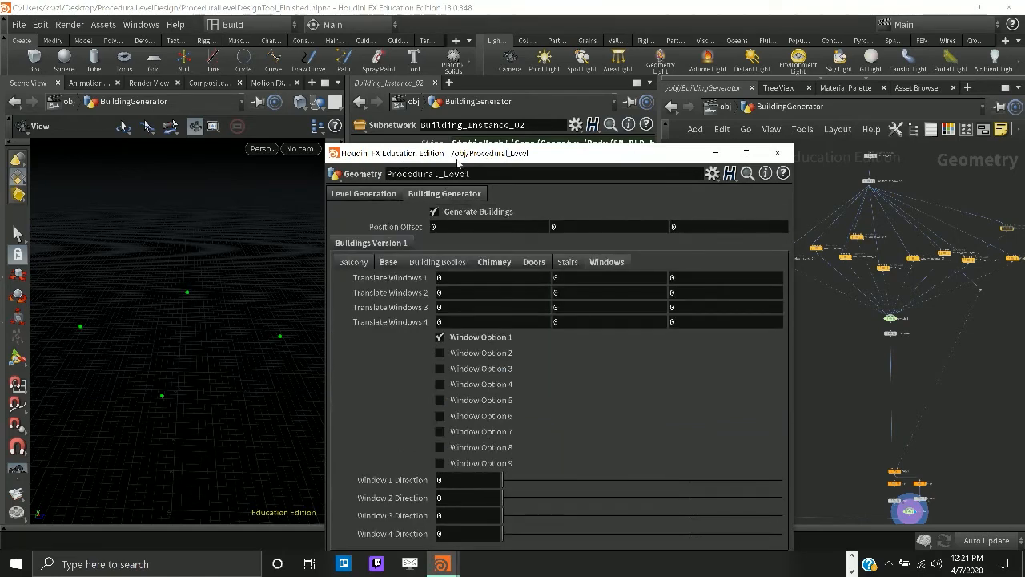
drag(458, 159, 479, 79)
click(381, 181)
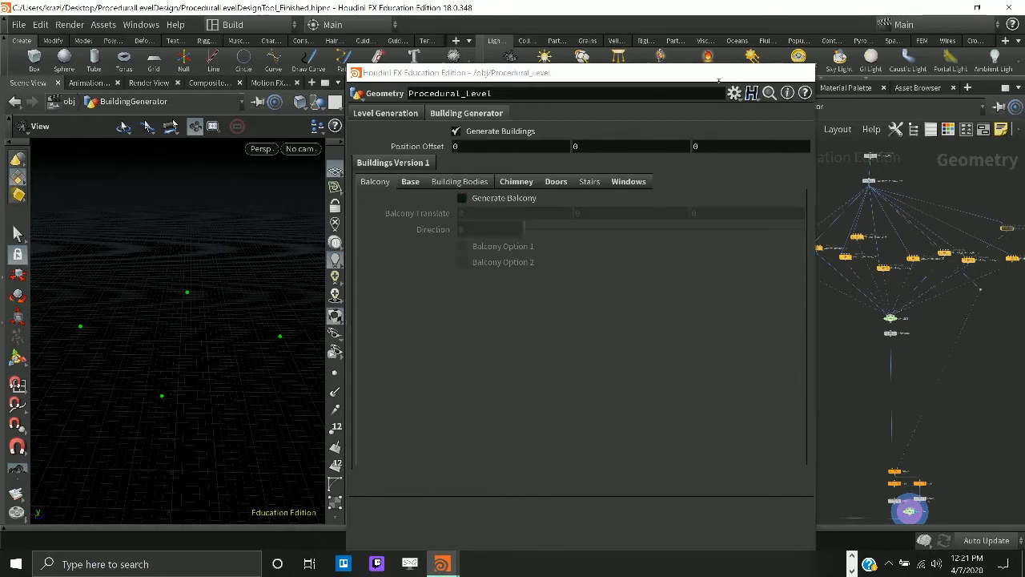
click(799, 72)
- Display the House_Combo merge node and examine its combined points from several angles
scroll(855, 295, down, 5)
middle_drag(797, 374, 803, 296)
scroll(803, 293, up, 6)
click(705, 315)
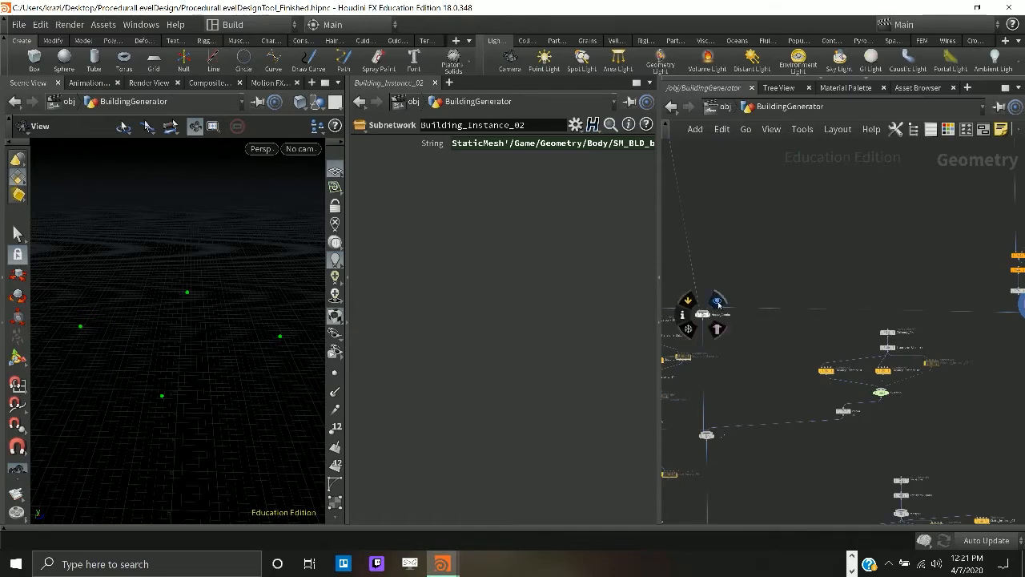
drag(266, 394, 272, 349)
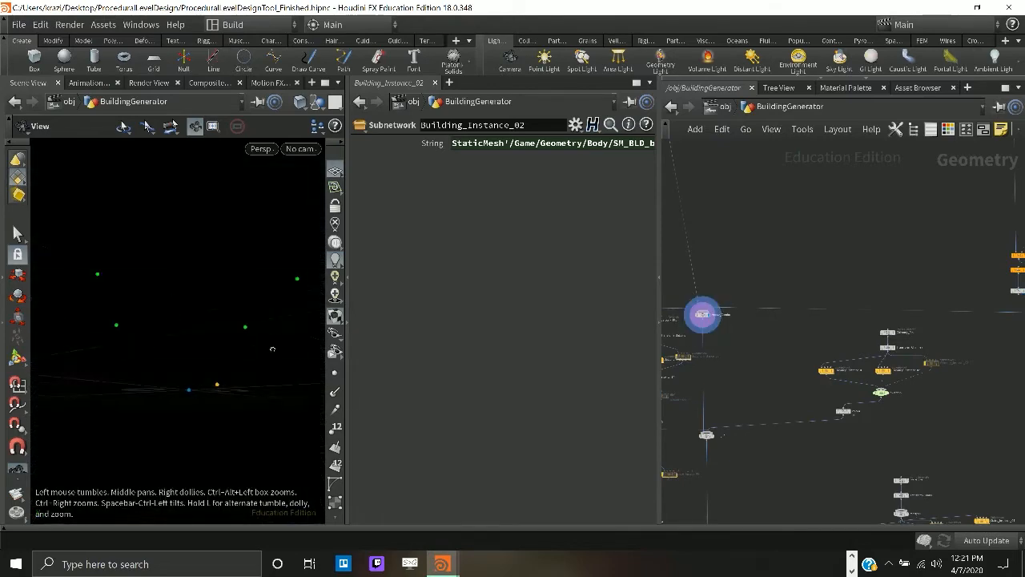
drag(208, 404, 197, 394)
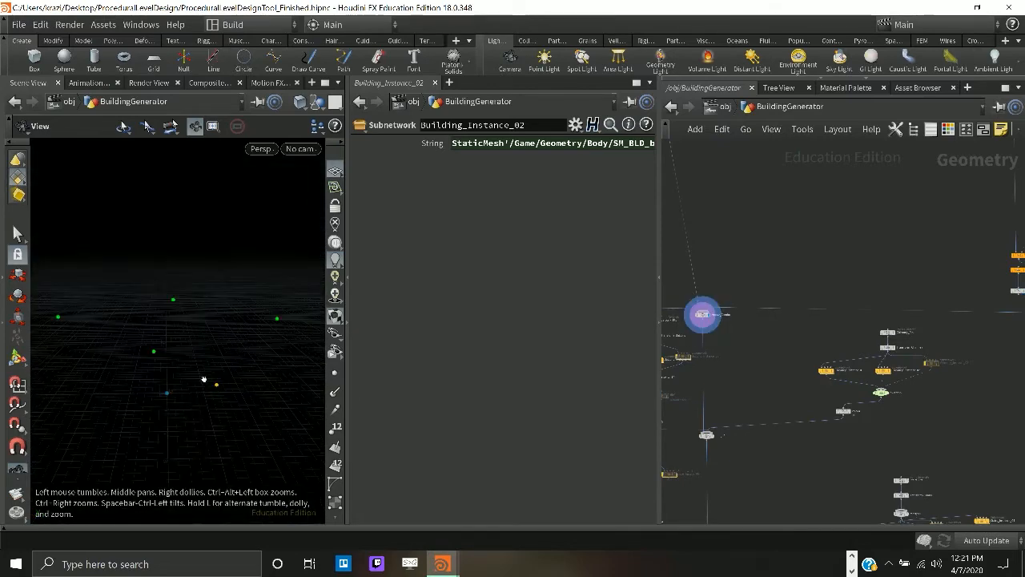
drag(240, 433, 77, 443)
- Display the output of switch10 at the end of the balcony branch
scroll(843, 361, down, 5)
middle_drag(838, 369, 863, 306)
scroll(842, 347, up, 5)
scroll(842, 346, up, 5)
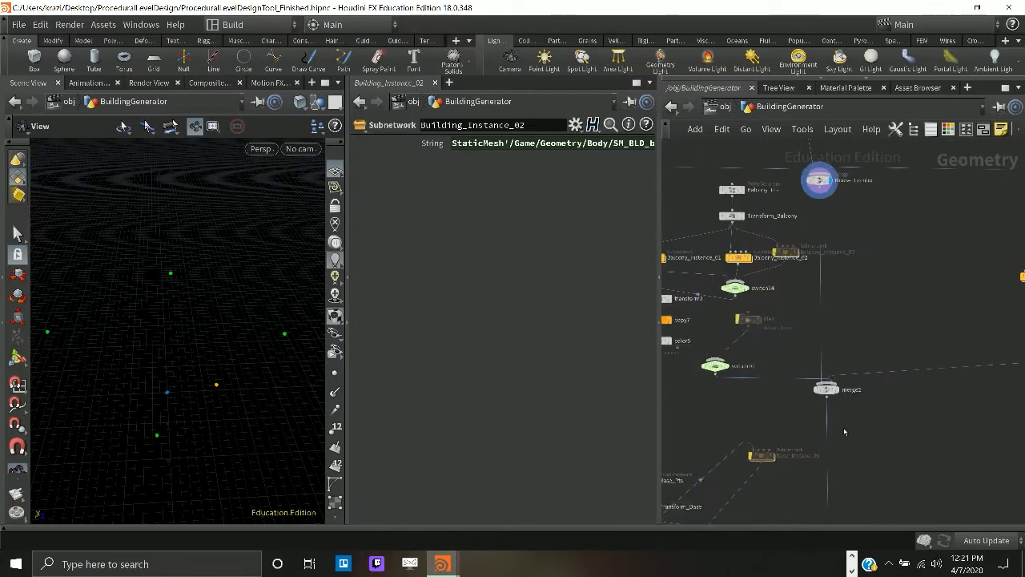
middle_drag(786, 419, 859, 446)
mouse_move(792, 396)
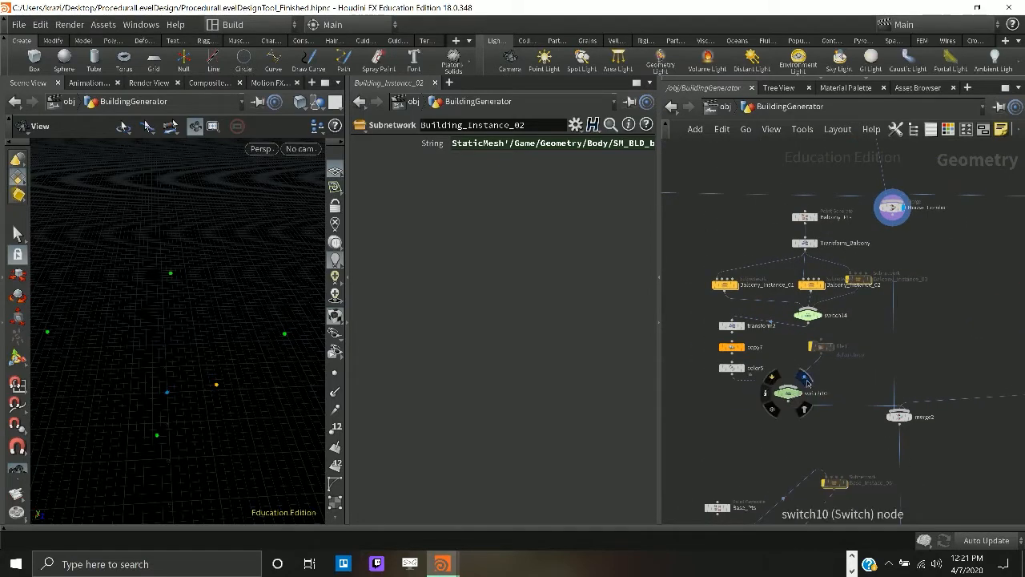
click(807, 381)
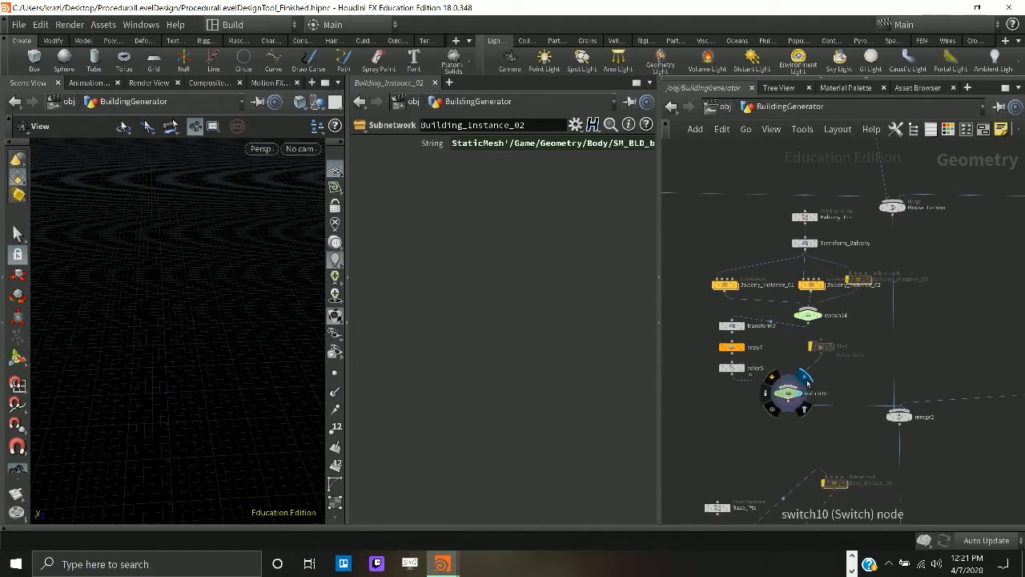
- Enable Generate Balcony on the BuildingGenerator object and frame the balcony points
click(726, 106)
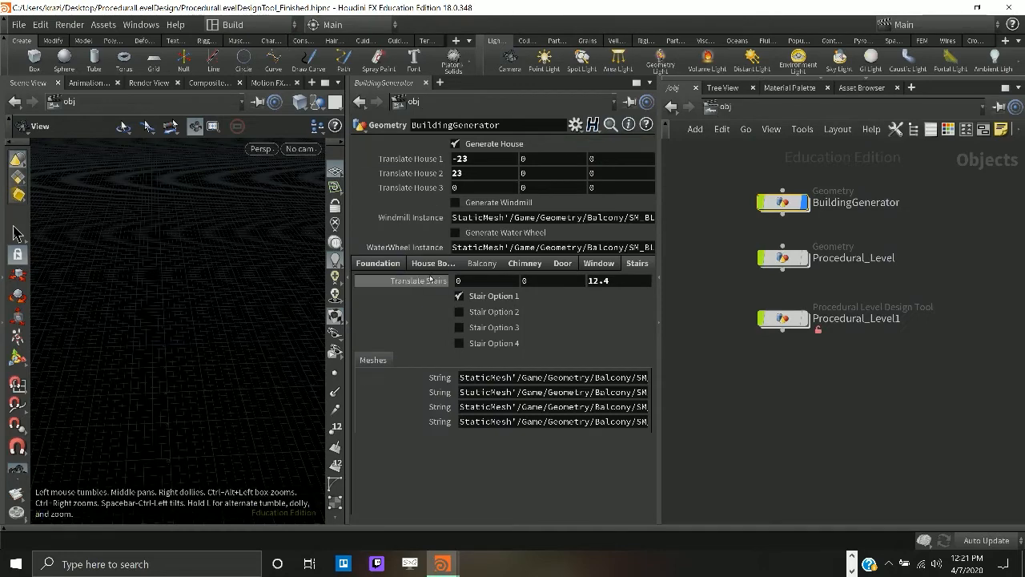
click(484, 264)
click(459, 281)
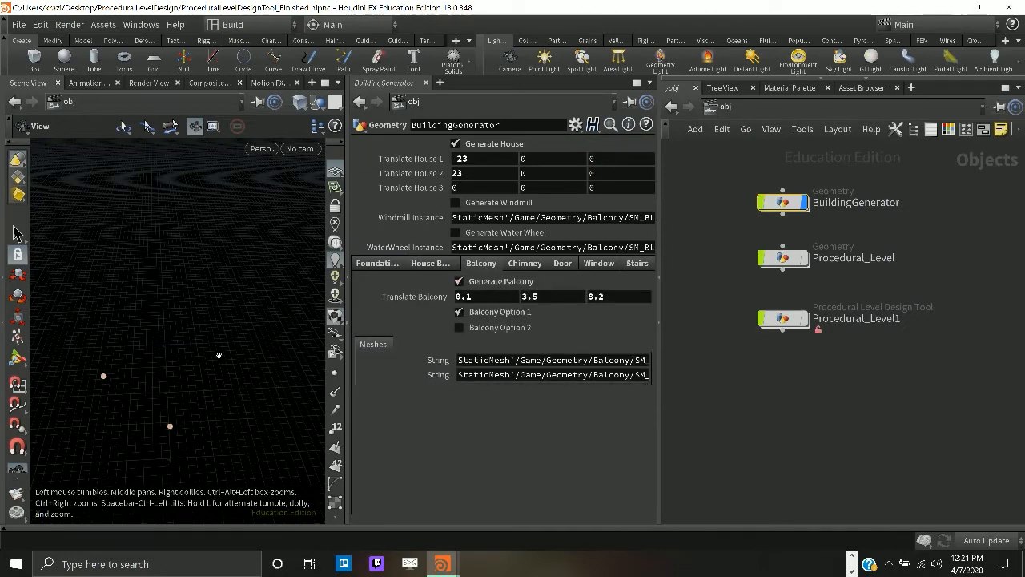
key(f)
scroll(241, 361, down, 2)
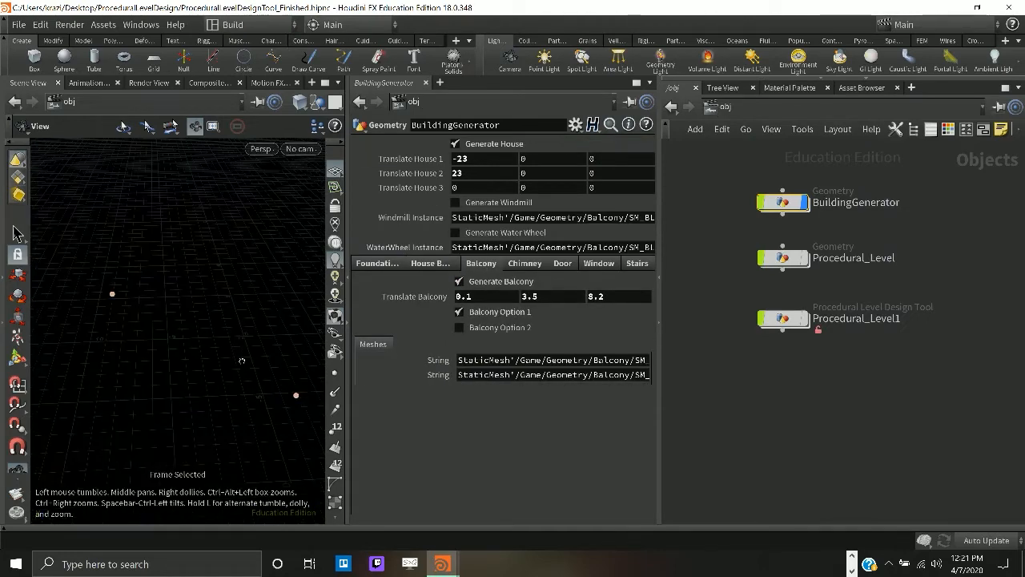
middle_drag(233, 359, 209, 355)
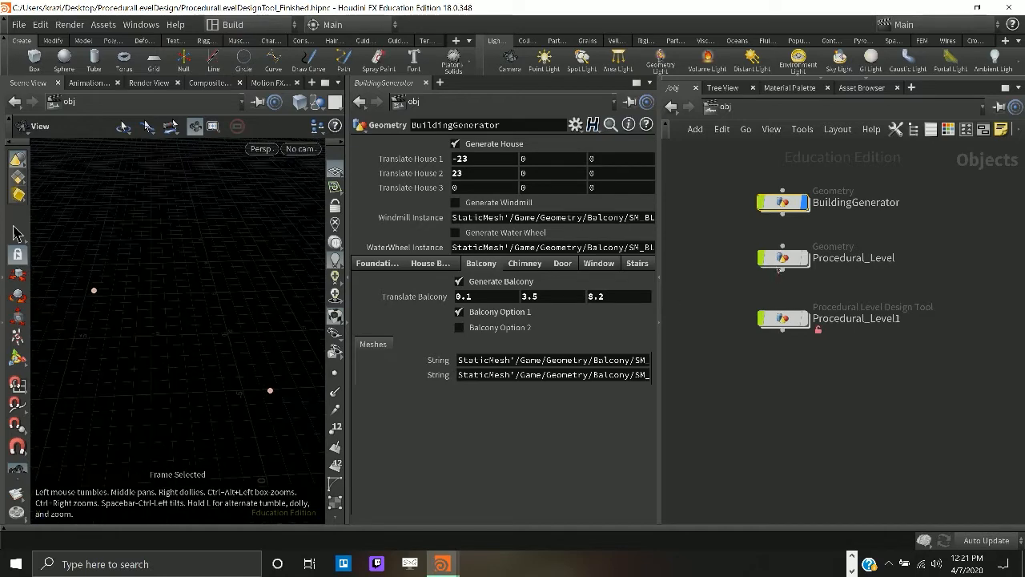
- Return inside the BuildingGenerator network and display the chimney branch's color4 output
double_click(785, 203)
scroll(830, 334, up, 5)
middle_drag(893, 402, 861, 405)
mouse_move(314, 353)
mouse_down()
mouse_move(357, 336)
mouse_move(314, 352)
mouse_up()
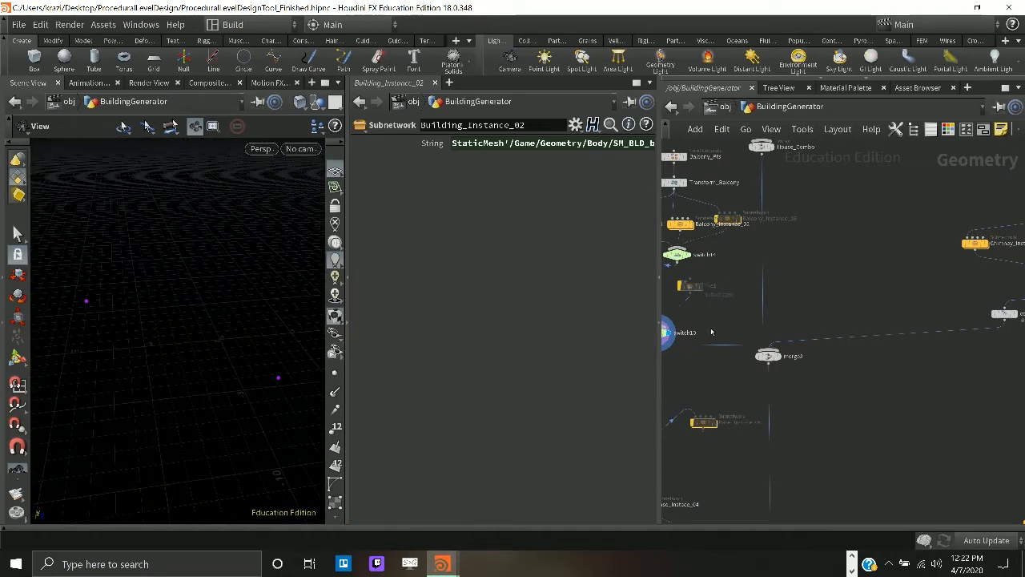
scroll(772, 337, down, 4)
middle_drag(923, 375, 828, 375)
scroll(827, 366, up, 4)
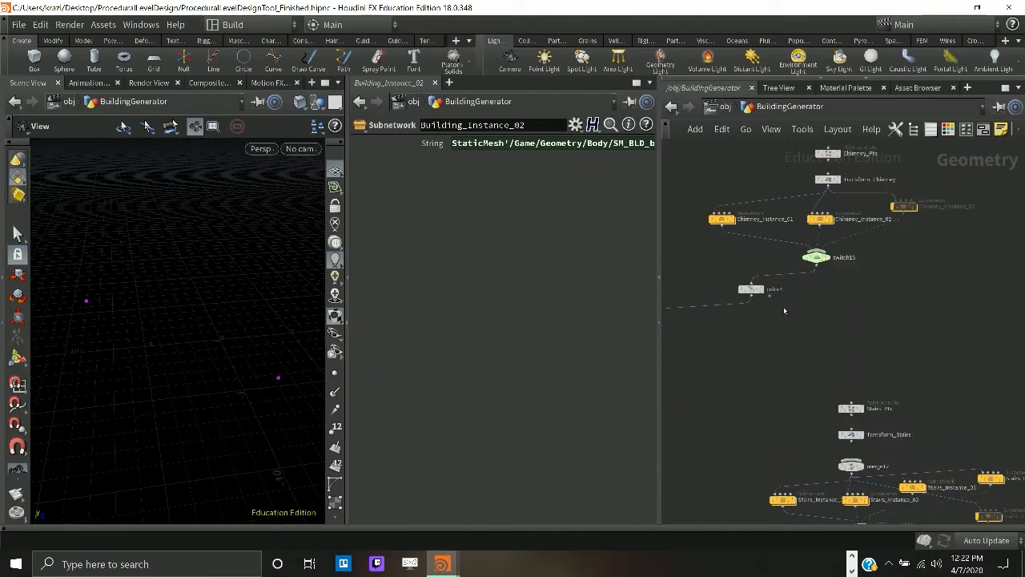
click(766, 276)
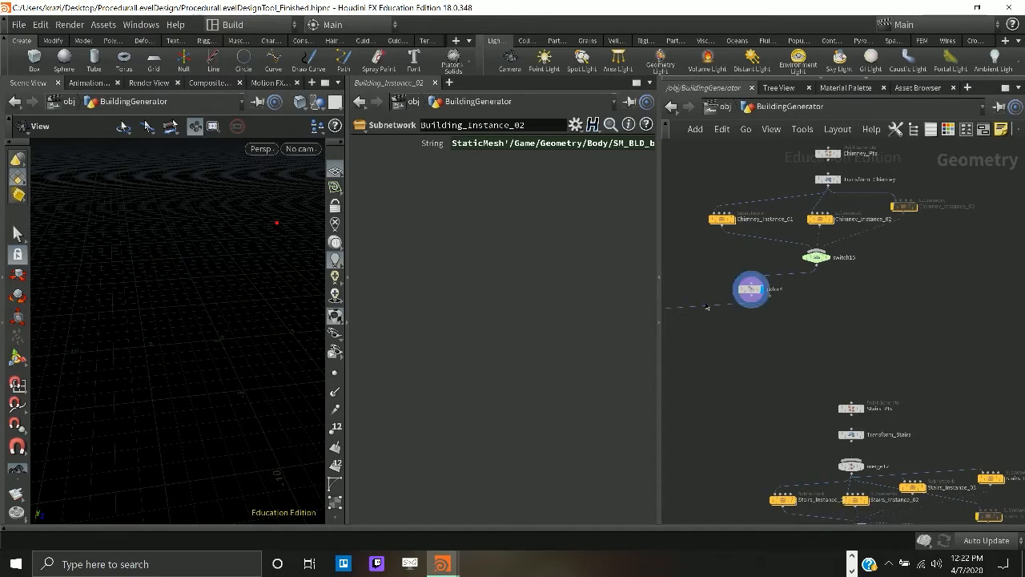
- Display merge2 and examine the house points combined with the balcony and chimney points from several angles
middle_drag(707, 307, 820, 384)
scroll(687, 401, down, 3)
middle_drag(686, 401, 819, 364)
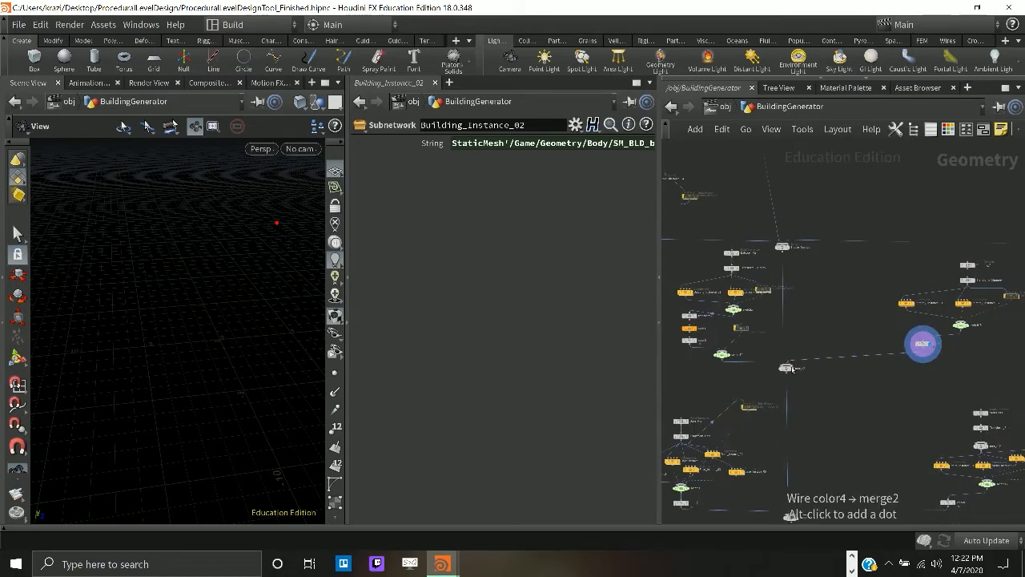
click(803, 368)
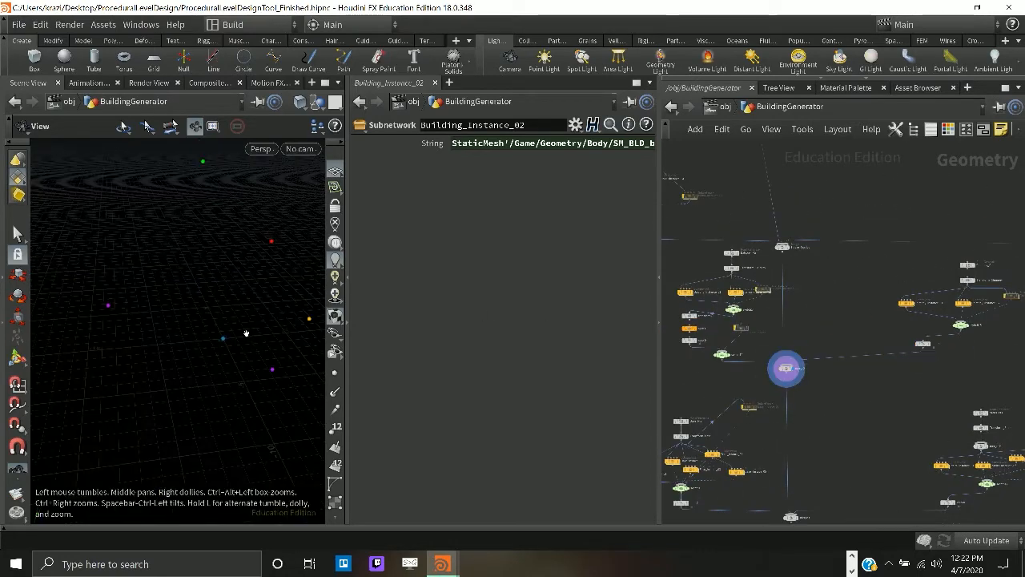
drag(246, 333, 170, 338)
drag(200, 303, 118, 346)
mouse_move(181, 346)
mouse_down()
mouse_move(266, 330)
mouse_move(147, 336)
mouse_move(195, 343)
mouse_up()
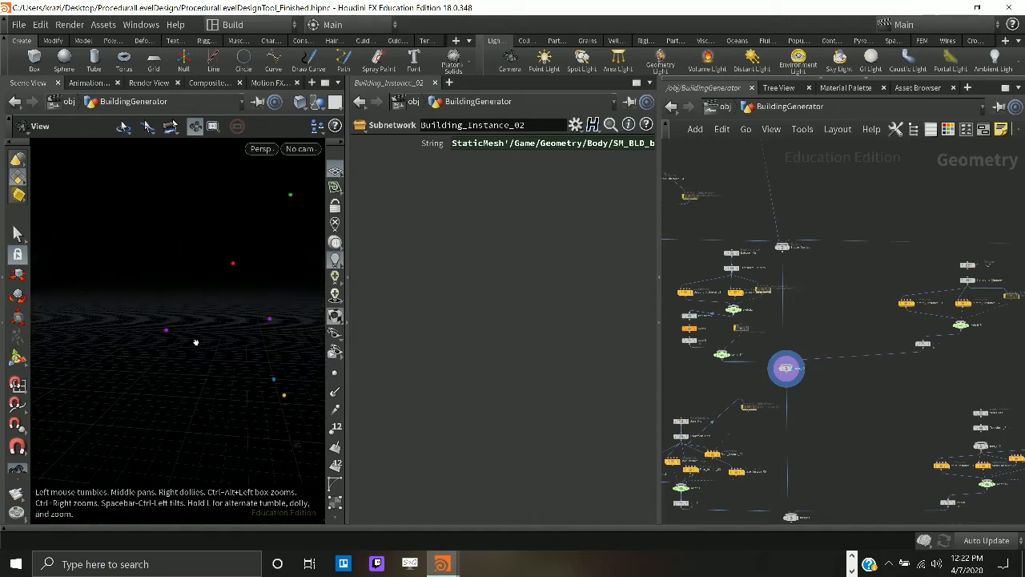
drag(160, 305, 265, 310)
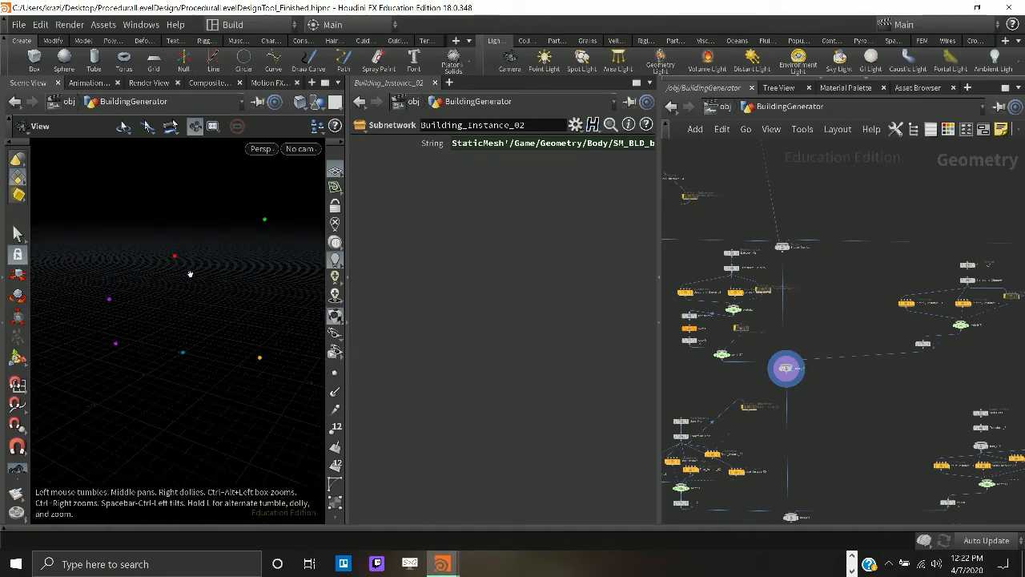
- Display the base branch's color7 output and view the base point from another angle
scroll(767, 385, down, 3)
middle_drag(770, 447, 791, 369)
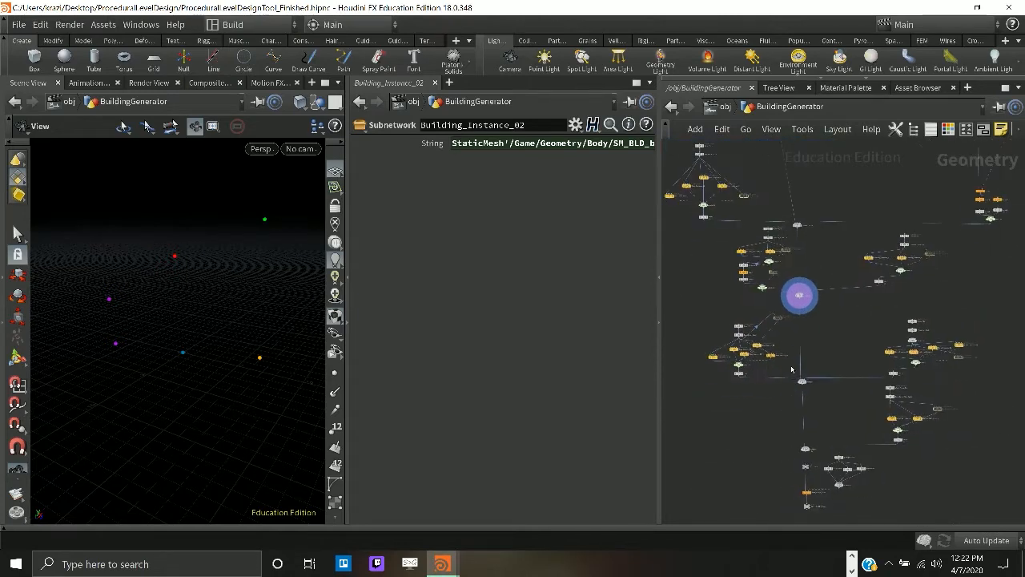
scroll(791, 369, up, 2)
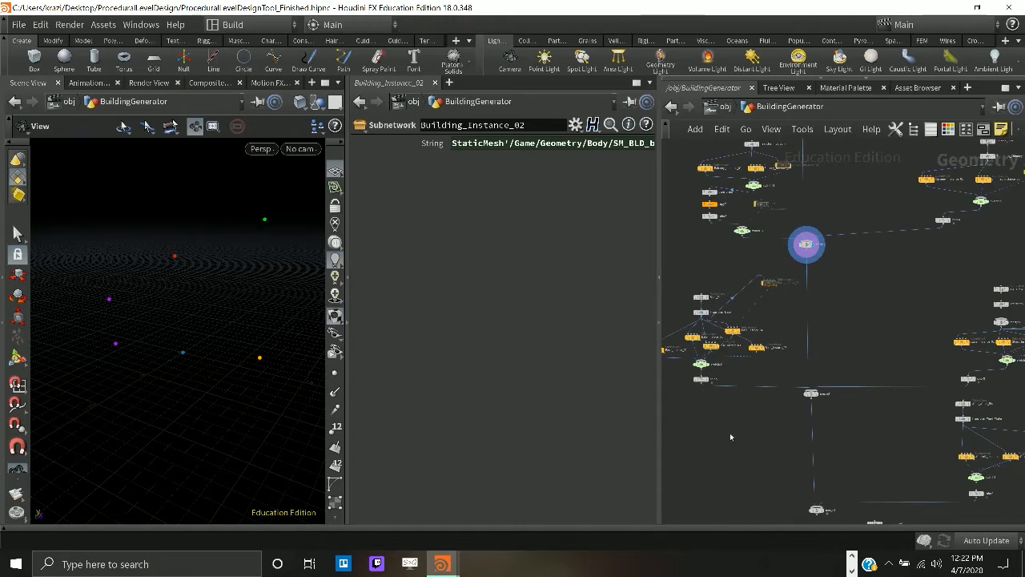
scroll(730, 436, up, 4)
middle_drag(710, 314, 772, 332)
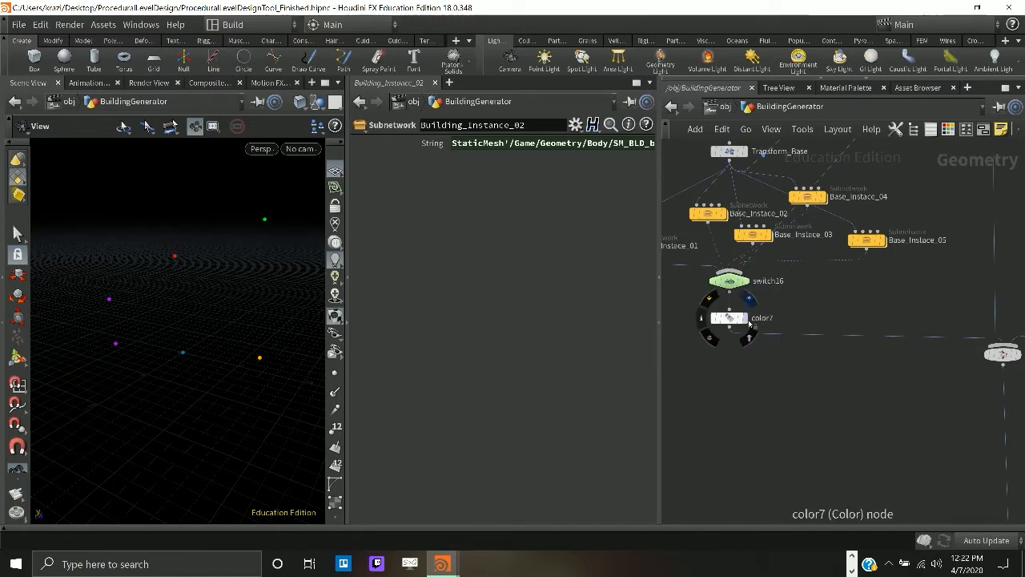
click(746, 320)
drag(226, 384, 276, 375)
- Display the stairs branch's color8 output to isolate the stairs point
scroll(973, 408, down, 5)
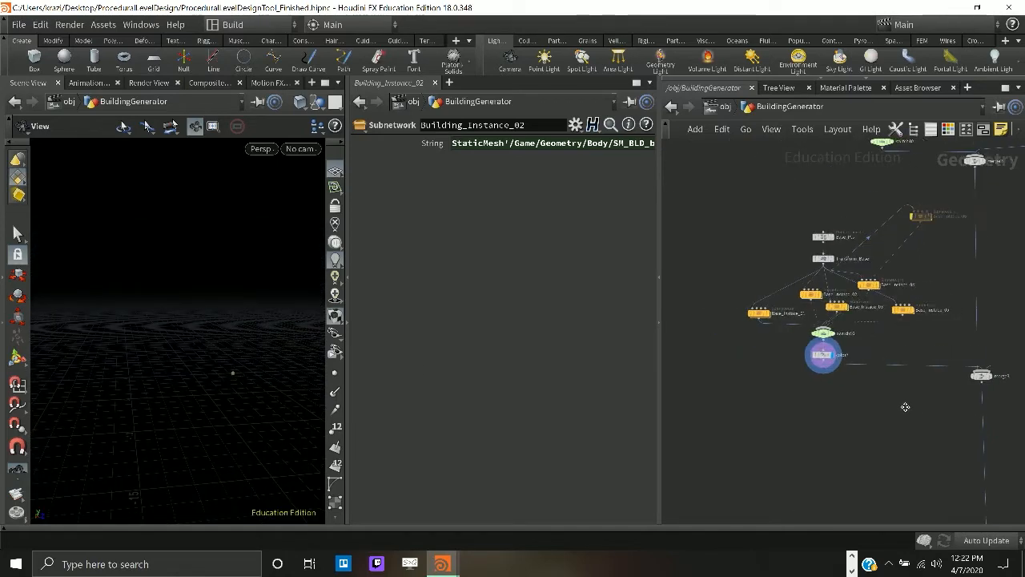
middle_drag(970, 408, 905, 407)
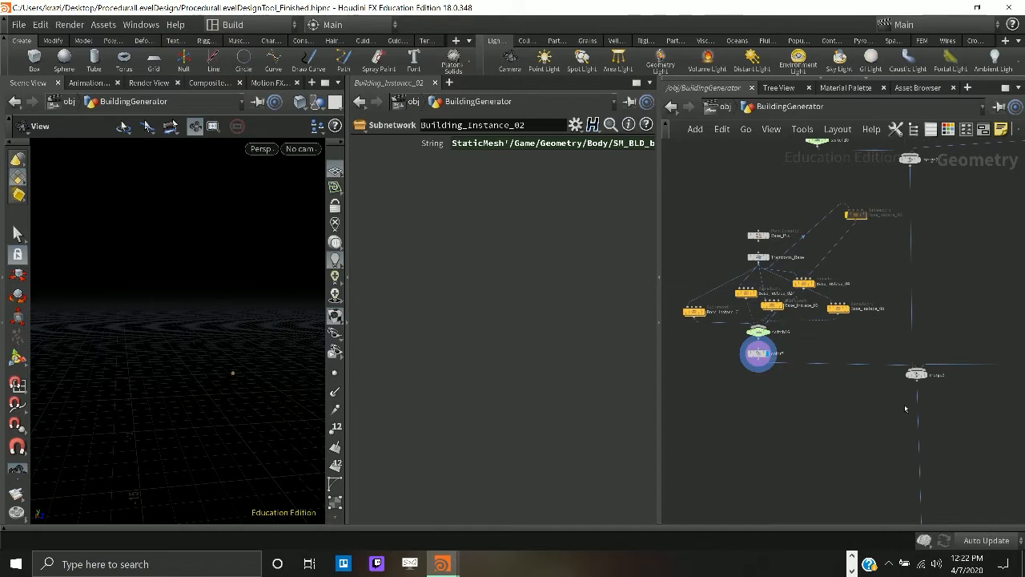
scroll(896, 409, up, 2)
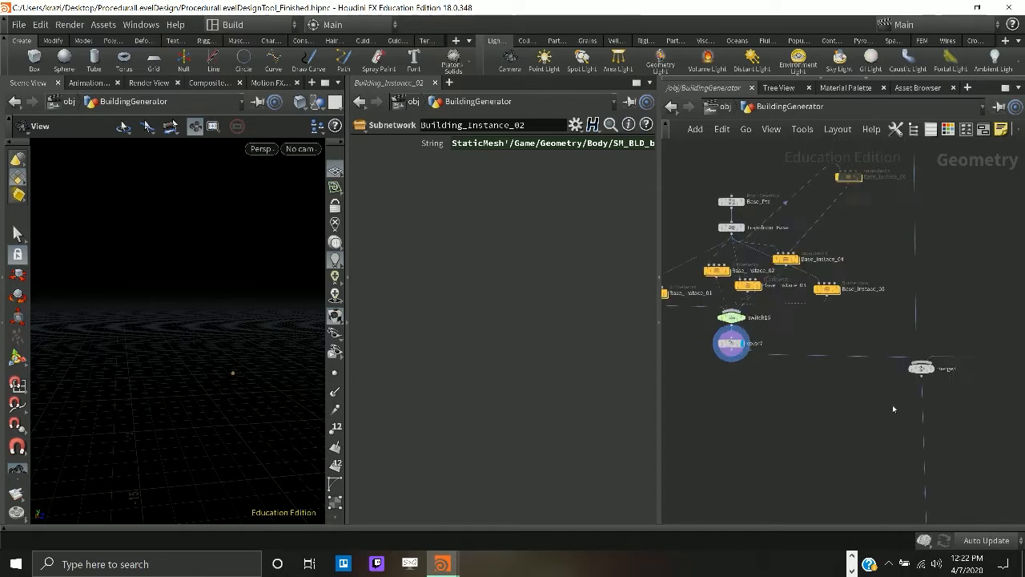
middle_drag(925, 410, 765, 440)
scroll(929, 411, down, 2)
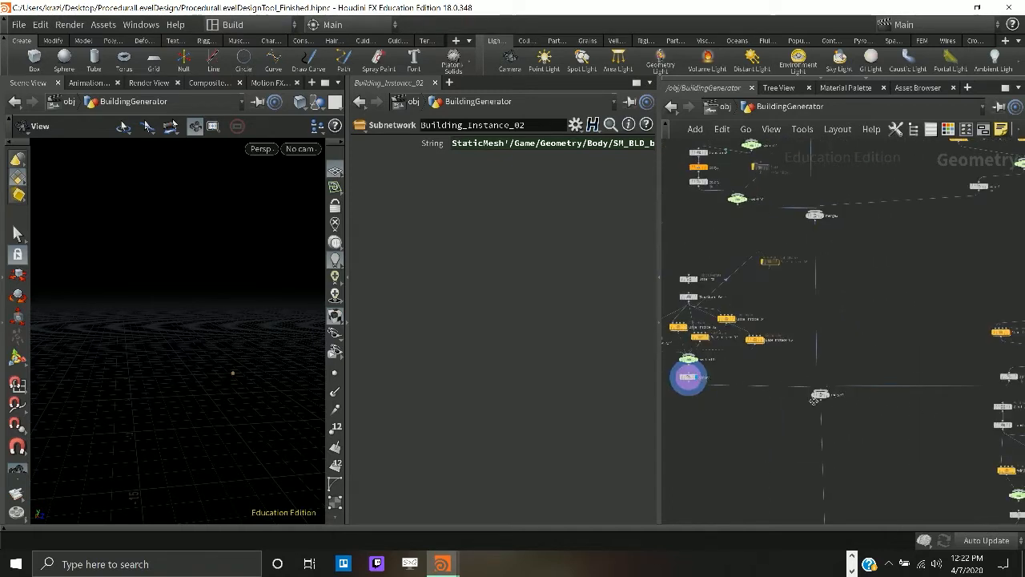
middle_drag(929, 409, 768, 398)
scroll(902, 393, up, 2)
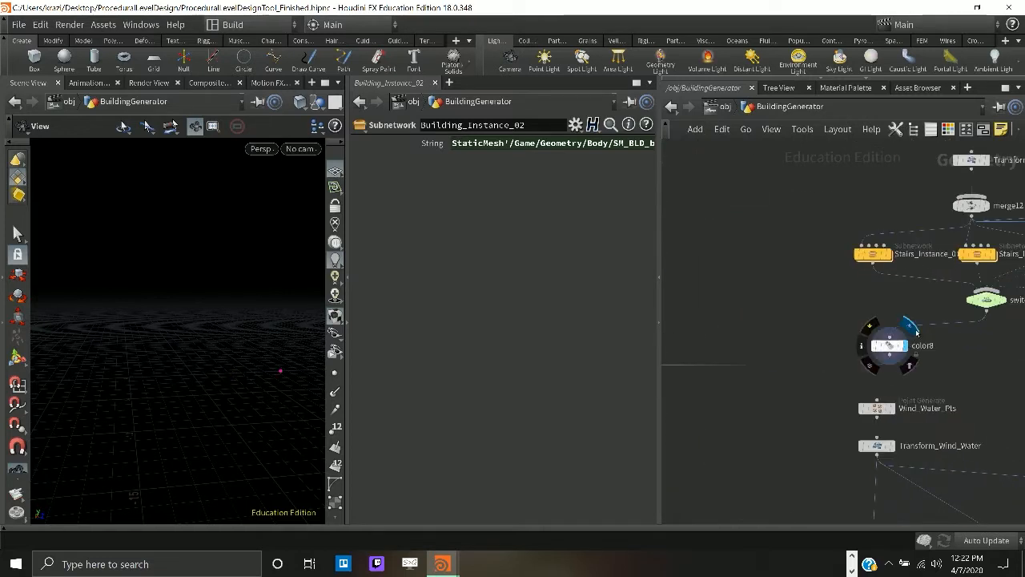
- Display merge3 and examine the house points combined with the base and stairs points
scroll(858, 357, down, 2)
middle_drag(842, 380, 1014, 343)
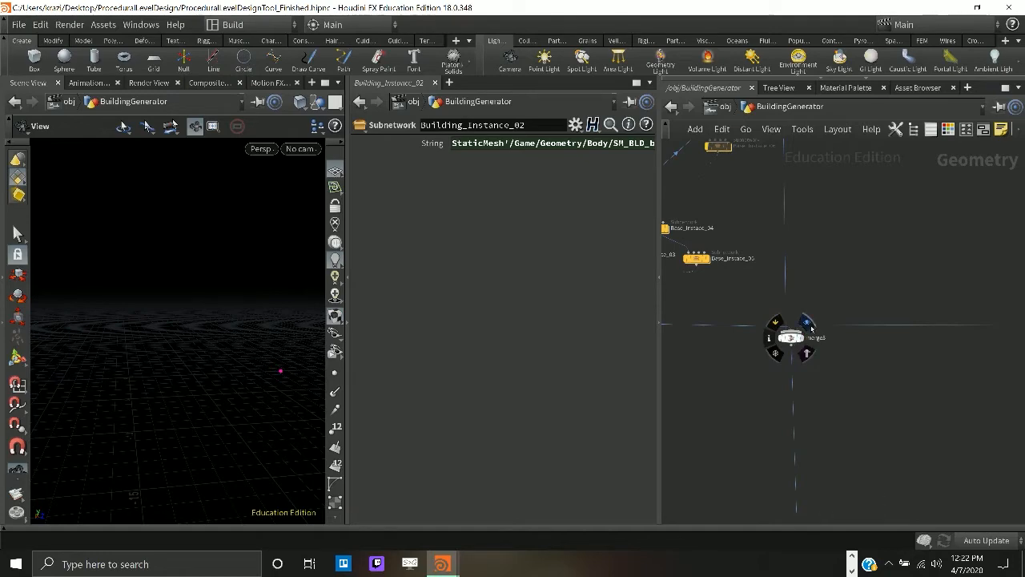
click(807, 322)
drag(186, 423, 140, 407)
- Display OUT_HOUSE_FINAL at the end of the network and examine the points of the copied houses from several angles
scroll(723, 446, down, 5)
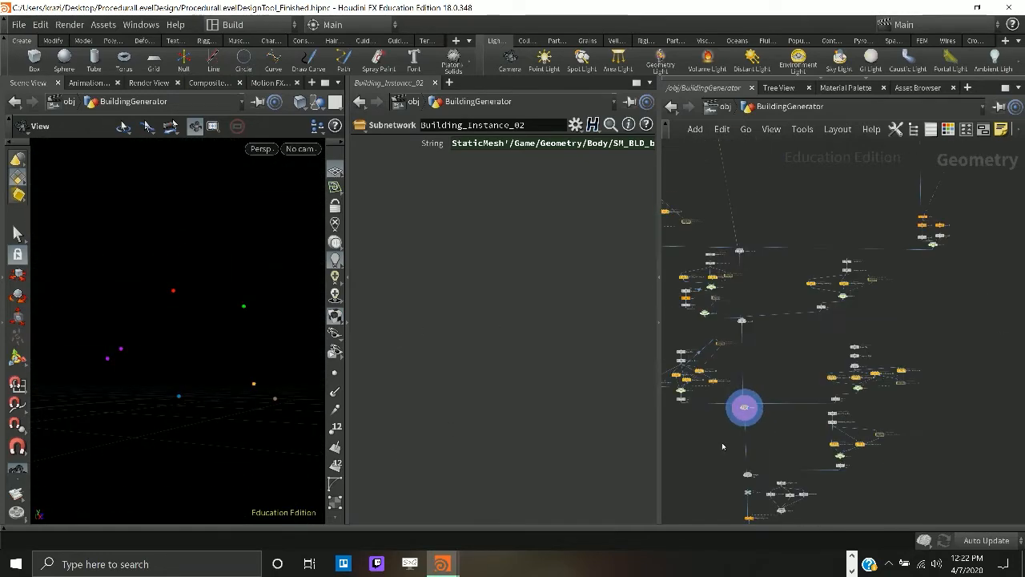
middle_drag(757, 454, 802, 287)
scroll(851, 342, up, 5)
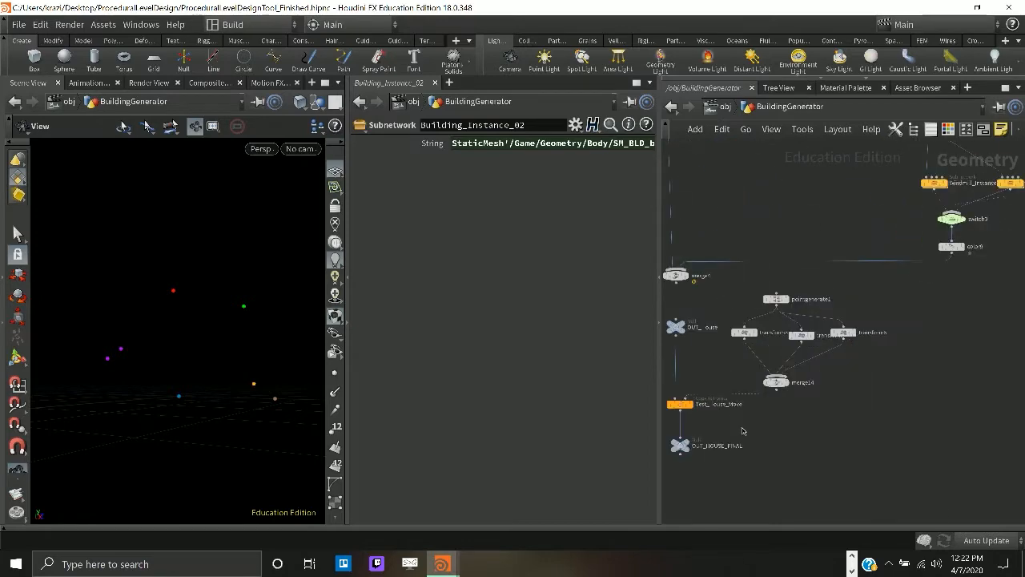
middle_drag(719, 411, 700, 529)
middle_drag(704, 425, 845, 290)
click(828, 416)
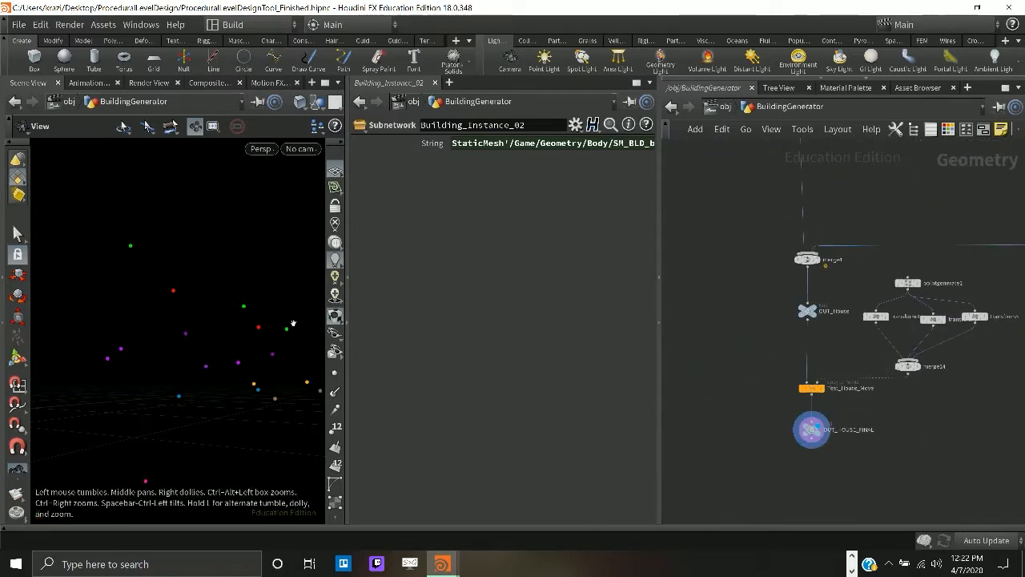
drag(251, 319, 211, 302)
scroll(240, 363, down, 4)
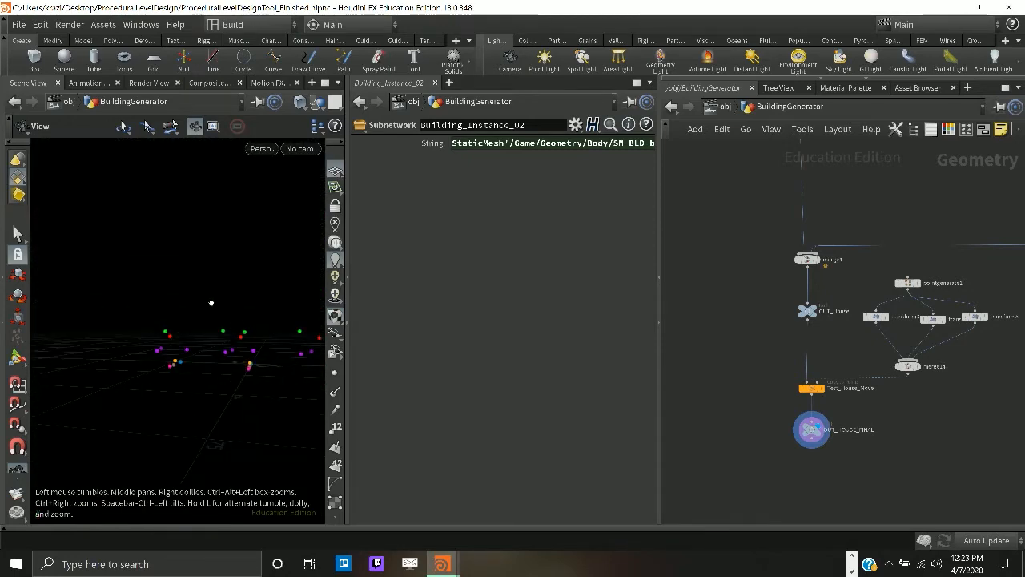
drag(241, 397, 186, 380)
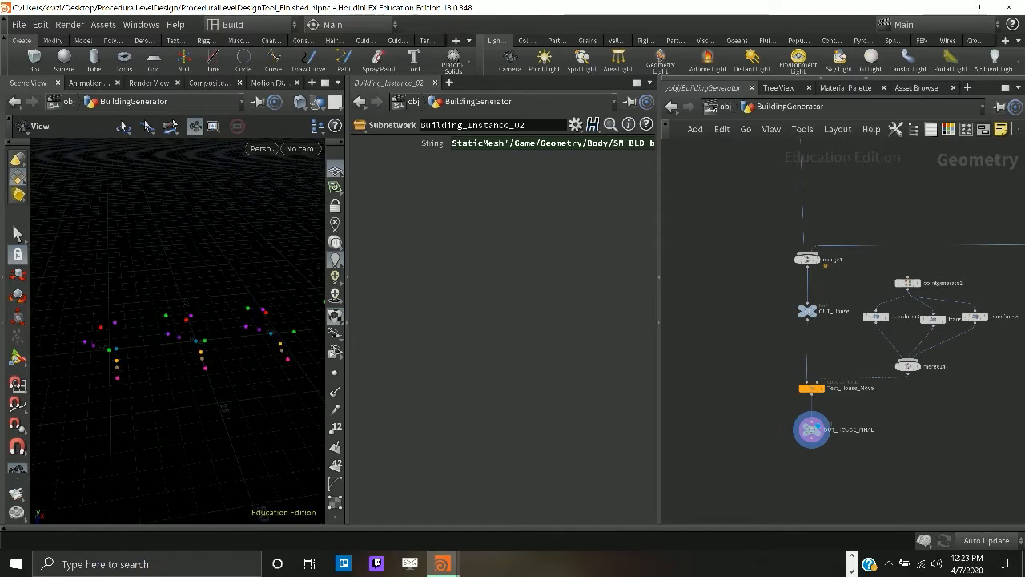
- Return to the object level, display Procedural_Level and frame the whole level from the top view
key(u)
click(806, 205)
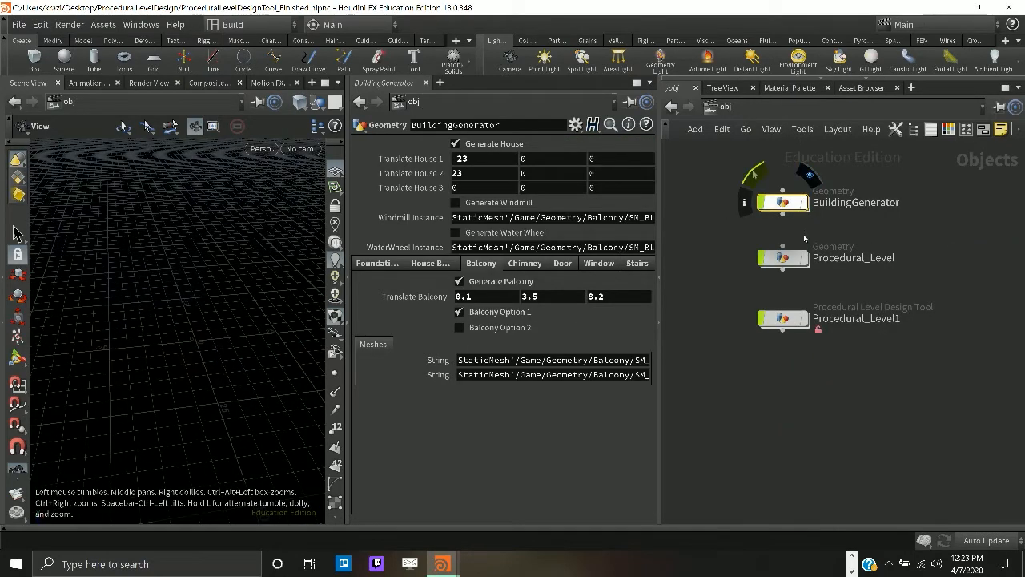
click(804, 259)
click(786, 259)
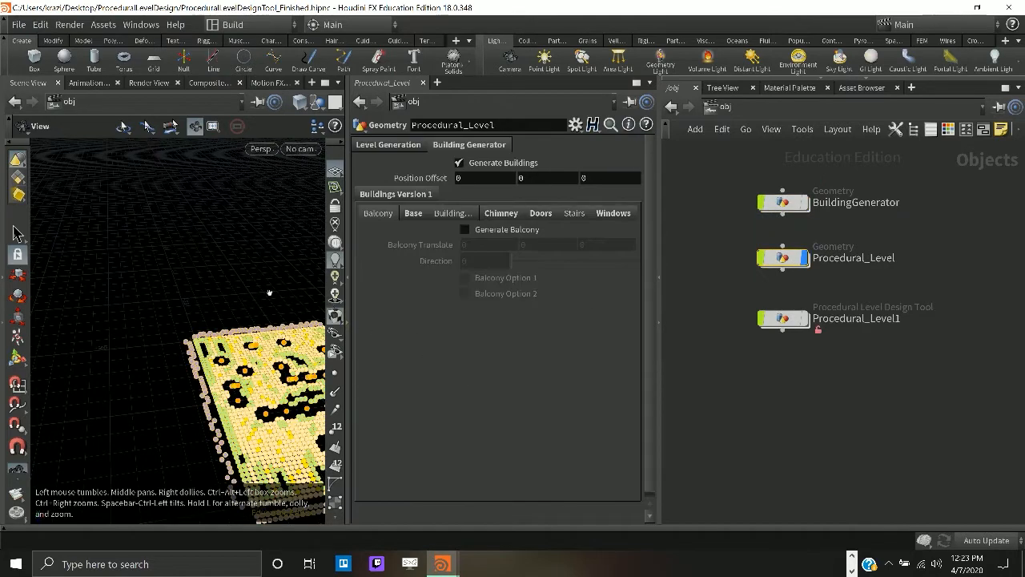
key(f)
key(space+2)
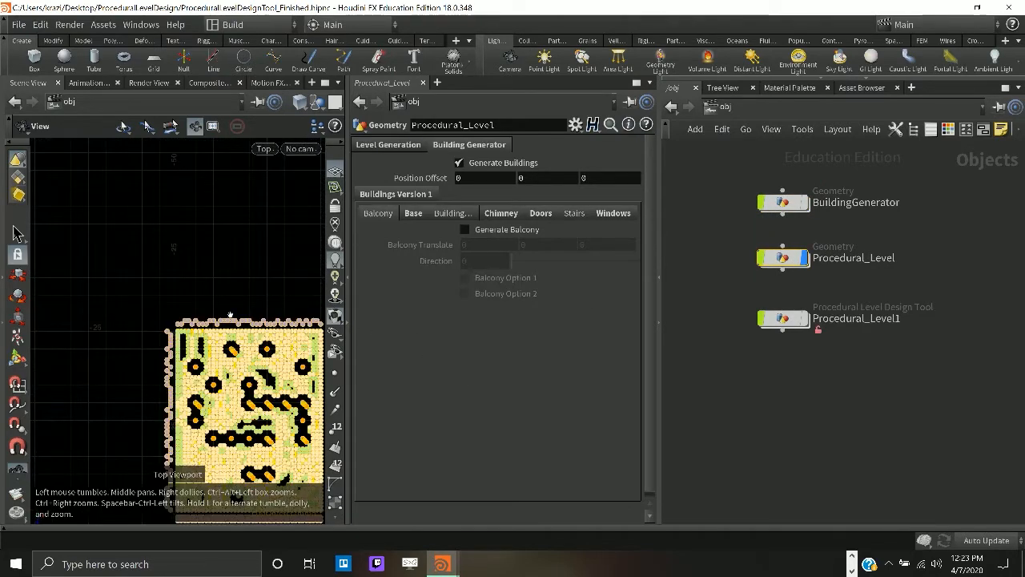
key(f)
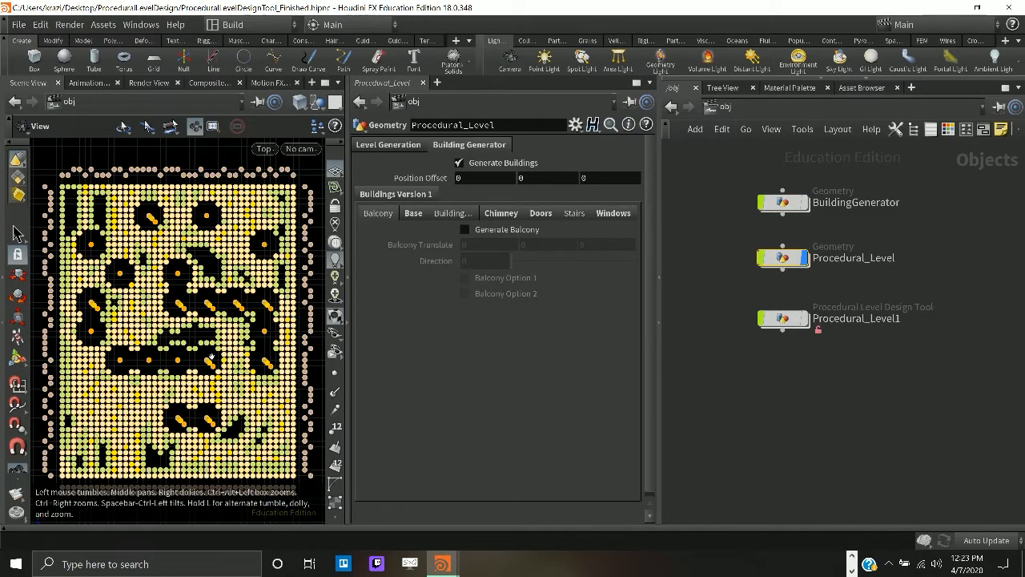
click(739, 377)
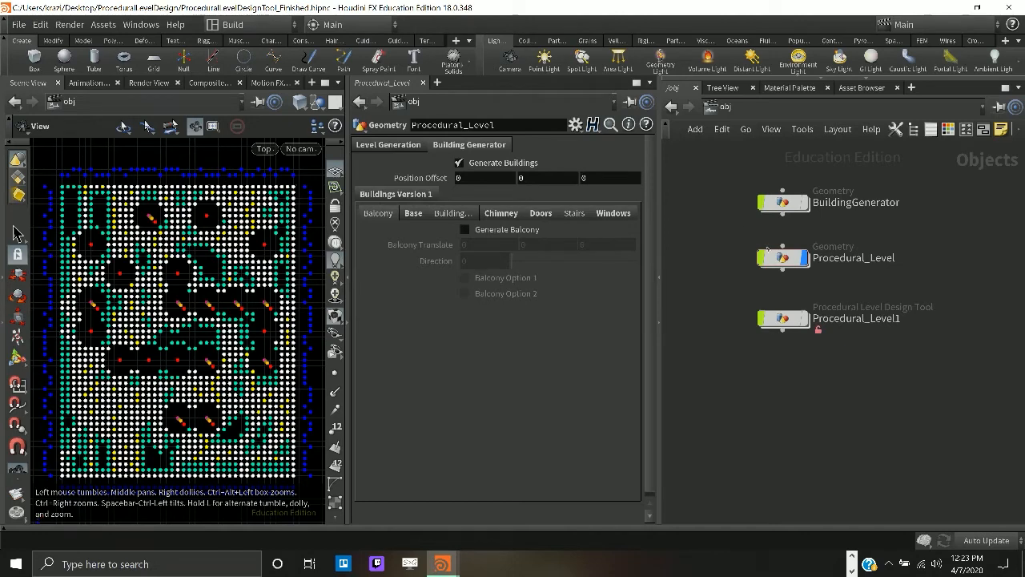
- Show Procedural_Level's Level Generation parameters and resize the level to Length 14 and Width 9, framing it
click(399, 147)
click(452, 147)
click(402, 144)
drag(532, 194, 528, 196)
click(544, 181)
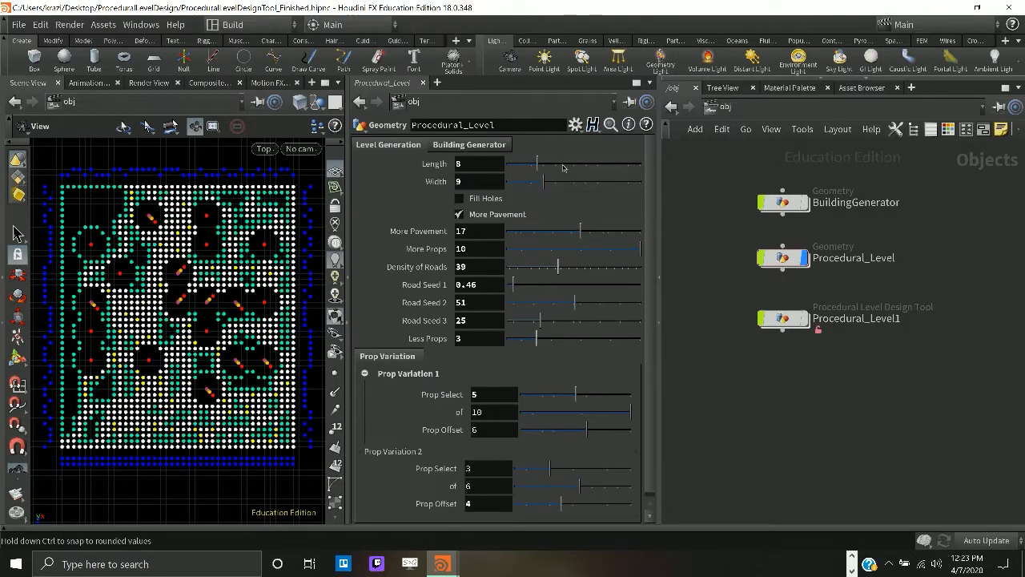
click(573, 165)
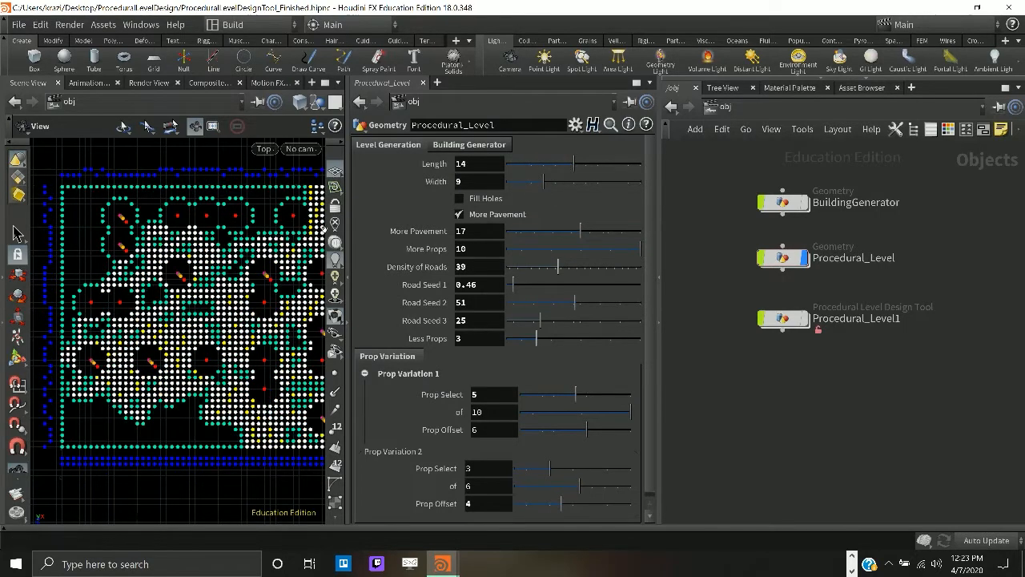
key(f)
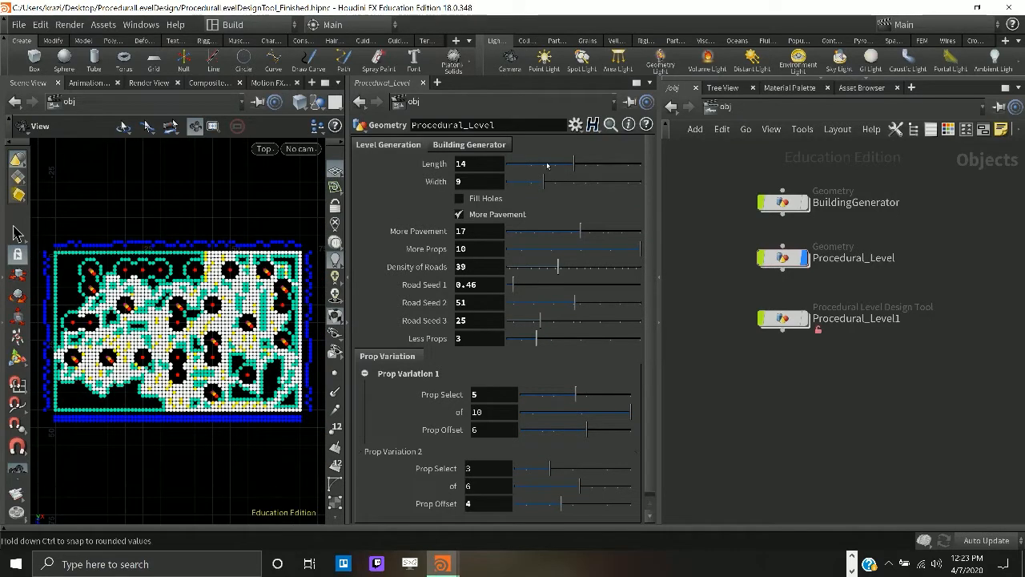
- Try a Length of 7, then resize the level to Length 11 and Width 12
drag(538, 167, 542, 185)
click(527, 184)
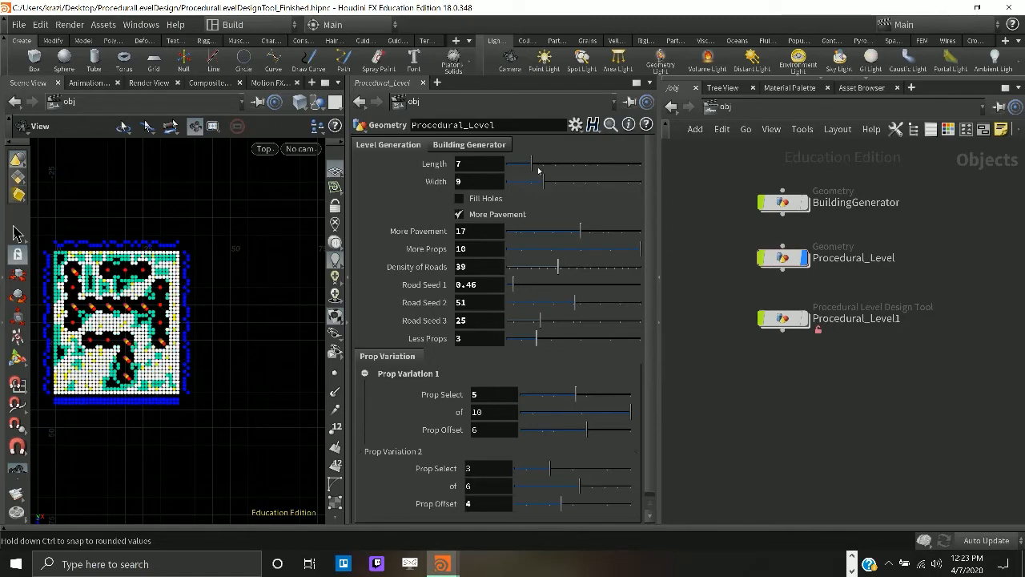
click(556, 168)
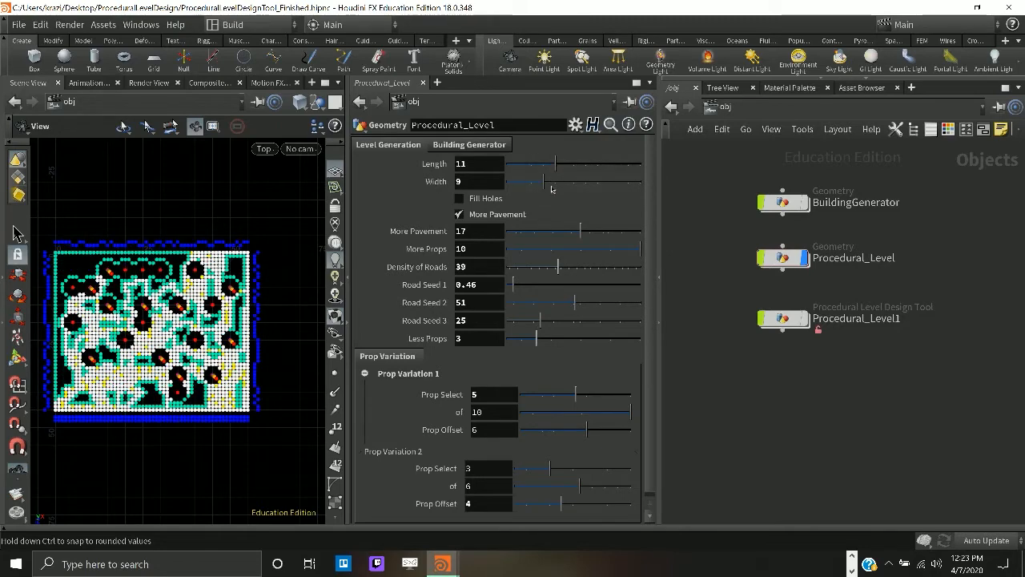
click(560, 186)
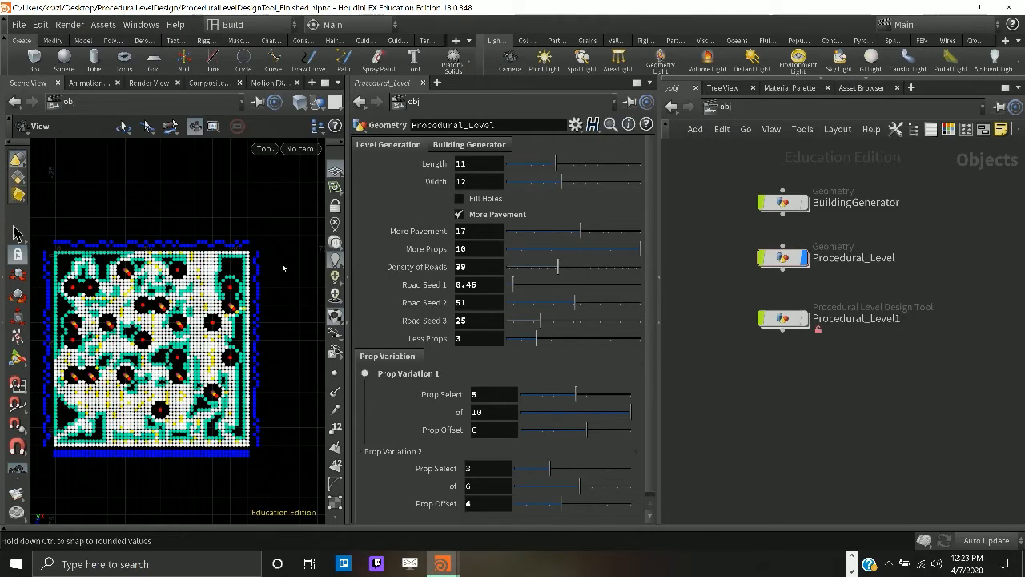
- Shrink the level to Length 3 and Width 3 for a close look, then enlarge it to Length 12 and Width 10
click(513, 184)
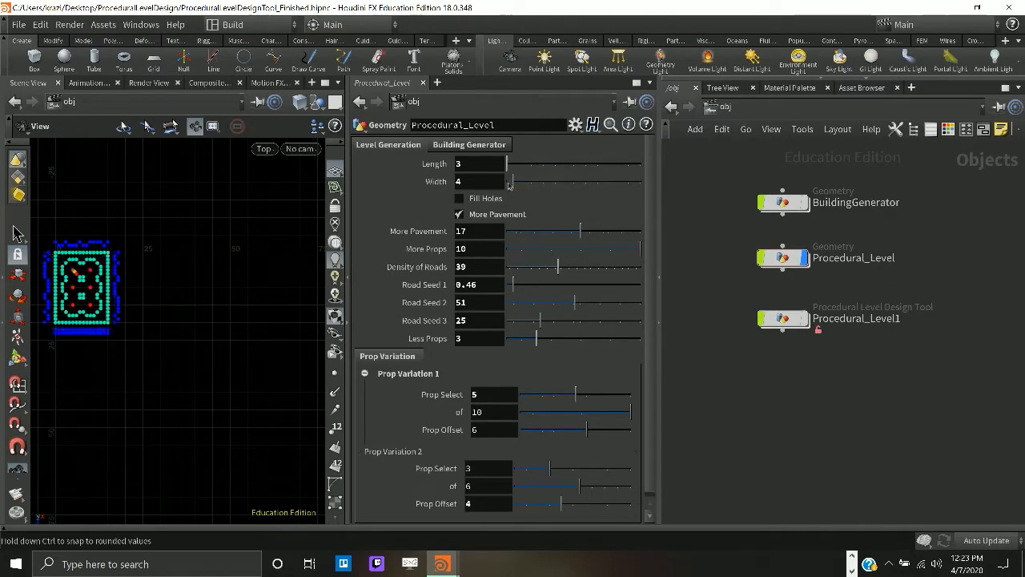
key(f)
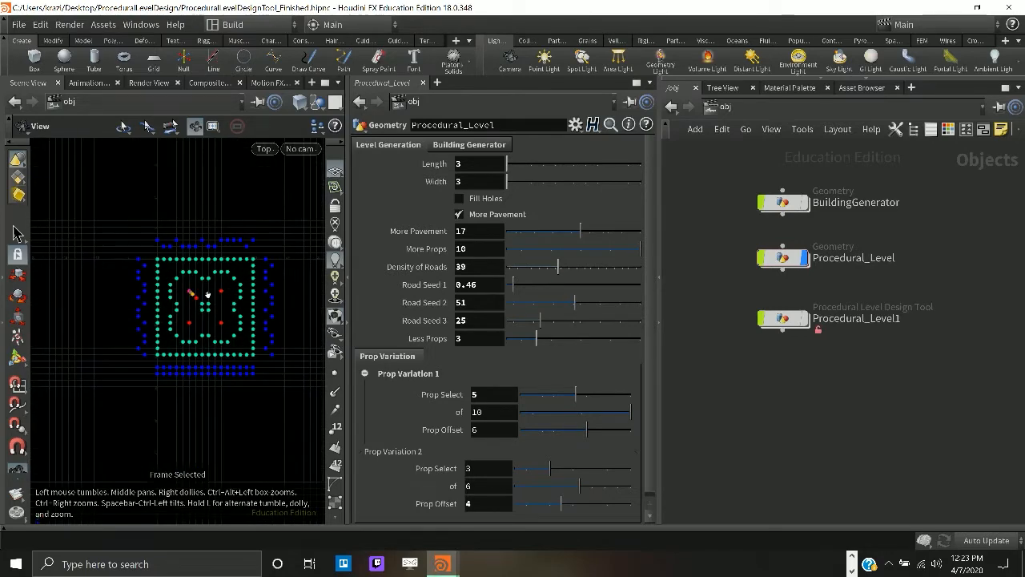
scroll(207, 296, up, 5)
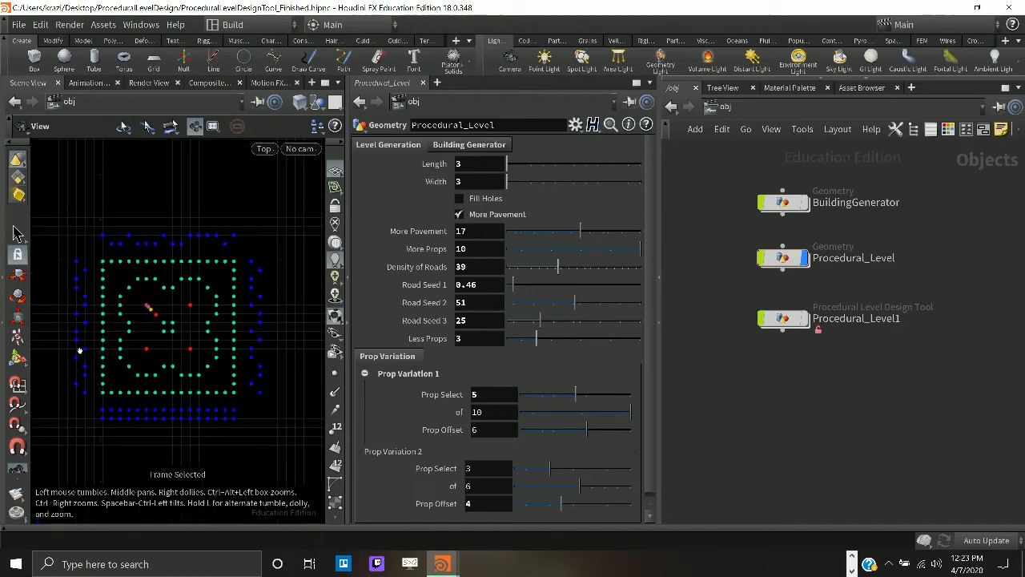
scroll(77, 351, down, 2)
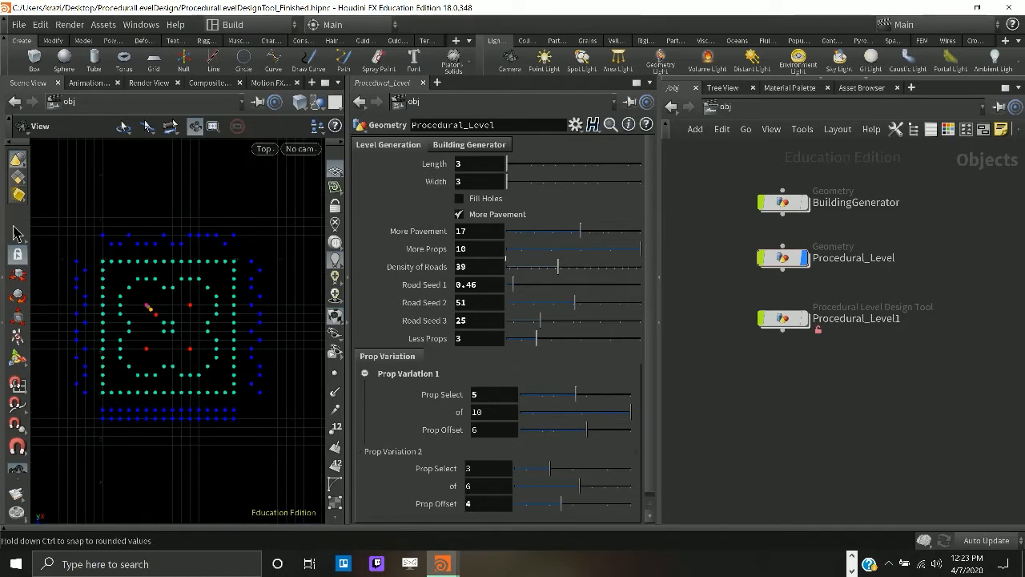
drag(547, 188, 560, 168)
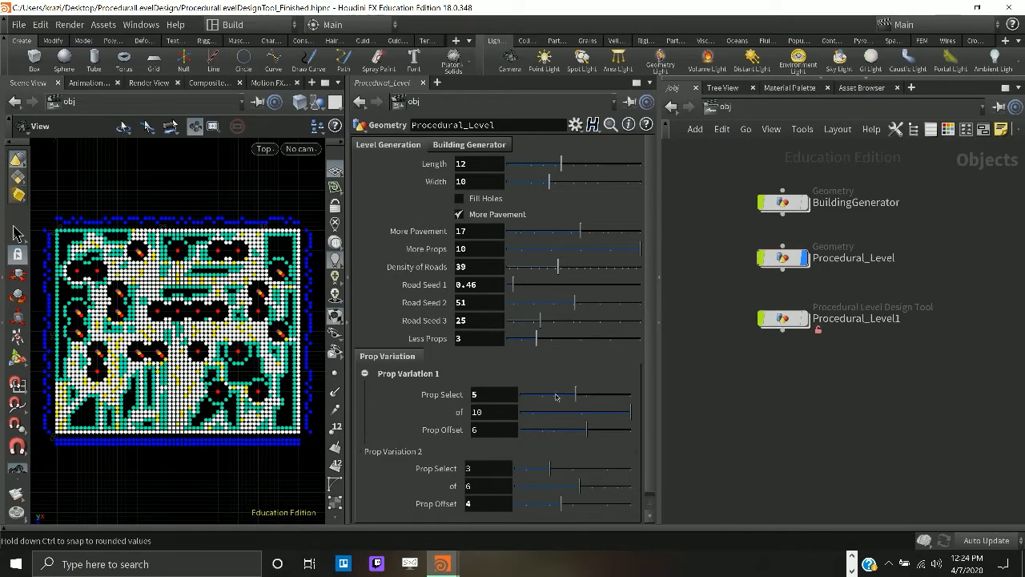
- Set Prop Variation 1 to 5 of 6 with offset 2, and Prop Variation 2 to 3 of 7 with offset 5
mouse_move(564, 414)
mouse_down()
mouse_move(575, 429)
mouse_move(559, 424)
mouse_move(580, 414)
mouse_up()
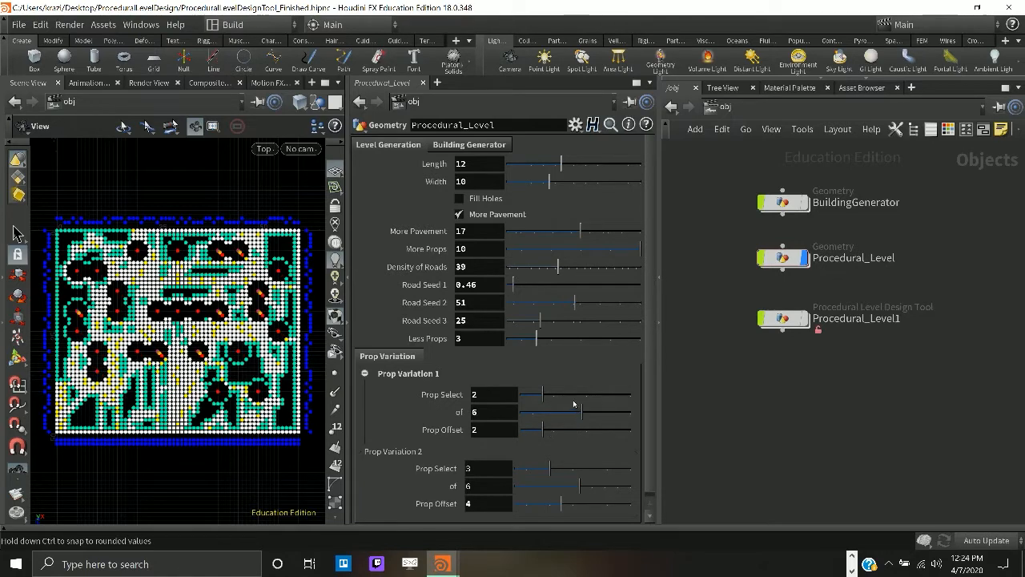
click(575, 395)
scroll(514, 406, down, 1)
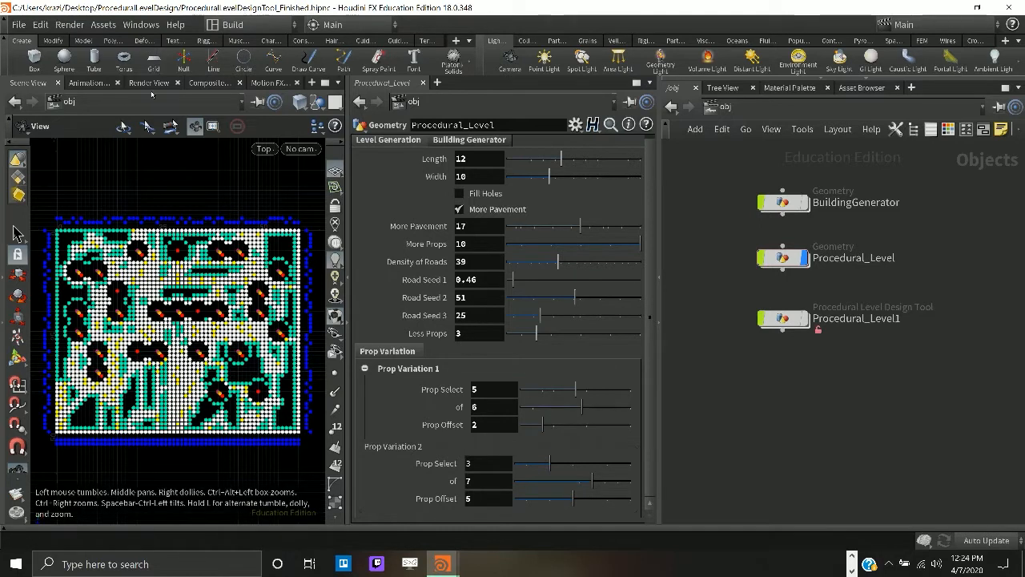
- Quit Houdini, saving the changes to the scene, and switch to the Epic Games Launcher
click(1010, 7)
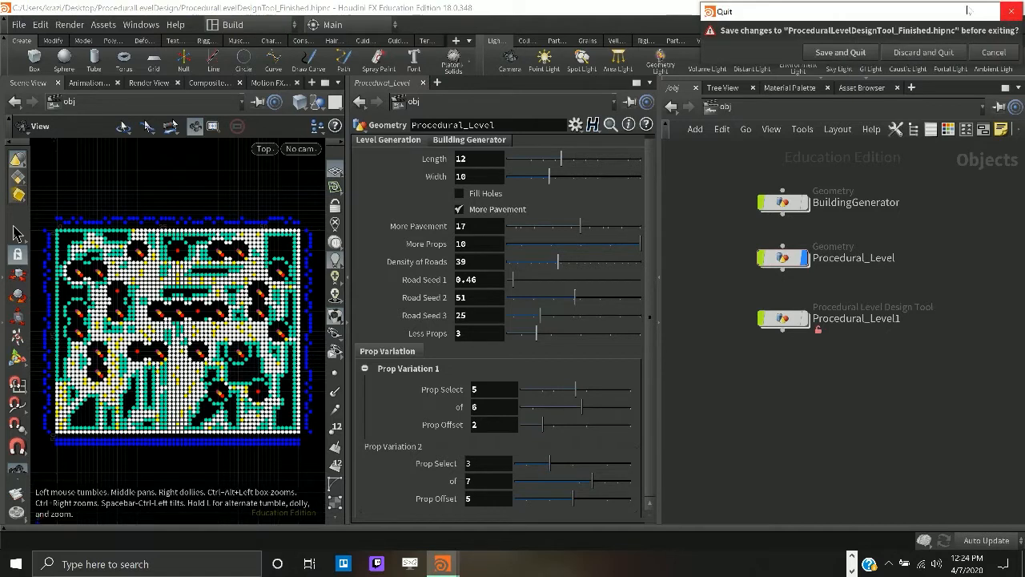
click(837, 53)
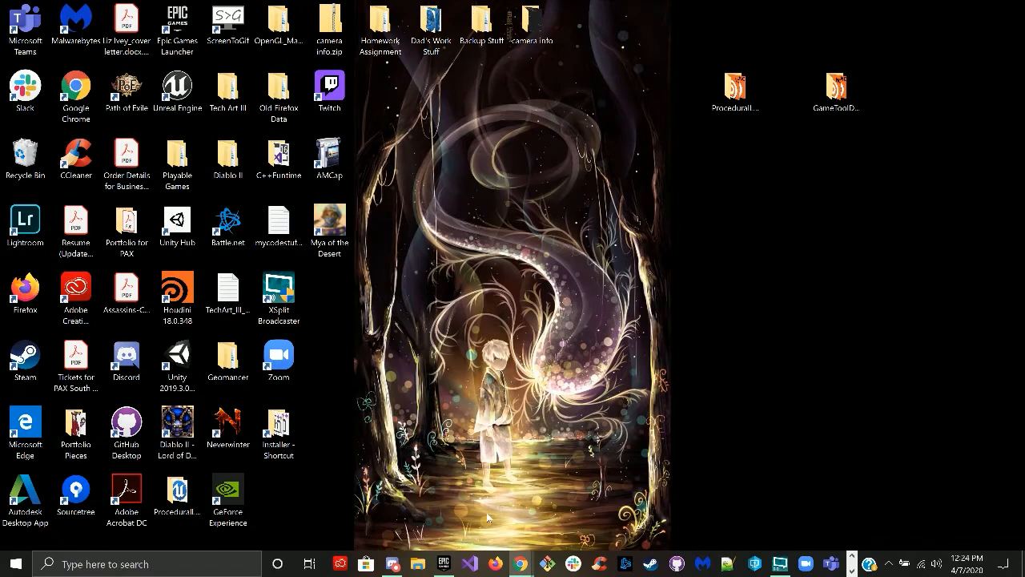
click(443, 564)
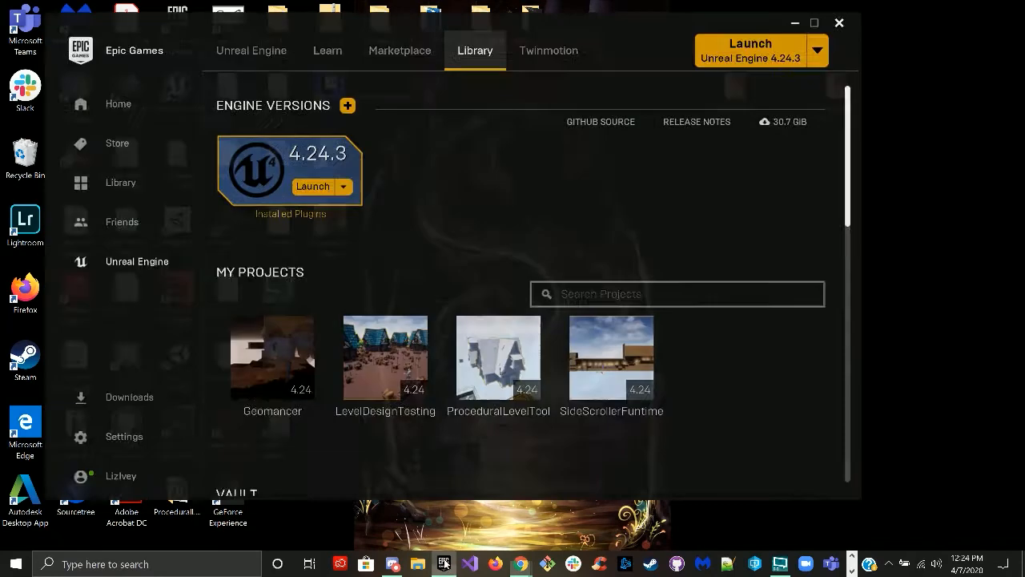
- Open the LevelDesignTesting project in Unreal Engine and select the Procedural_Level_Design_Tool asset in the Content/HDA folder
double_click(397, 335)
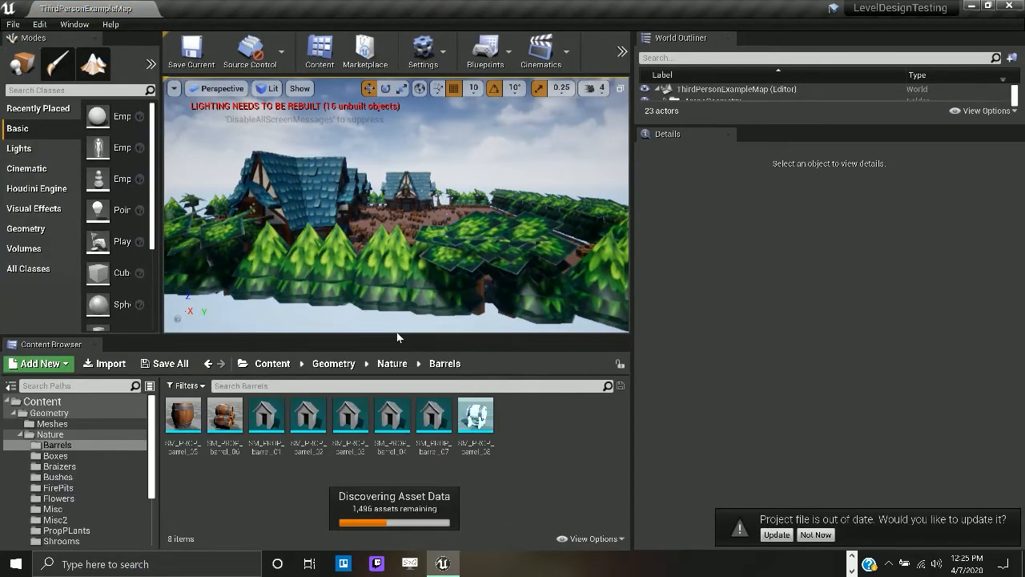
click(273, 365)
click(236, 433)
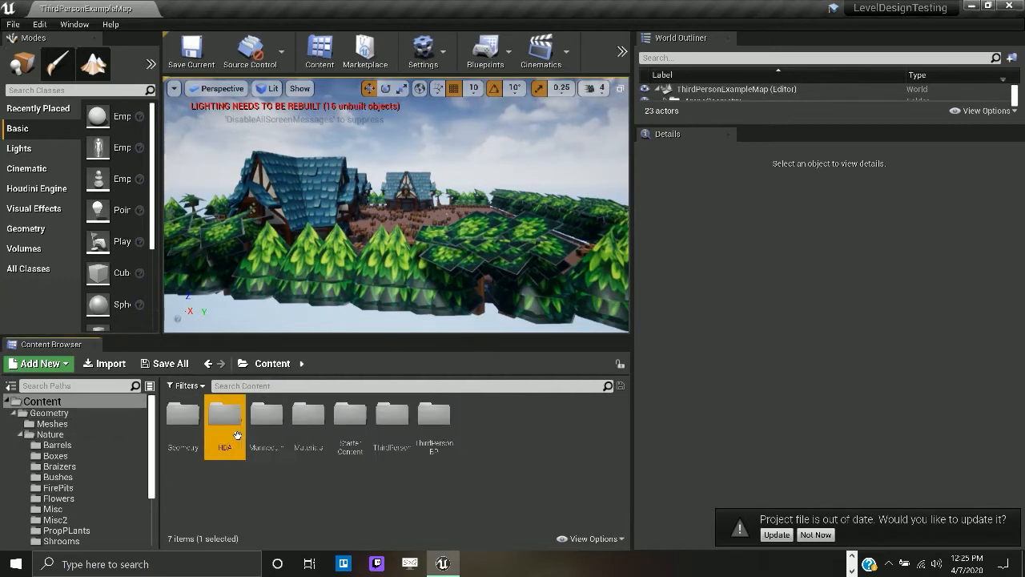
double_click(235, 433)
scroll(208, 471, down, 5)
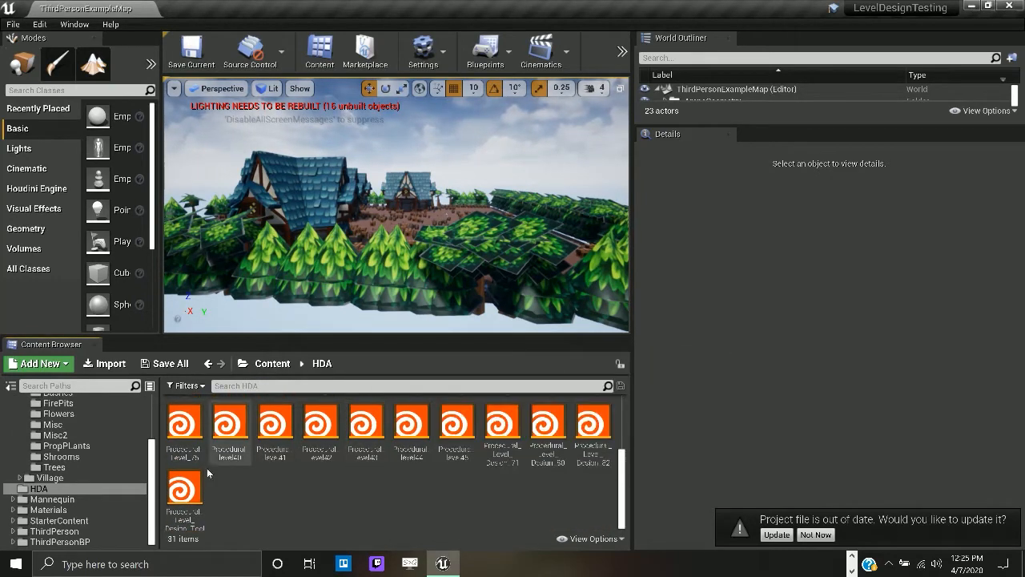
click(185, 490)
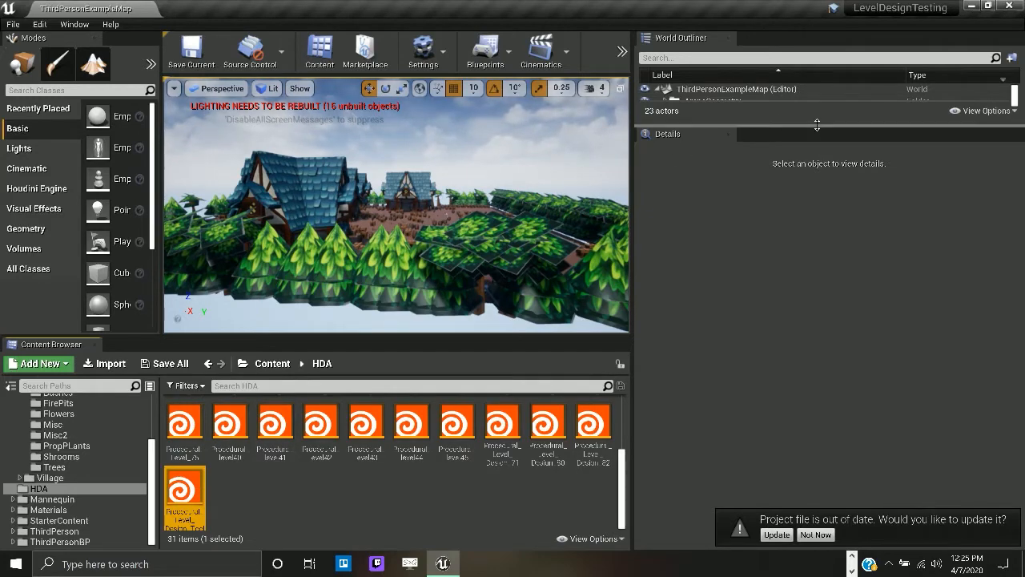
- Select the Procedural_Level_Design_Tool actor in the scene and frame it to examine the generated village from above
drag(817, 124, 874, 359)
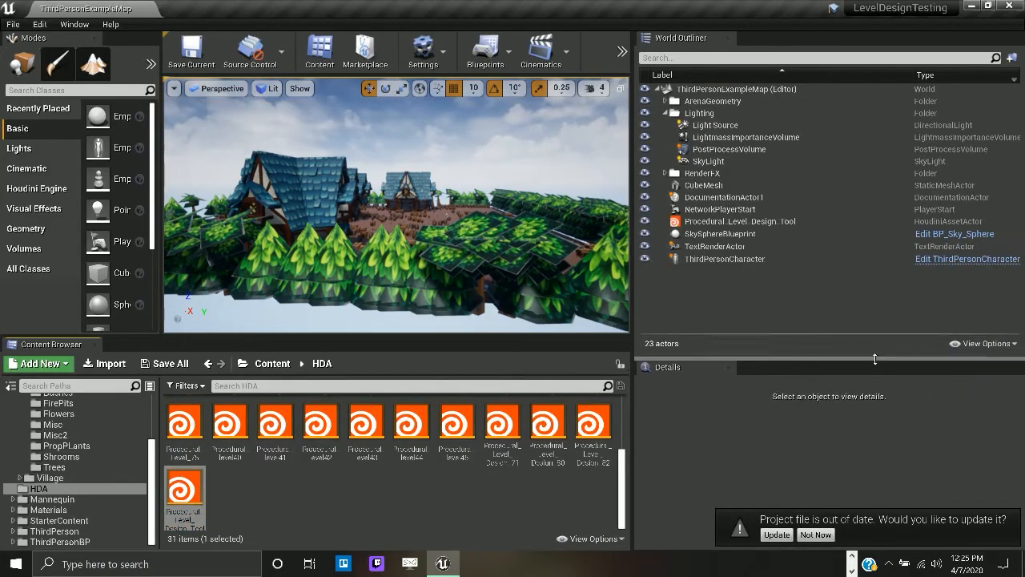
click(789, 221)
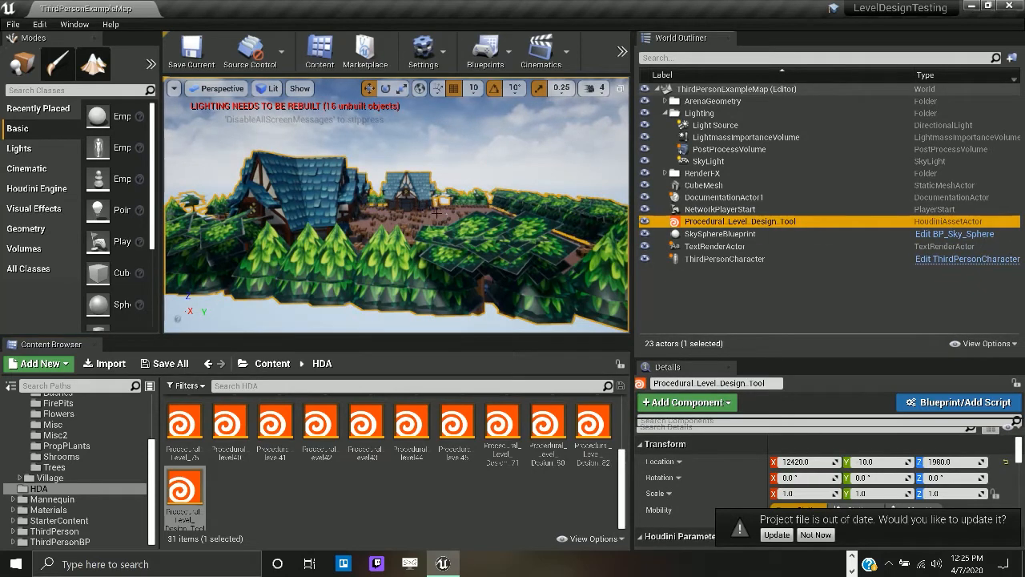
key(f)
scroll(457, 236, up, 8)
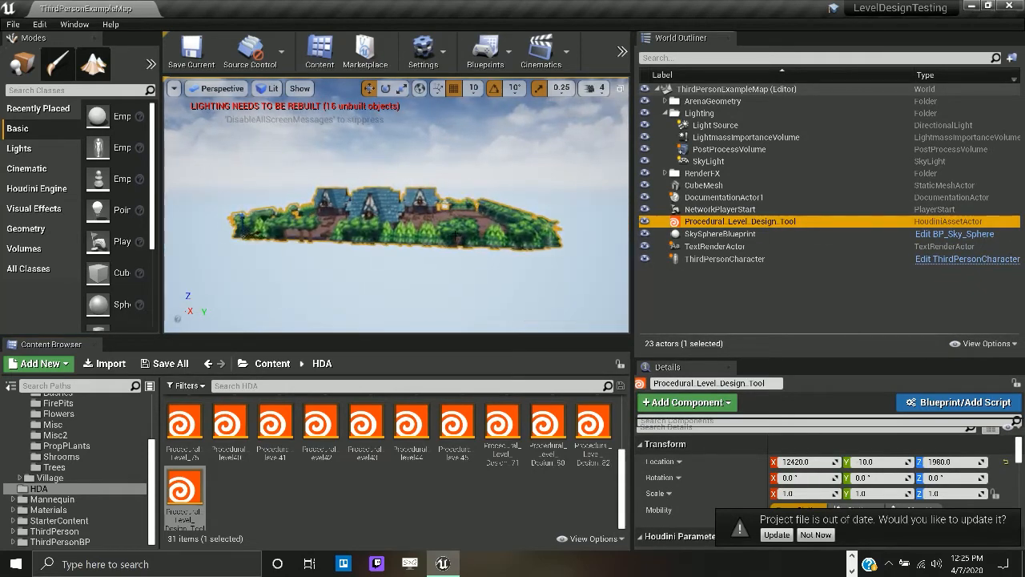
scroll(456, 238, up, 10)
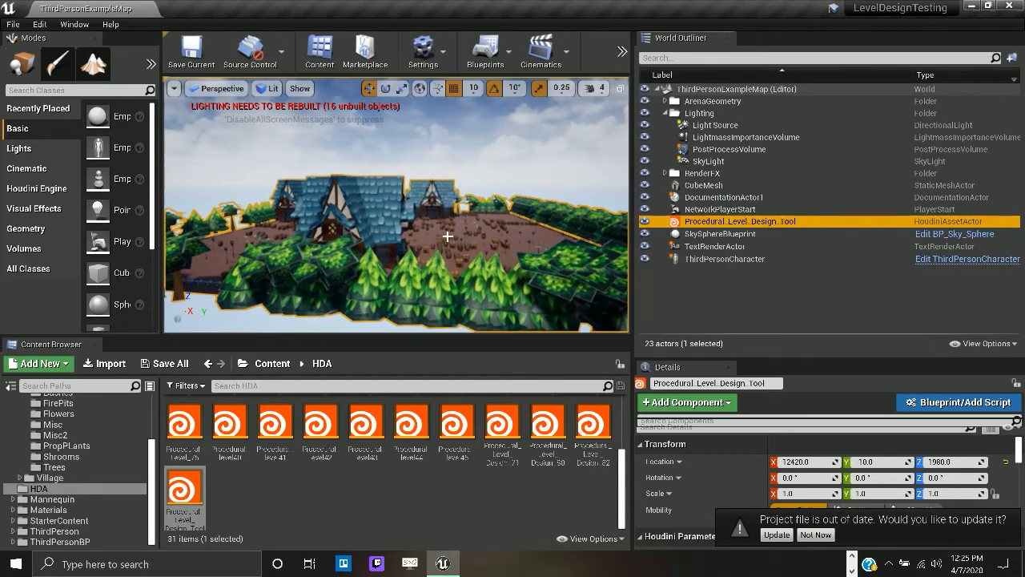
alt+drag(447, 236, 634, 66)
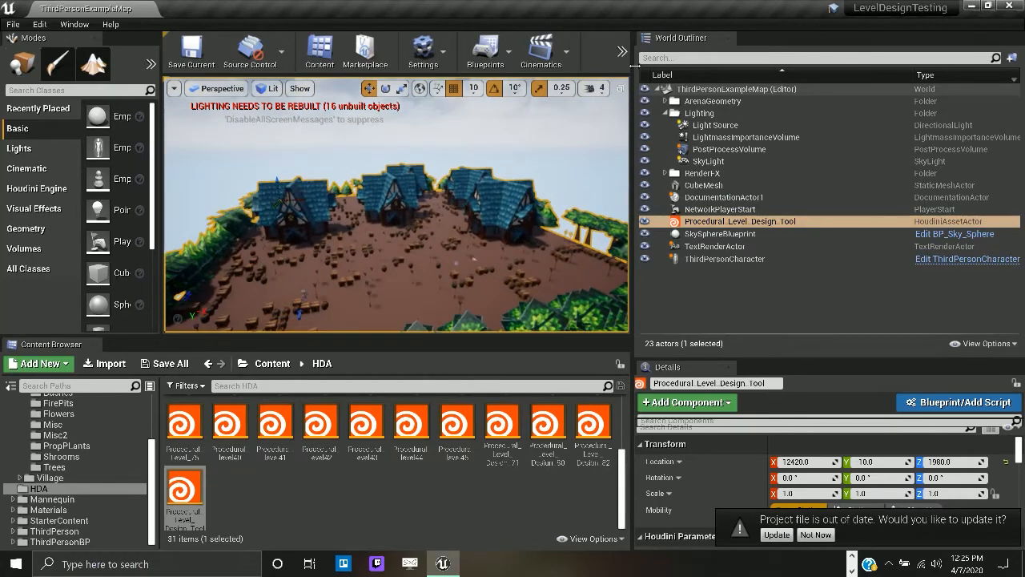
- Playtest the level by running the third-person character among the houses, props and trees, and end the play session
click(623, 51)
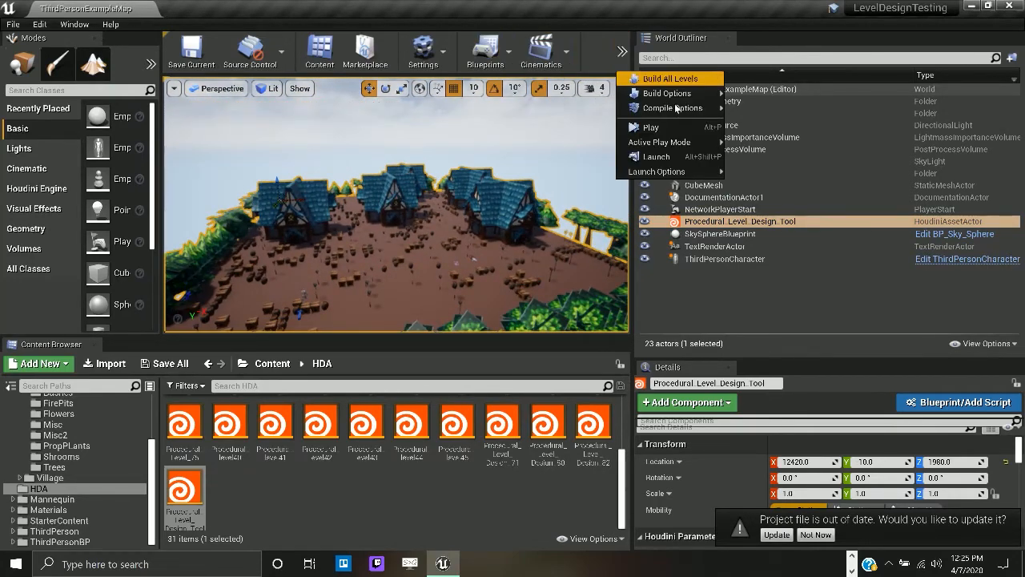
click(657, 133)
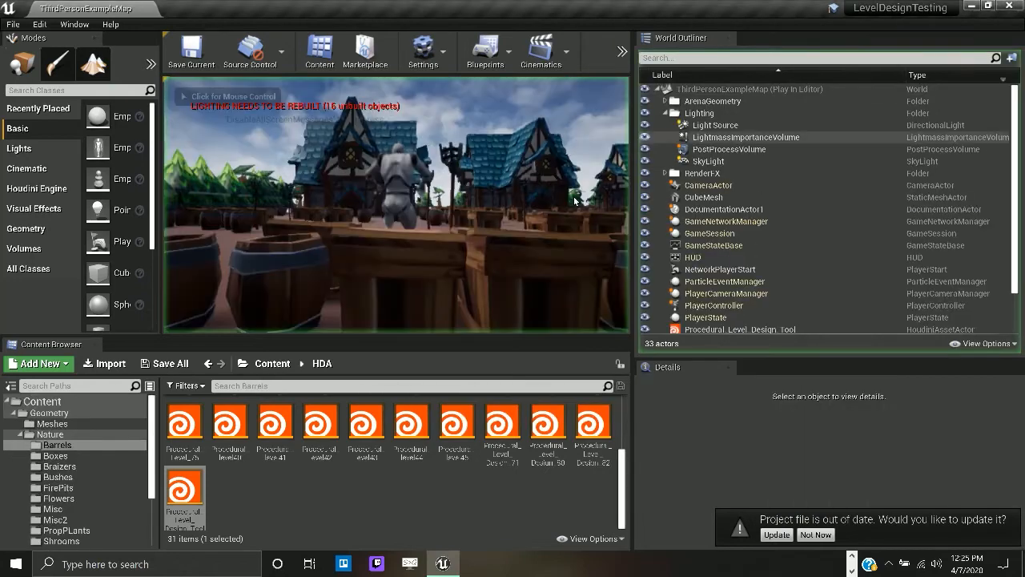
click(574, 201)
key(w)
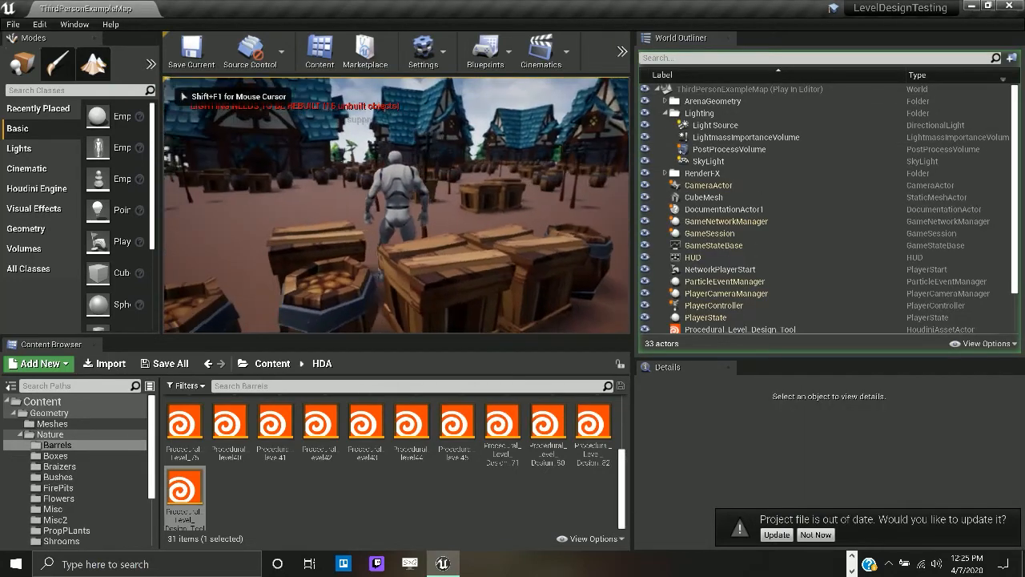
key(w)
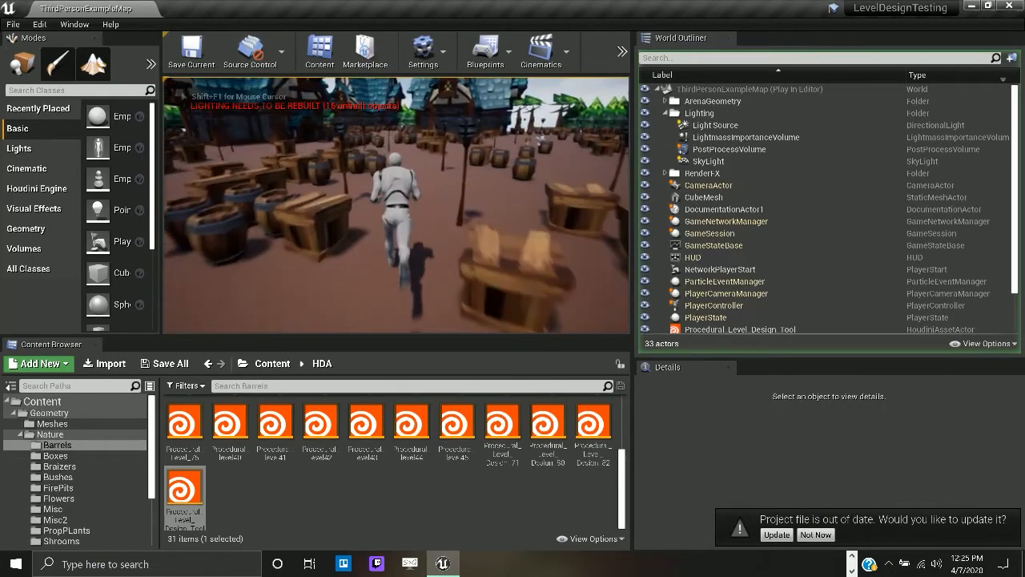
key(w)
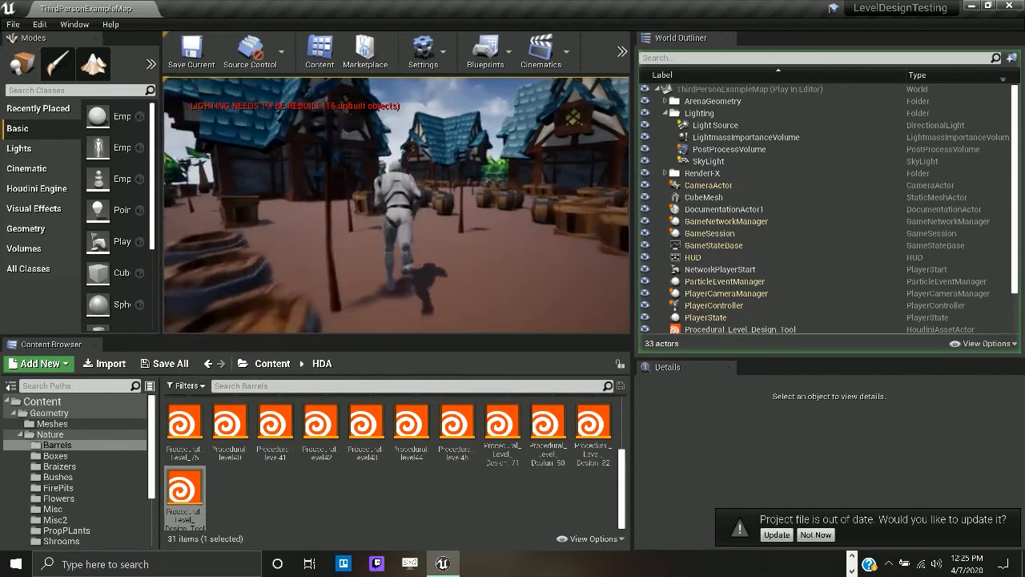
key(w)
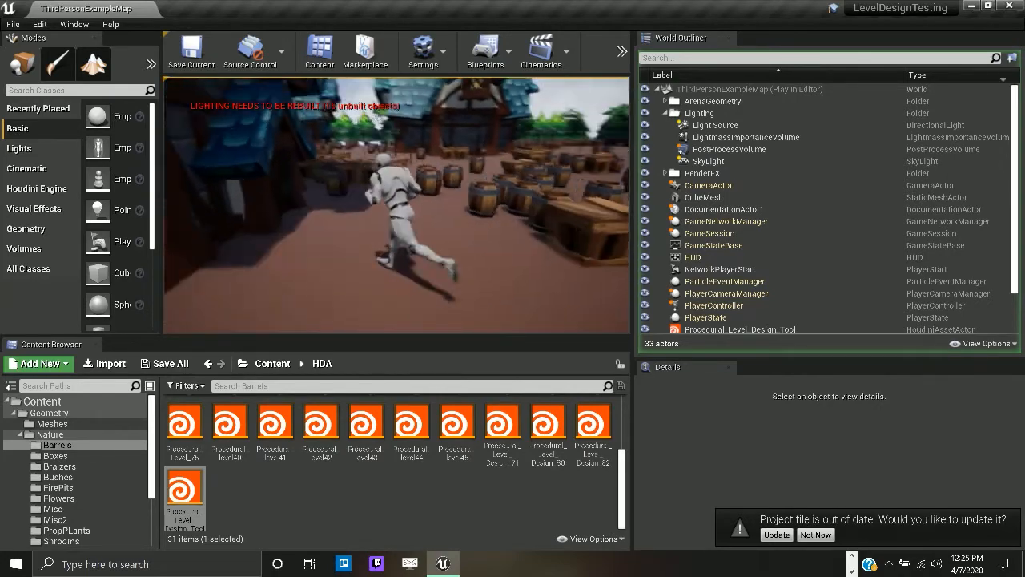
key(w)
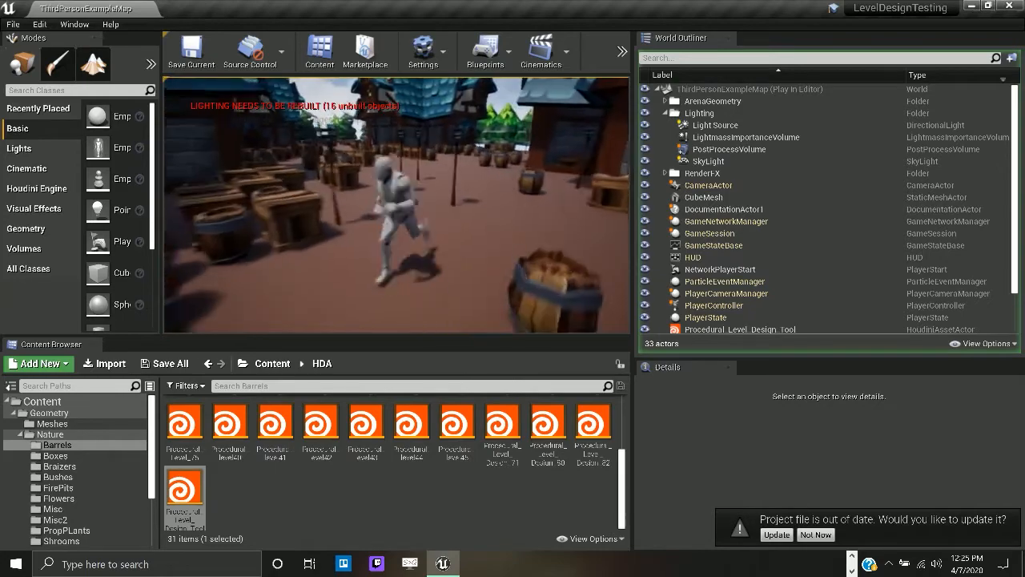
key(w)
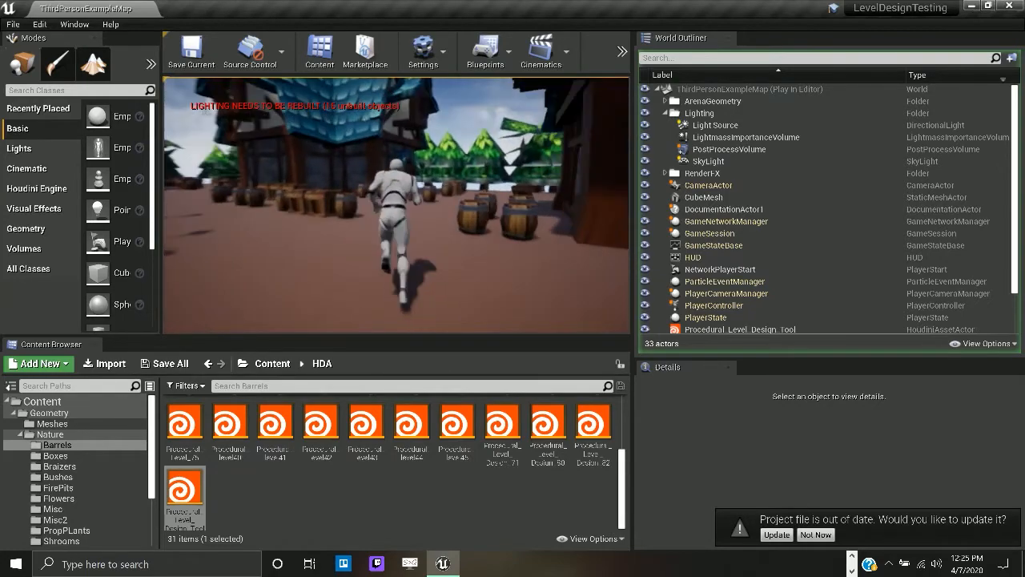
key(w)
key(w)
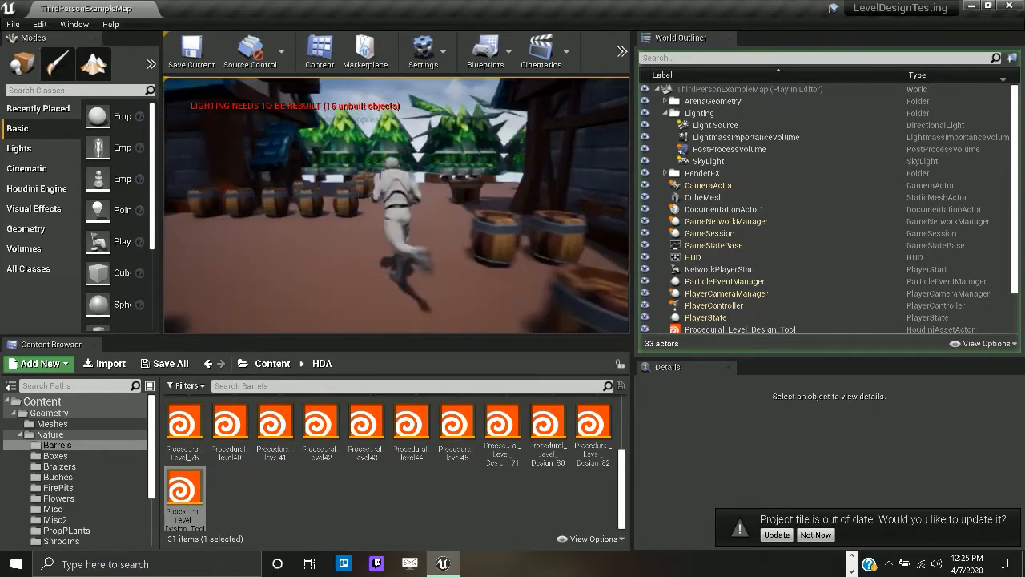
key(w)
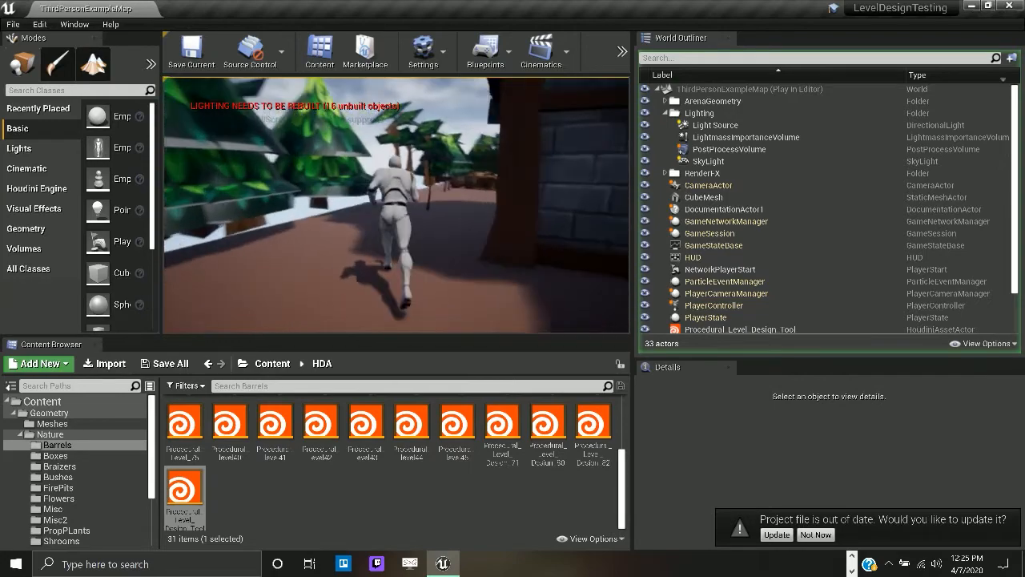
key(w)
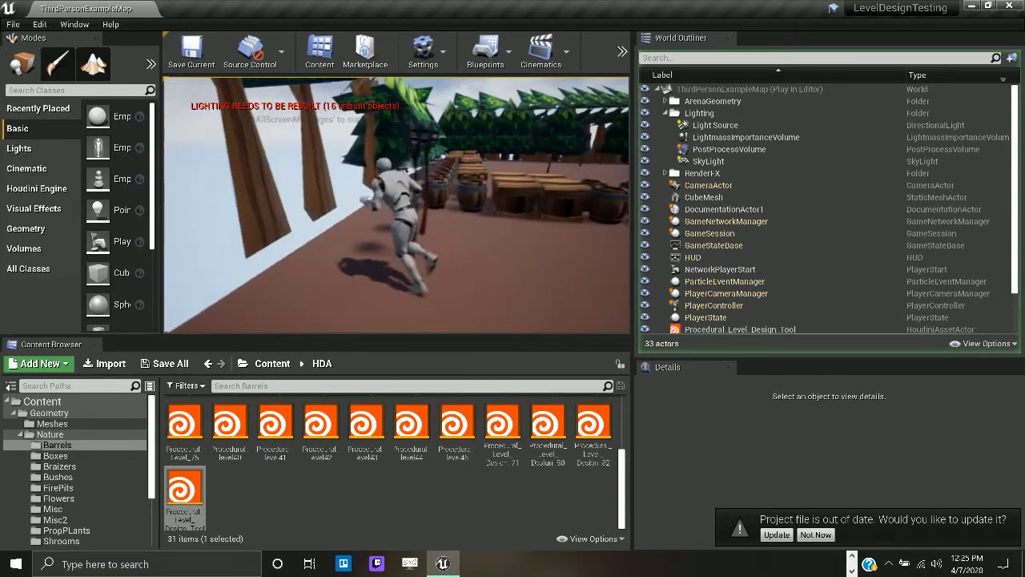
key(w)
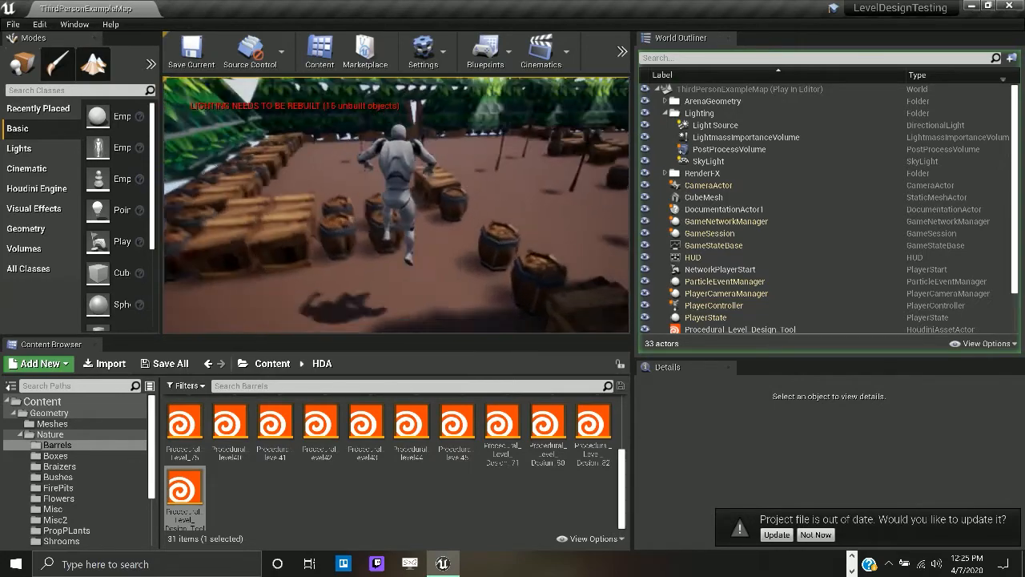
key(w)
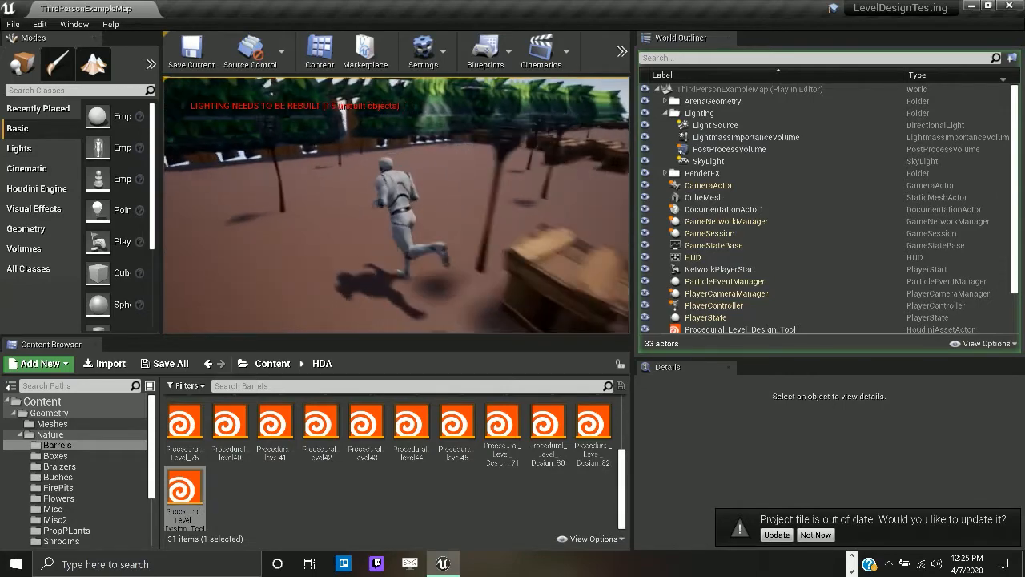
key(w)
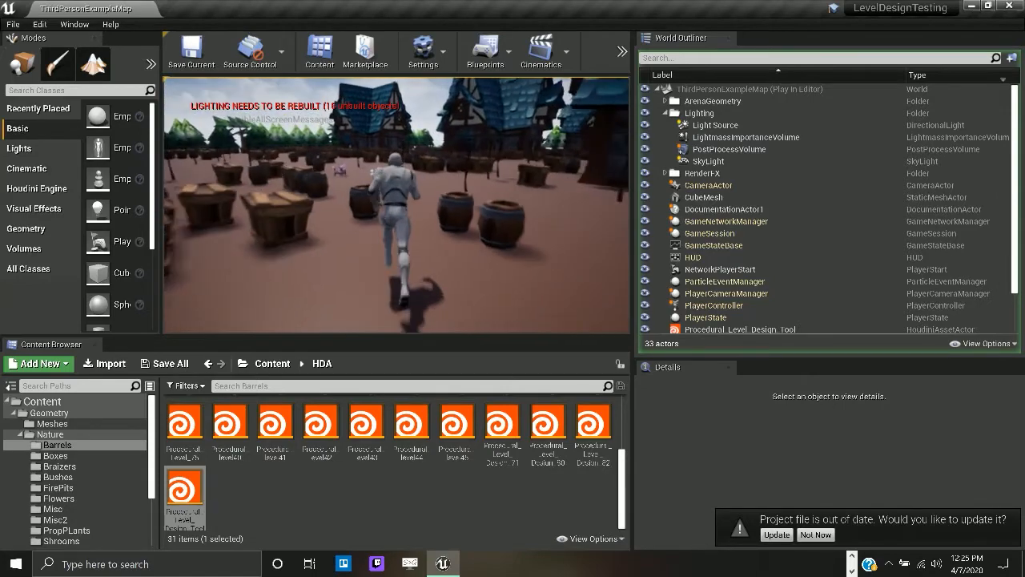
key(w)
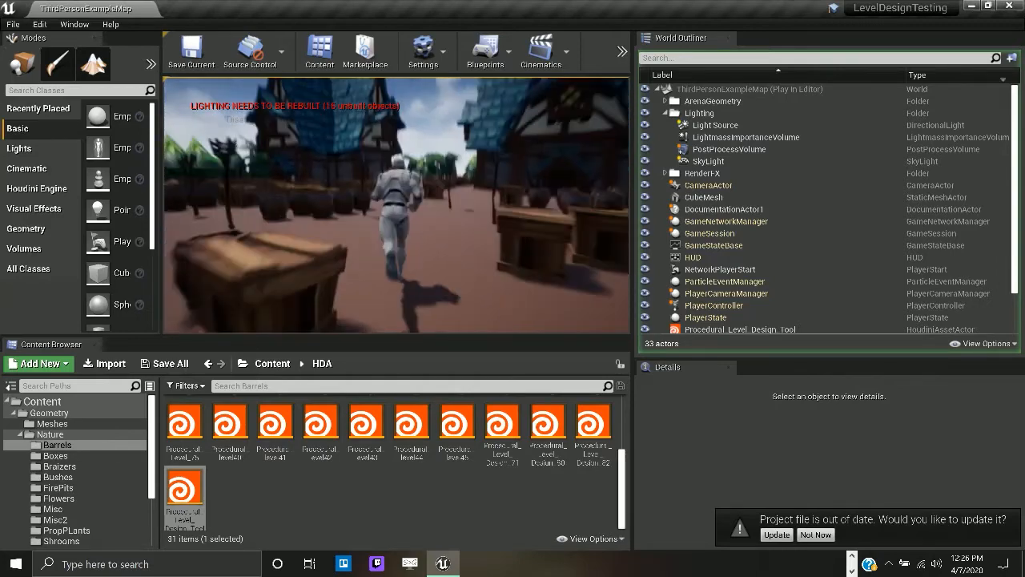
key(Escape)
- Reselect the Procedural_Level_Design_Tool actor and enlarge its details area to expose the Houdini Parameters
scroll(440, 227, down, 6)
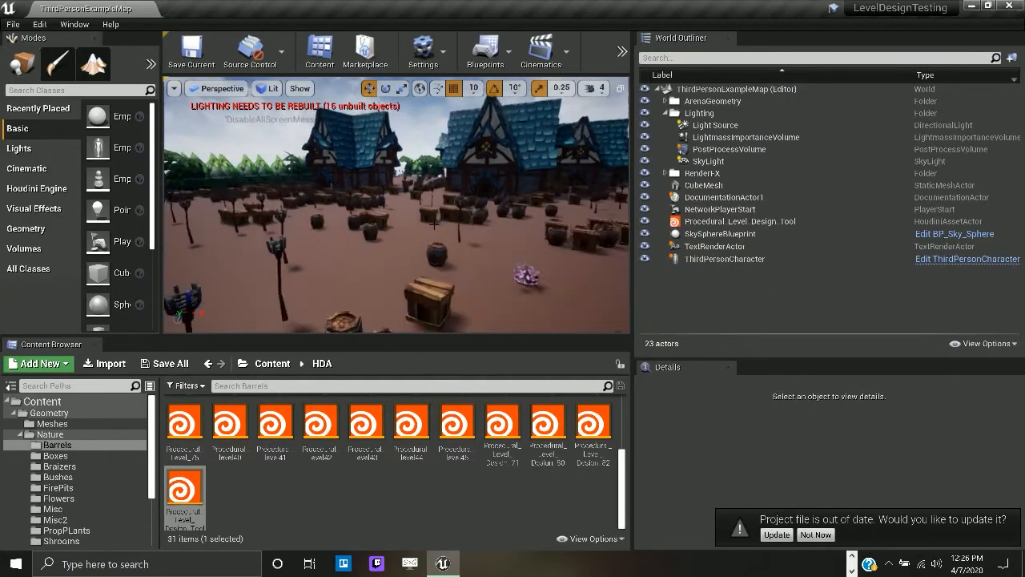
right_drag(390, 225, 334, 179)
scroll(370, 189, down, 4)
scroll(334, 162, down, 4)
click(779, 221)
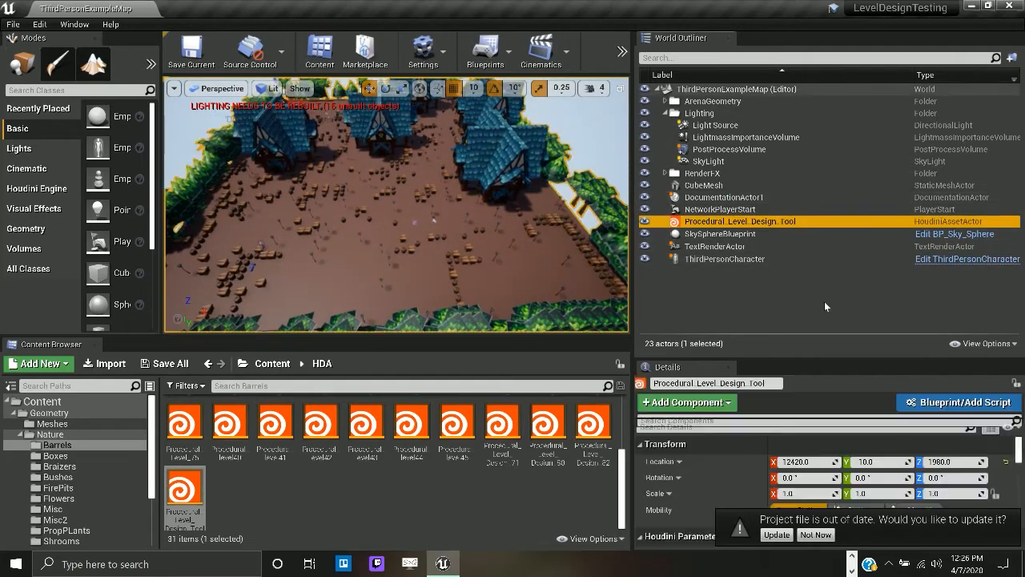
drag(833, 353, 822, 189)
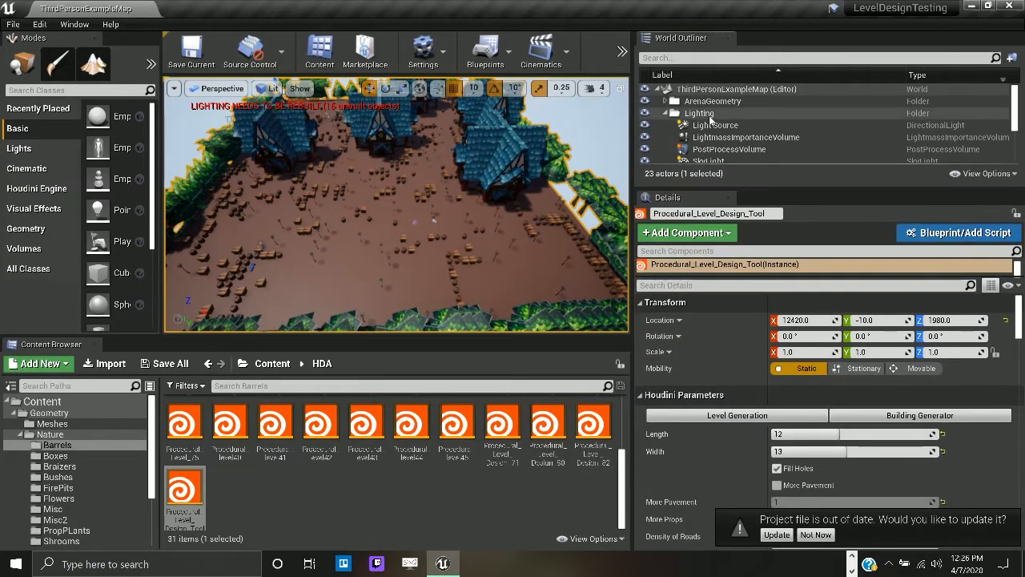
scroll(710, 120, down, 4)
click(711, 119)
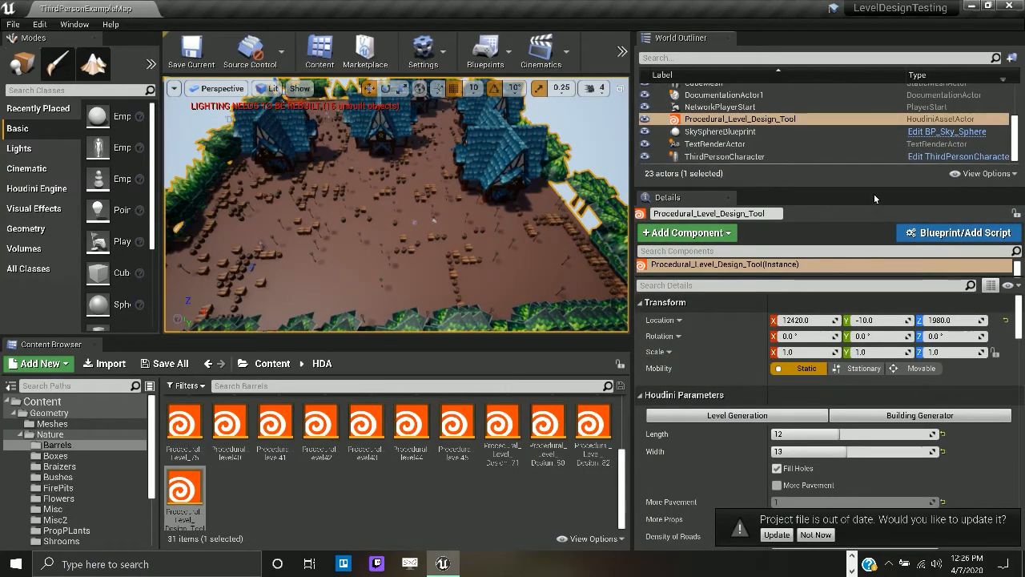
drag(875, 188, 875, 143)
scroll(825, 356, down, 1)
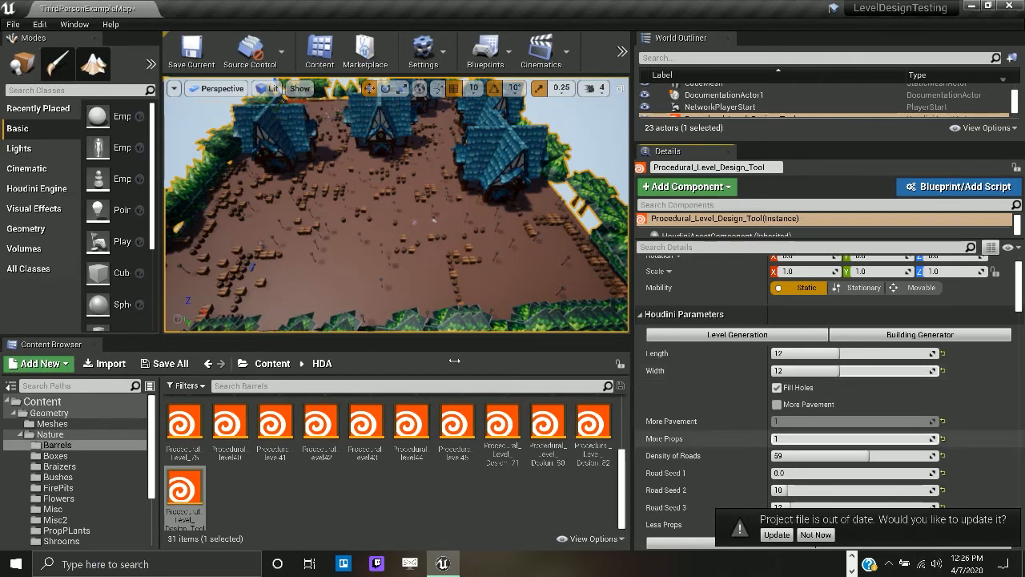
- Set the level's Width to 6 and Length to 6, and inspect the regenerated village
click(789, 371)
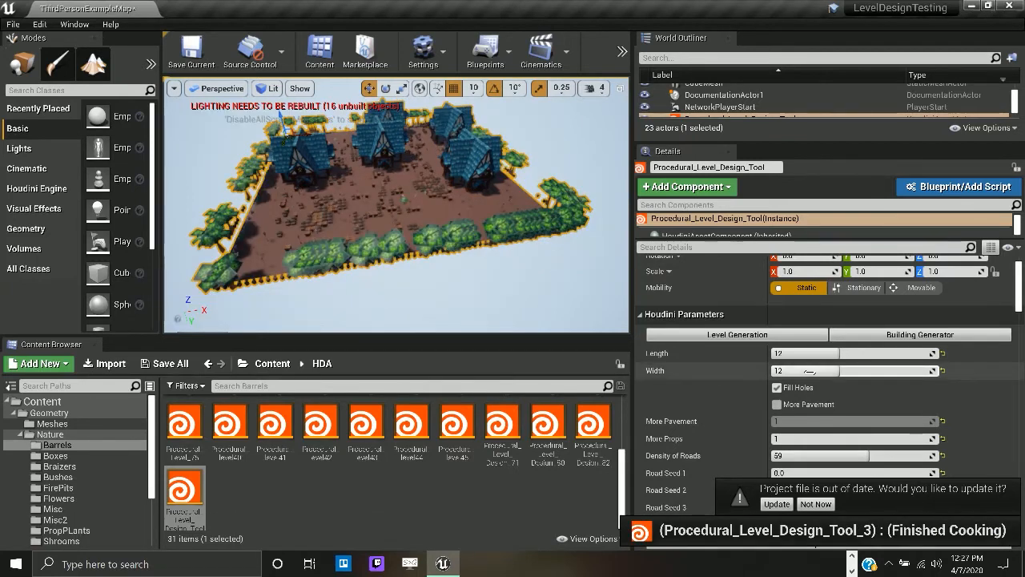
click(810, 371)
text(6)
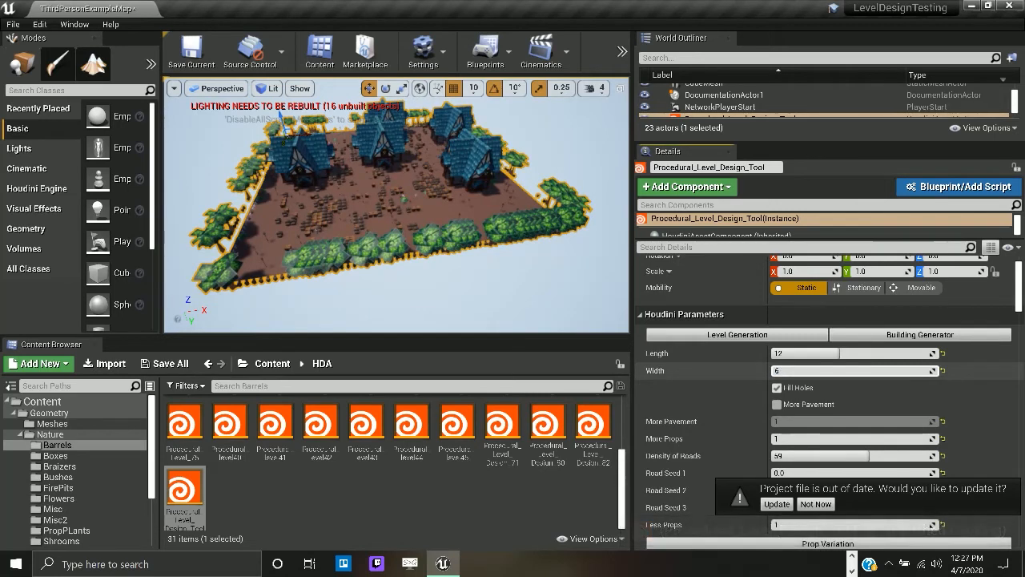
click(799, 354)
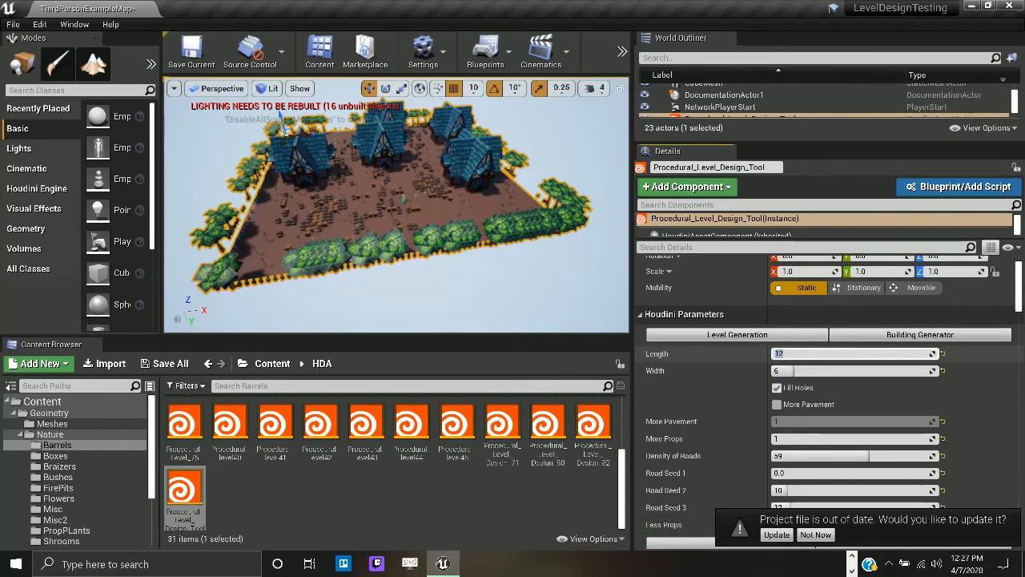
text(6)
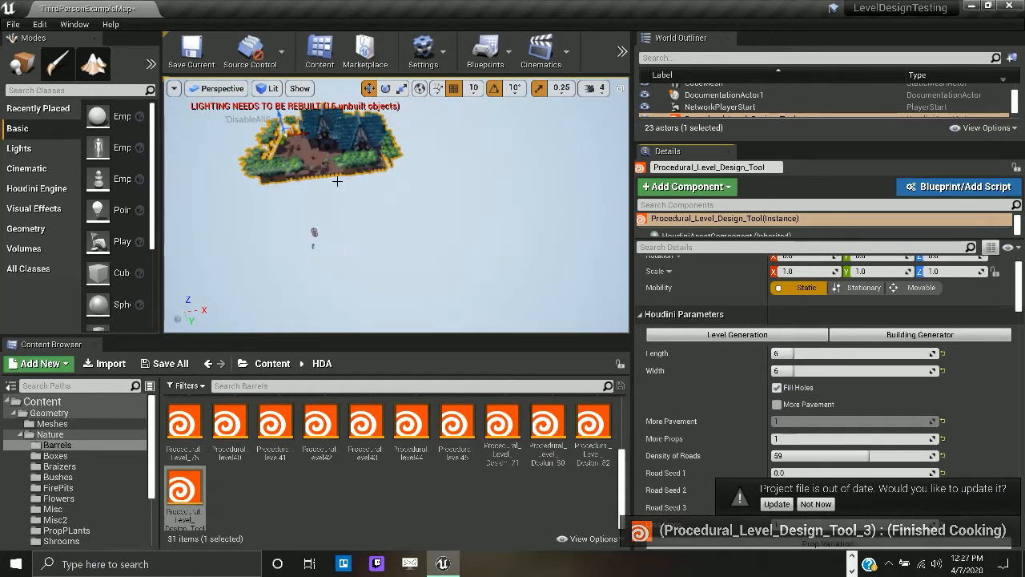
alt+drag(316, 167, 441, 204)
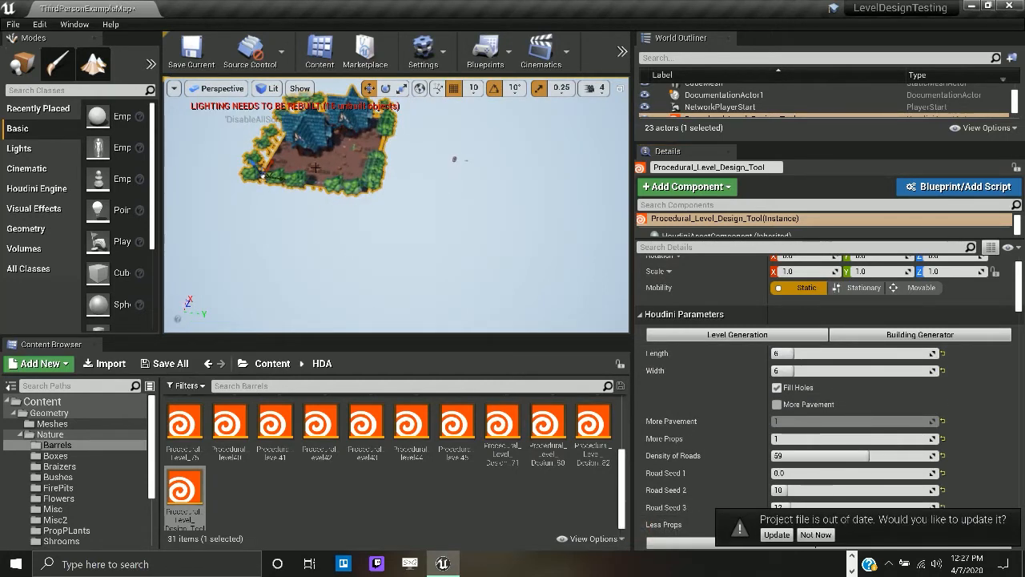
drag(316, 167, 252, 94)
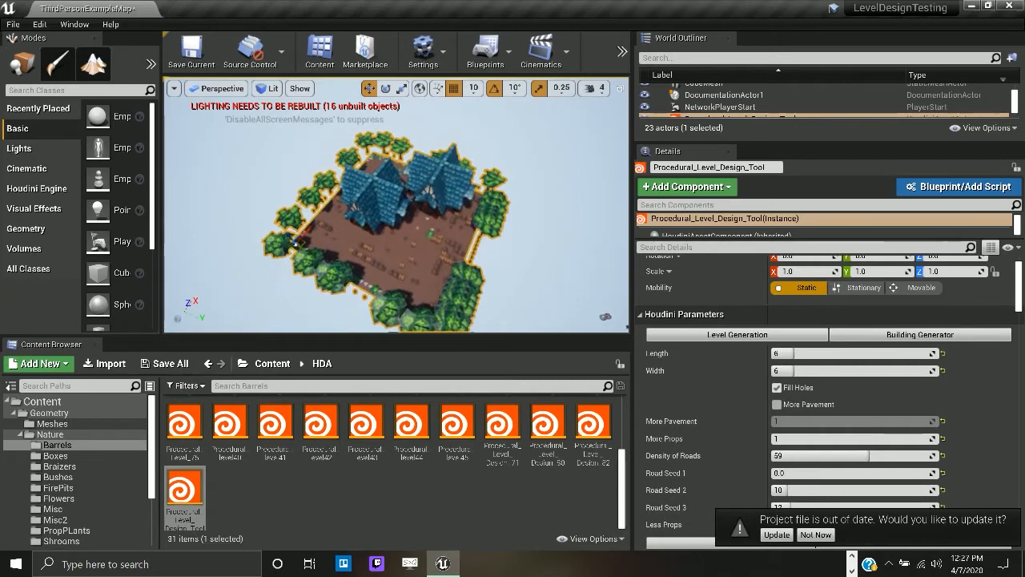
- Set the selected level's Length to 12 and Width to 13, and inspect the regenerated village from a distance
alt+drag(364, 193, 372, 236)
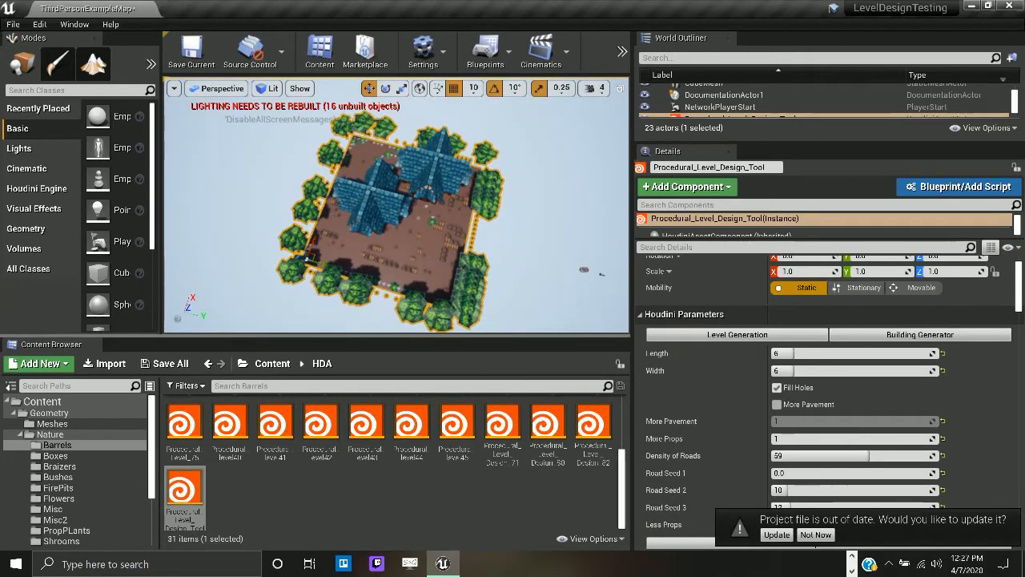
mouse_move(372, 237)
right_down()
mouse_move(362, 231)
mouse_move(375, 241)
right_up()
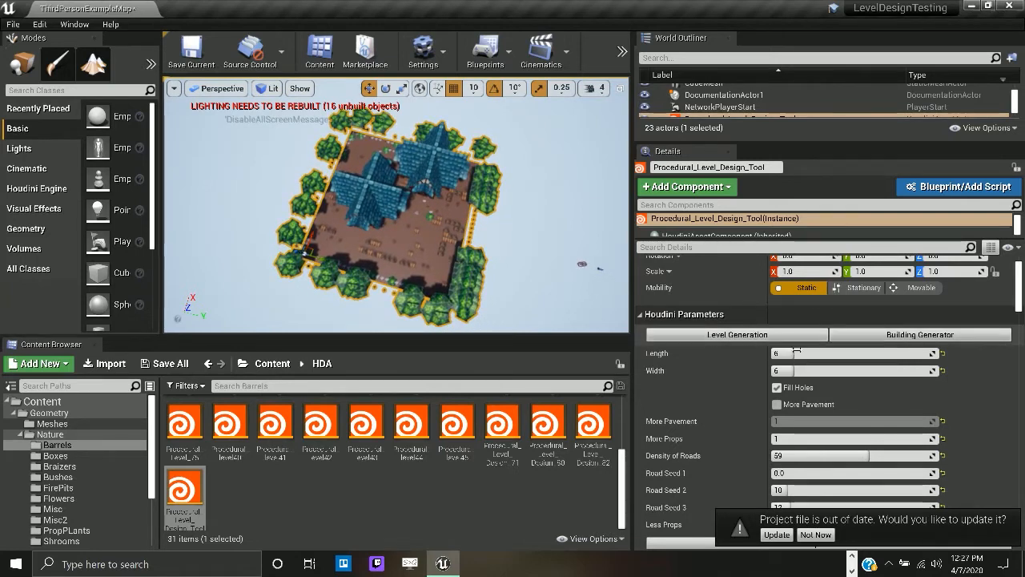
drag(795, 350, 821, 351)
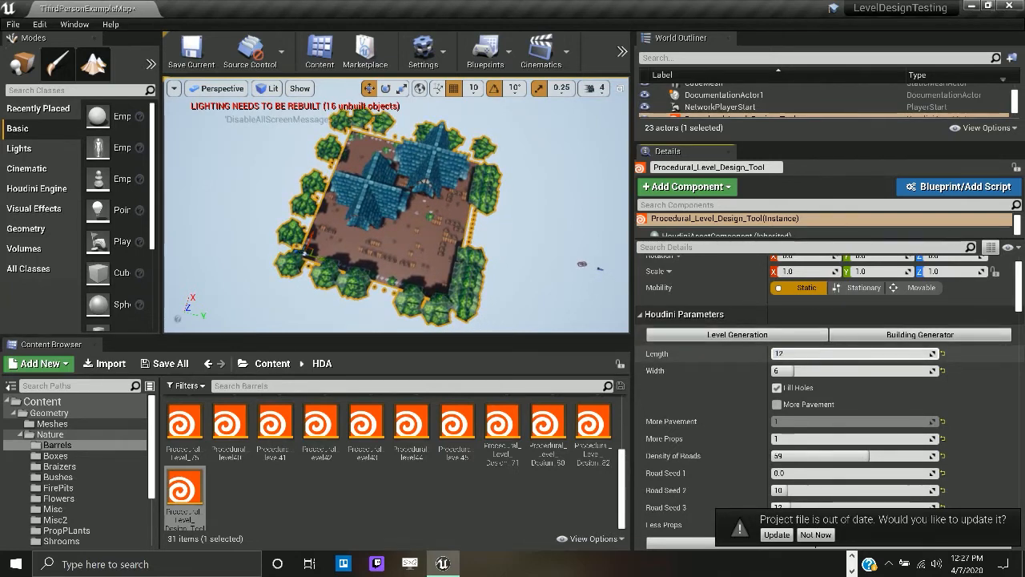
key(Return)
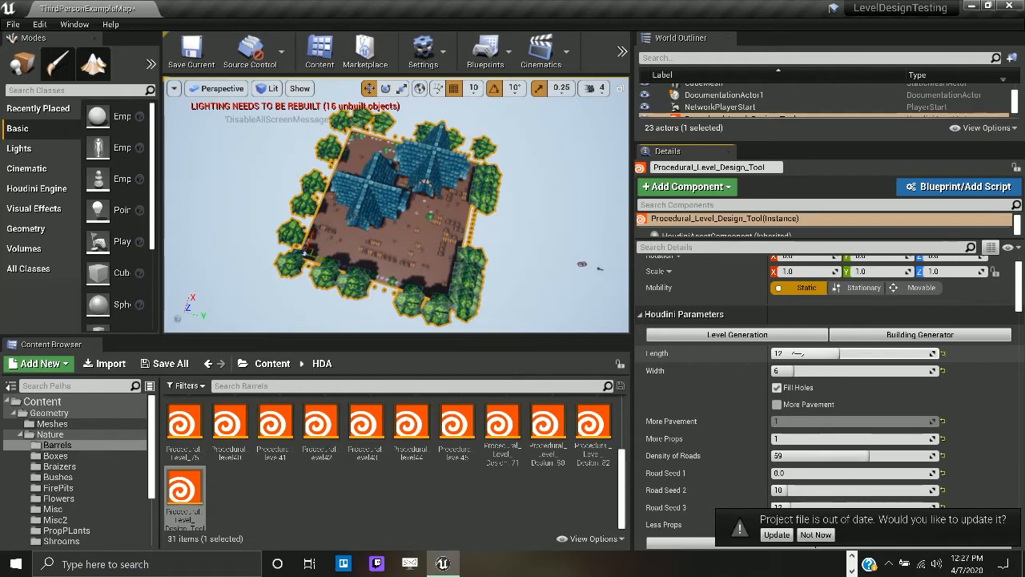
drag(793, 370, 821, 370)
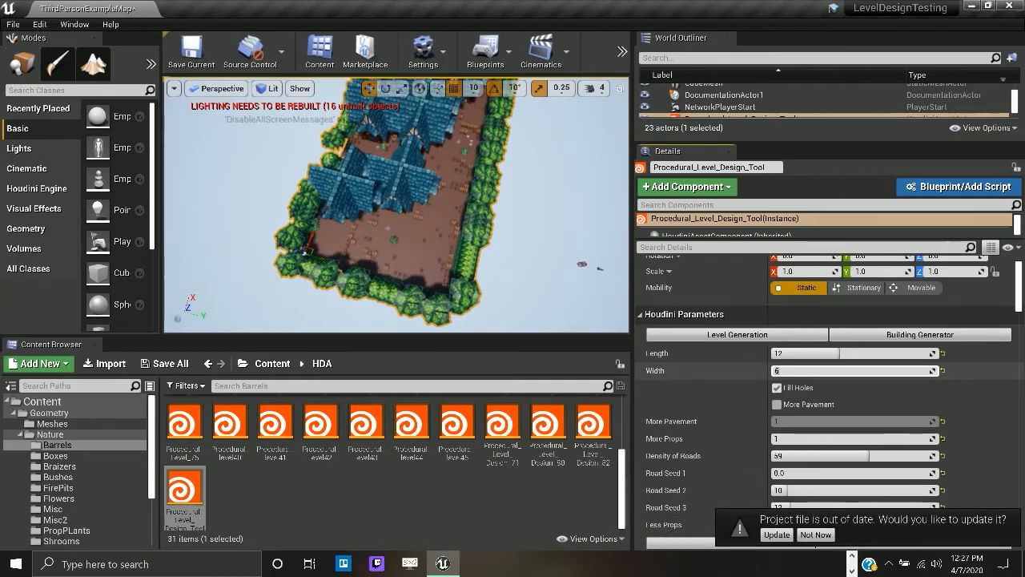
text(13)
key(Return)
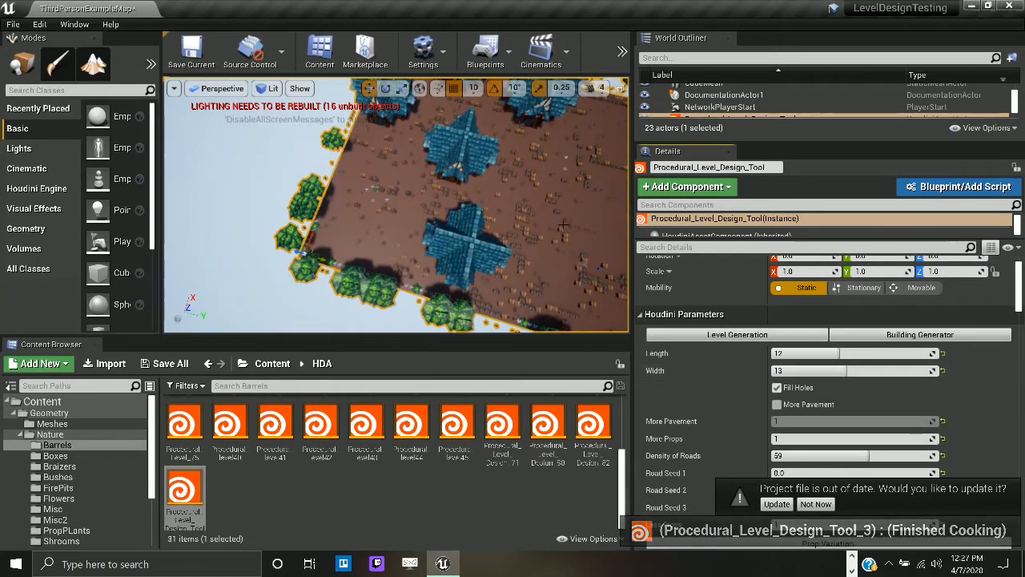
scroll(489, 217, down, 5)
alt+drag(462, 241, 508, 177)
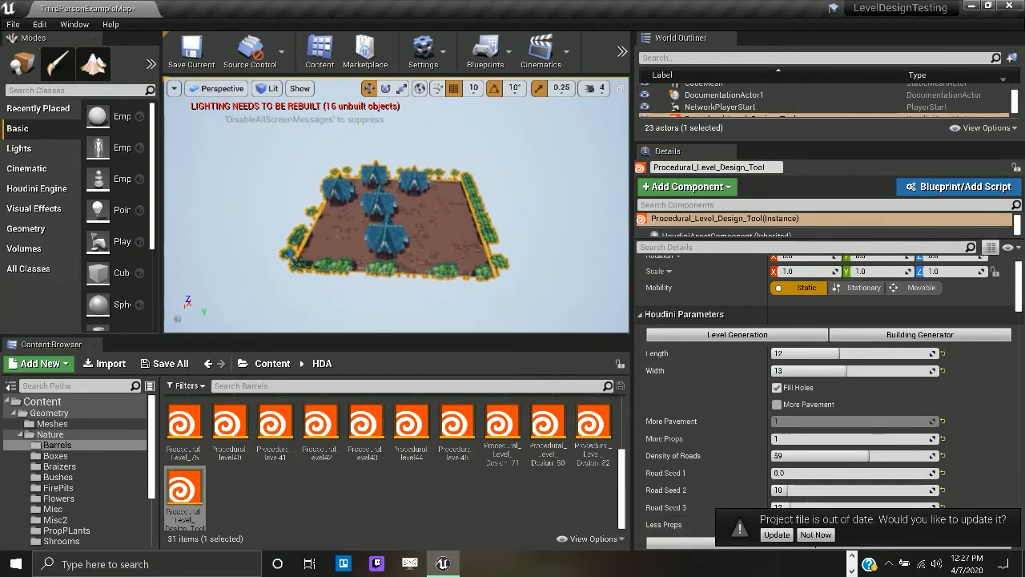
- Place a second instance of the Procedural_Level_Design_Tool asset in the scene near the existing village and frame it
drag(770, 144, 771, 284)
drag(169, 525, 546, 219)
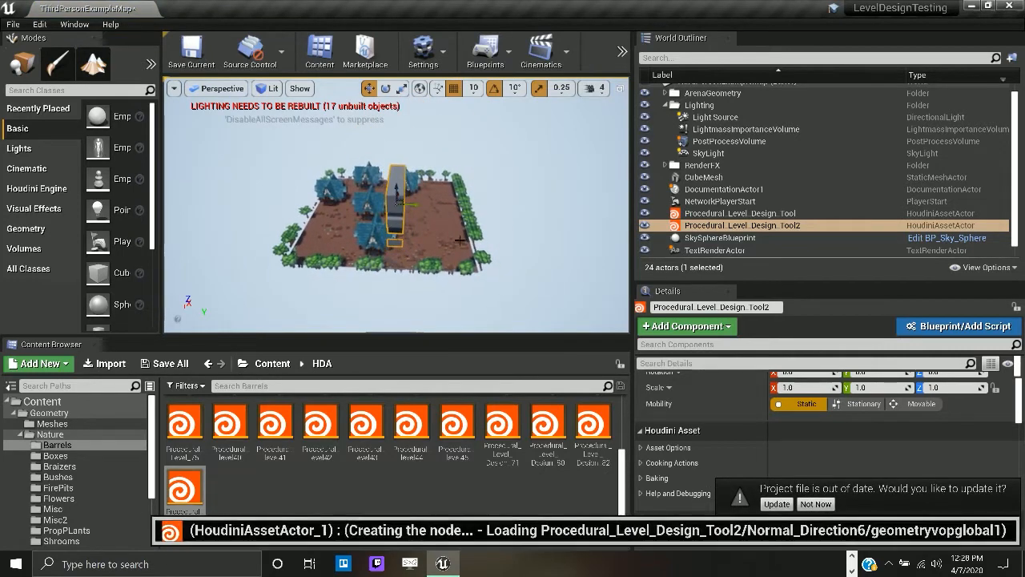
alt+drag(513, 240, 439, 245)
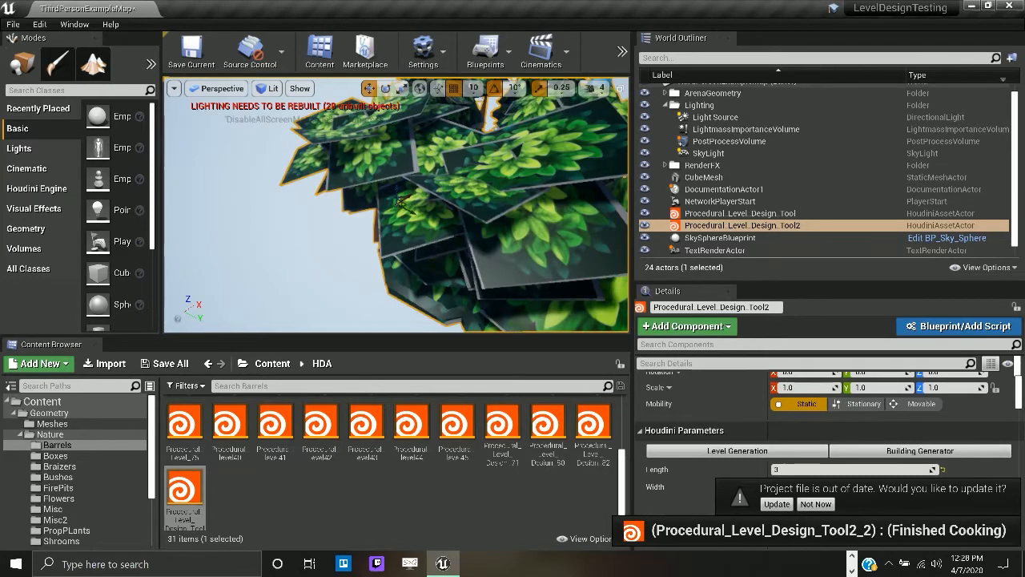
key(f)
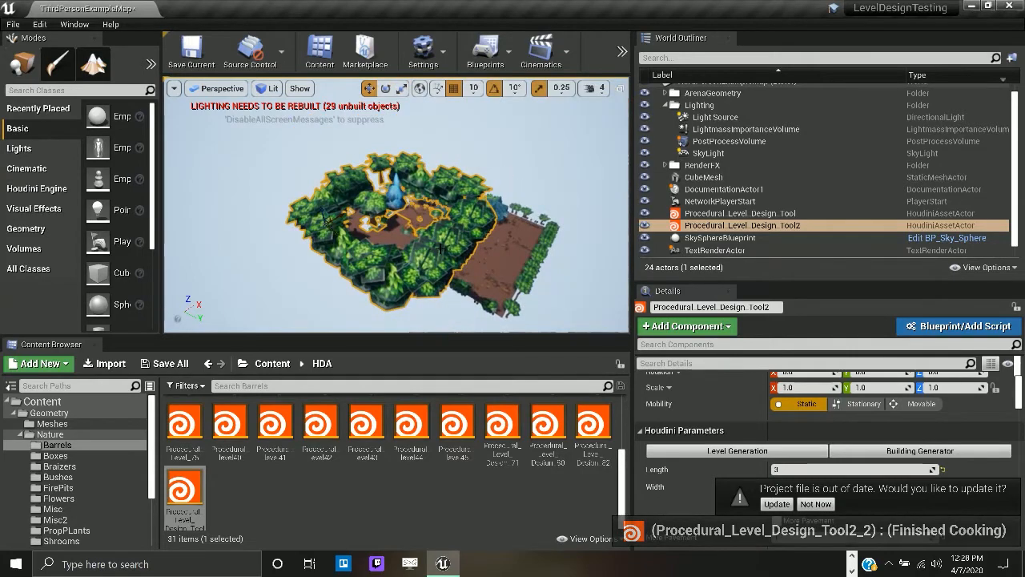
key(w)
right_drag(399, 267, 336, 290)
alt+drag(336, 290, 573, 280)
- Enable Fill Holes on the second level and inspect its ground from close up and from a distance
scroll(775, 455, down, 2)
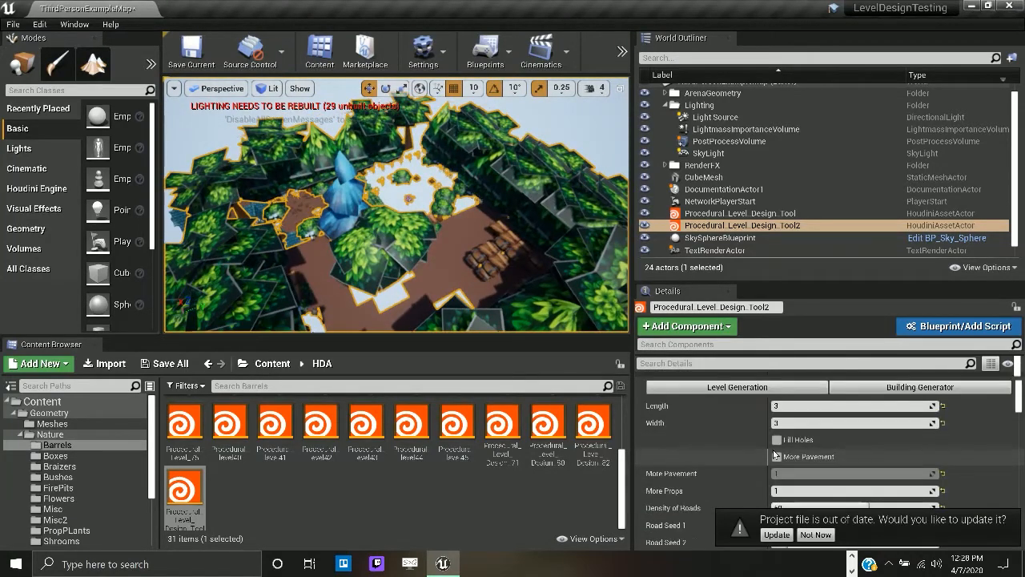
click(777, 440)
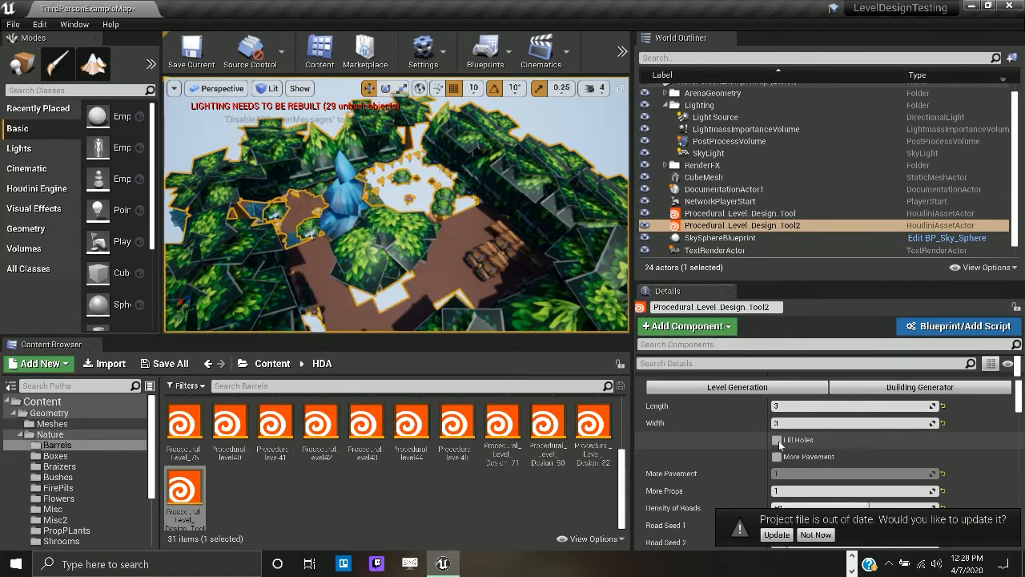
key(w)
right_drag(473, 241, 481, 250)
right_drag(452, 295, 496, 275)
scroll(451, 294, down, 4)
scroll(452, 295, down, 5)
key(w)
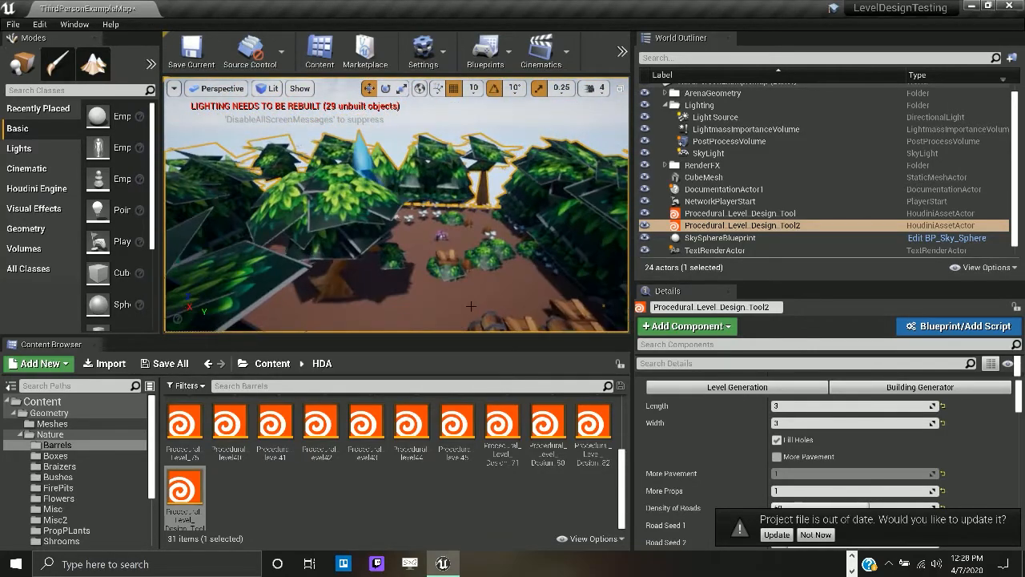
scroll(471, 305, down, 5)
scroll(471, 305, down, 8)
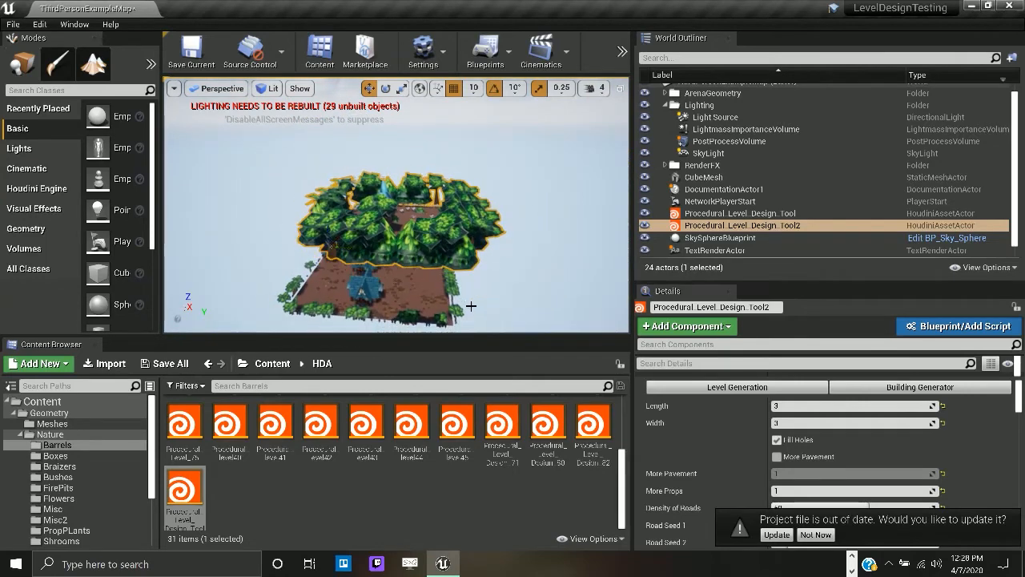
- Set the second level's Length to 12 and Width to 12, and view the enlarged ground area
alt+drag(433, 298, 513, 322)
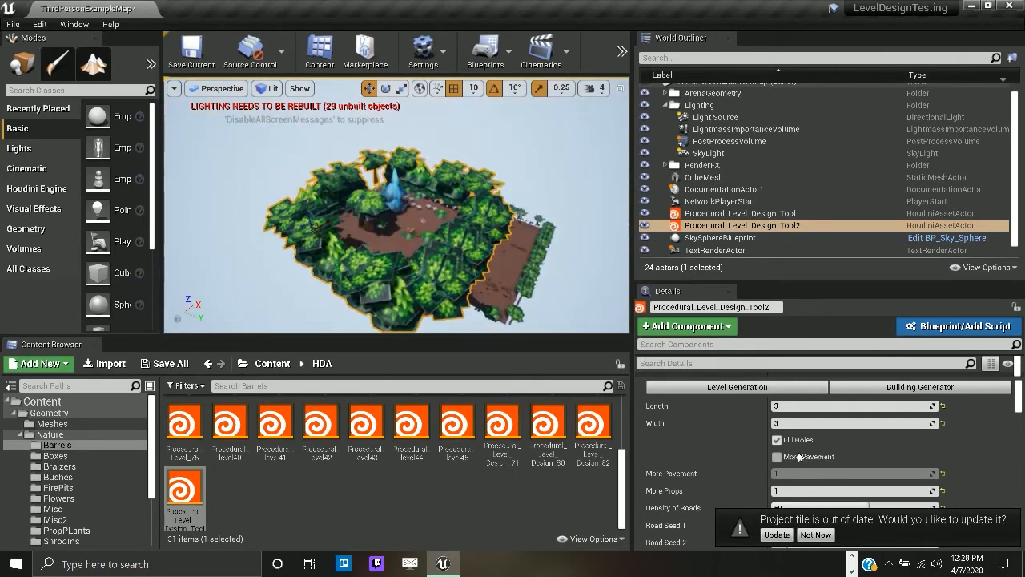
click(831, 406)
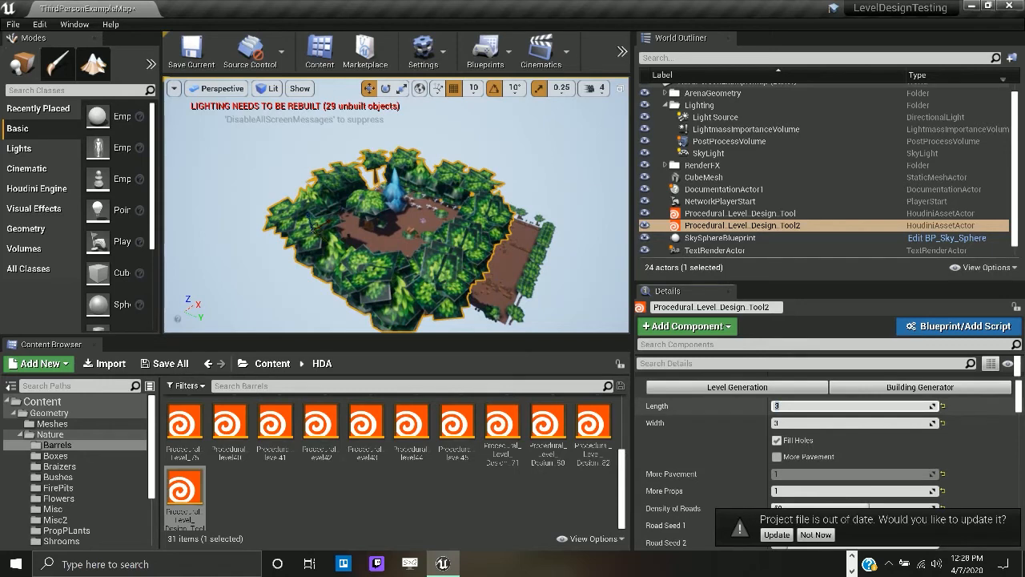
text(12)
key(Return)
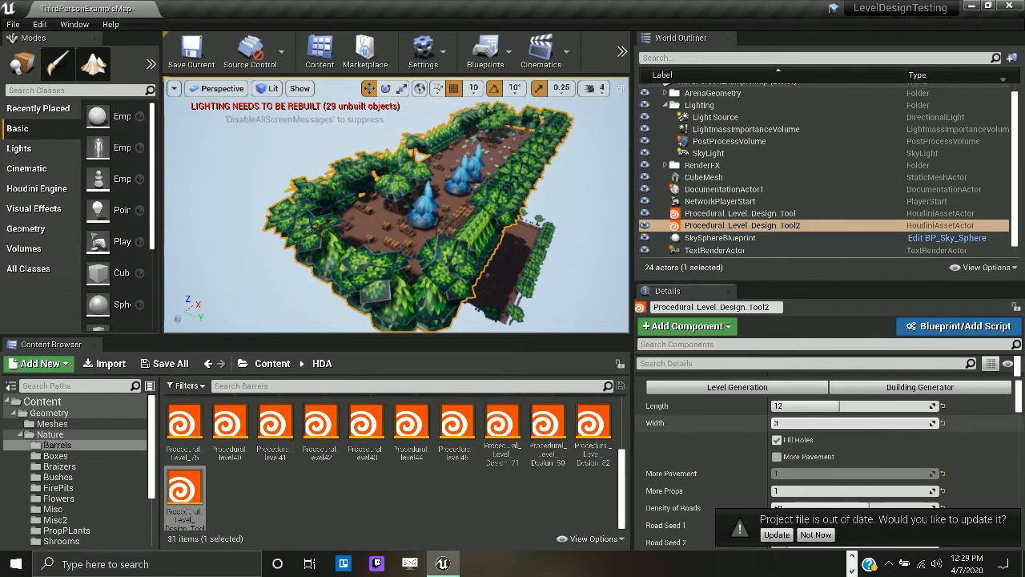
click(831, 423)
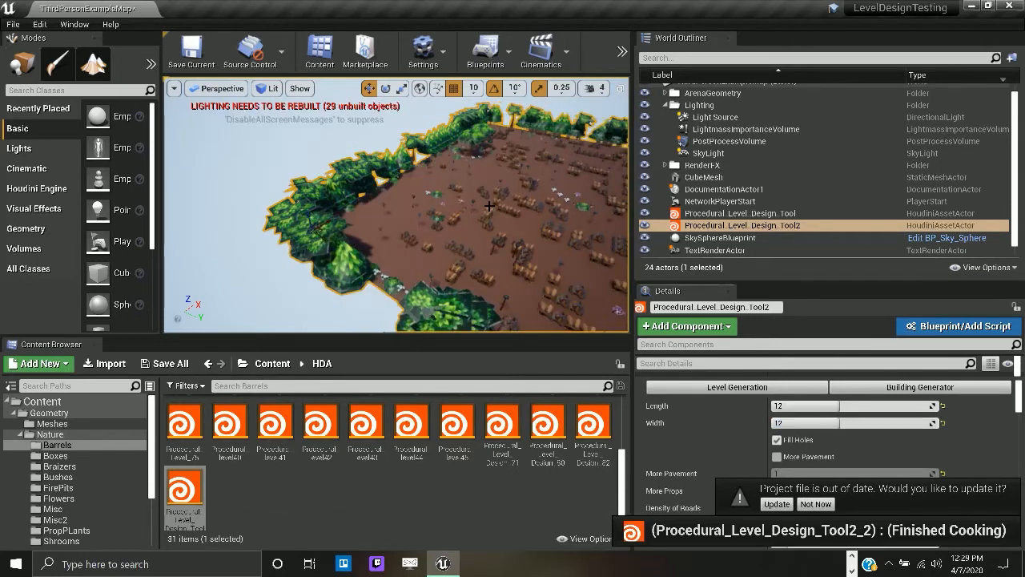
right_drag(488, 206, 513, 179)
- Set More Props to 3 on the second level and decline the project file update
scroll(772, 433, down, 3)
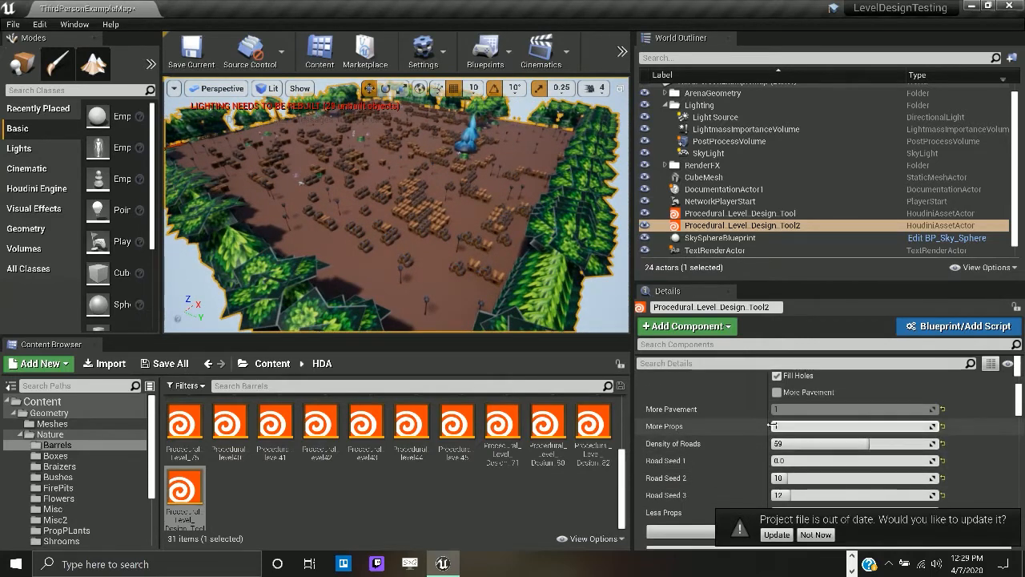
drag(771, 426, 789, 426)
drag(789, 426, 795, 426)
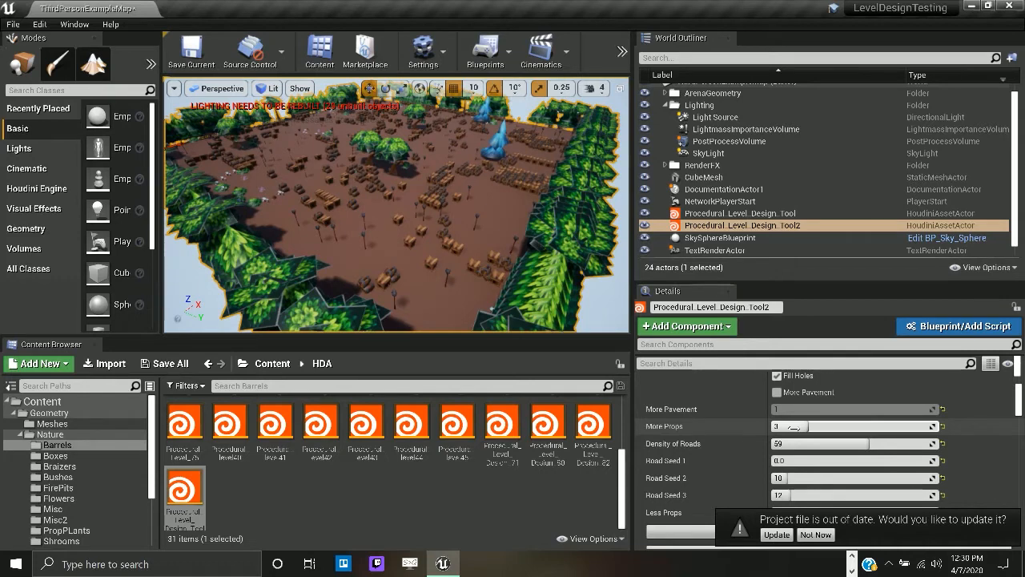
click(817, 534)
scroll(898, 415, up, 3)
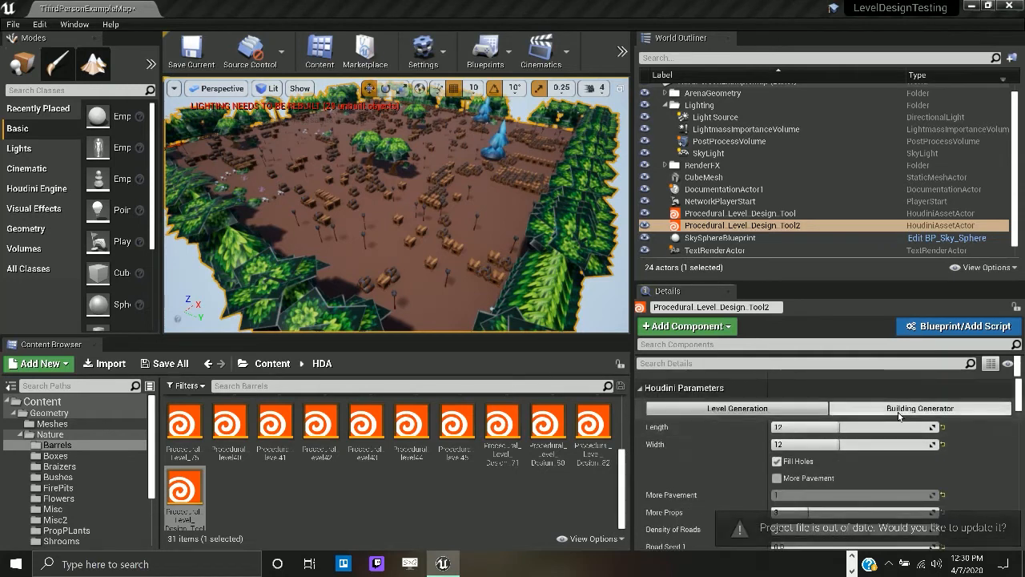
scroll(899, 415, up, 3)
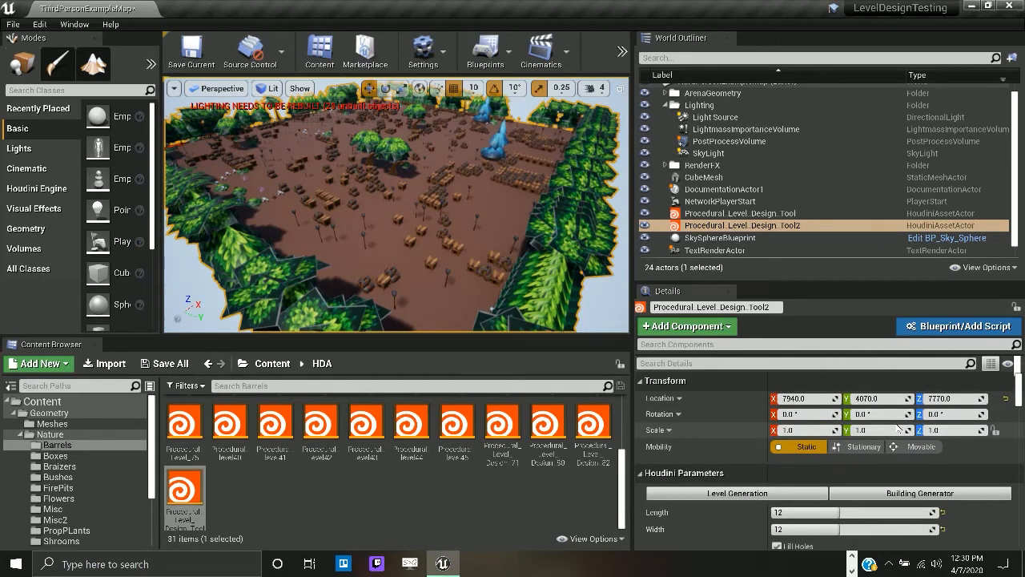
- Open the Houdini file ProdecuralGeneratorBuild_018.hipnc from File Explorer's recent files, and return to the Unreal level
click(852, 558)
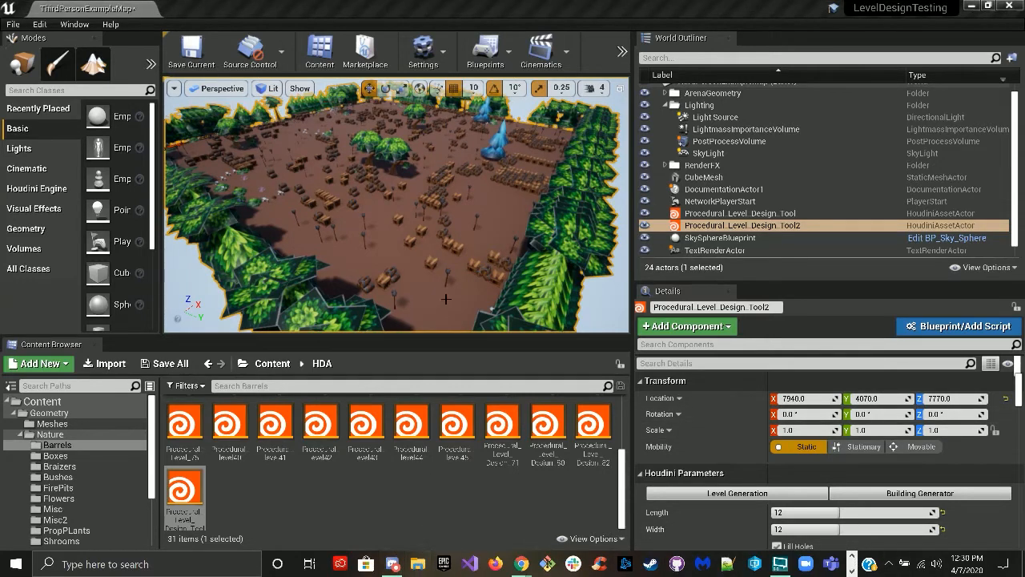
click(418, 564)
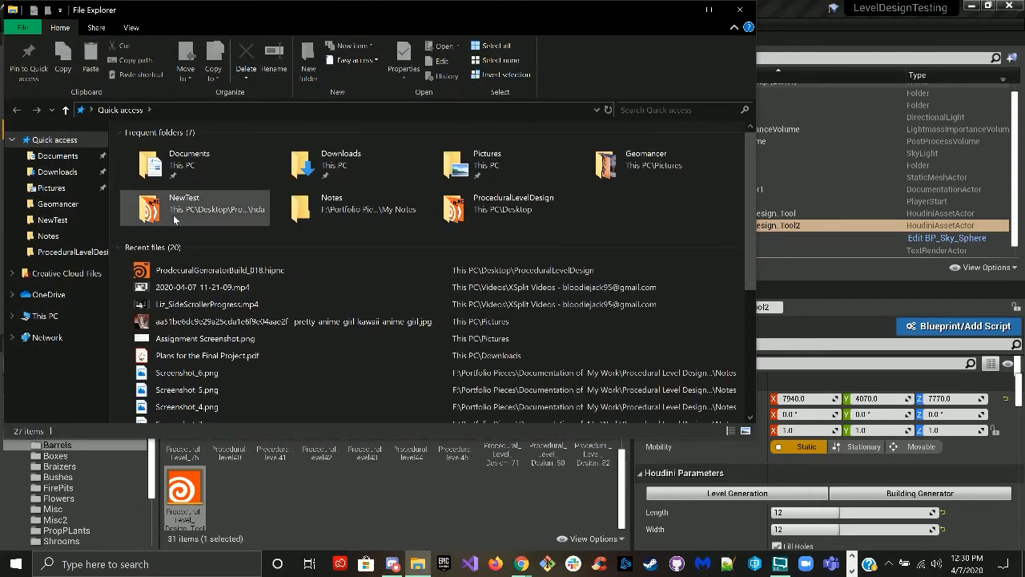
click(226, 276)
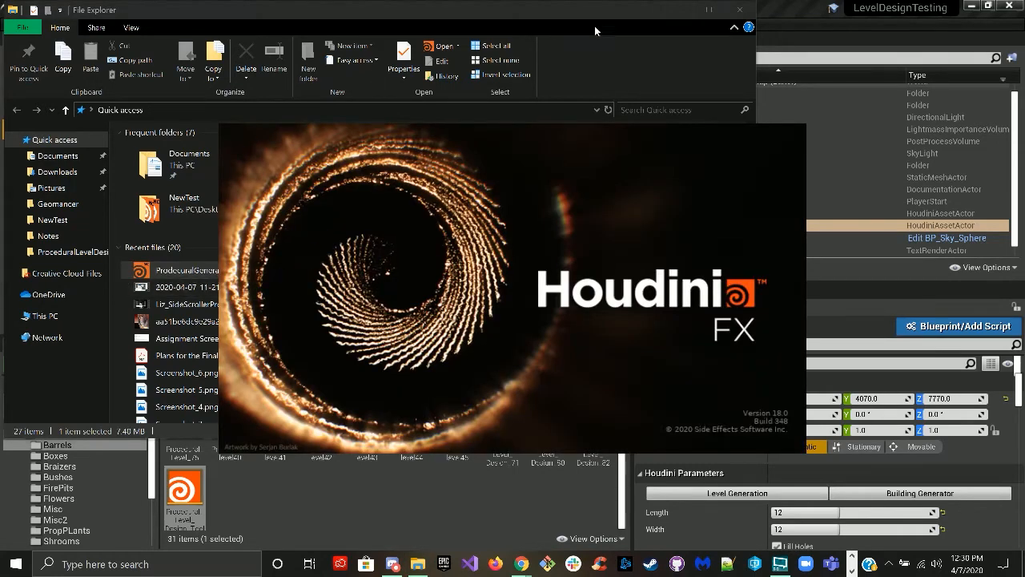
click(708, 10)
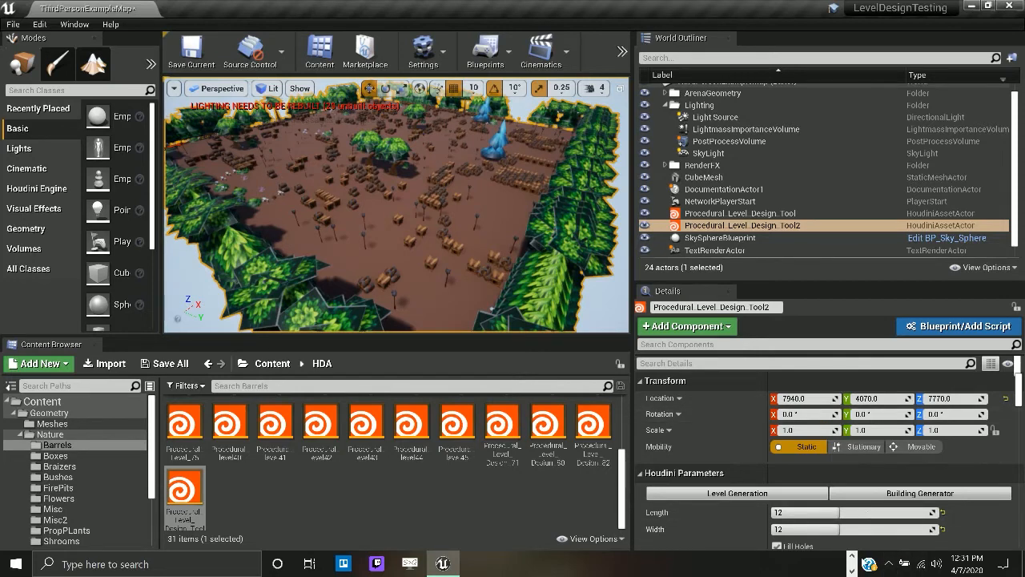
click(853, 560)
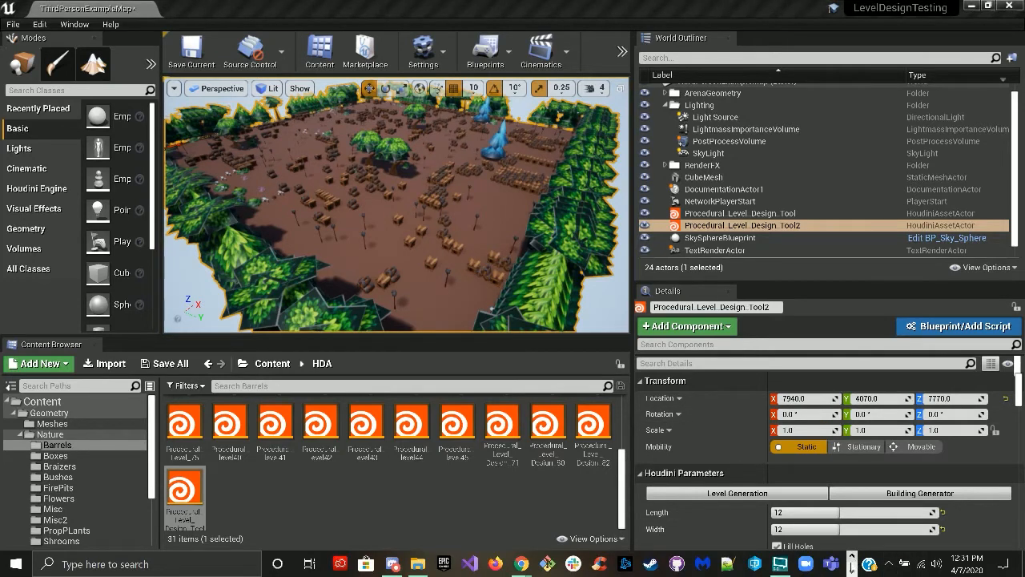
click(853, 569)
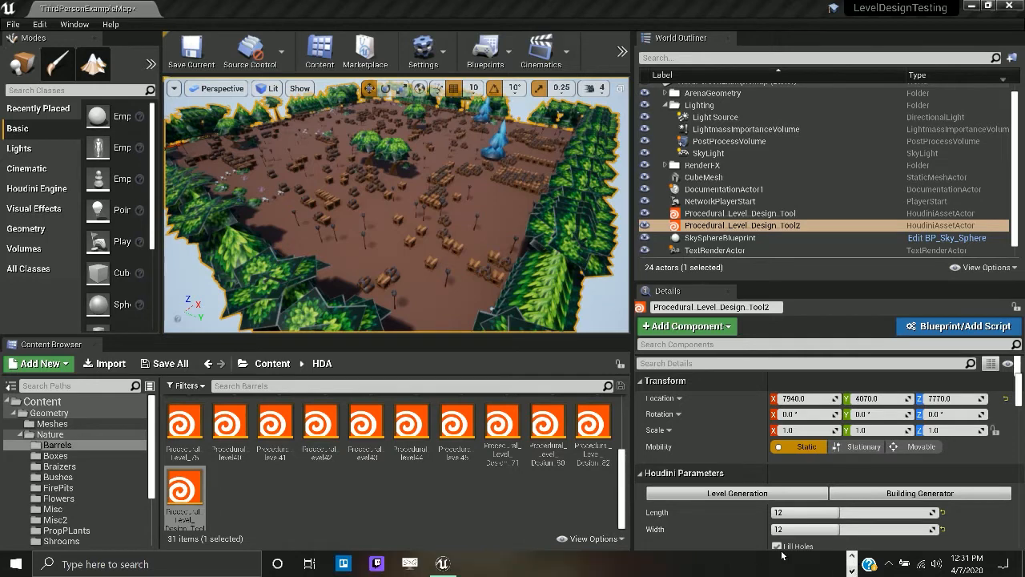
click(853, 560)
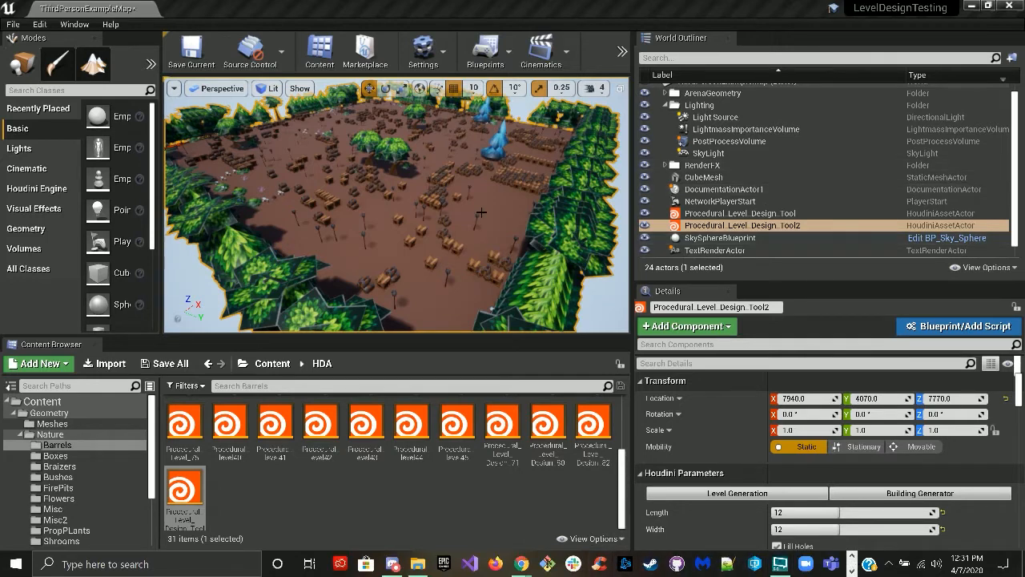
click(399, 206)
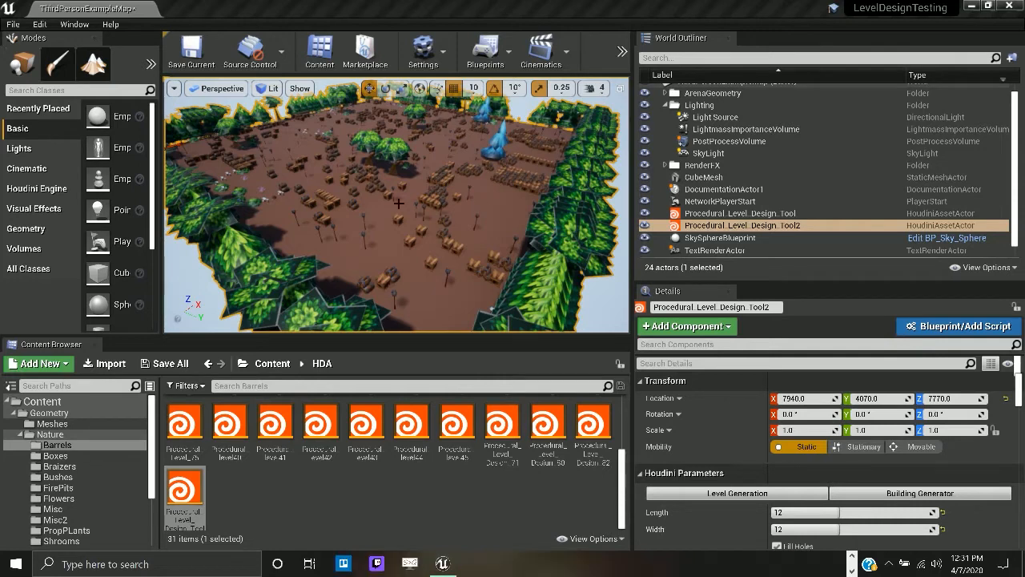
- Show the second level's Building Generator parameters and enable Generate Buildings
scroll(392, 208, down, 5)
scroll(440, 212, down, 6)
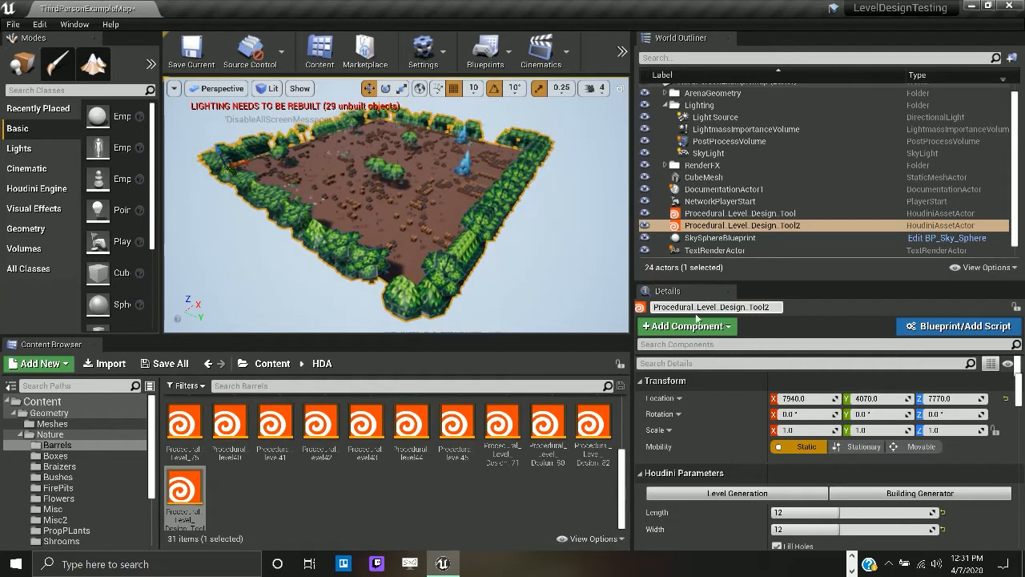
click(841, 489)
scroll(842, 485, down, 2)
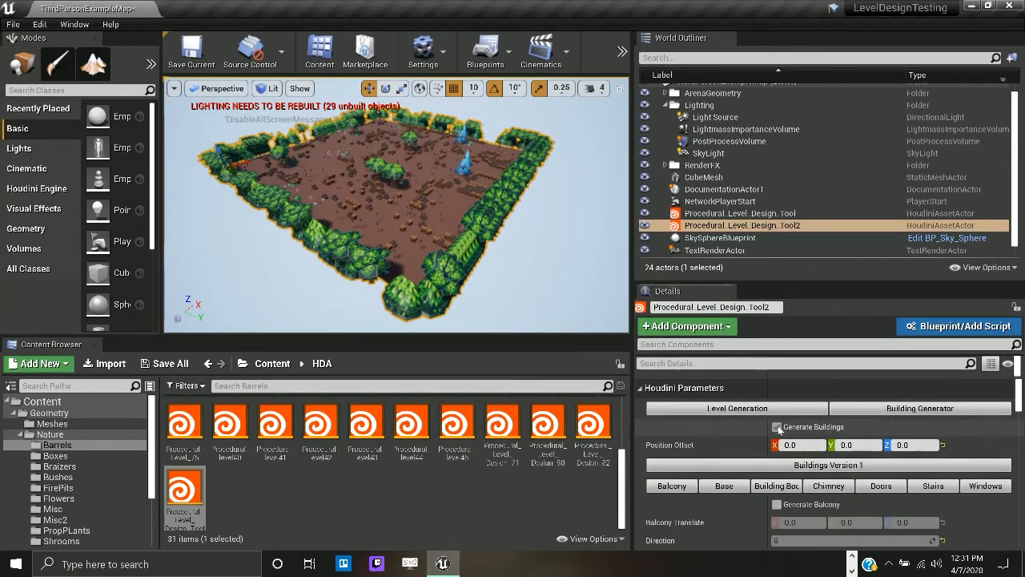
click(777, 426)
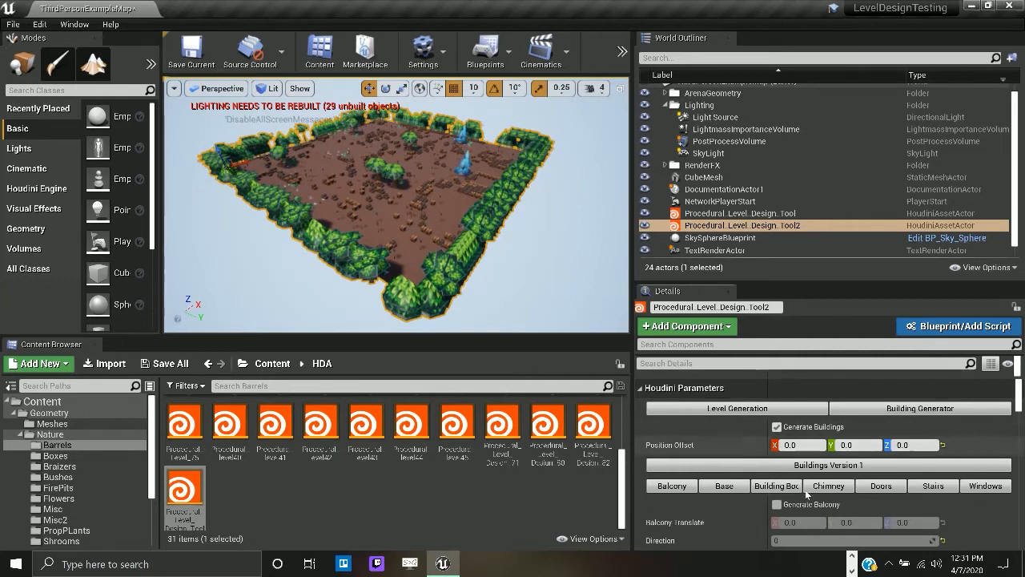
- Show the Building Body options and examine the houses generated across the second level
click(776, 486)
scroll(786, 451, down, 3)
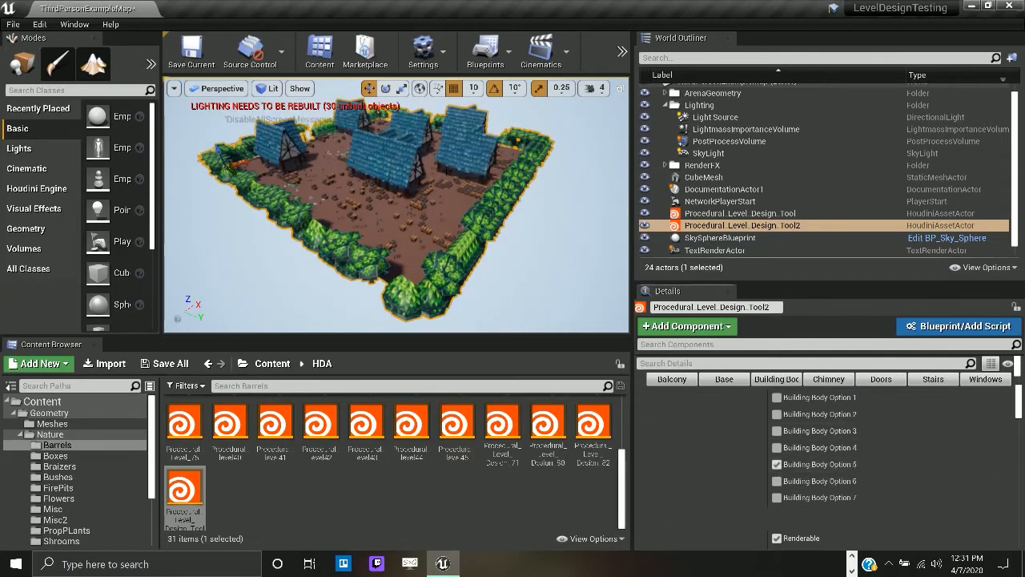
key(w)
right_drag(447, 170, 473, 169)
right_drag(521, 203, 498, 208)
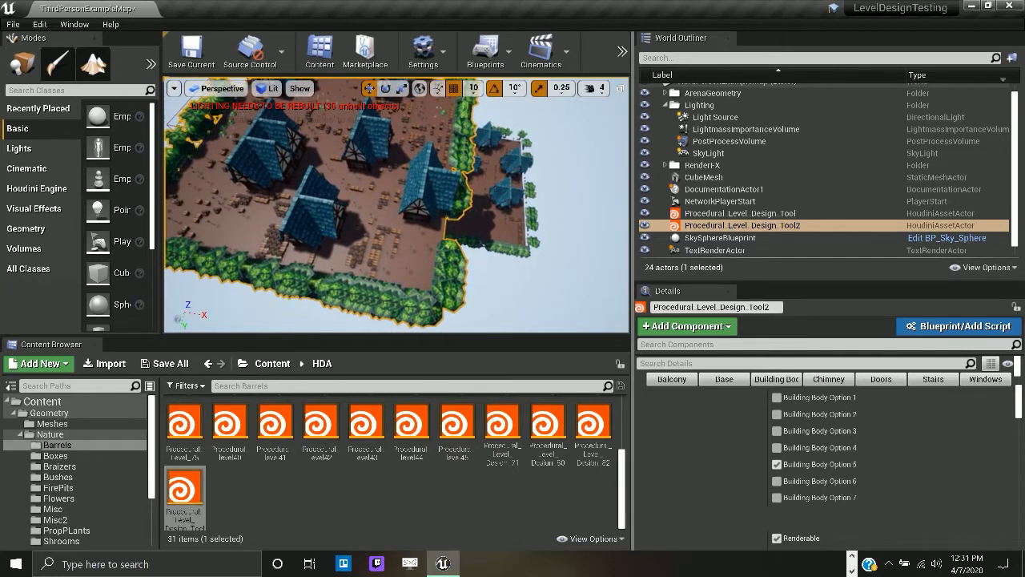
- Disable Building Body Option 5 for the second level's houses, and try Building Body Options 1 and 2 in turn
right_drag(498, 208, 445, 210)
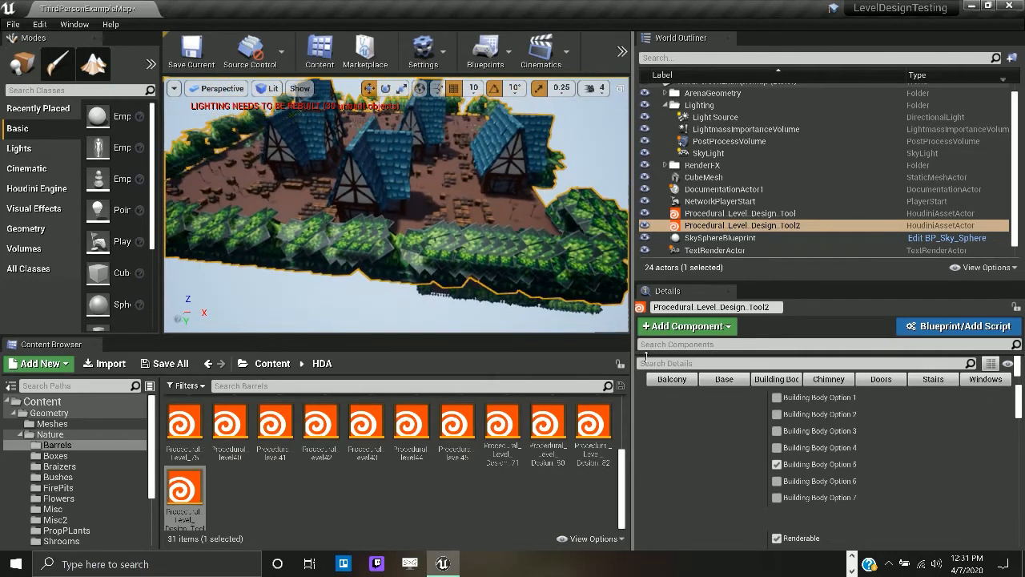
click(777, 465)
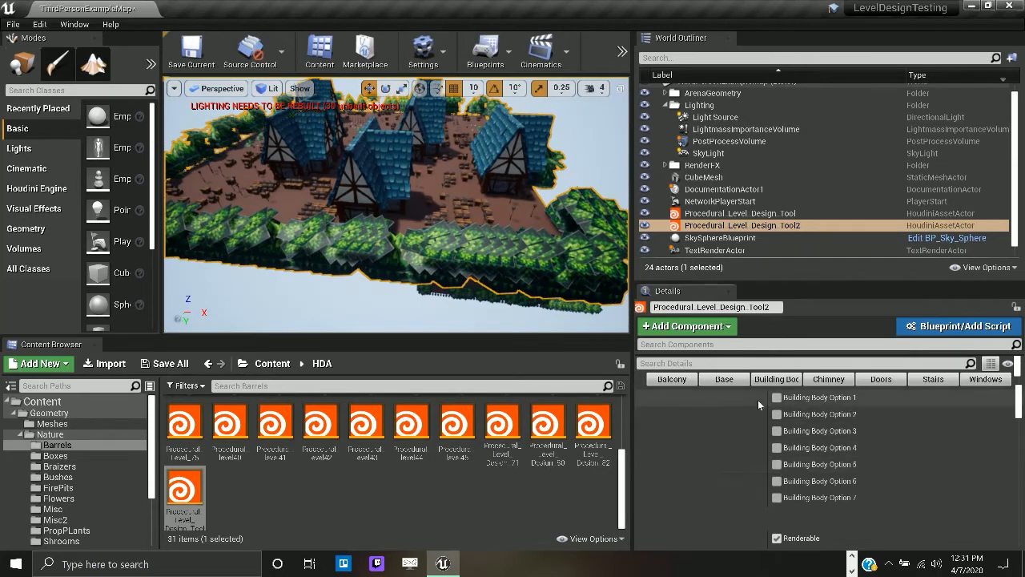
click(776, 398)
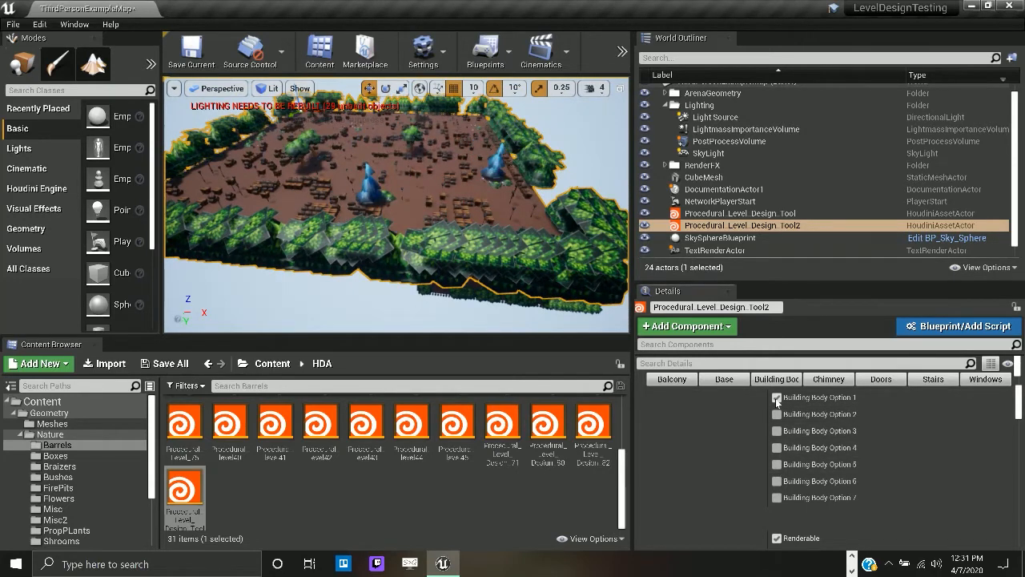
click(777, 398)
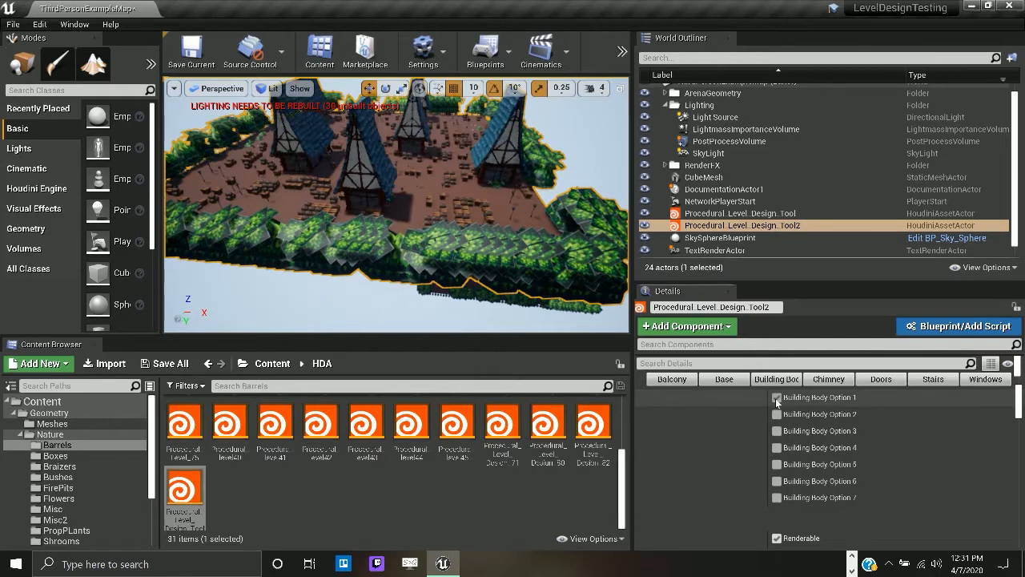
click(778, 414)
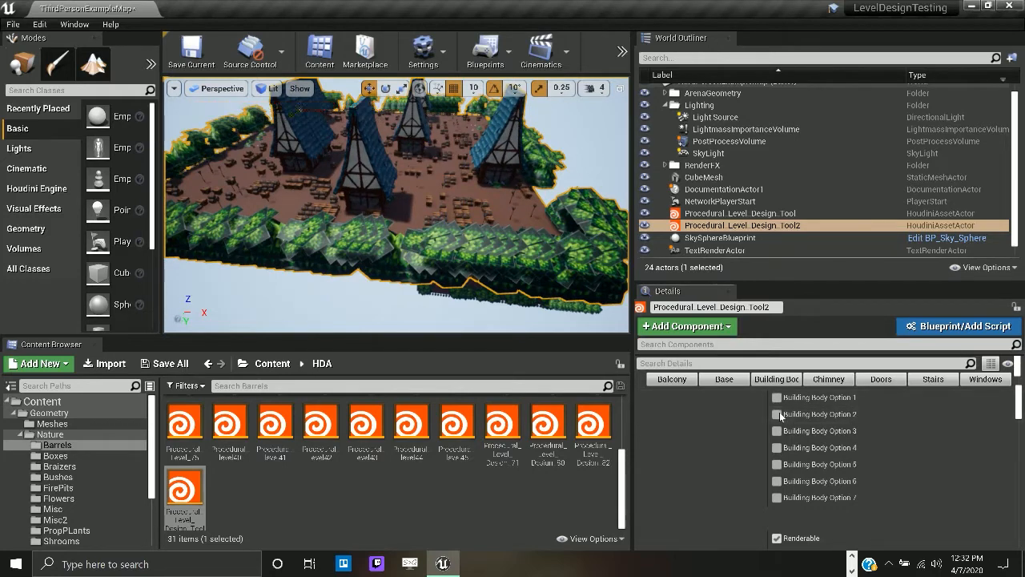
click(778, 414)
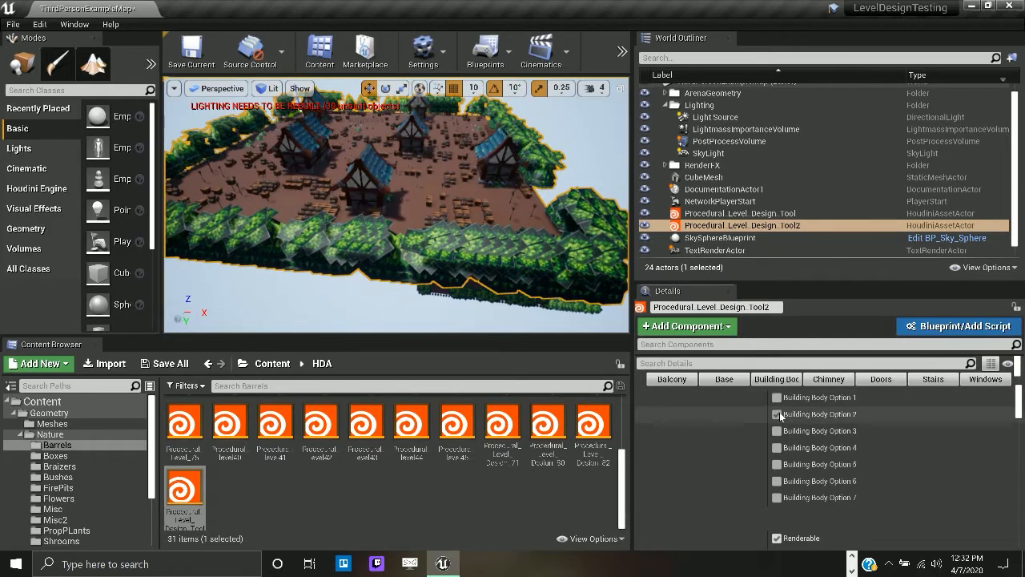
- Try Building Body Options 3, 4 and 5 one after another on the second level's houses
click(778, 433)
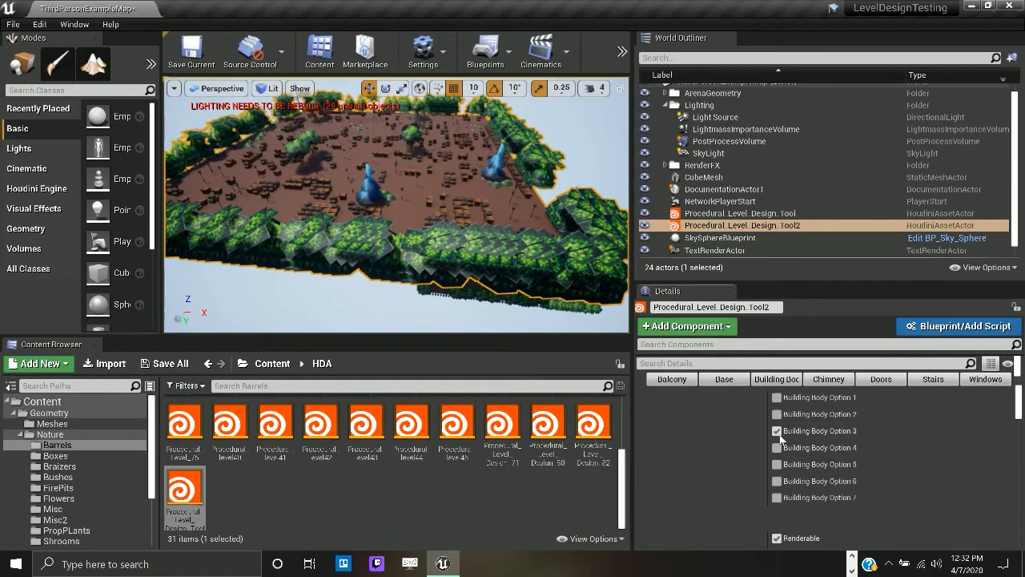
click(779, 434)
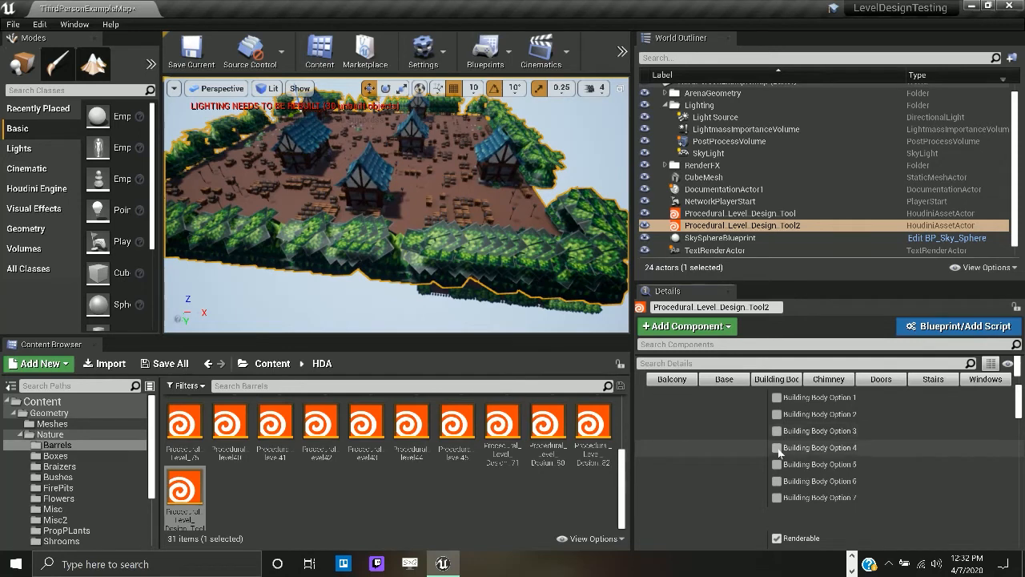
click(777, 448)
click(777, 449)
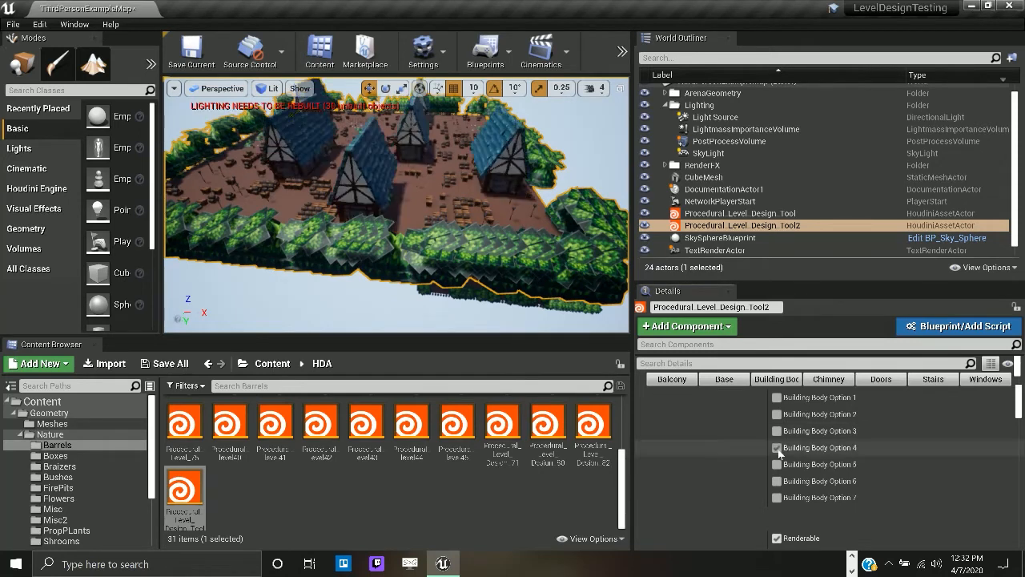
click(777, 464)
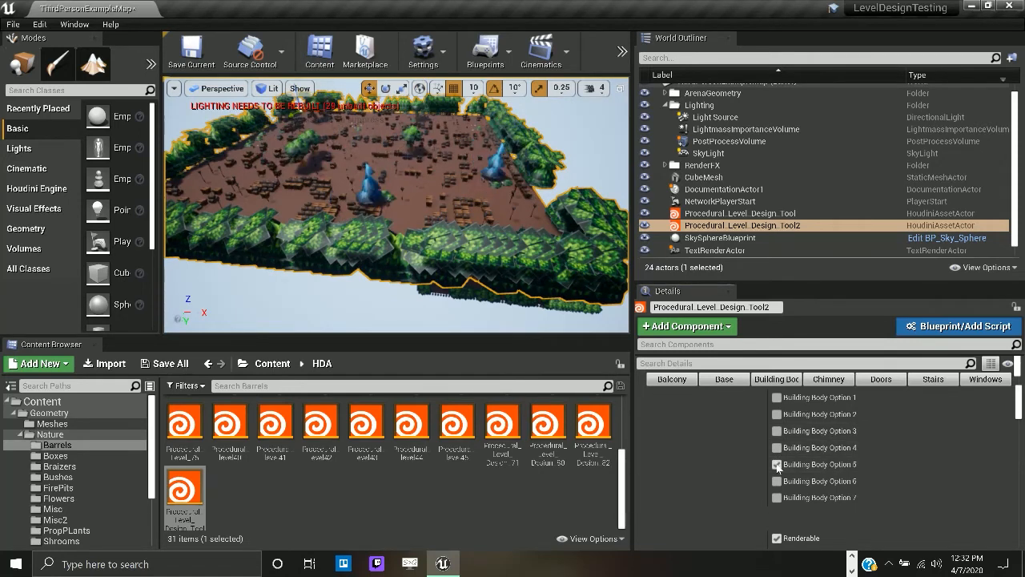
click(777, 465)
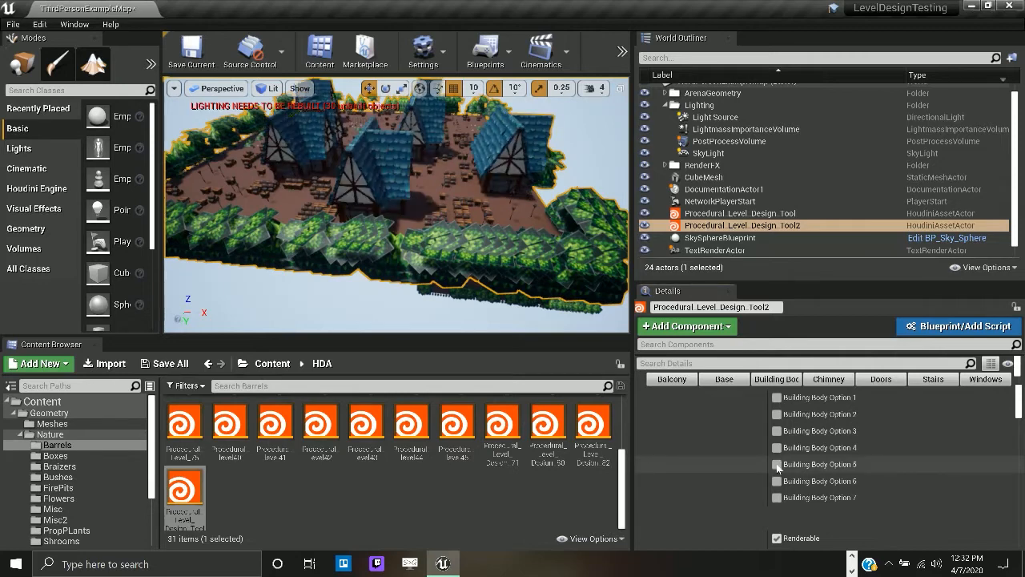
- Try Building Body Option 6 on the houses, and switch them to Building Body Option 7
click(777, 481)
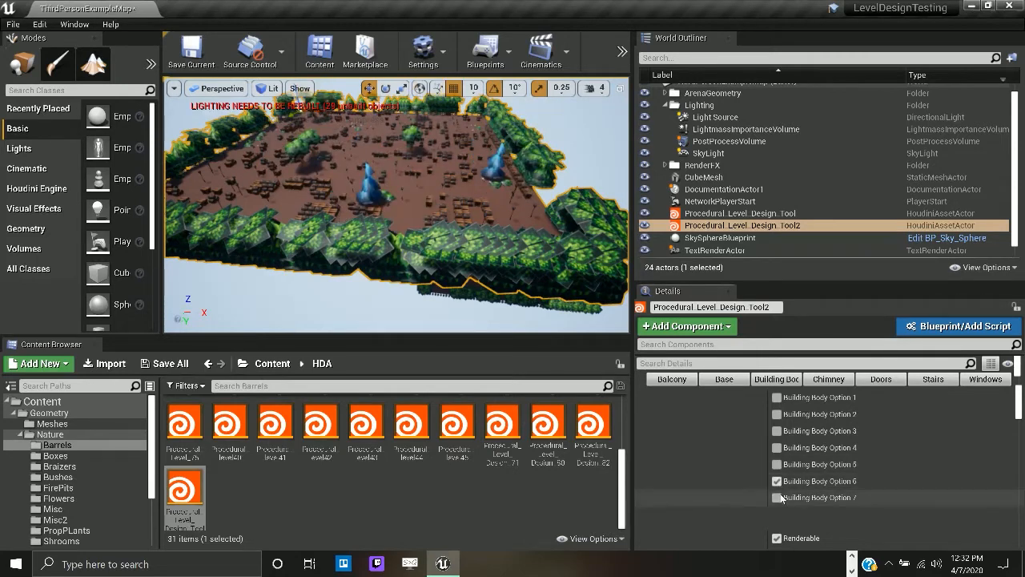
click(776, 481)
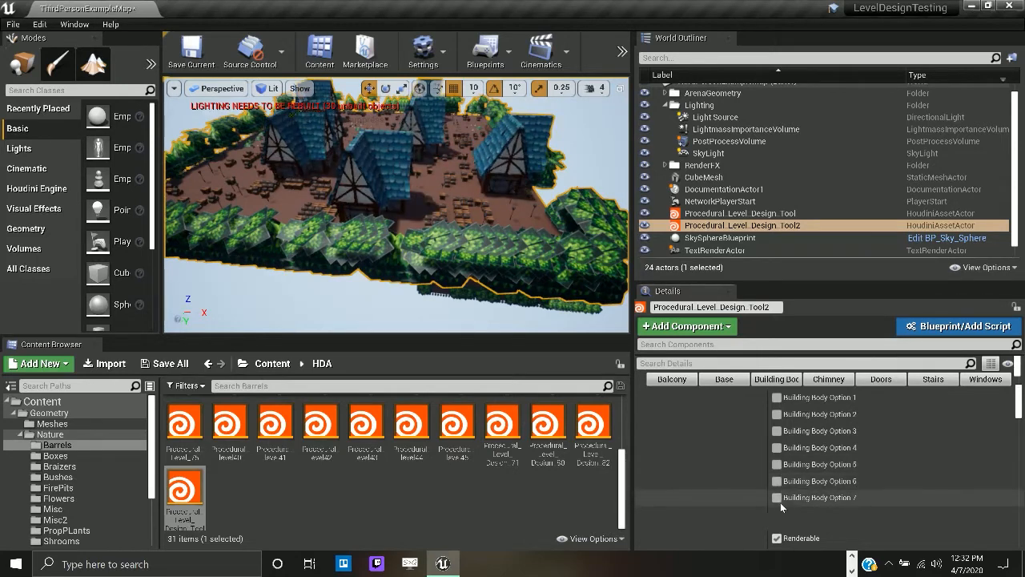
click(777, 497)
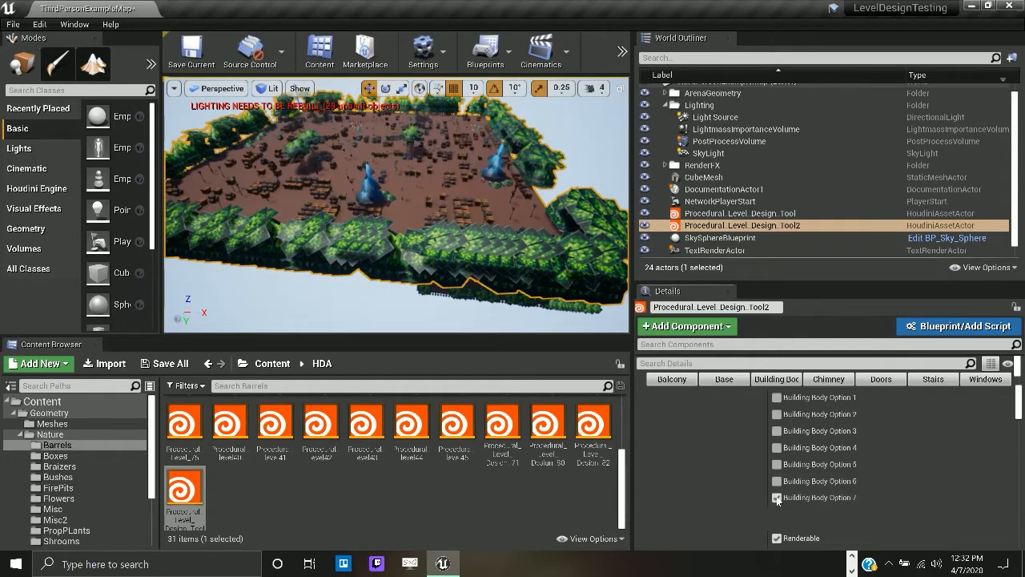
- Enable Chimney Option 1 for the second level's buildings and set Chimney Translate to X 5 and Y 10
click(829, 379)
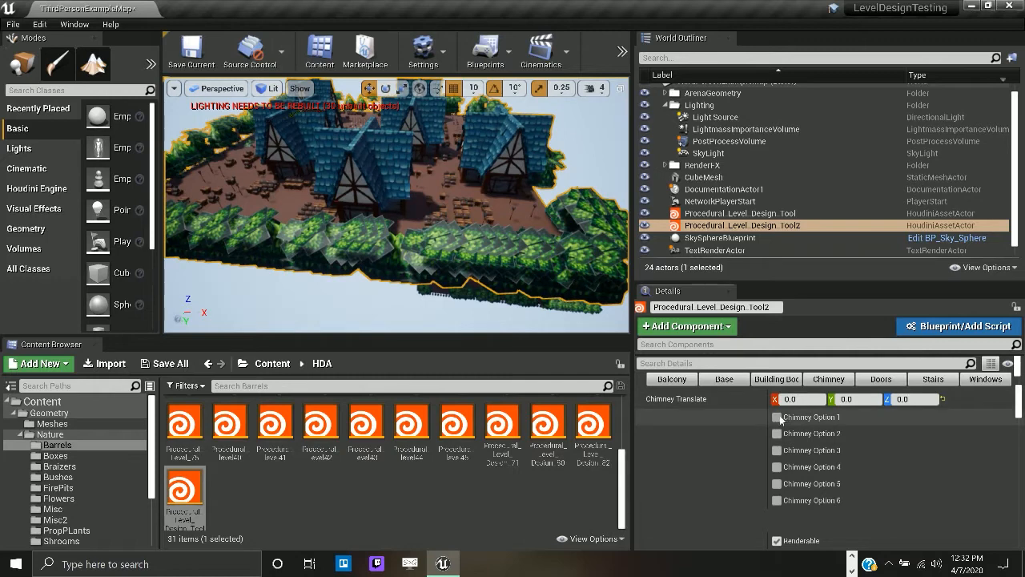
click(777, 417)
click(797, 399)
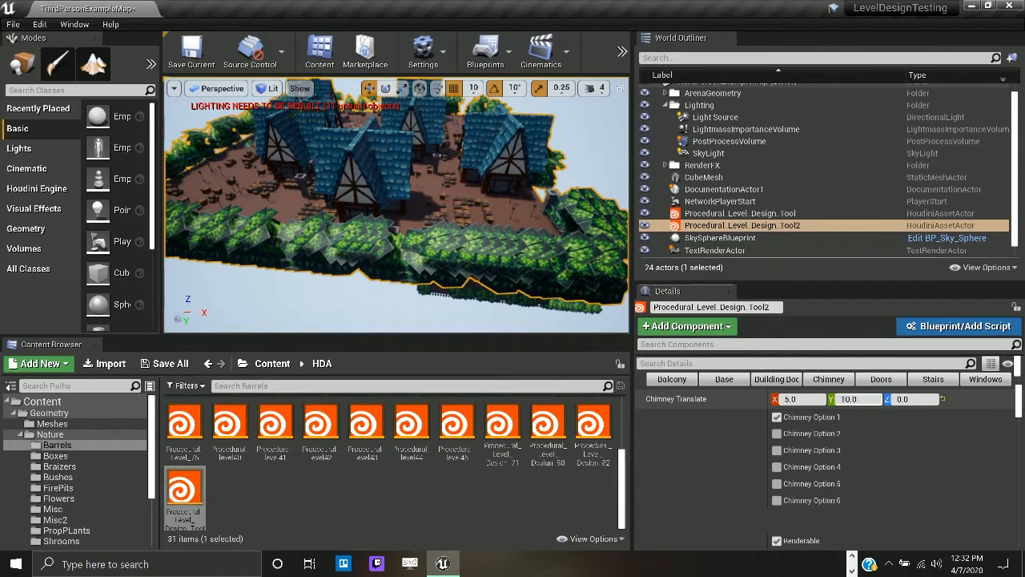
- Try a Chimney Translate Z value of 10 on the second level's buildings
right_drag(397, 205, 334, 205)
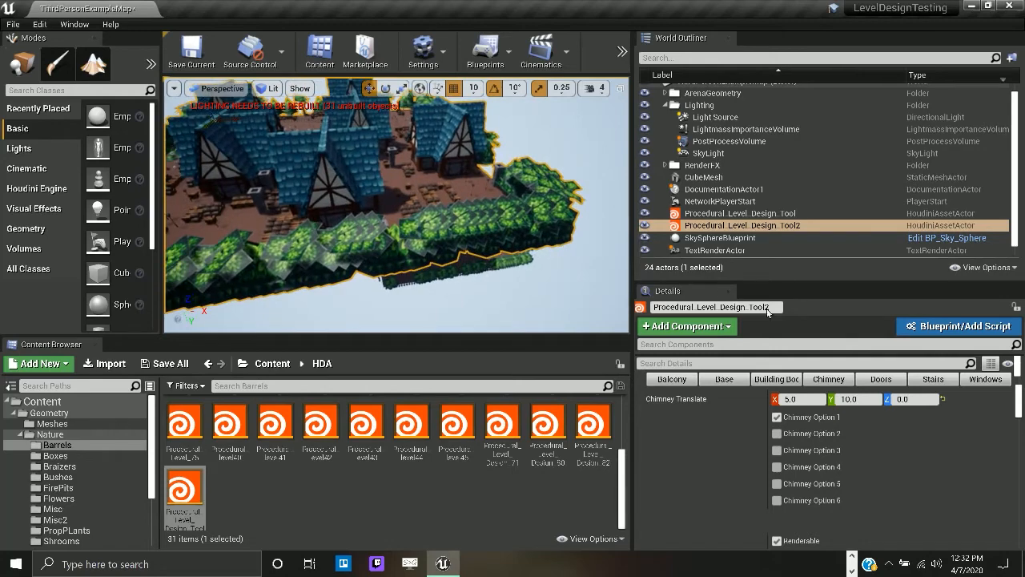
key(super)
click(911, 398)
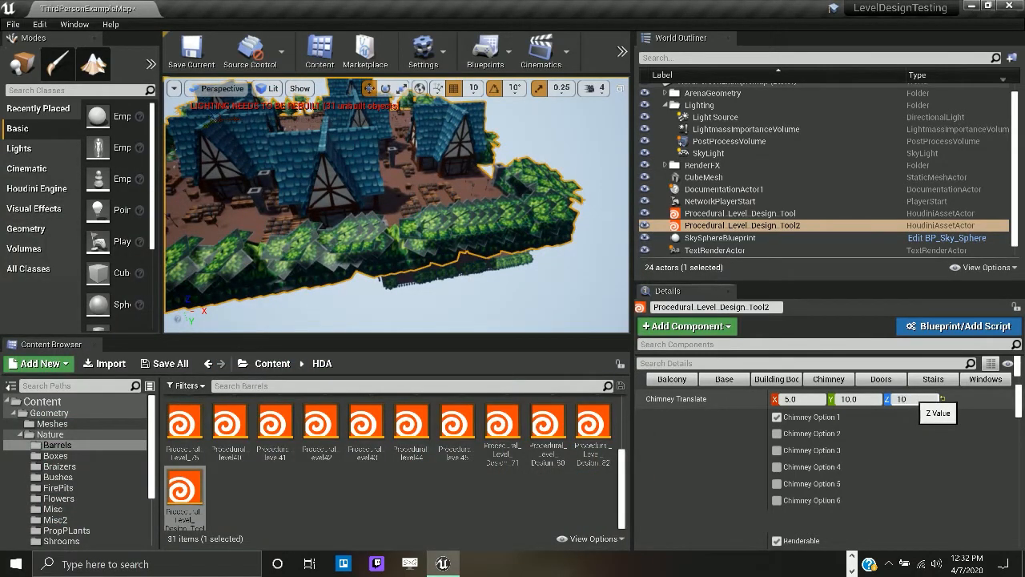
text(10)
key(Return)
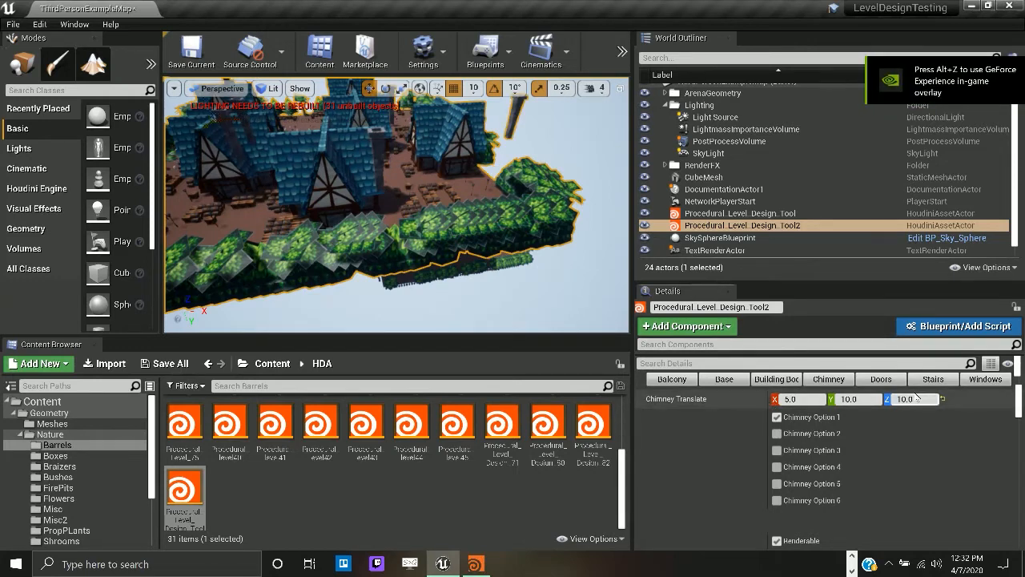
- Set the second level's Chimney Translate to Z 5 and X 0
click(911, 399)
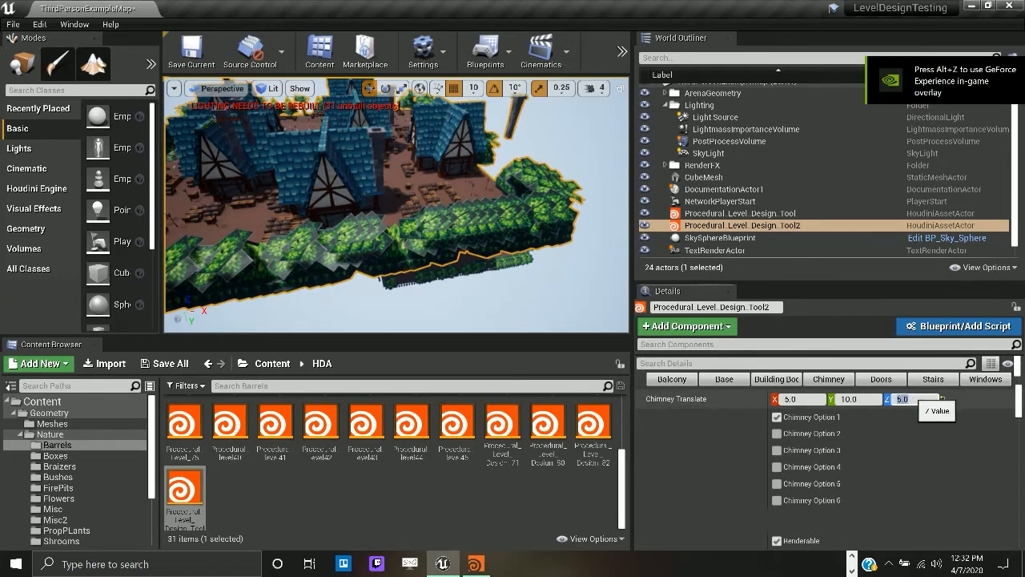
key(Return)
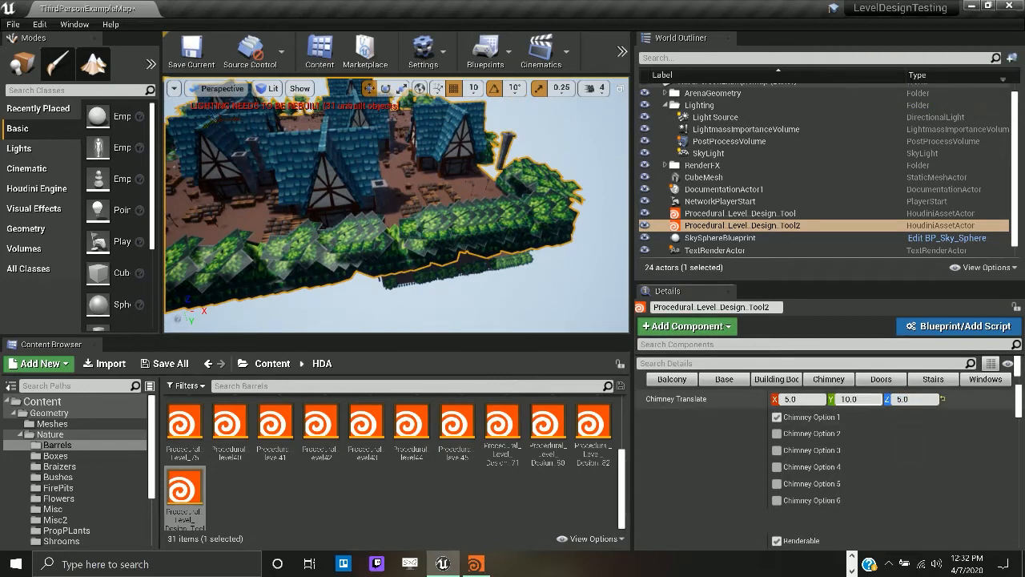
click(797, 399)
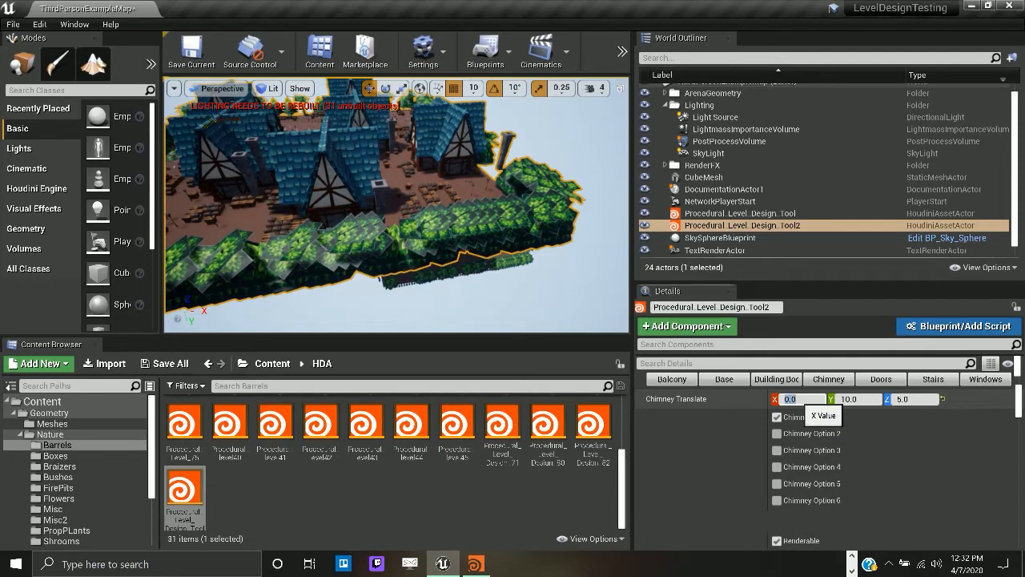
key(Return)
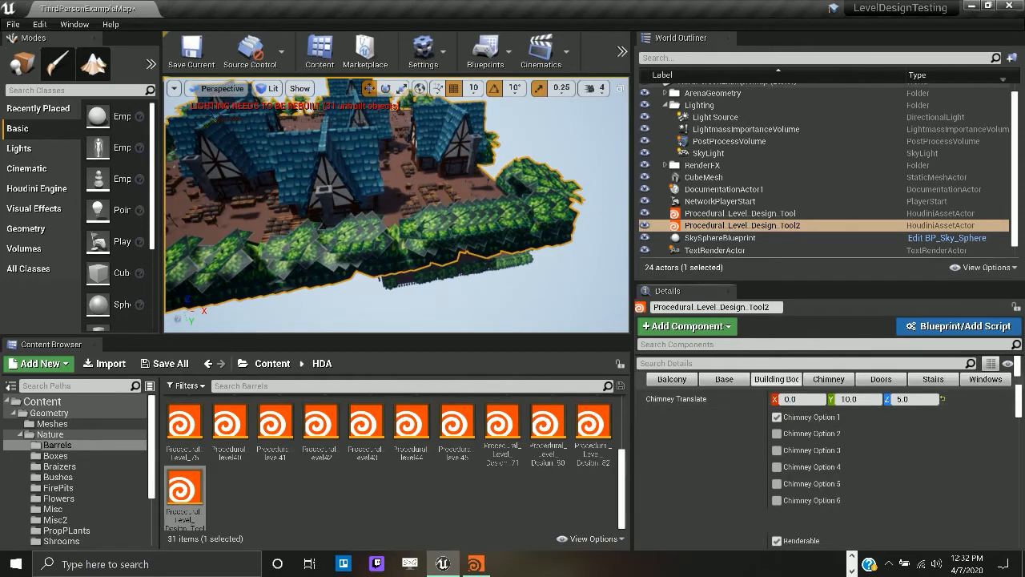
- Check the chimney placement around the second level's houses and set Chimney Translate to X 1 and Y 15
right_drag(336, 186, 473, 189)
right_drag(501, 238, 442, 234)
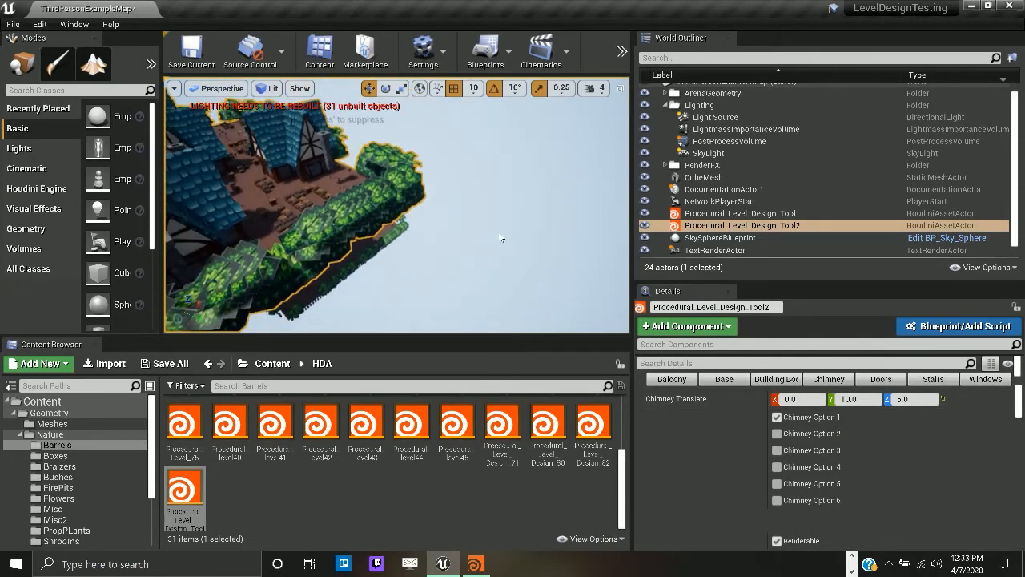
key(super)
key(super)
key(super)
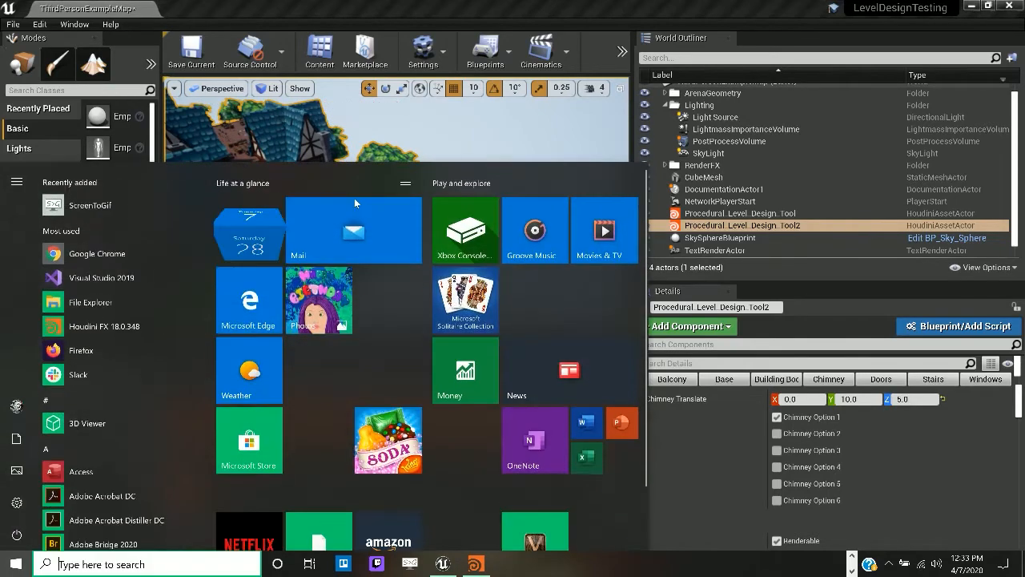
key(super)
right_drag(443, 234, 315, 232)
click(801, 399)
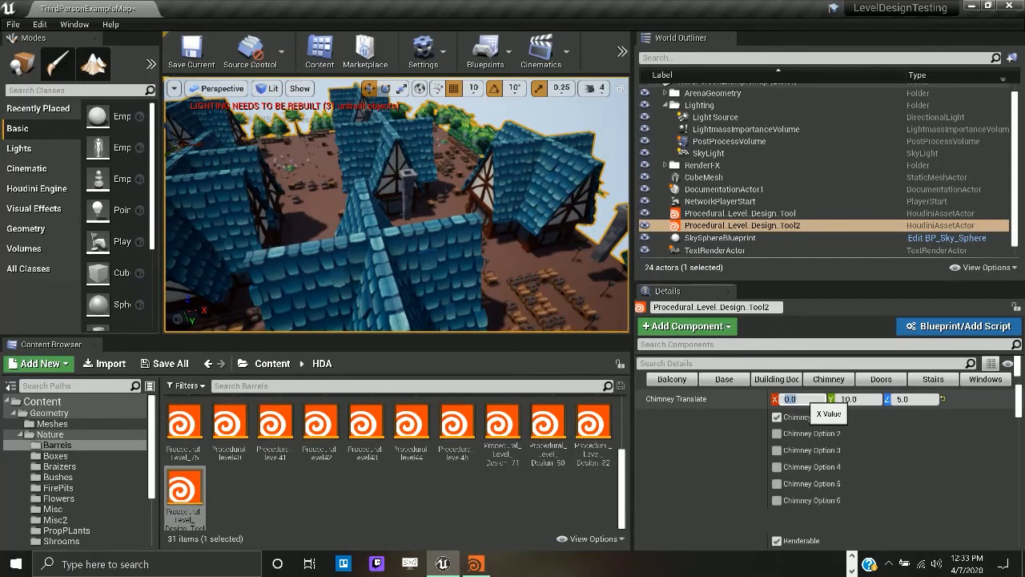
key(Return)
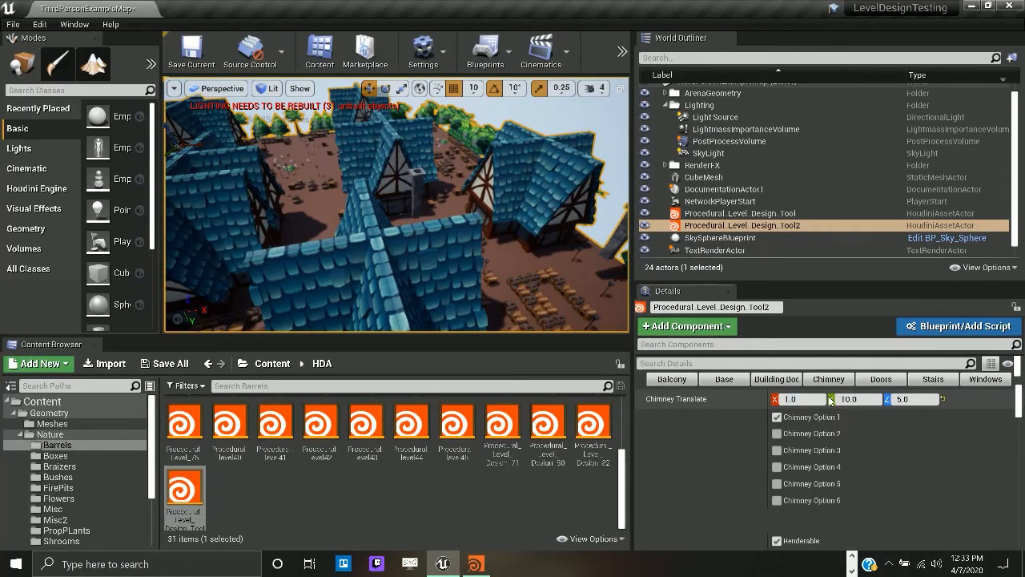
click(849, 399)
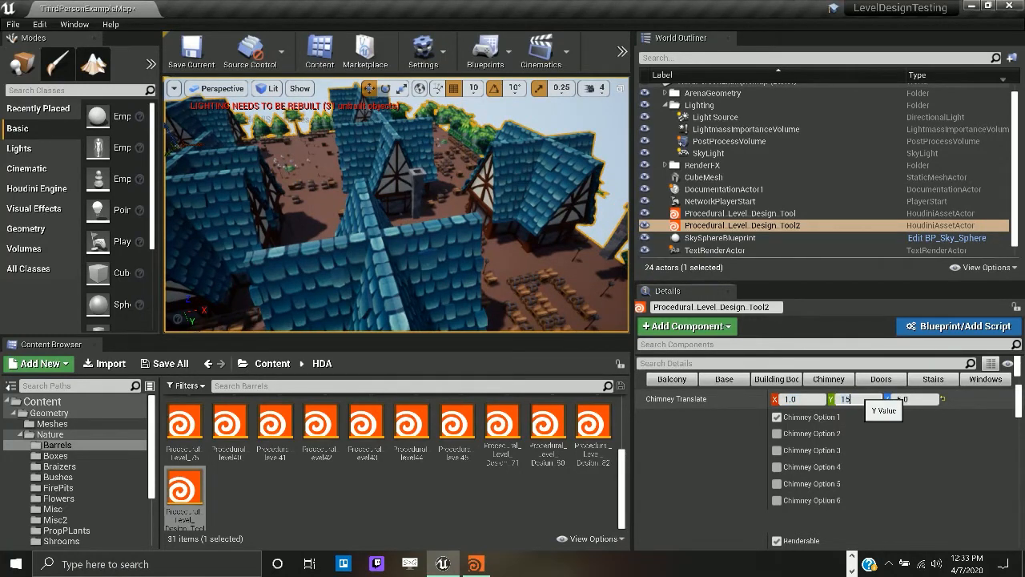
right_drag(430, 264, 413, 249)
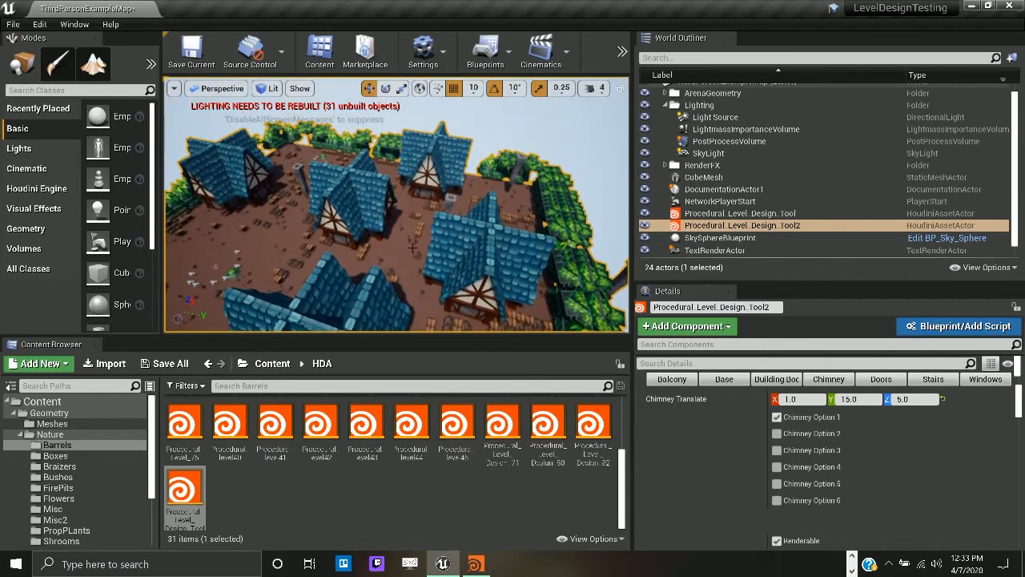
- Examine the first level's Building Generator chimney parameters, and return to those of Procedural_Level_Design_Tool2
click(740, 213)
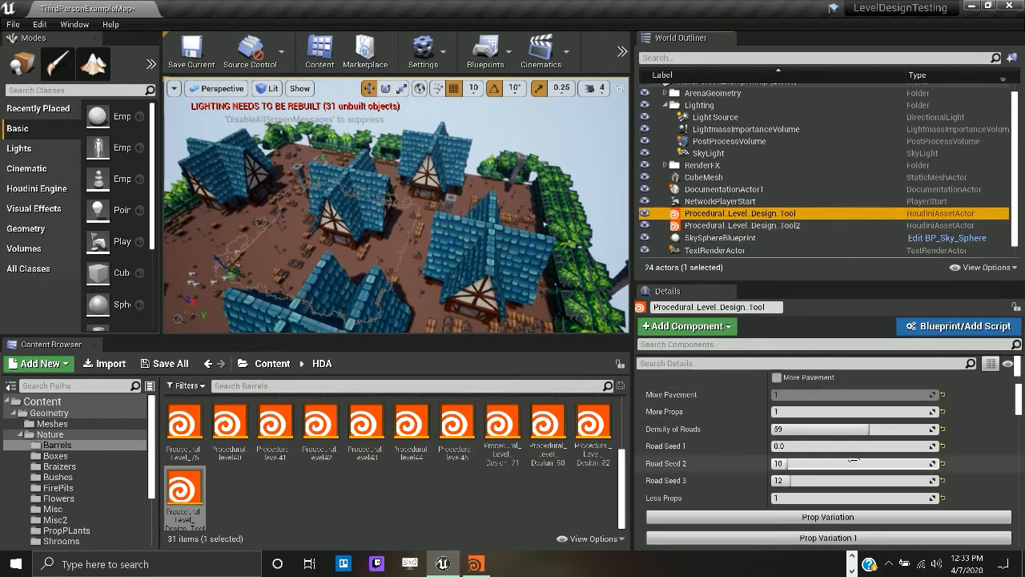
scroll(863, 467, up, 5)
scroll(865, 467, down, 3)
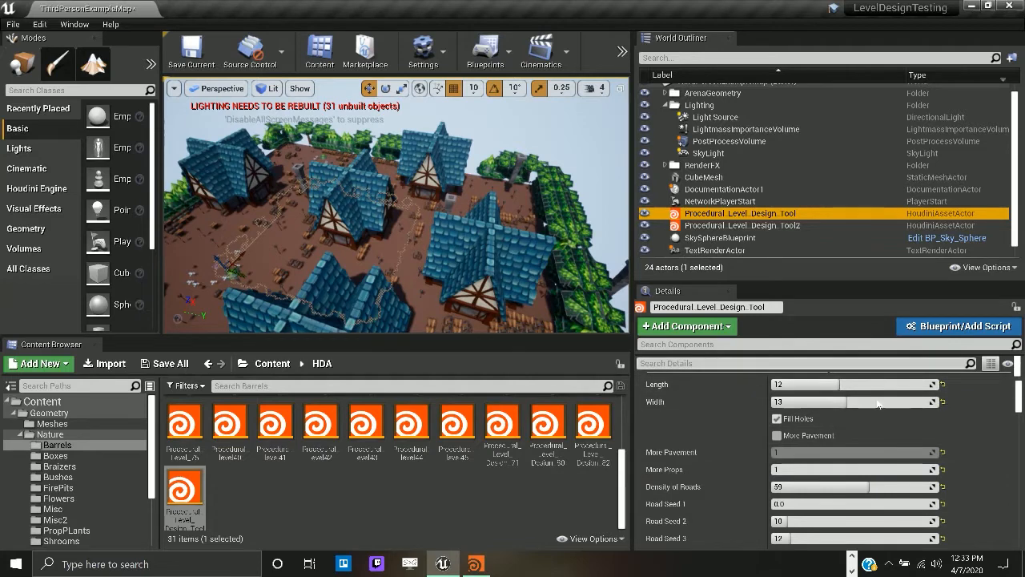
scroll(877, 389, up, 1)
click(877, 389)
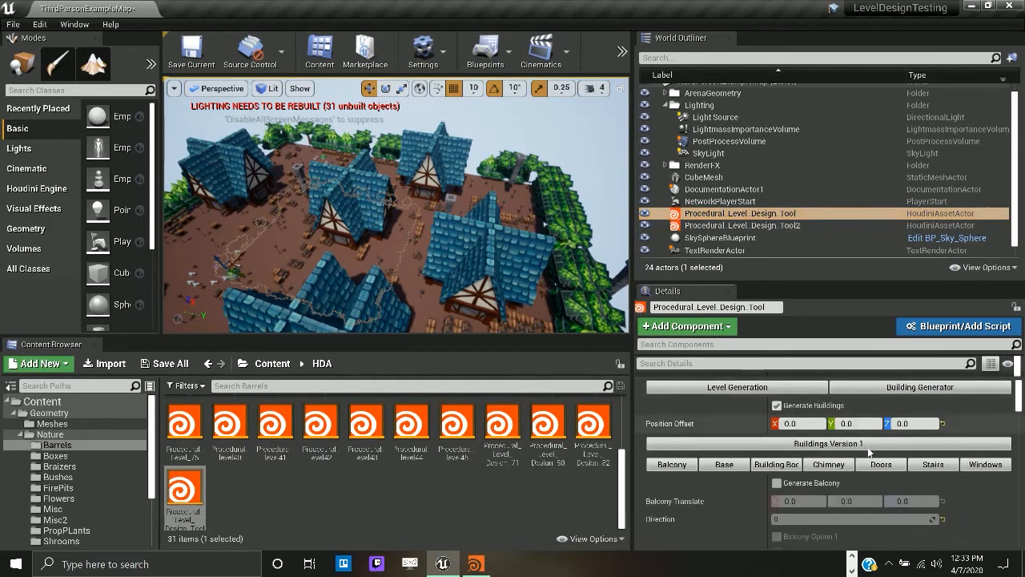
click(851, 466)
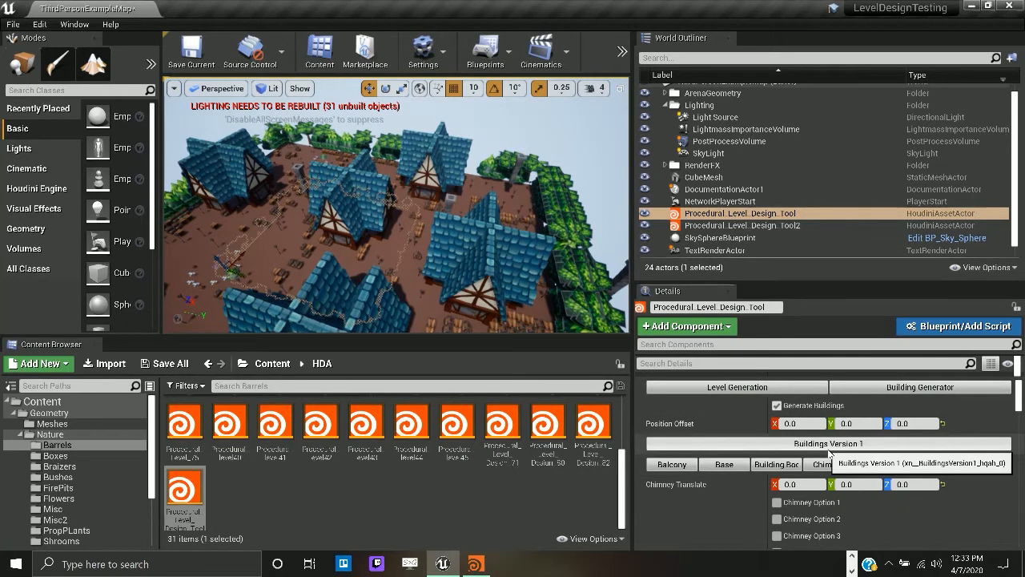
scroll(829, 457, down, 1)
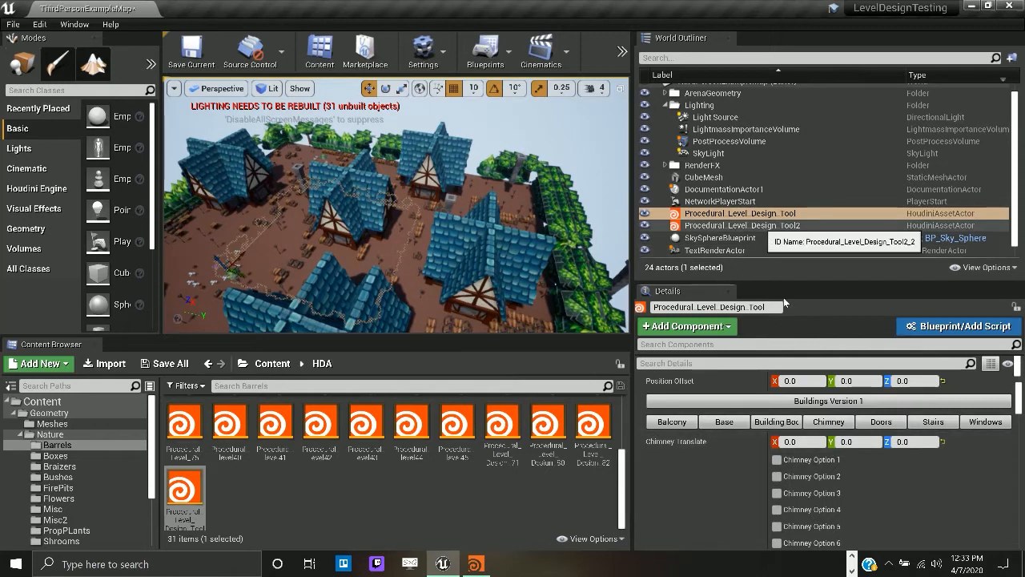
click(744, 226)
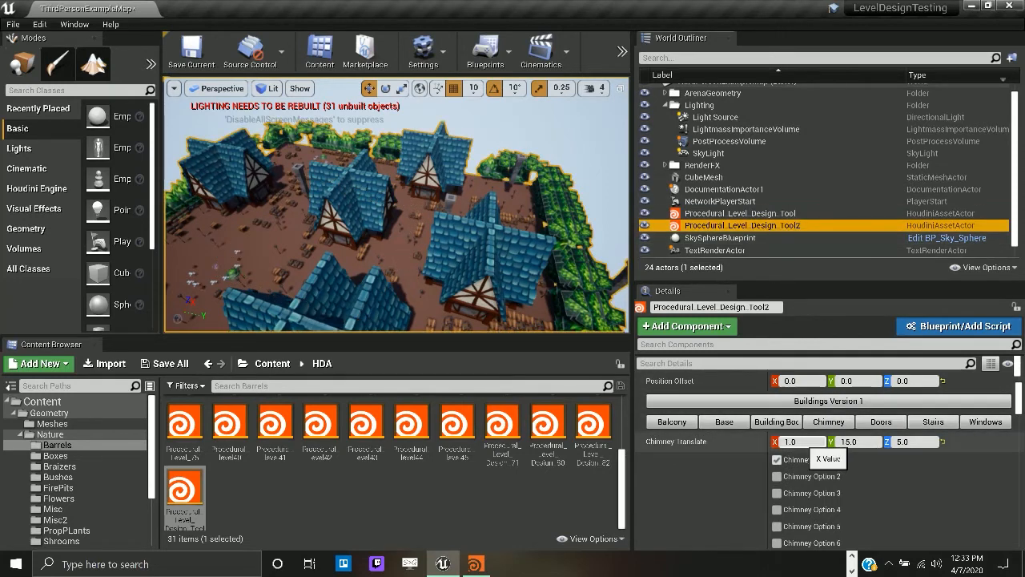
- Set the second level's Chimney Translate to X 2 and try a Y value of 20
click(805, 443)
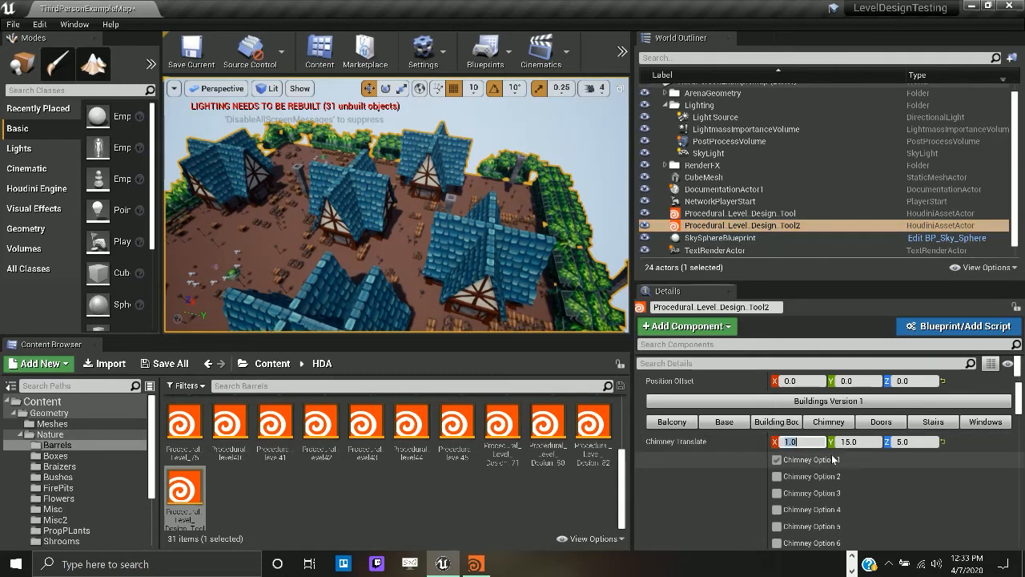
text(2)
key(Return)
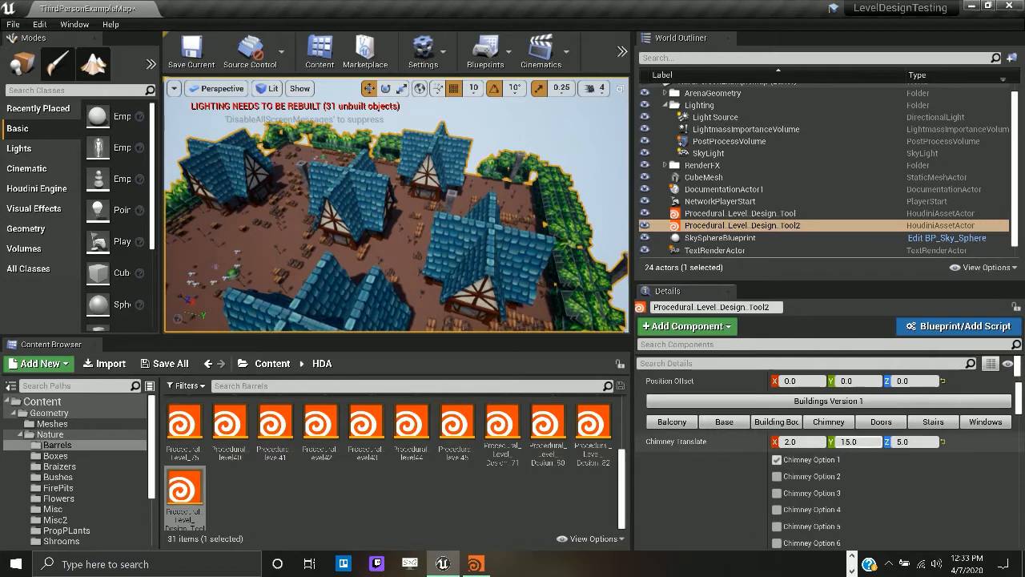
click(855, 441)
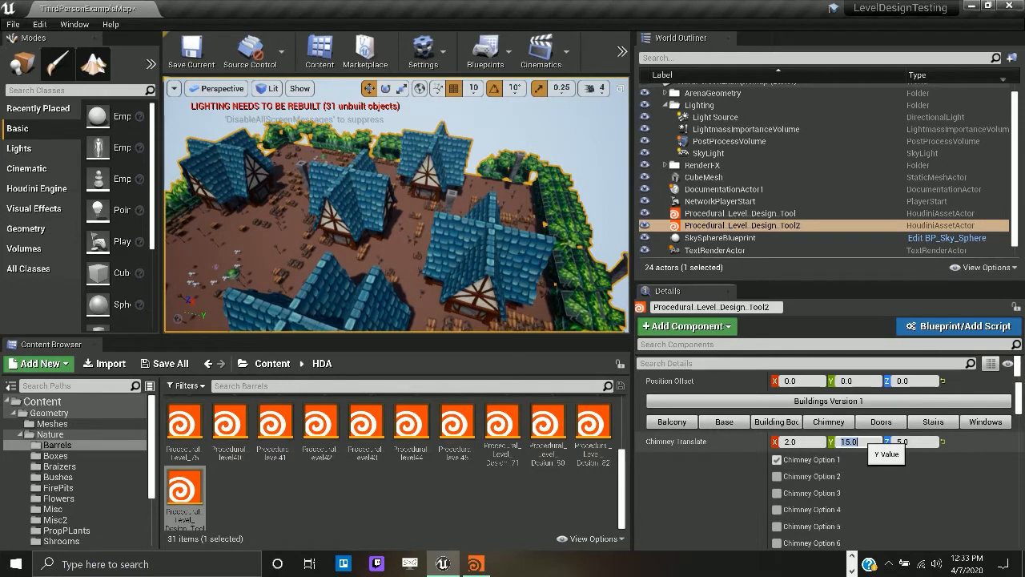
text(20)
key(Return)
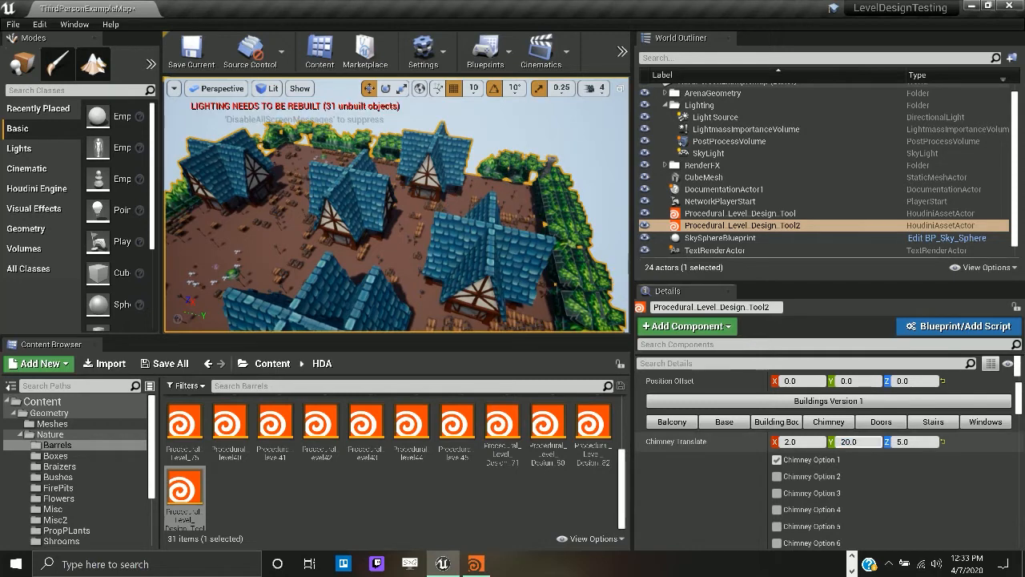
- Set the second level's Chimney Translate to Y 1 and Z 10, and check the chimneys at roof height
click(856, 441)
text(1)
key(Return)
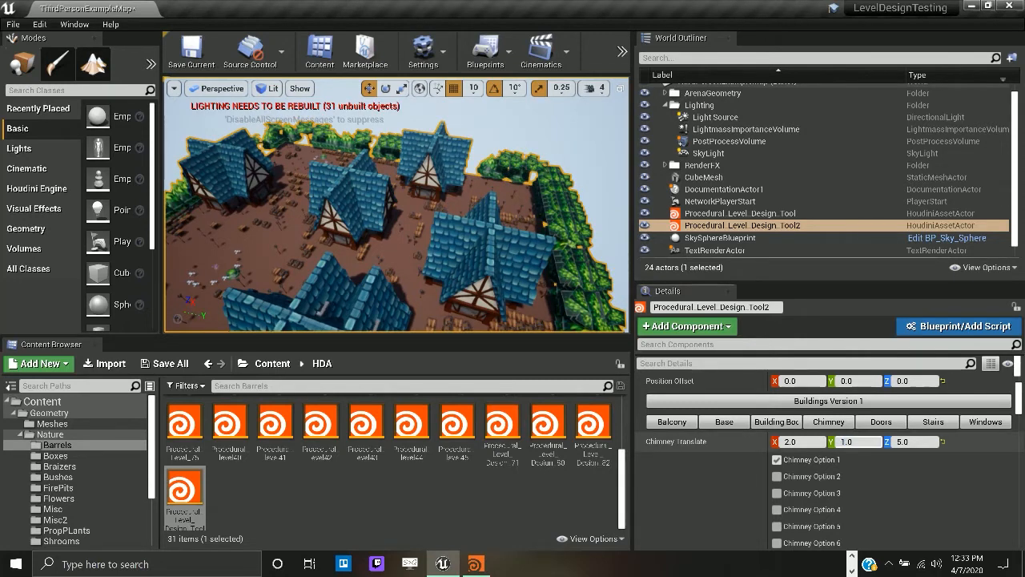
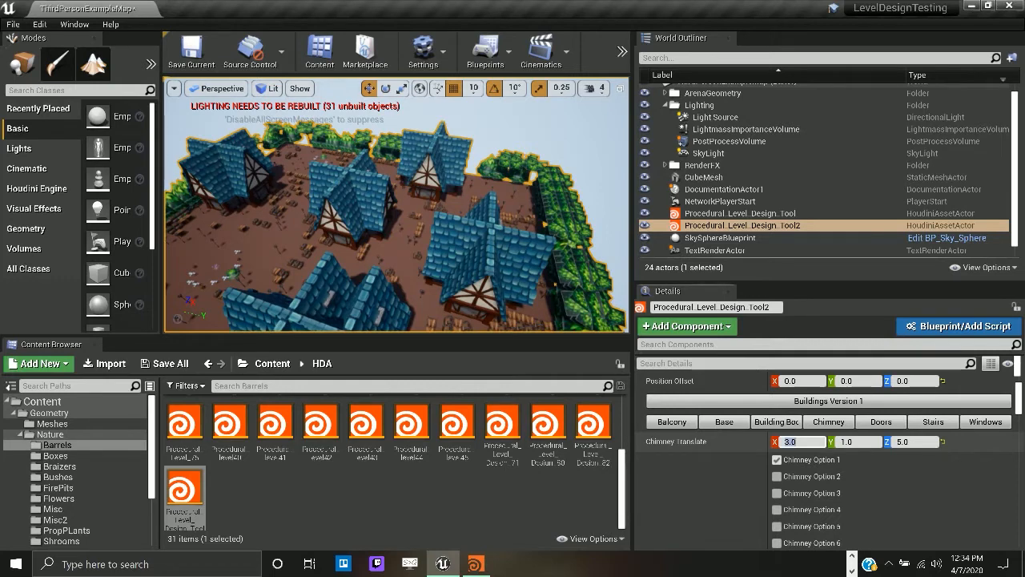
click(916, 441)
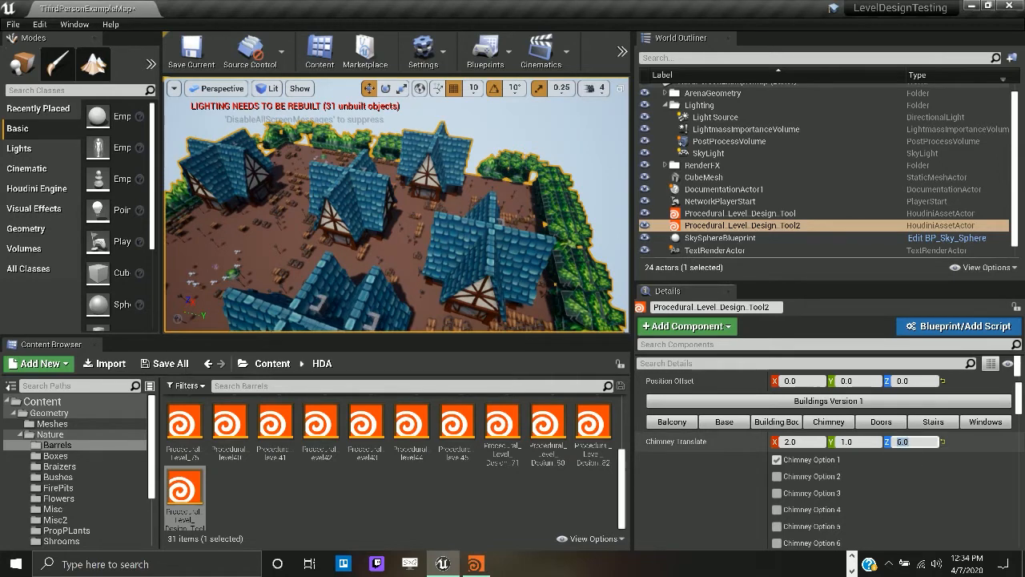
text(7)
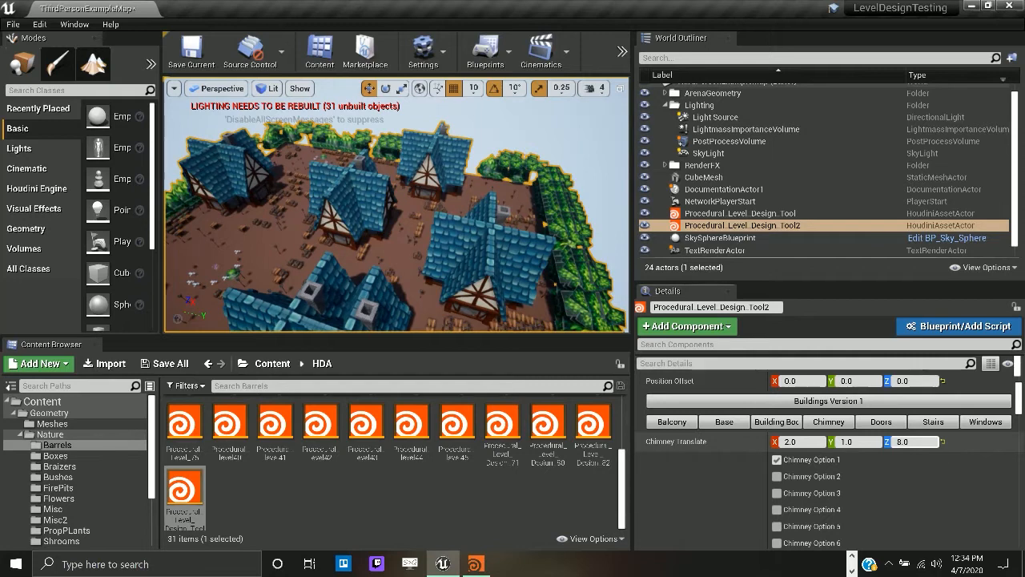
click(913, 442)
text(10)
key(Return)
right_drag(396, 205, 369, 144)
- Preview Chimney Options 2 through 6 in turn on the second level's buildings, and return to Chimney Option 1
click(777, 477)
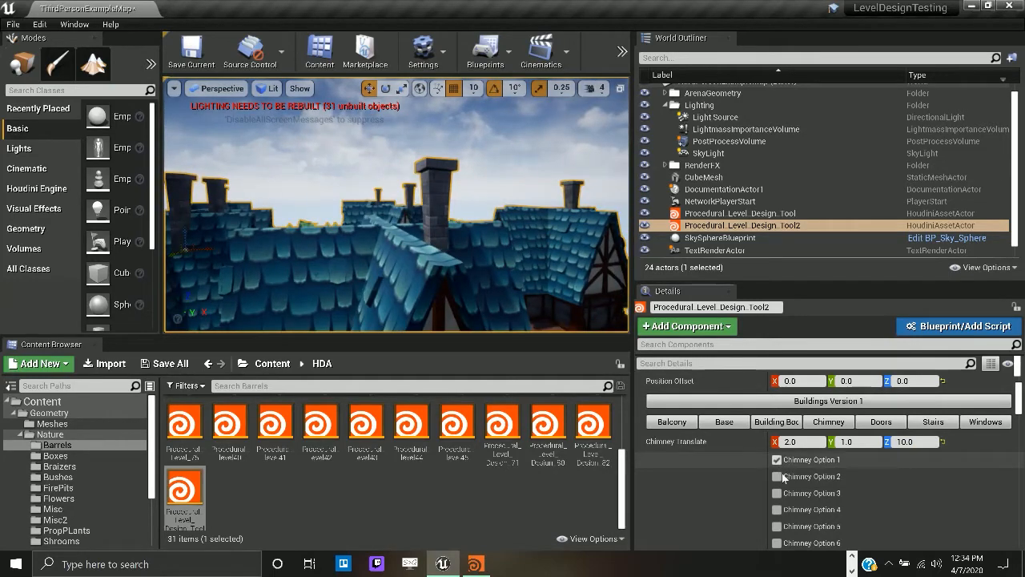
click(777, 477)
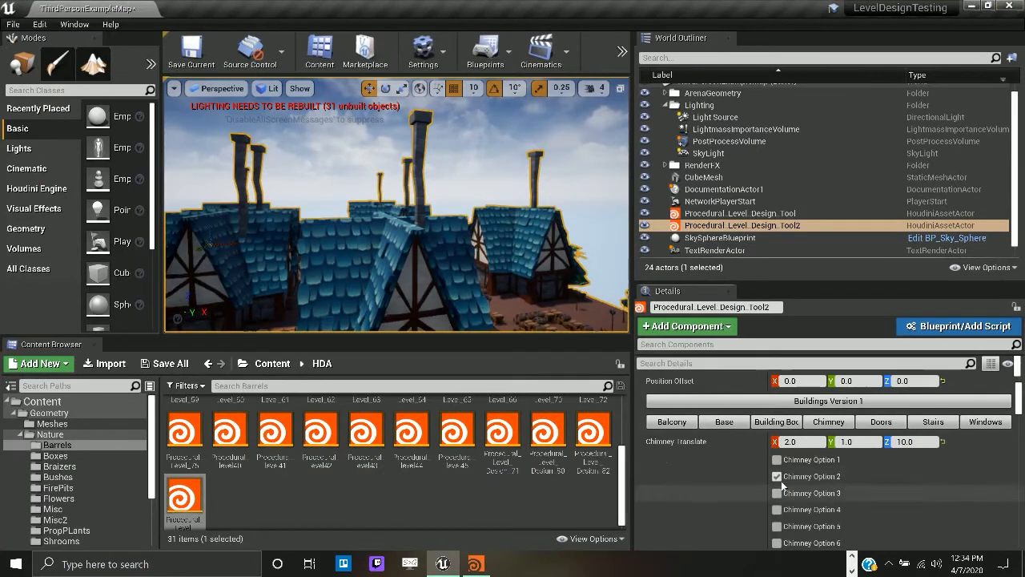
click(777, 477)
click(778, 493)
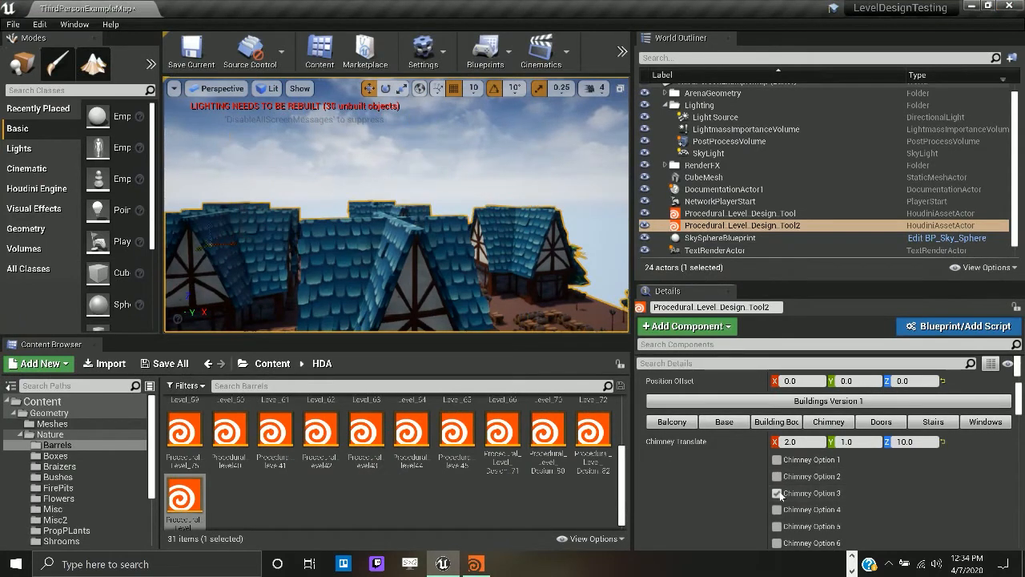
click(777, 493)
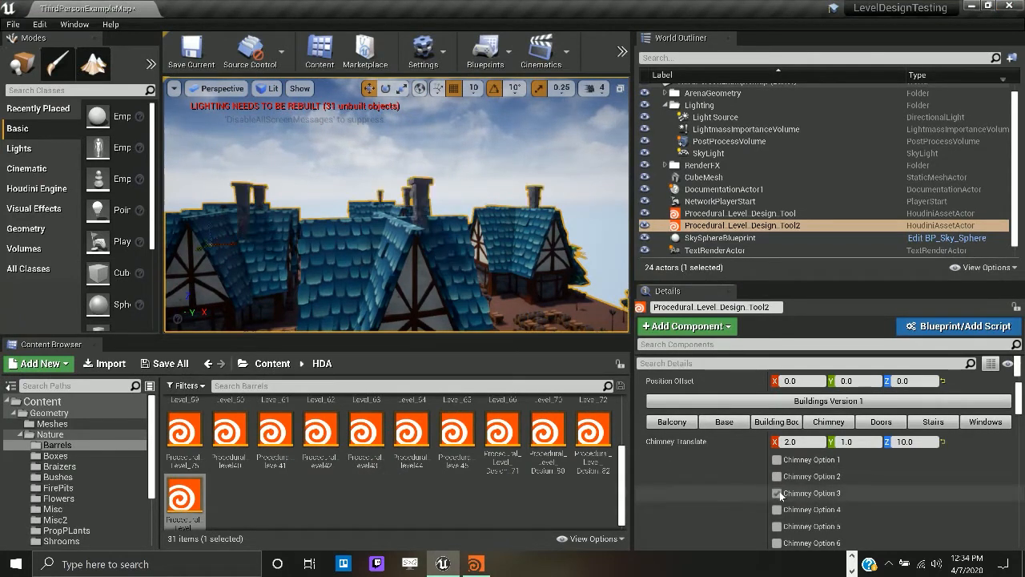
click(777, 509)
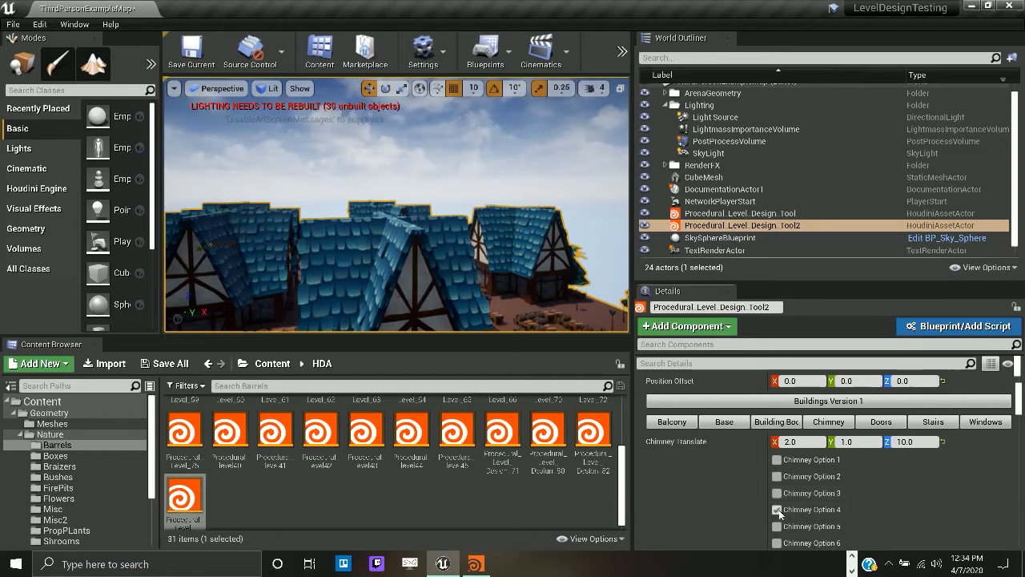
click(777, 509)
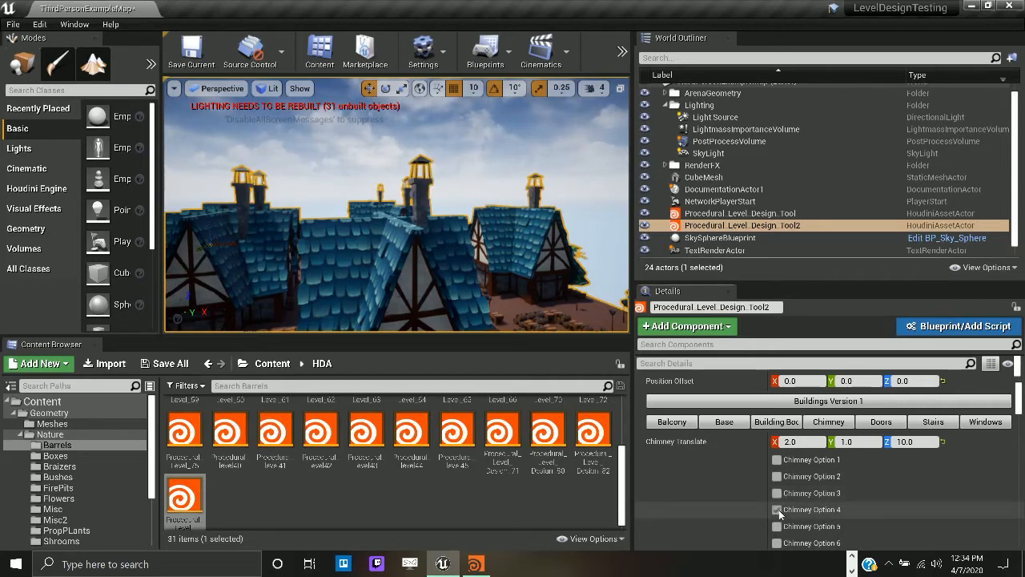
click(777, 527)
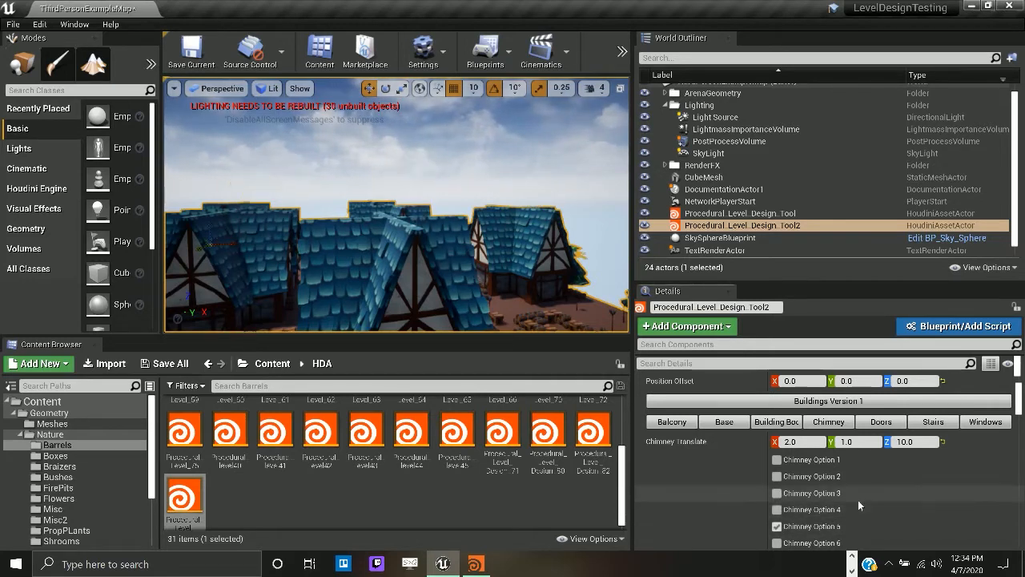
scroll(858, 500, down, 3)
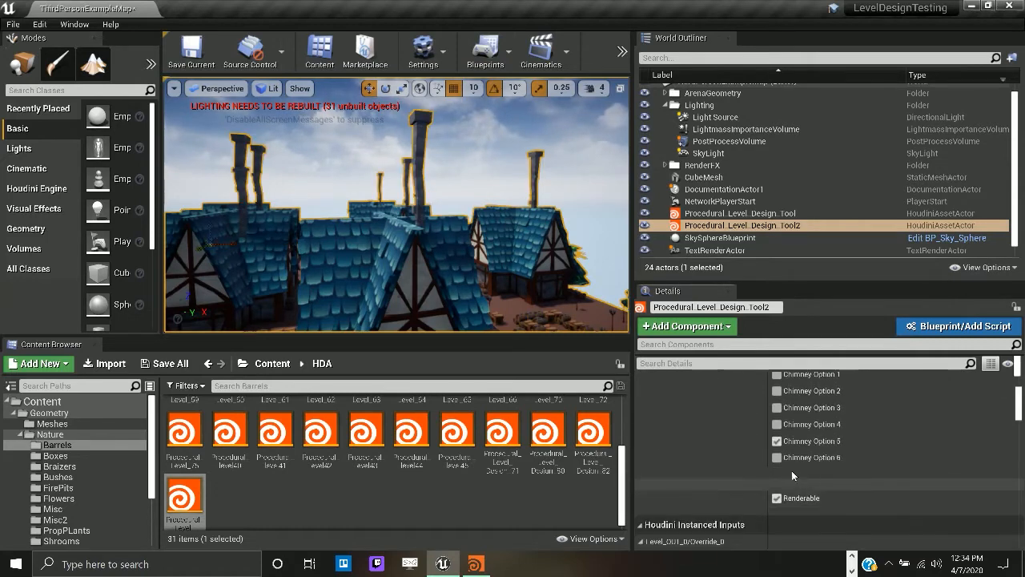
click(777, 458)
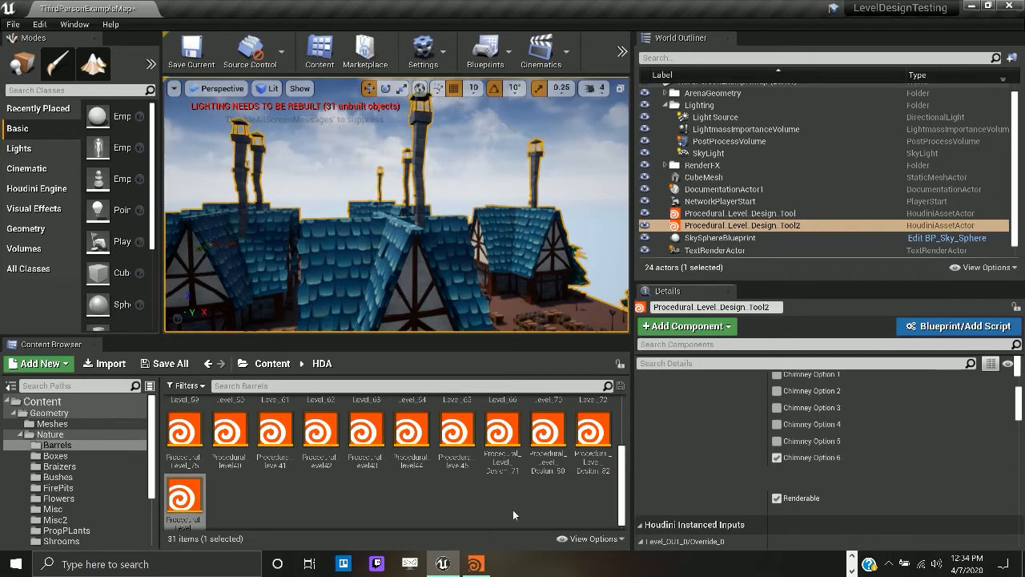
scroll(789, 439, up, 3)
click(776, 438)
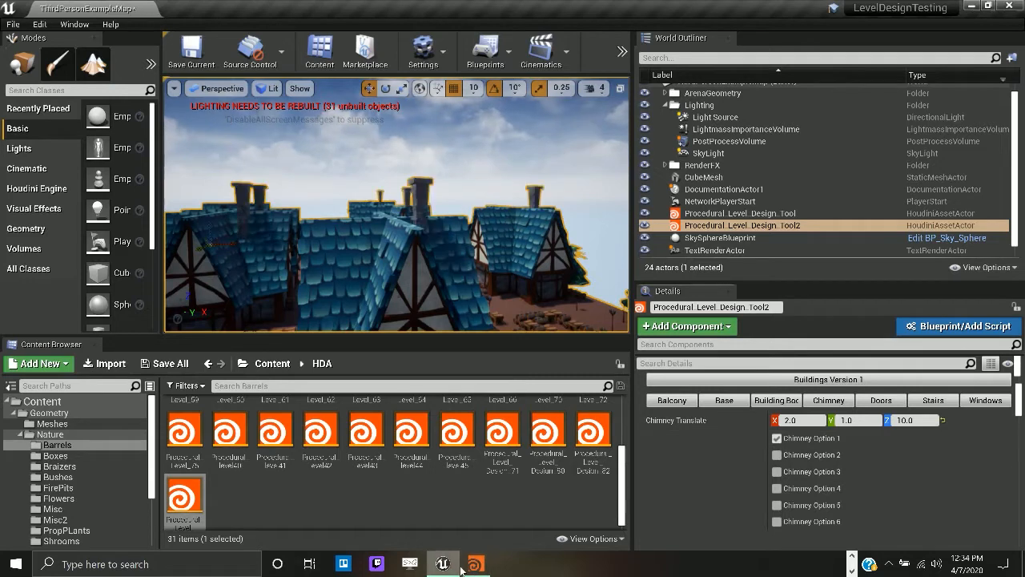
- Switch to Houdini and view the level's point grid from the top
mouse_move(463, 569)
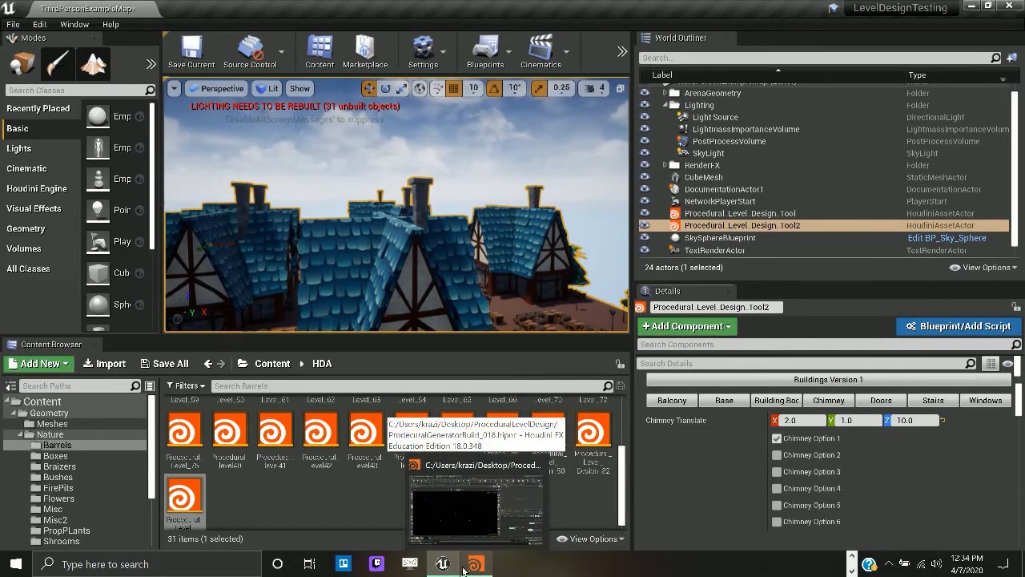
click(475, 566)
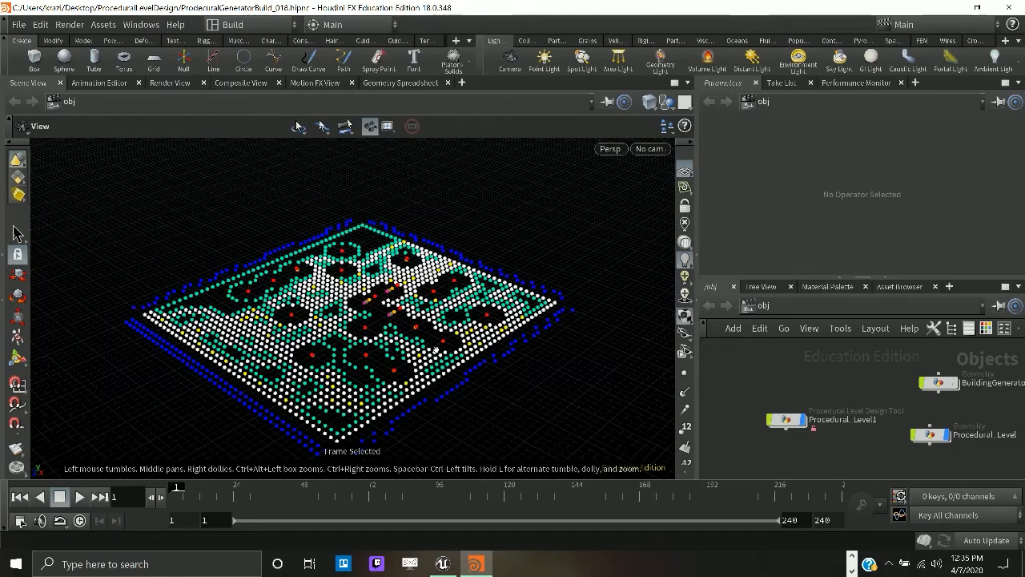
key(space+2)
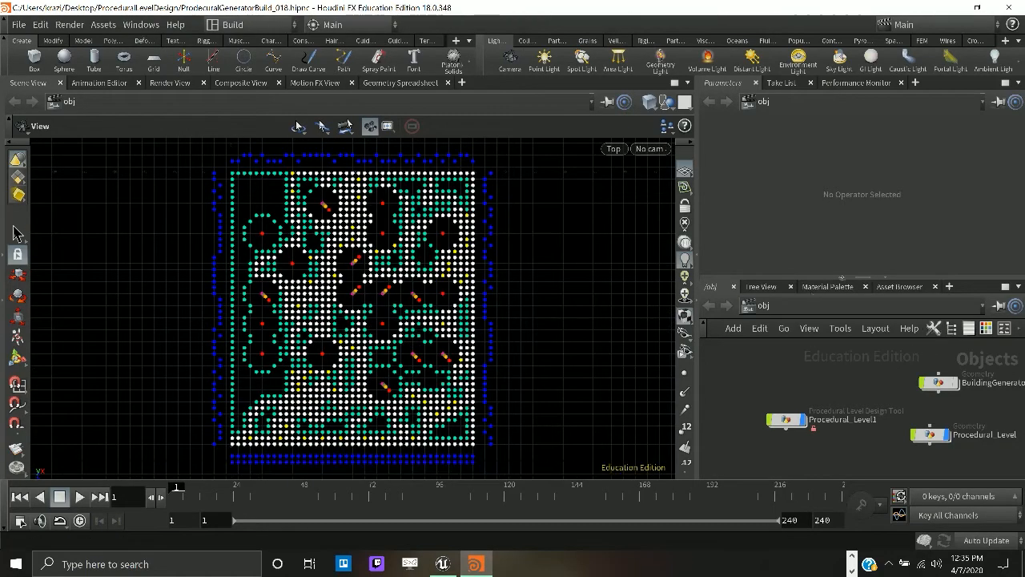
- Collapse the parameter pane above the network editor, and split the scene view left/right with a Parameters pane in the new half
click(840, 277)
click(686, 83)
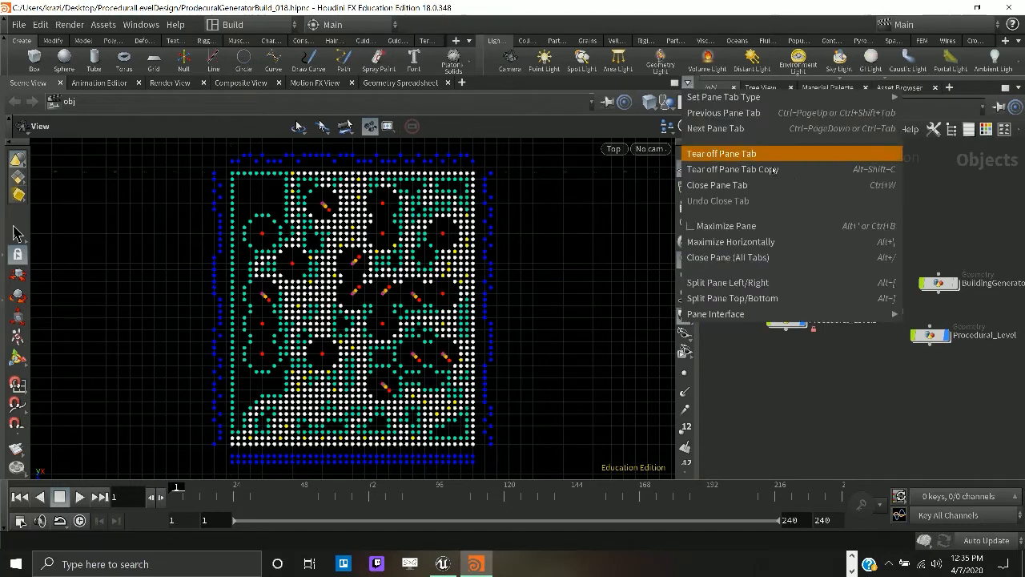
click(825, 282)
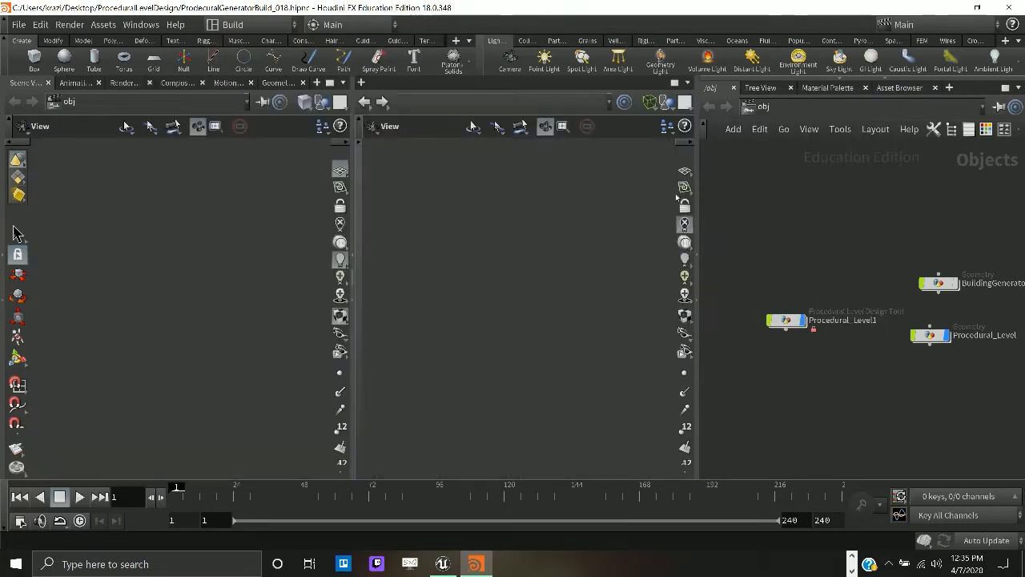
click(425, 83)
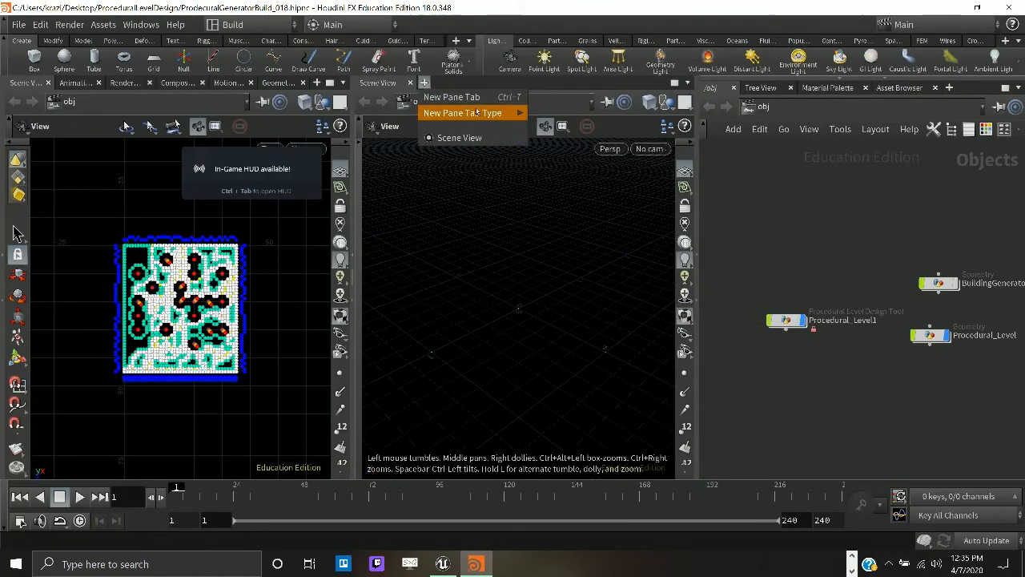
mouse_move(473, 113)
click(556, 129)
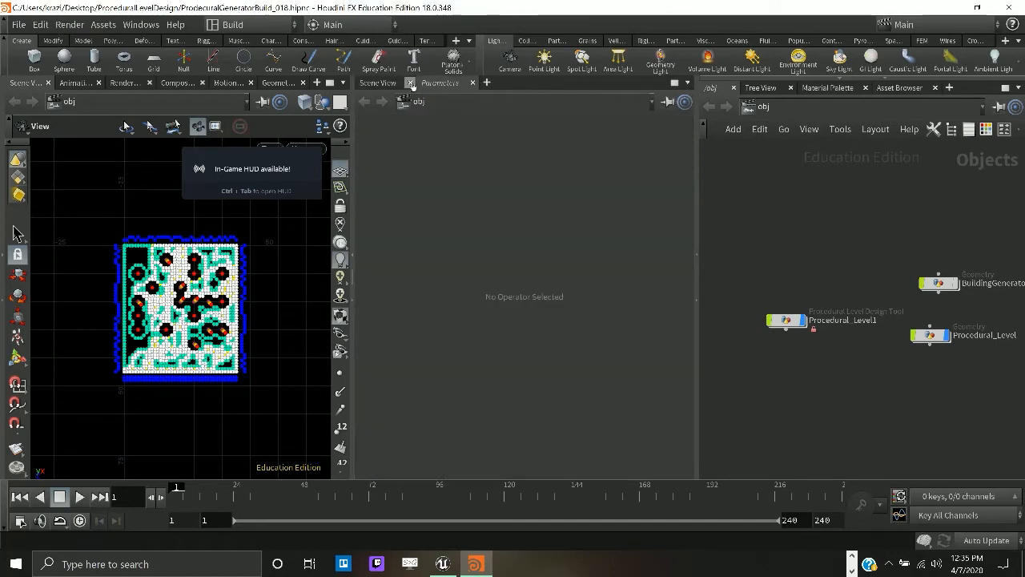
- Look into the Procedural_Level network, and return to the object level to view the building generator parameters
double_click(929, 334)
scroll(840, 270, up, 1)
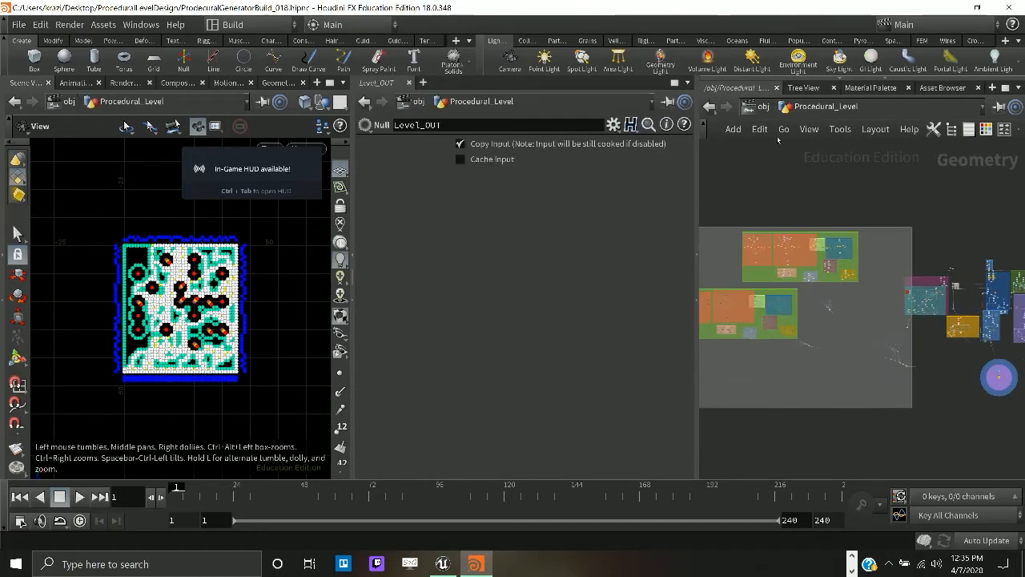
click(762, 107)
click(802, 322)
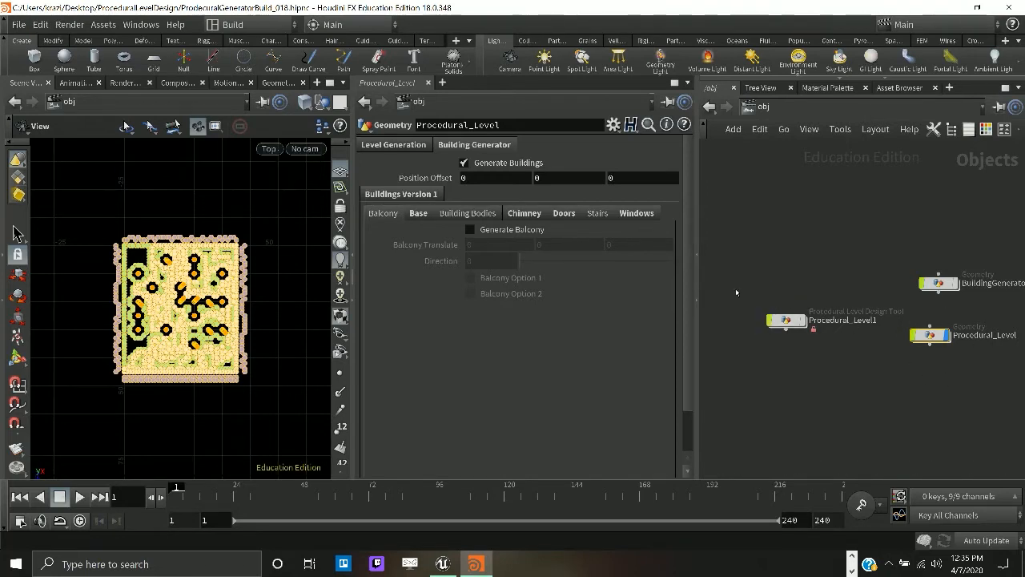
- Find the Normal_Direction1 Attribute VOP inside the Procedural_Level network and examine its Direction expression and evaluated value
double_click(938, 340)
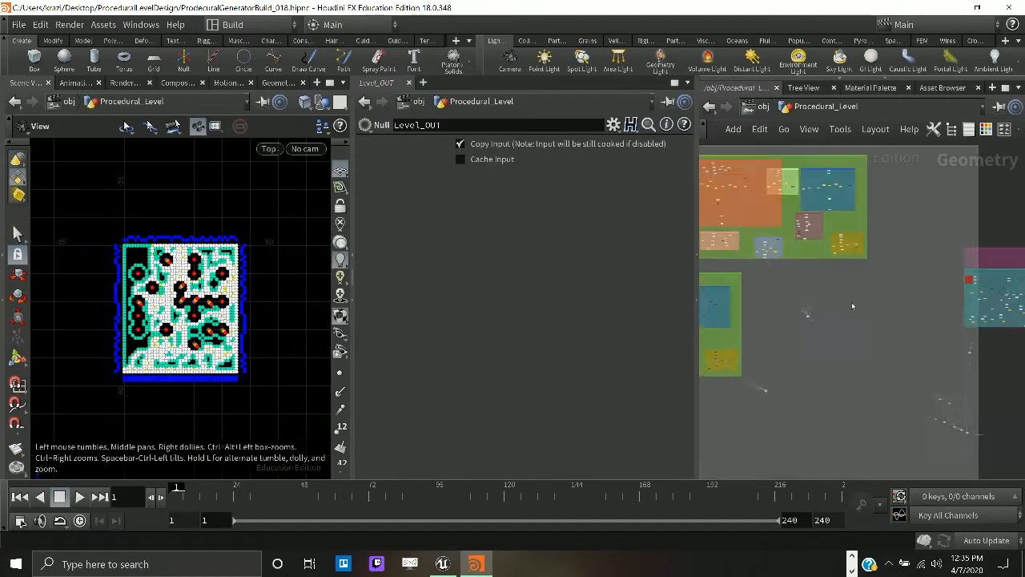
middle_drag(893, 327, 575, 321)
scroll(753, 309, down, 1)
scroll(775, 311, up, 7)
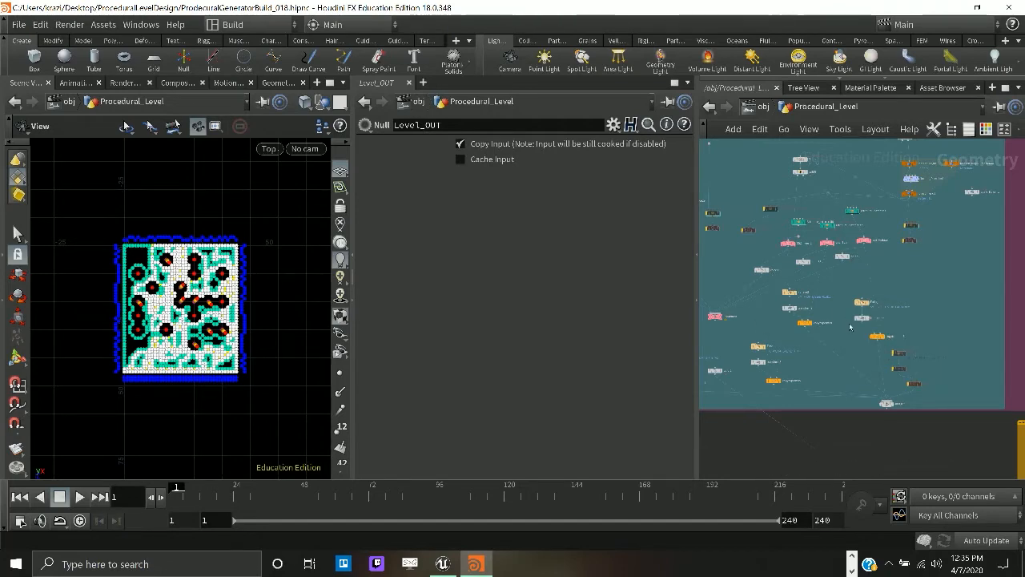
scroll(854, 320, up, 3)
scroll(852, 310, up, 5)
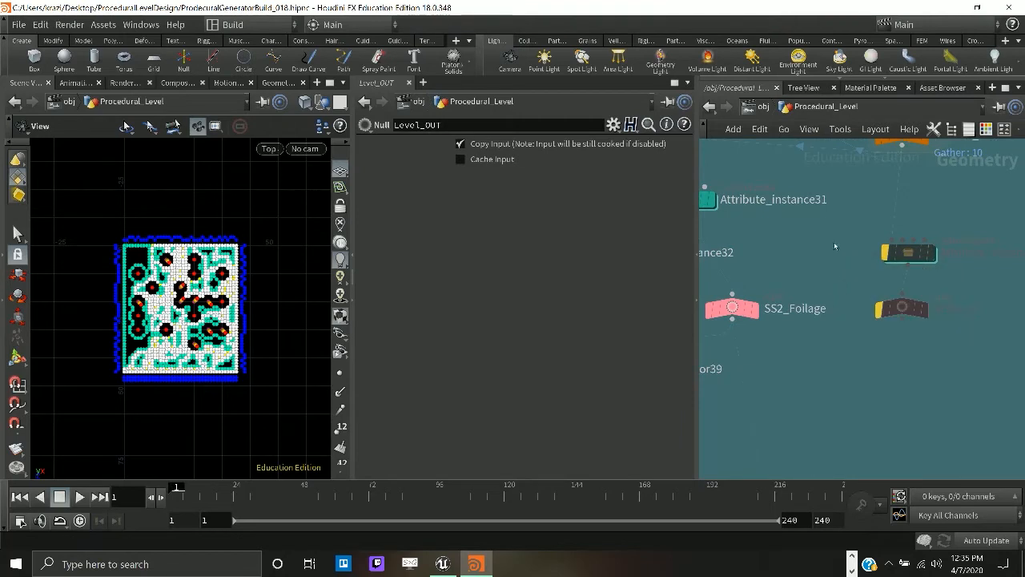
middle_drag(825, 316, 801, 472)
click(879, 276)
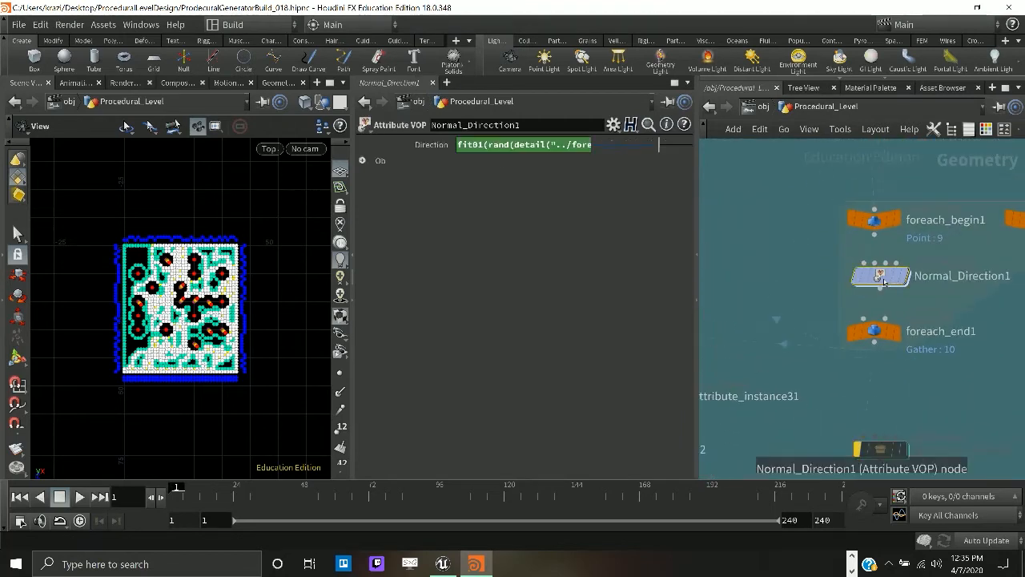
click(435, 144)
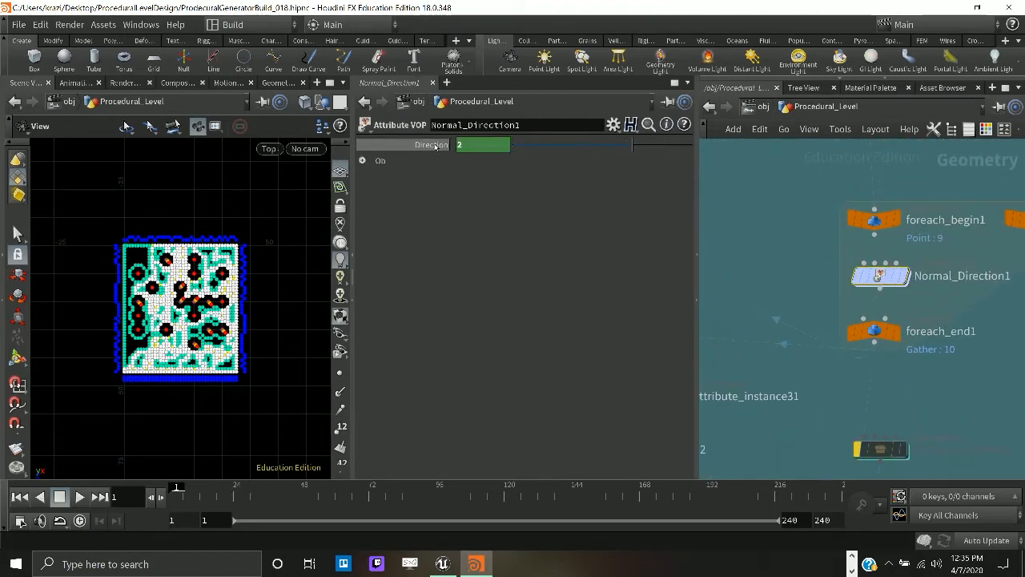
- Open the Normal_Direction1 VEX network and examine the N2 vector parameter feeding the switch
double_click(884, 280)
scroll(886, 282, up, 3)
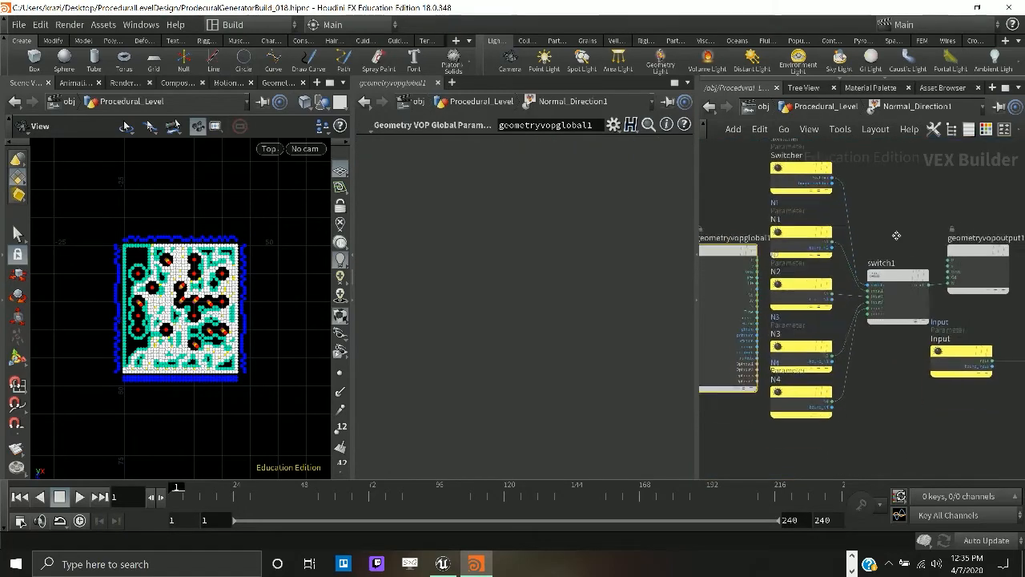
scroll(852, 199, up, 1)
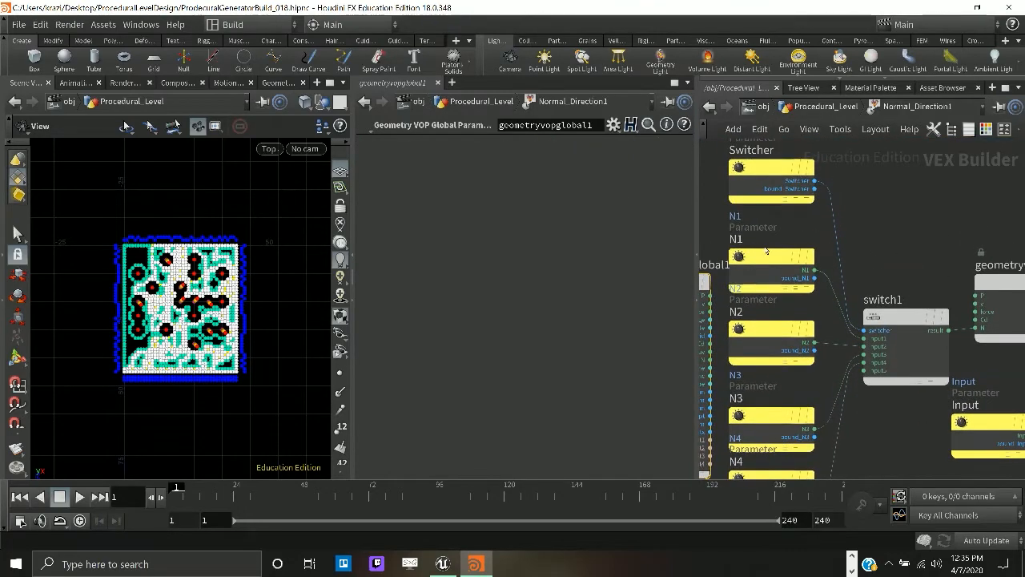
click(769, 337)
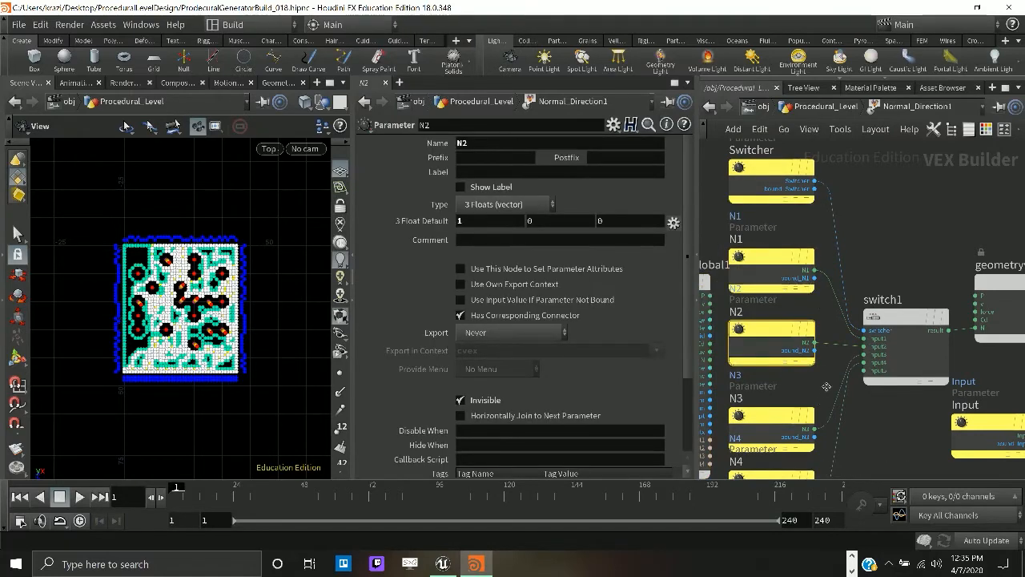
- Examine the default vectors of the N3 and N4 parameters and how they feed the switch
middle_drag(769, 337, 801, 237)
click(803, 325)
click(815, 382)
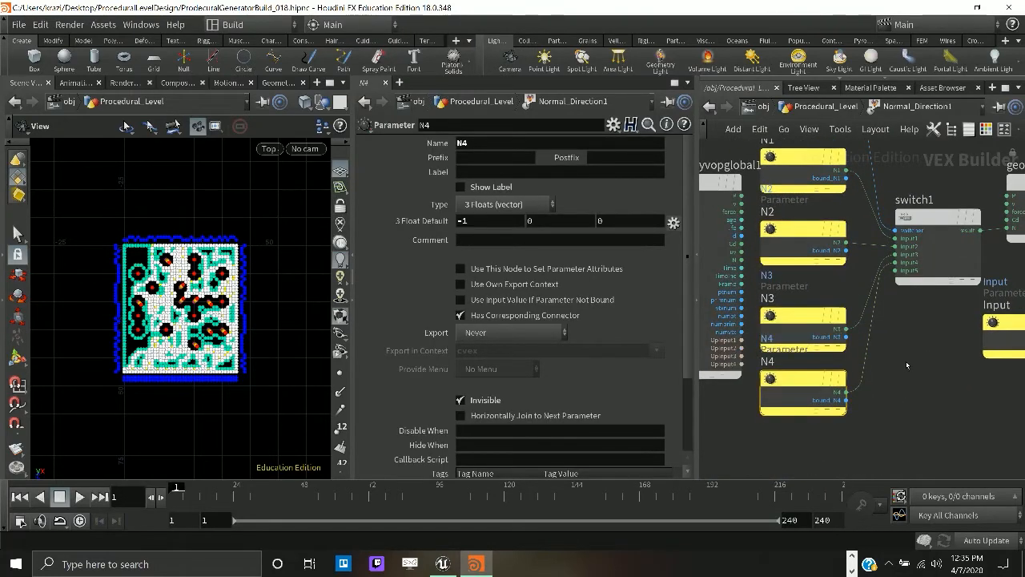
middle_drag(909, 362, 884, 392)
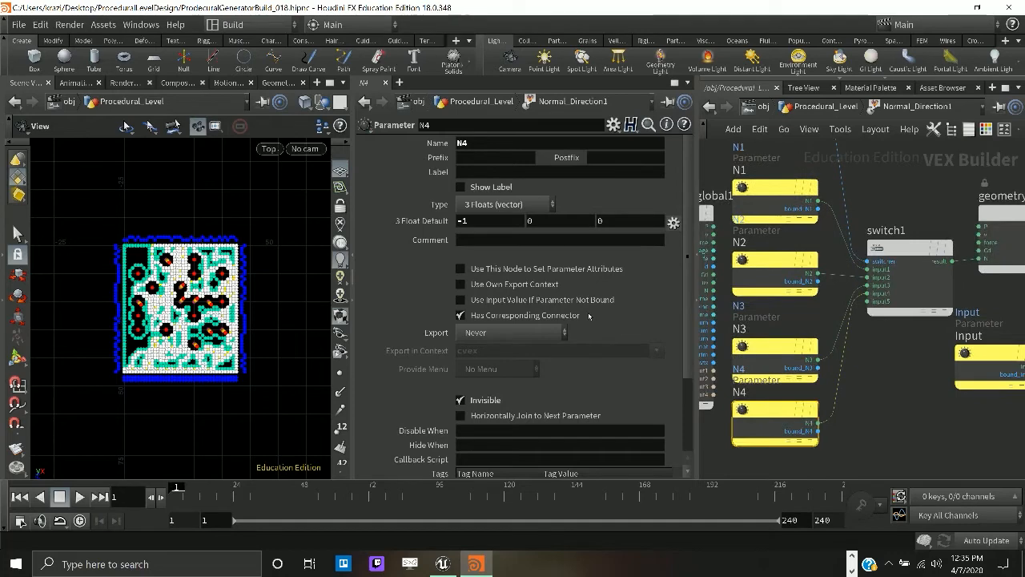
middle_drag(902, 354, 893, 378)
middle_drag(824, 258, 842, 332)
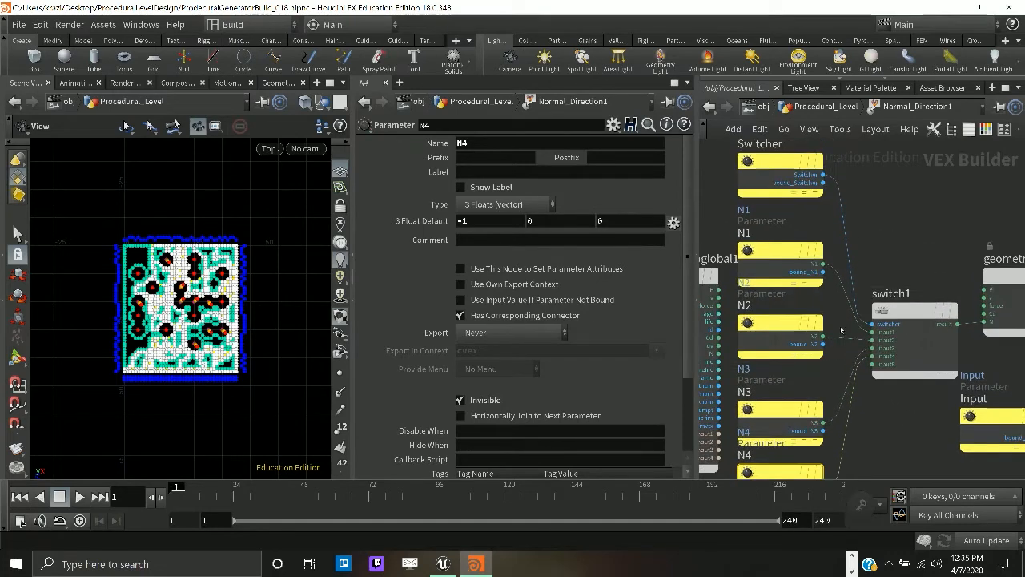
- Compare the default vectors of the N1 to N4 parameters and follow the switch through to the geometry output node
click(789, 286)
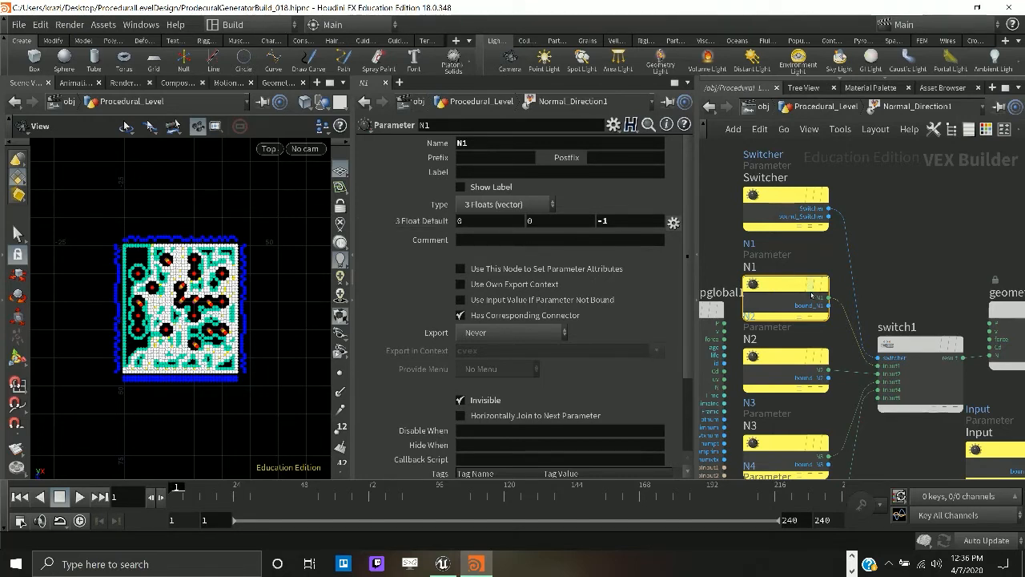
mouse_move(789, 291)
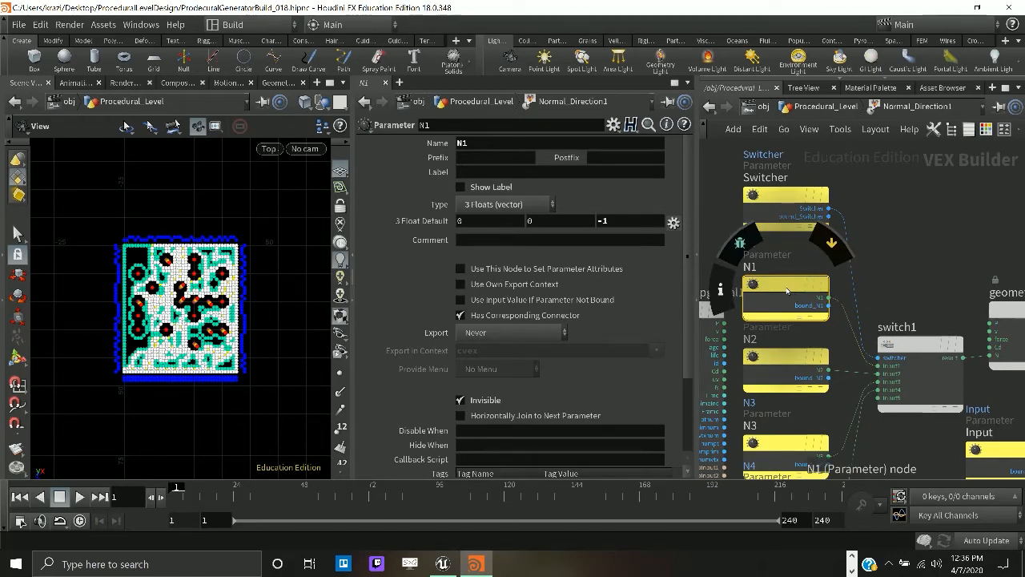
click(783, 362)
scroll(781, 360, down, 3)
scroll(781, 360, up, 2)
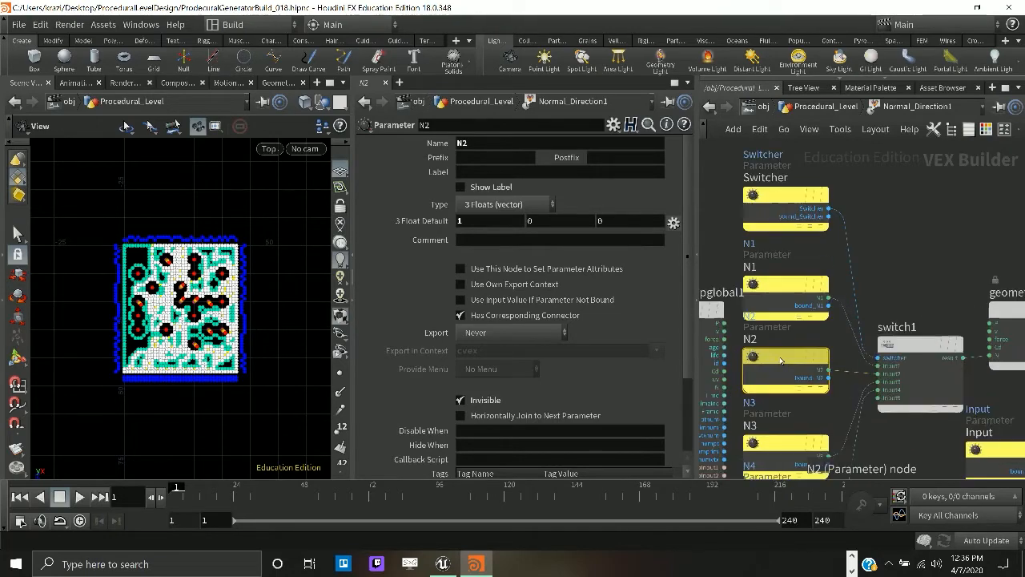
scroll(797, 353, up, 1)
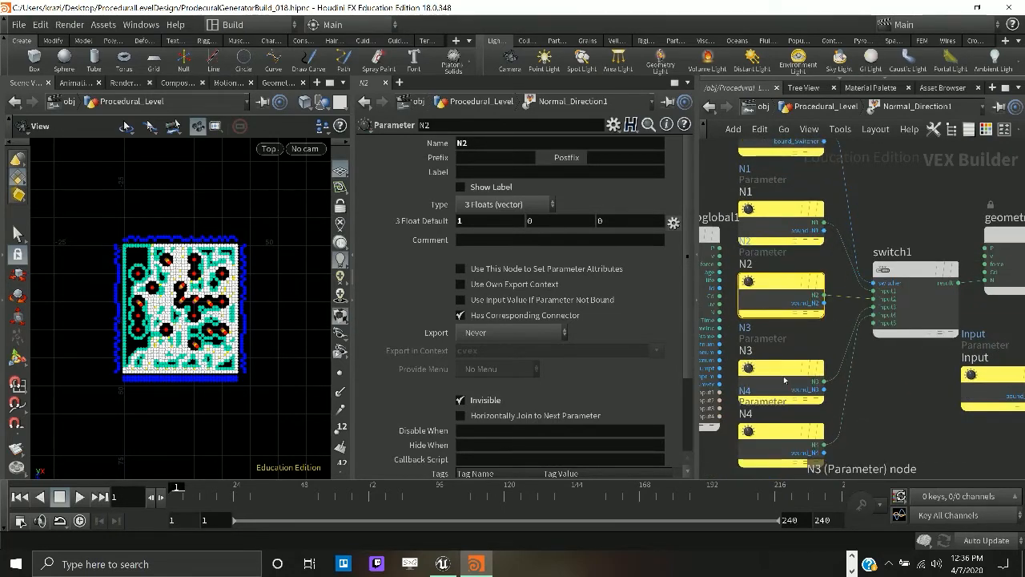
click(781, 212)
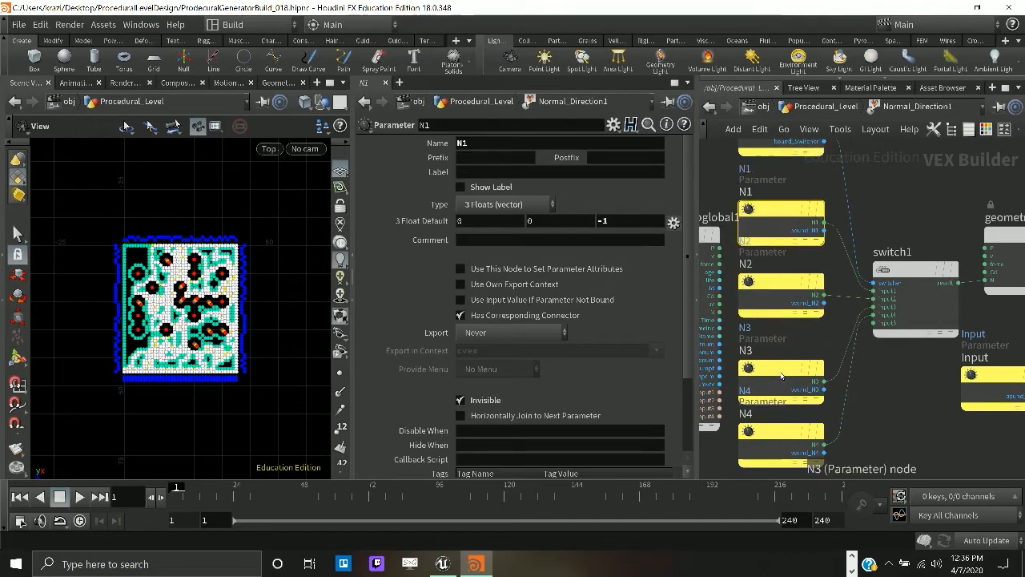
click(781, 377)
middle_drag(793, 437, 702, 419)
click(789, 324)
middle_drag(734, 331, 675, 312)
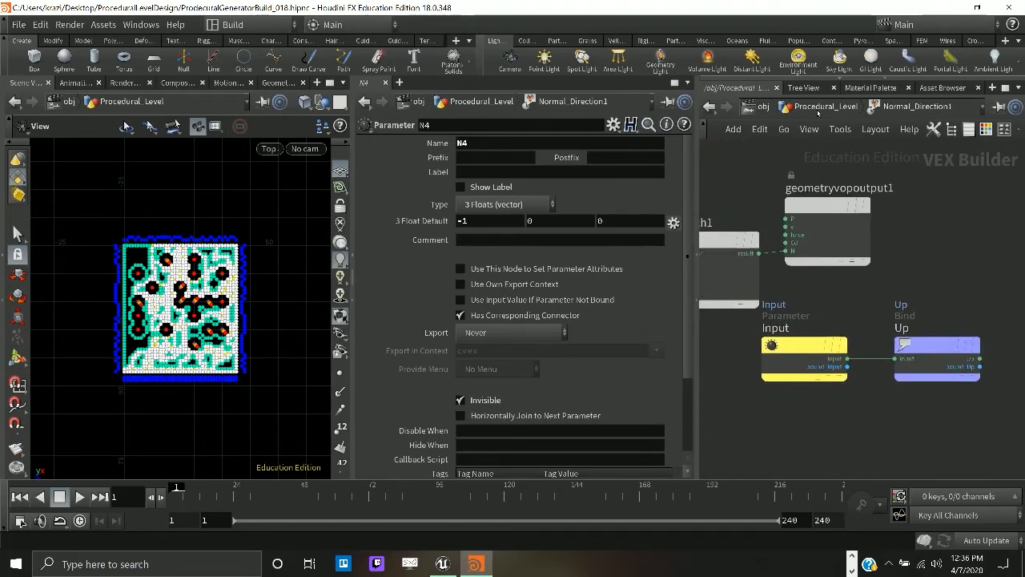
- Return to the Procedural_Level network and examine Normal_Direction1's full Direction expression and its evaluated value
click(820, 110)
click(793, 110)
click(793, 110)
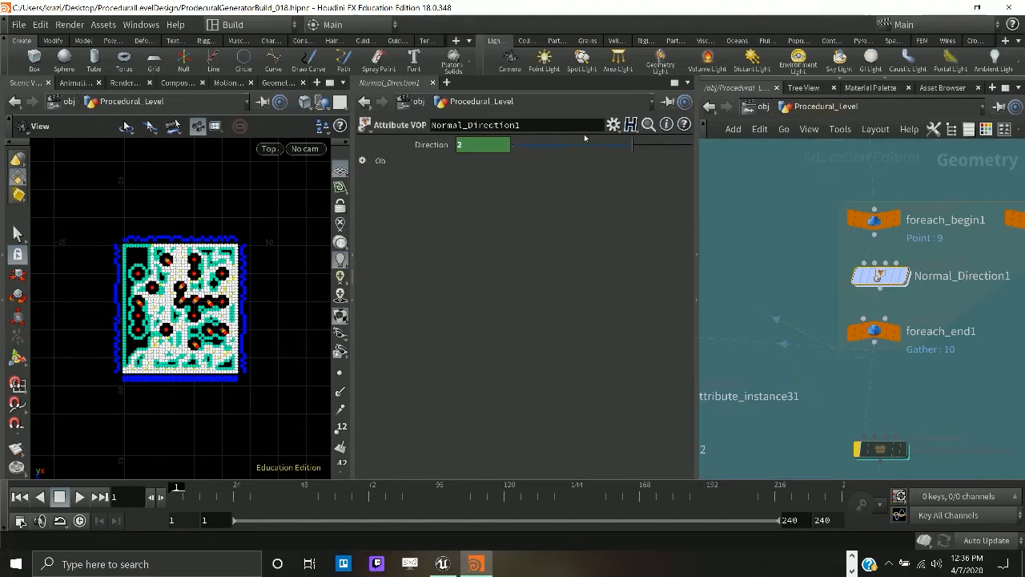
click(431, 146)
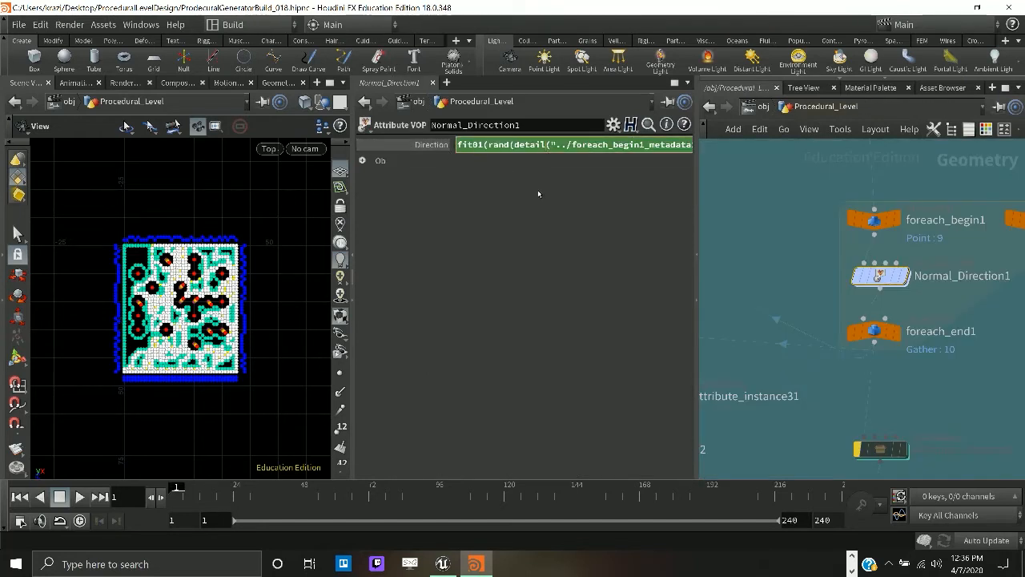
scroll(571, 147, down, 1)
scroll(571, 147, down, 7)
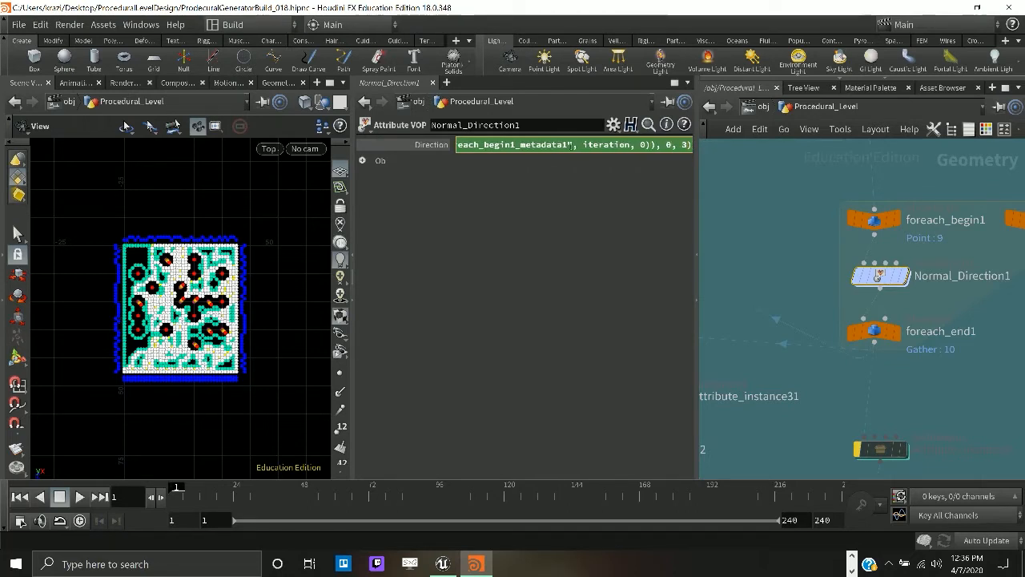
click(438, 145)
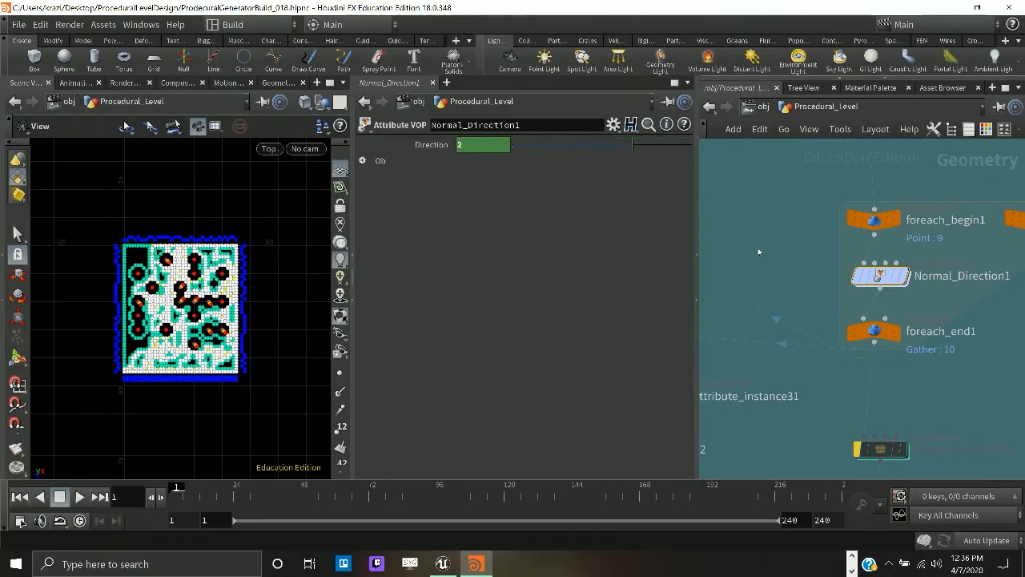
- Return to the object level and set Window 1 Direction to 3 in Procedural_Level's building generator window settings
key(h)
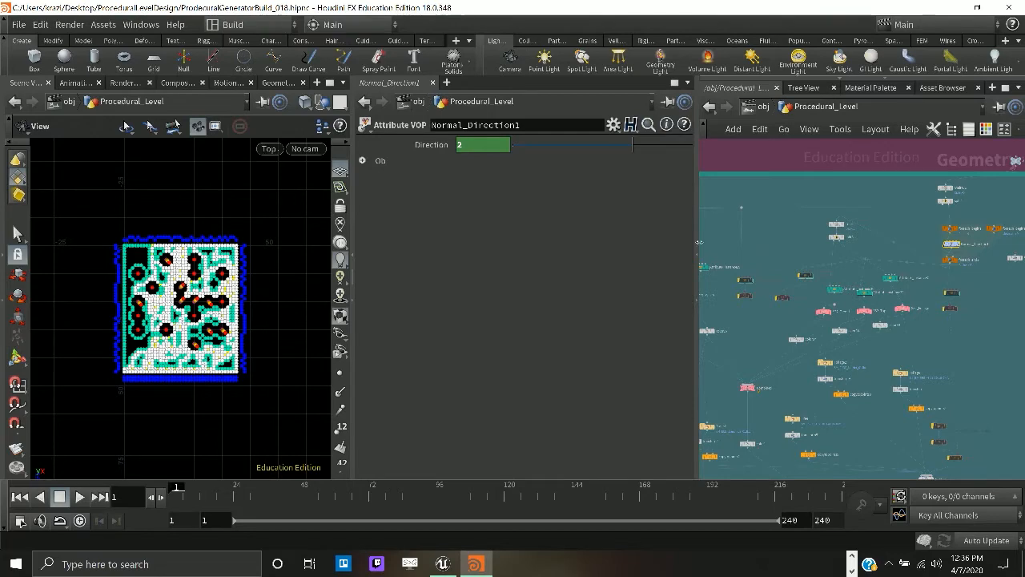
scroll(904, 326, down, 3)
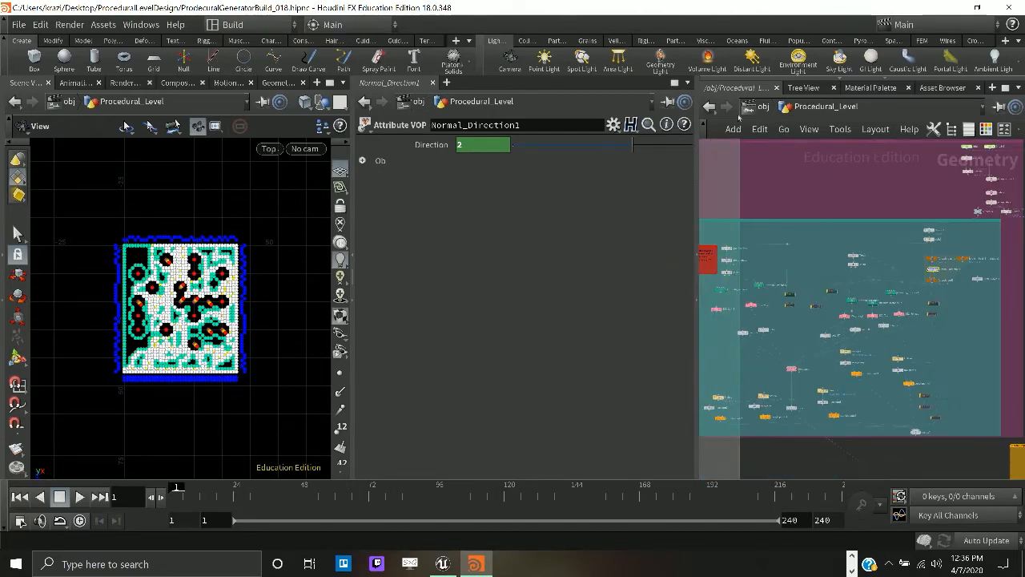
click(759, 107)
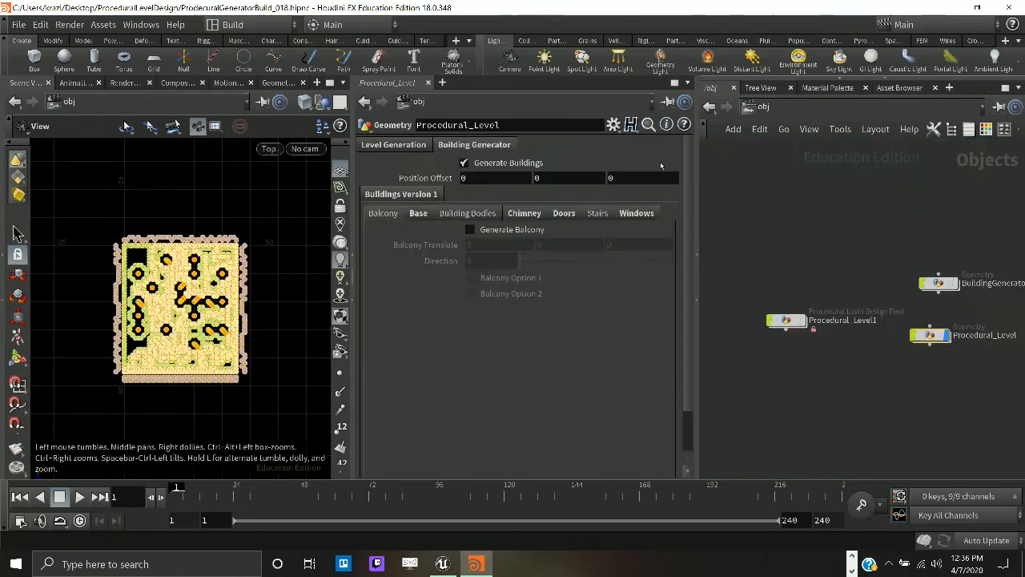
click(565, 214)
click(637, 214)
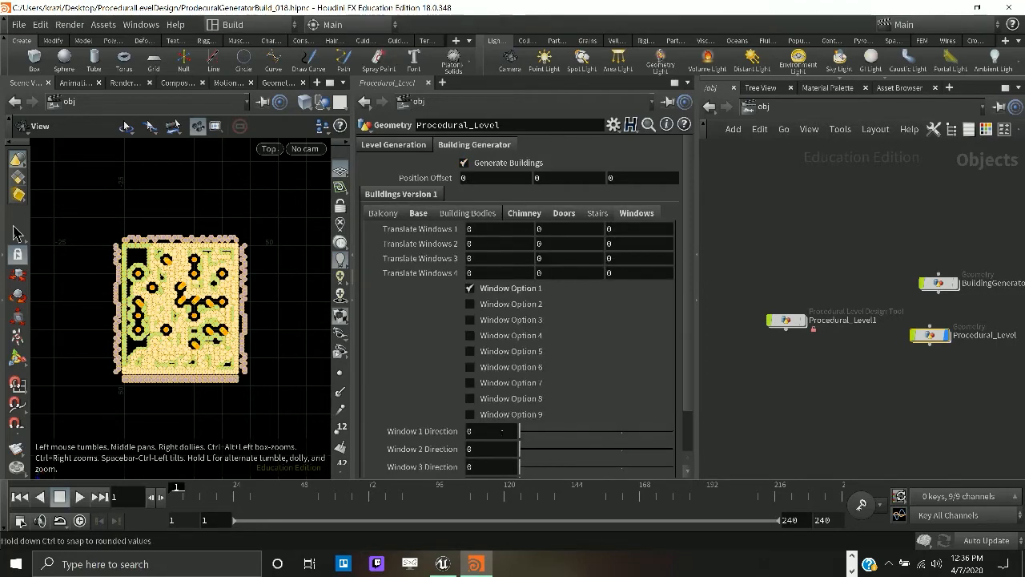
scroll(278, 320, up, 3)
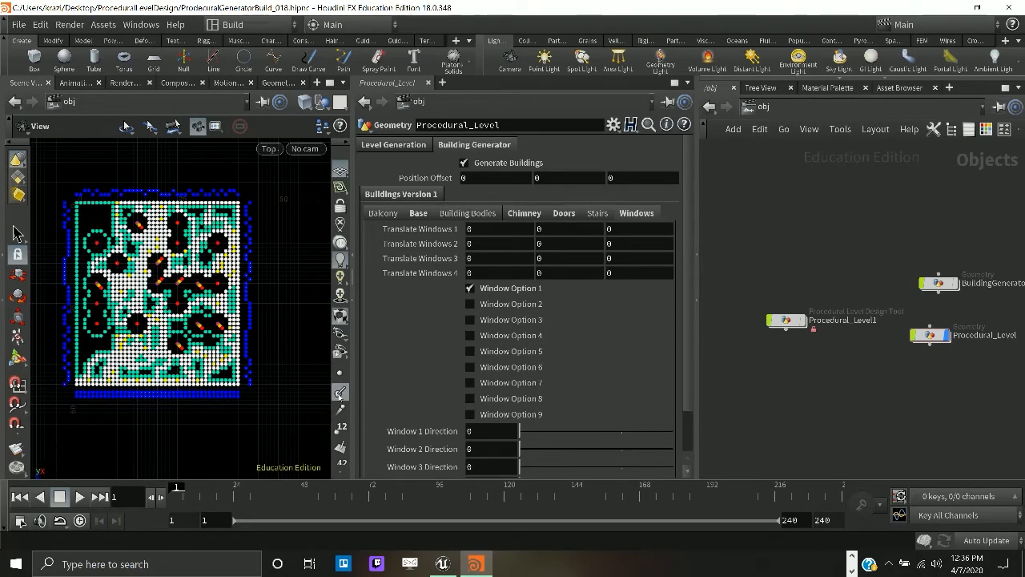
scroll(443, 390, down, 3)
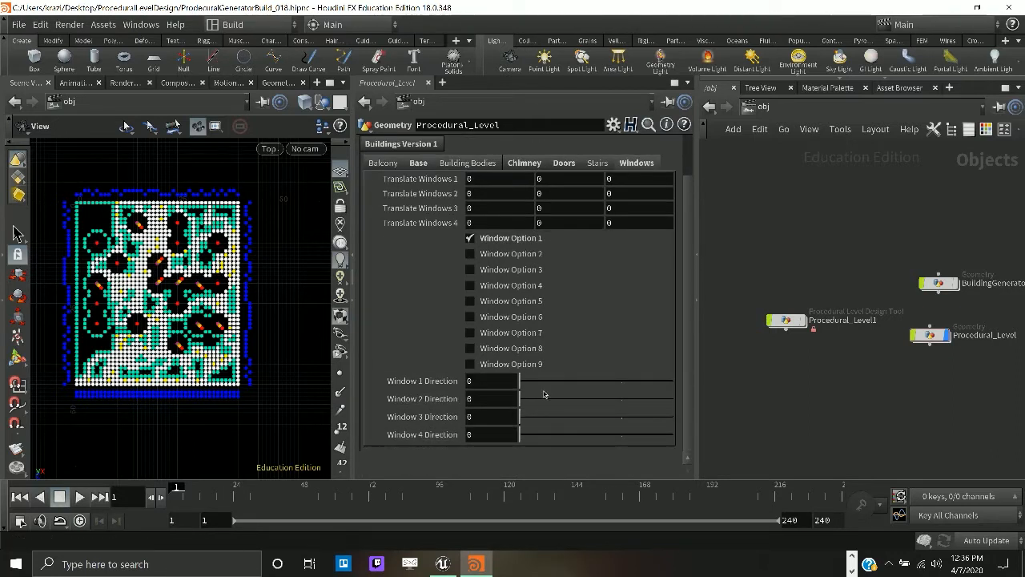
drag(560, 381, 541, 399)
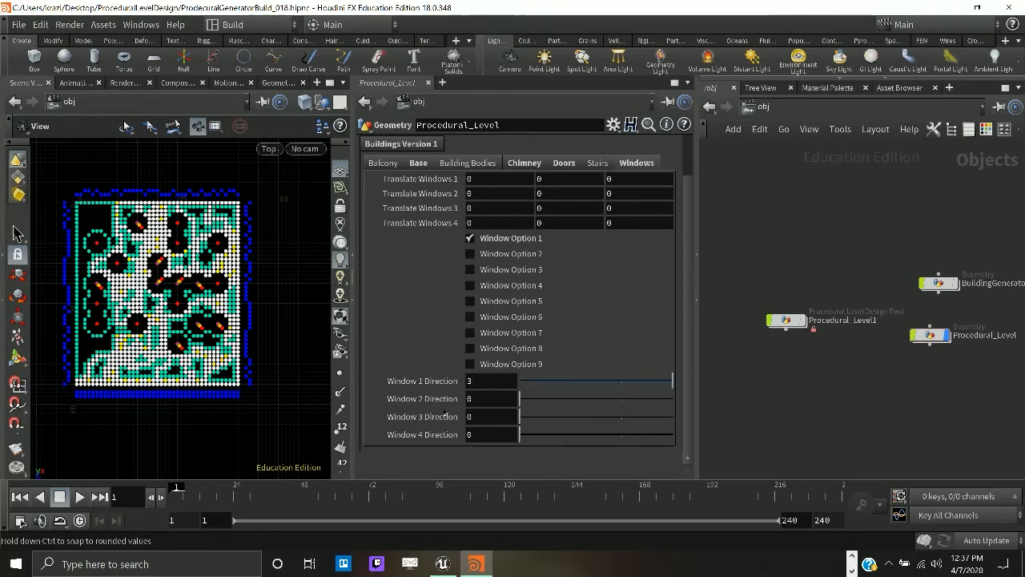
drag(445, 413, 353, 440)
- Switch to Unreal Engine, focus on the Procedural_Level_Design_Tool actor, and fly in to inspect the windows on its buildings
click(443, 564)
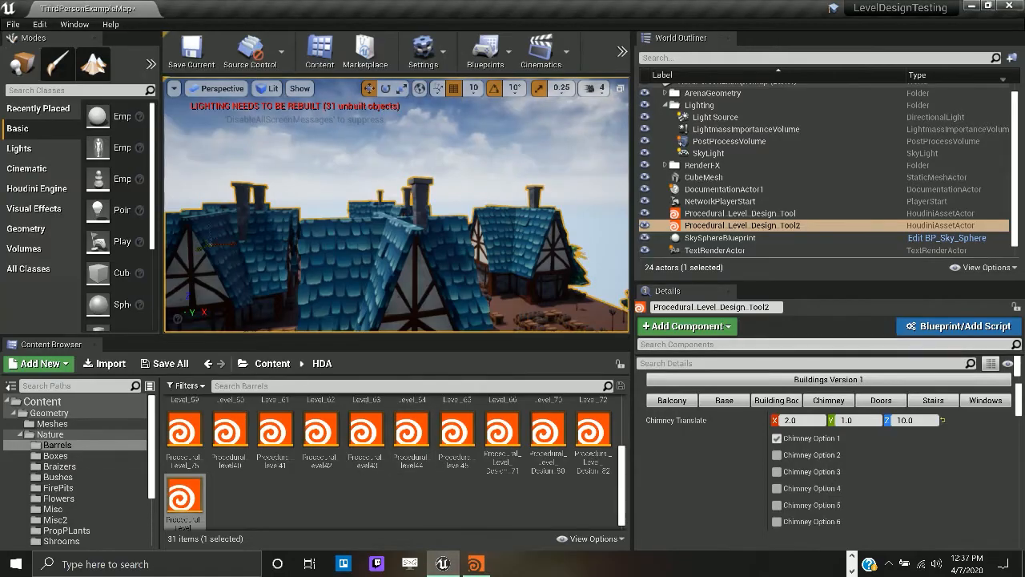
click(784, 214)
key(f)
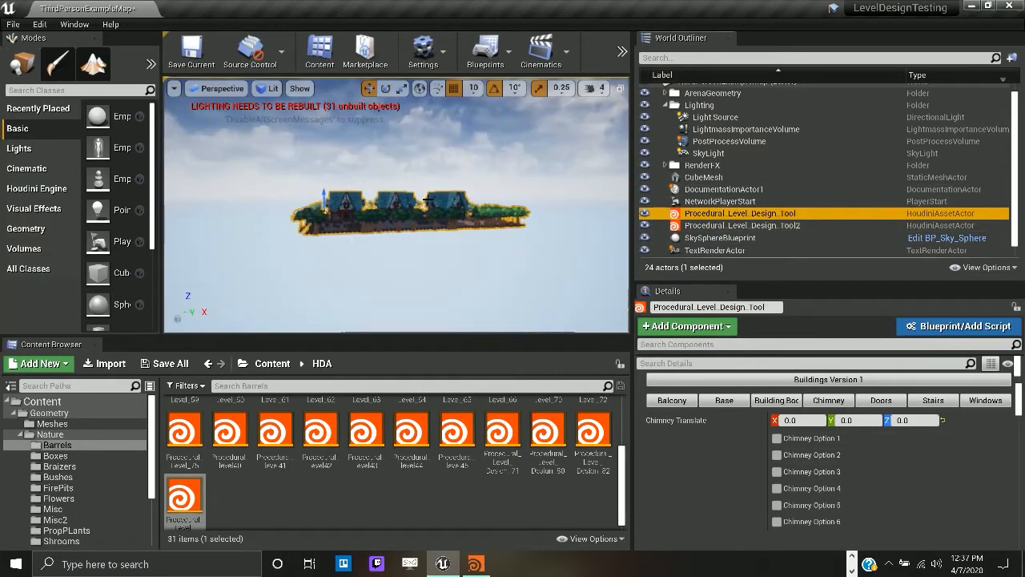
scroll(428, 200, up, 2)
key(w)
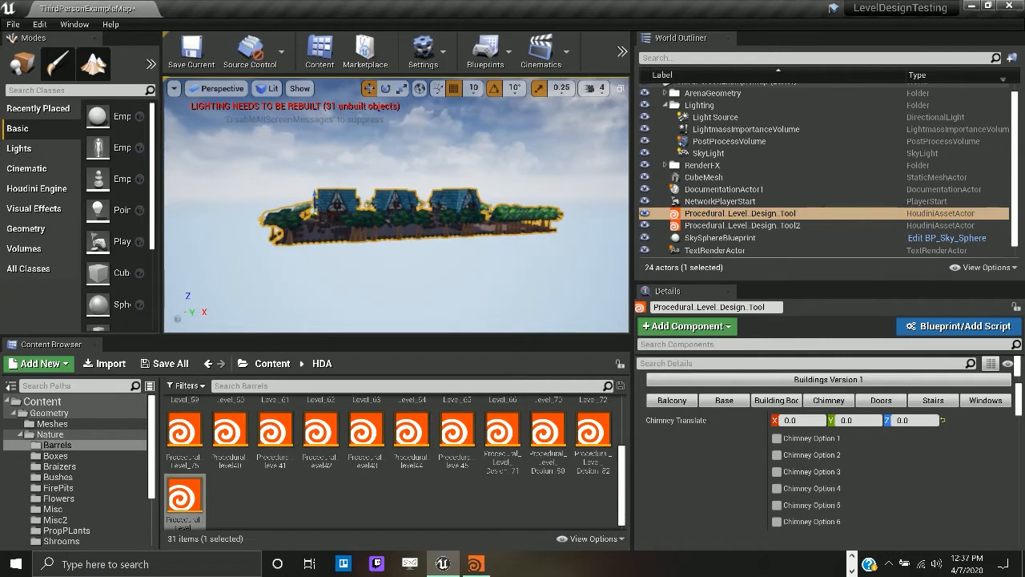
key(w)
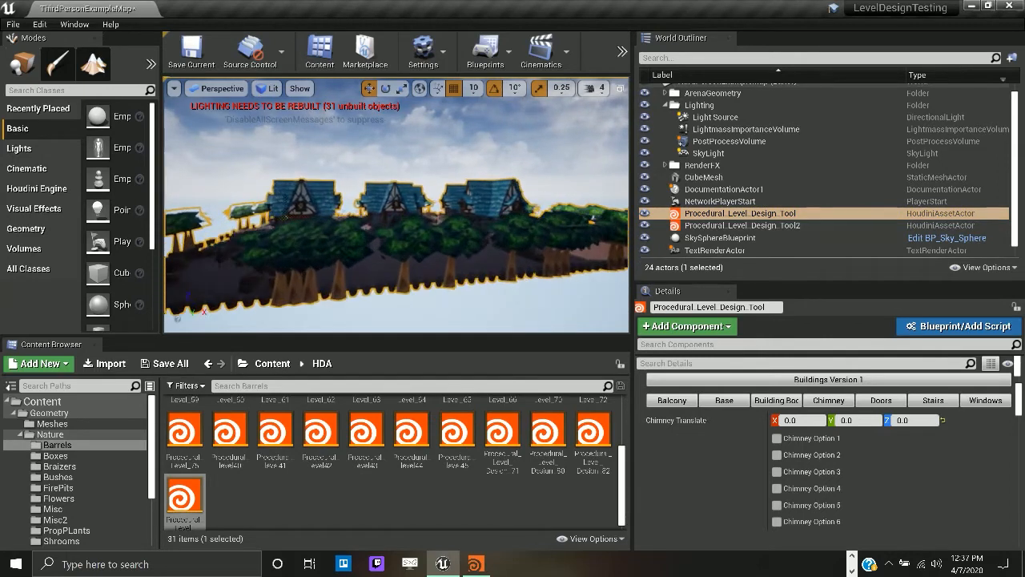
key(w)
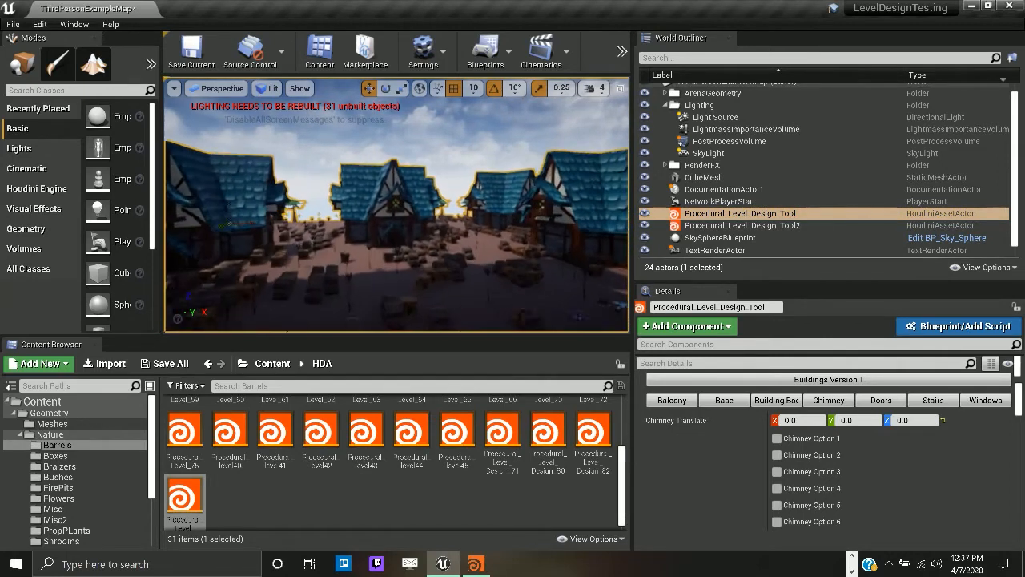
key(w)
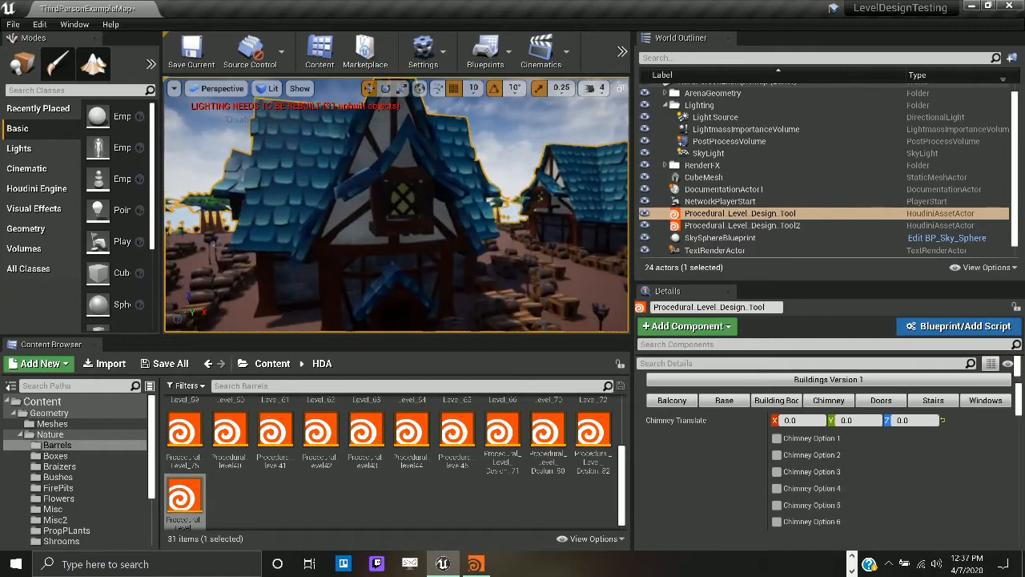
key(w)
key(s)
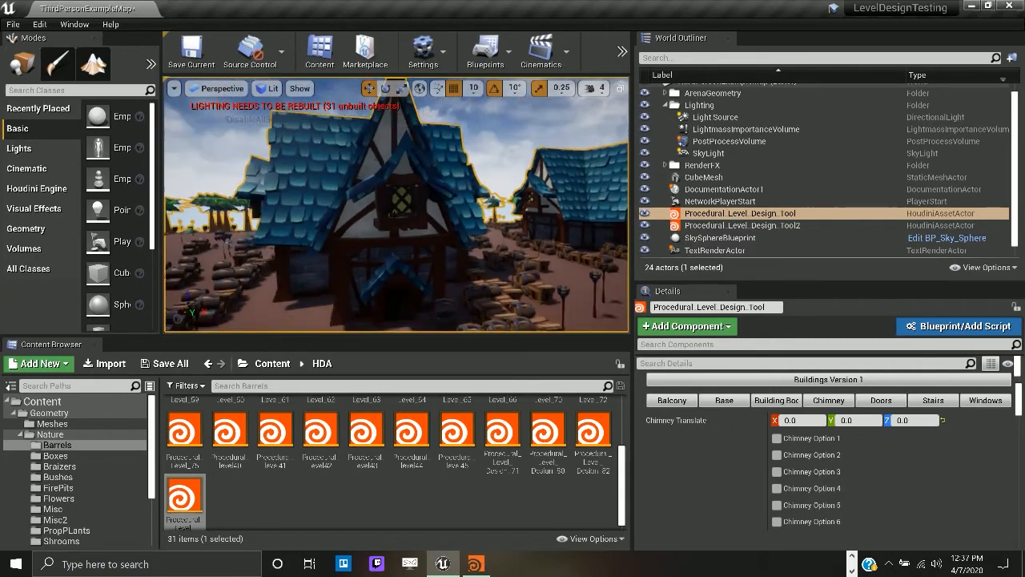
key(w)
right_drag(437, 223, 479, 247)
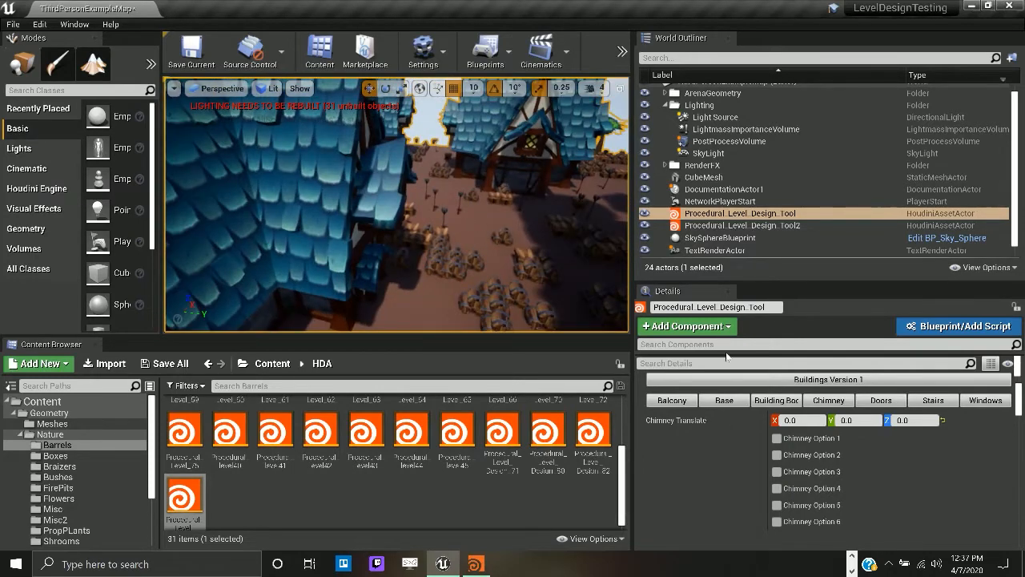
- Try a Window 1 Direction of 1 for the selected level's buildings, and set it to 2
click(987, 401)
scroll(787, 465, down, 5)
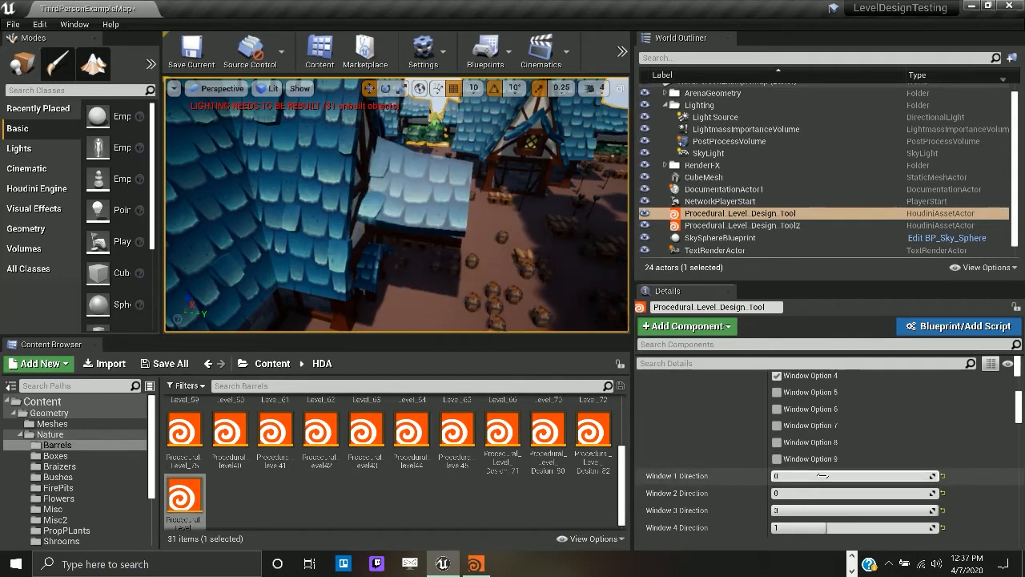
right_drag(418, 214, 386, 196)
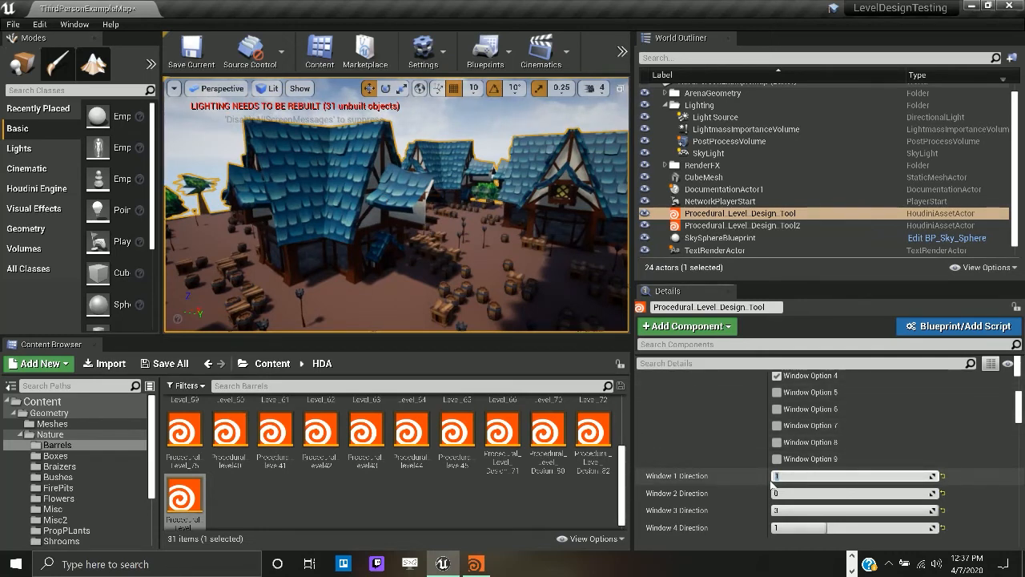
key(Return)
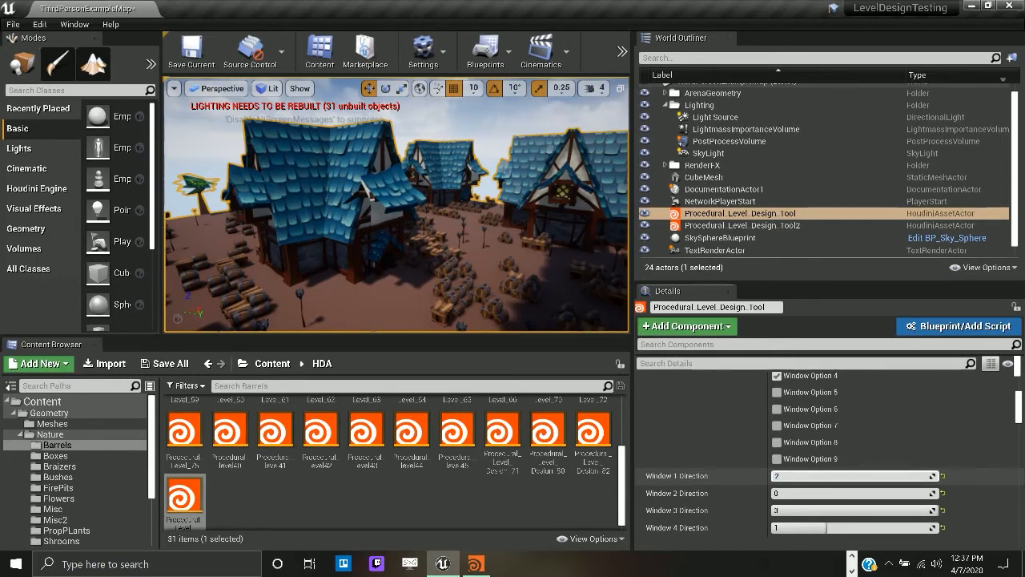
key(Return)
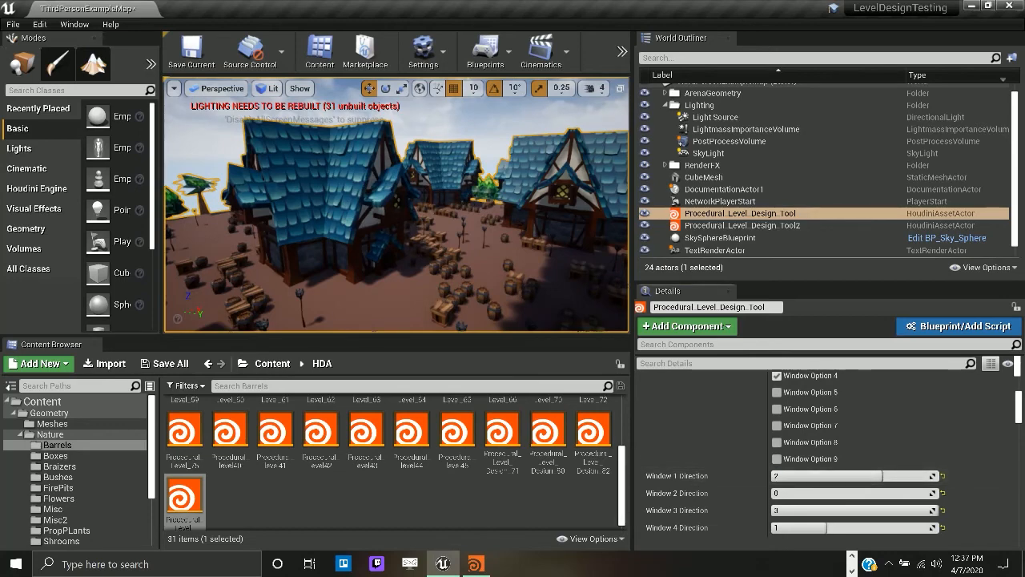
- Look over the level's buildings and surrounding trees, and start playing the level in the viewport
right_drag(425, 265, 541, 240)
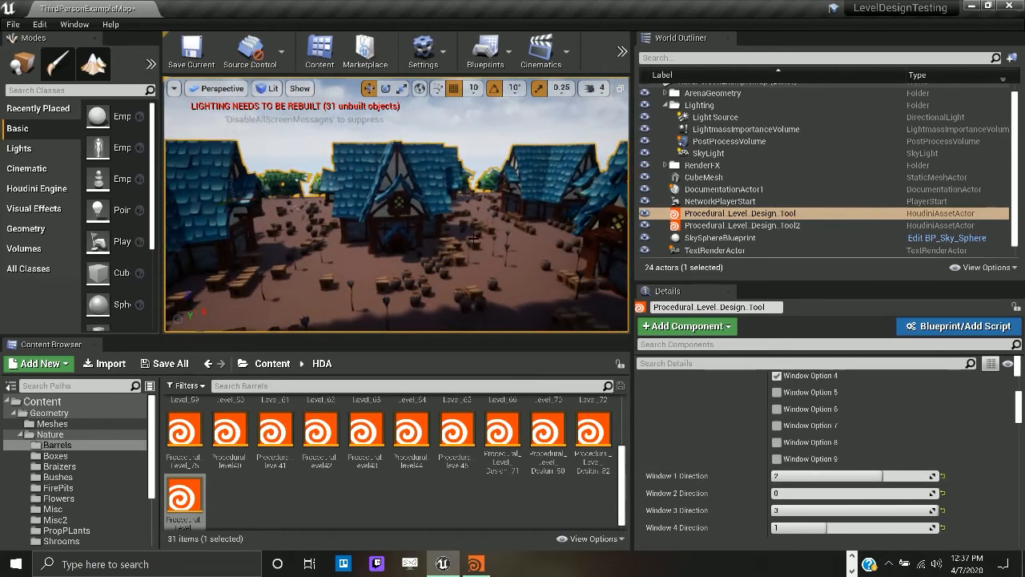
right_drag(456, 242, 619, 69)
click(623, 59)
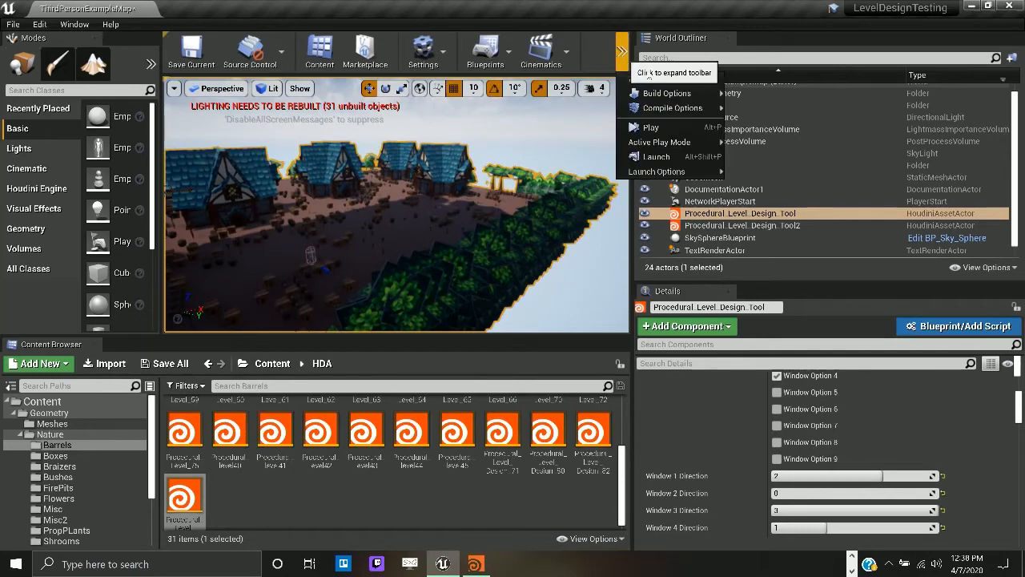
click(667, 128)
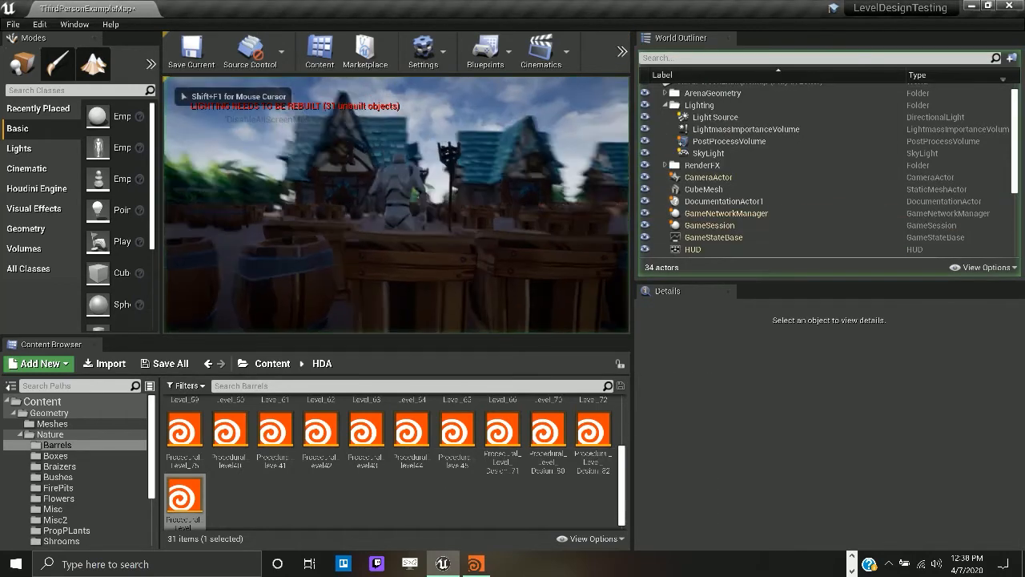
- Run and jump the character past the level's barrels, crates, torches and buildings, and stop the play session
key(w)
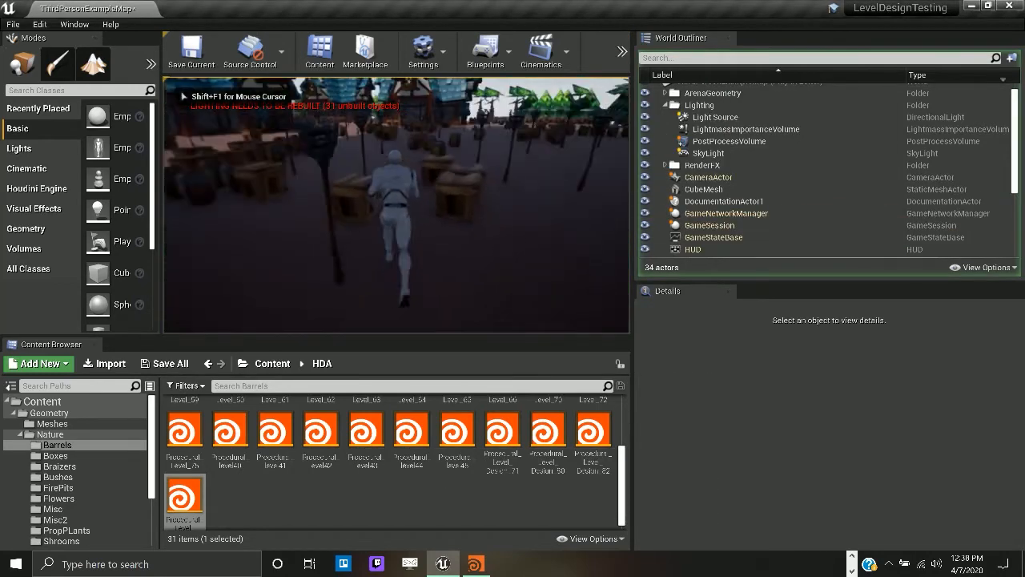
key(w)
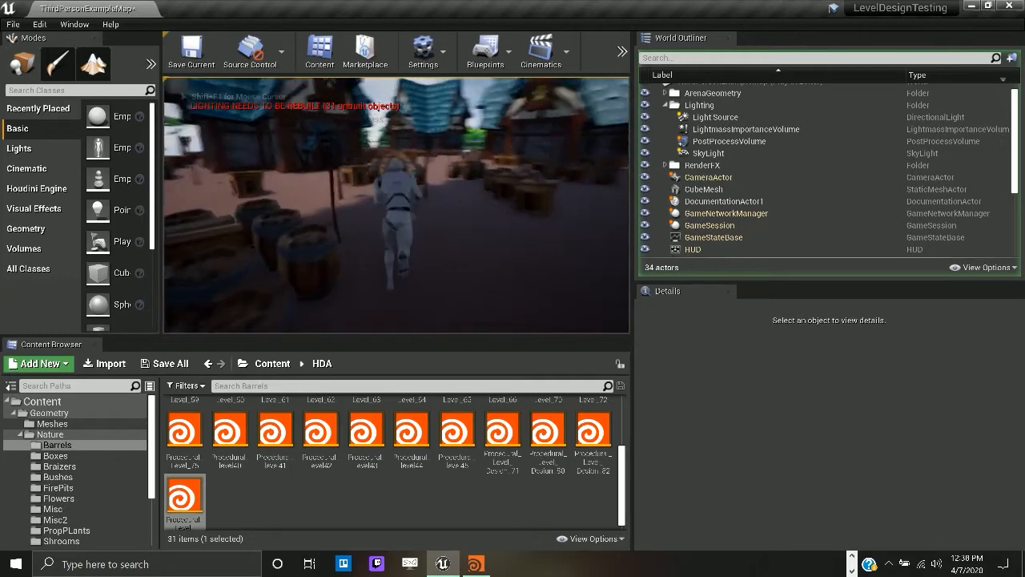
key(w)
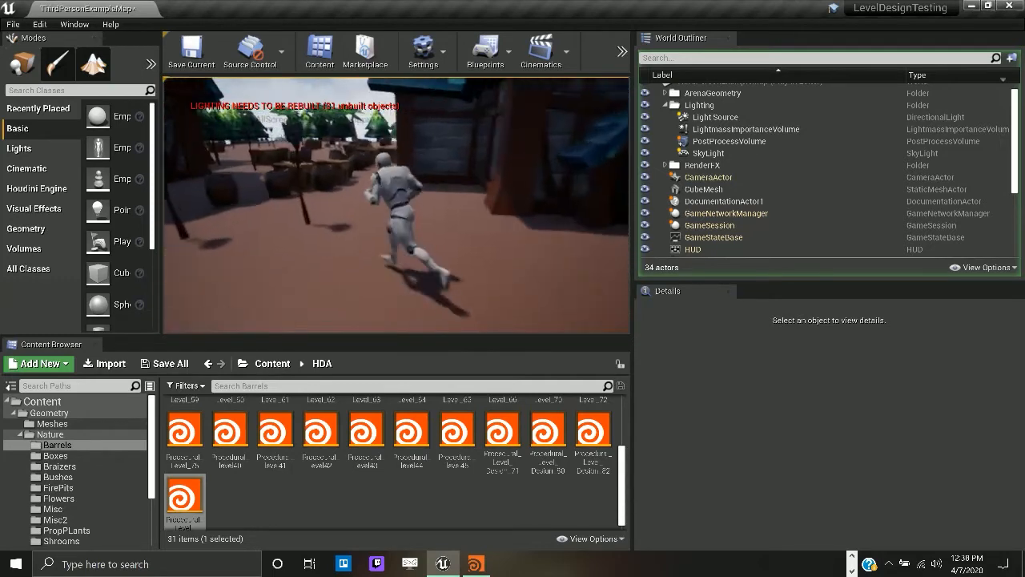
key(w)
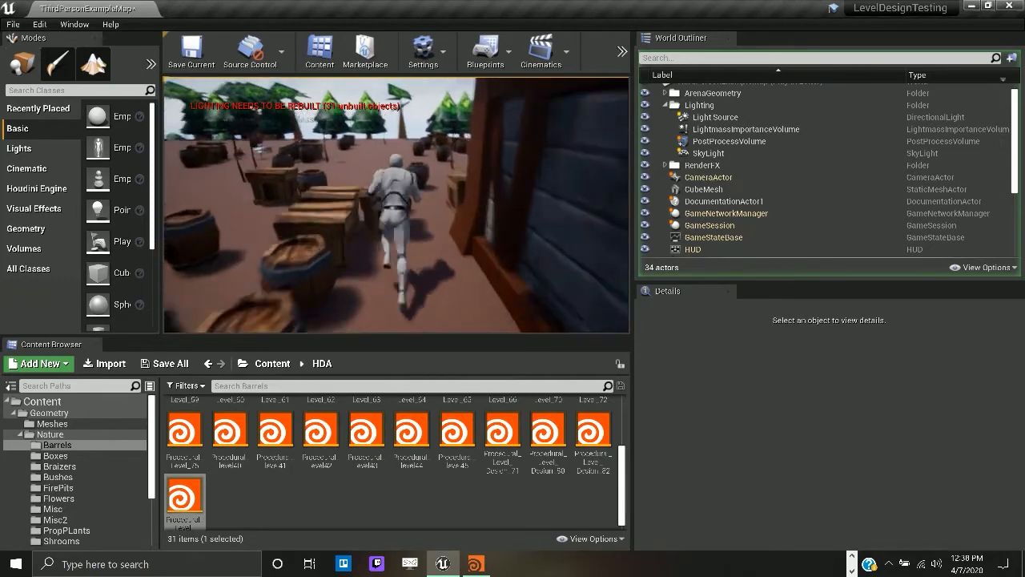
key(w)
key(space)
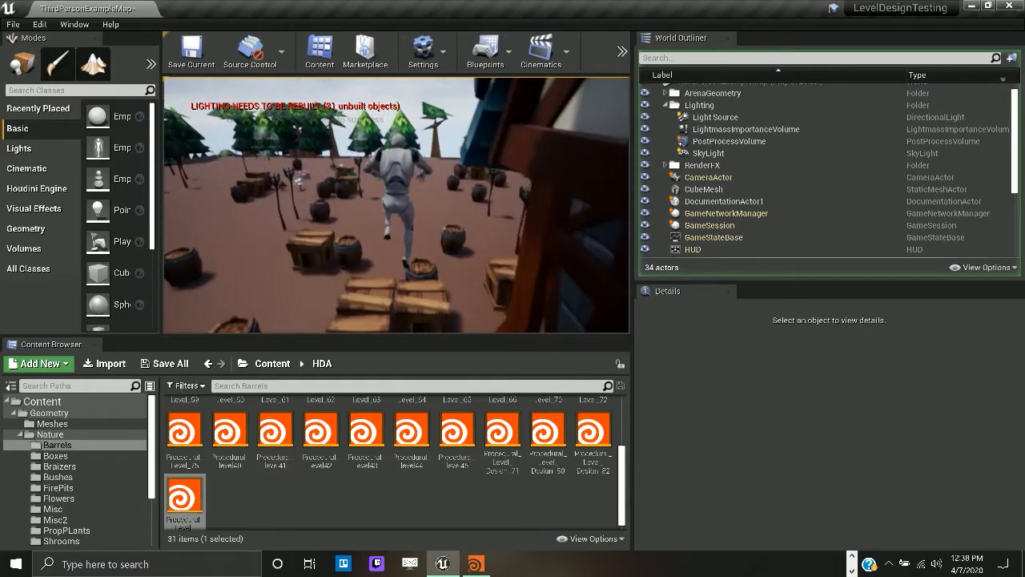
key(w)
key(d)
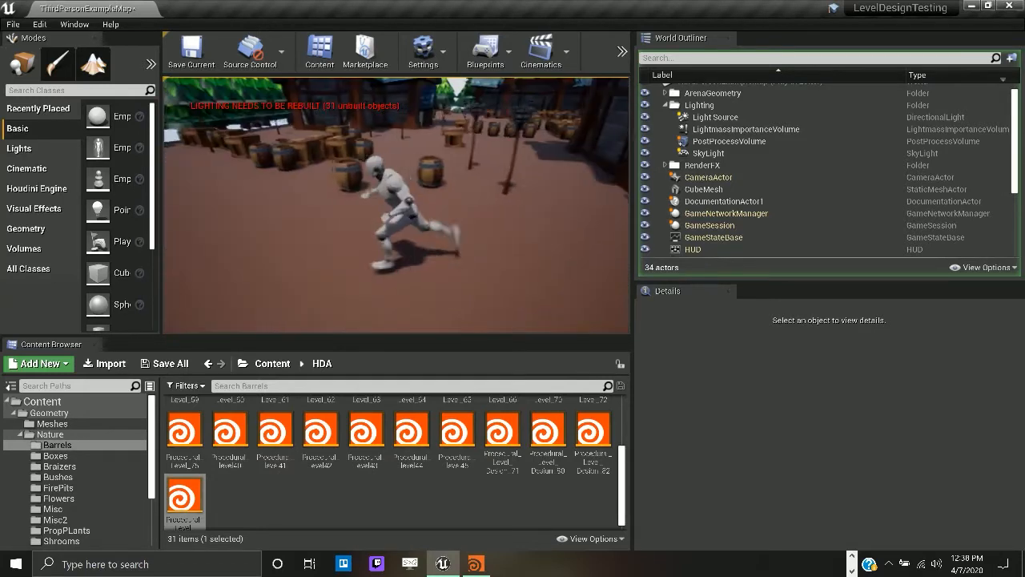
key(s)
key(d)
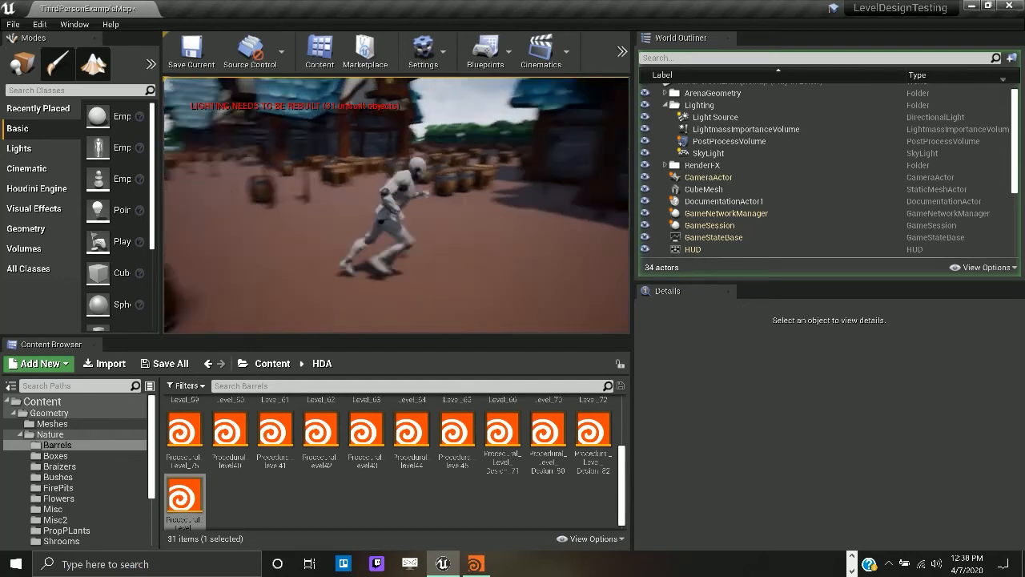
key(a)
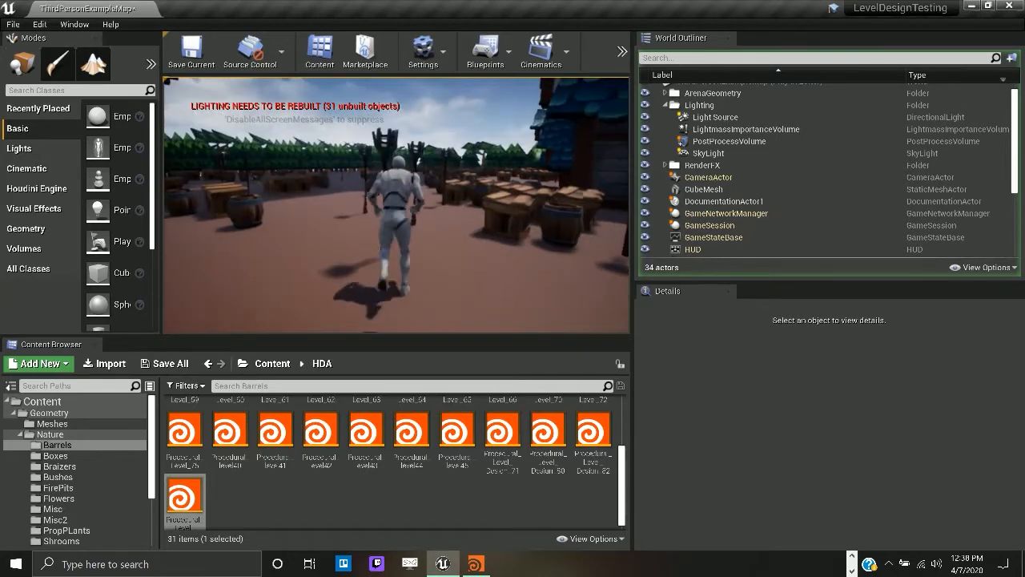
key(Escape)
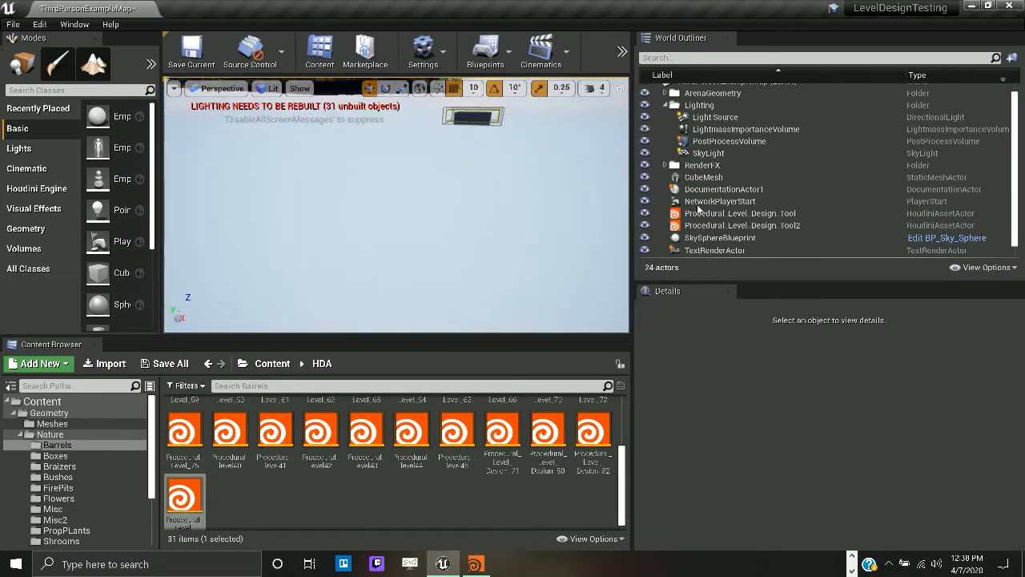
- Select the Procedural_Level_Design_Tool actor, view its whole layout, and fly down to the mushrooms, barrels and crates on the ground
click(733, 225)
click(682, 214)
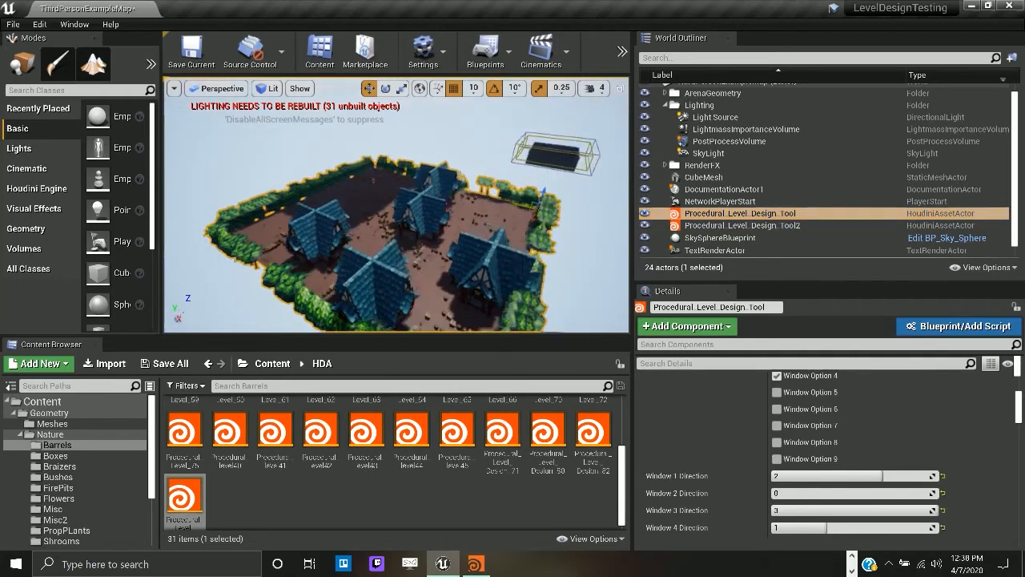
alt+drag(396, 217, 281, 244)
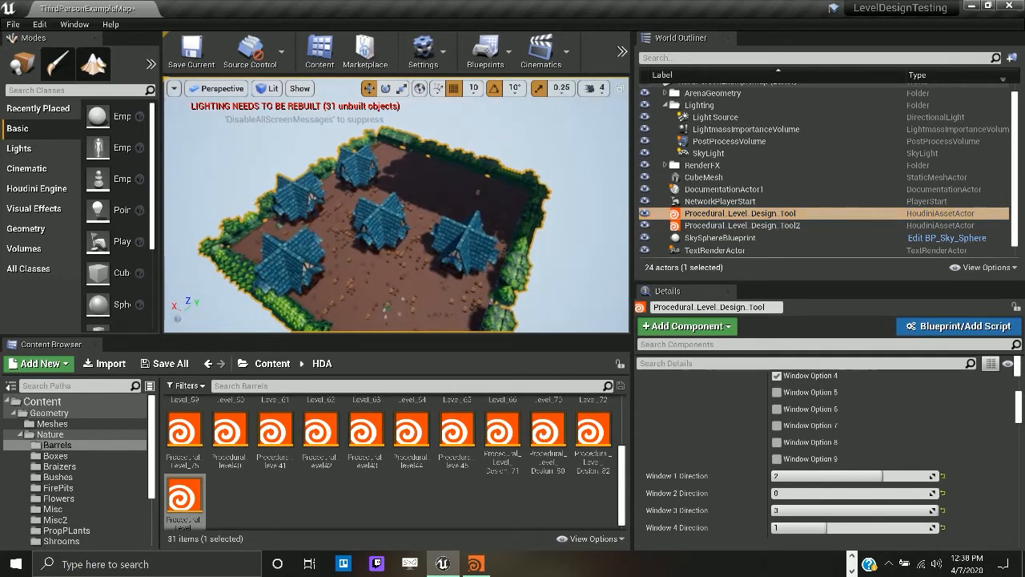
key(w)
right_drag(397, 205, 396, 164)
key(w)
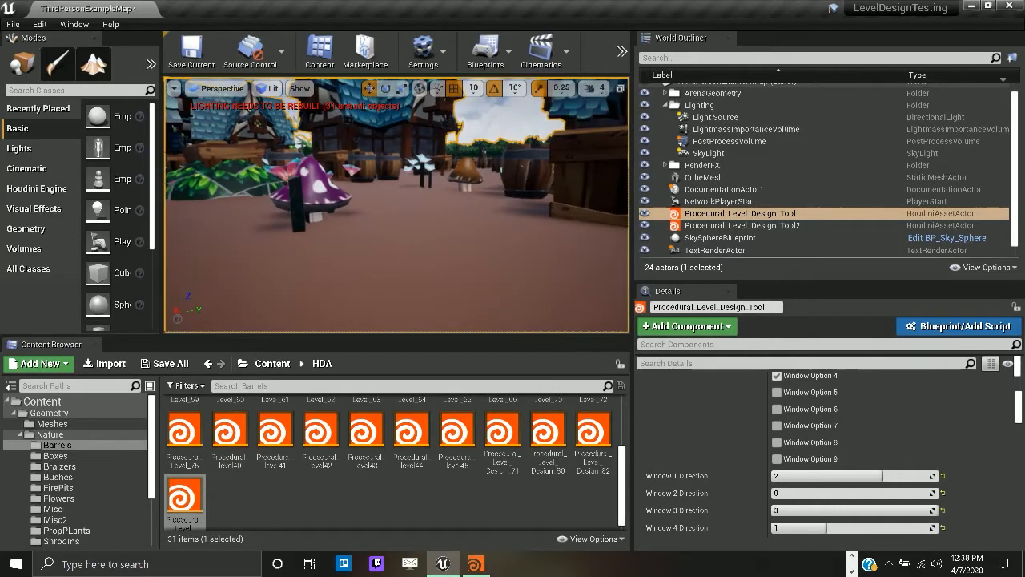
middle_drag(395, 164, 383, 141)
right_drag(383, 141, 375, 142)
key(d)
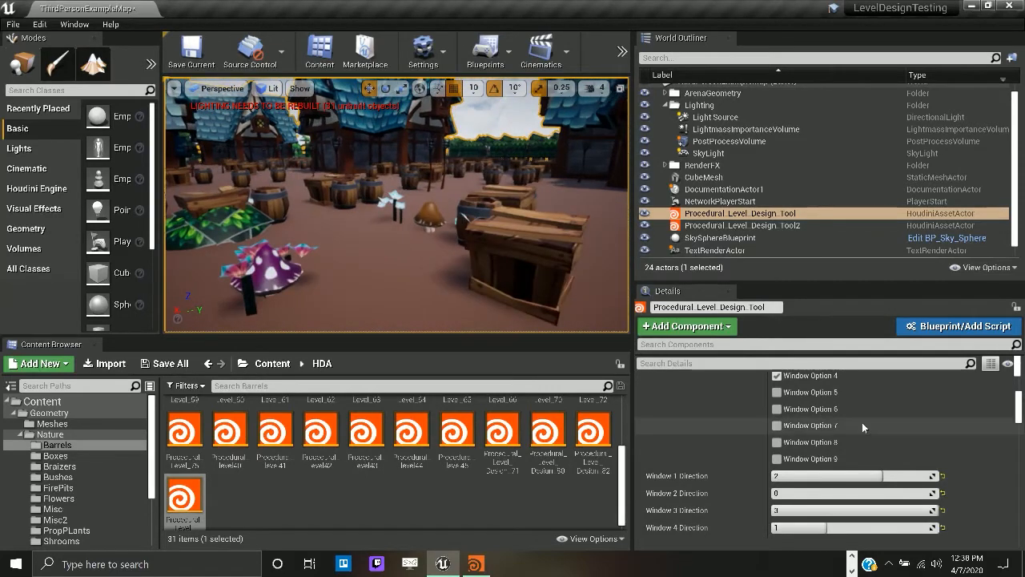
- Find the barrel among the actor's Houdini instanced inputs, and look through the project's Geometry folders, including Village's Buildings
scroll(864, 420, down, 8)
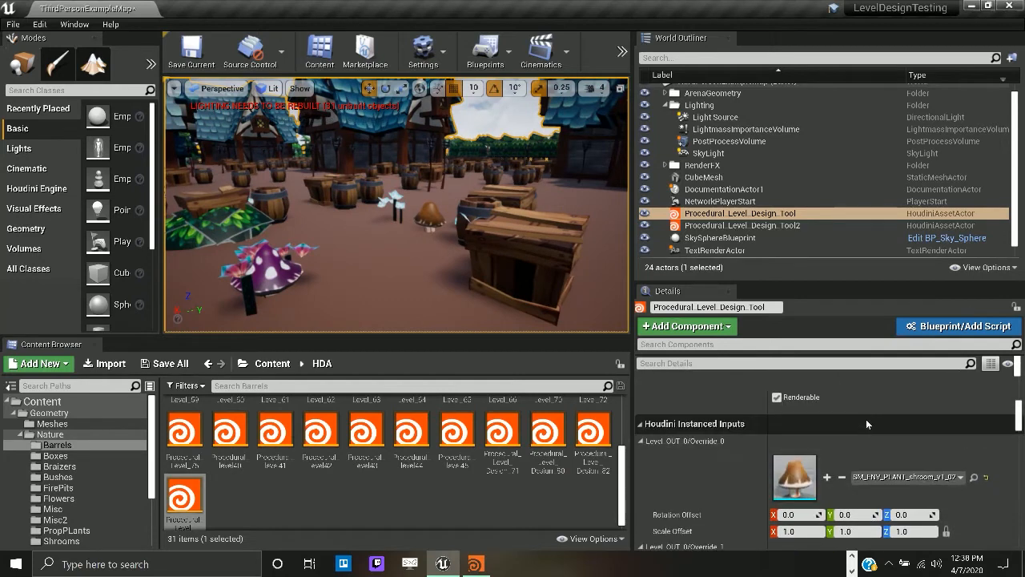
scroll(866, 419, down, 8)
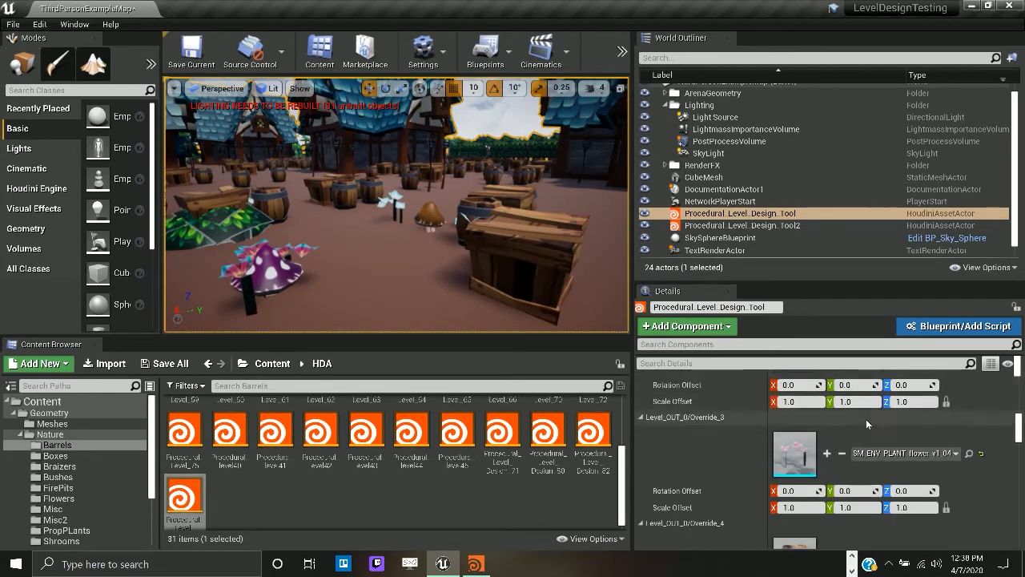
scroll(866, 419, down, 3)
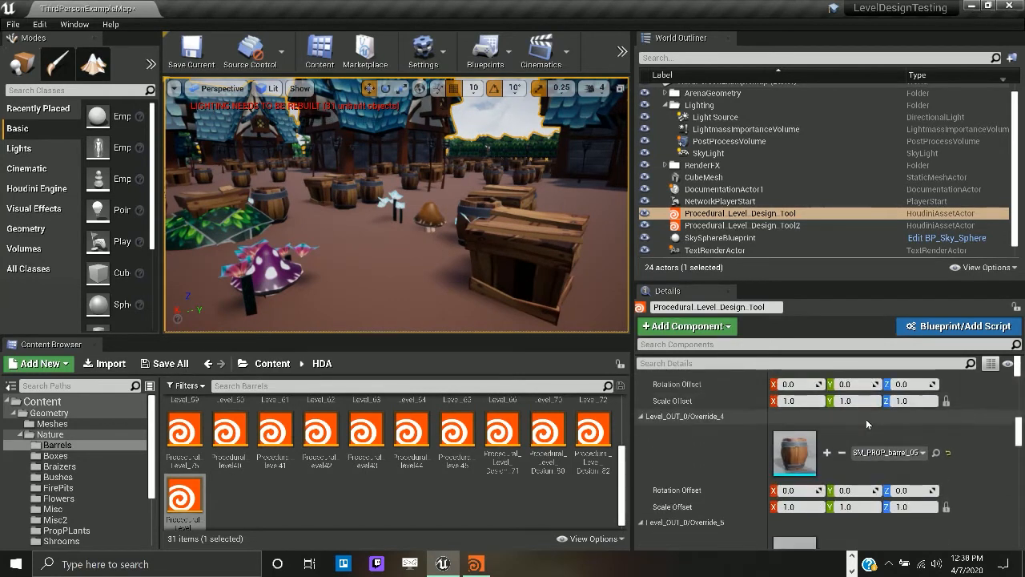
click(272, 364)
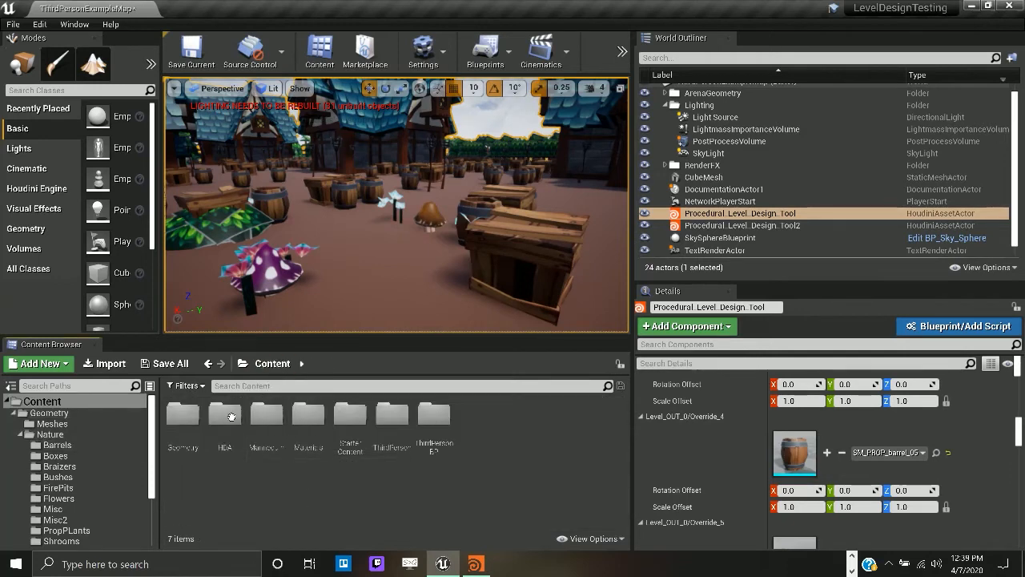
double_click(184, 417)
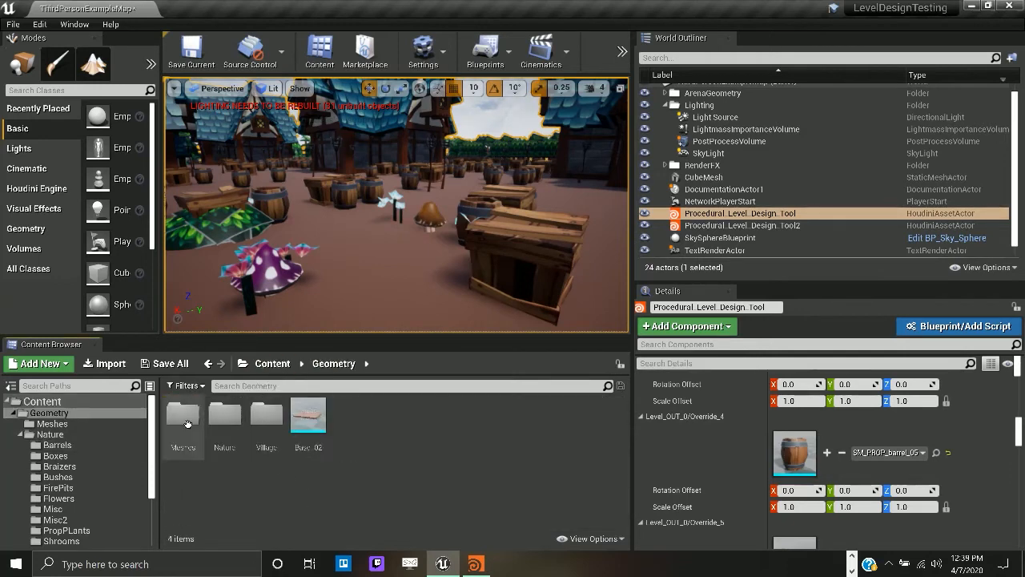
double_click(271, 420)
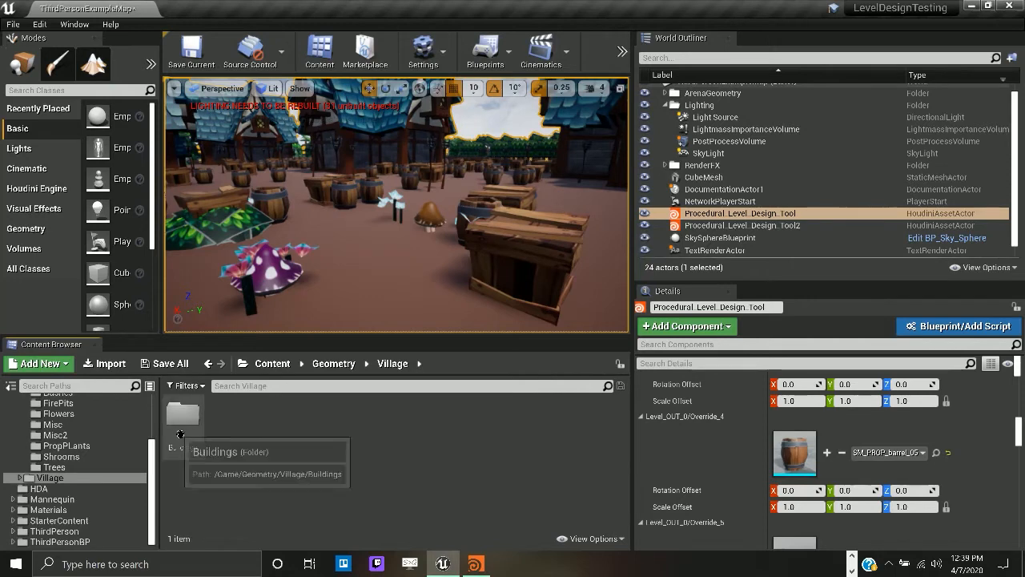
double_click(199, 434)
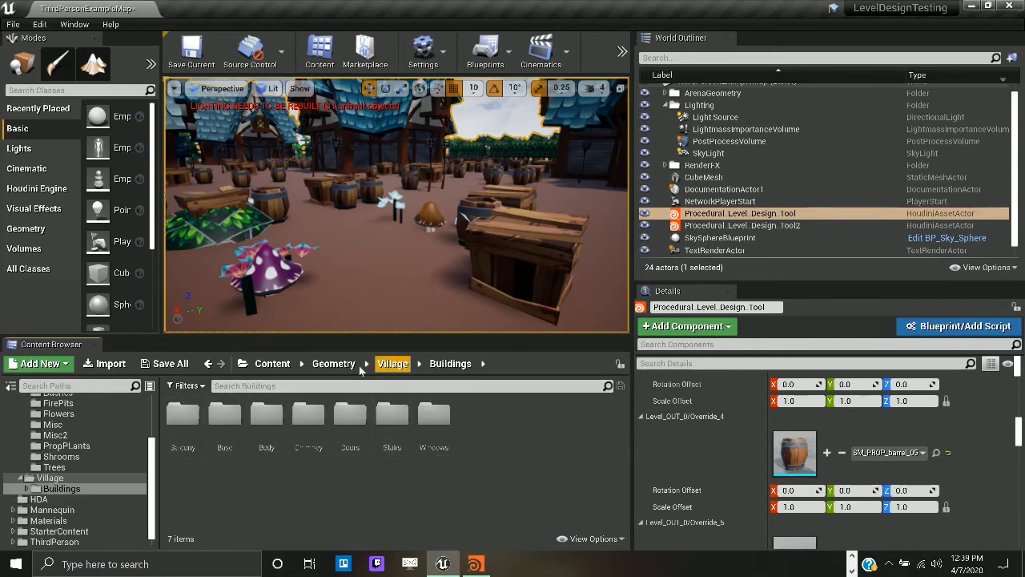
click(334, 364)
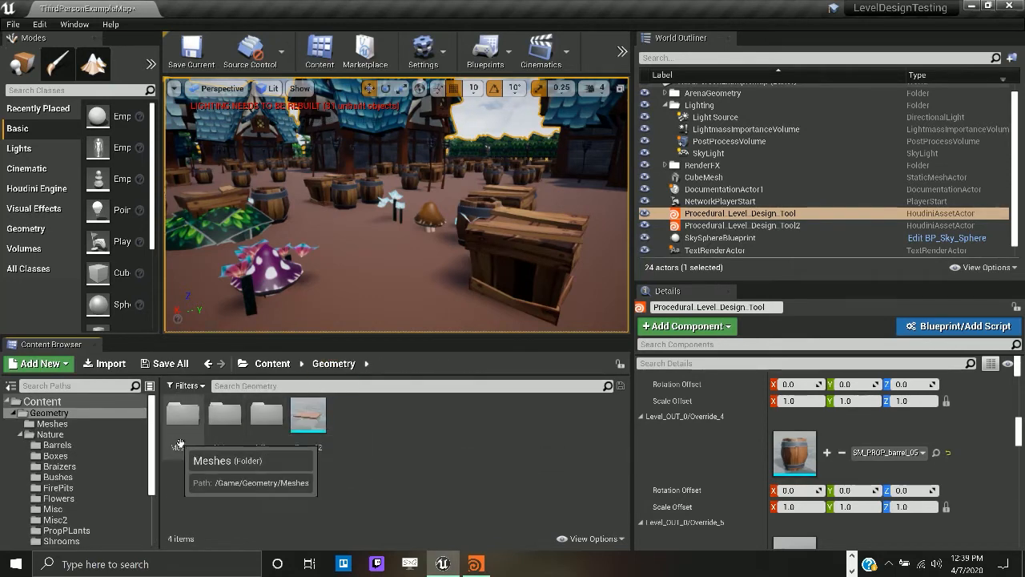
click(272, 364)
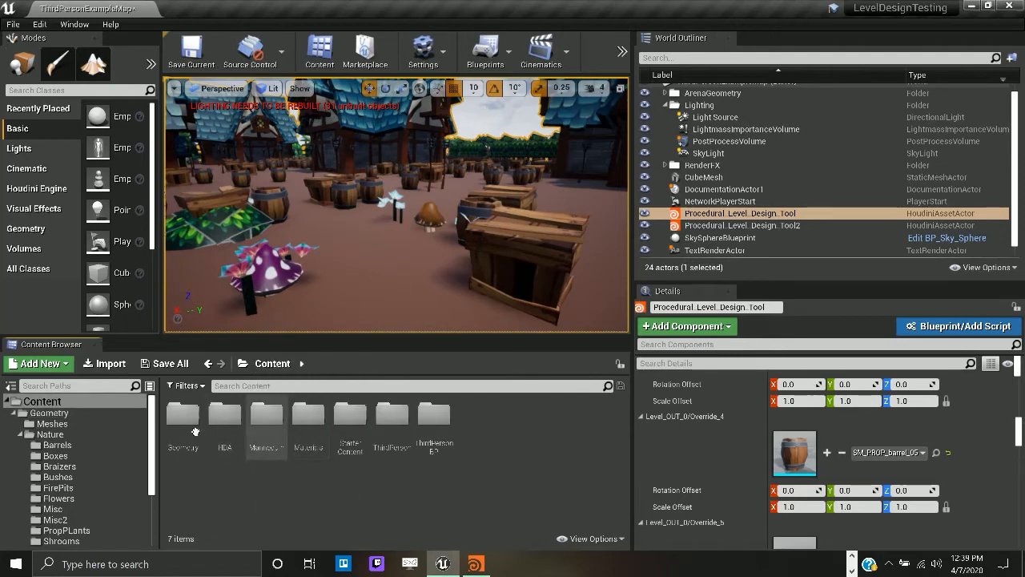
- Replace the barrel mesh in Level_OUT_0/Override_4 with SM_ENV_PLANT_bush_v2_05 from Nature's Bushes folder, and look over the level's props
double_click(195, 433)
double_click(224, 421)
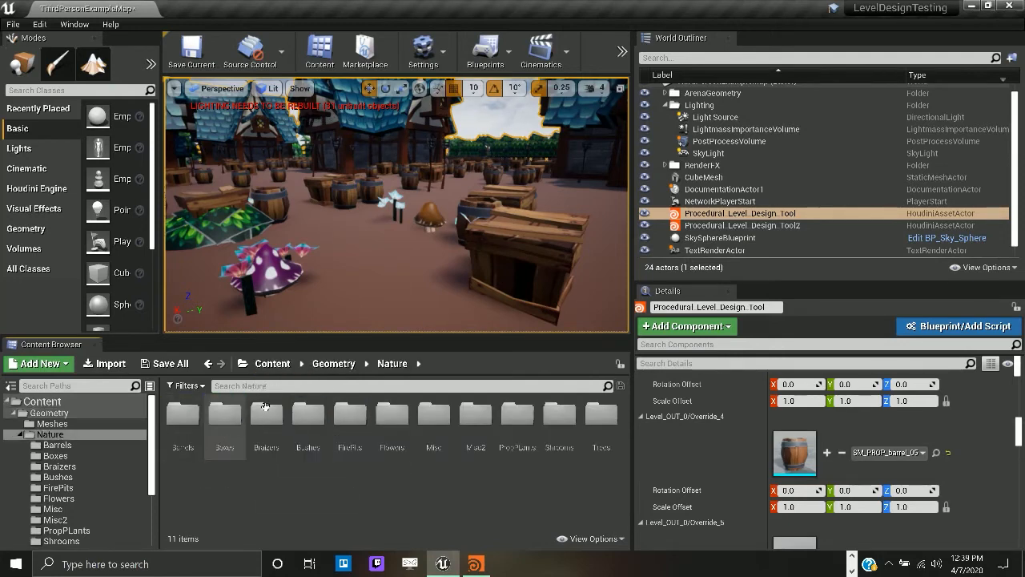
double_click(317, 433)
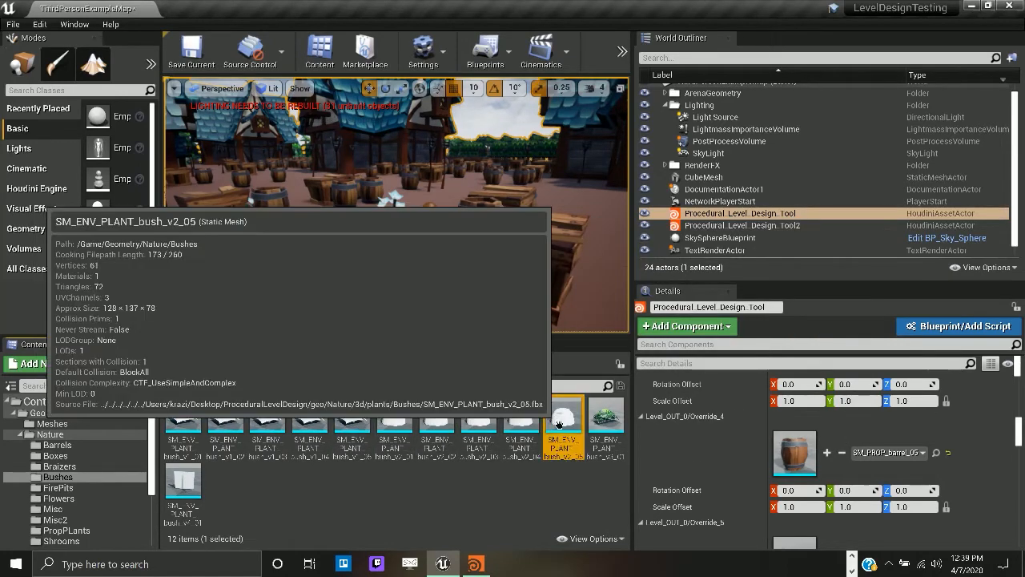
drag(555, 420, 799, 461)
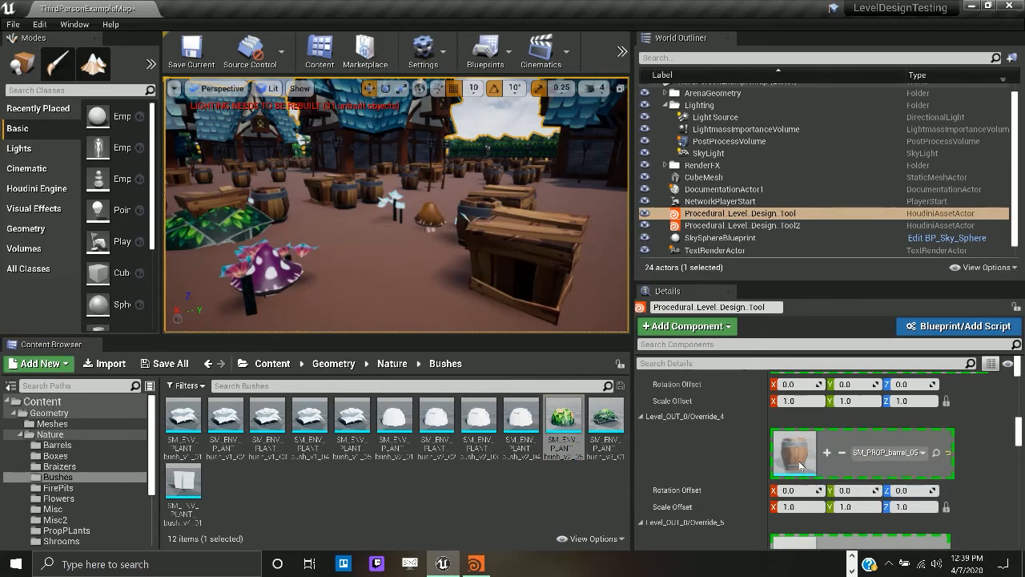
scroll(398, 202, down, 5)
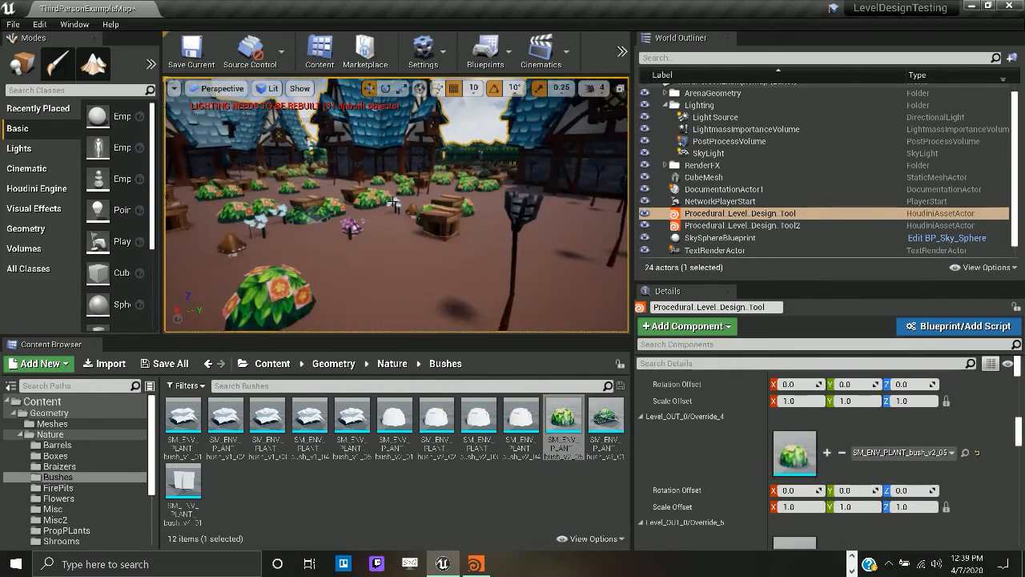
right_drag(398, 202, 332, 202)
mouse_move(432, 293)
right_down()
mouse_move(433, 304)
mouse_move(433, 293)
right_up()
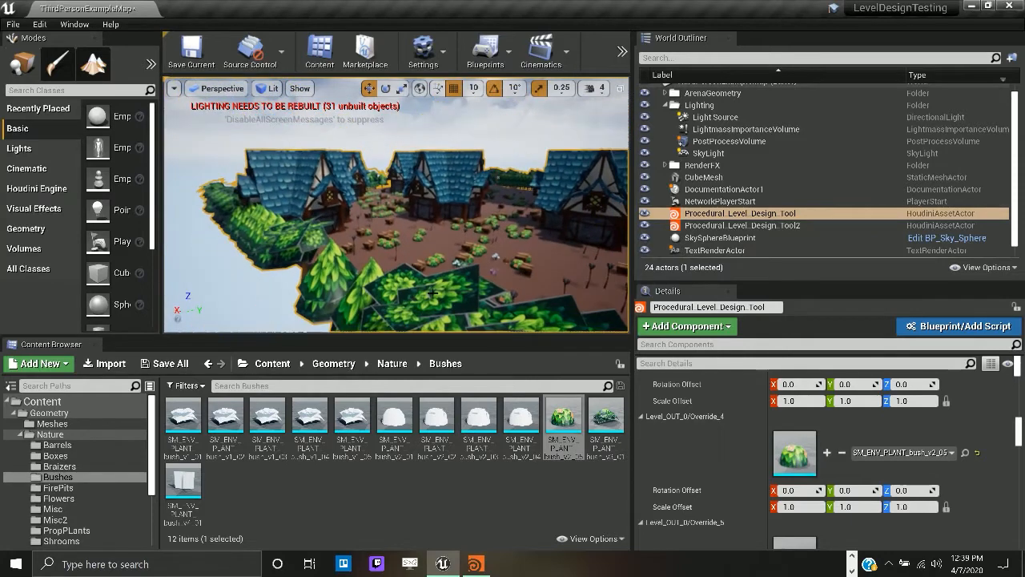
right_drag(440, 328, 432, 360)
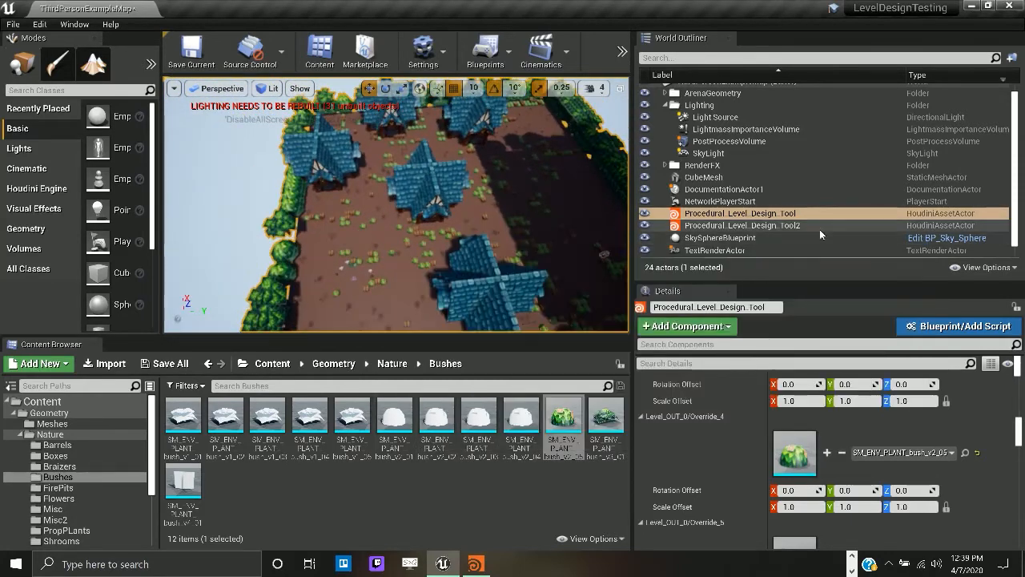
- Move Procedural_Level_Design_Tool2 sideways, clear of the smaller level, and focus on the Procedural_Level_Design_Tool actor
click(819, 226)
key(f)
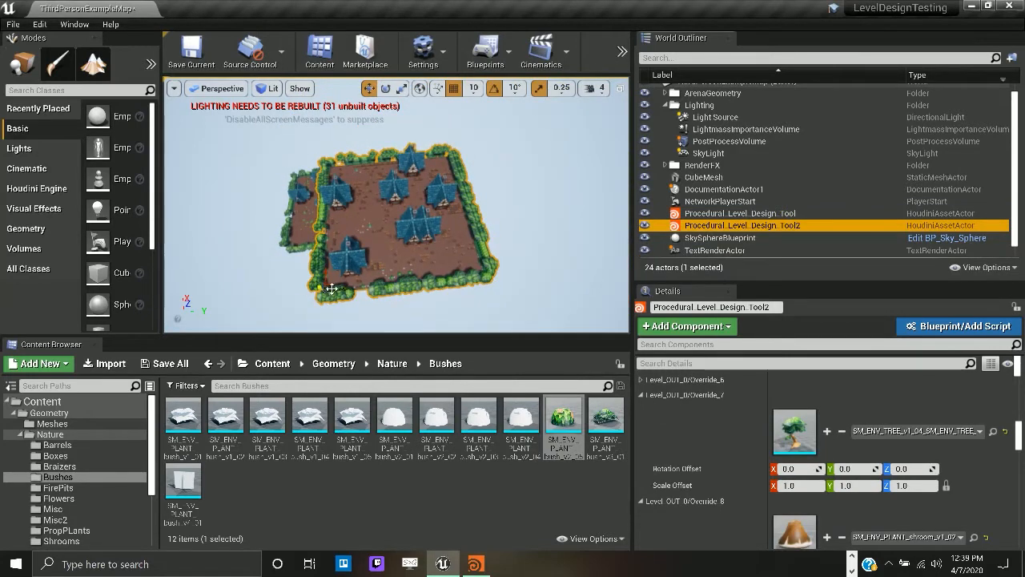
drag(338, 287, 489, 268)
click(350, 245)
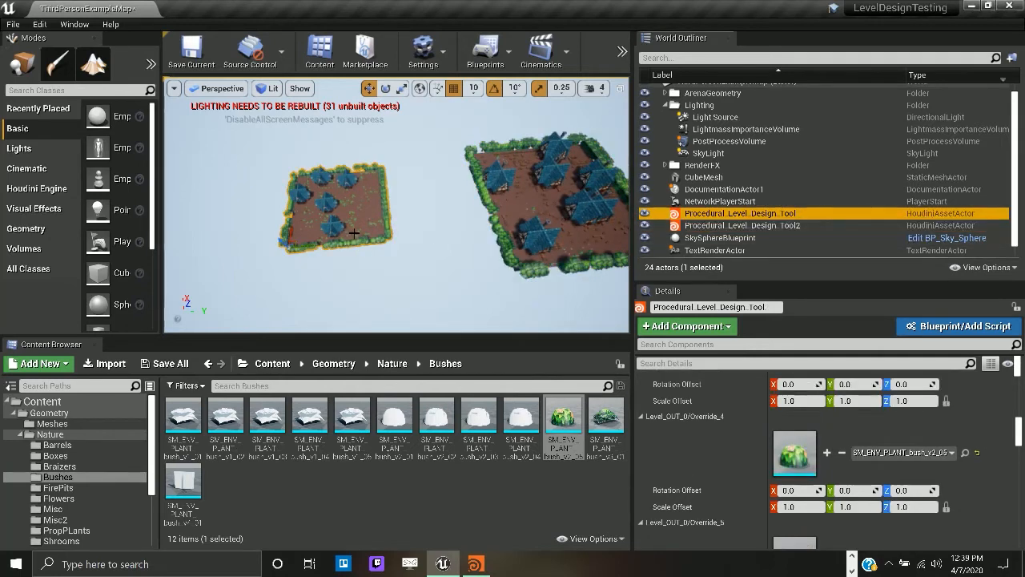
key(f)
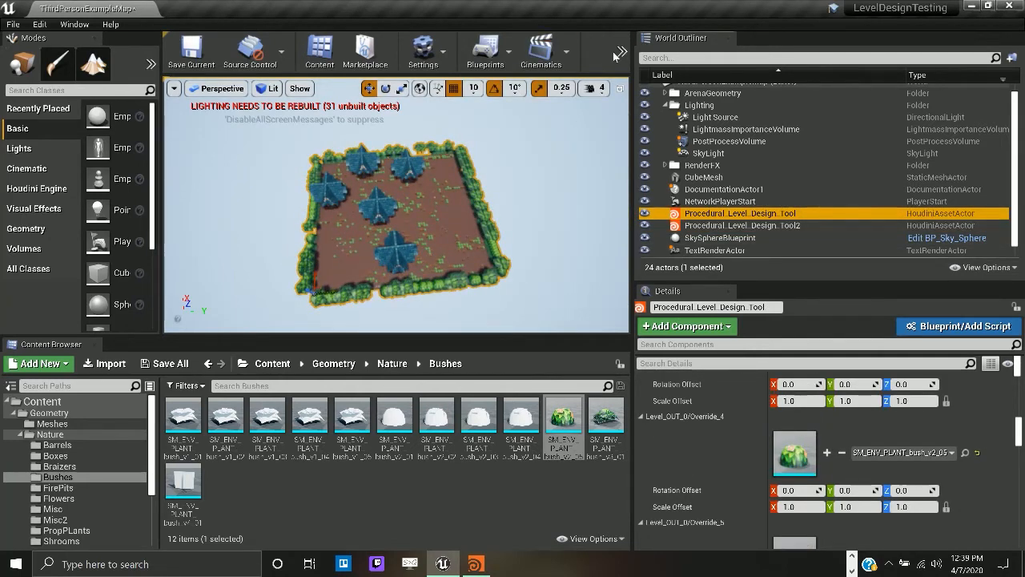
- Play the level, run the character among the flowering bushes, crates and buildings, and stop the play session
click(621, 55)
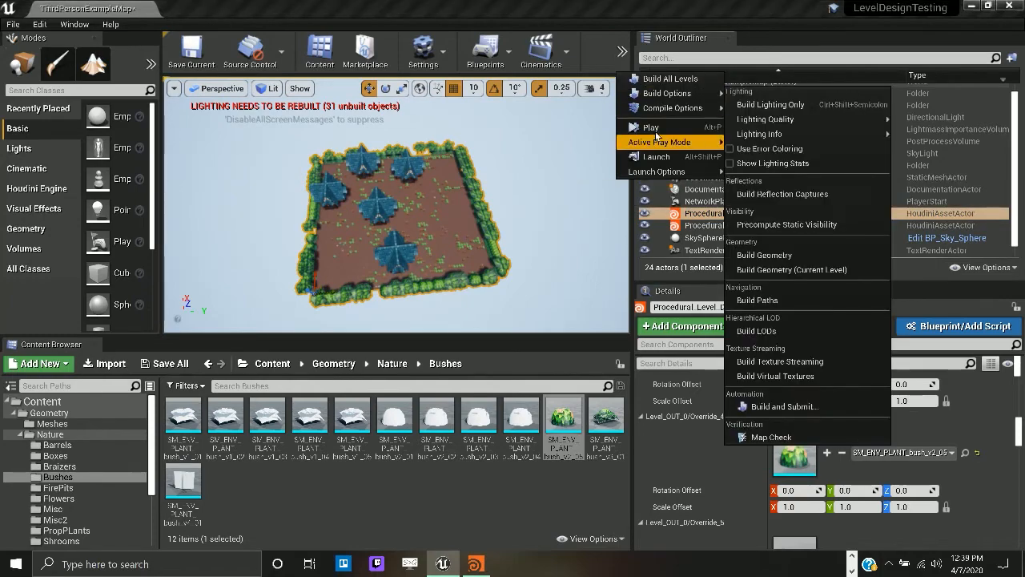
click(573, 173)
key(w)
key(space)
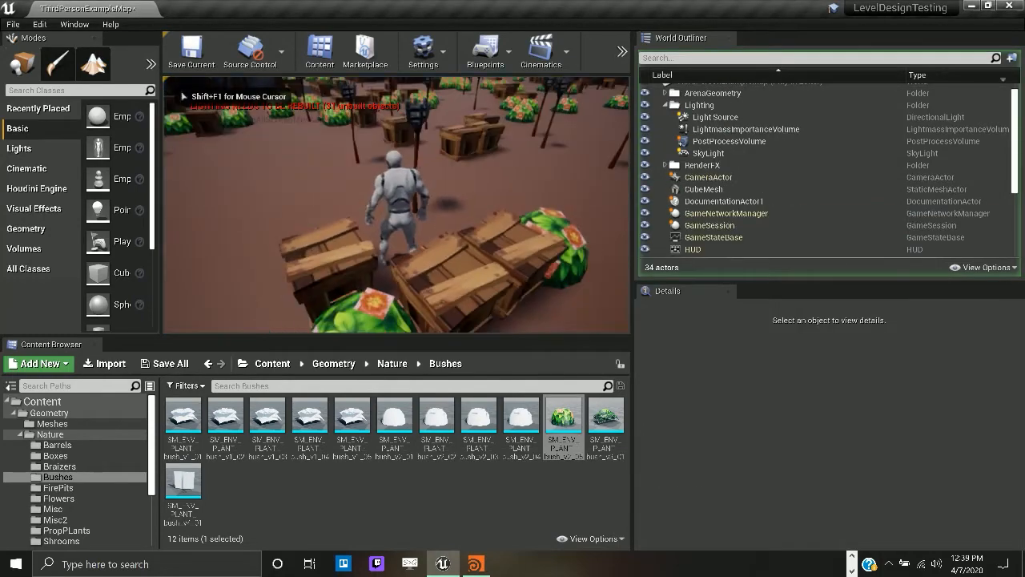
key(w)
key(a)
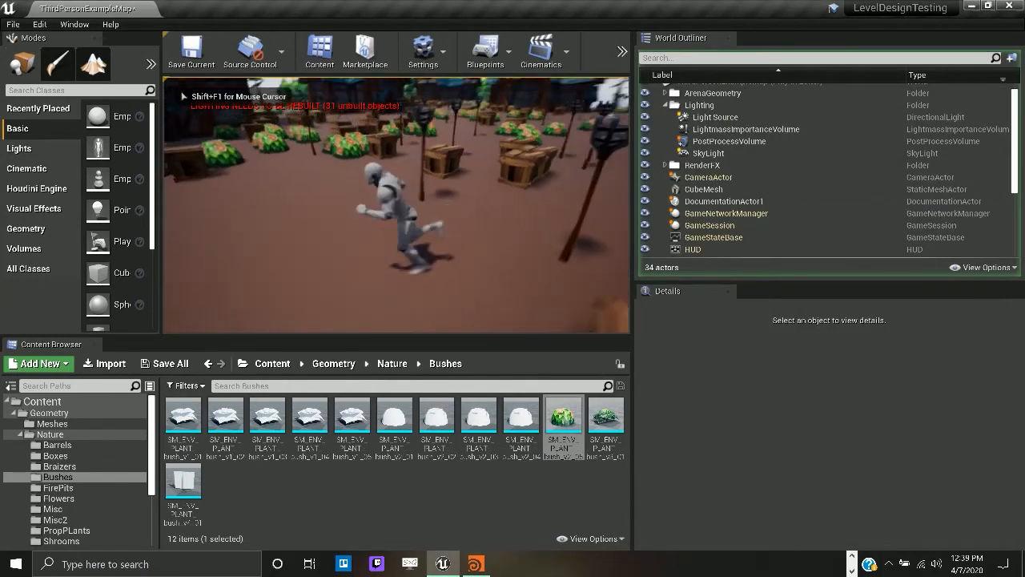
key(w)
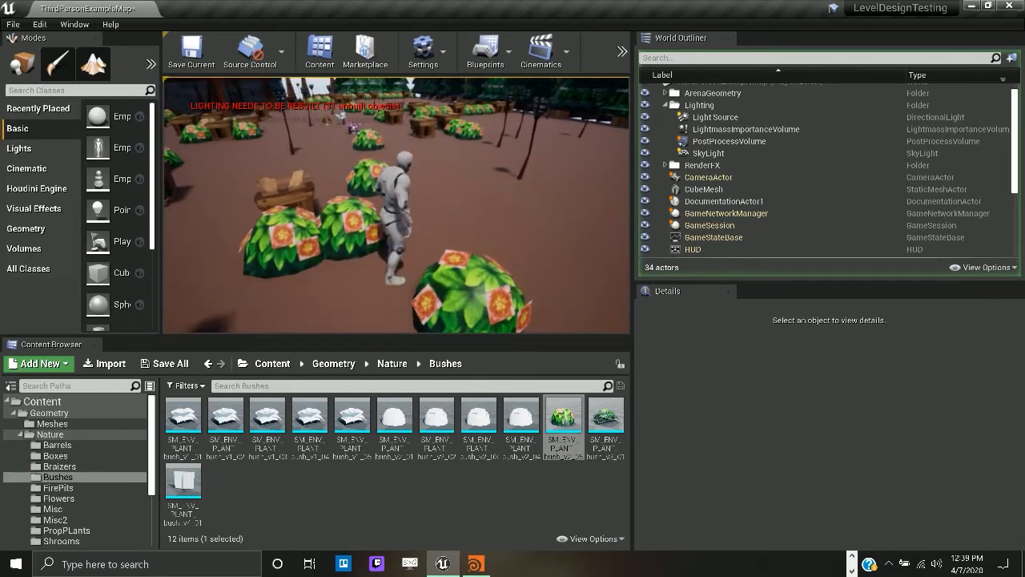
key(w)
key(space)
key(w)
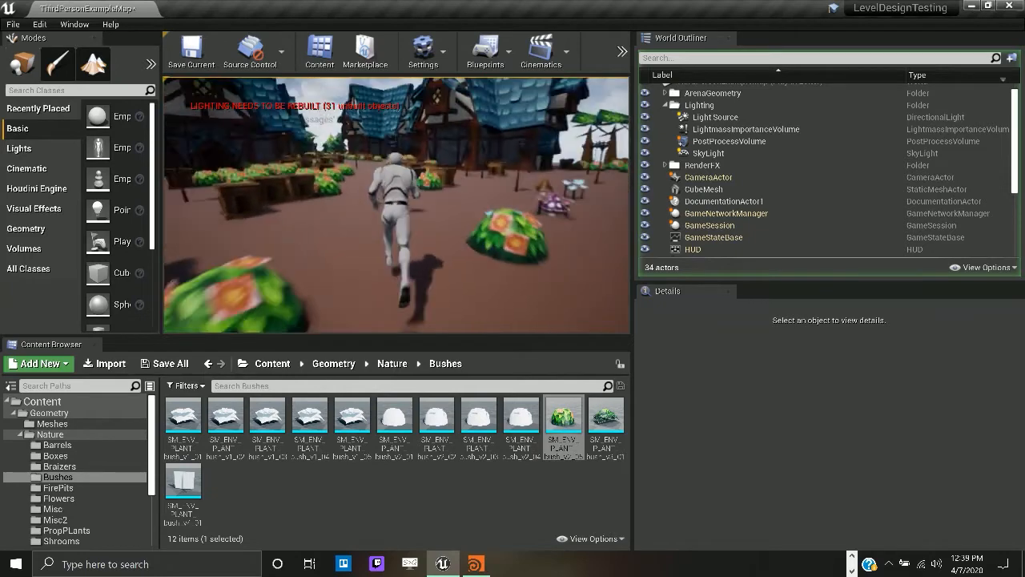
key(Escape)
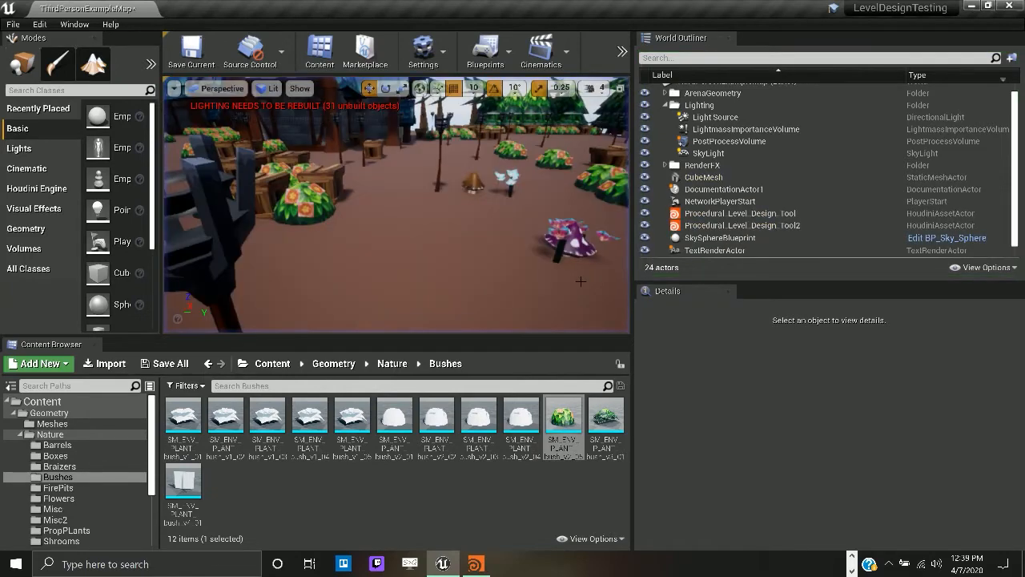
- Replace the box mesh in Procedural_Level_Design_Tool's Level_OUT_0/Override_5 with SM_PROP_brazier_01 from Nature's Braizers folder, and look over the level
click(840, 213)
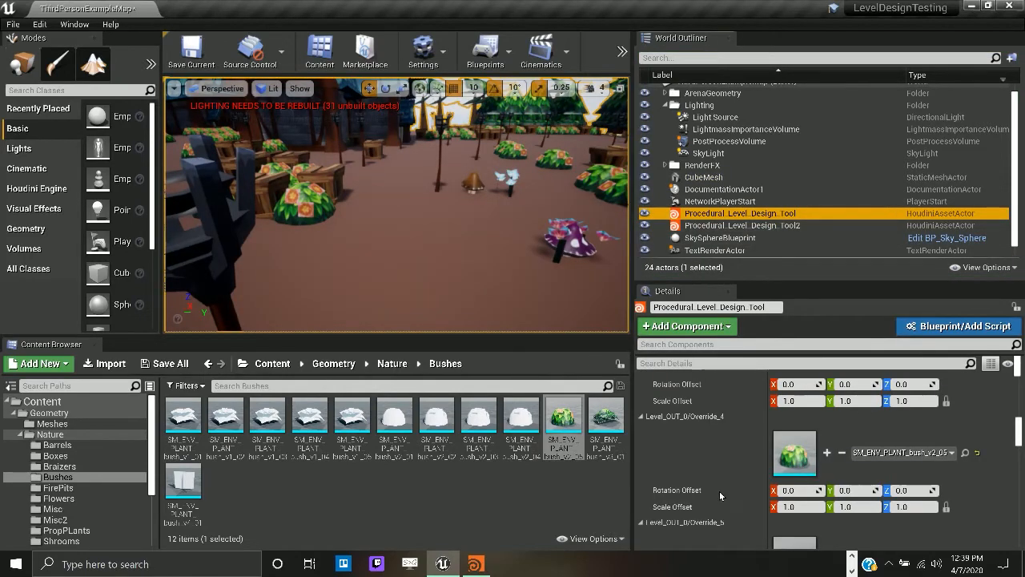
scroll(720, 495, down, 5)
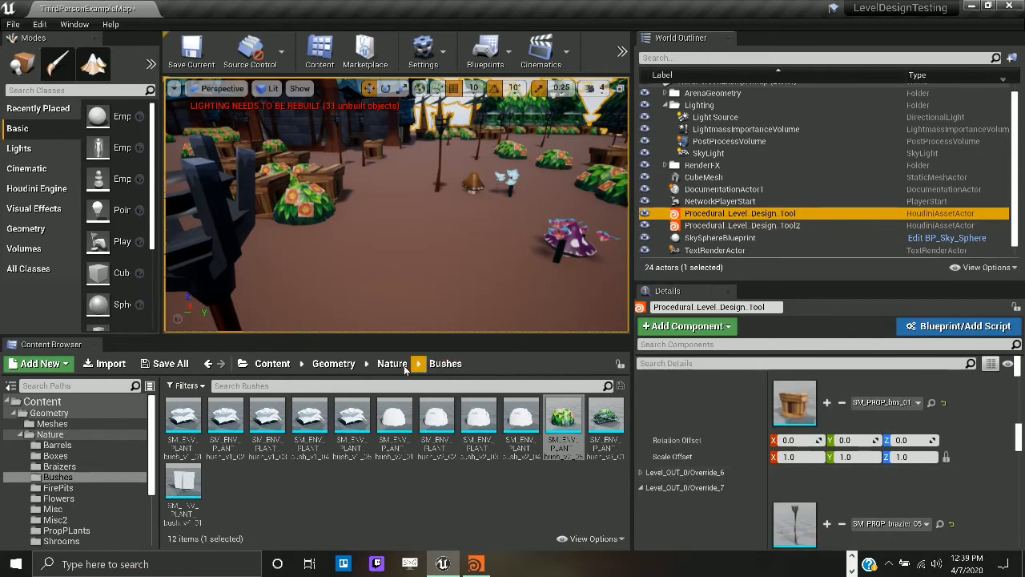
click(393, 364)
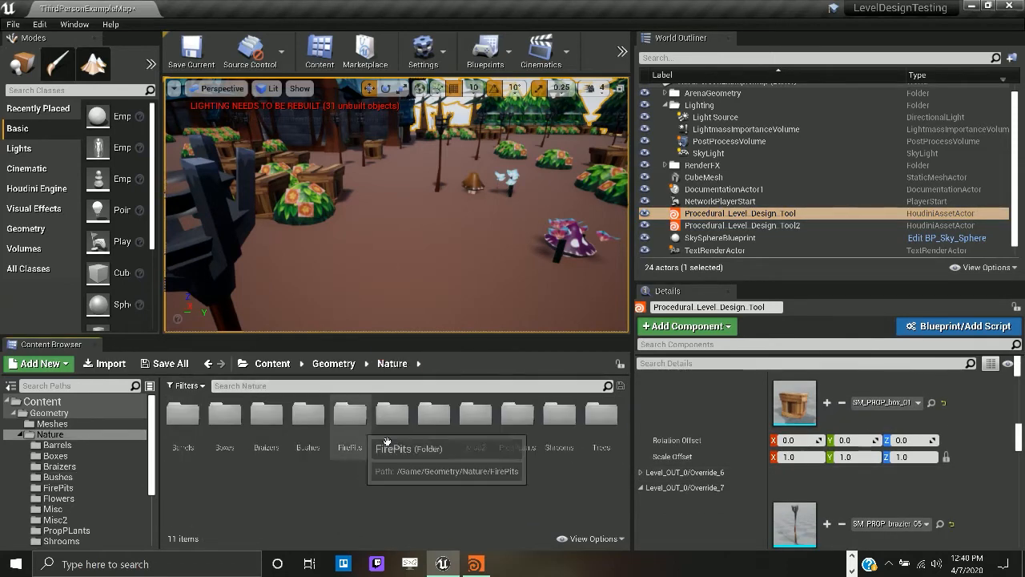
double_click(267, 415)
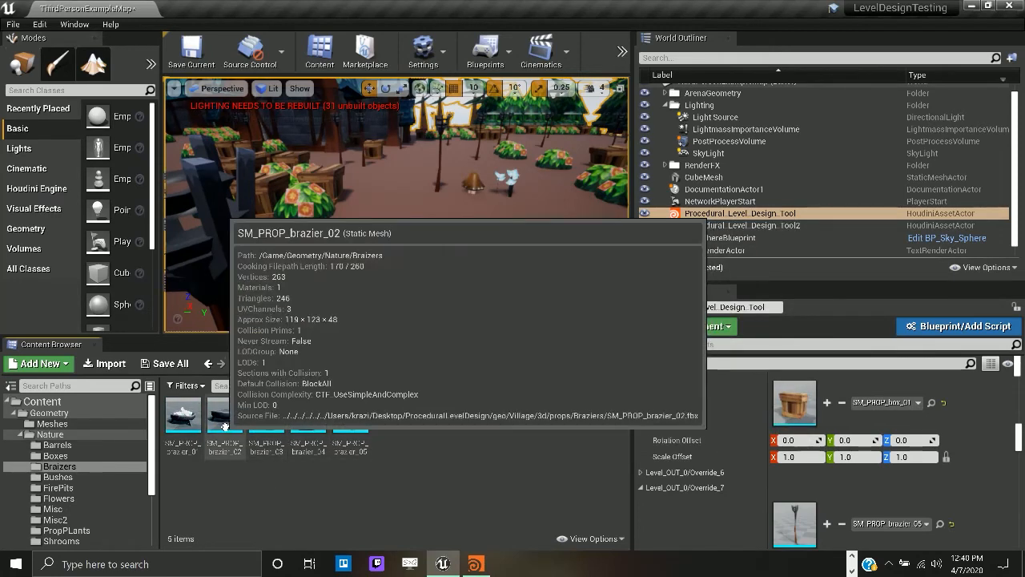
drag(183, 416, 813, 402)
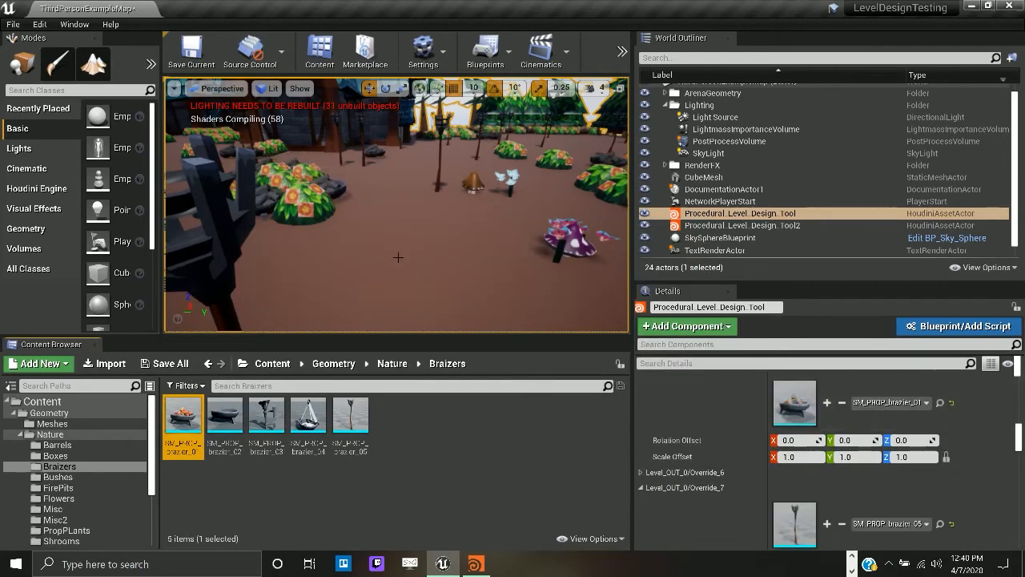
scroll(370, 251, down, 5)
right_drag(370, 252, 400, 232)
mouse_move(321, 257)
right_down()
mouse_move(338, 258)
mouse_move(313, 259)
right_up()
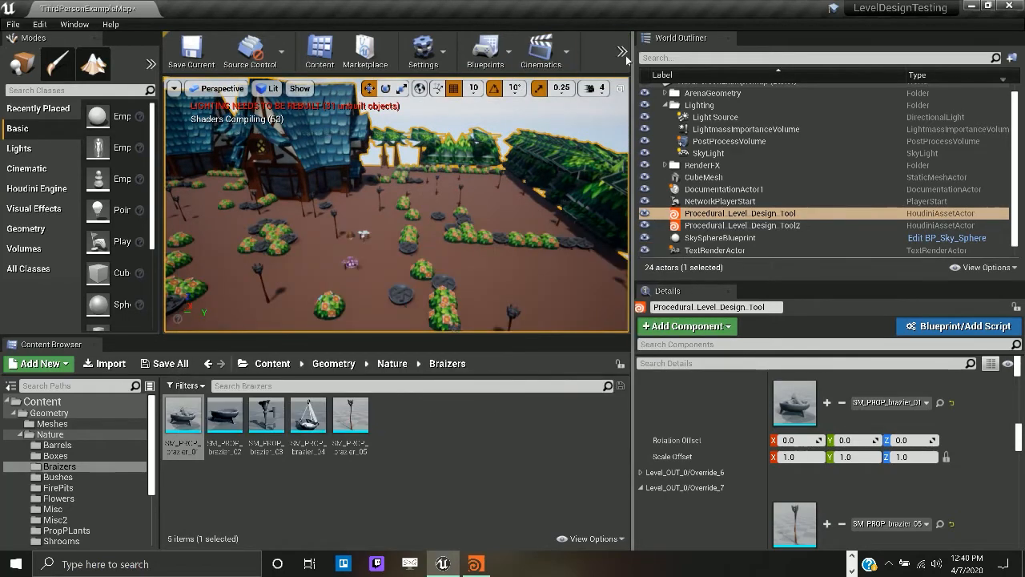
- Play the level briefly to see the placed braziers up close, and end the play session
click(624, 53)
mouse_move(681, 141)
click(679, 135)
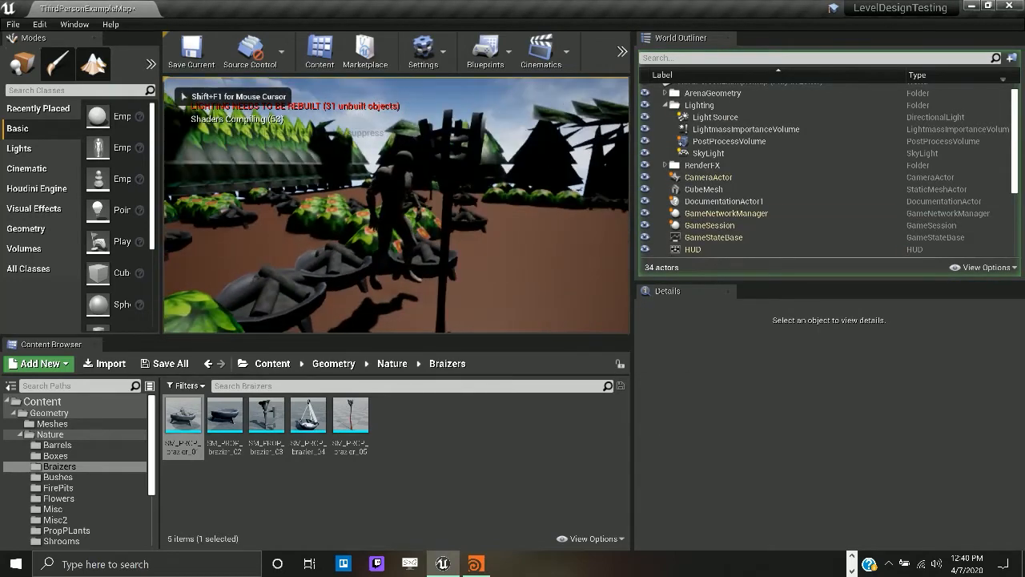
key(Escape)
scroll(422, 292, down, 10)
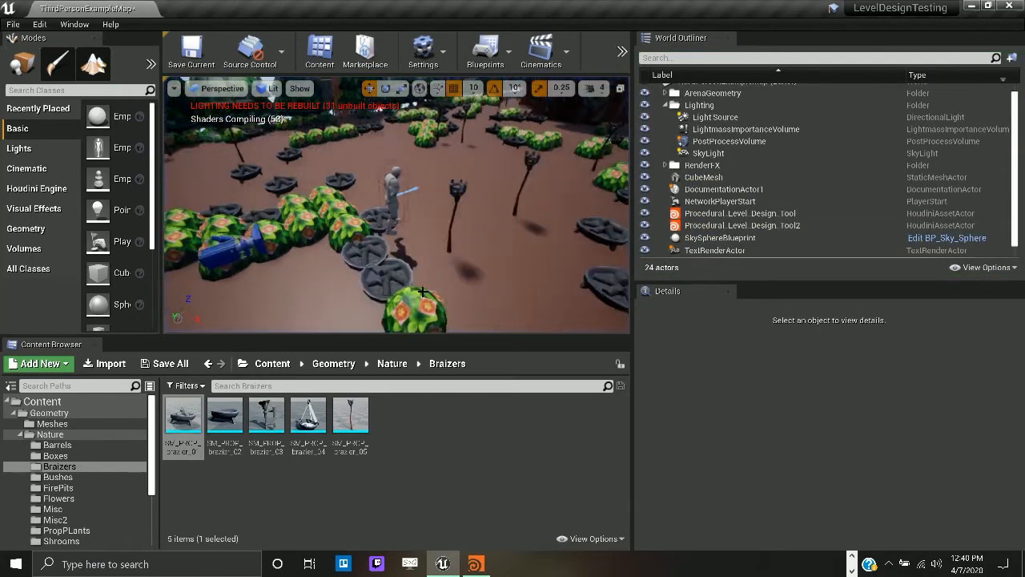
- Swap the Level_OUT_0/Override_5 mesh of Procedural_Level_Design_Tool for SM_PROP_brazier_02 and inspect the bowls beside the bushes
click(793, 214)
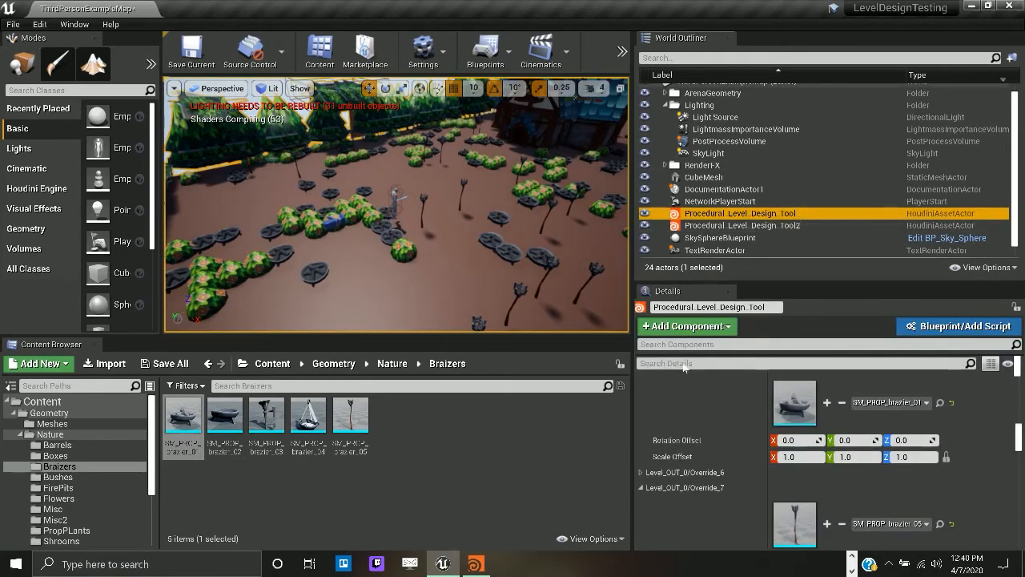
drag(266, 417, 784, 406)
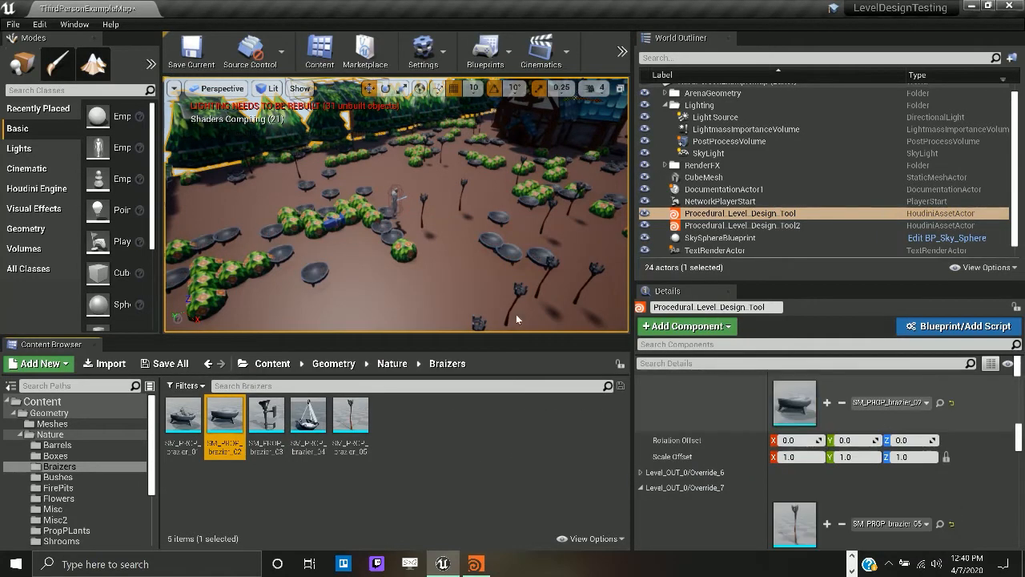
scroll(373, 304, up, 8)
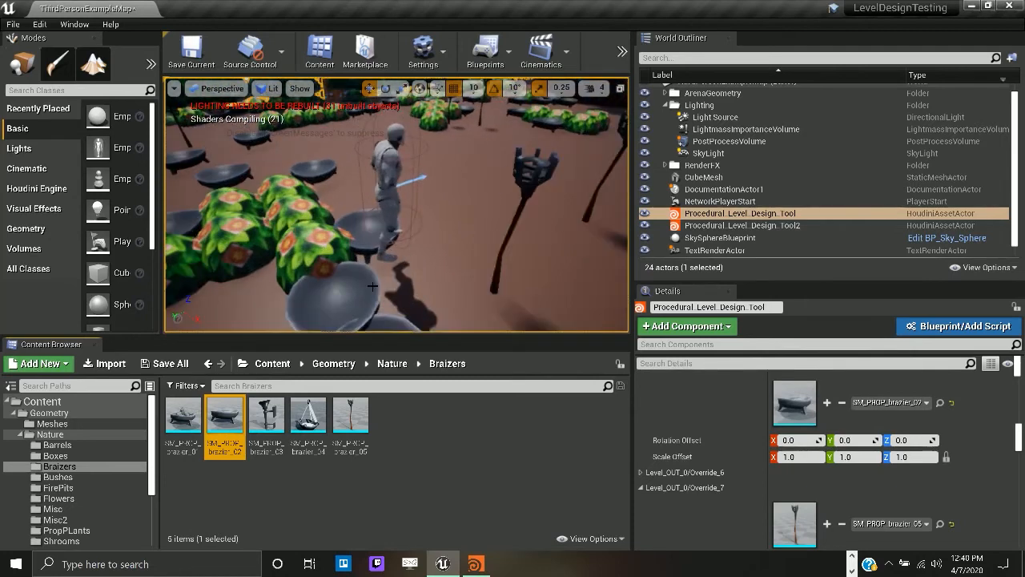
middle_drag(373, 304, 373, 329)
scroll(372, 305, down, 4)
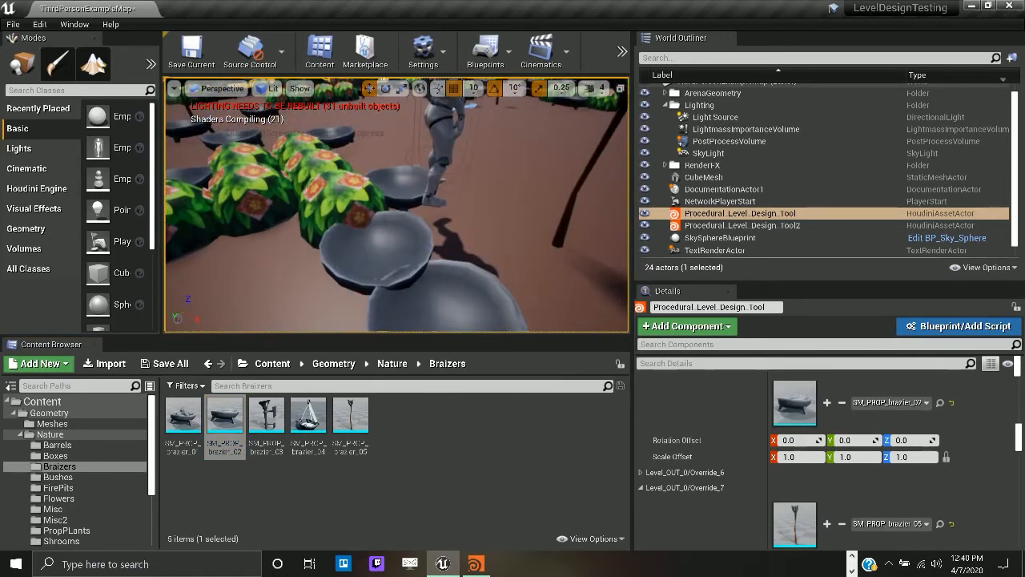
right_drag(372, 305, 345, 304)
right_drag(430, 289, 461, 284)
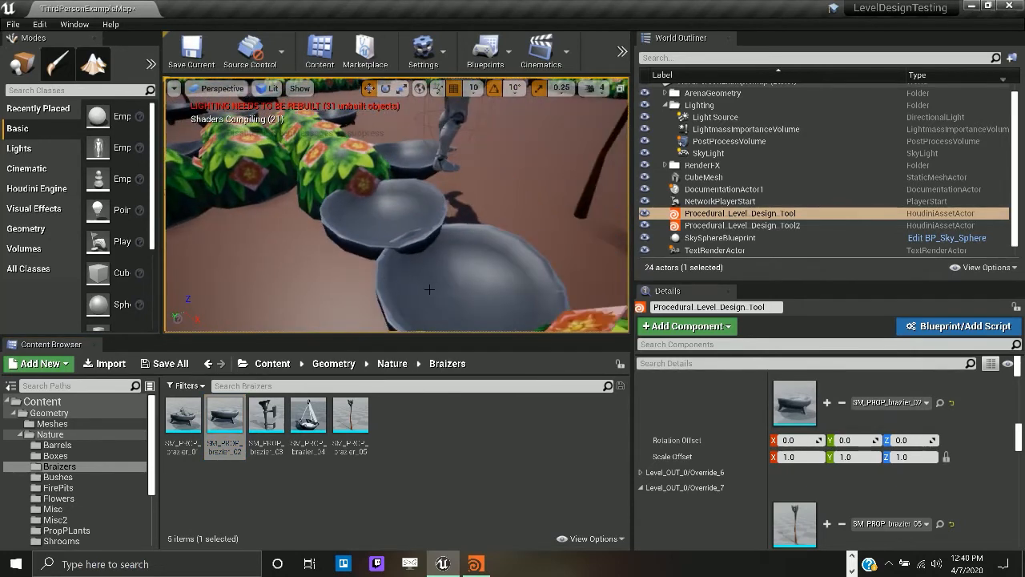
- Replace the Level_OUT_0/Override_5 mesh with SM_ENV_PLANT_flower_v1_02 from Nature's Flowers folder and look over the level
click(392, 364)
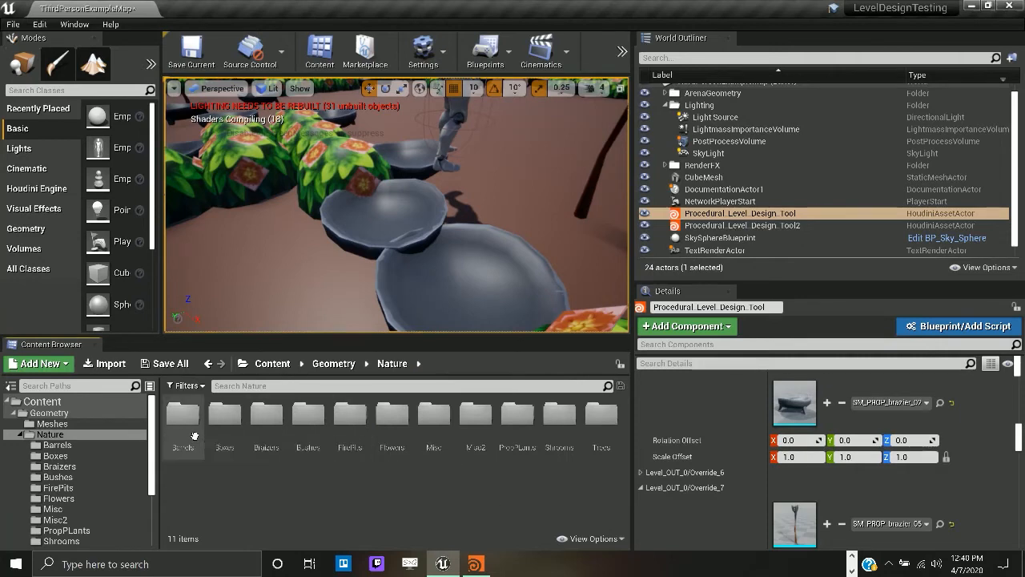
double_click(377, 439)
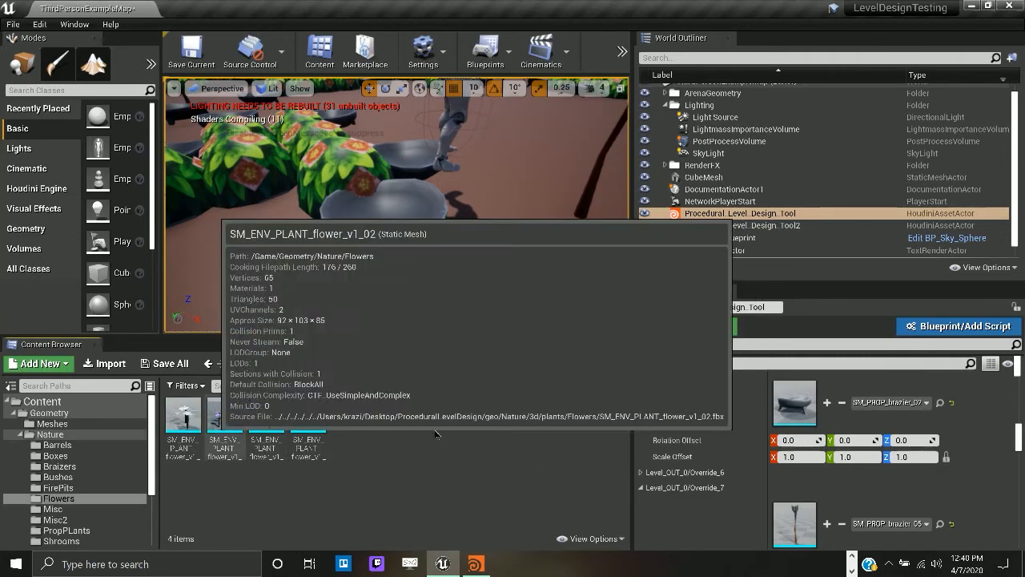
drag(243, 425, 778, 413)
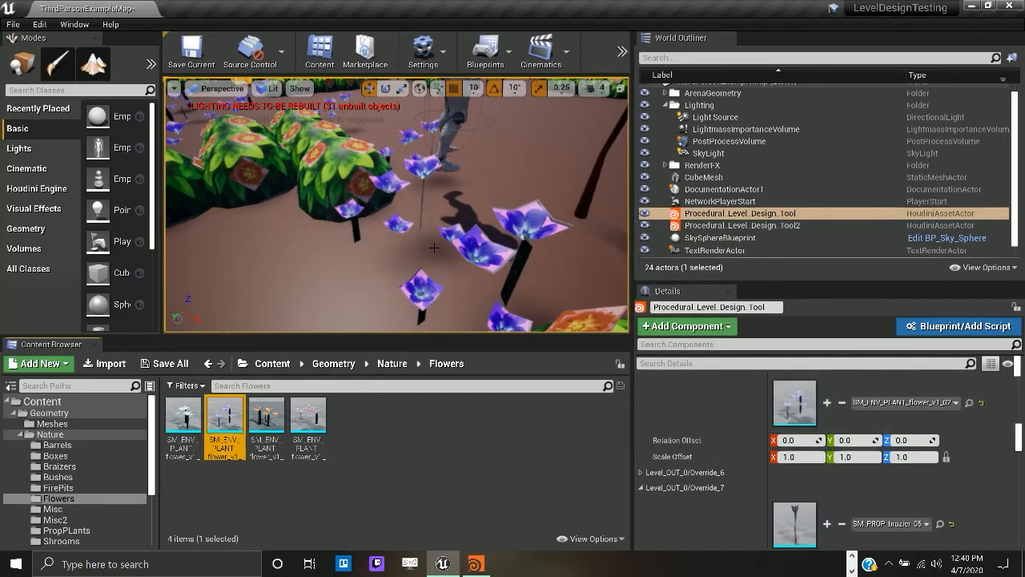
scroll(432, 251, down, 7)
scroll(433, 250, down, 4)
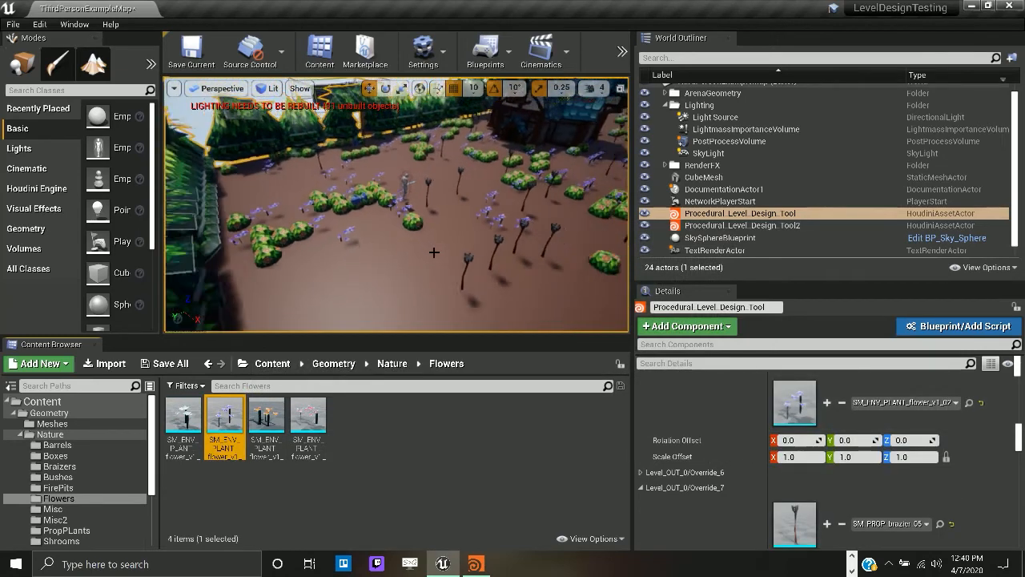
- Turn off Generate Buildings in the actor's Houdini parameters, and view the regenerated level from above and near the ground
scroll(937, 441, up, 10)
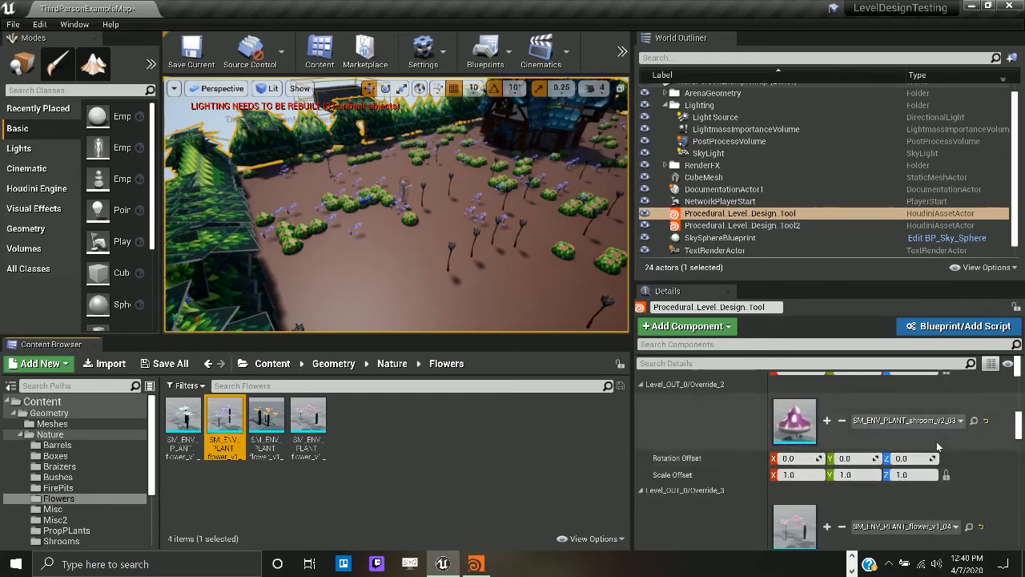
scroll(936, 441, up, 5)
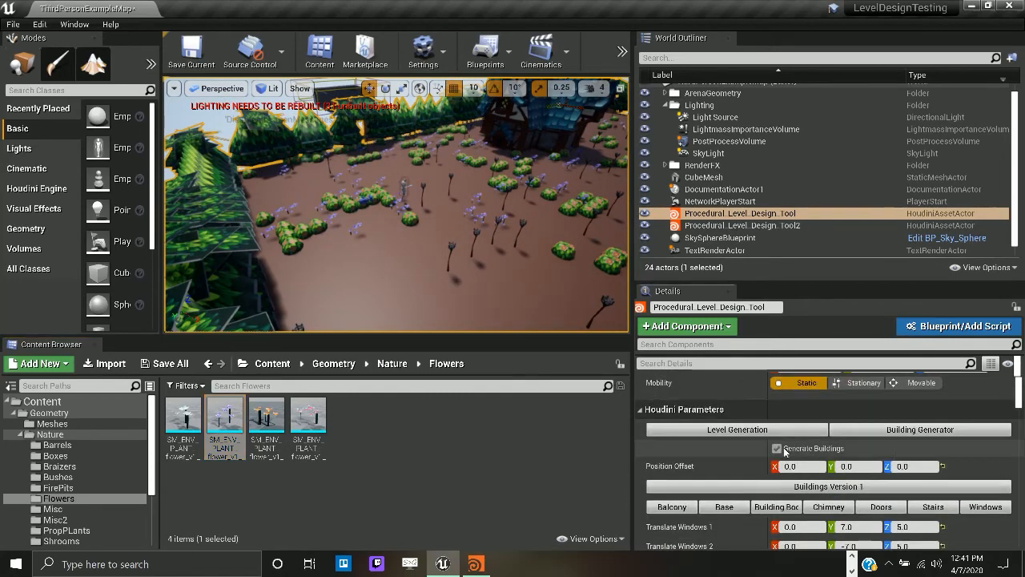
click(777, 450)
mouse_move(546, 221)
right_down()
mouse_move(589, 240)
mouse_move(547, 221)
right_up()
key(f)
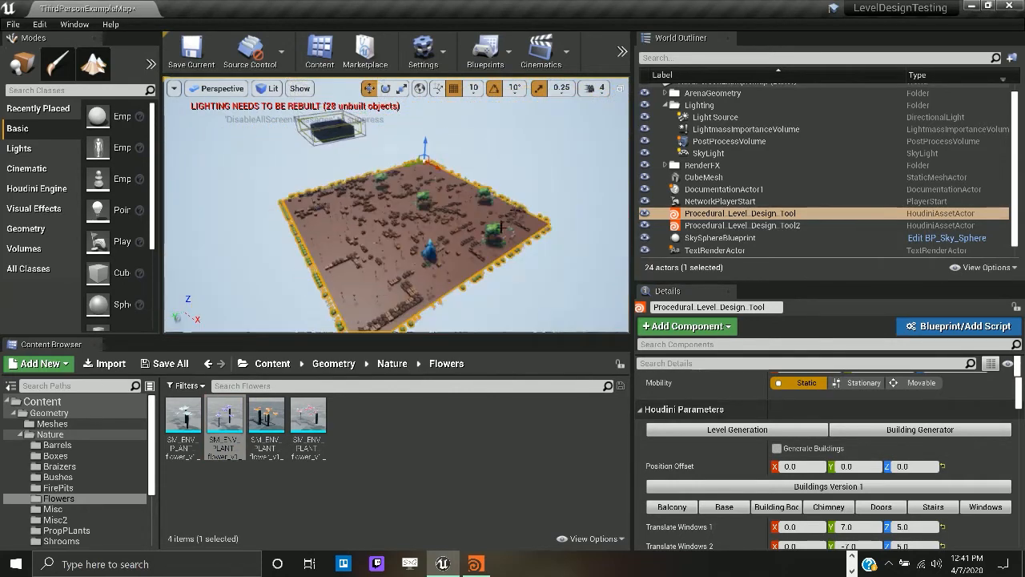
scroll(449, 255, up, 5)
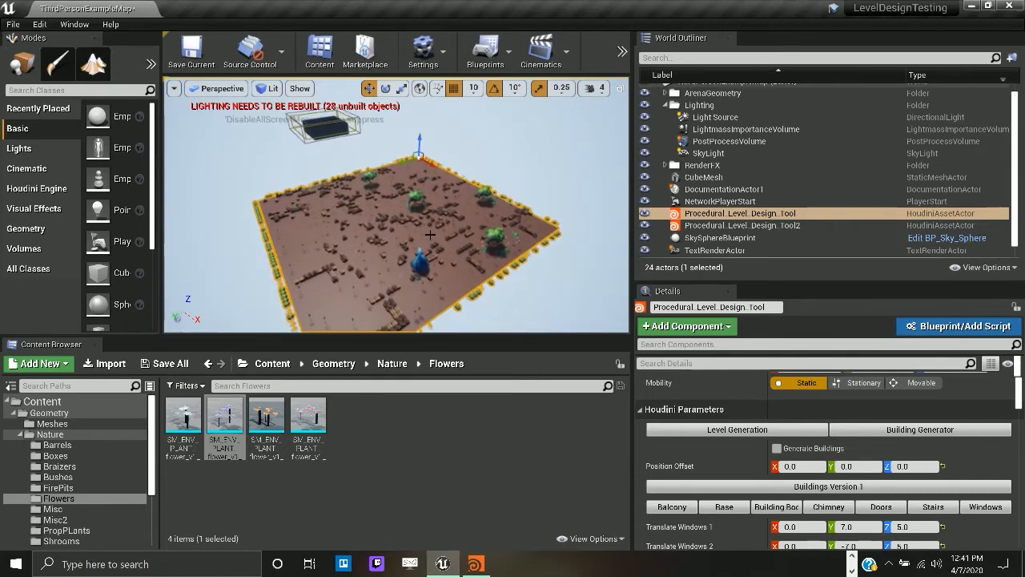
scroll(433, 247, up, 6)
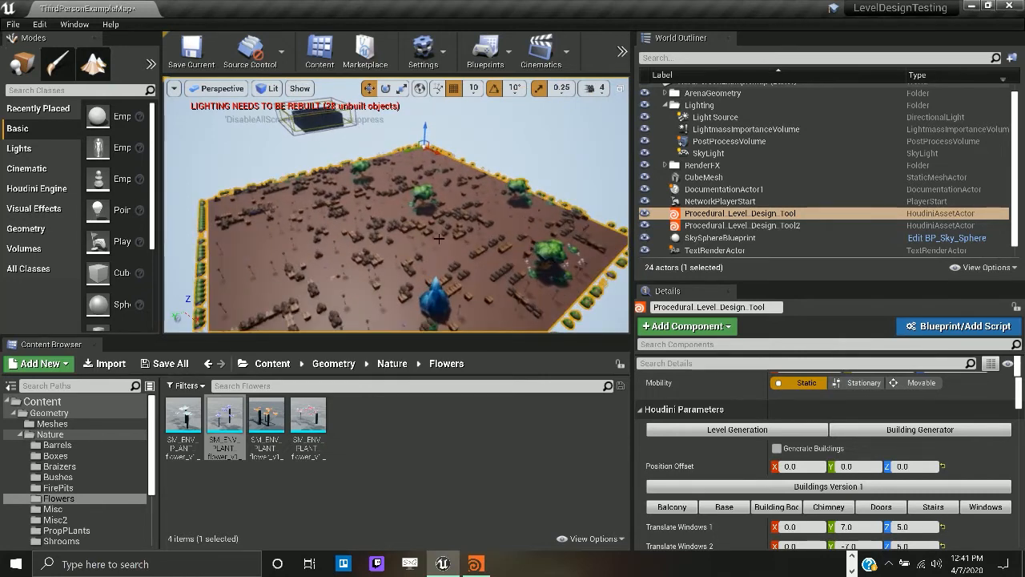
key(w)
mouse_move(364, 225)
right_down()
mouse_move(390, 210)
mouse_move(393, 190)
mouse_move(373, 221)
right_up()
scroll(373, 240, down, 5)
key(e)
key(s)
- Look through the actor's Houdini instanced inputs to check which mesh each Level_OUT_0 override uses
scroll(847, 449, down, 10)
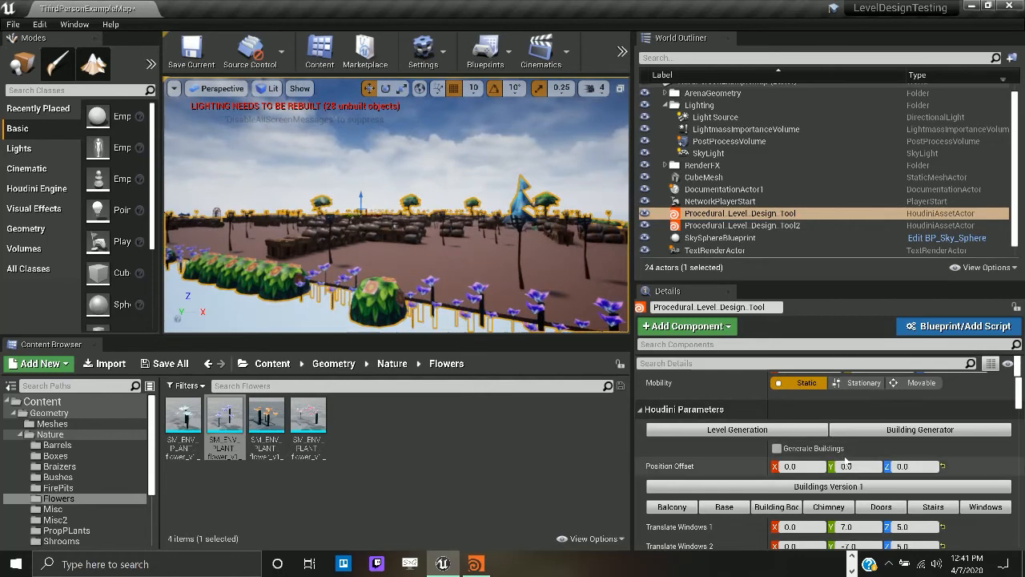
scroll(845, 460, down, 6)
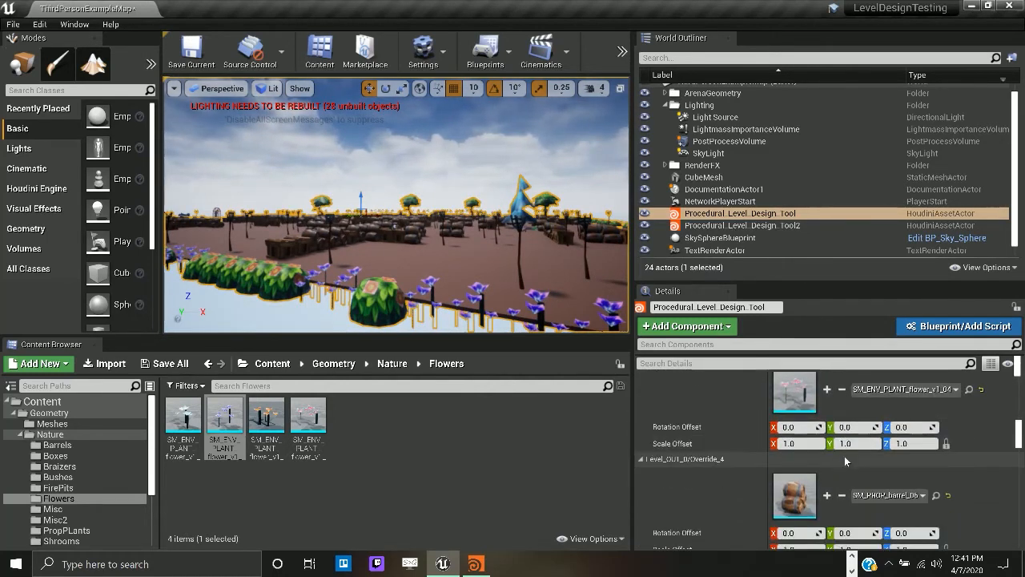
scroll(844, 455, down, 8)
scroll(845, 461, up, 3)
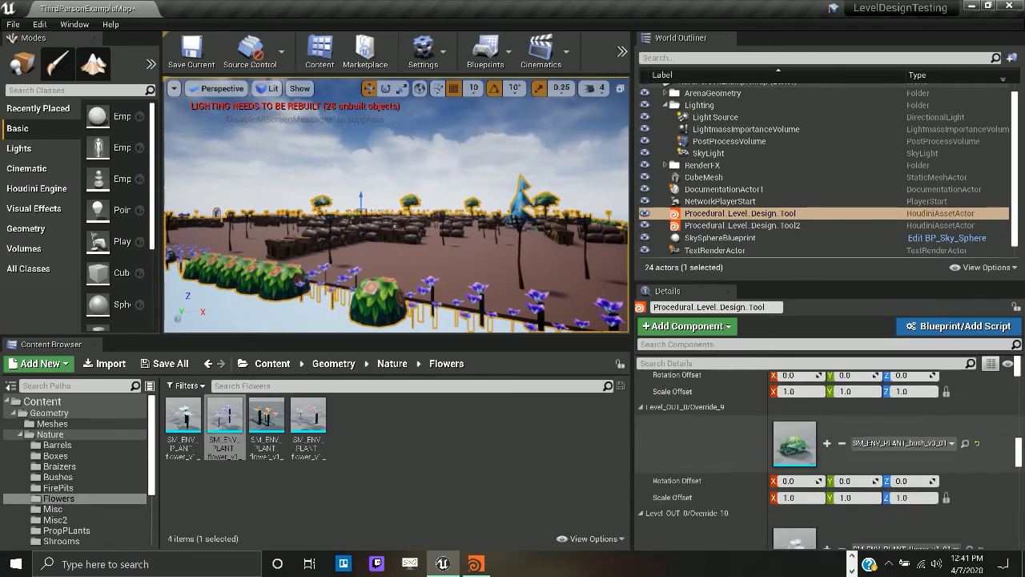
scroll(845, 456, up, 6)
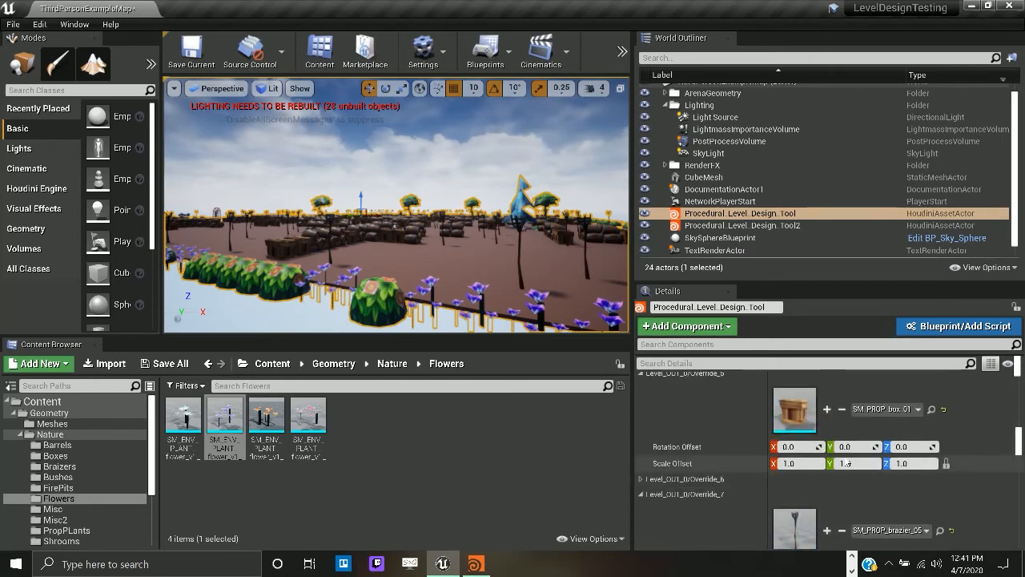
scroll(844, 455, up, 4)
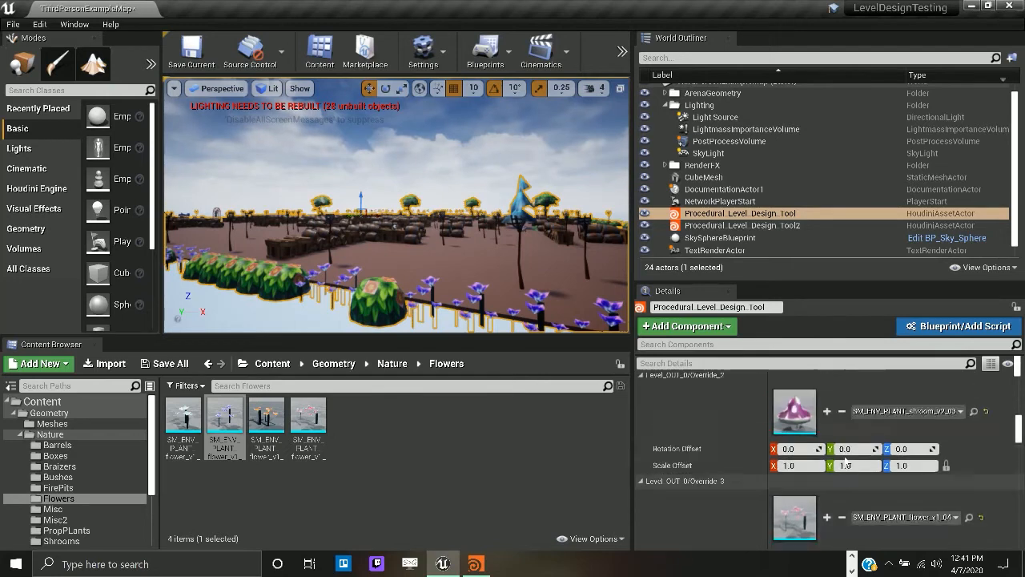
scroll(844, 456, up, 2)
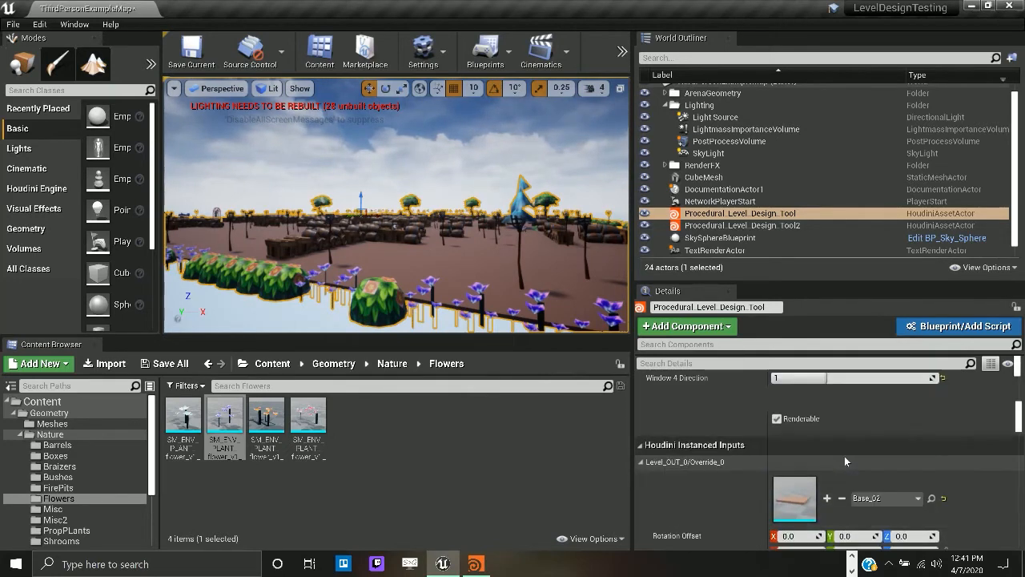
scroll(844, 455, down, 5)
scroll(844, 456, down, 10)
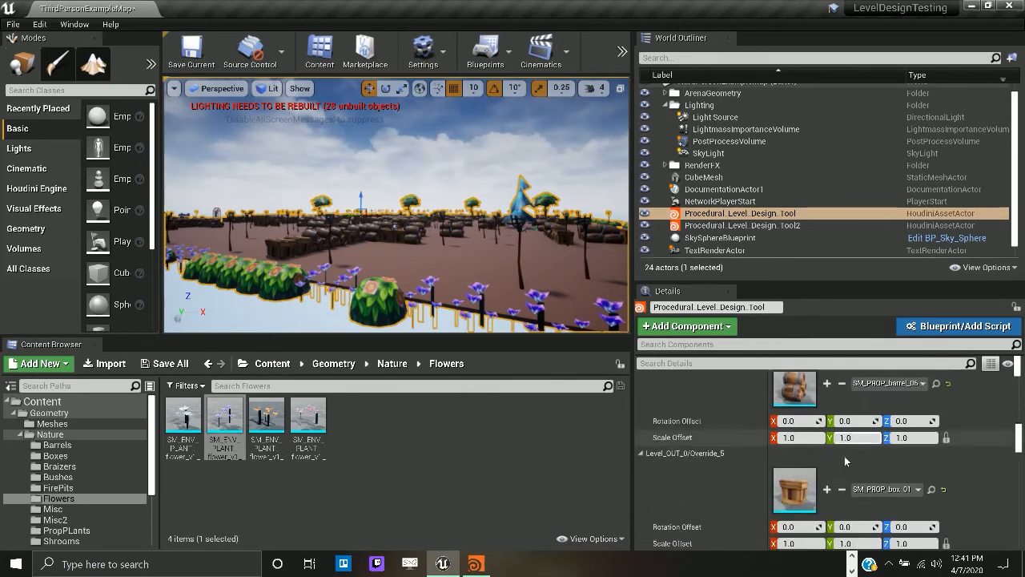
- Replace the Level_OUT_0/Override_11 and Level_OUT_0/Override_12 meshes with SM_ENV_TREE_v1_04 variants from Nature's Trees folder
scroll(845, 455, down, 3)
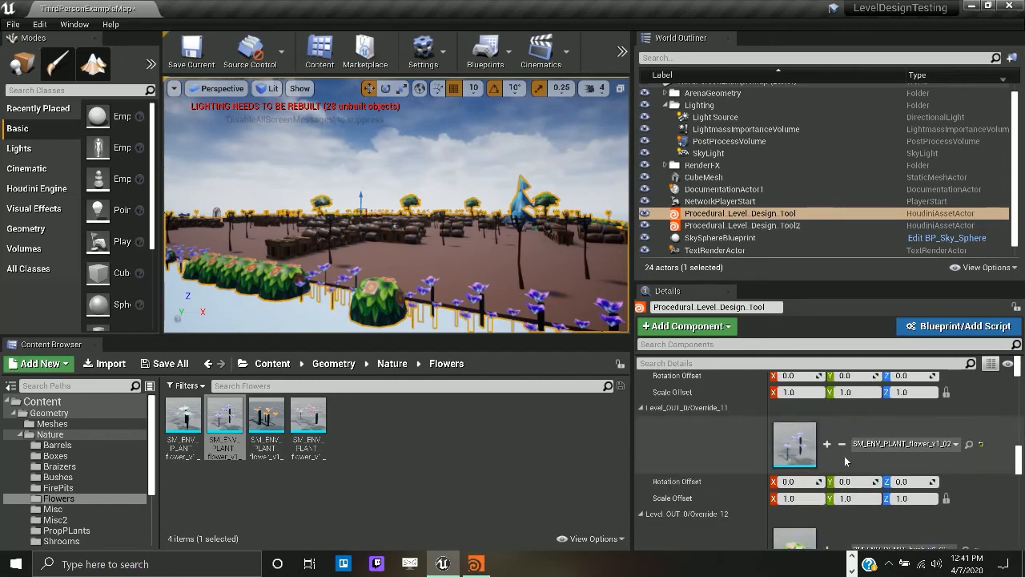
click(394, 364)
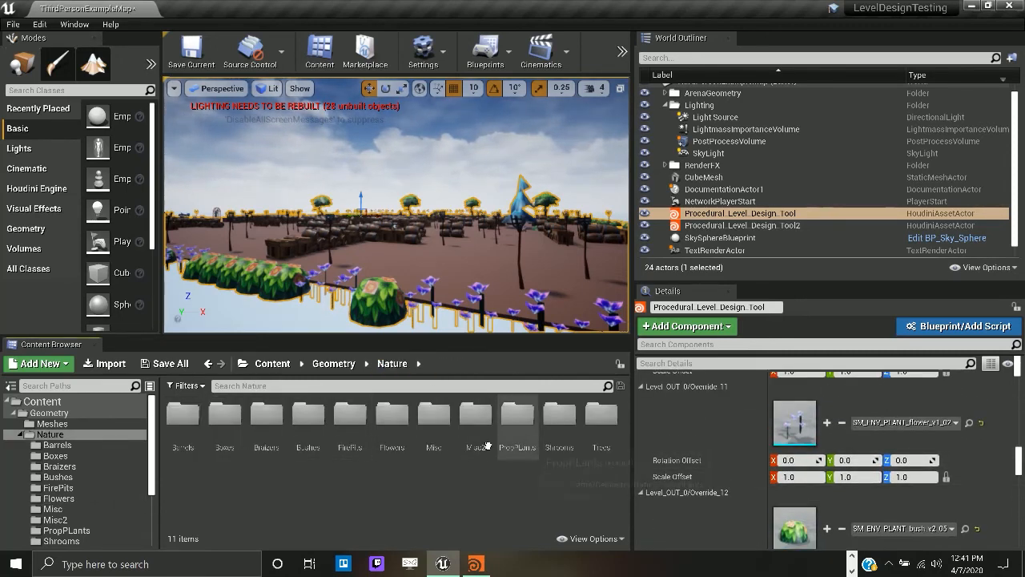
double_click(597, 438)
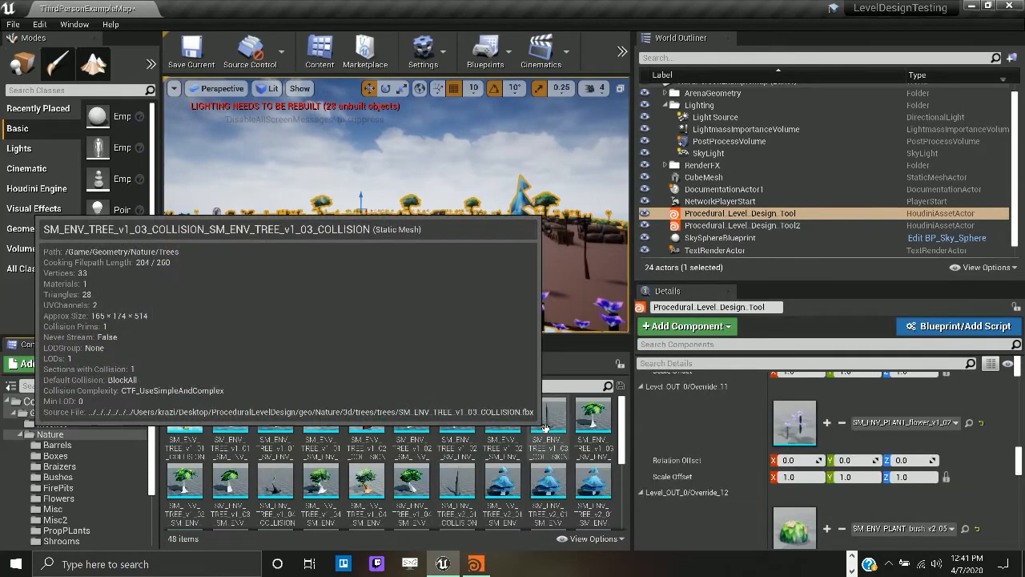
drag(412, 484, 797, 431)
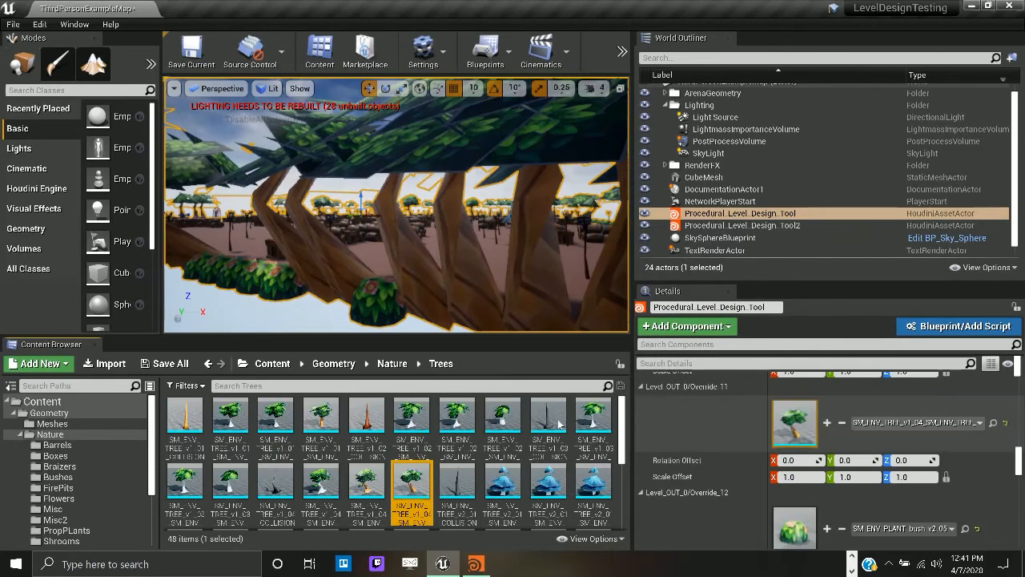
drag(366, 488, 785, 533)
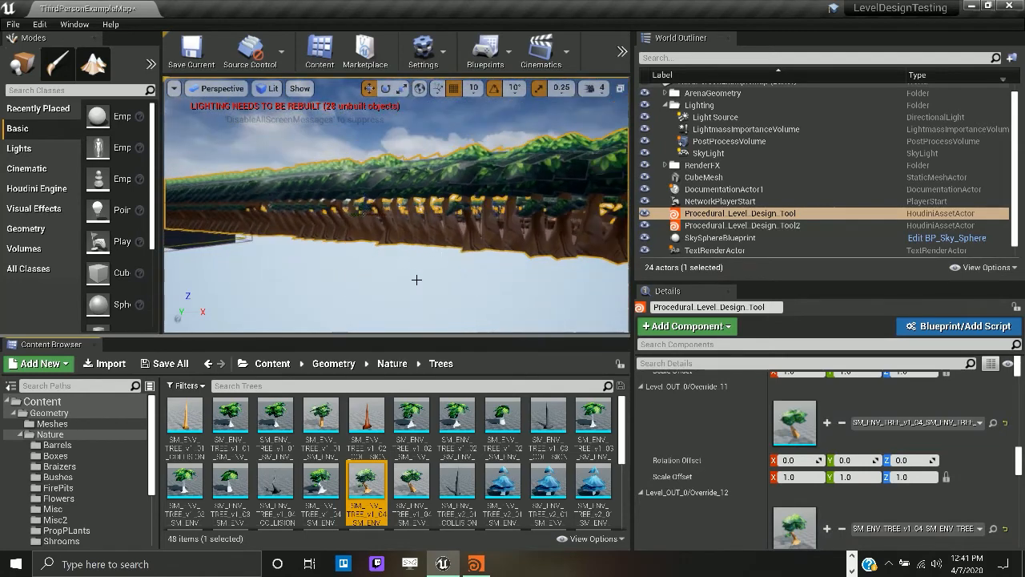
- Replace the Level_OUT_0/Override_11 mesh with the blue SM_ENV_TREE_v2_01 and view the tree border from above
scroll(416, 280, down, 4)
right_drag(416, 279, 407, 329)
drag(504, 485, 793, 423)
scroll(302, 284, up, 2)
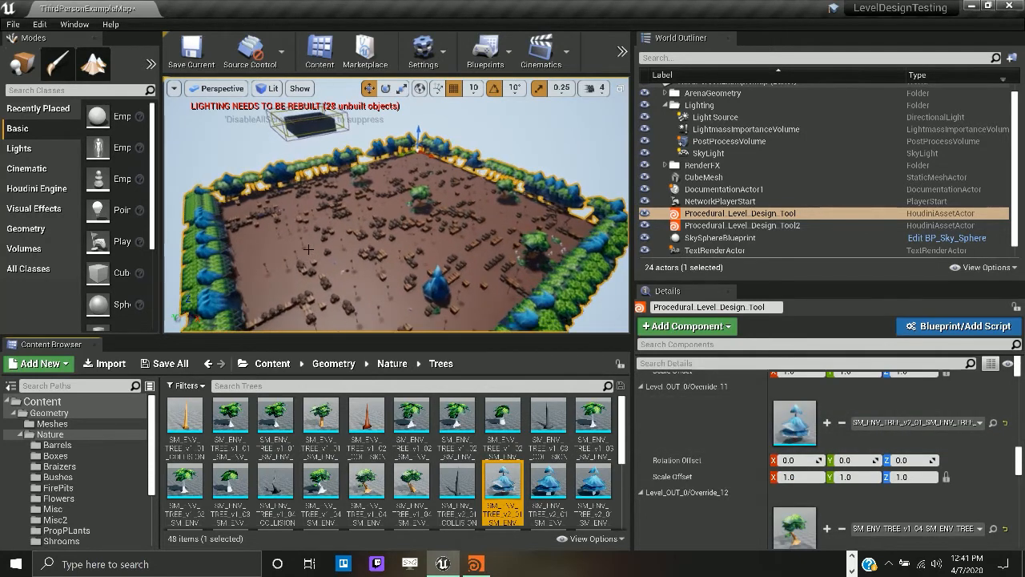
right_drag(303, 284, 338, 287)
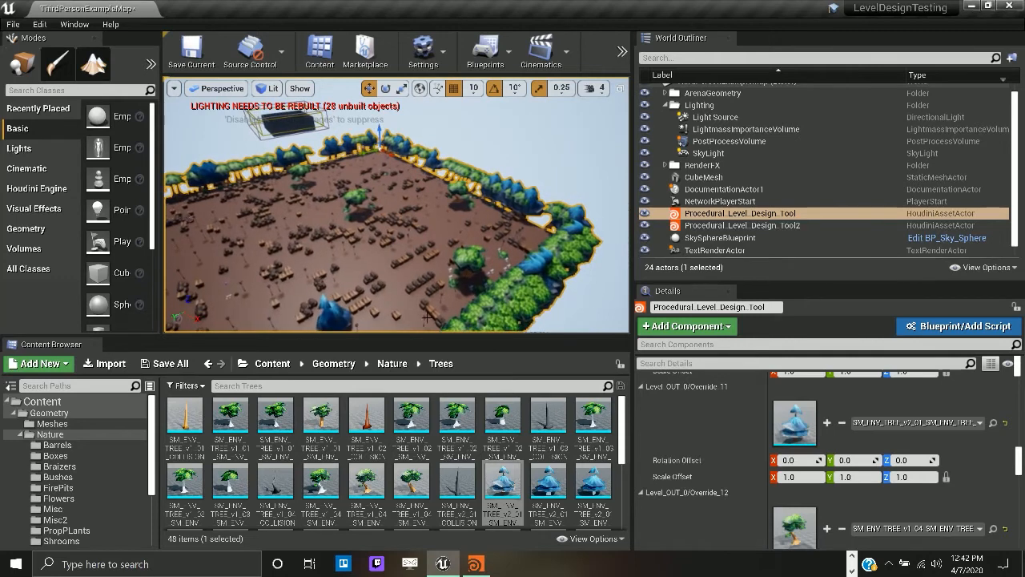
right_drag(394, 264, 382, 265)
- Show the actor's Level Generation parameters and set the "of" value of Prop Variation 1 to 5
scroll(910, 492, up, 10)
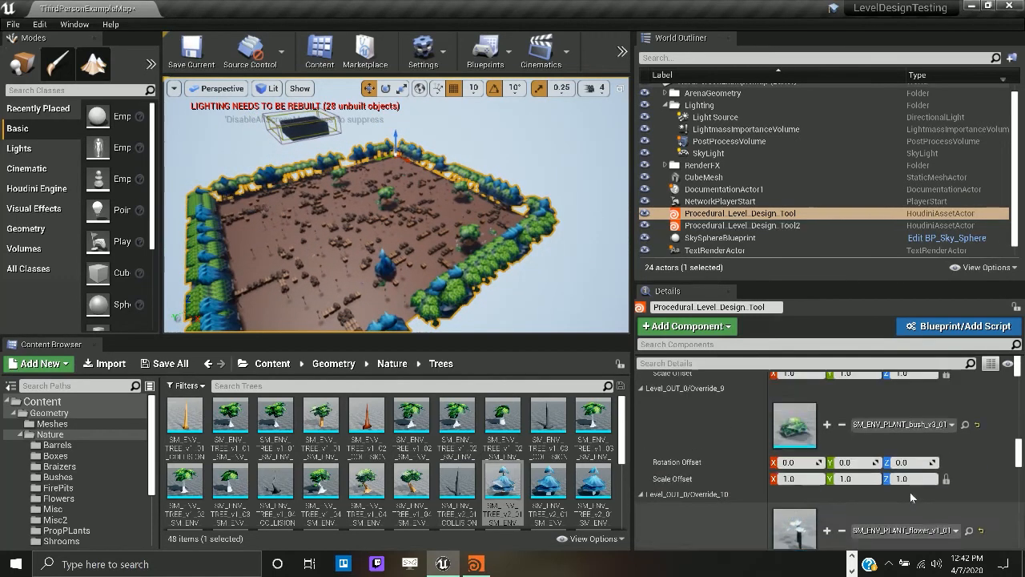
scroll(910, 494, up, 15)
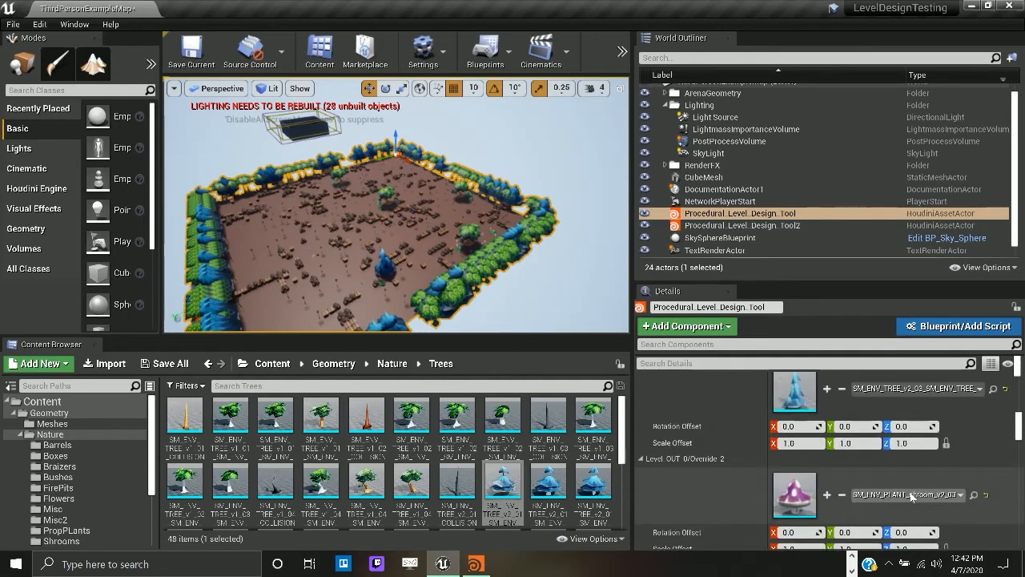
scroll(910, 493, up, 6)
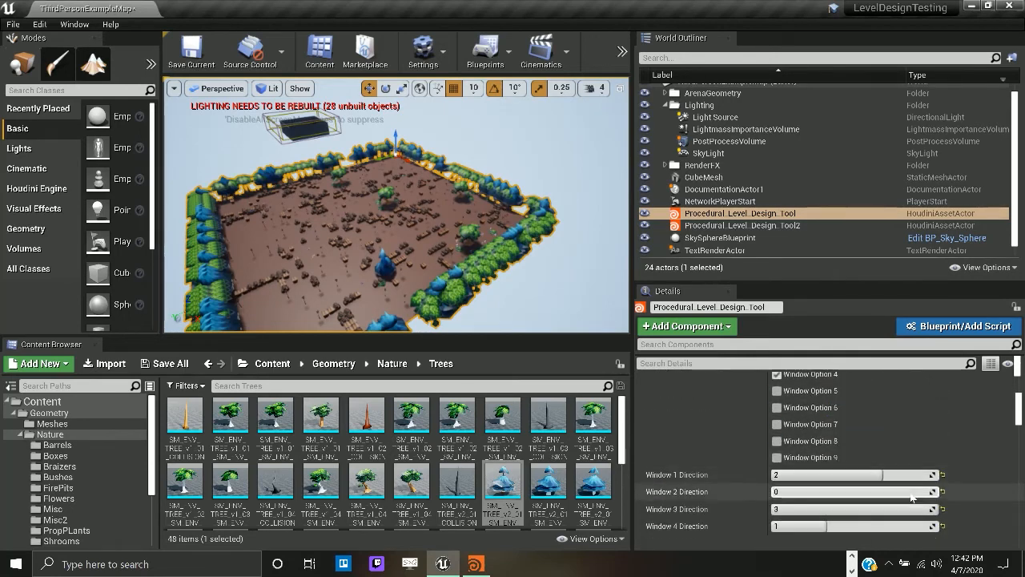
scroll(872, 488, up, 10)
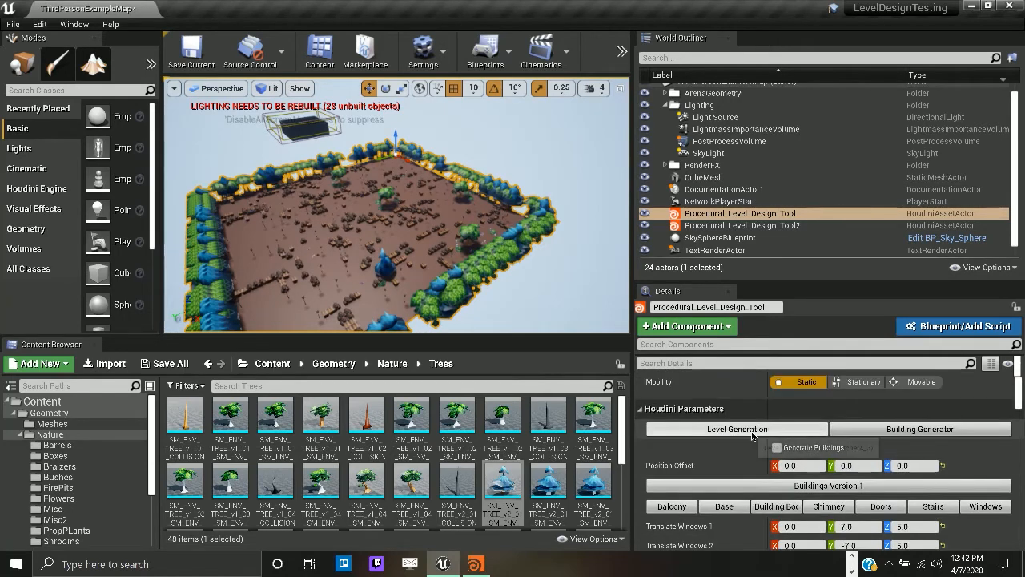
click(753, 430)
scroll(869, 496, down, 5)
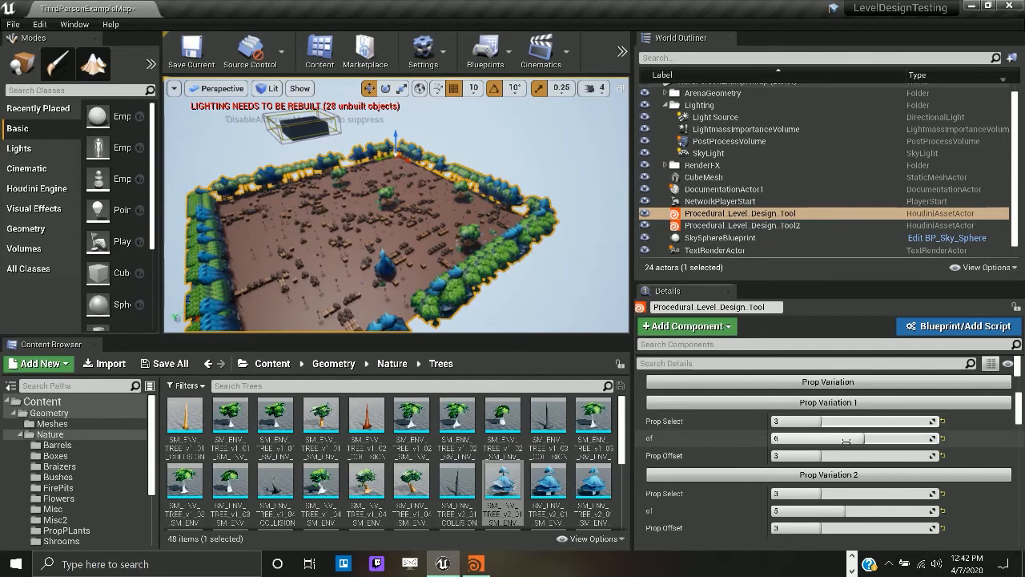
click(831, 441)
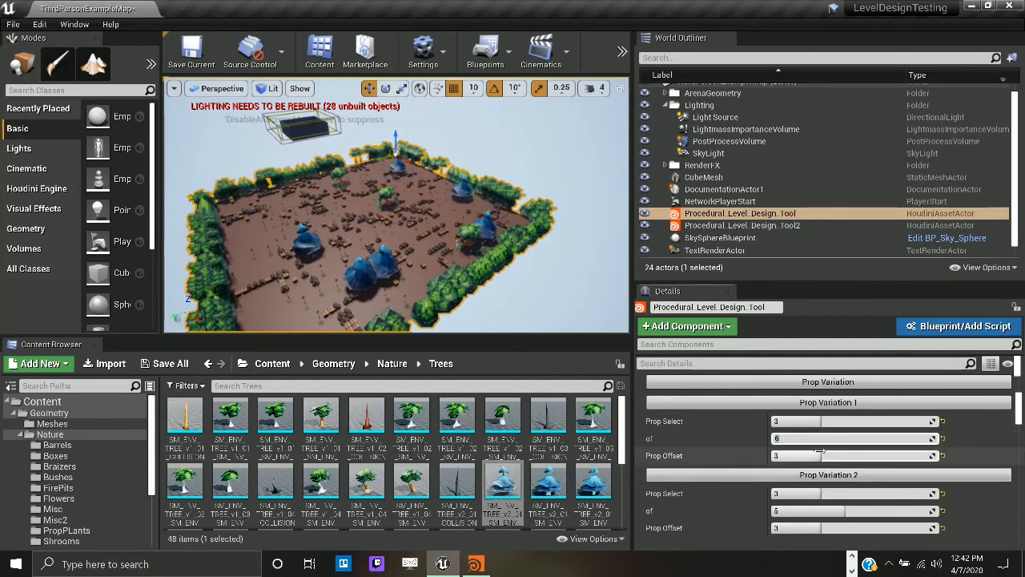
click(739, 447)
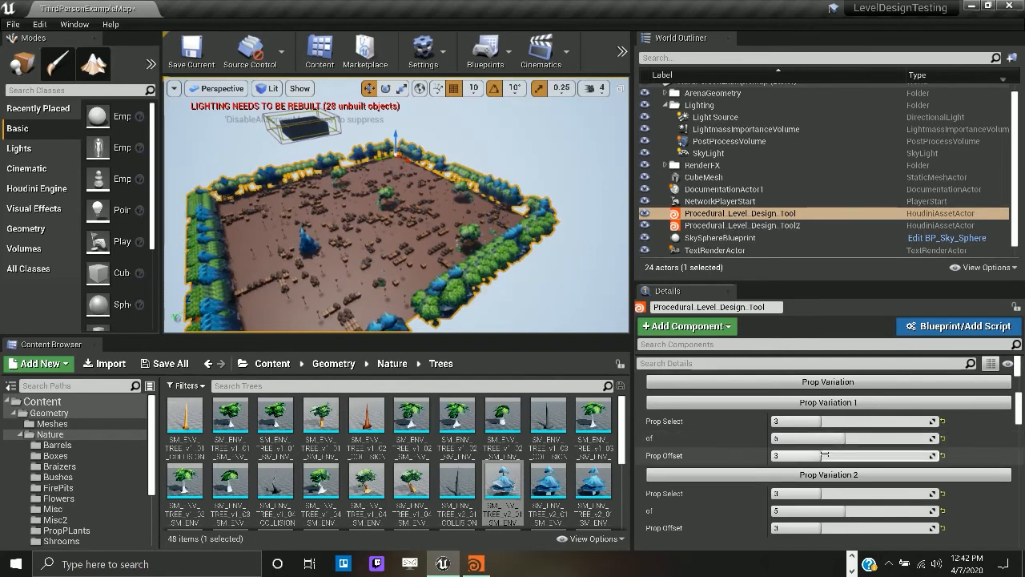
- Set Prop Variation 2's Prop Select to 4 and its "of" value to 6, and inspect the regenerated props
scroll(400, 267, down, 1)
middle_drag(401, 267, 480, 207)
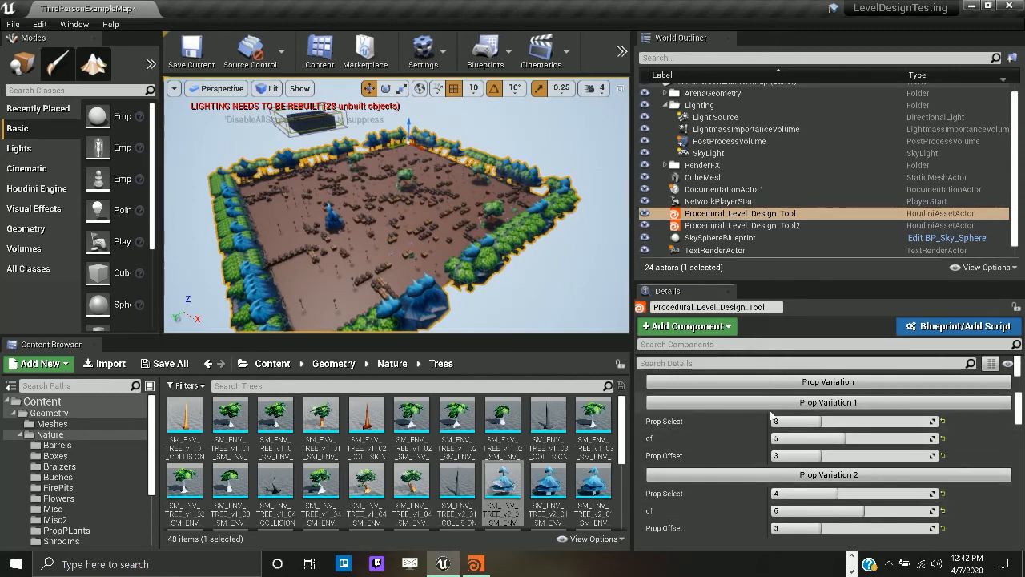
scroll(447, 279, up, 5)
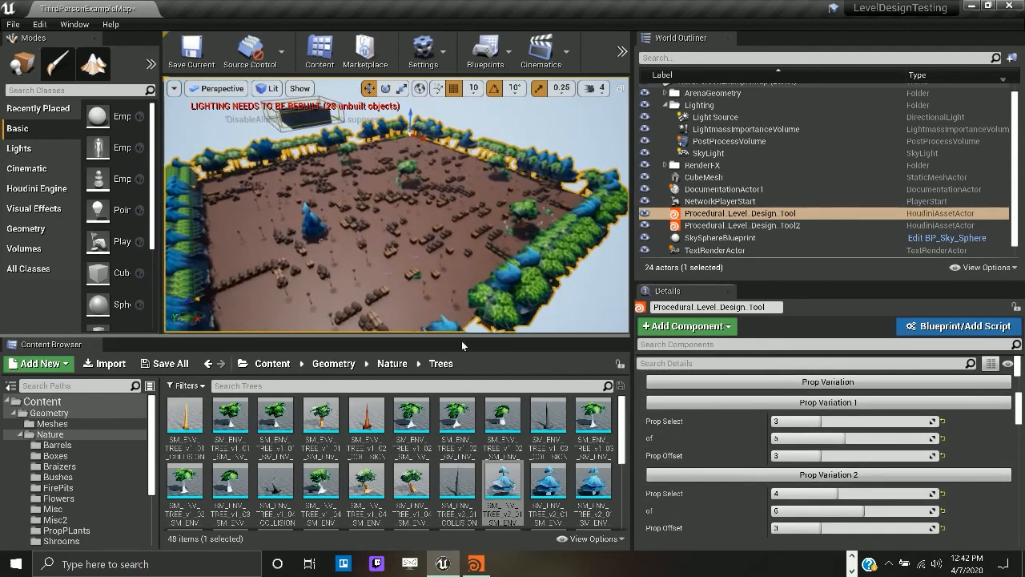
scroll(421, 264, up, 5)
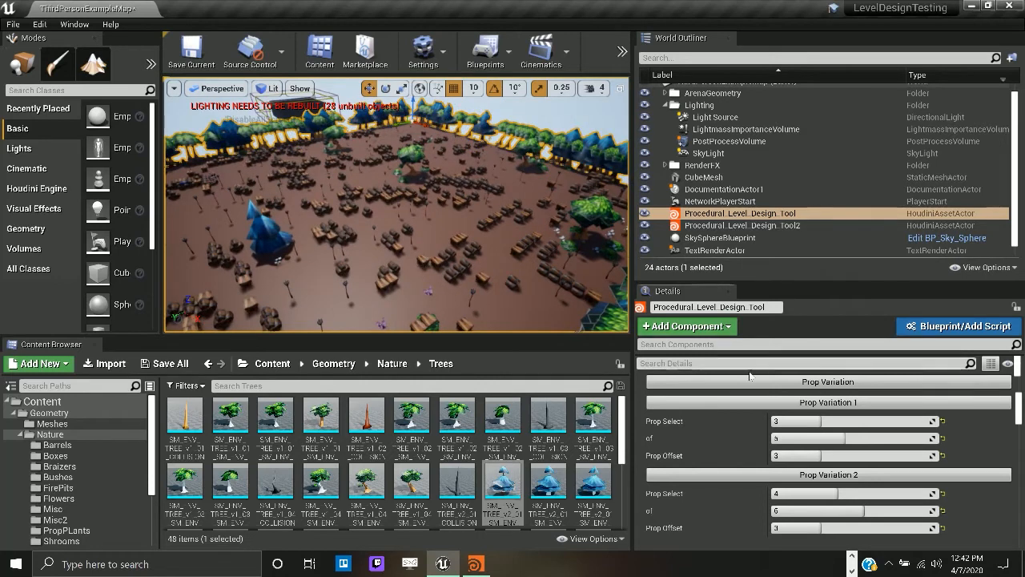
- Turn off Fill Holes in the Level Generation parameters and view the whole ground layout from directly above
scroll(750, 376, up, 6)
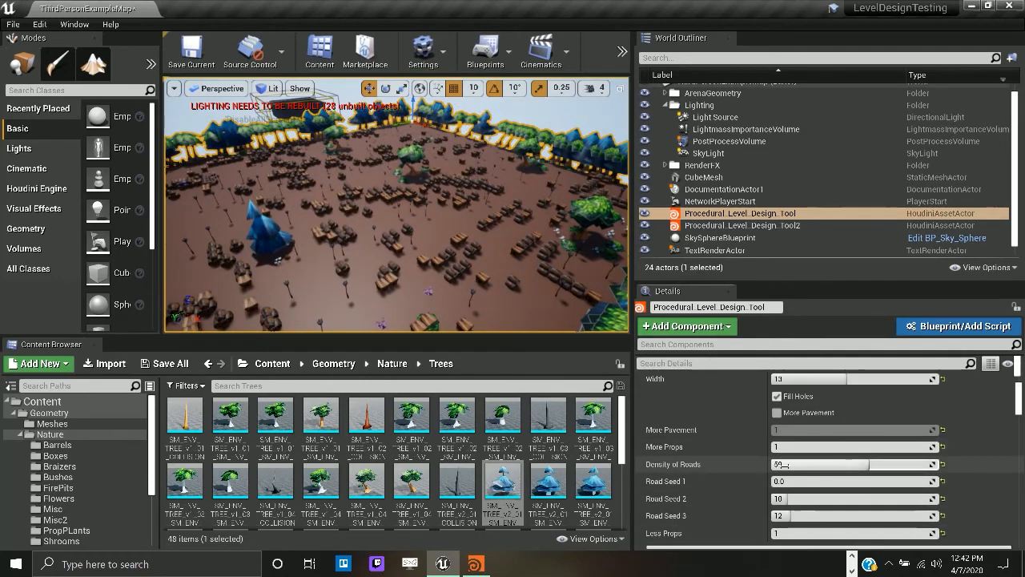
scroll(766, 462, down, 1)
scroll(773, 440, up, 2)
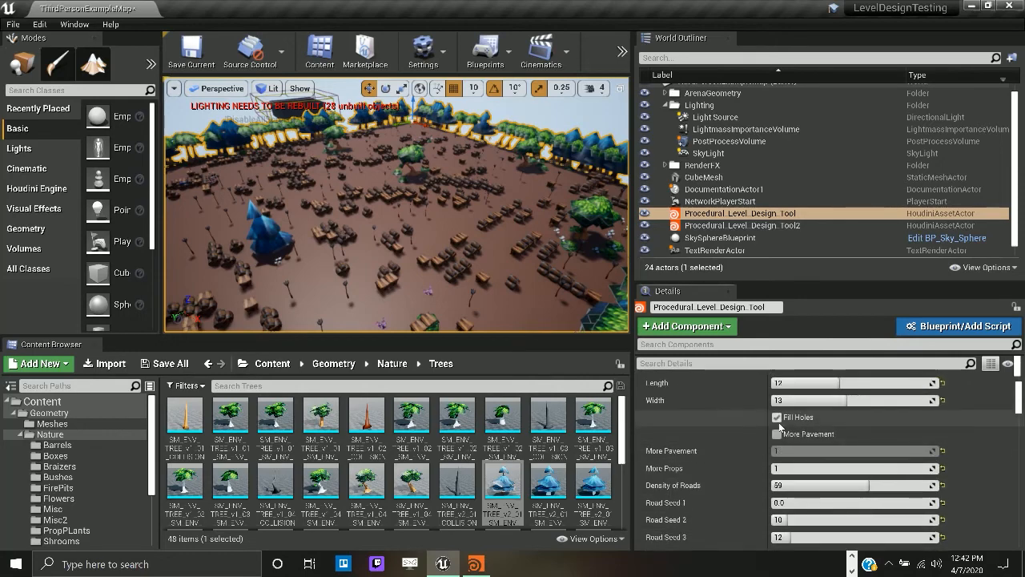
click(776, 417)
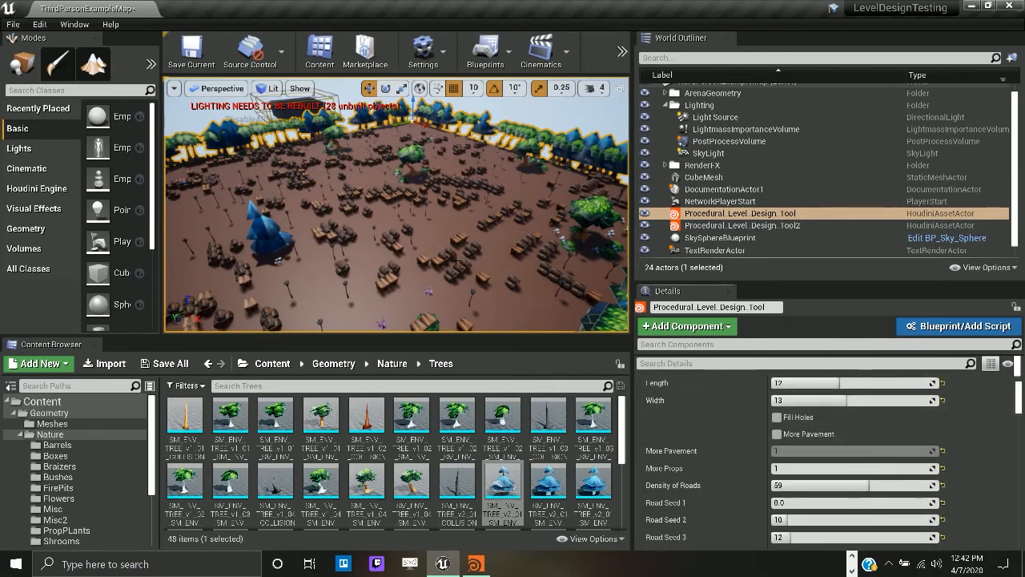
key(s)
right_drag(480, 242, 483, 271)
alt+drag(431, 201, 549, 300)
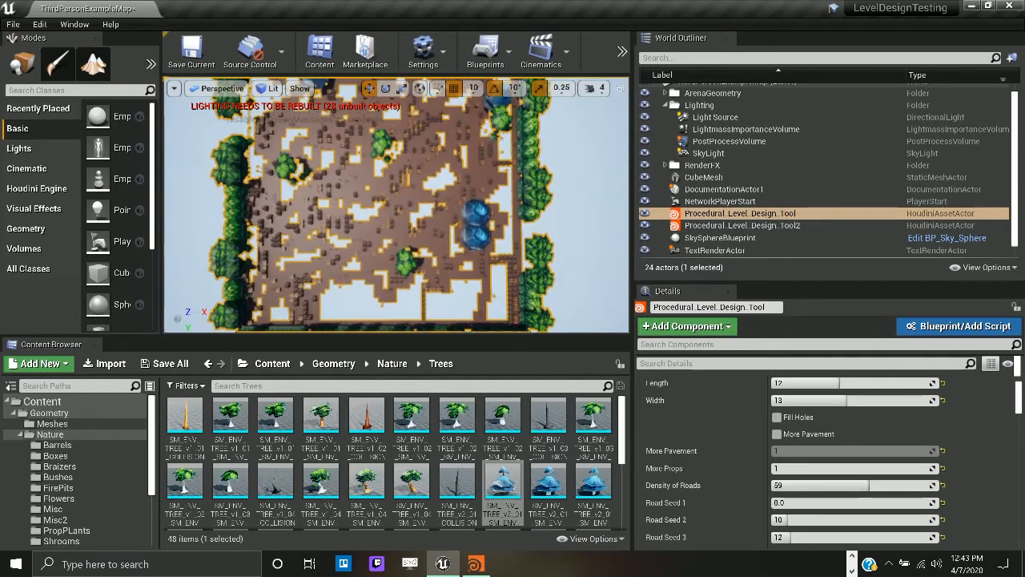
key(s)
right_drag(431, 201, 431, 189)
right_drag(447, 265, 447, 250)
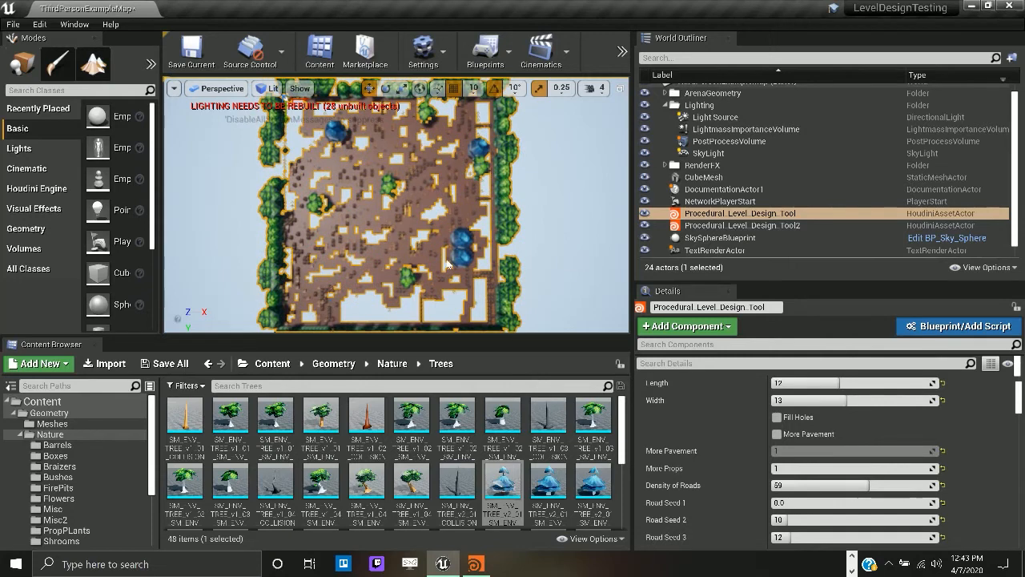
- Set Density of Roads to 49, Road Seed 1 to 2.677291, and Road Seeds 2 and 3 to 18
scroll(447, 265, down, 2)
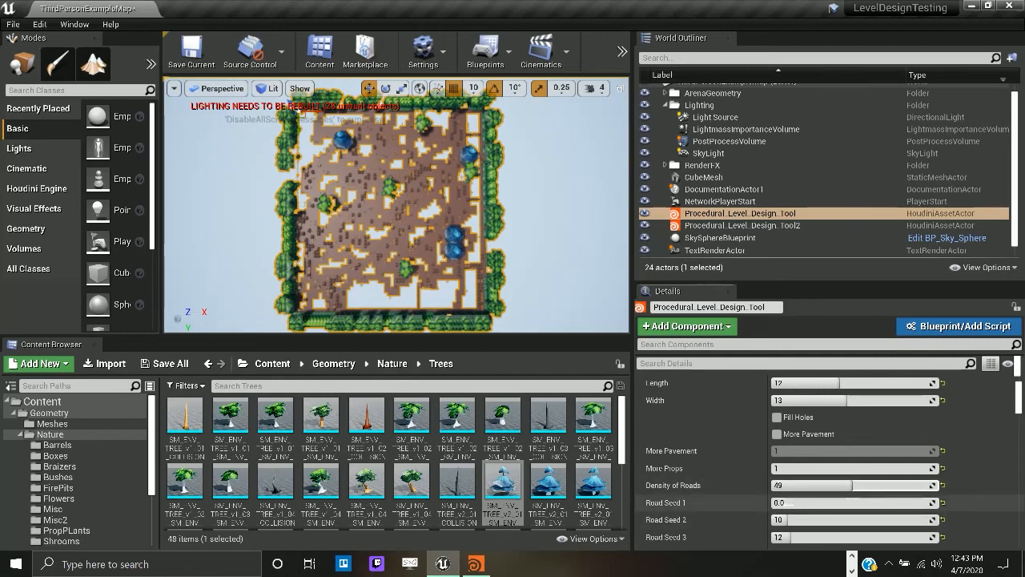
drag(781, 502, 797, 502)
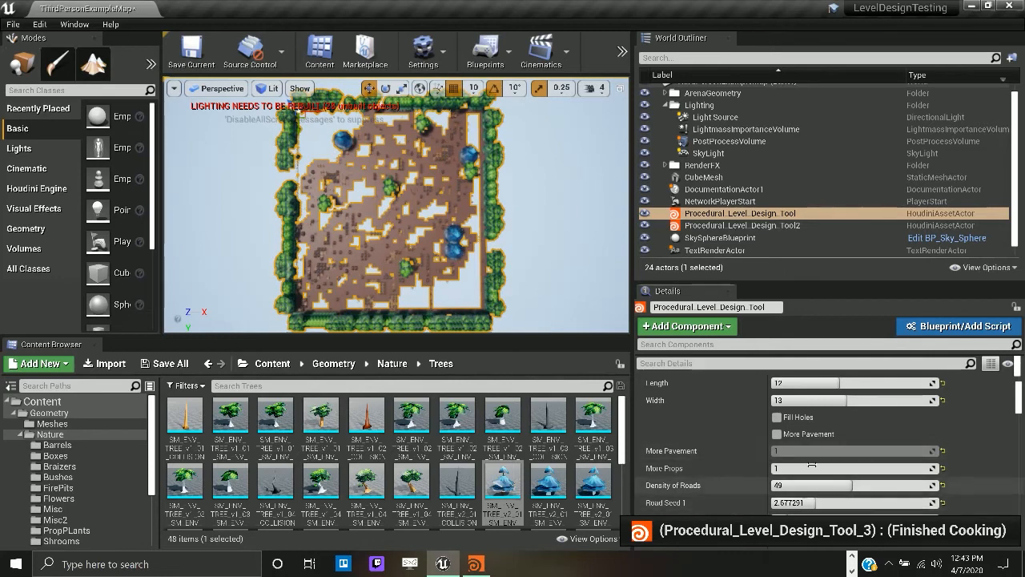
scroll(809, 480, down, 2)
scroll(812, 468, down, 2)
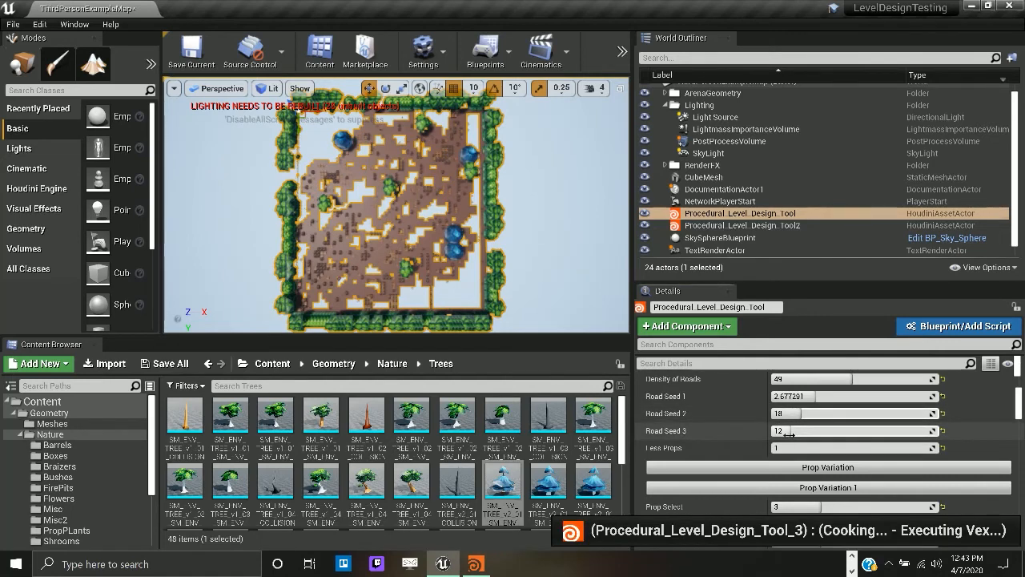
drag(789, 432, 797, 433)
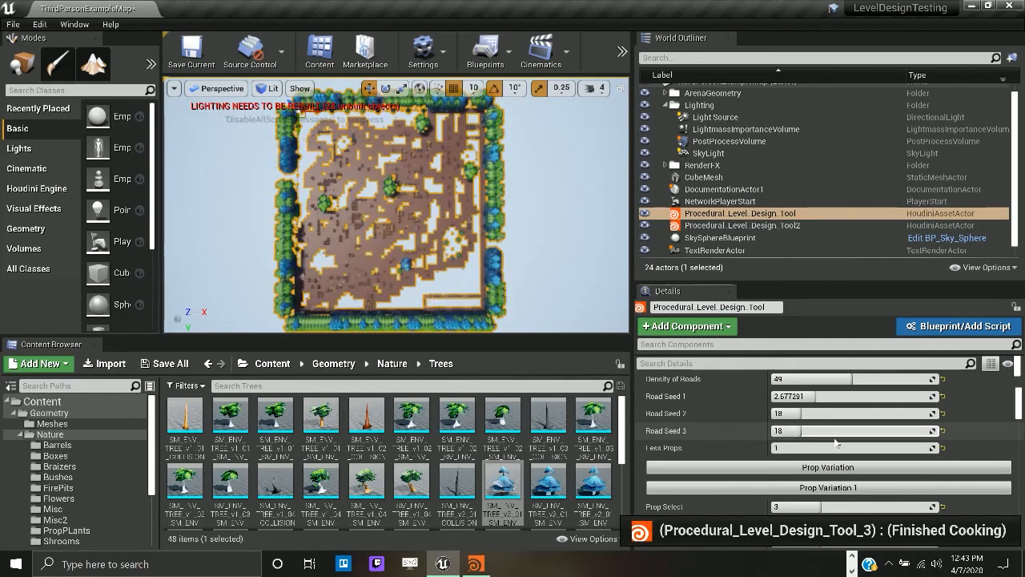
- Turn Fill Holes back on, set Less Props to 3, and look across the level at a low angle
scroll(834, 441, up, 5)
click(777, 439)
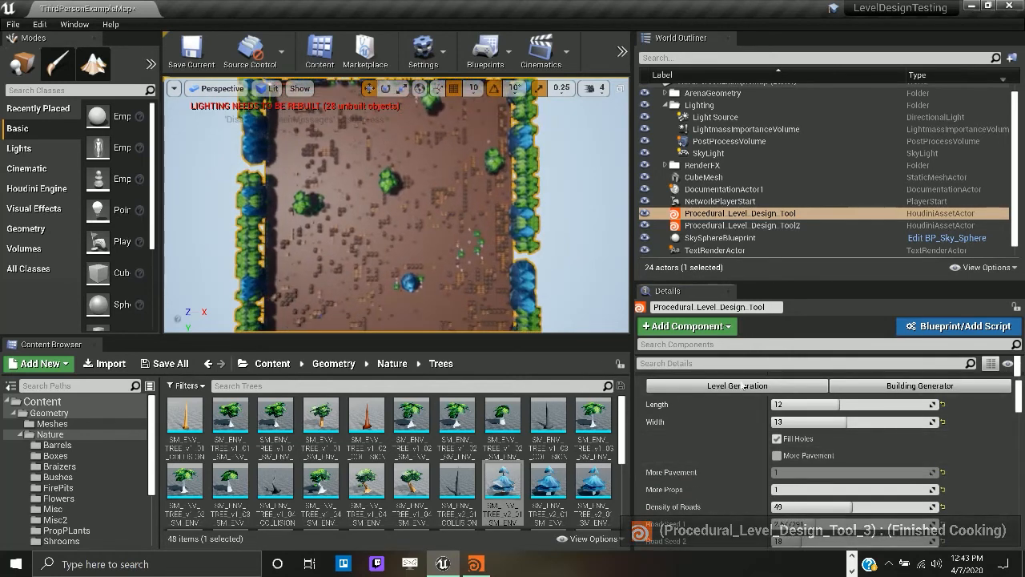
scroll(804, 435, down, 4)
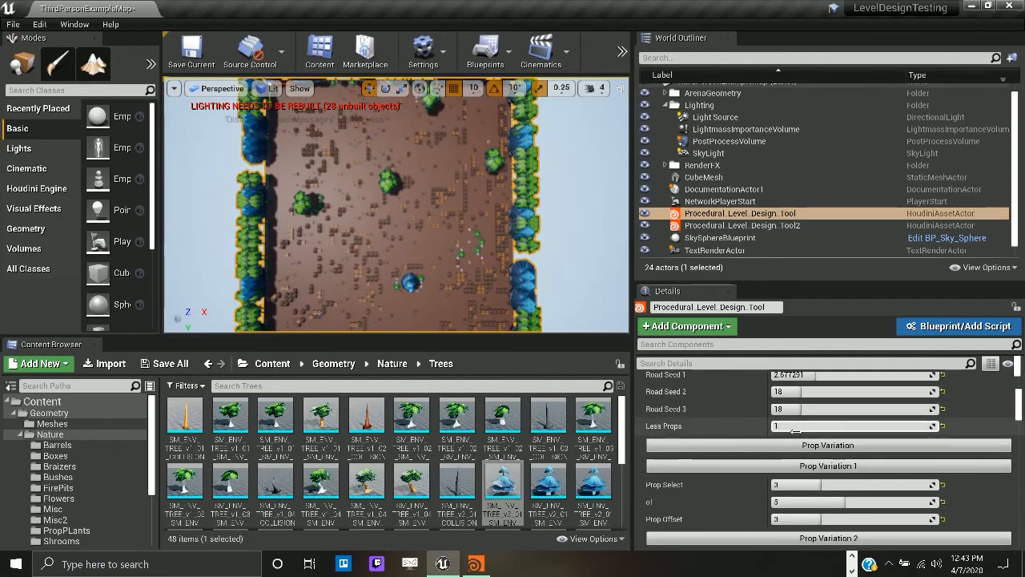
scroll(426, 271, up, 1)
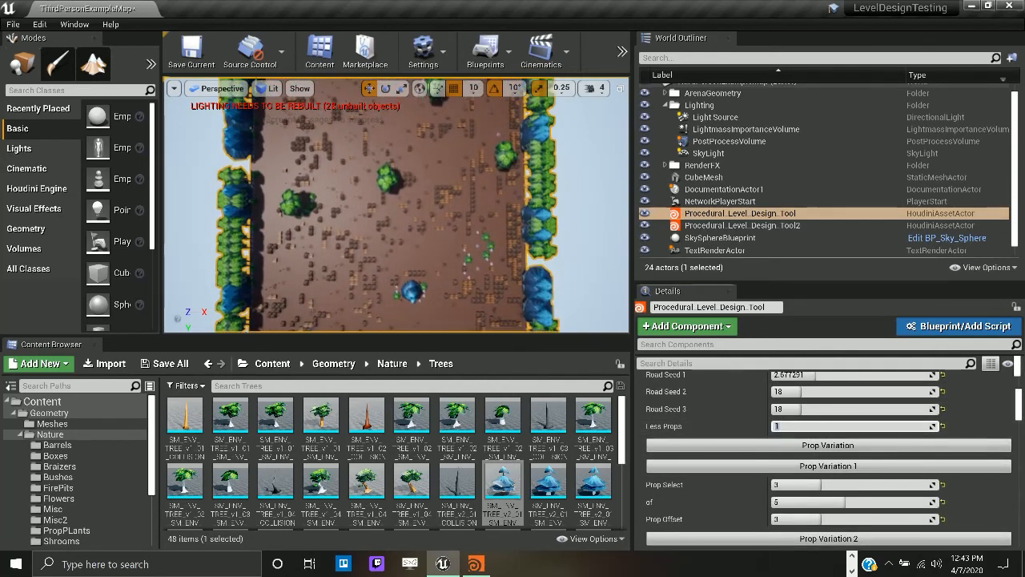
alt+drag(356, 297, 354, 335)
scroll(405, 305, up, 4)
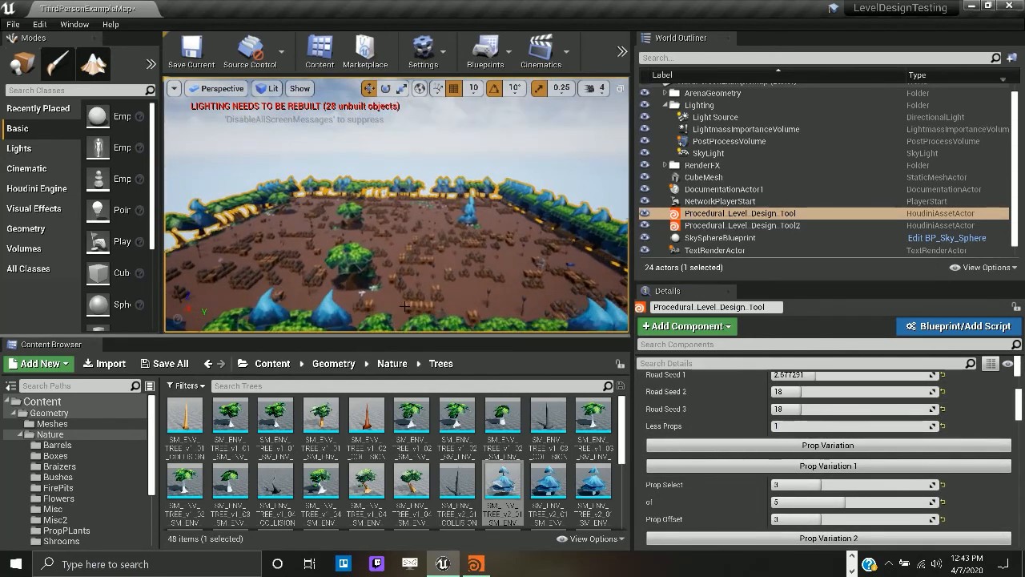
alt+drag(353, 289, 350, 306)
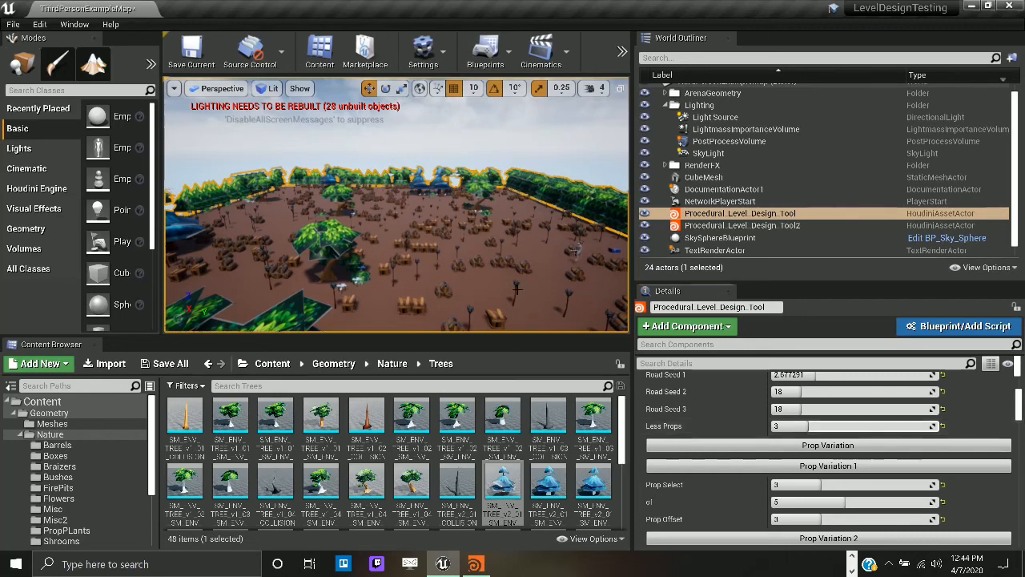
- Set Less Props to 4 and view the regenerated level from above the tree border
scroll(517, 289, down, 5)
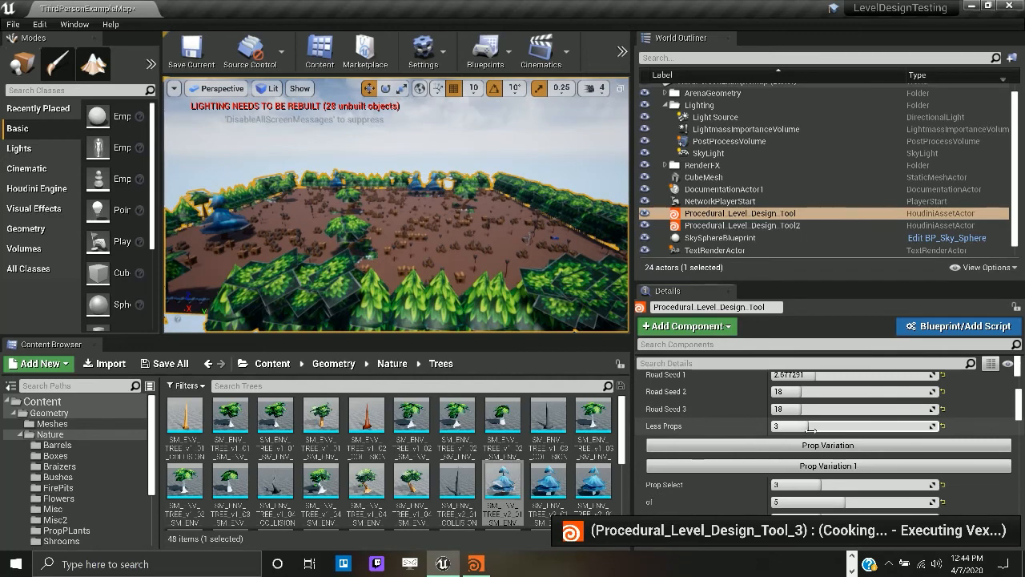
scroll(397, 205, down, 5)
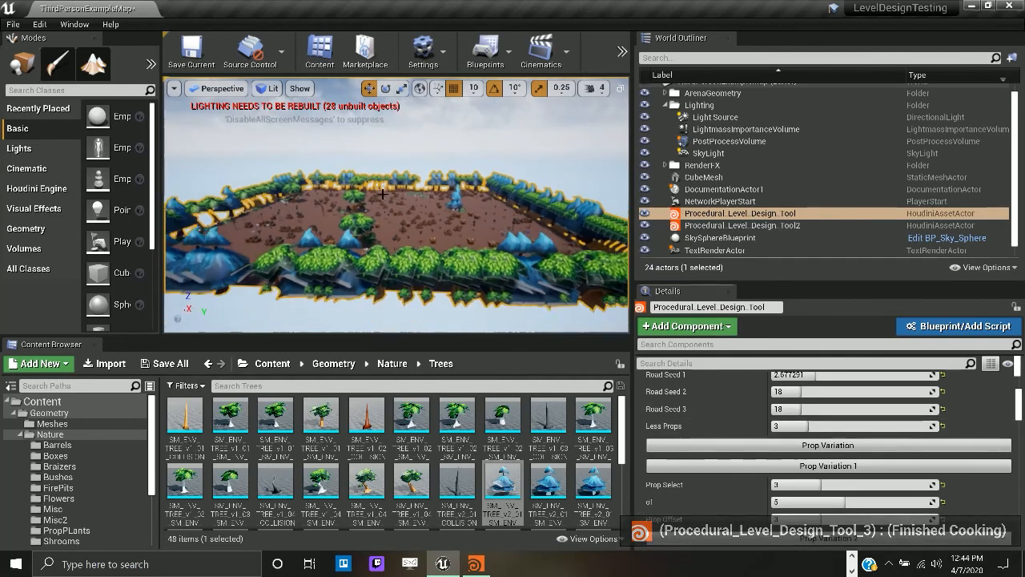
right_drag(396, 205, 381, 245)
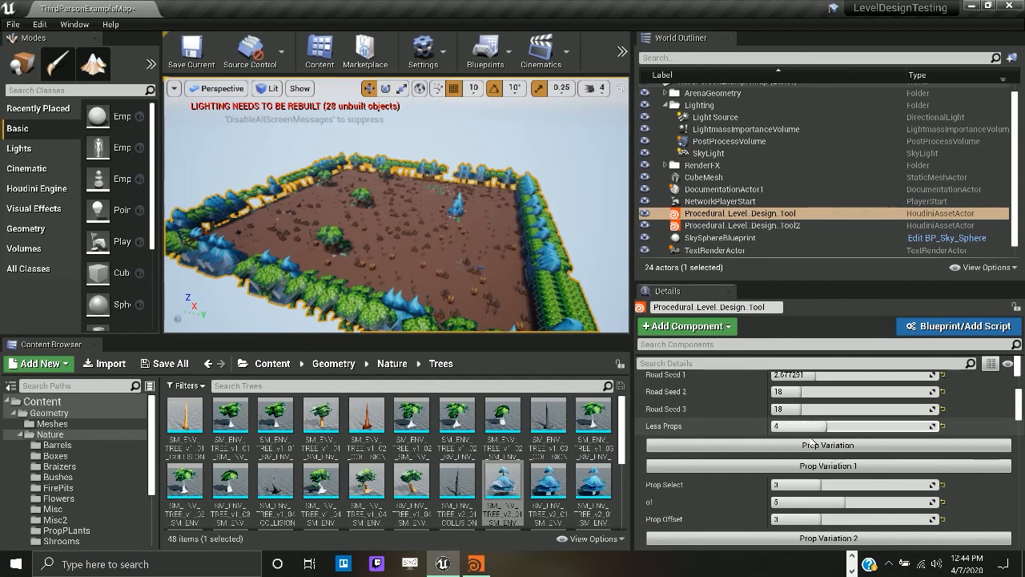
click(811, 444)
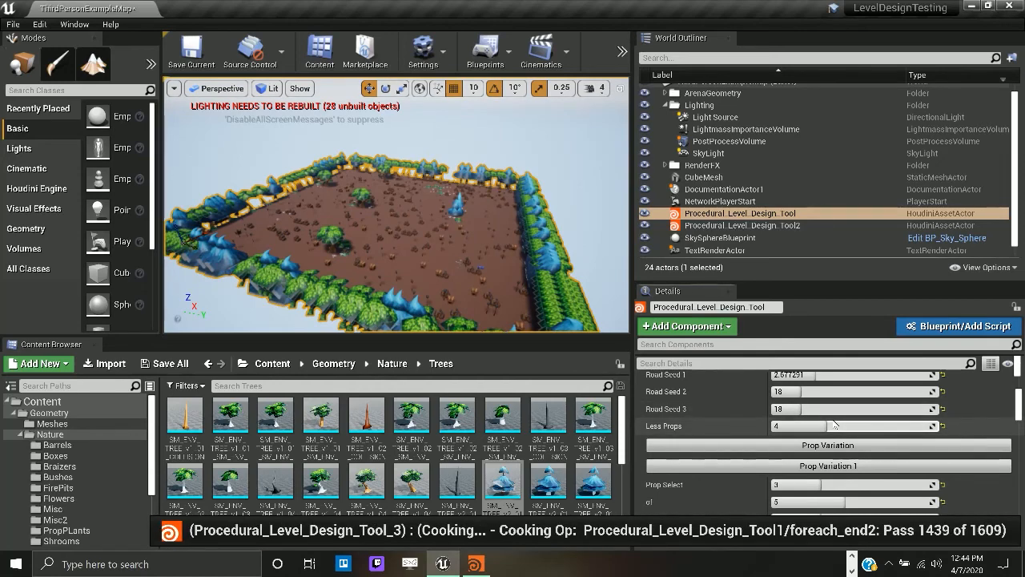
- Play the level in the viewport, run the character among the barrels and braziers, and stop the session
click(624, 60)
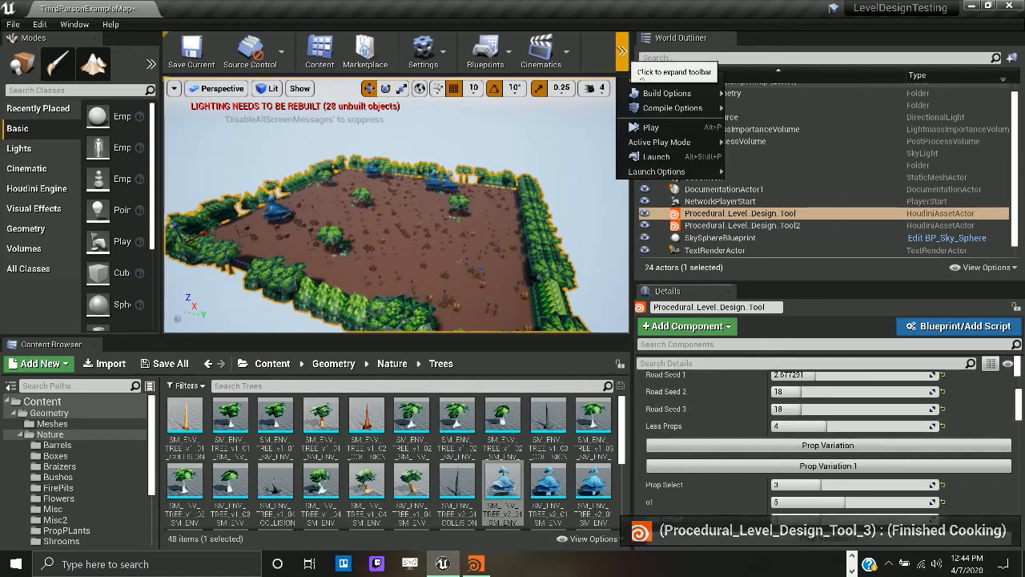
click(516, 240)
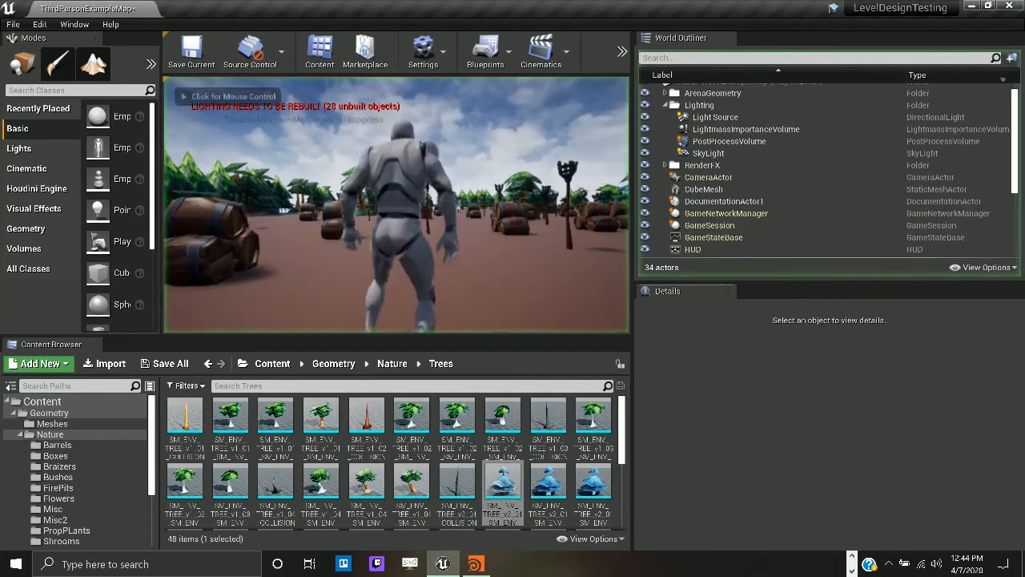
click(516, 242)
key(w)
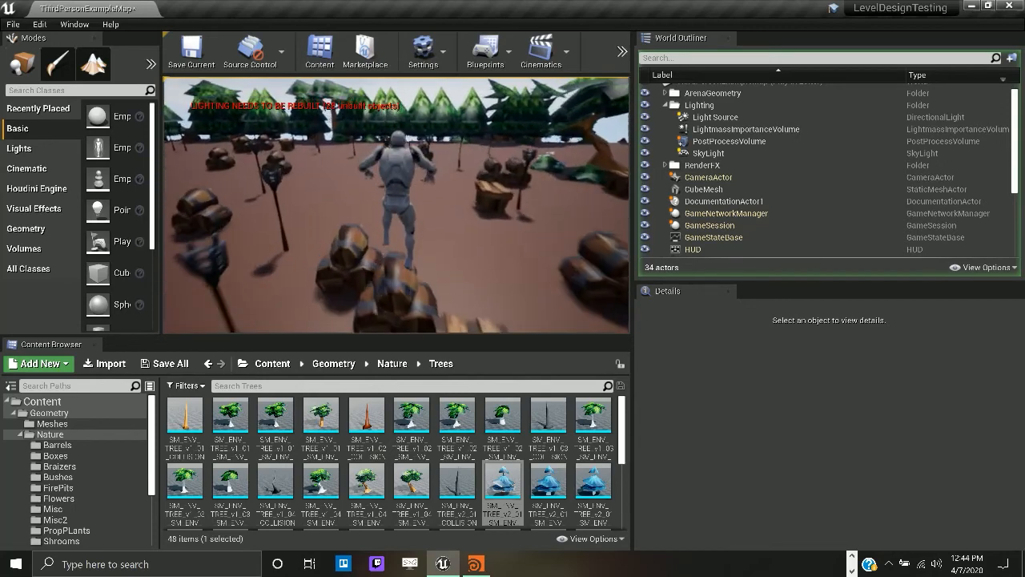
key(Escape)
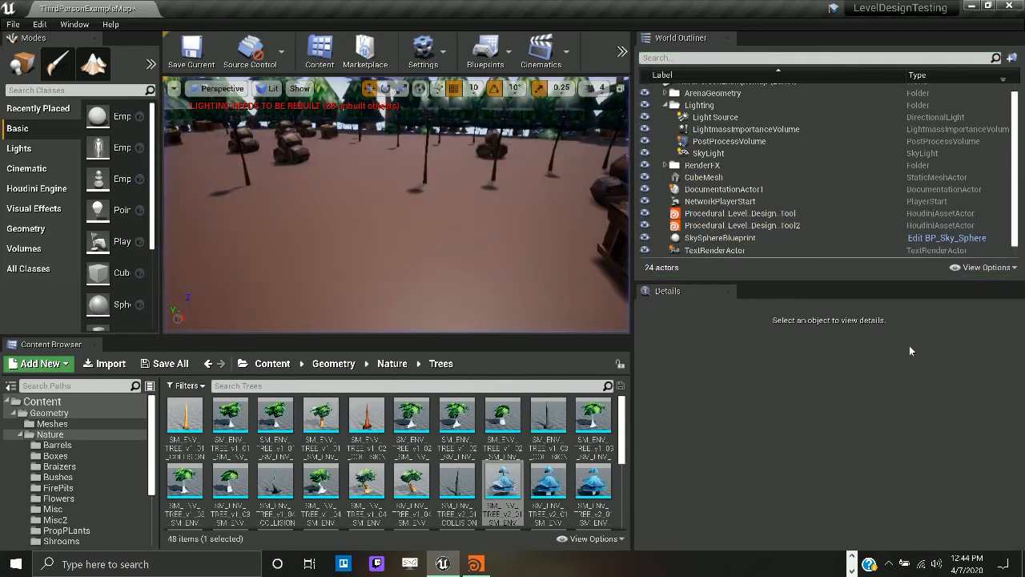
- Select Procedural_Level_Design_Tool again and bring up its Prop Variation parameters
click(741, 213)
scroll(865, 389, down, 3)
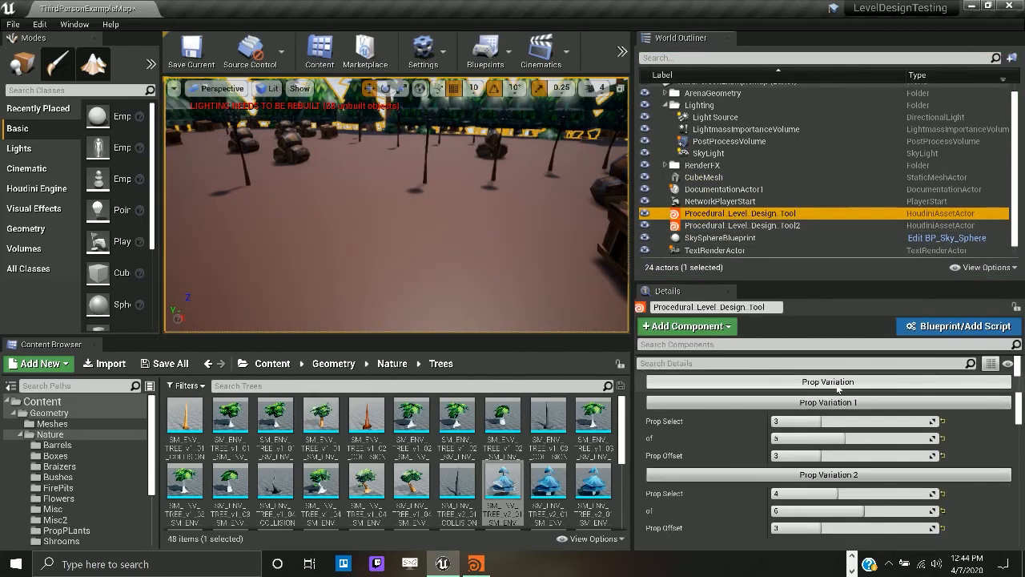